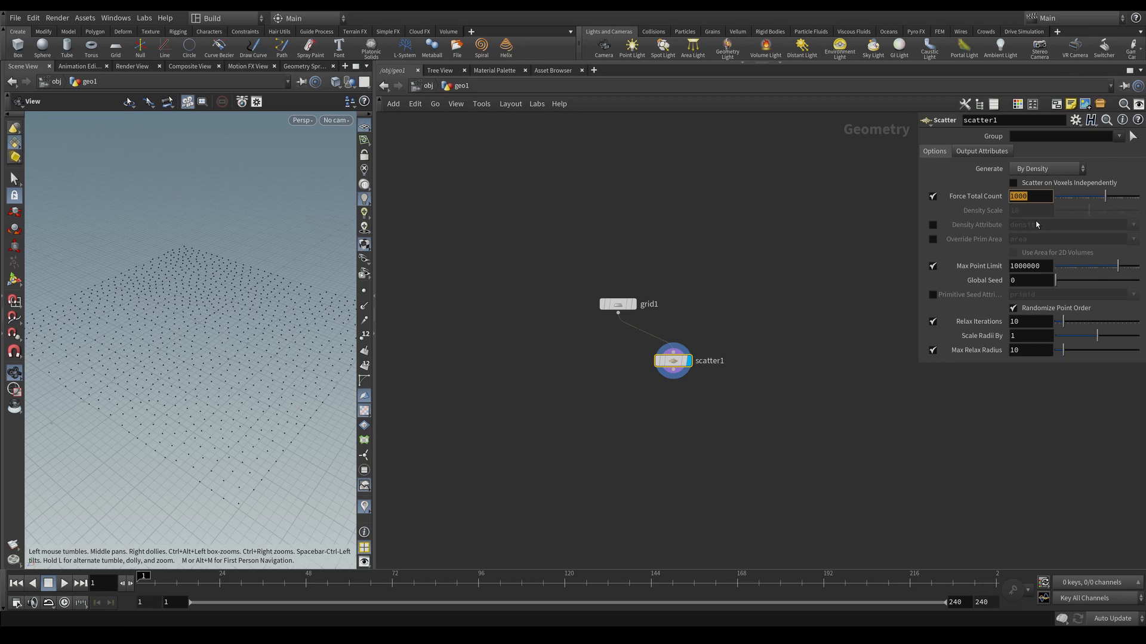
Set the scatter node's Force Total Count to 100.
text(100)
key(Return)
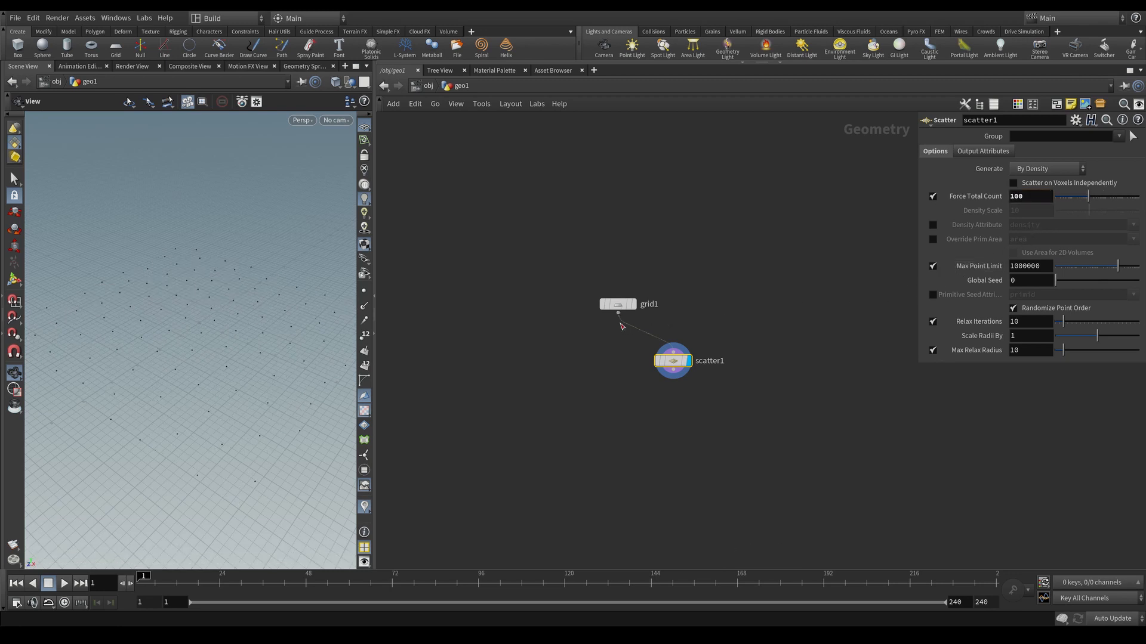
Add and display a Voronoi Fracture node fed by the grid and the scattered points, with Create Interior Surfaces turned off.
key(Tab)
text(voron)
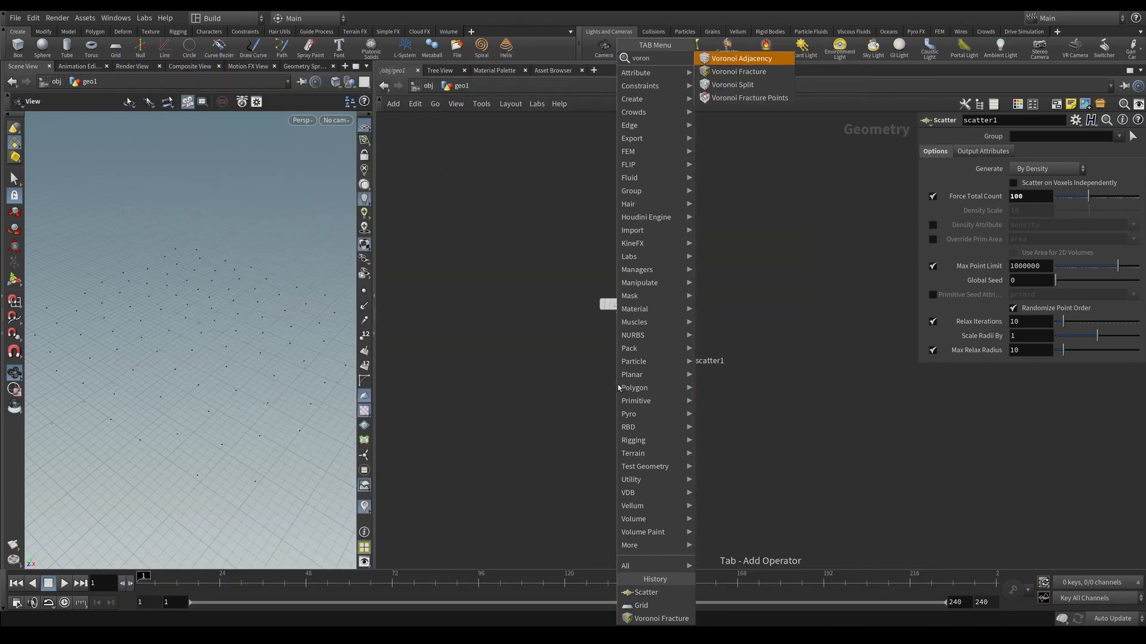
text(oi)
key(Down)
key(Return)
click(618, 384)
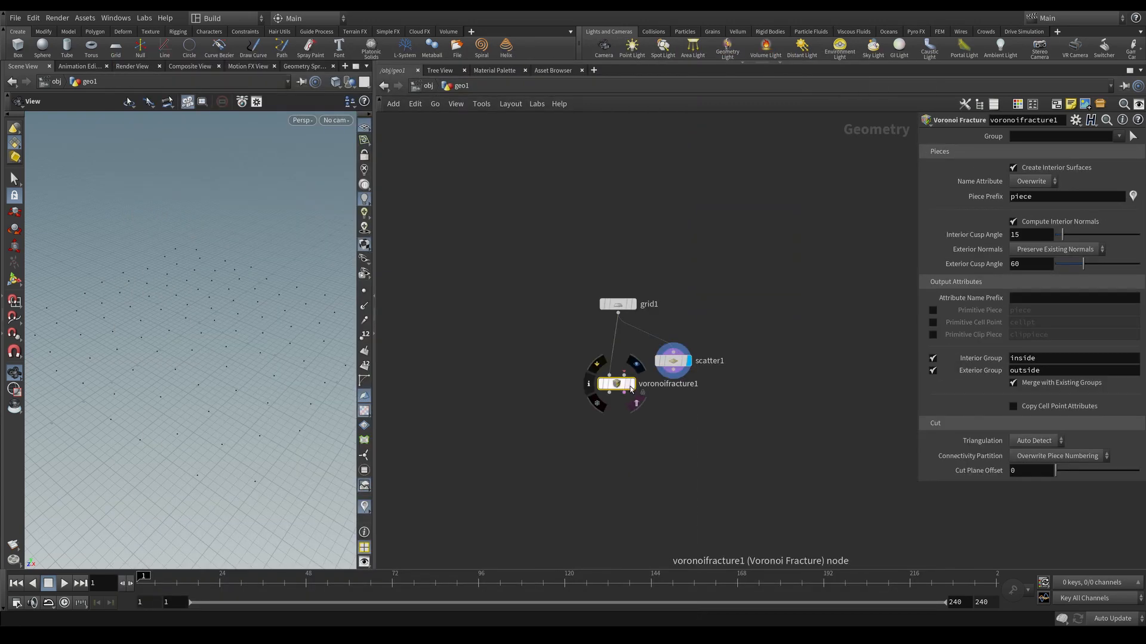
key(l)
drag(661, 381, 626, 401)
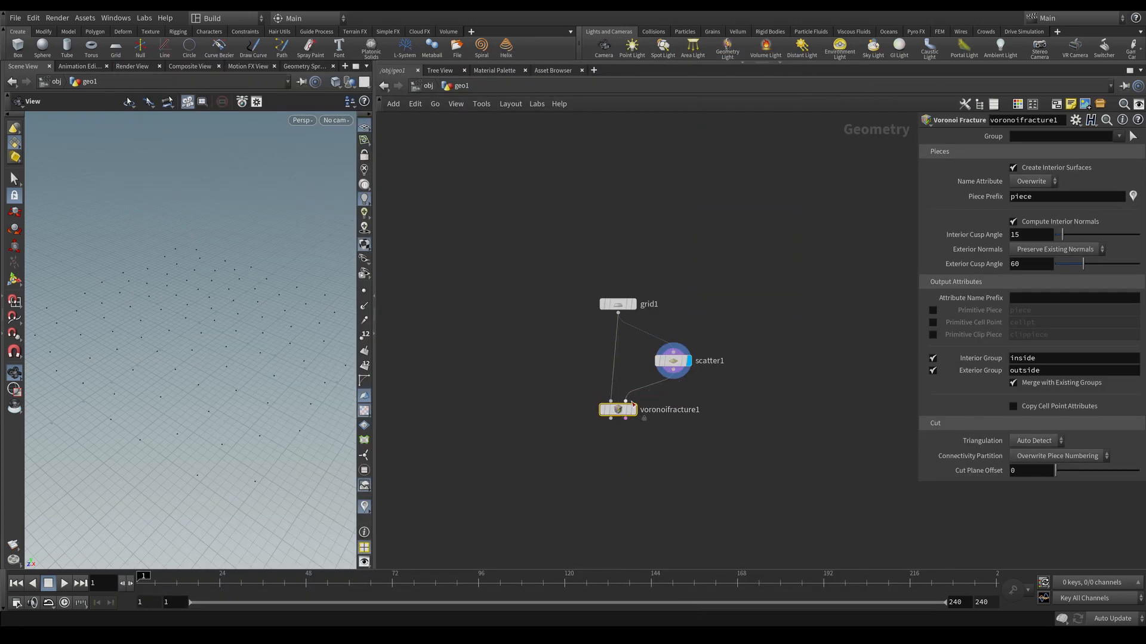
click(634, 410)
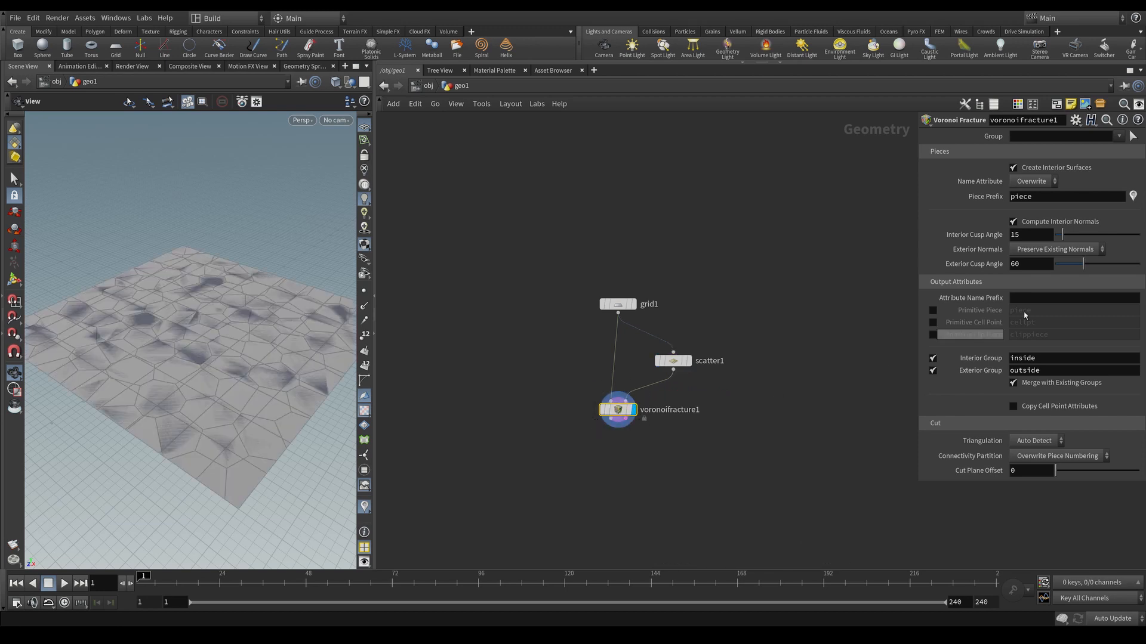
click(1014, 168)
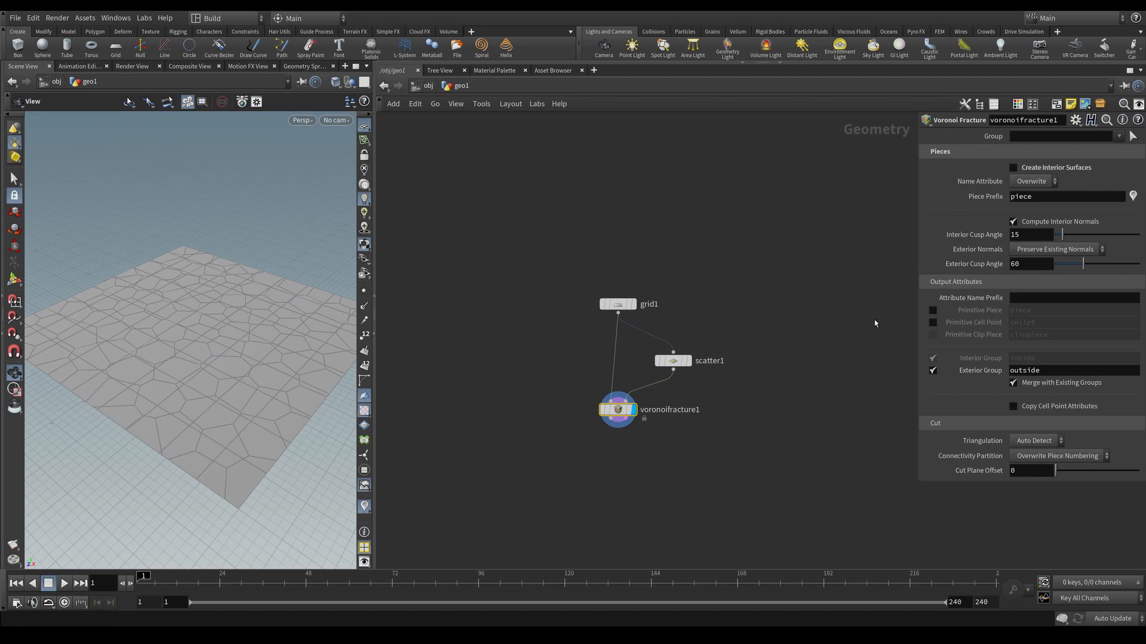
Add a Remesh node after the Voronoi Fracture node and display it.
middle_drag(862, 341, 876, 273)
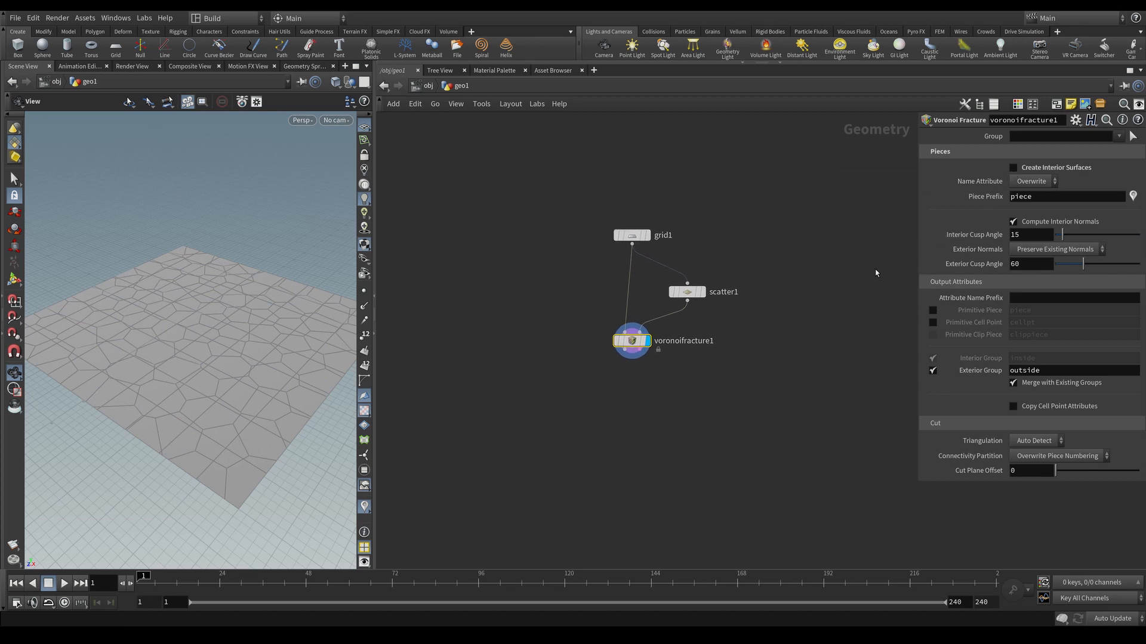
drag(624, 351, 625, 410)
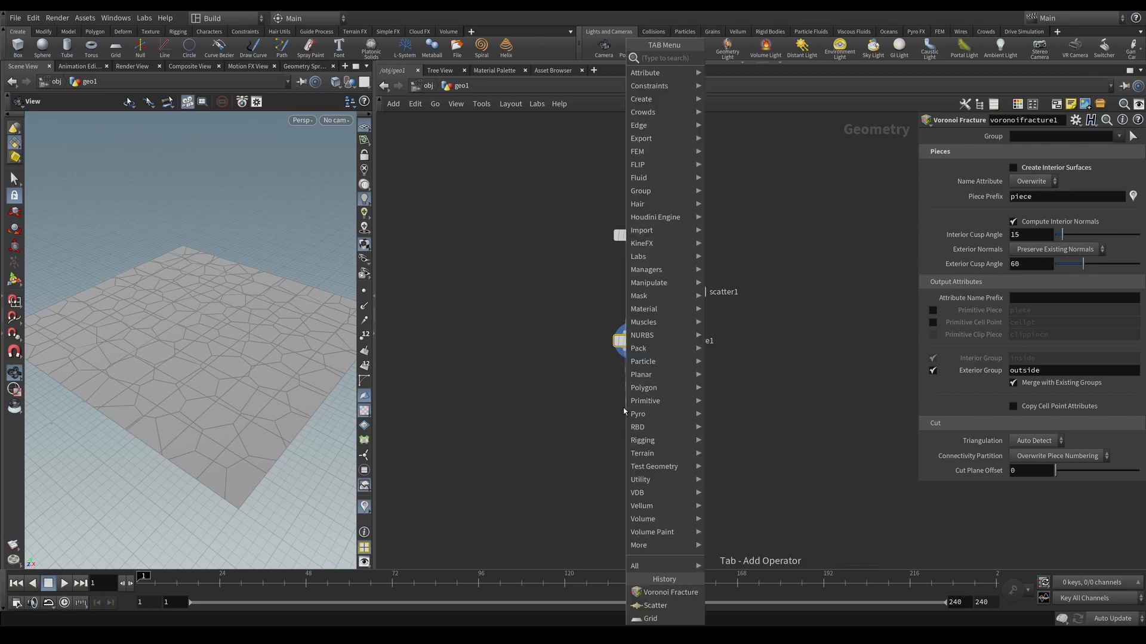
text(remesh)
key(Return)
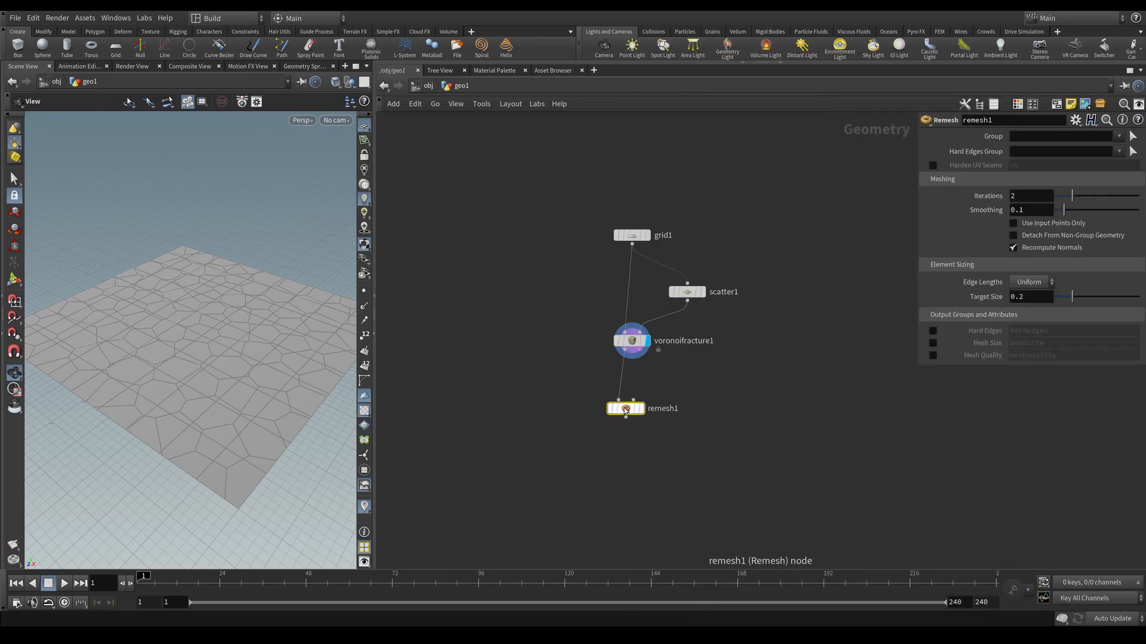
key(r)
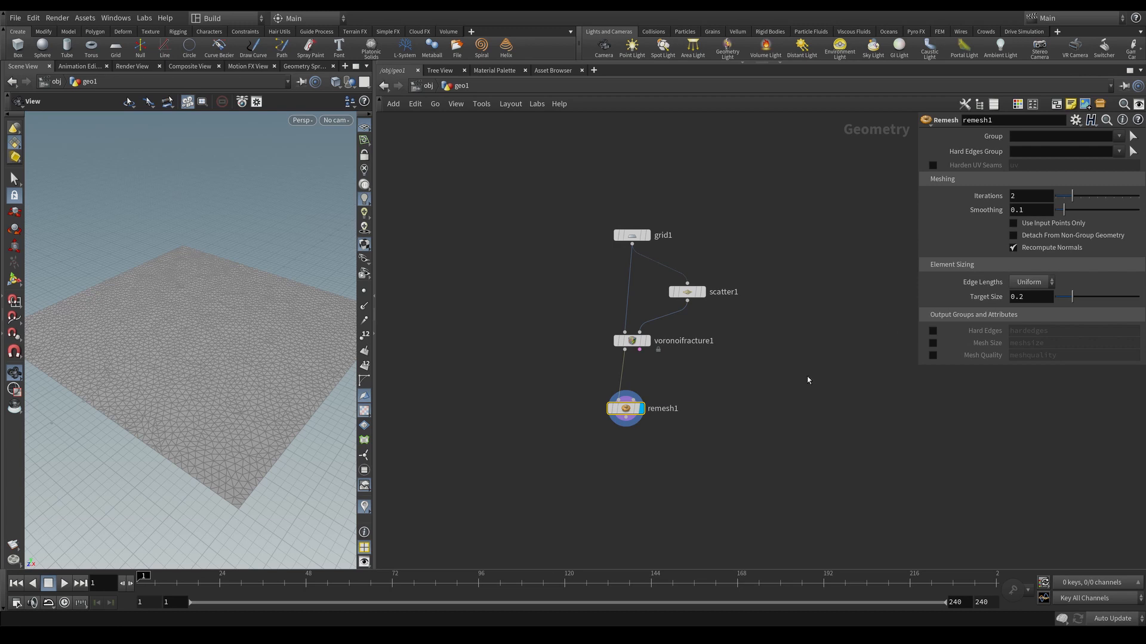
Set the Remesh node's Target Size to 0.05 and inspect the denser mesh up close.
click(1033, 301)
text(5)
key(Return)
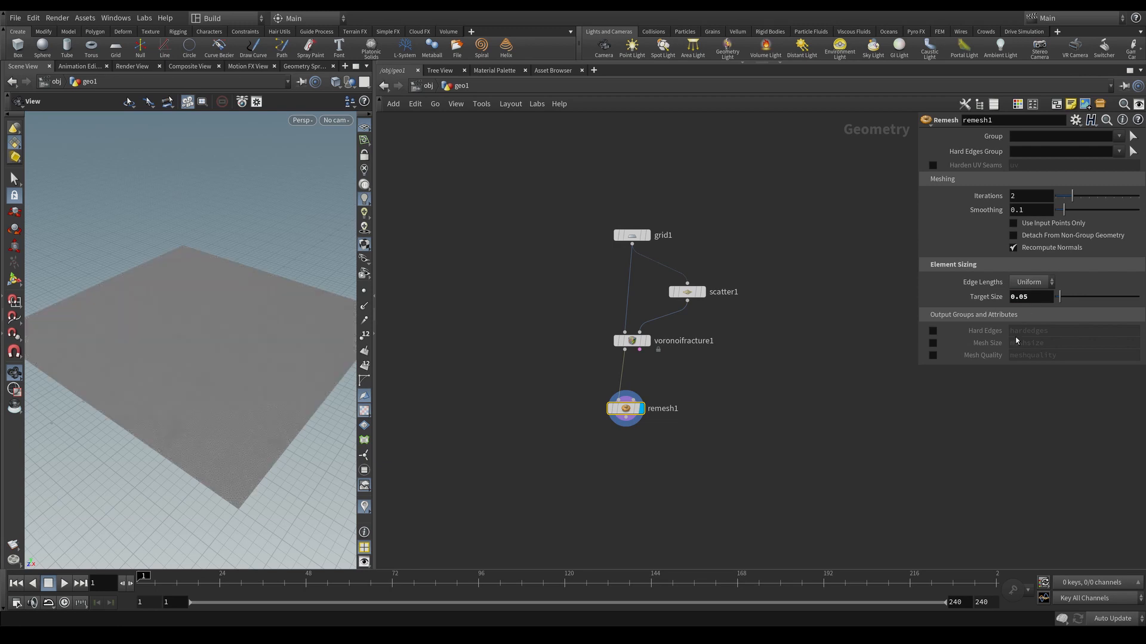
mouse_move(310, 360)
mouse_down()
mouse_move(333, 388)
mouse_move(342, 358)
mouse_move(296, 338)
mouse_move(325, 355)
mouse_move(318, 375)
mouse_up()
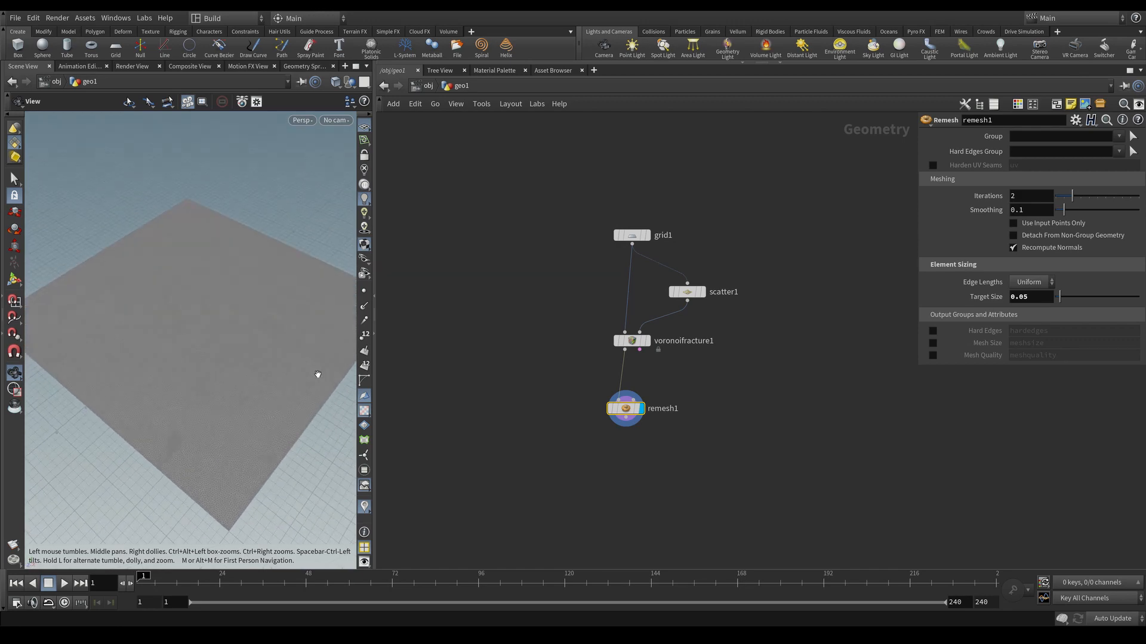
right_drag(228, 428, 406, 373)
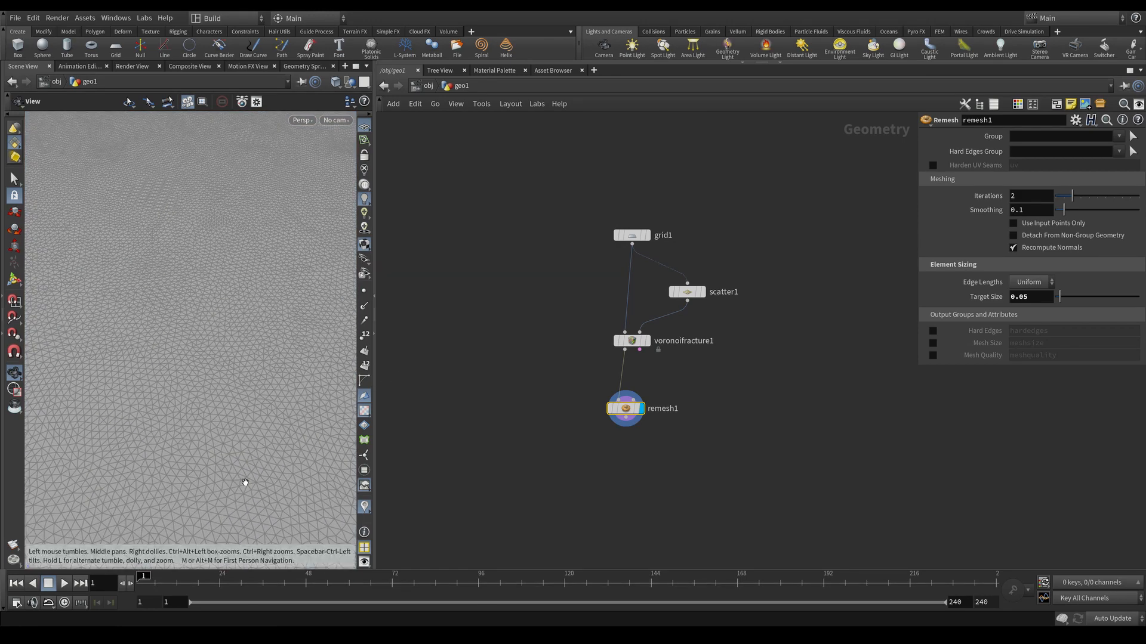
Attach an Exploded View node to the Remesh output, inspect the separated pieces, and place the node aside from the main chain.
drag(625, 419, 624, 462)
text(e)
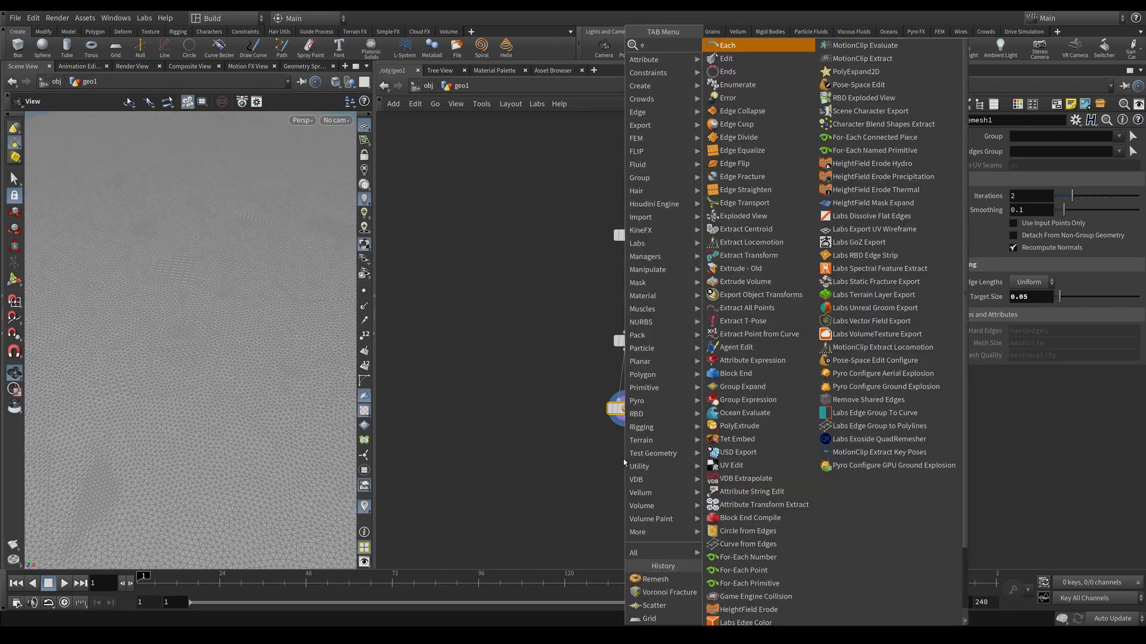
text(xplo)
key(Return)
key(r)
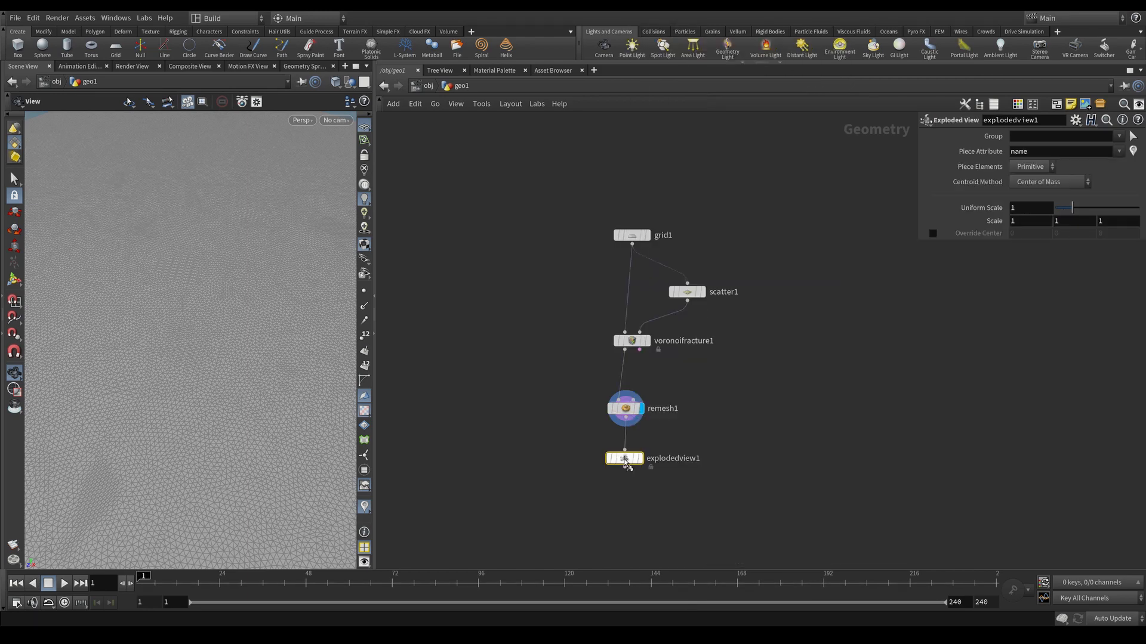
click(624, 462)
right_drag(225, 363, 184, 396)
drag(185, 396, 231, 386)
right_drag(231, 386, 246, 387)
drag(246, 387, 231, 358)
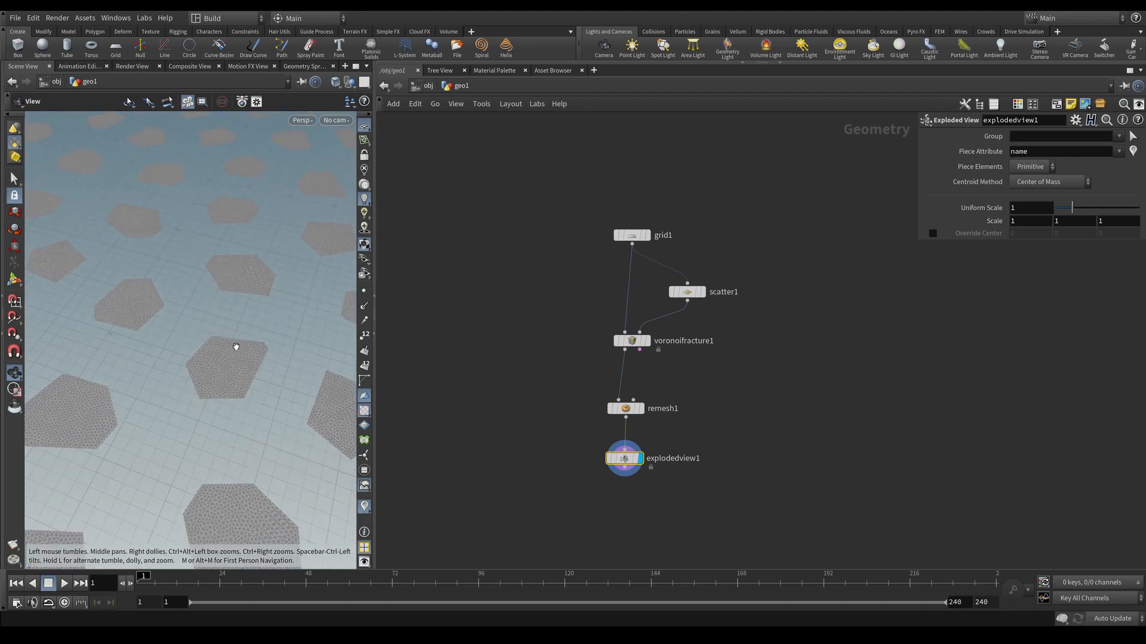
drag(626, 459, 489, 441)
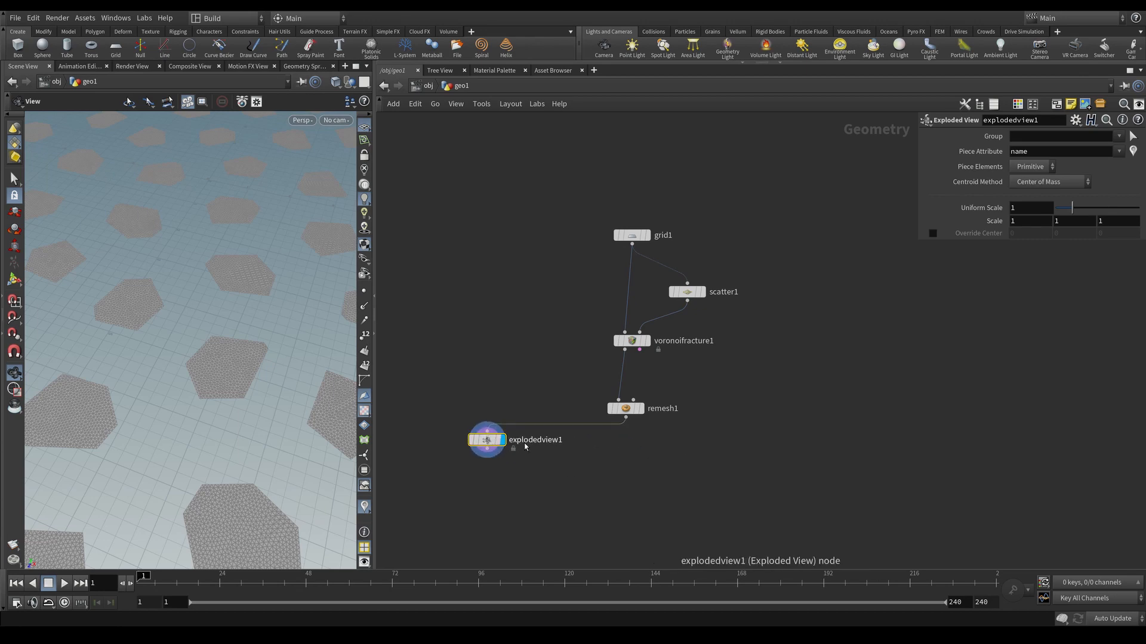
Add a Mountain node directly below the Remesh node and display the whole displaced grid.
key(Tab)
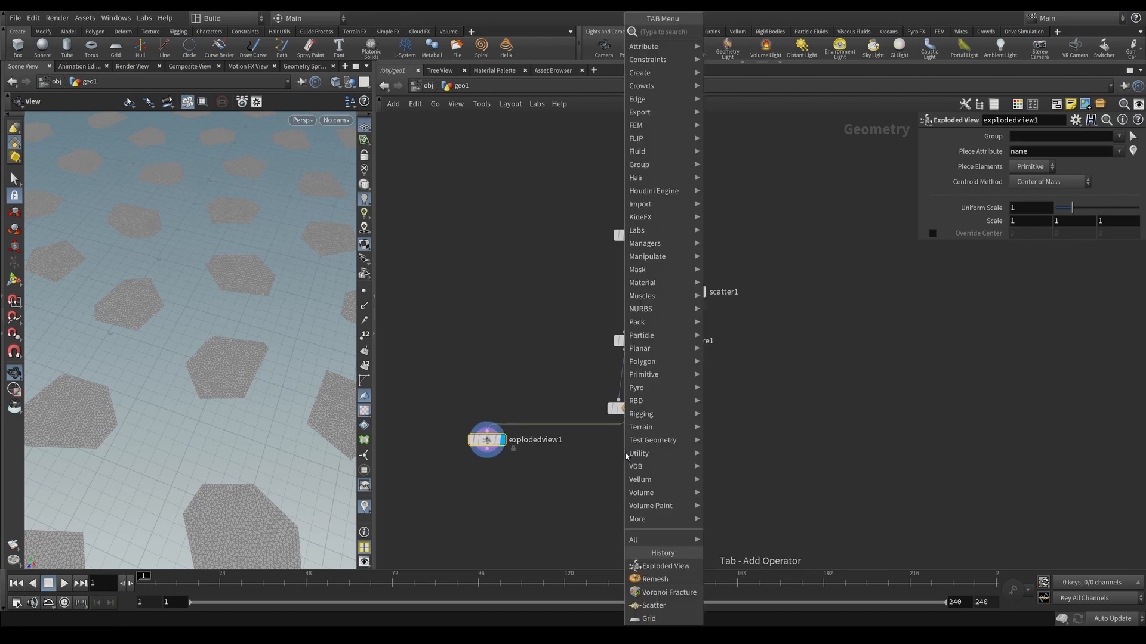
text(mount)
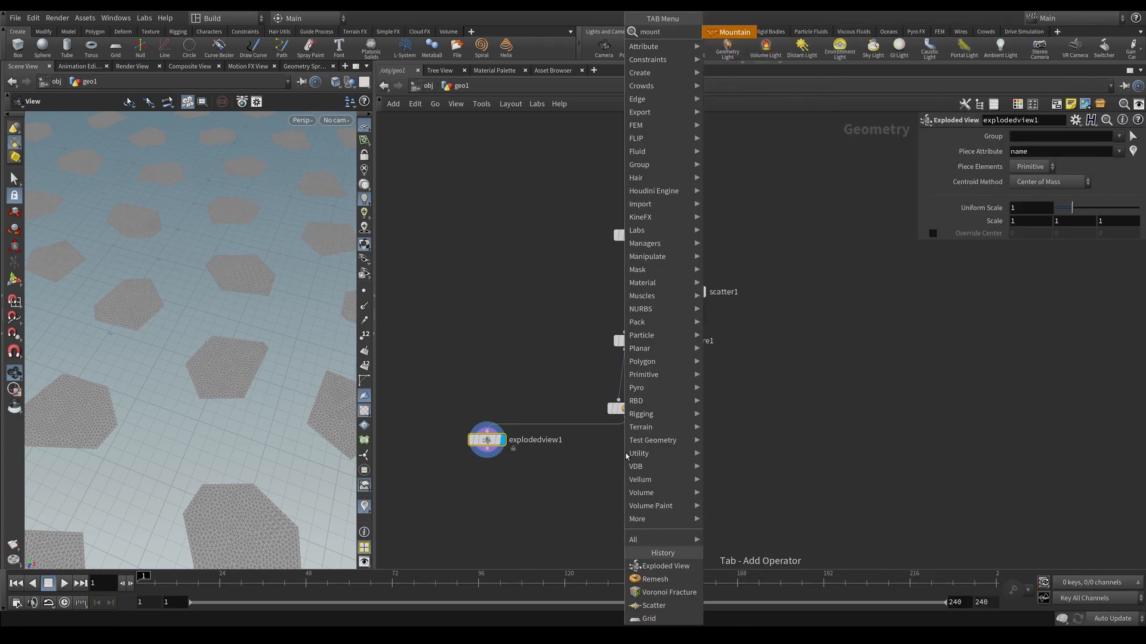
key(Return)
key(Return)
key(r)
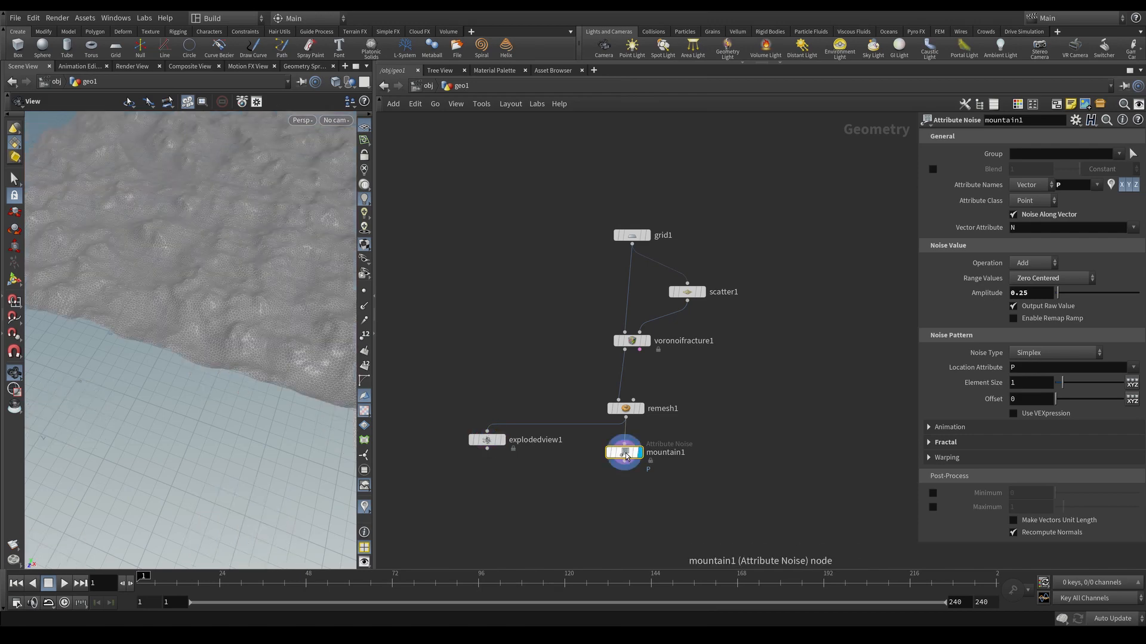
middle_drag(793, 377, 744, 410)
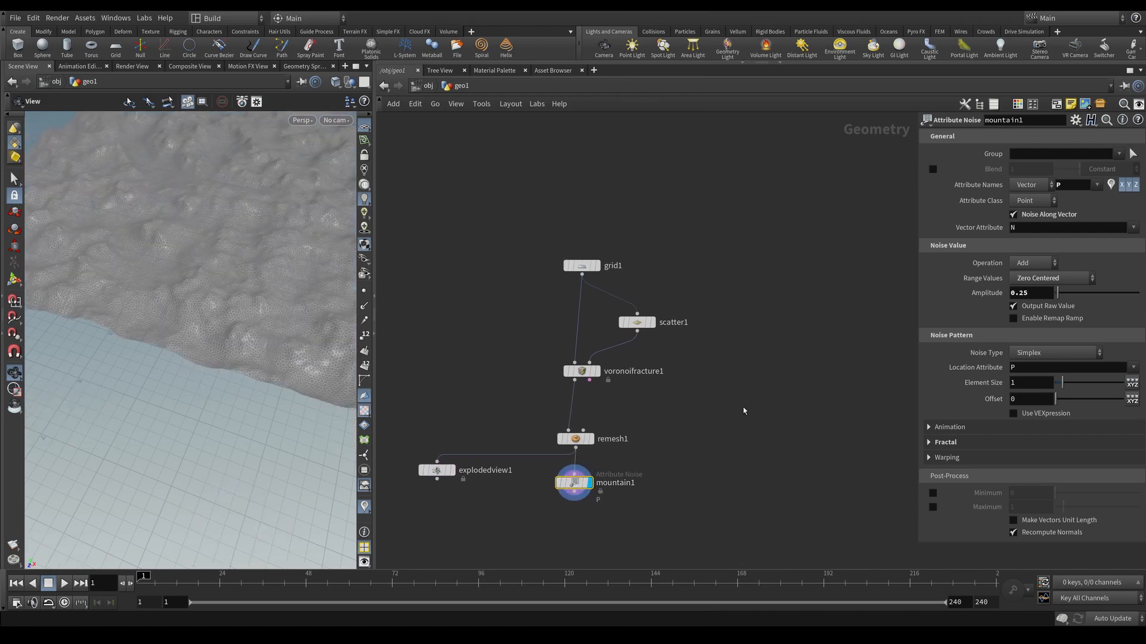
key(h)
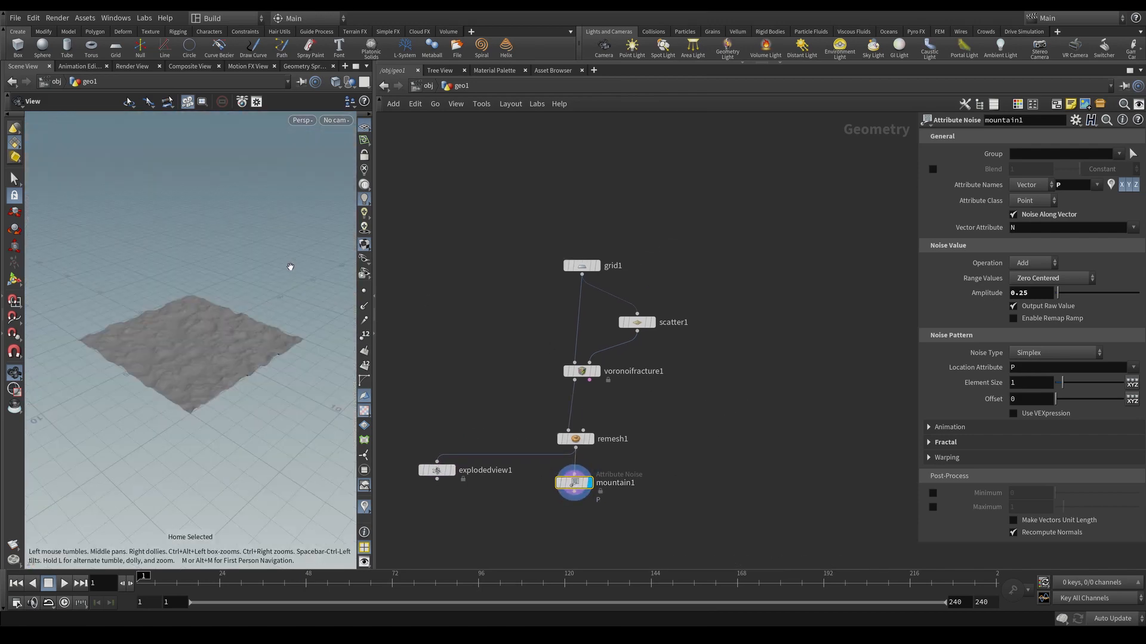
Set the Mountain noise Amplitude to 0.2 and its Element Size to 1.35.
click(1037, 295)
key(Return)
click(1032, 387)
text(.35)
key(Return)
right_drag(181, 335, 235, 347)
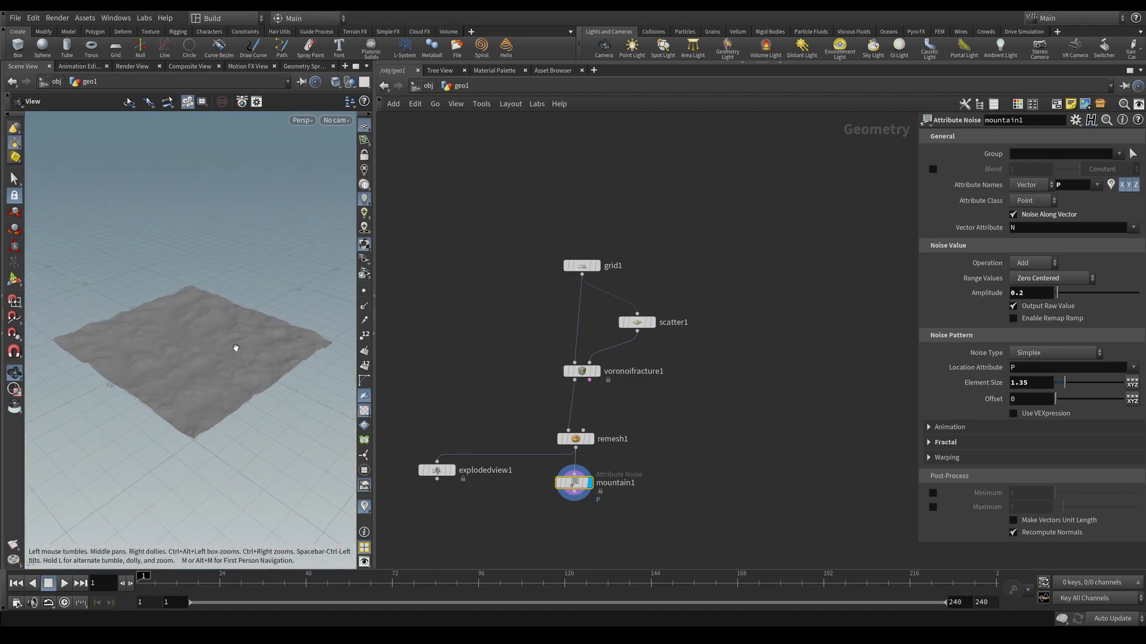
Duplicate the Mountain node and chain the copy after the original.
middle_drag(707, 485, 732, 380)
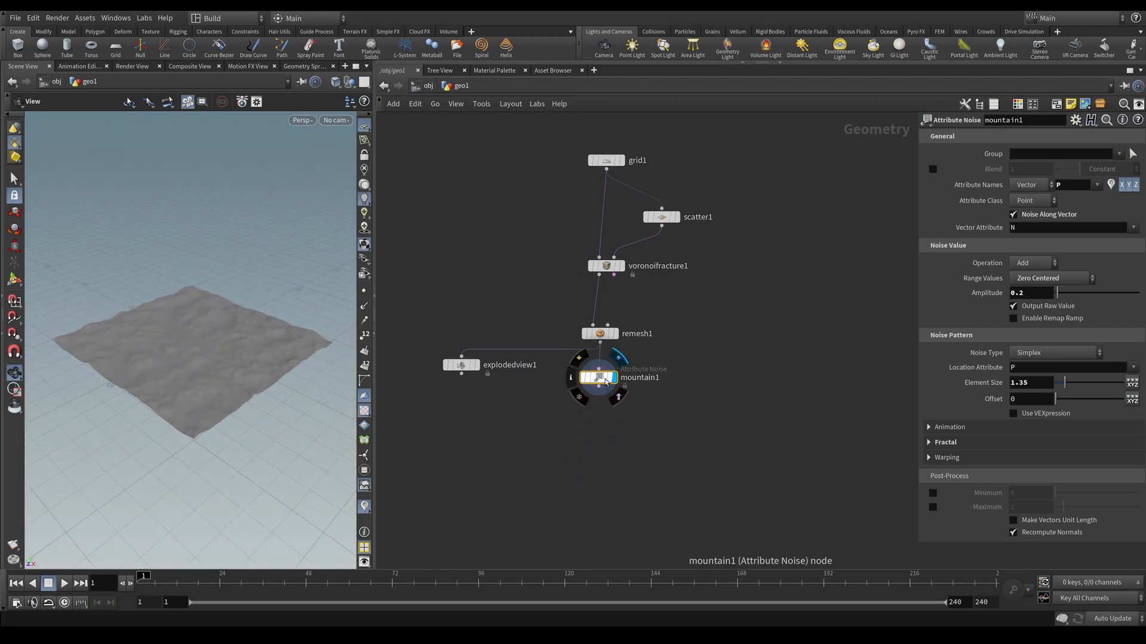
key(ctrl+c)
key(ctrl+v)
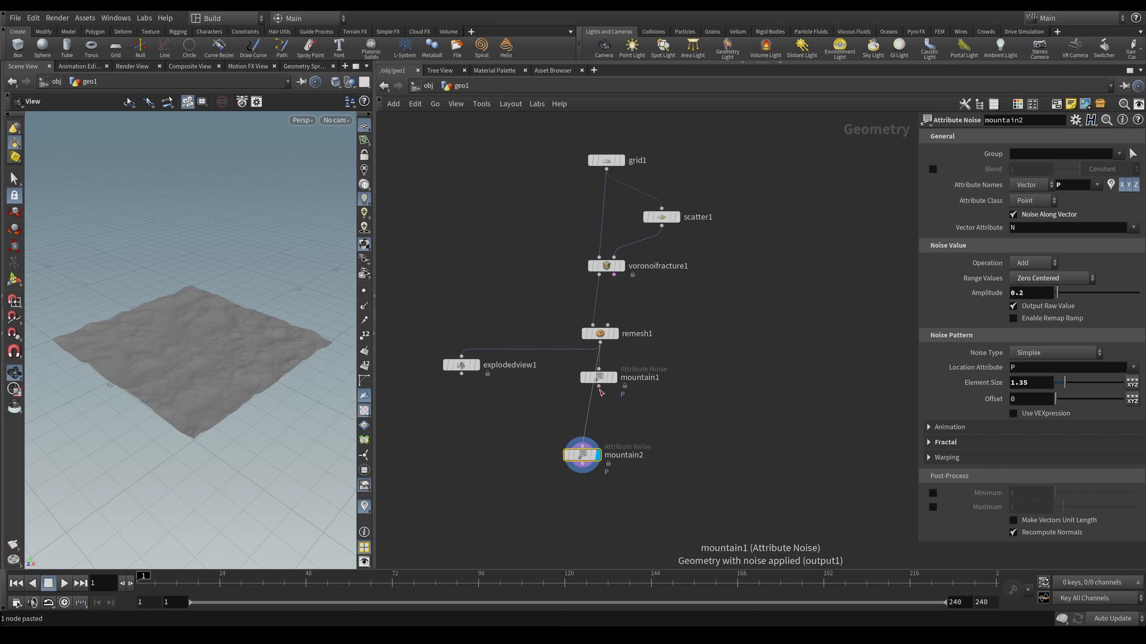
drag(599, 387, 598, 424)
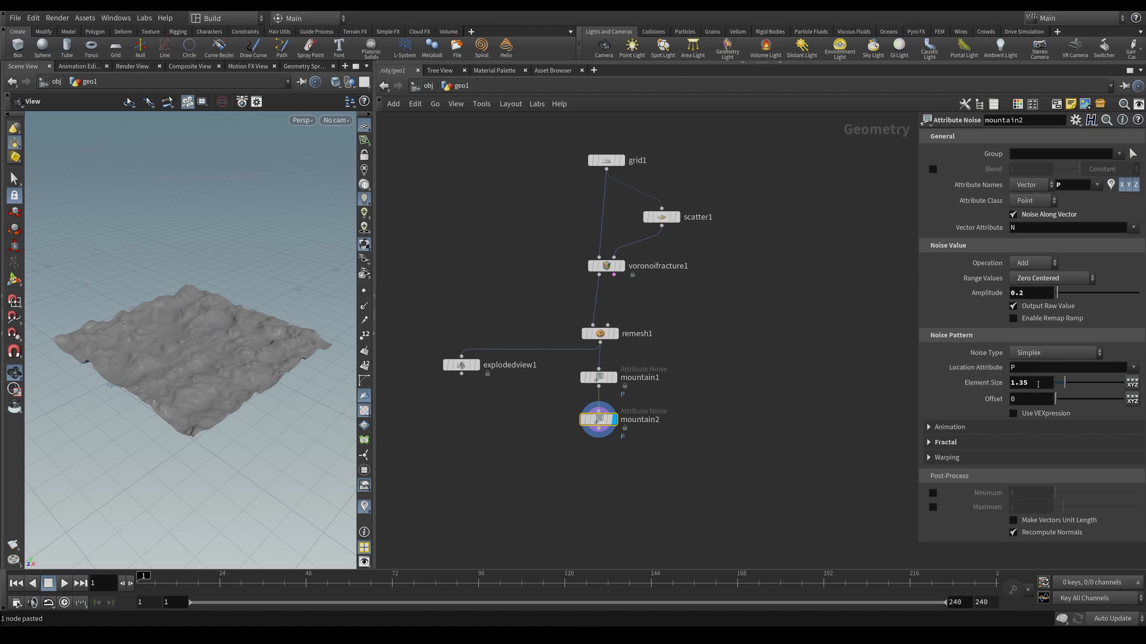
Set the second Mountain node's Element Size to 0.6 and inspect the resulting surface.
drag(1033, 384, 971, 385)
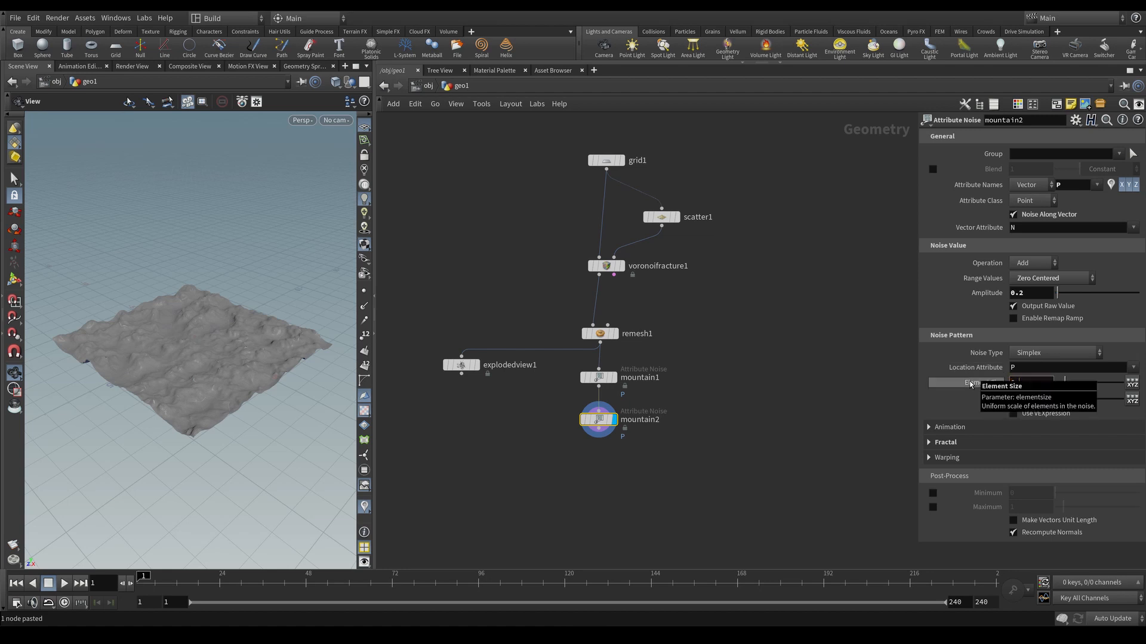
key(Return)
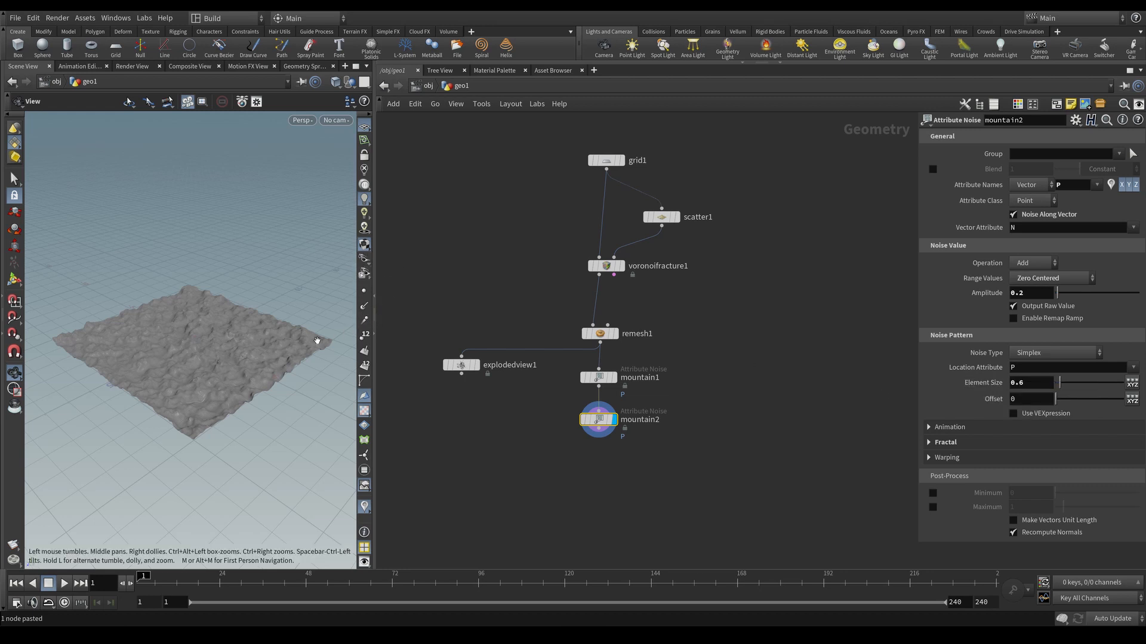
drag(317, 340, 241, 351)
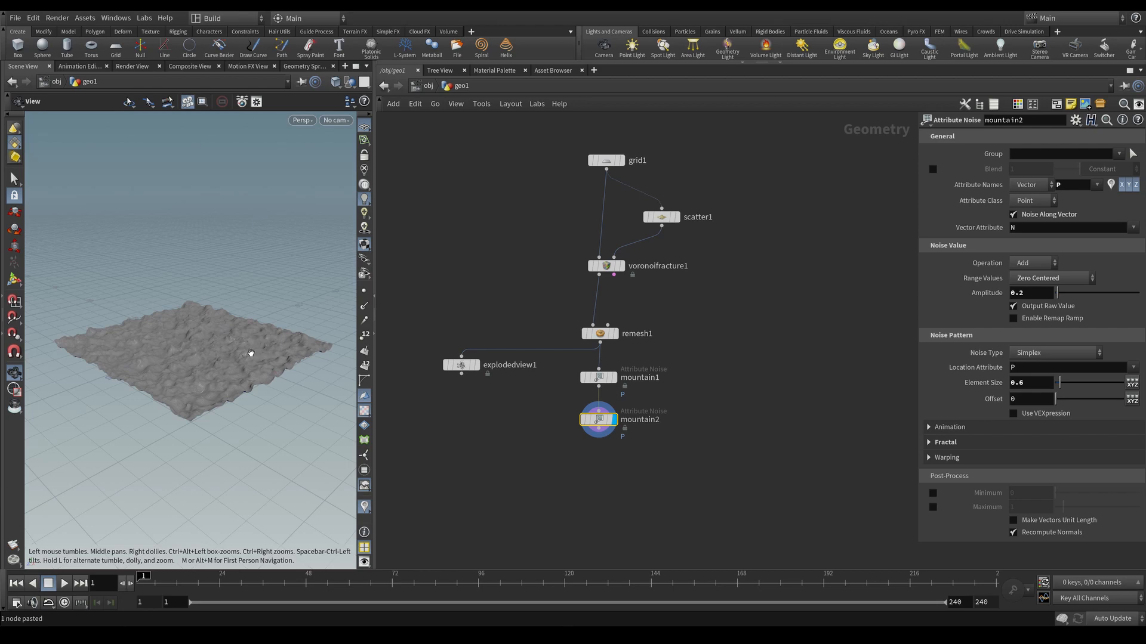
drag(251, 353, 280, 357)
right_drag(285, 358, 298, 324)
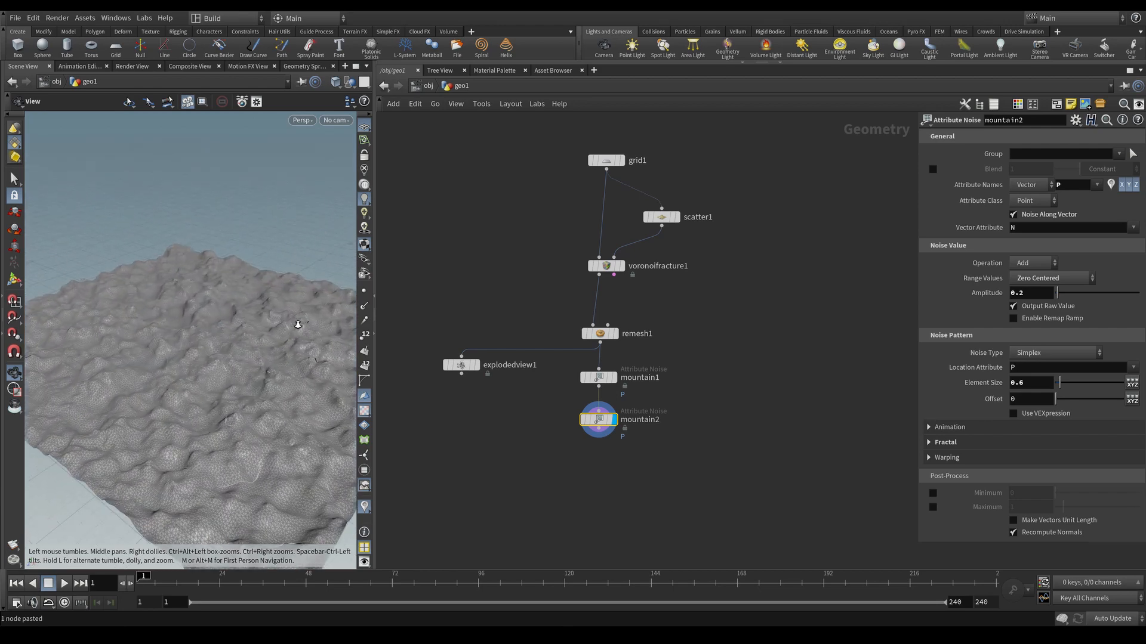
drag(240, 354, 238, 415)
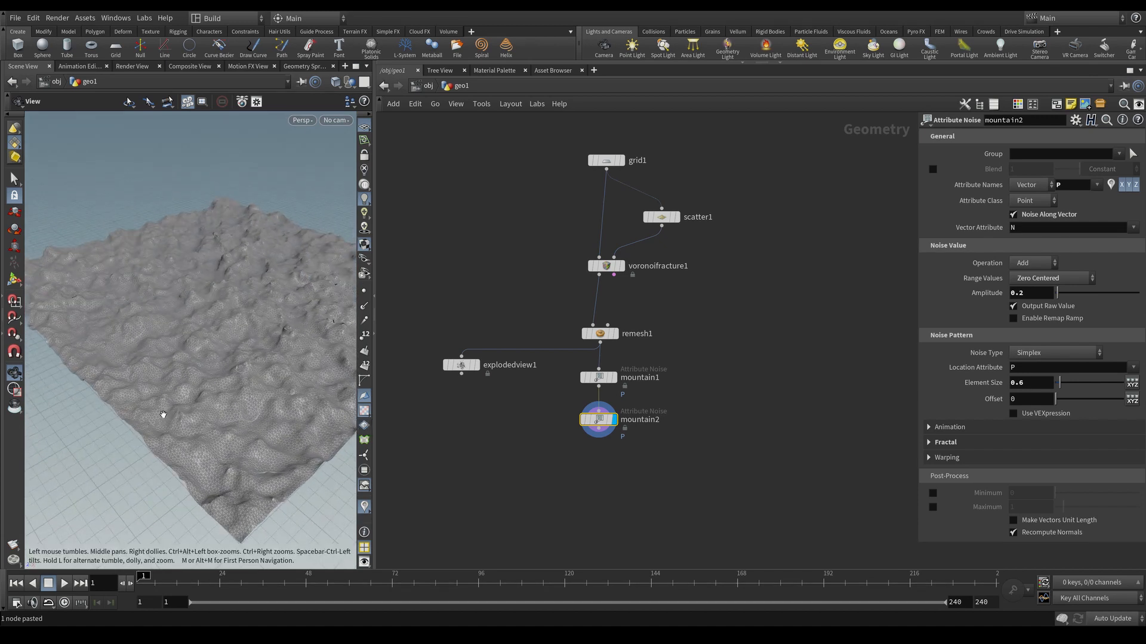
Add an Attribute Wrangle node after the second Mountain node and display it.
key(Tab)
text(wran)
key(Return)
click(599, 456)
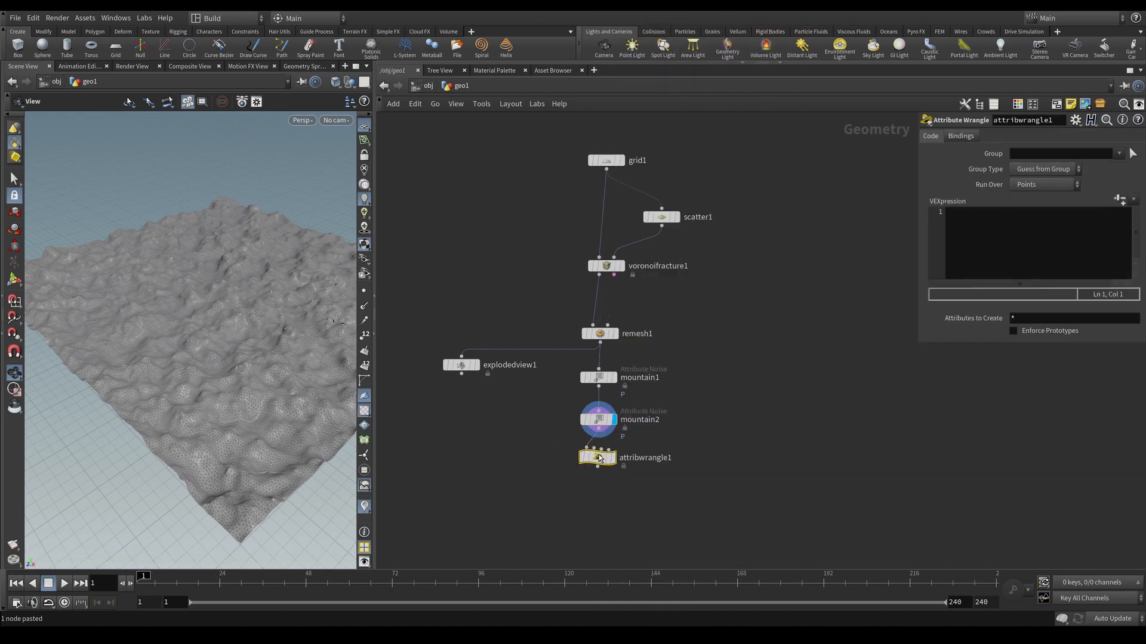
click(1008, 249)
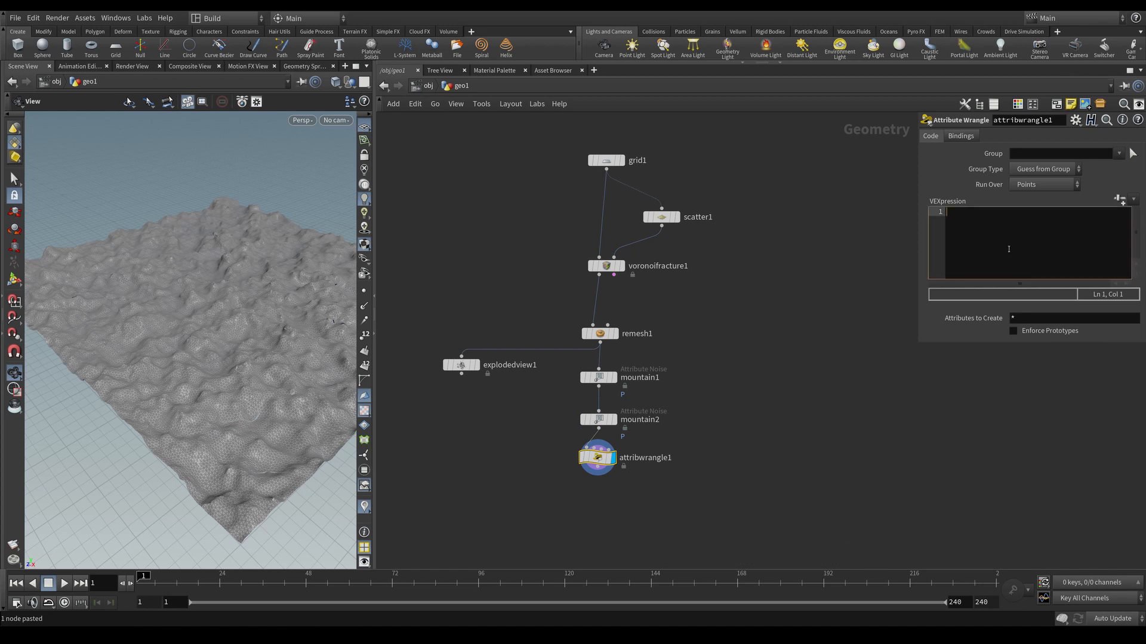
text(v@)
key(Caps_Lock)
text(P)
key(Caps_Lock)
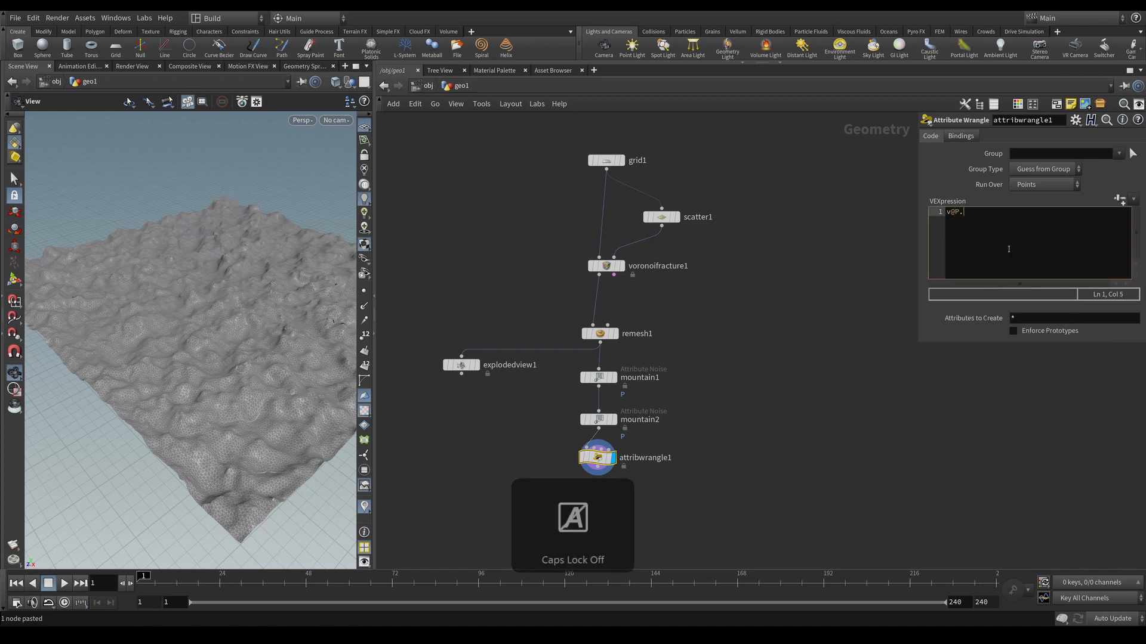
text(.y = 0;)
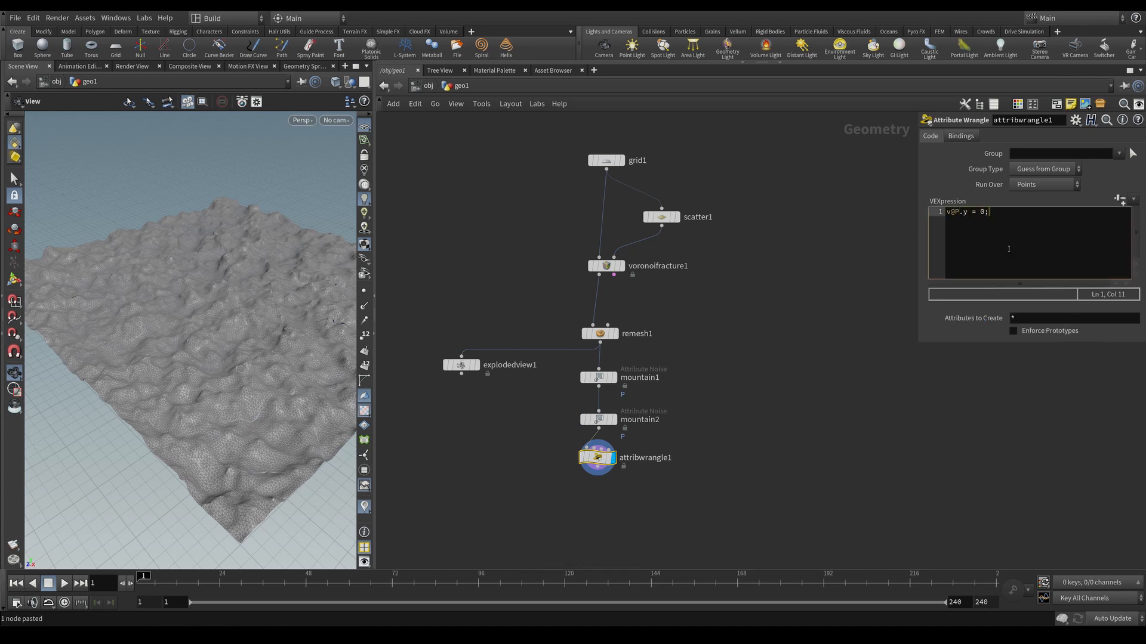
Move the Exploded View node below the network, feed it from the Attribute Wrangle, display it, and inspect the separated pieces.
drag(238, 350, 251, 416)
drag(243, 476, 248, 414)
drag(520, 366, 471, 494)
click(597, 467)
click(470, 460)
click(473, 468)
drag(237, 346, 241, 374)
right_drag(240, 374, 320, 251)
drag(320, 251, 163, 274)
Review the noise parameters of the first and second Mountain nodes.
middle_drag(498, 470, 454, 375)
click(577, 321)
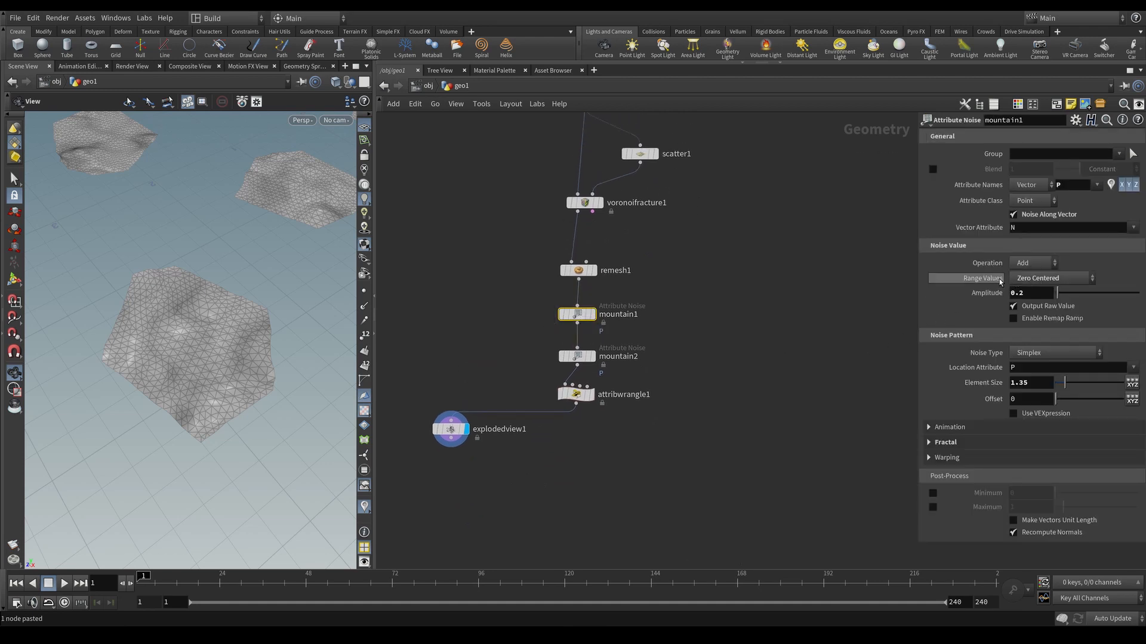
click(576, 356)
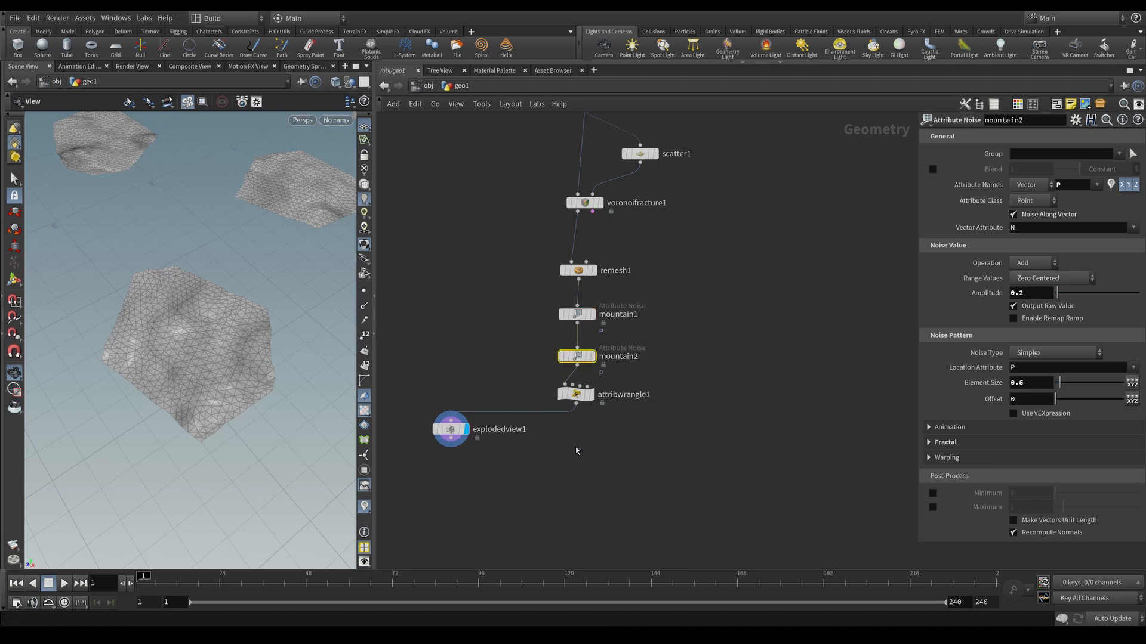
middle_drag(569, 478, 596, 417)
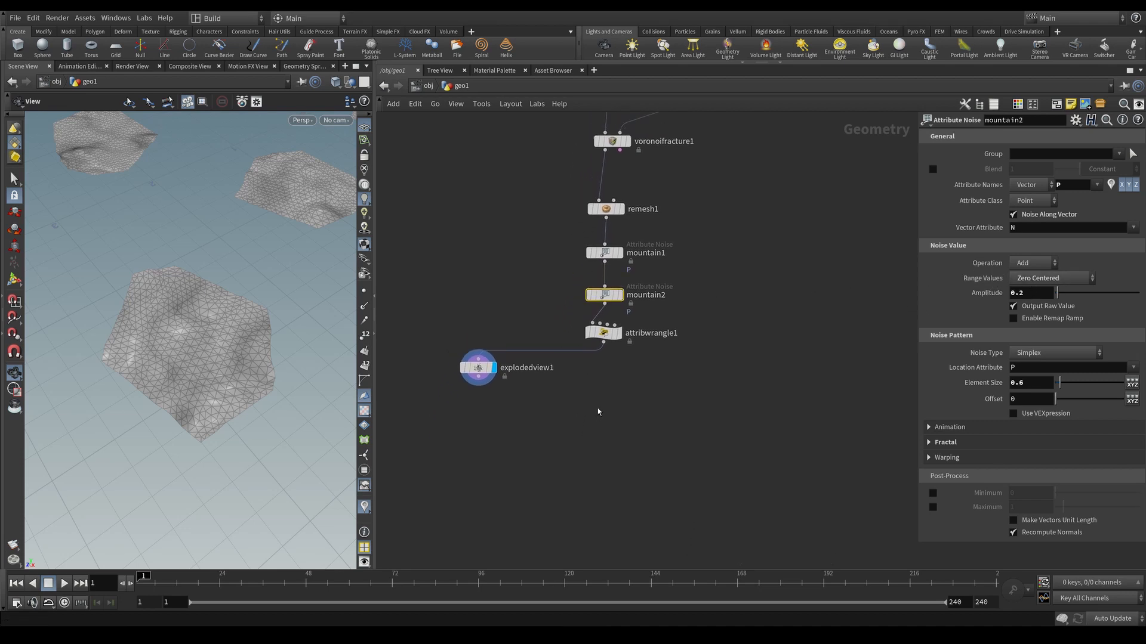
Add a Remesh node after the Attribute Wrangle, display it, and inspect the flattened mesh.
click(577, 395)
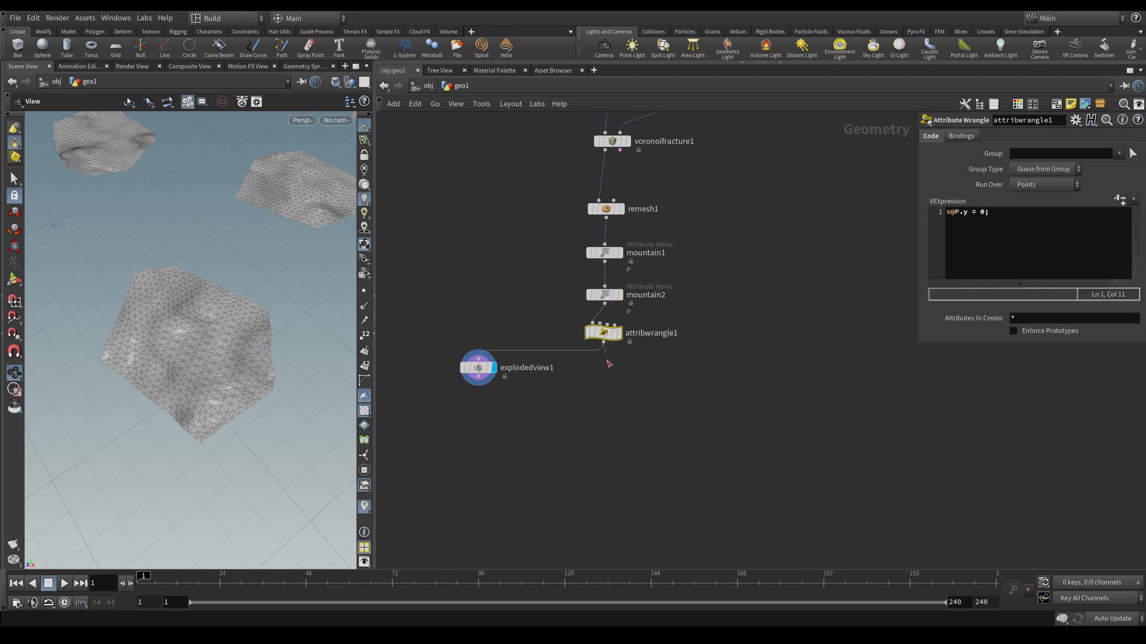
key(Tab)
text(remesh)
key(Return)
click(605, 391)
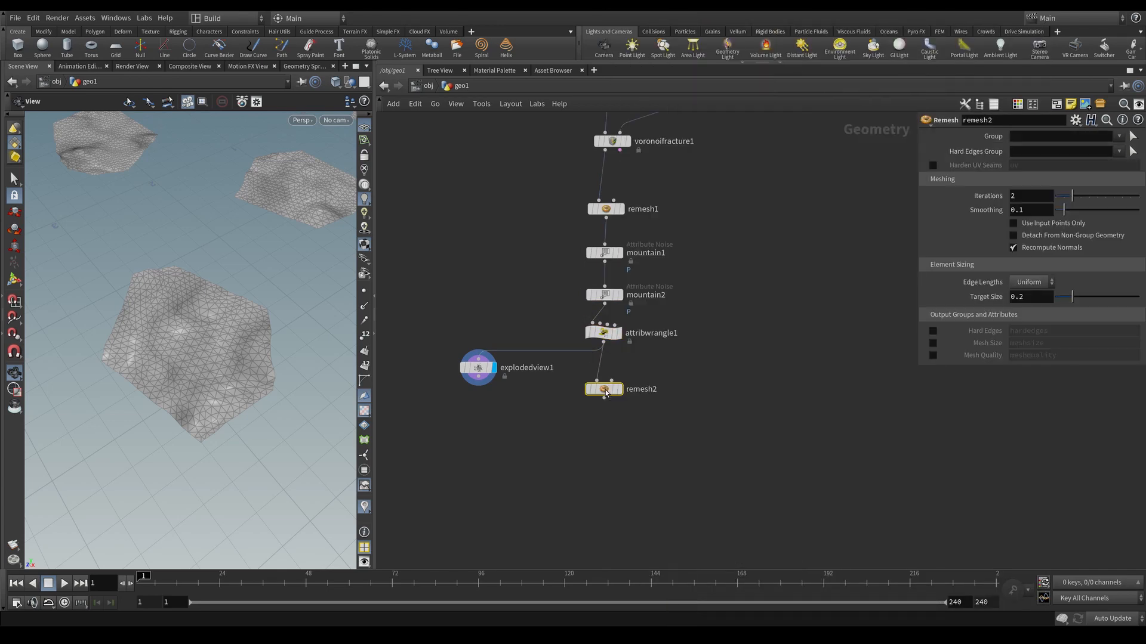
key(r)
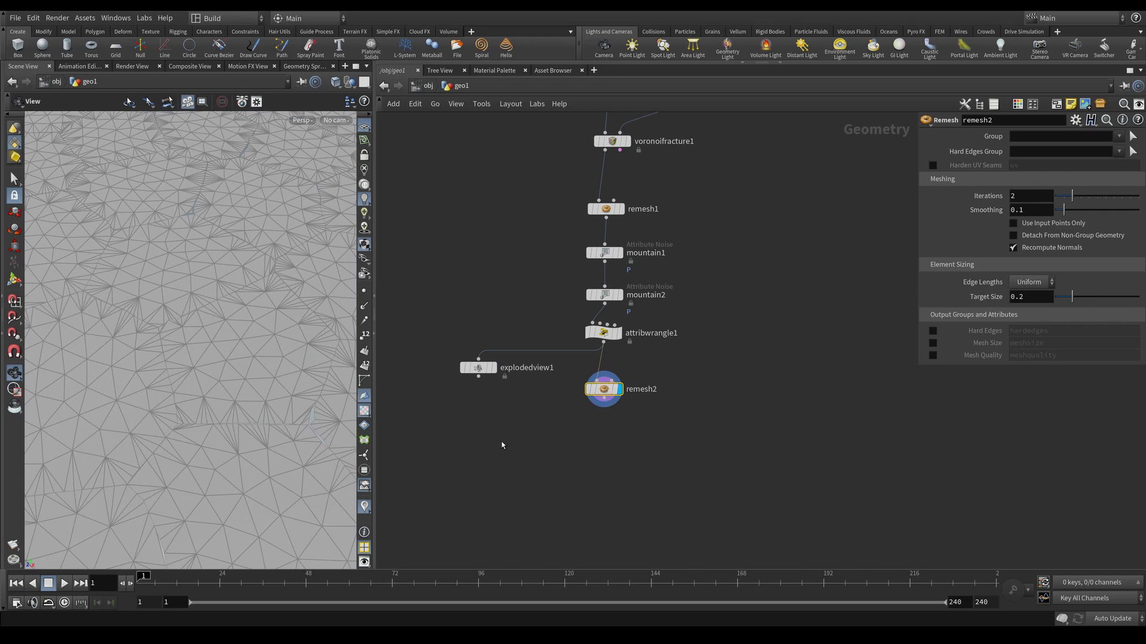
right_drag(231, 300, 53, 350)
drag(241, 325, 154, 316)
Delete the Exploded View node and tidy the spacing of the remaining node chain.
drag(602, 392, 602, 380)
click(475, 368)
key(Delete)
key(h)
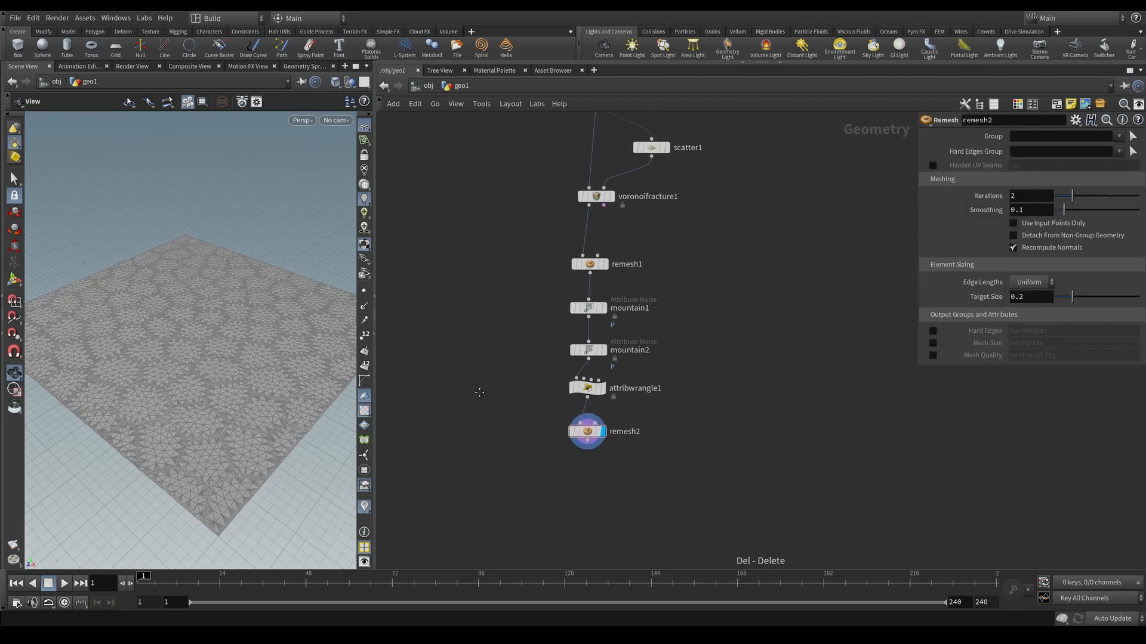
drag(685, 268, 549, 445)
drag(573, 290, 578, 270)
click(669, 344)
middle_drag(650, 434, 645, 321)
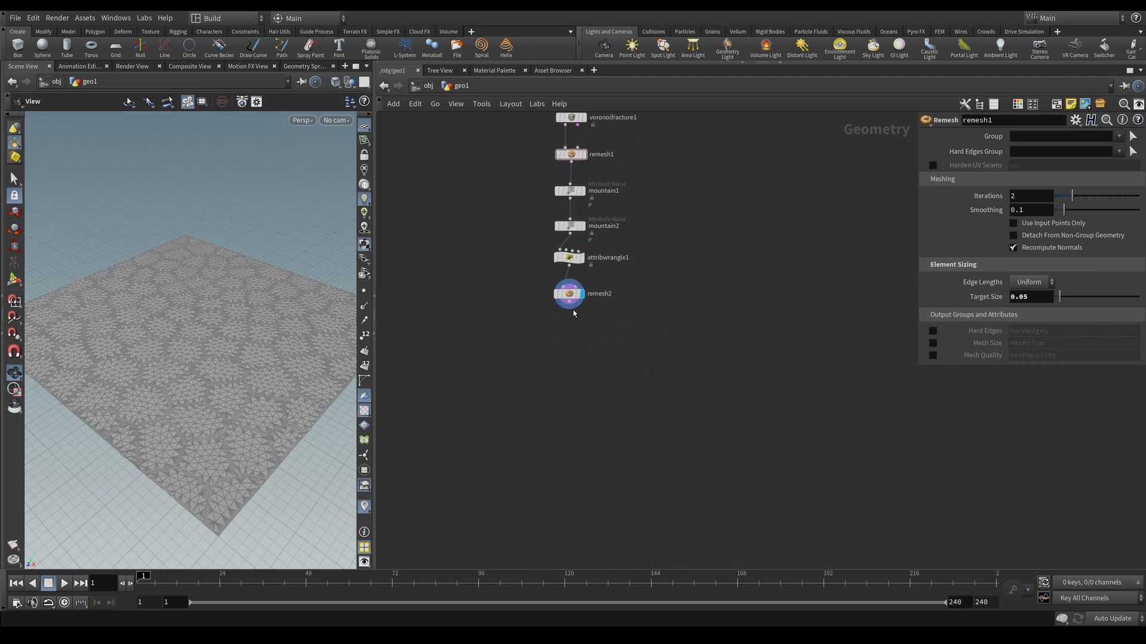
Add a For-Each Connected Piece block after the second Remesh node.
key(Tab)
text(fore)
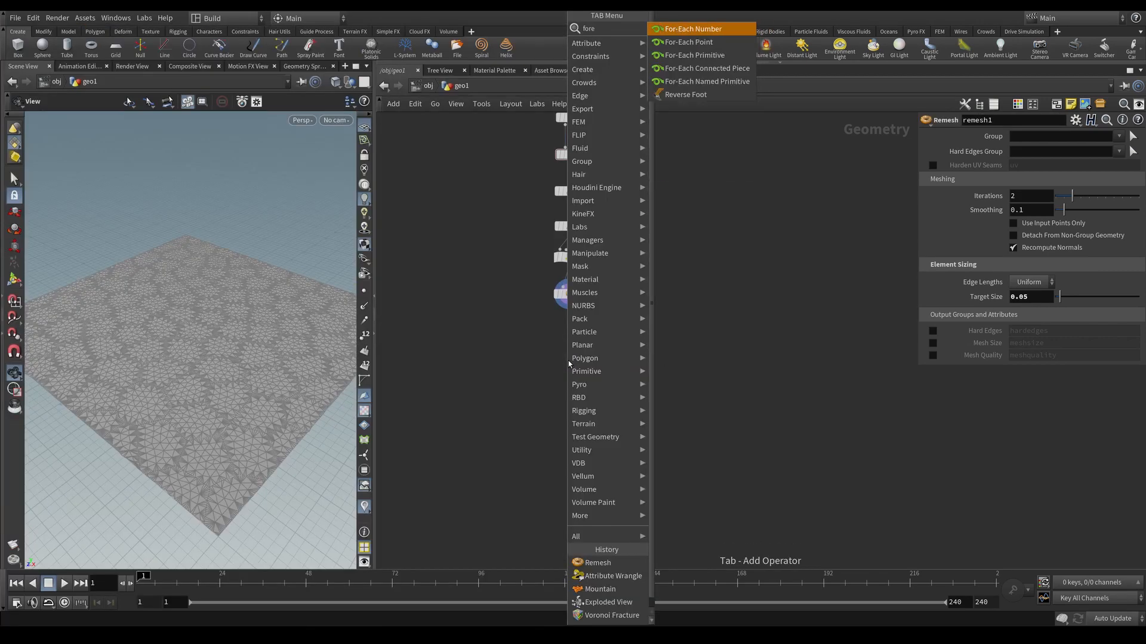
key(Down)
key(Down)
key(Down)
key(Return)
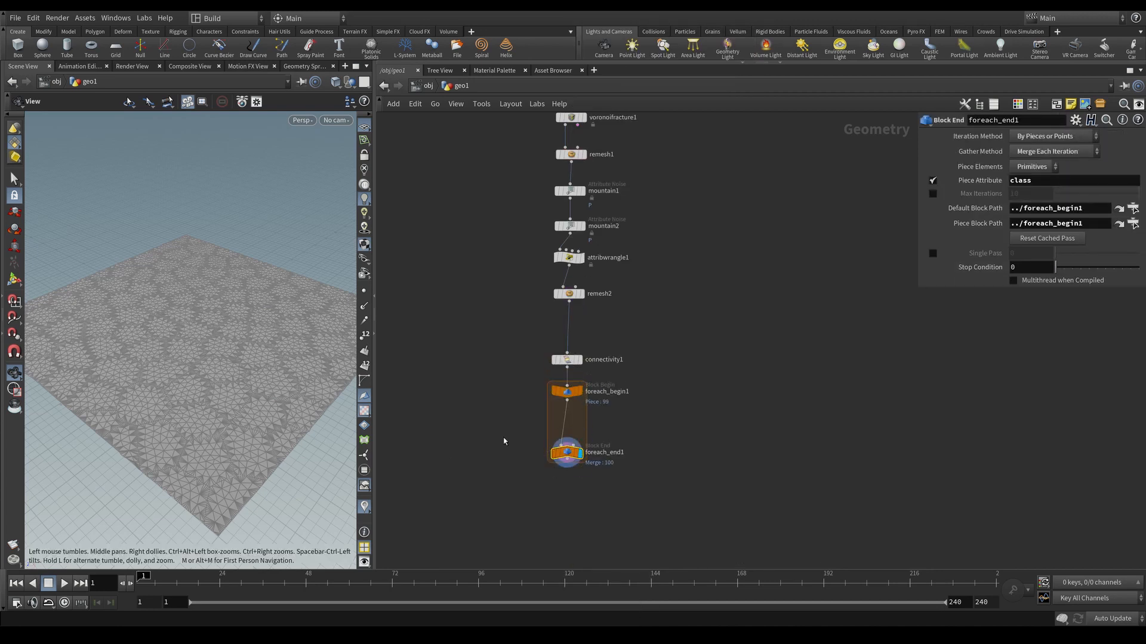
Move the for-each end node far below its begin node to make room inside the loop.
middle_drag(710, 421, 699, 233)
drag(558, 268, 543, 480)
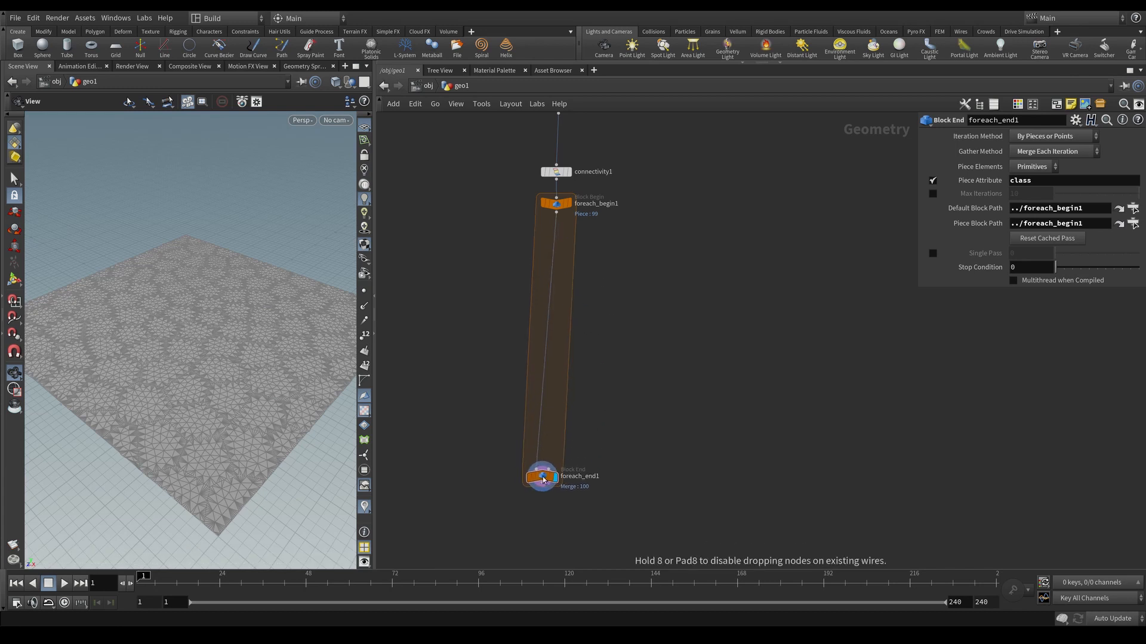
middle_drag(608, 446, 611, 325)
scroll(600, 325, down, 5)
drag(566, 347, 574, 496)
middle_drag(593, 272, 600, 312)
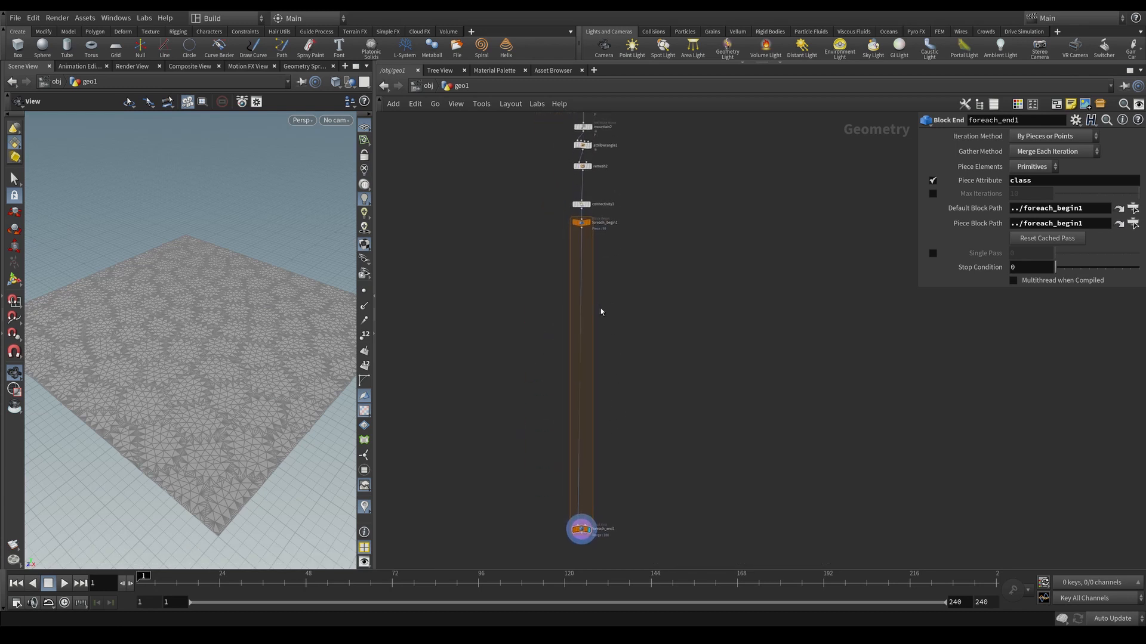
scroll(568, 280, up, 5)
middle_drag(611, 245, 640, 394)
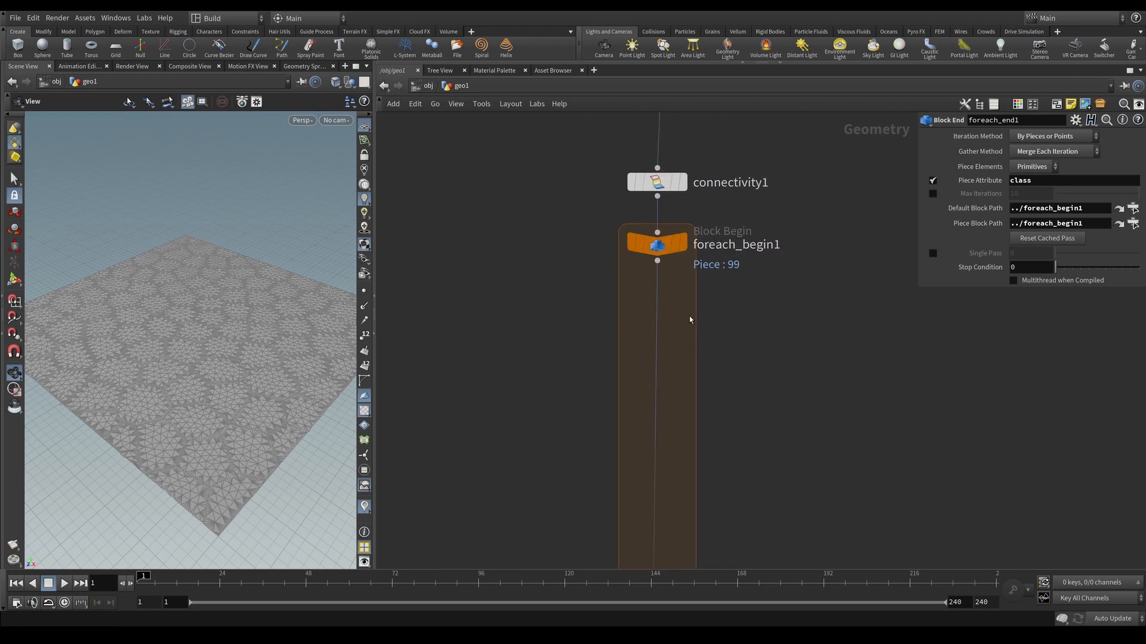
Display the for-each begin node's single piece, then add a Transform node after it inside the loop and display it.
click(682, 244)
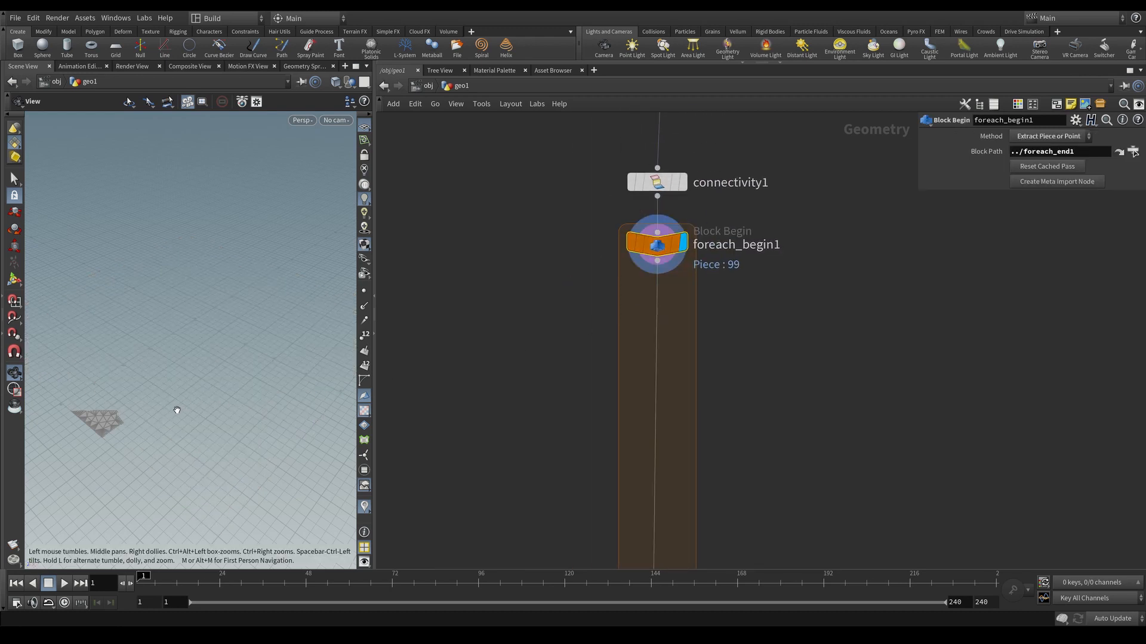
middle_drag(140, 397, 194, 370)
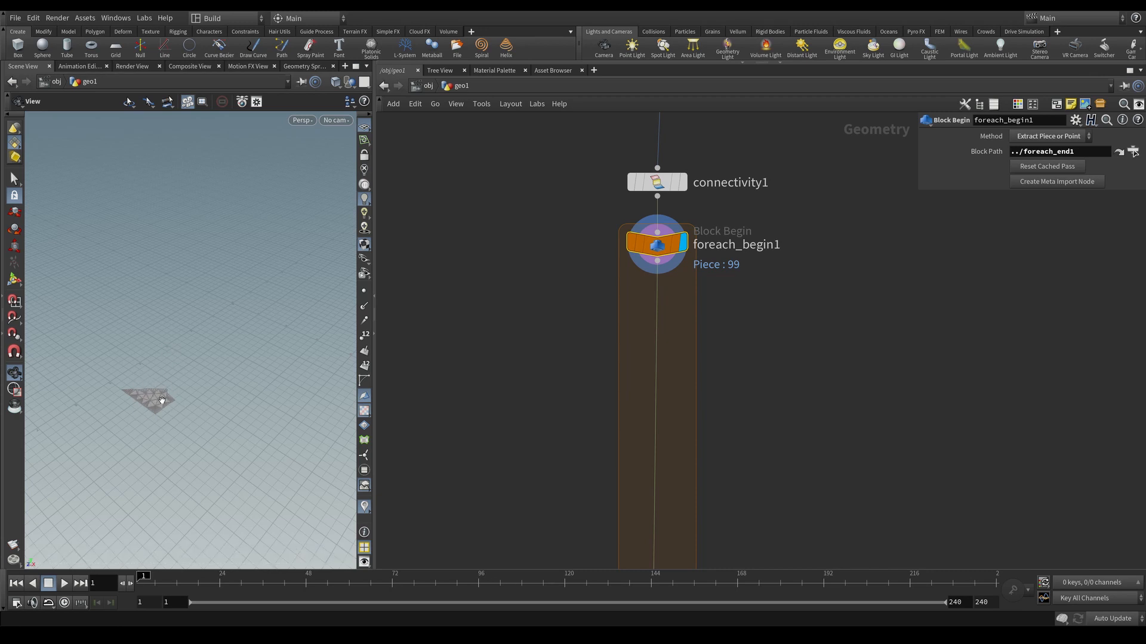
drag(657, 262, 674, 326)
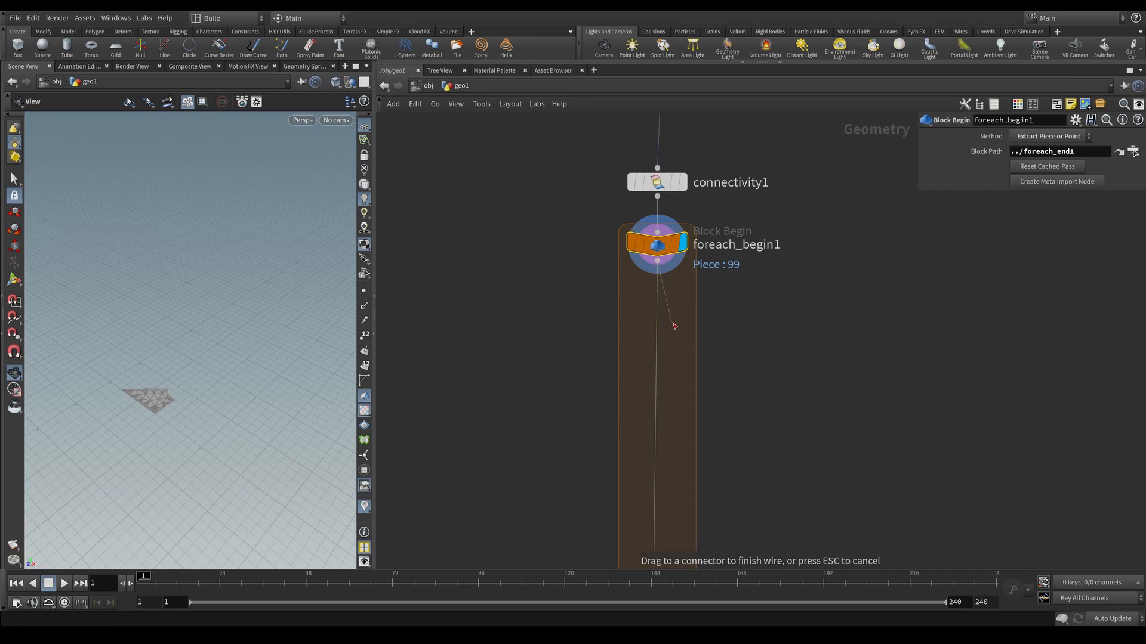
key(Tab)
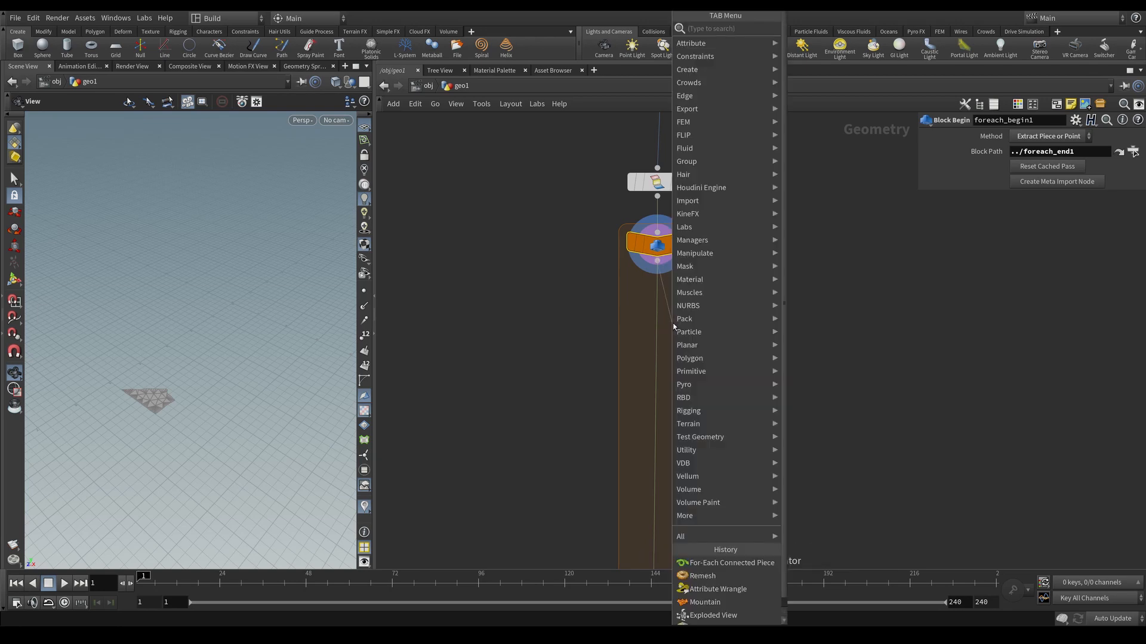
text(transform)
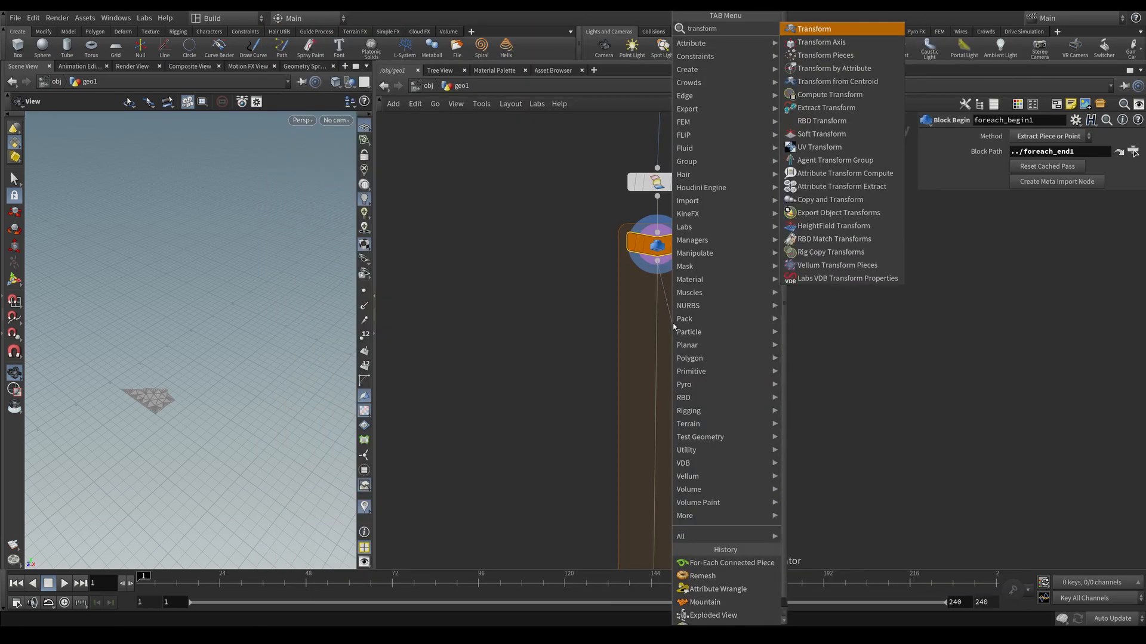
key(Return)
click(675, 326)
key(r)
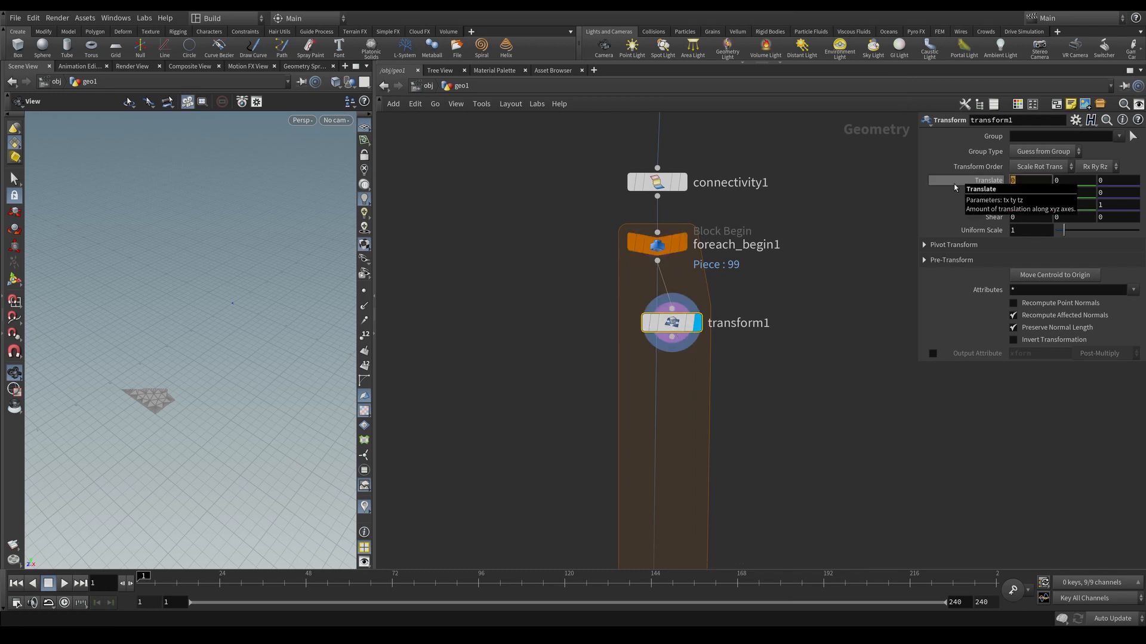
Set the Transform node's Translate to -$CEX, -$CEY, -$CEZ to centre the piece at the origin.
text(-$)
key(Caps_Lock)
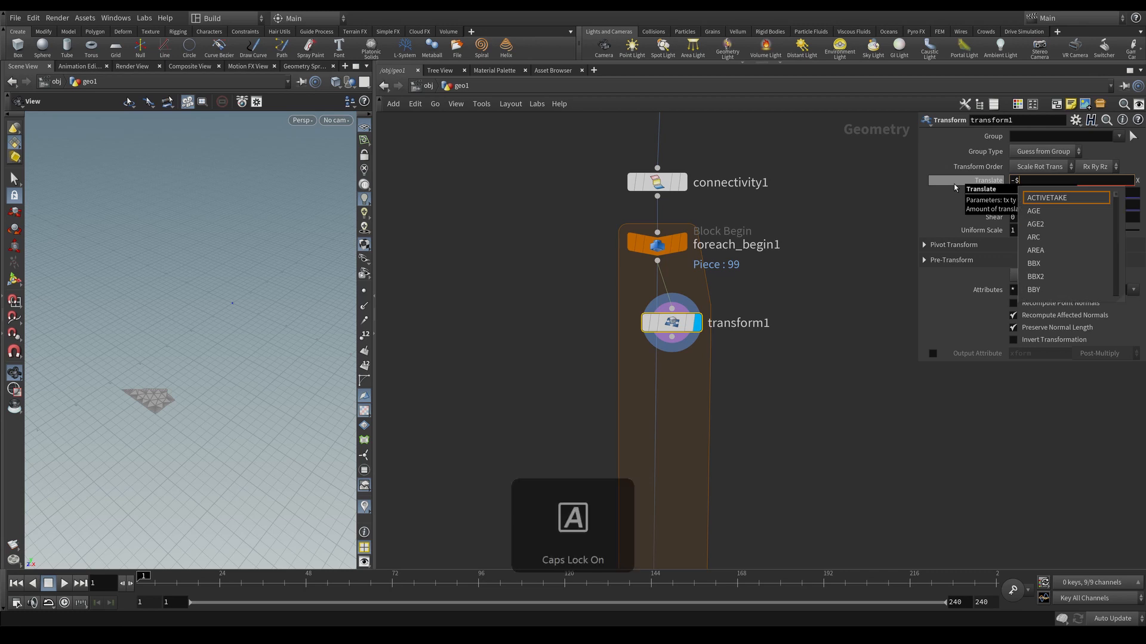
text(CEX)
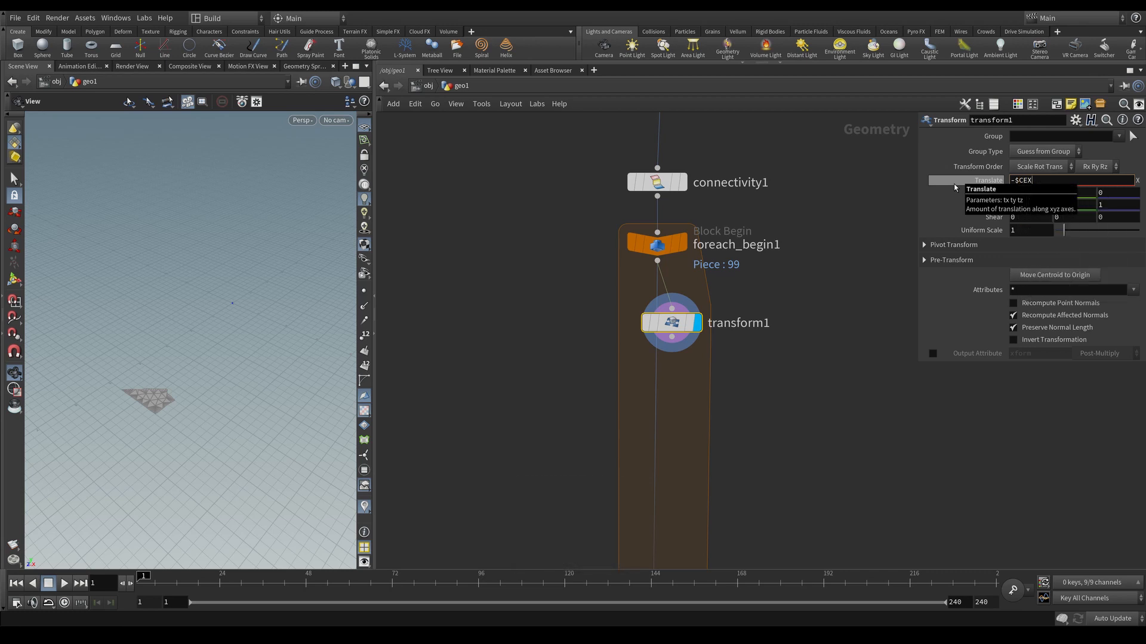
key(Tab)
text(-$)
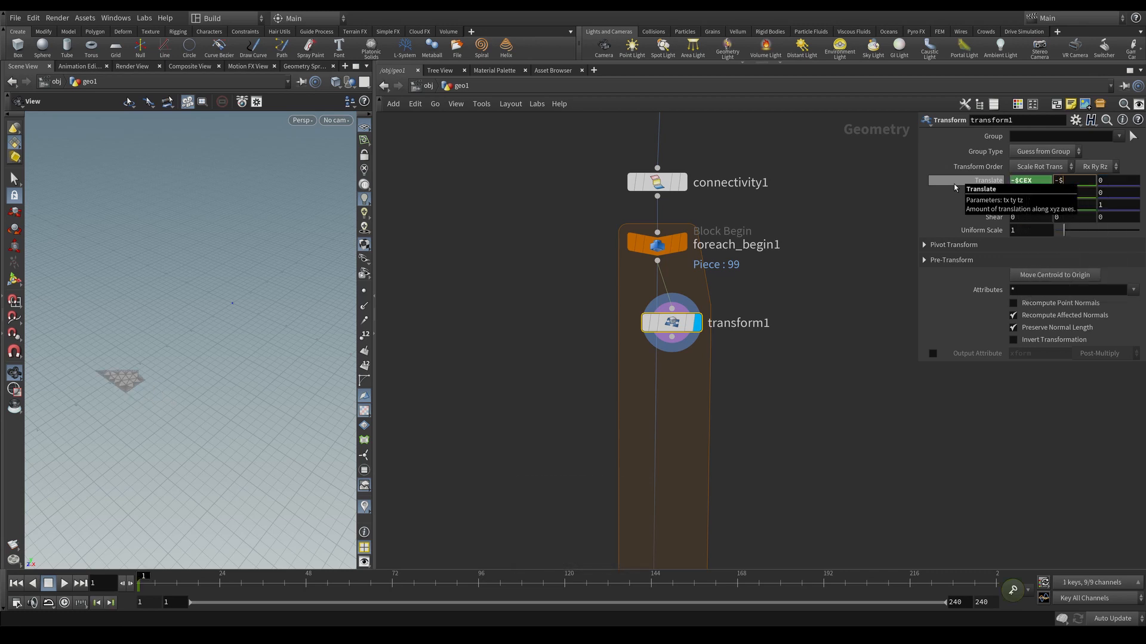
text(CE)
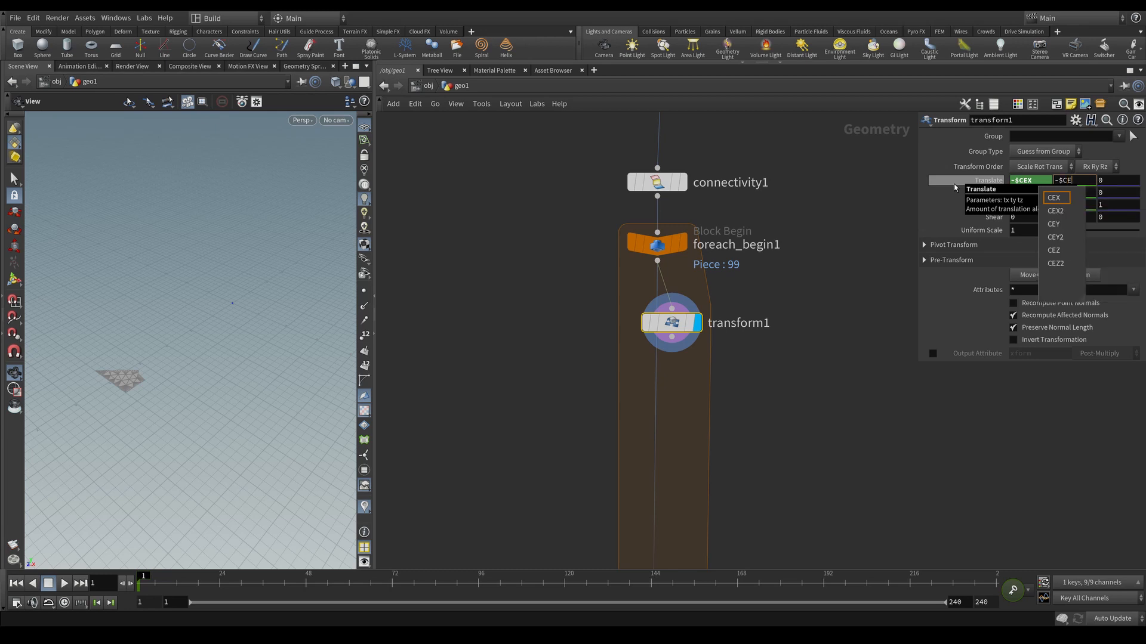
text(Y)
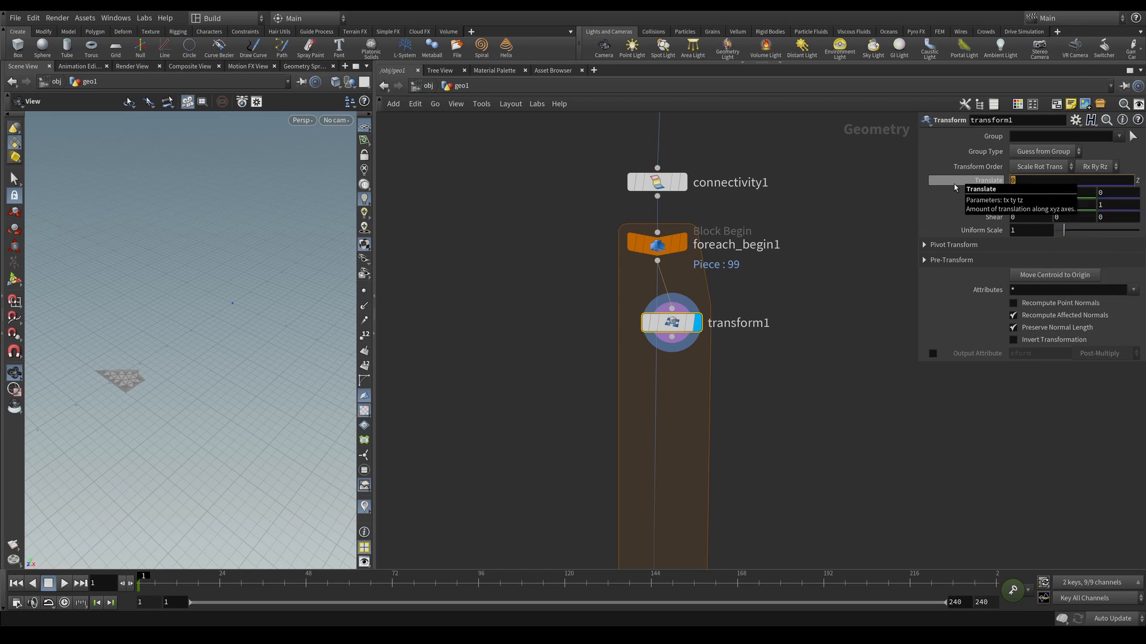
text($)
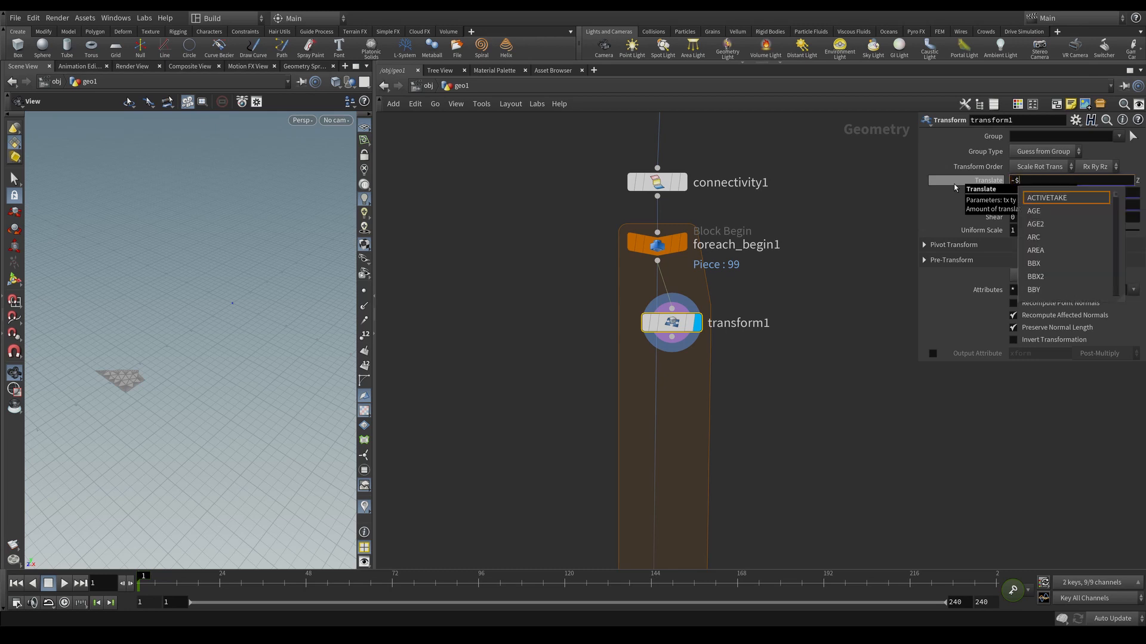
text(CEX)
key(Return)
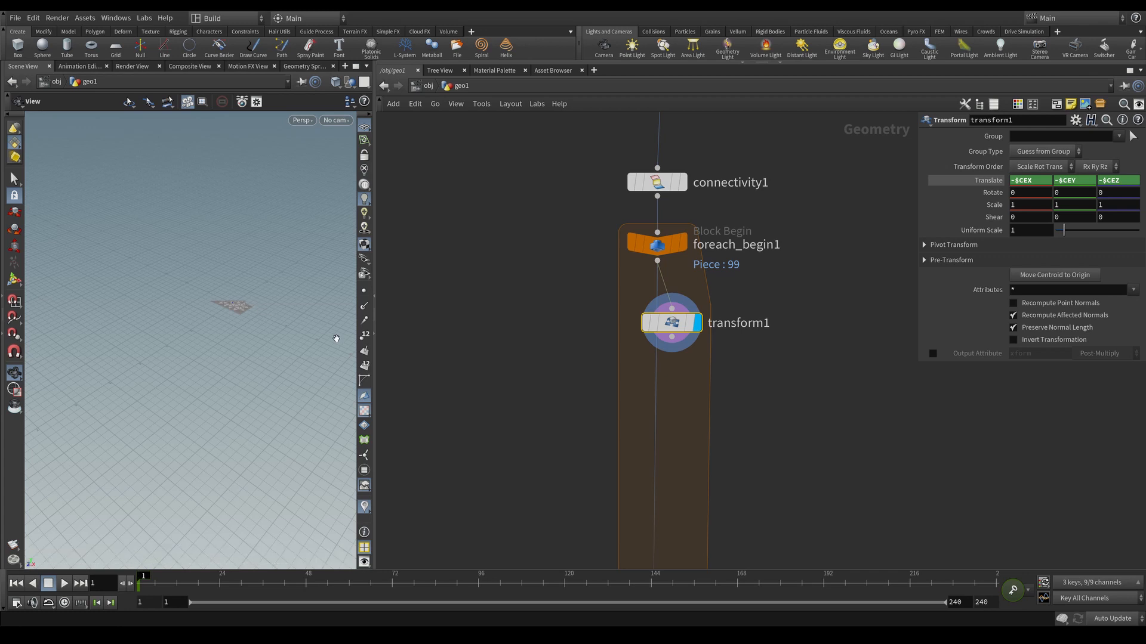
Add a Remesh node after the Transform node inside the loop and display it.
middle_drag(573, 409, 560, 341)
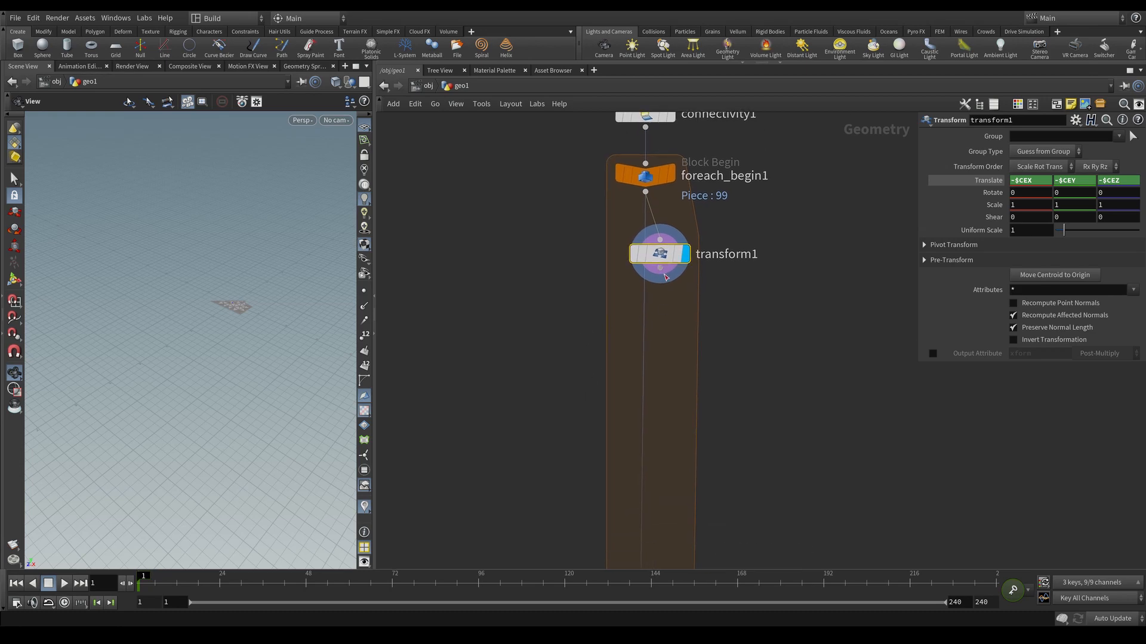
key(Tab)
text(REMESH)
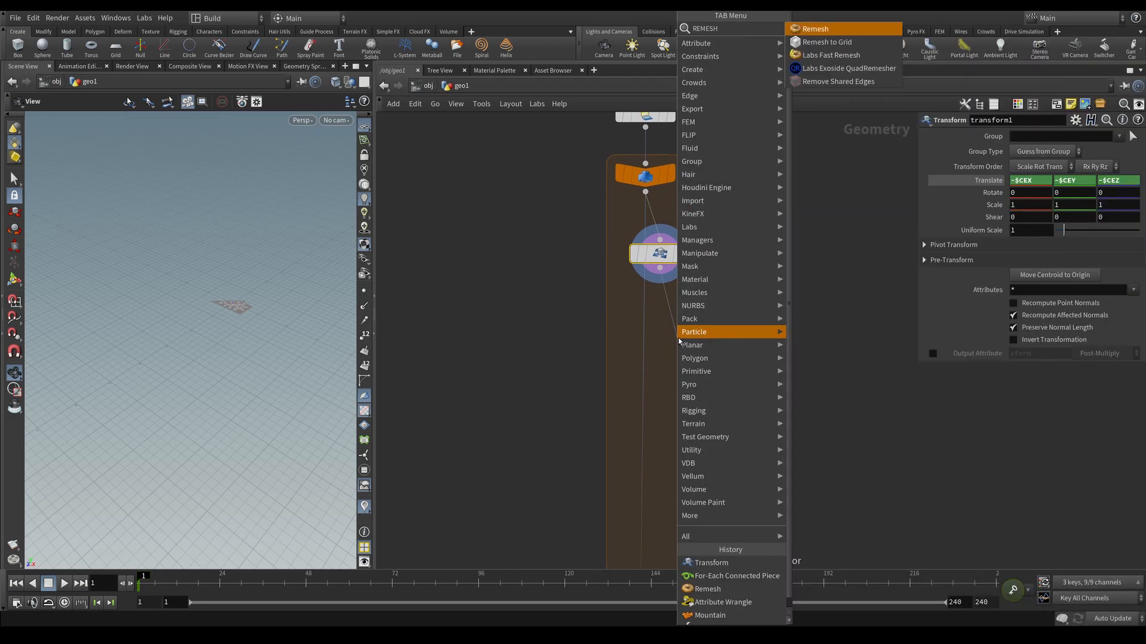
key(Return)
click(678, 342)
key(r)
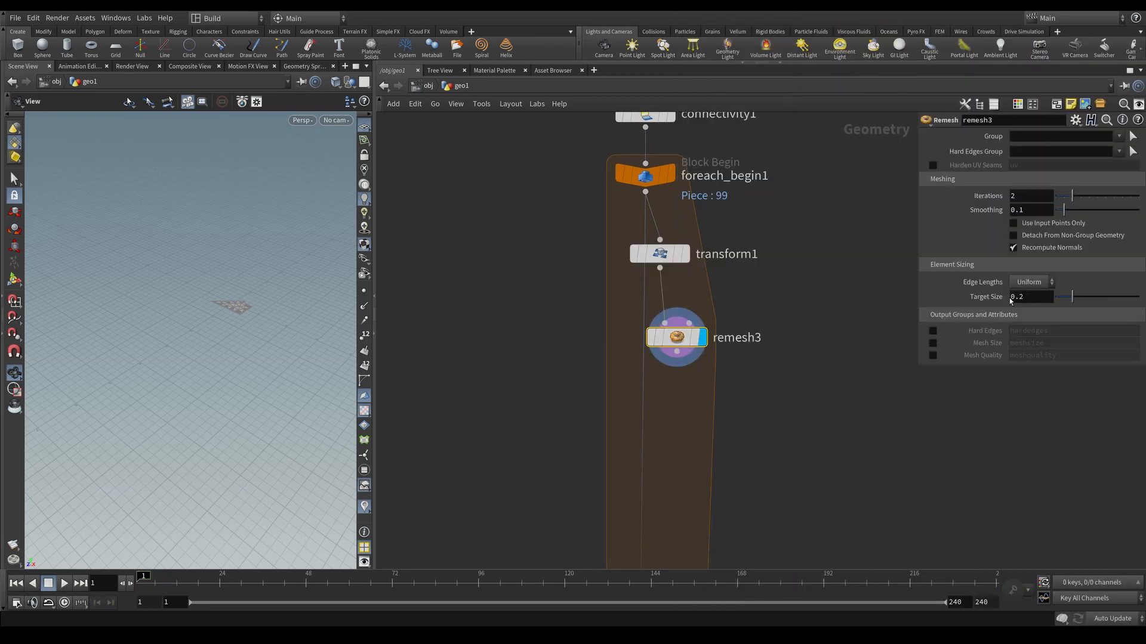
Set the Target Size of the loop's Remesh node to 0.1.
scroll(255, 274, up, 5)
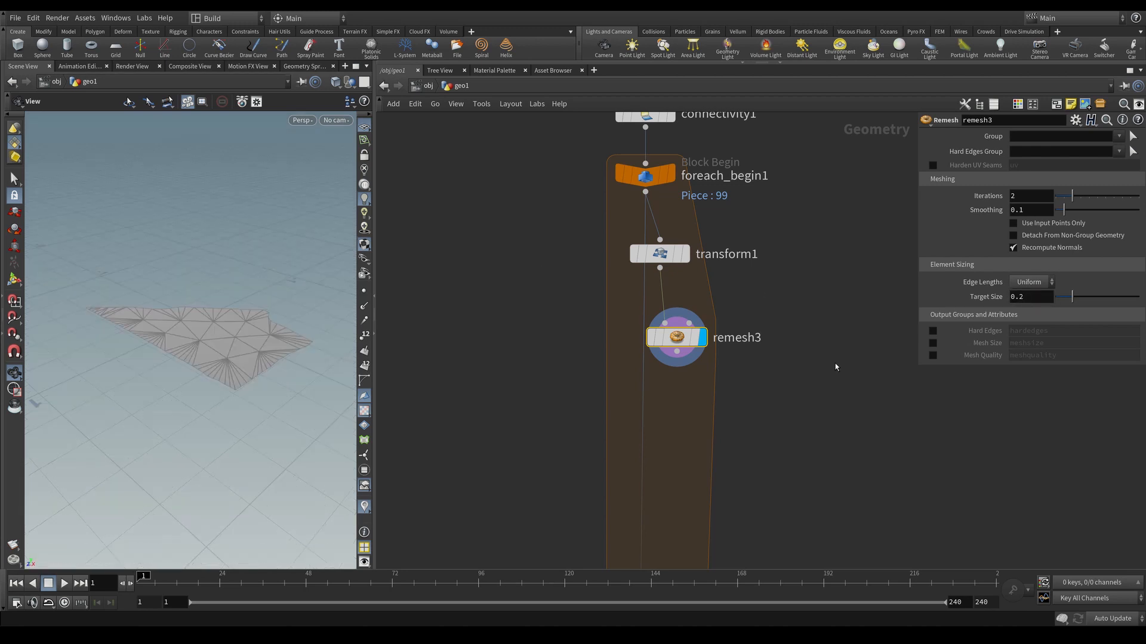
click(1045, 297)
text(1)
key(Return)
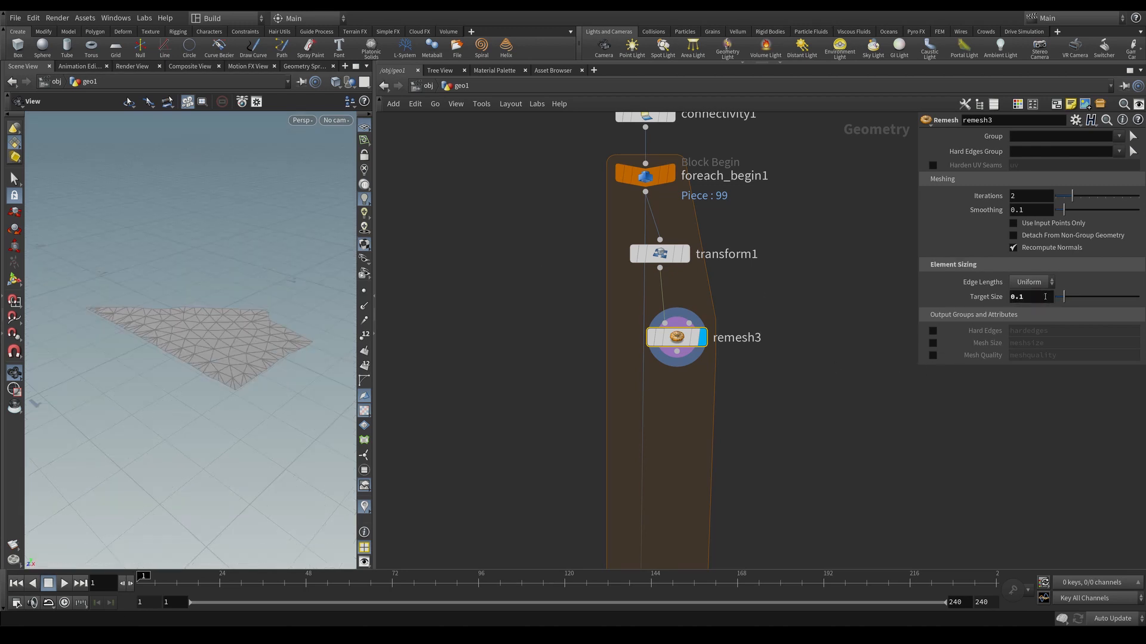
Add a Fuse node after the loop's Remesh node and display it.
middle_drag(753, 378, 762, 353)
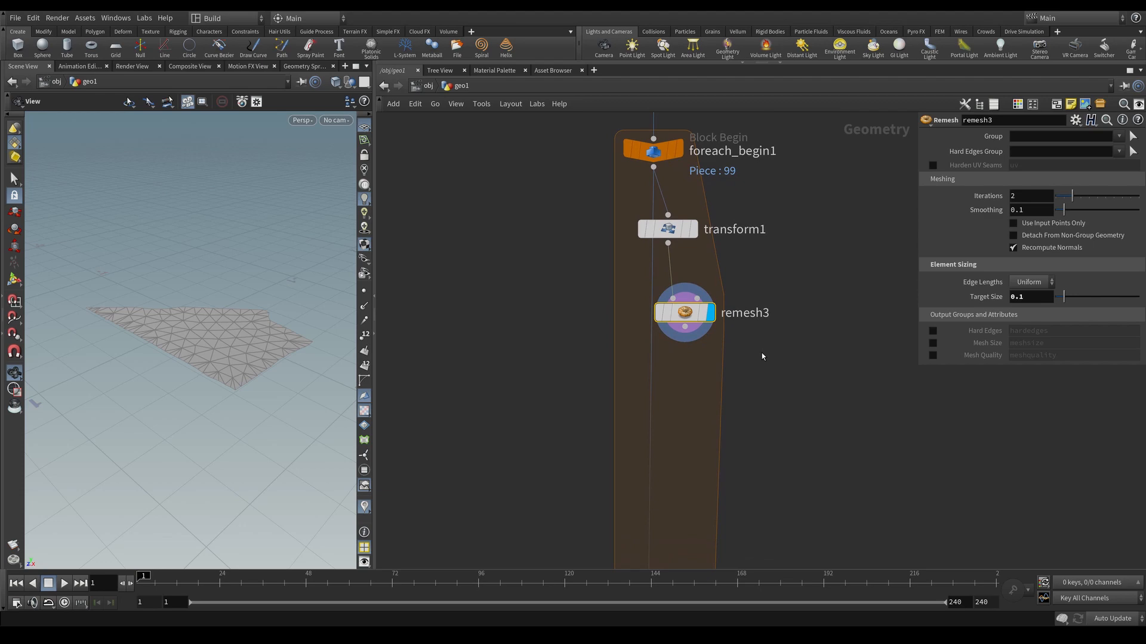
key(Tab)
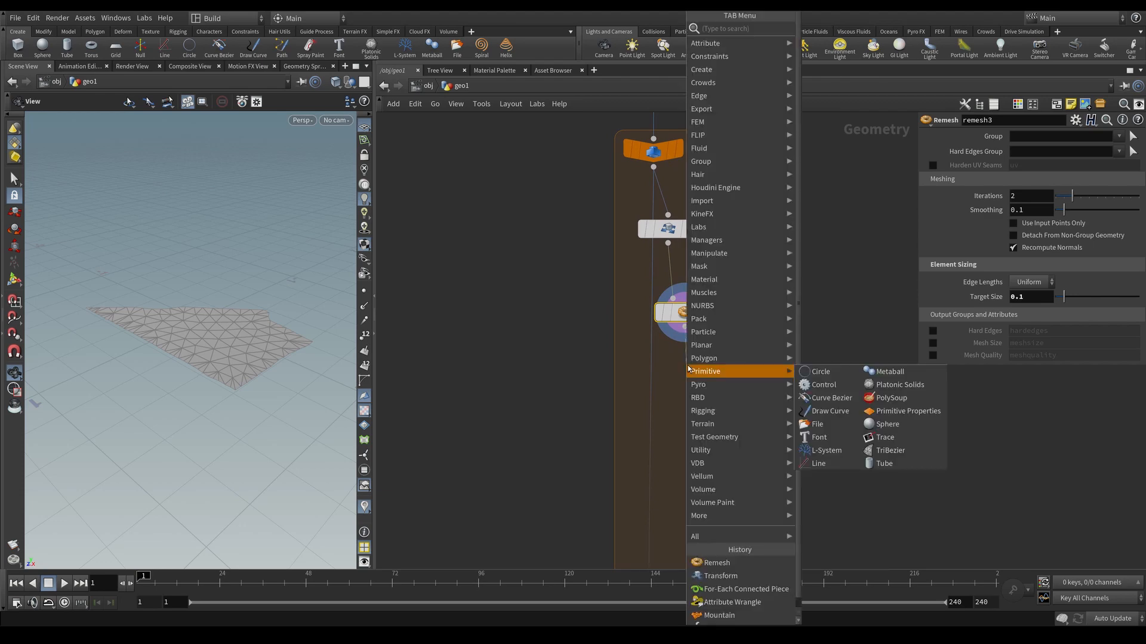
text(FUSE)
key(Return)
click(686, 371)
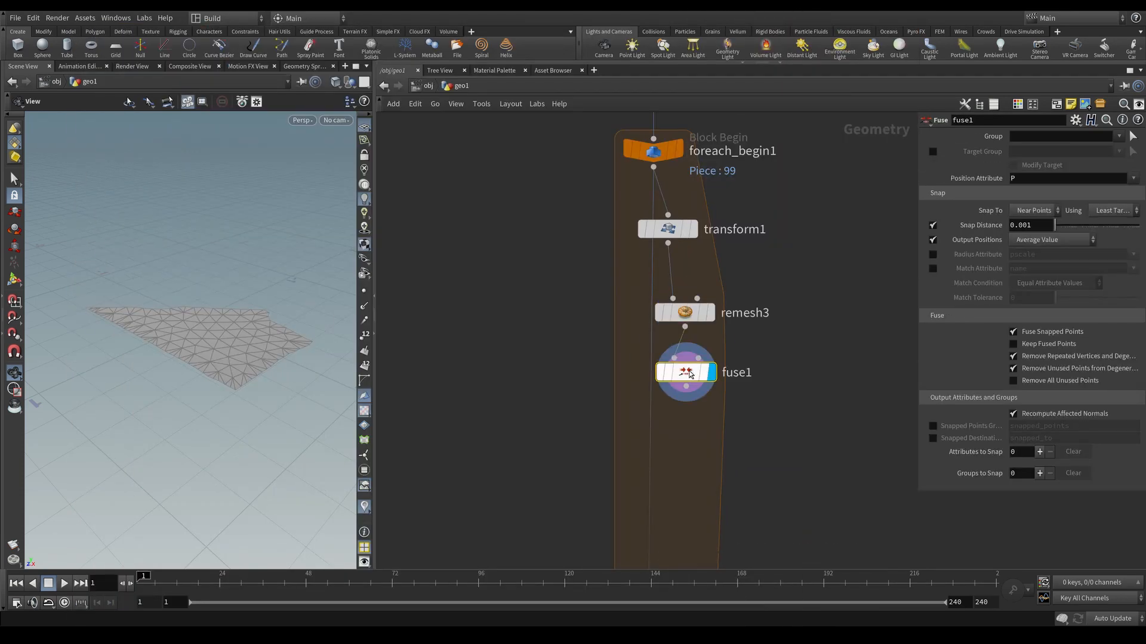
middle_drag(758, 438, 717, 458)
scroll(763, 434, down, 2)
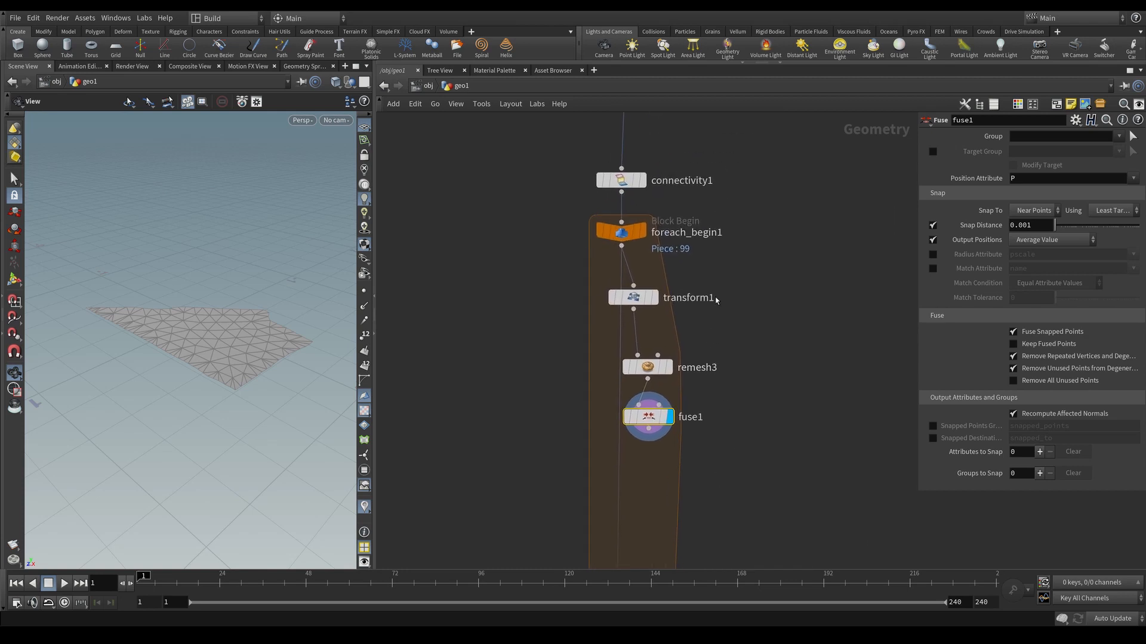
Rearrange the loop's Transform, Remesh and Fuse nodes and add a Scatter node after the Fuse node.
drag(637, 300, 656, 333)
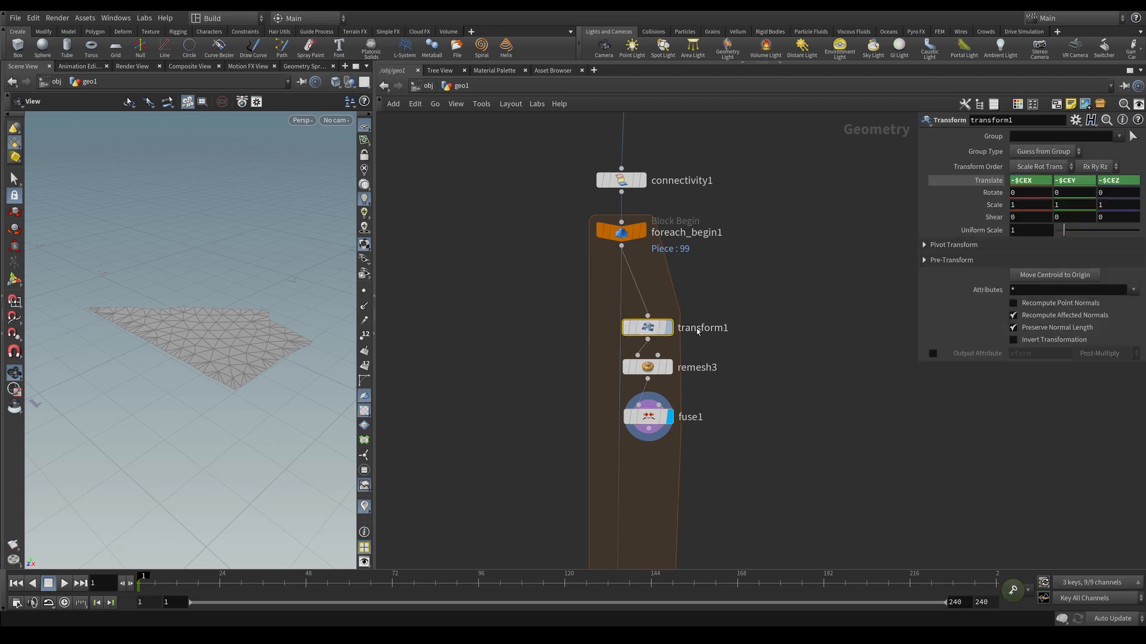
drag(808, 321, 623, 476)
drag(657, 422, 696, 446)
click(744, 435)
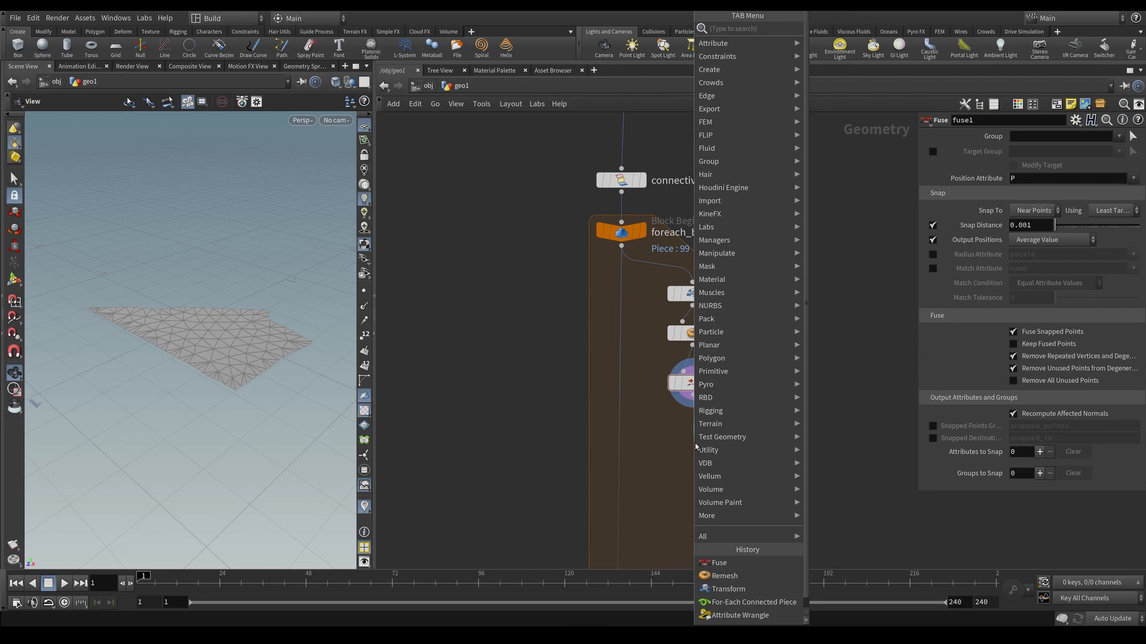
text(scatter)
key(Return)
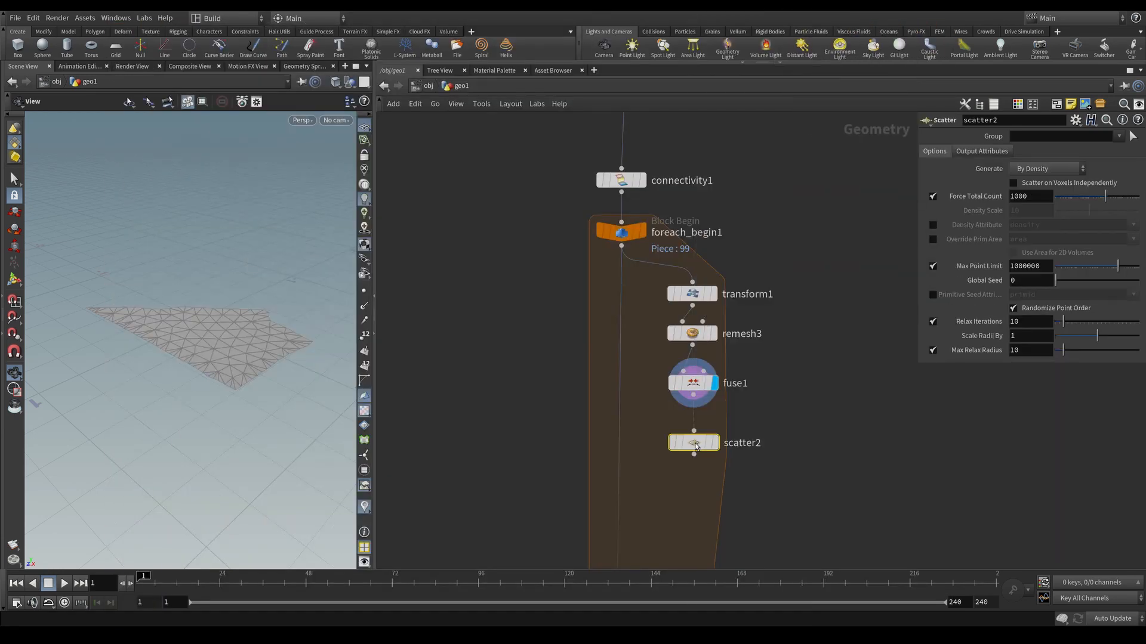
Display the loop's Scatter node and set its Force Total Count to 12.
drag(698, 448, 753, 436)
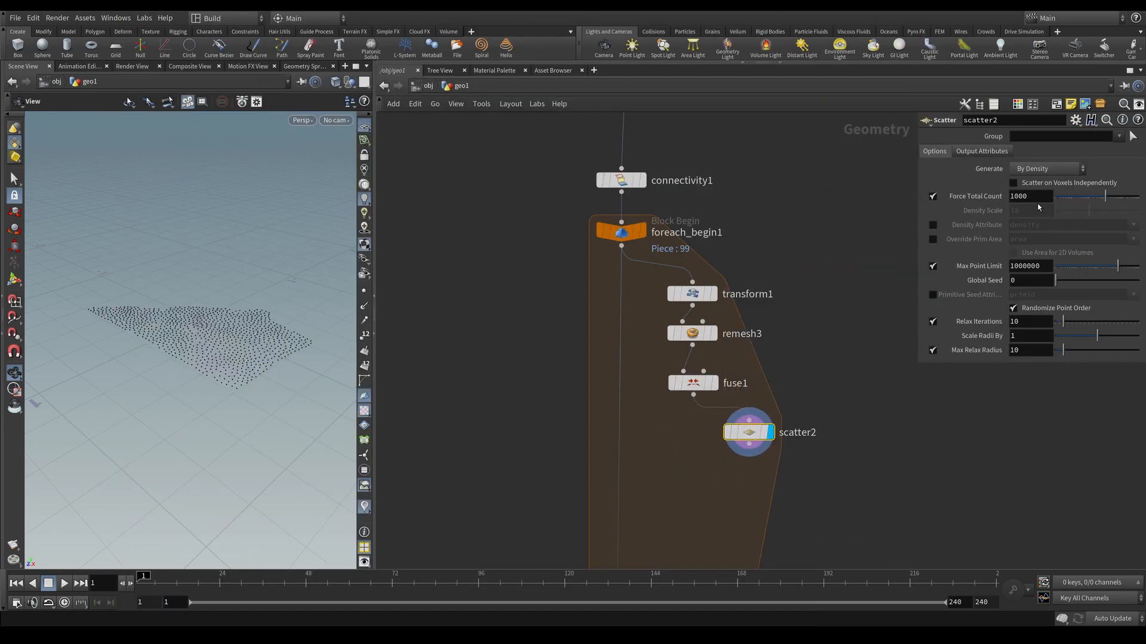
click(1030, 196)
click(939, 195)
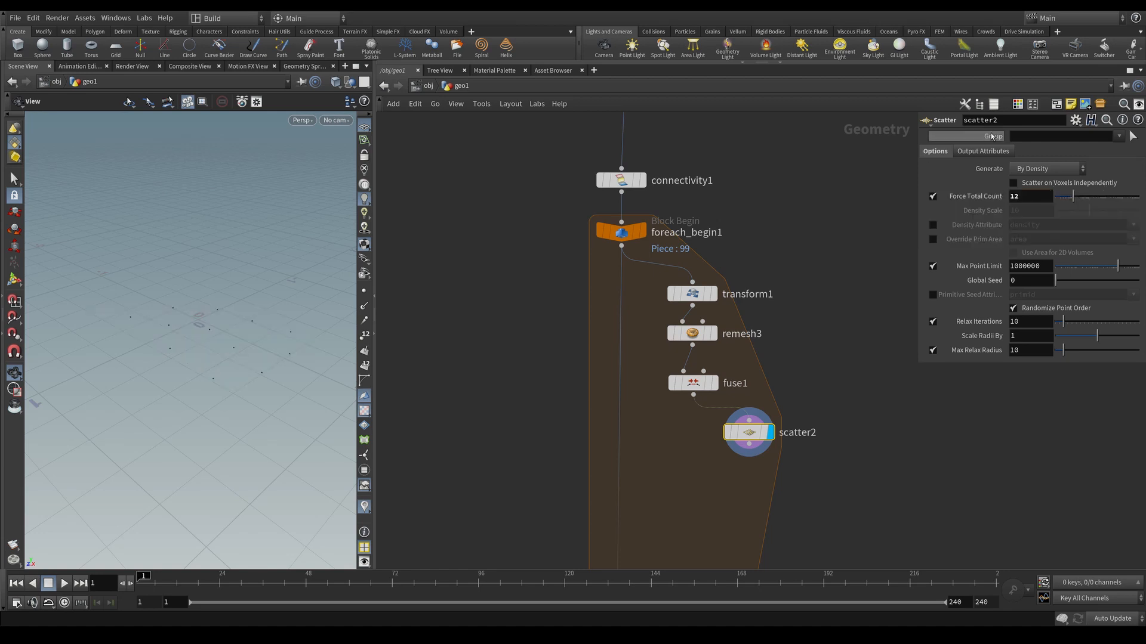
Copy the existing Voronoi Fracture node into the loop and feed its first input from the Fuse node.
key(h)
middle_drag(772, 274, 701, 211)
click(682, 311)
key(ctrl+c)
scroll(701, 210, down, 2)
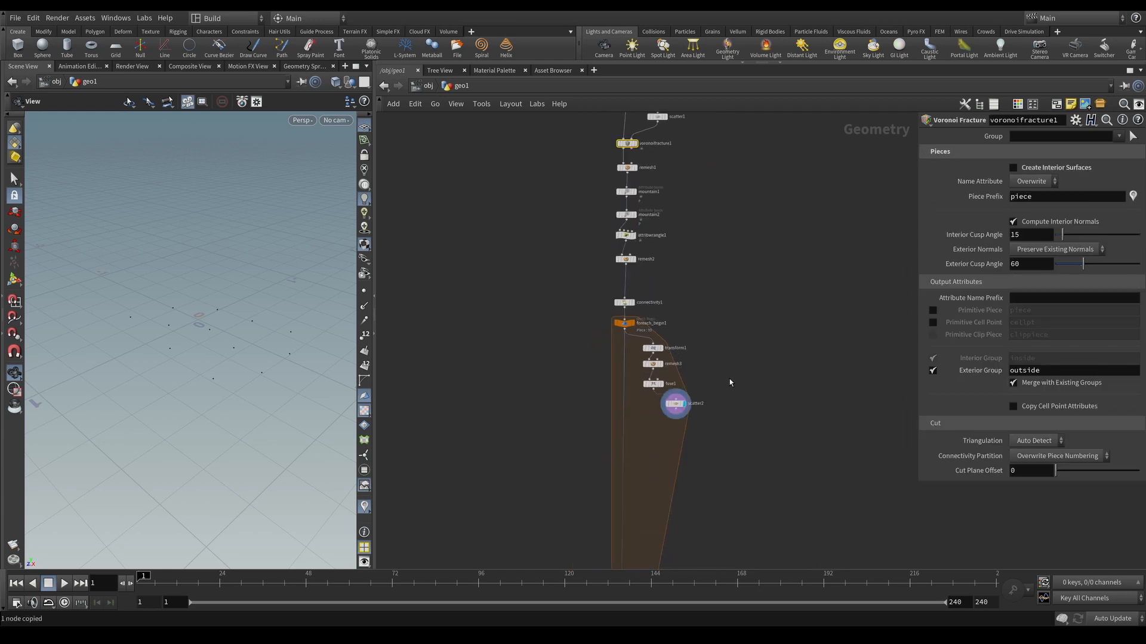
scroll(667, 400, up, 5)
middle_drag(667, 400, 668, 341)
key(ctrl+v)
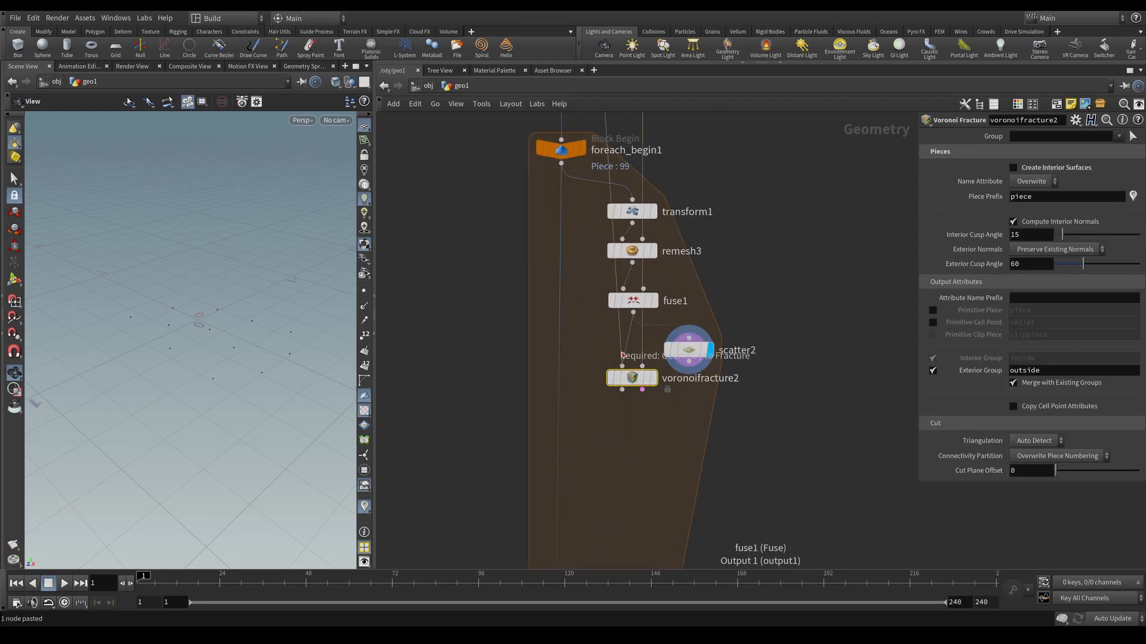
Connect the loop's Scatter node to the second input of the copied Voronoi Fracture node and display the fracture.
click(688, 362)
click(642, 367)
drag(633, 381, 634, 394)
mouse_move(641, 416)
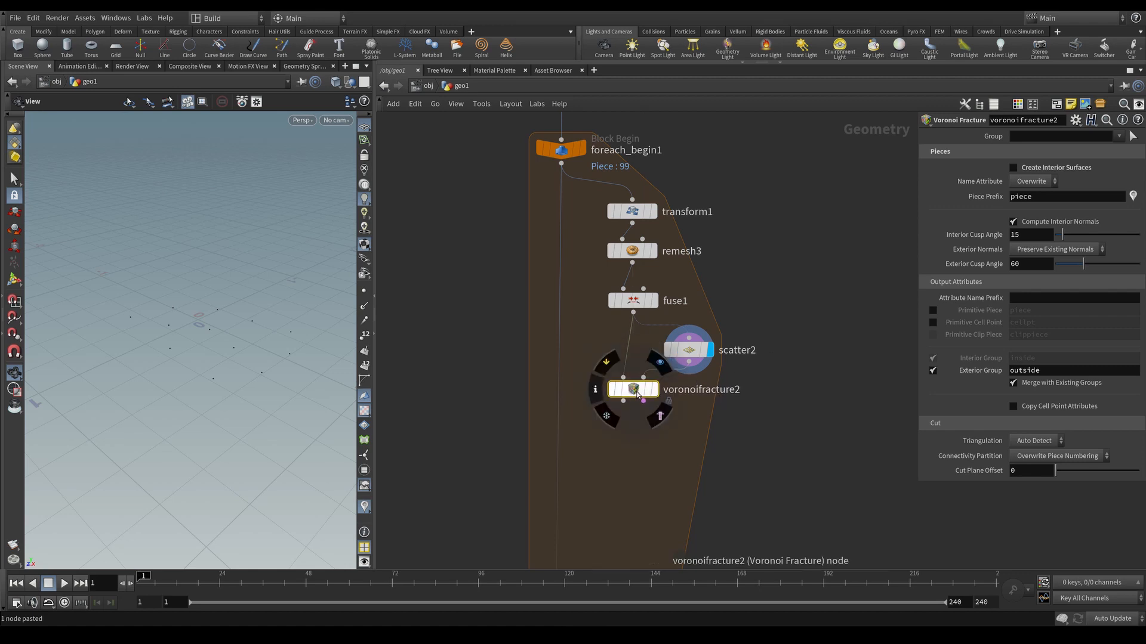
mouse_move(637, 447)
middle_down()
mouse_move(641, 408)
mouse_move(635, 434)
middle_up()
mouse_move(651, 377)
click(658, 350)
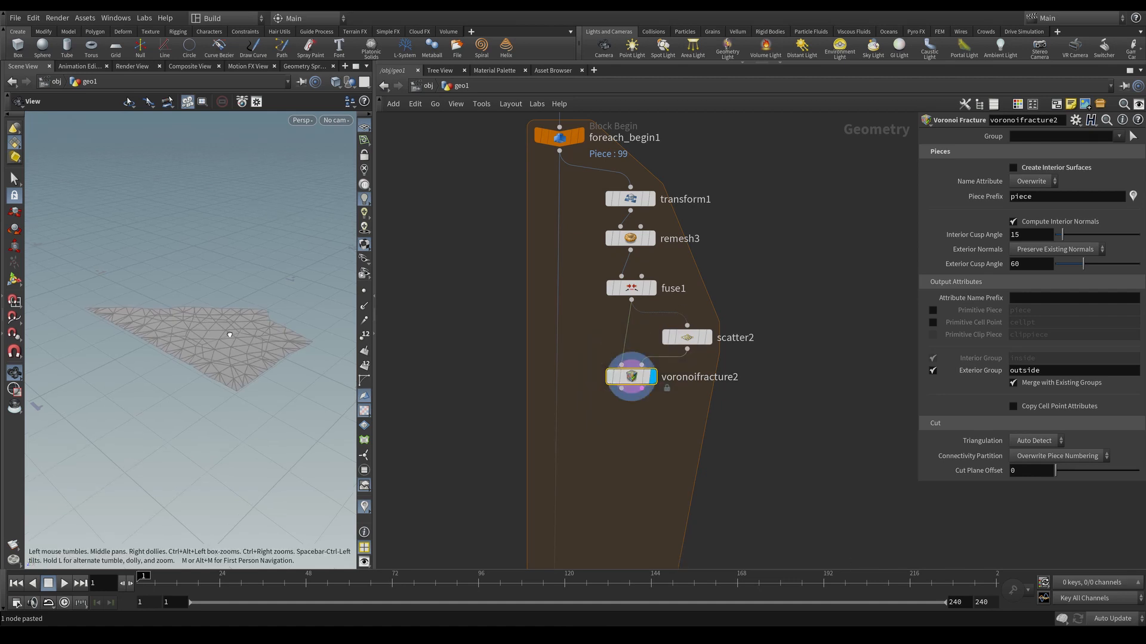
drag(272, 321, 250, 348)
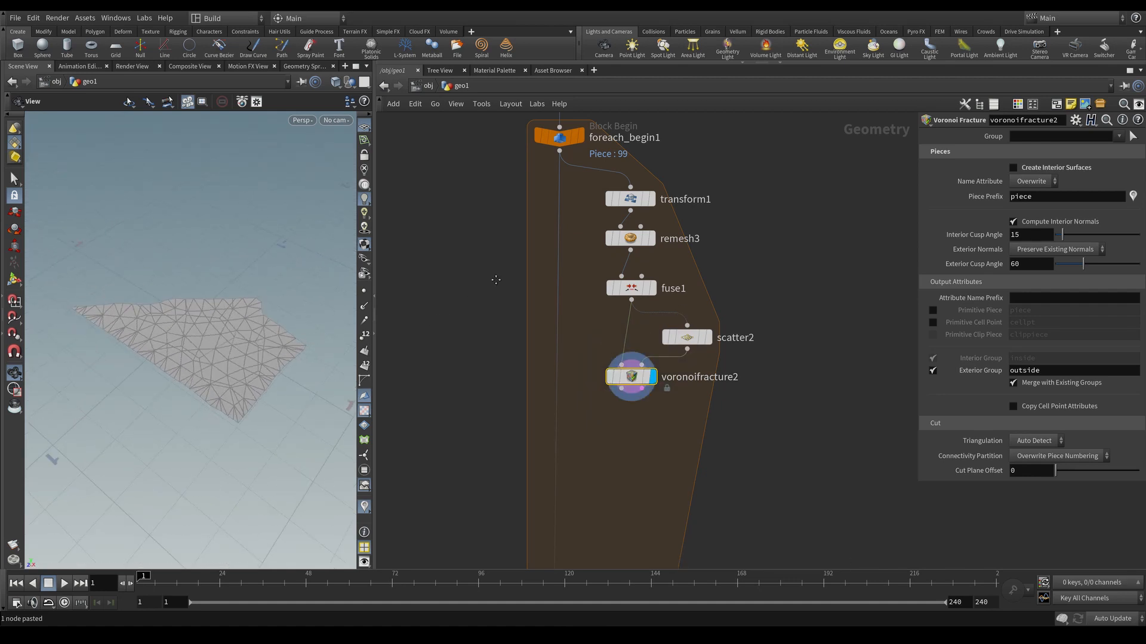
middle_drag(493, 278, 495, 411)
scroll(495, 410, down, 4)
middle_drag(624, 206, 650, 201)
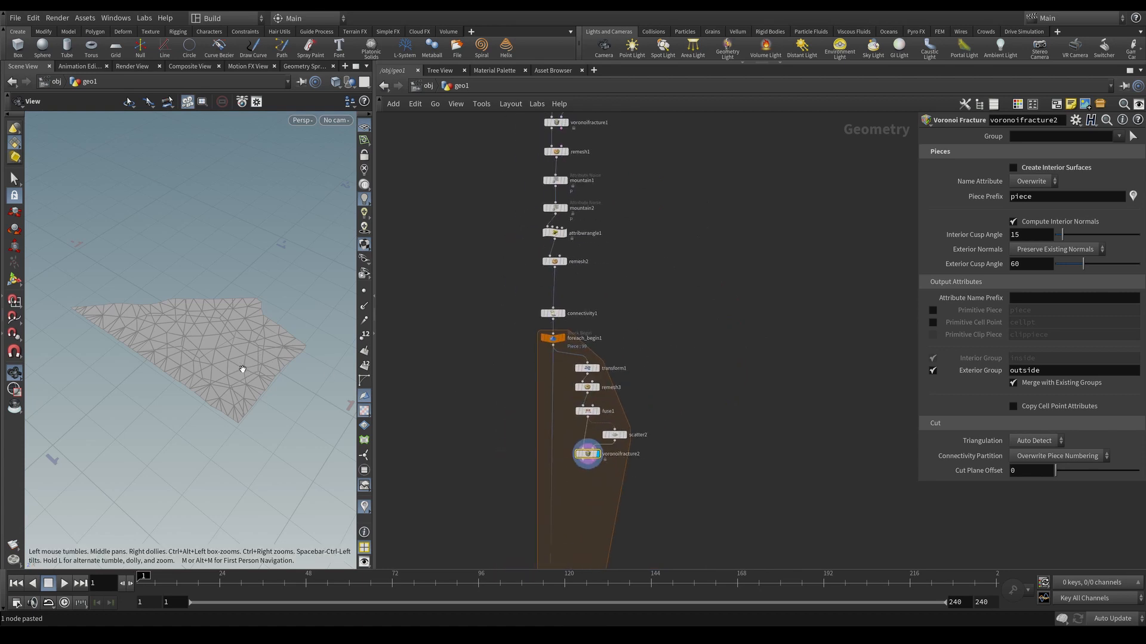
drag(236, 391, 220, 384)
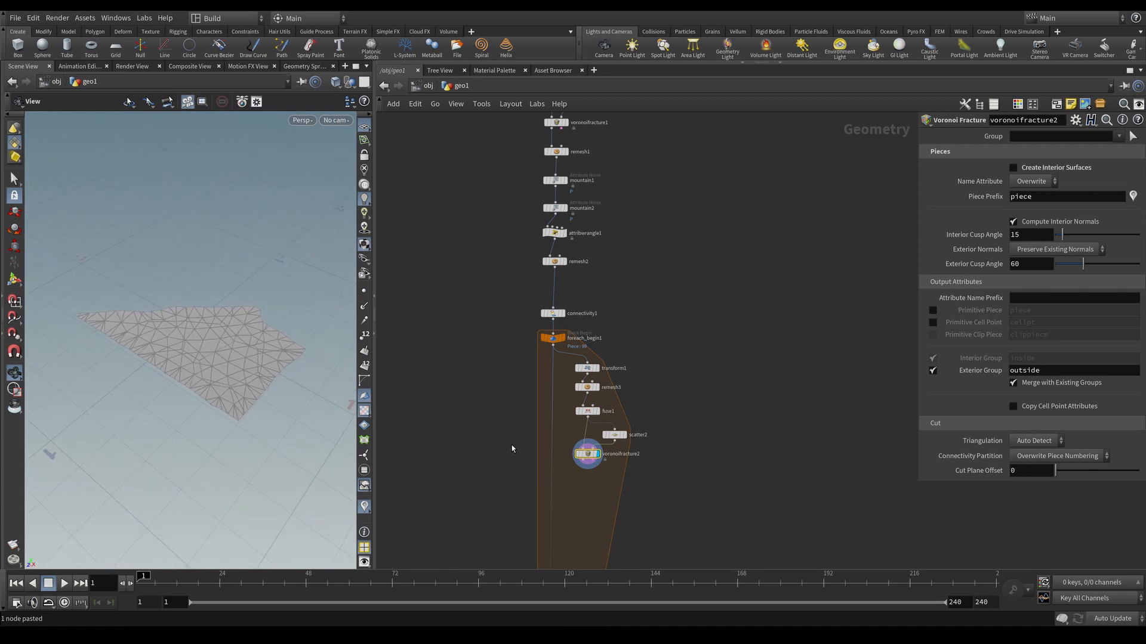
Add an Attribute Wrangle node after the loop's Voronoi Fracture node and display it.
middle_drag(667, 468, 692, 370)
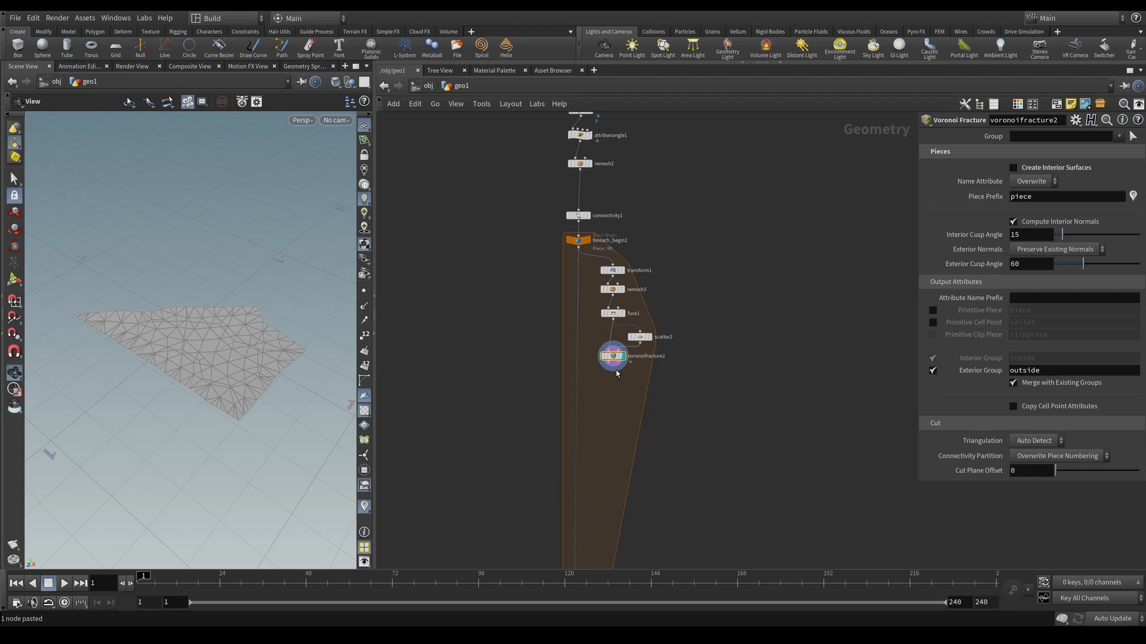
key(Tab)
text(WRA)
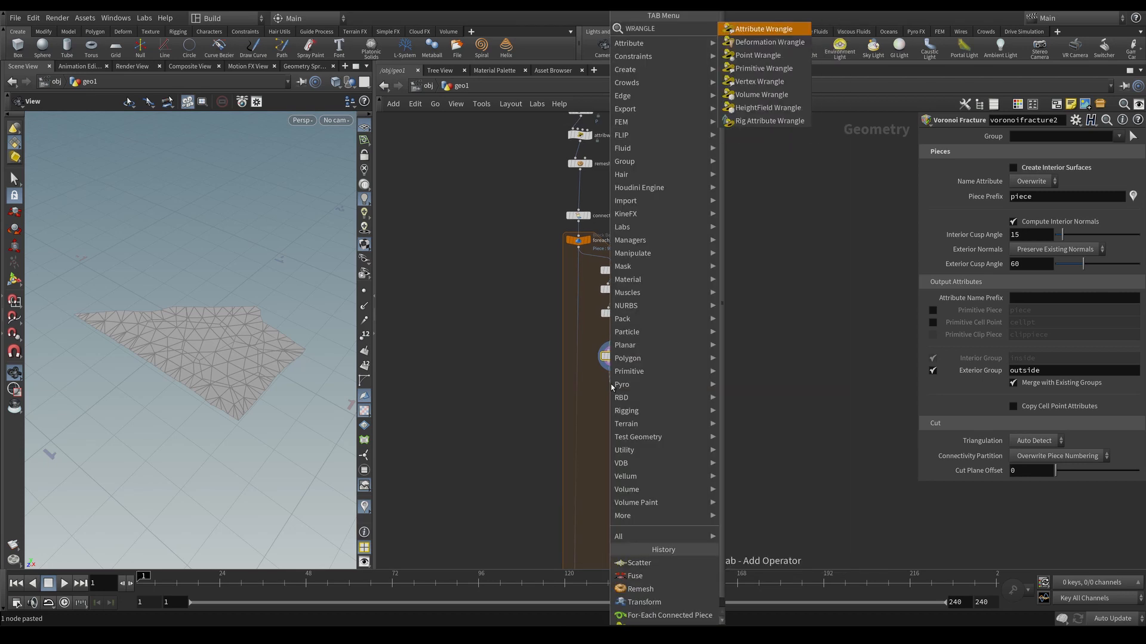
key(Return)
click(610, 384)
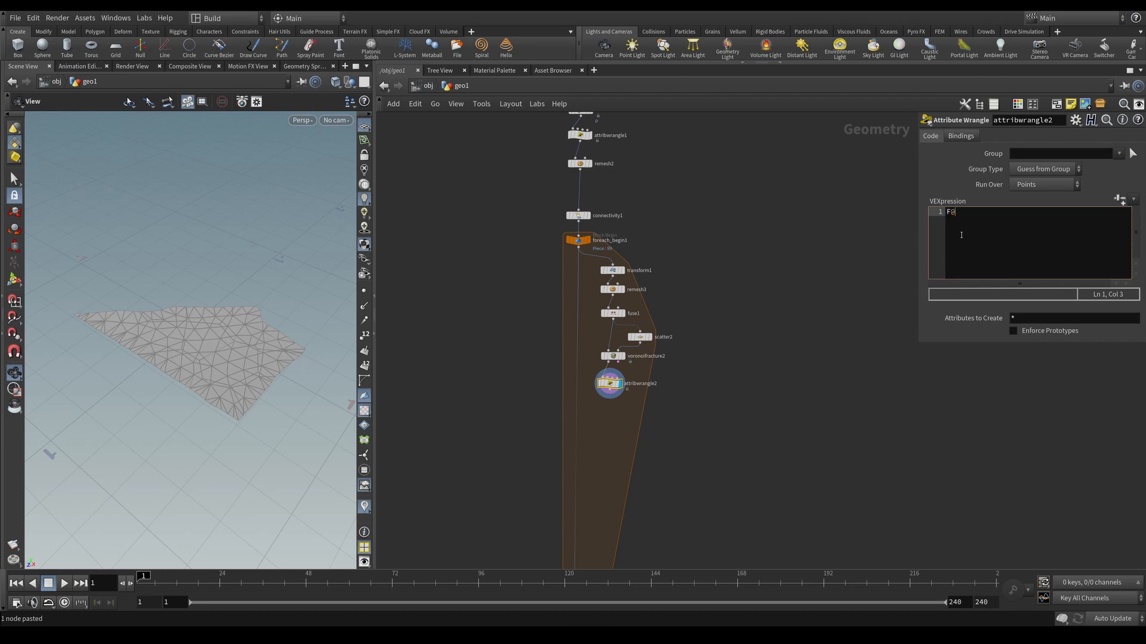
Enter the VEX expression f@p_length = length(v@P); in the loop's Attribute Wrangle.
text(@p_length = length()
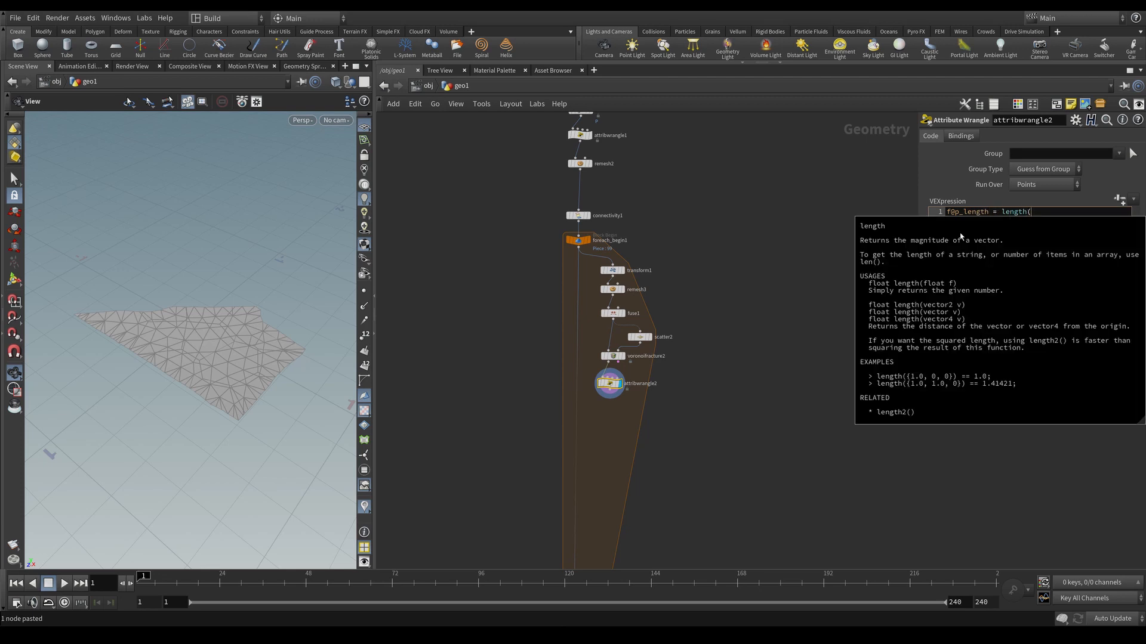
text(v@)
key(Caps_Lock)
text(p)
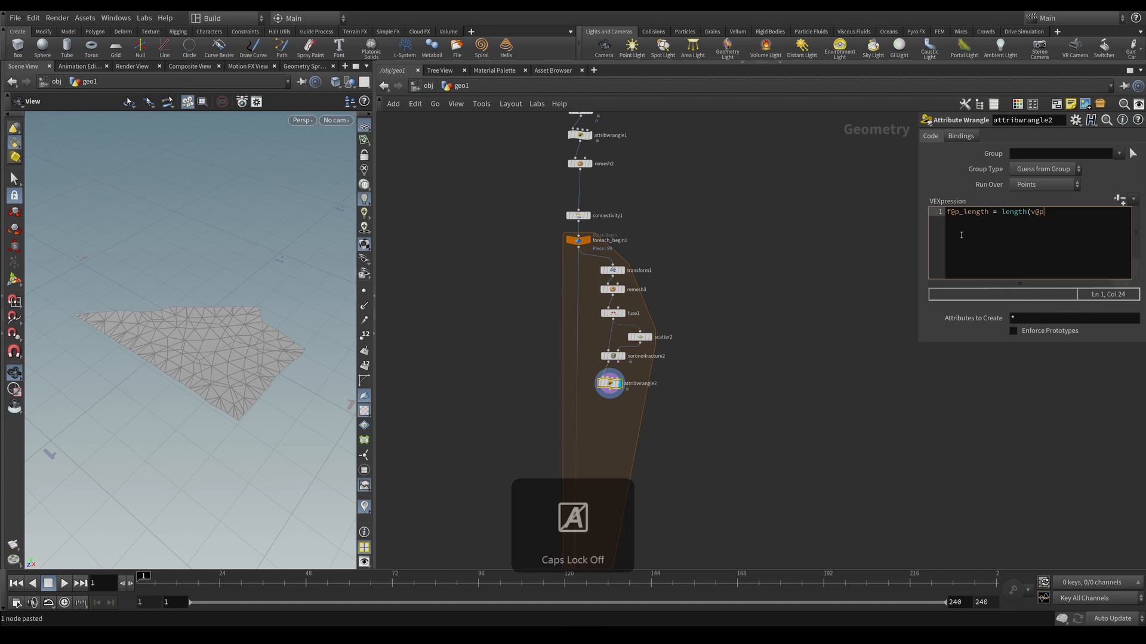
text())
key(Caps_Lock)
text(P);)
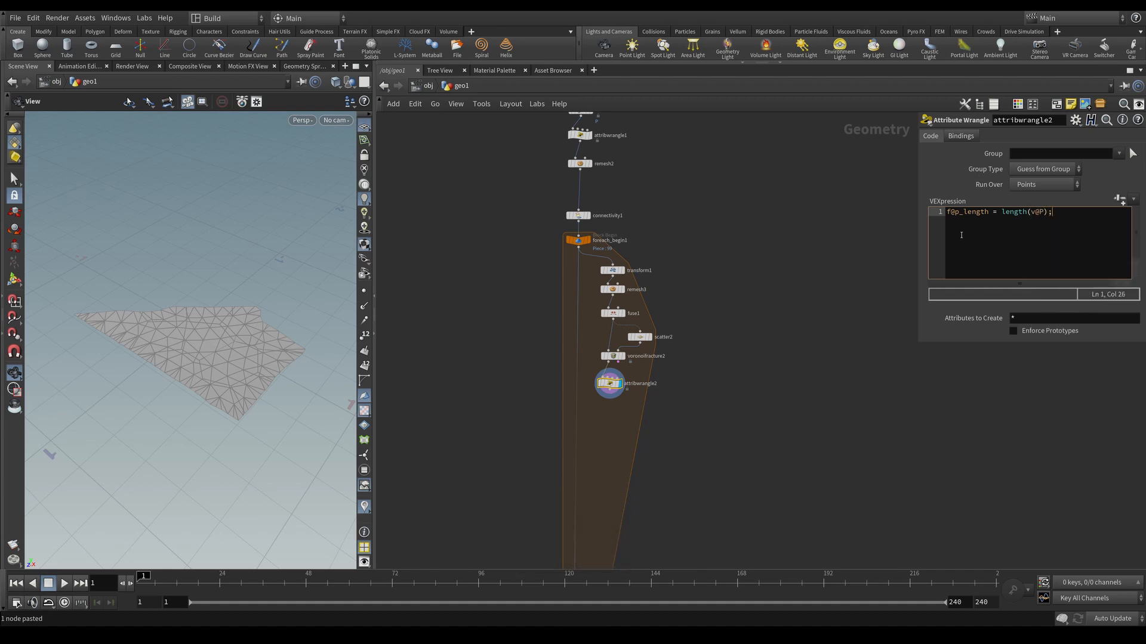
key(Caps_Lock)
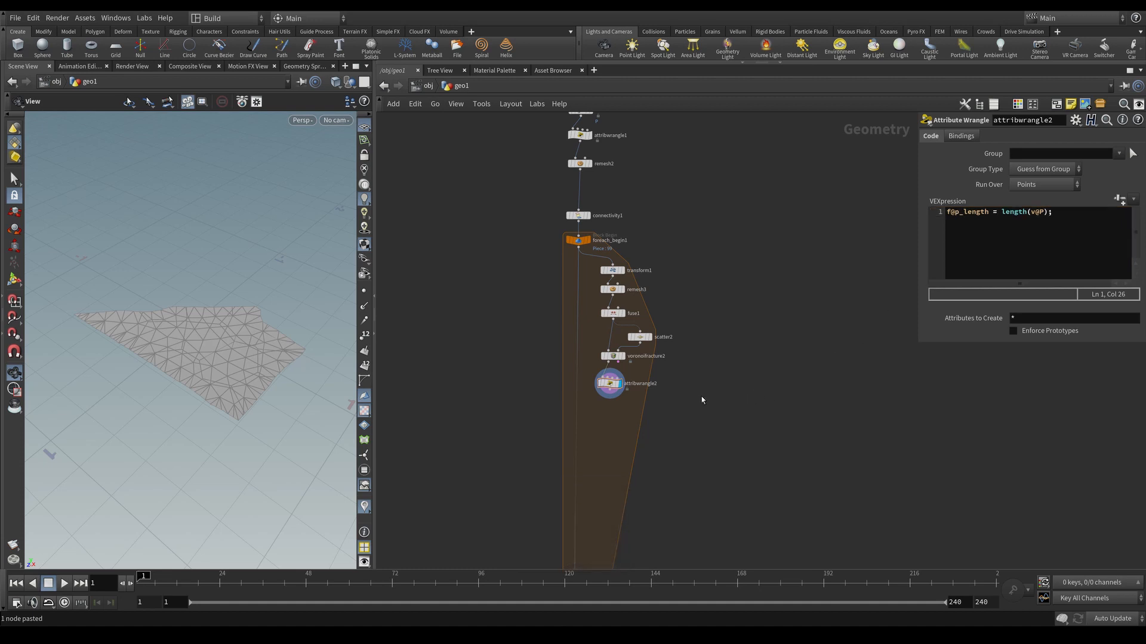
Sort the points by p_length in the Geometry Spreadsheet to examine the smallest and largest distances, and return to the 3D view.
middle_drag(672, 381, 728, 372)
click(297, 67)
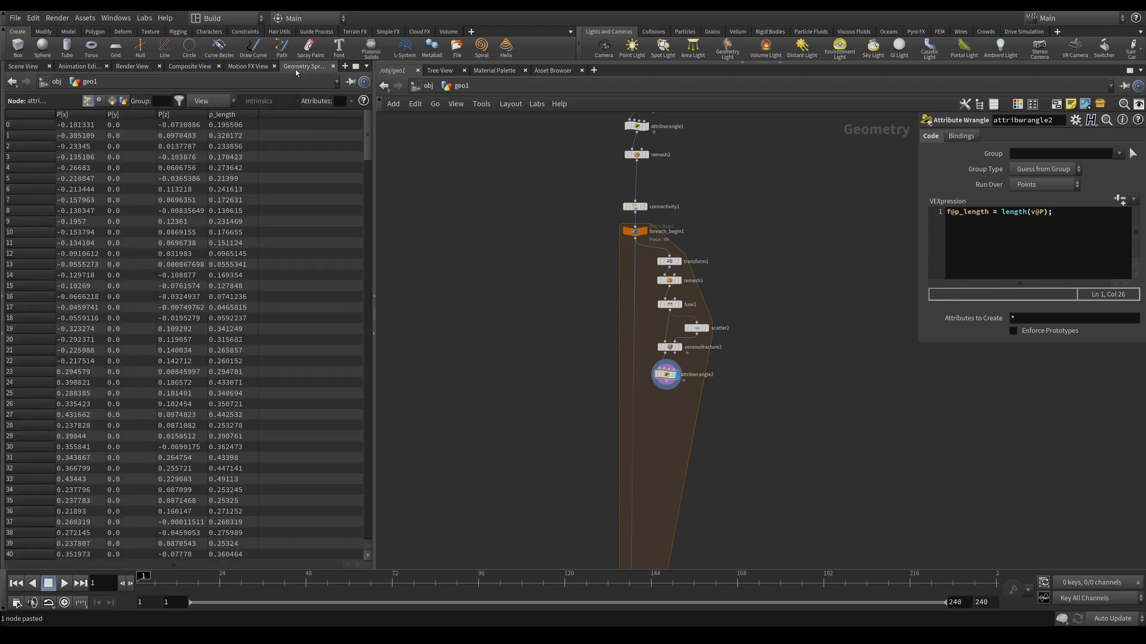
click(224, 114)
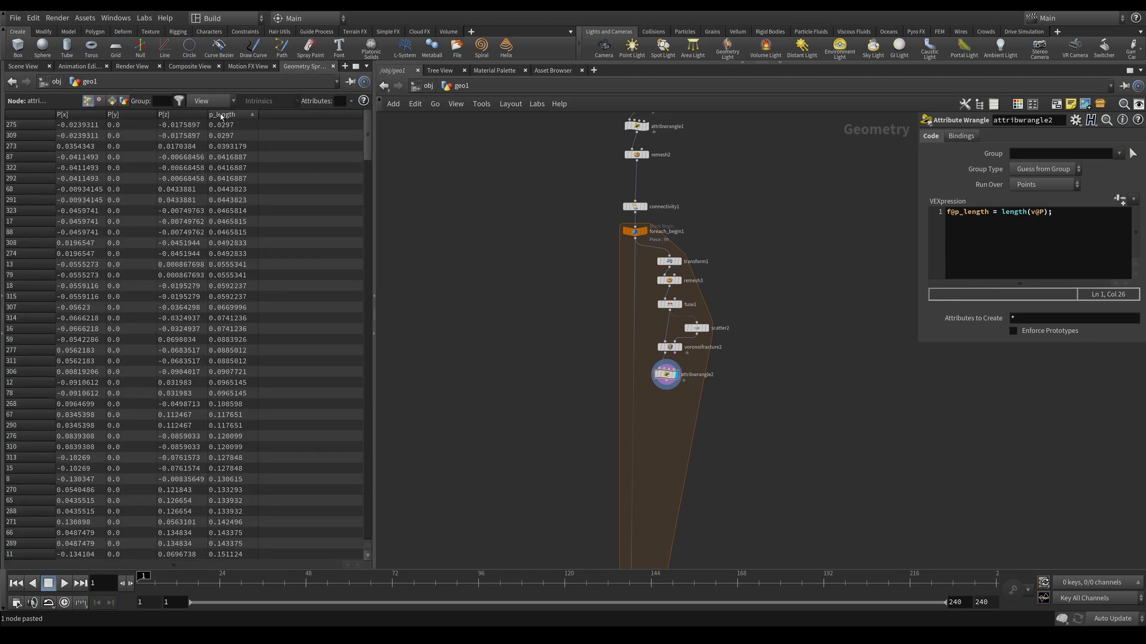
click(222, 114)
click(24, 66)
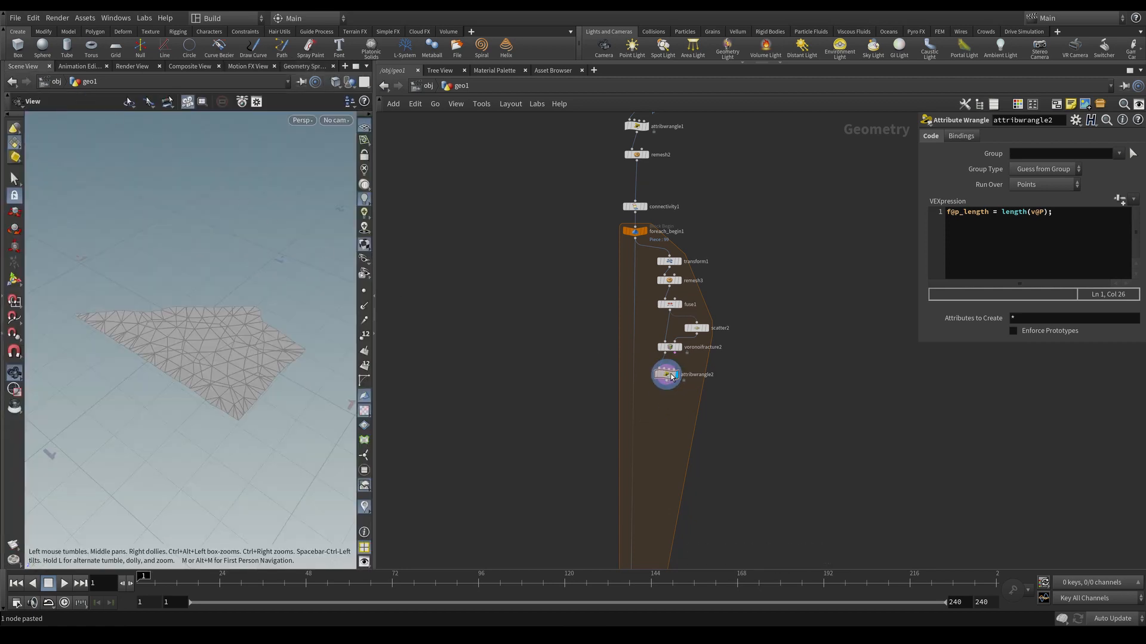
Add an Attribute Promote node after the loop's Attribute Wrangle and display it.
drag(666, 377, 669, 369)
click(670, 373)
key(Tab)
text(att)
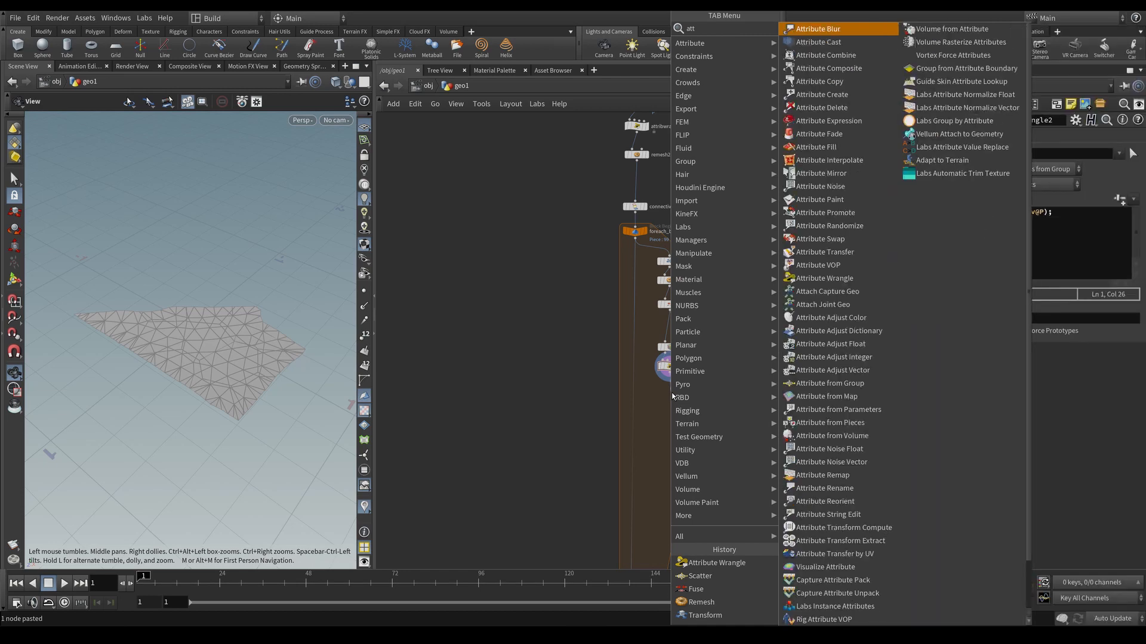
text(ribute)
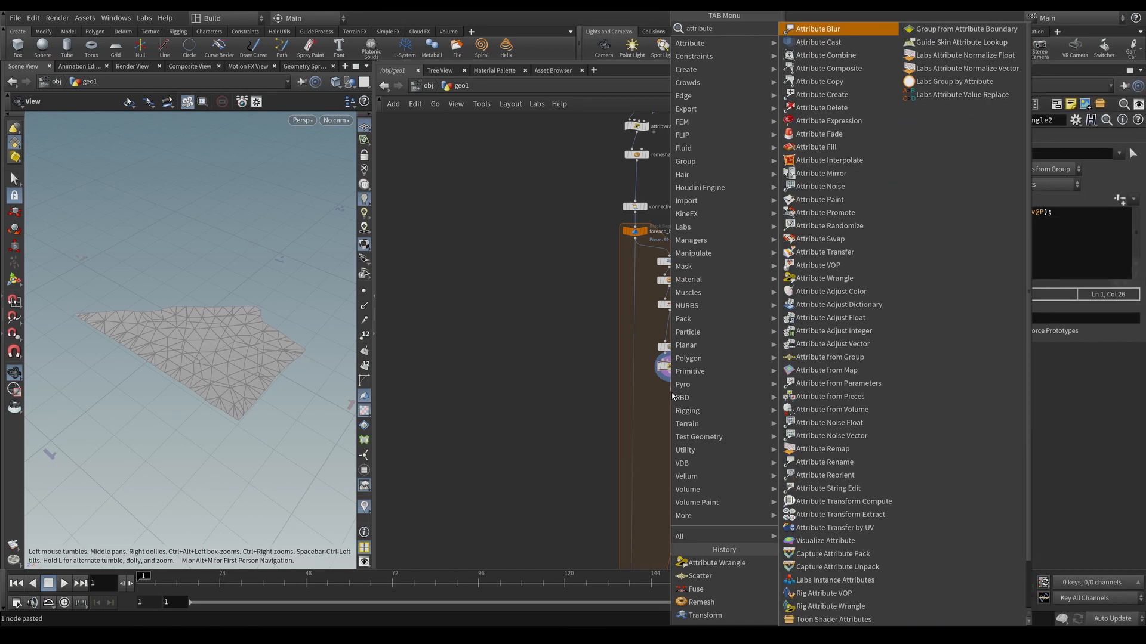
text( pro)
key(Return)
key(Return)
key(r)
click(673, 396)
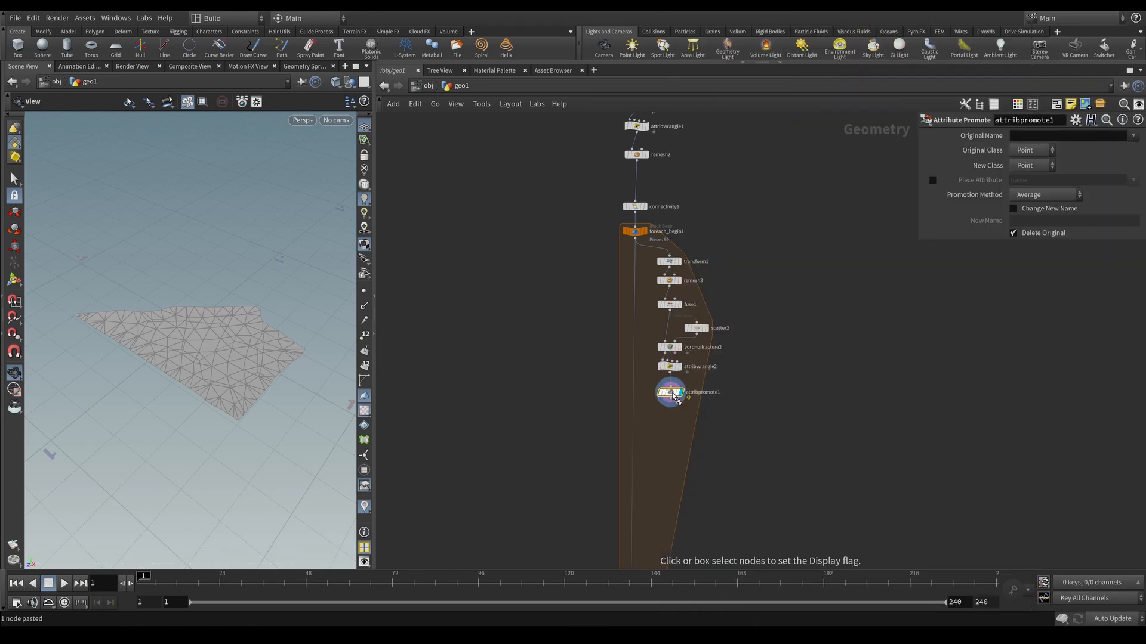
Copy the attribute name p_length from the wrangle code into the Attribute Promote node's Original Name.
drag(670, 394, 667, 390)
click(670, 367)
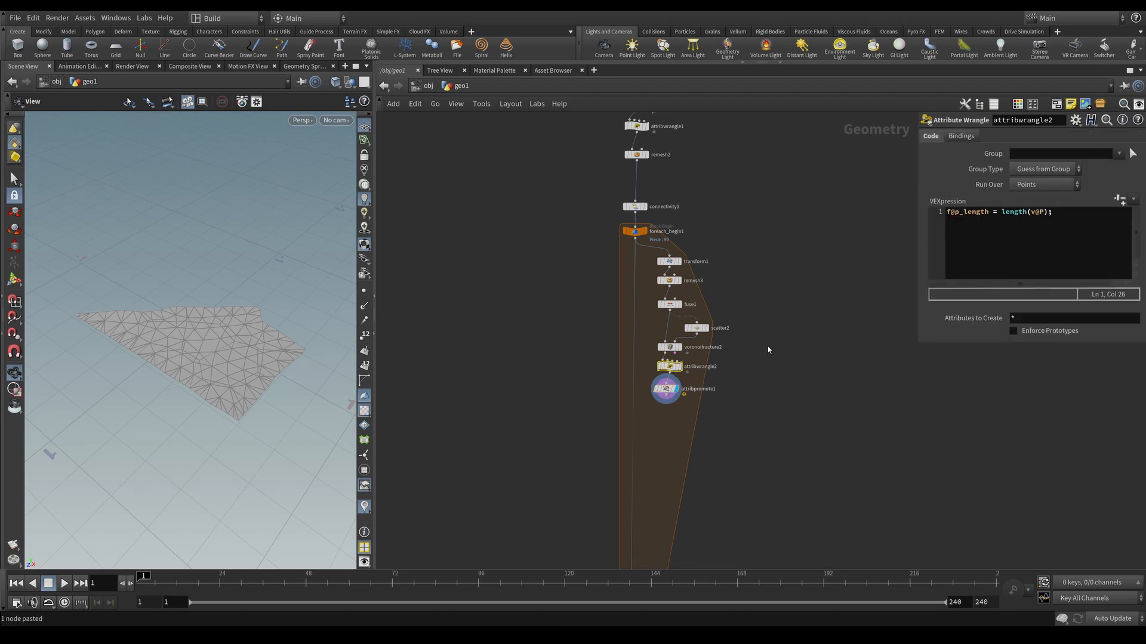
mouse_move(952, 213)
mouse_down()
mouse_move(988, 212)
mouse_move(957, 213)
mouse_up()
click(987, 212)
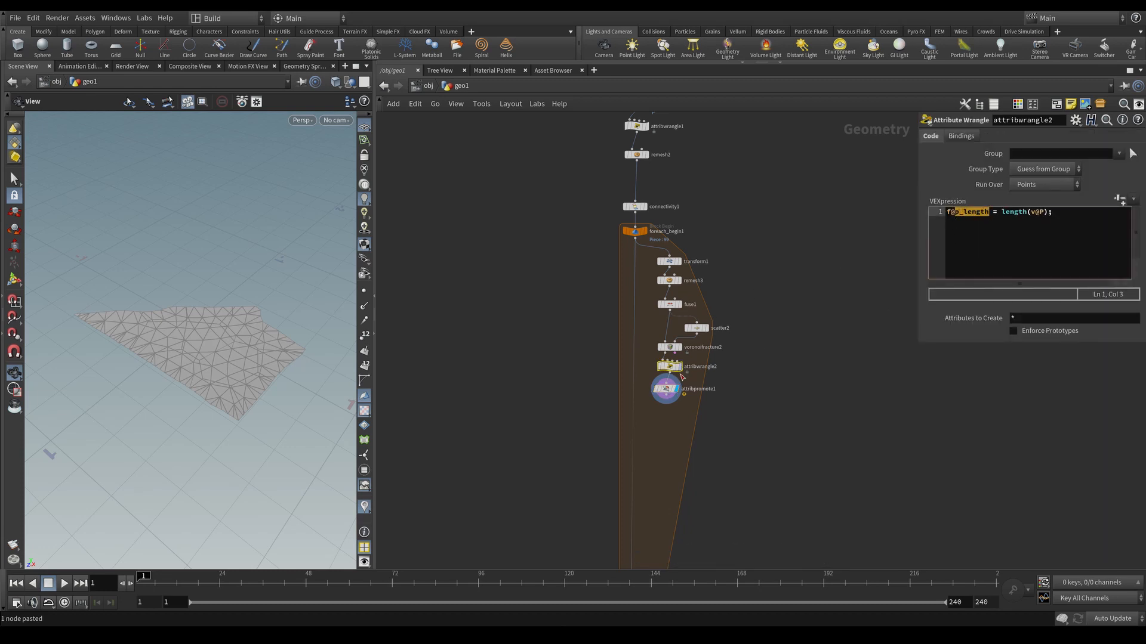
click(667, 389)
key(ctrl+v)
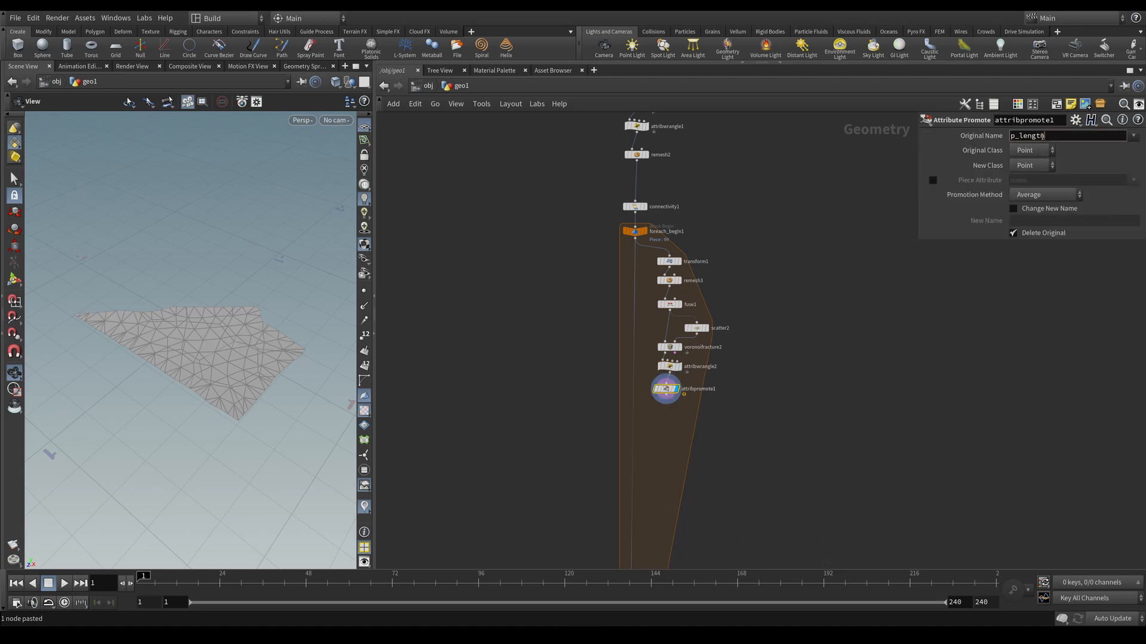
Set the Attribute Promote node's New Class to Detail and Promotion Method to Maximum, and align the node under the wrangle.
click(1022, 167)
click(1025, 179)
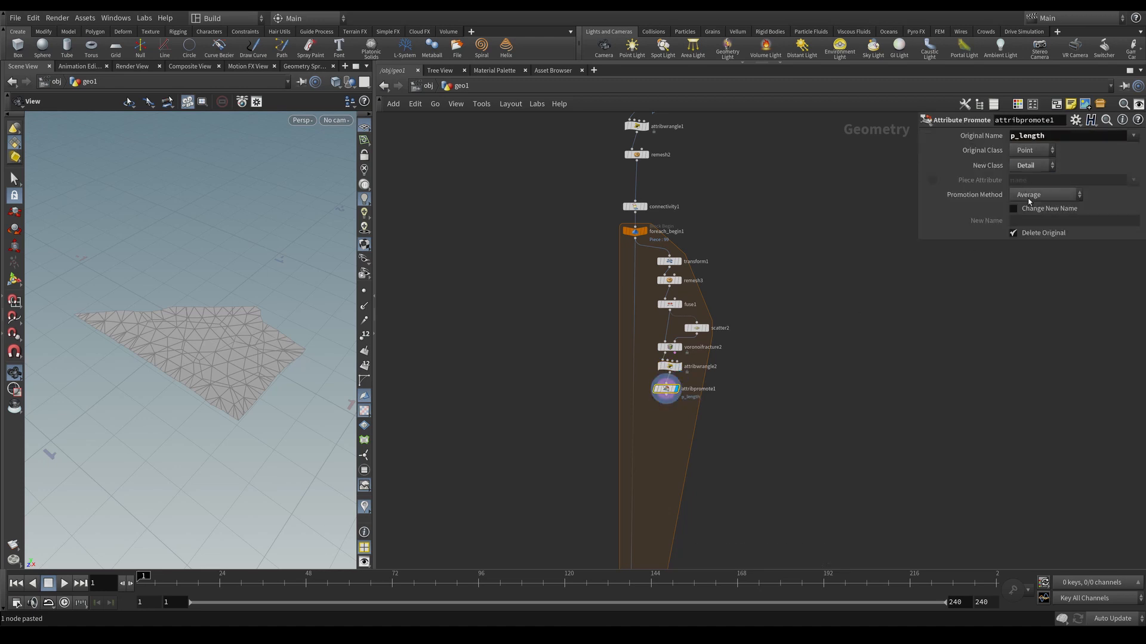
click(1030, 197)
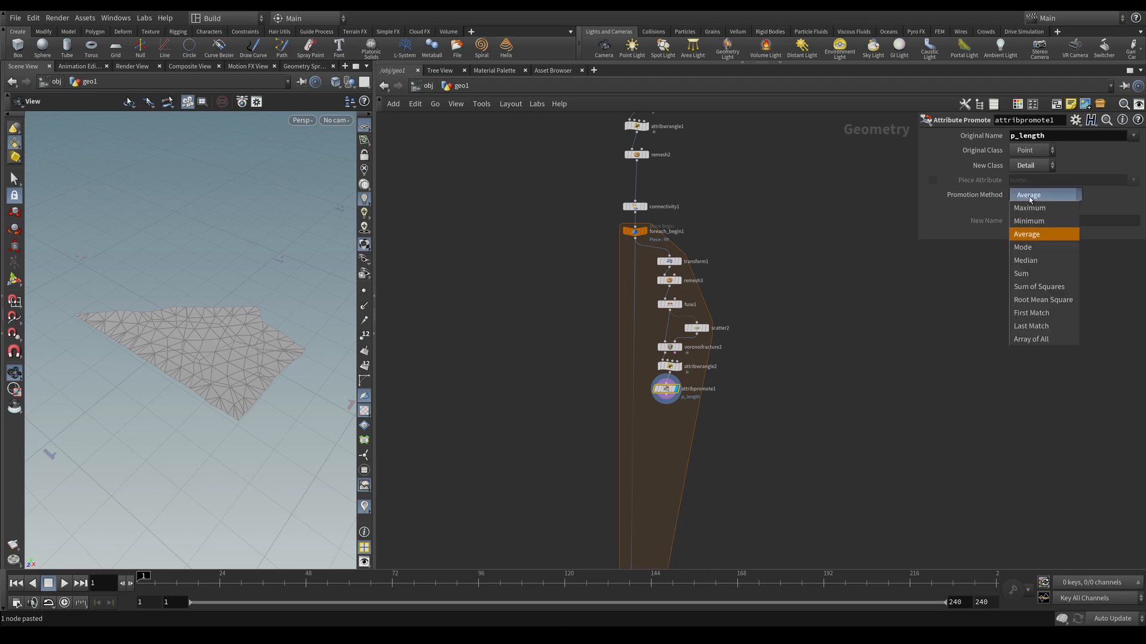
click(1035, 209)
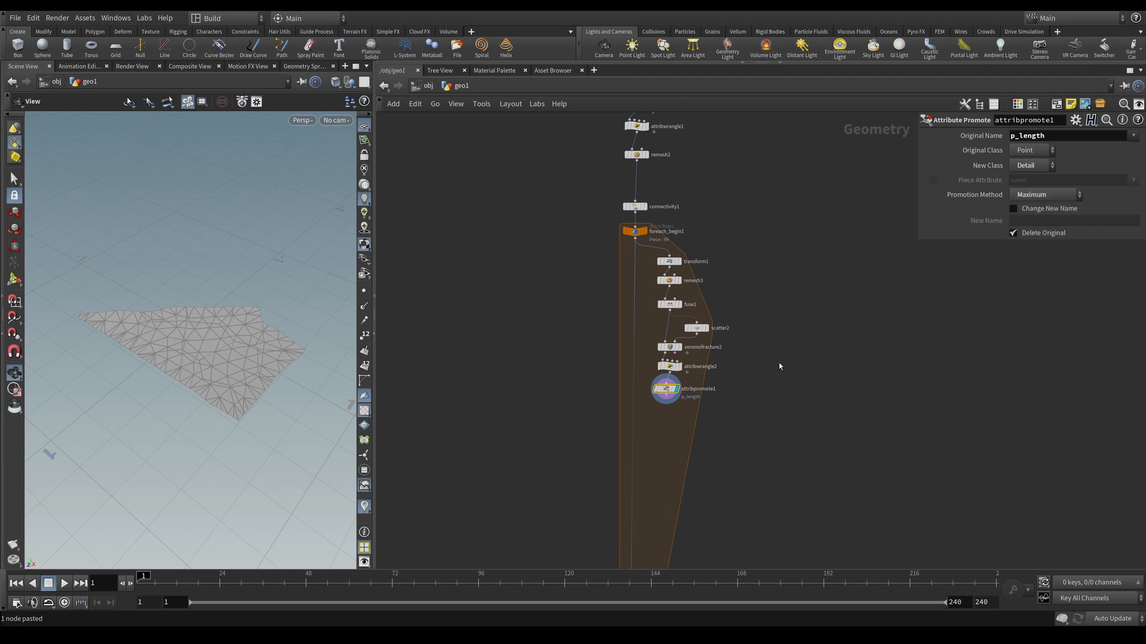
drag(665, 389, 669, 389)
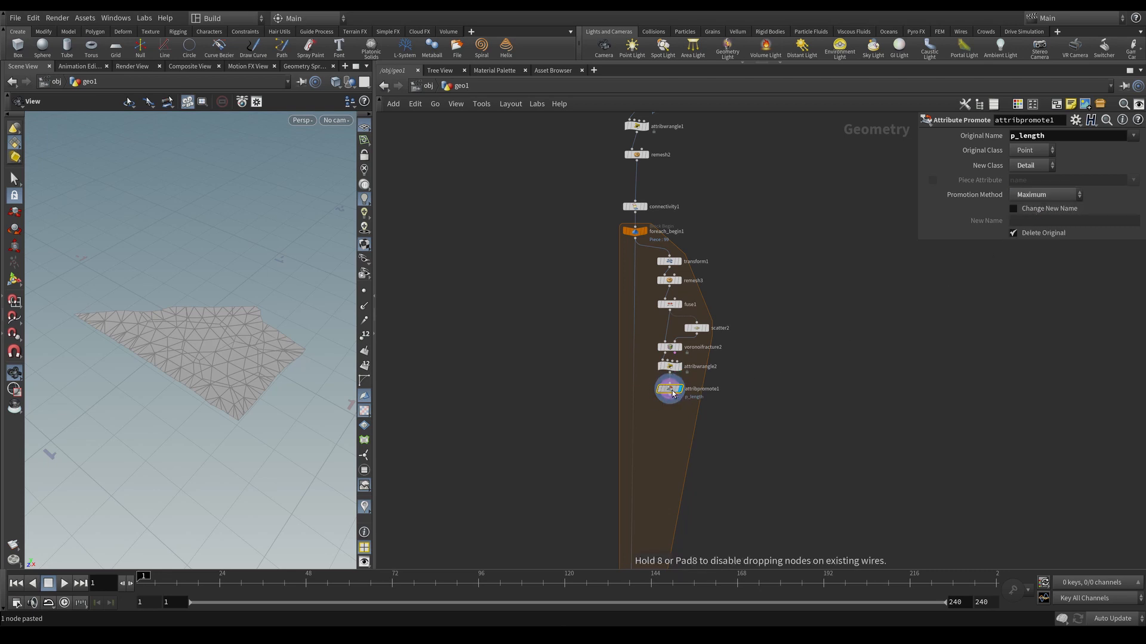
Check the promoted p_length detail attribute in the Geometry Spreadsheet, and return to the 3D view.
click(303, 68)
click(125, 101)
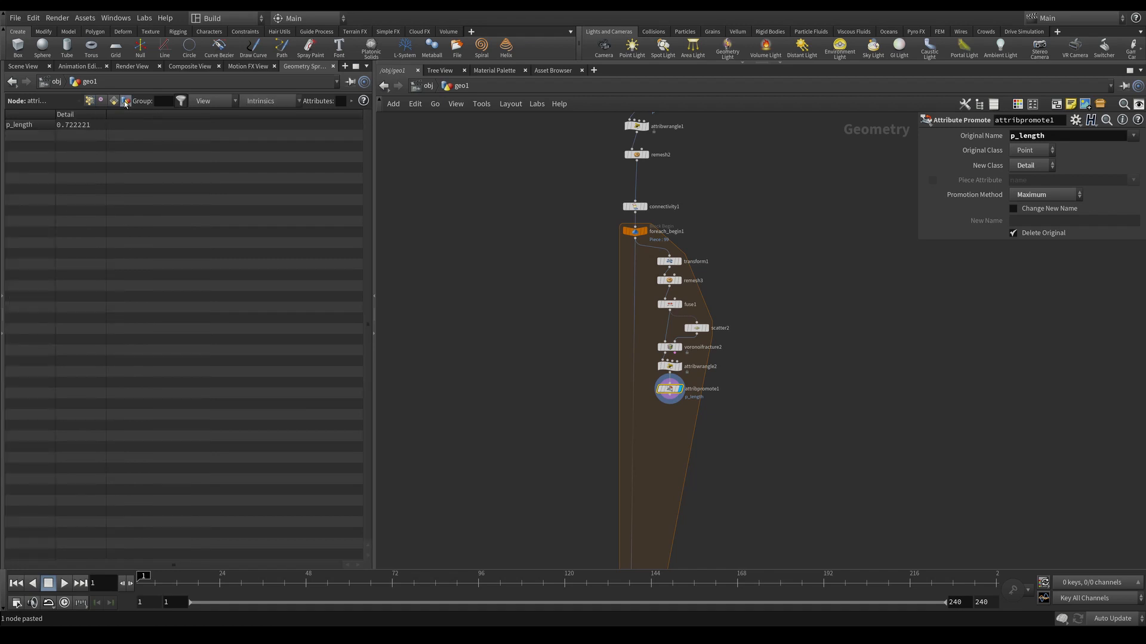
click(76, 125)
click(55, 124)
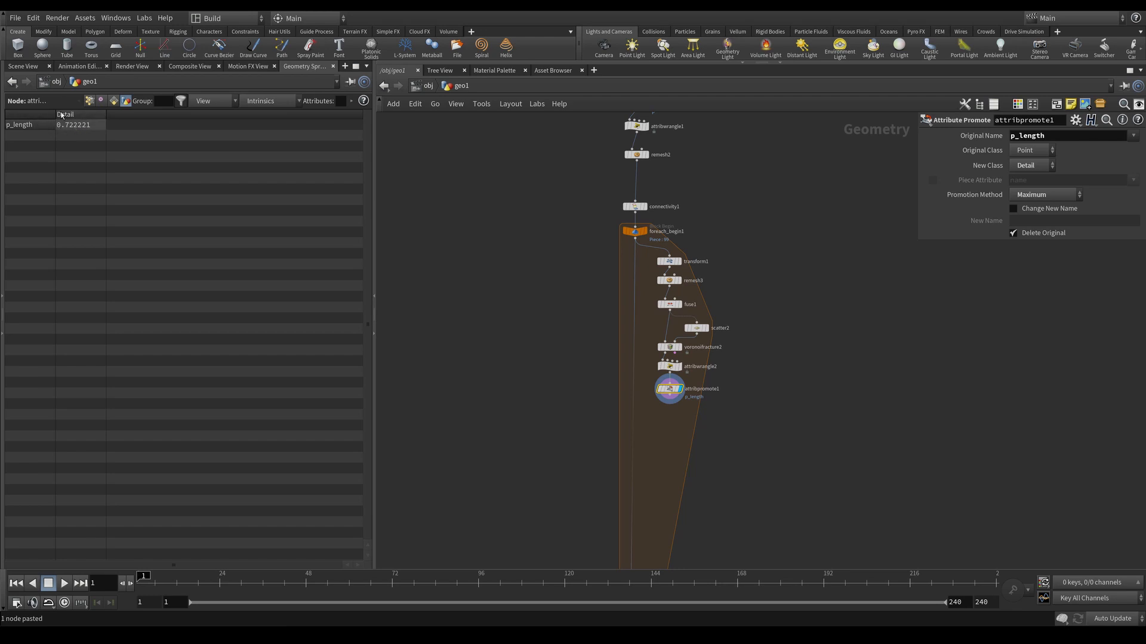
click(23, 66)
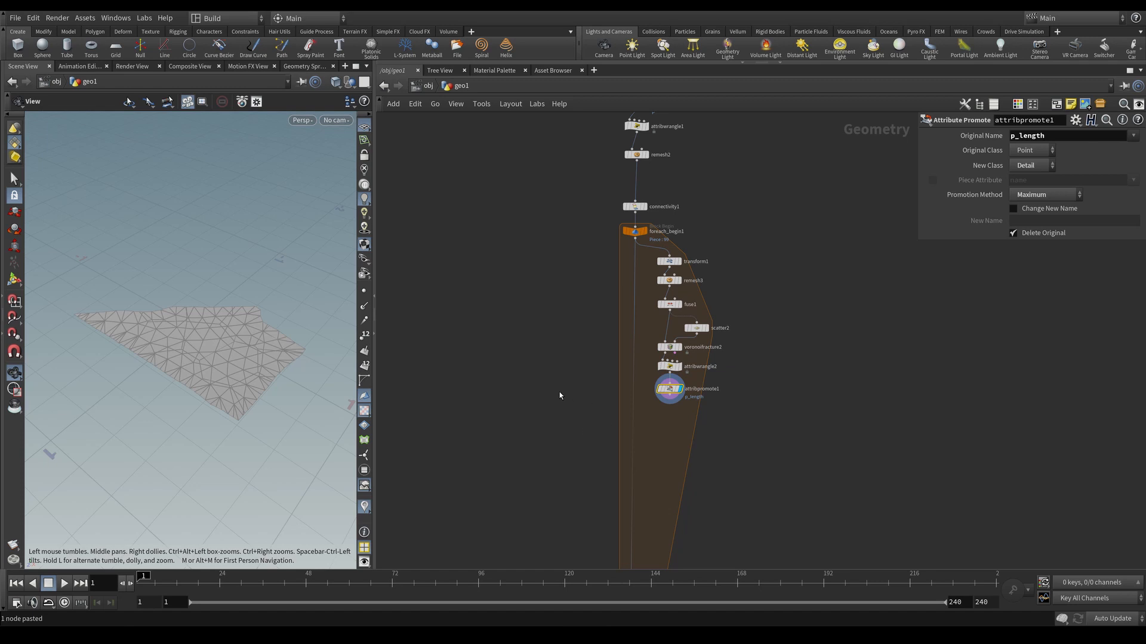
Add a For-Each Connected Piece block after the Attribute Promote node inside the existing loop.
middle_drag(560, 396, 563, 383)
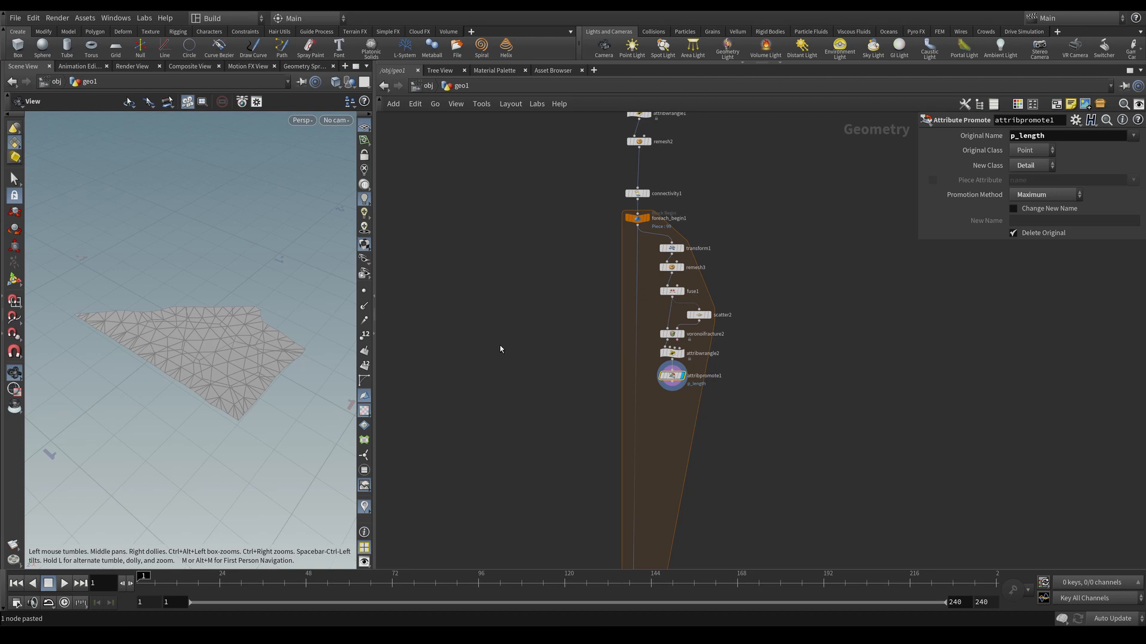
scroll(503, 345, down, 2)
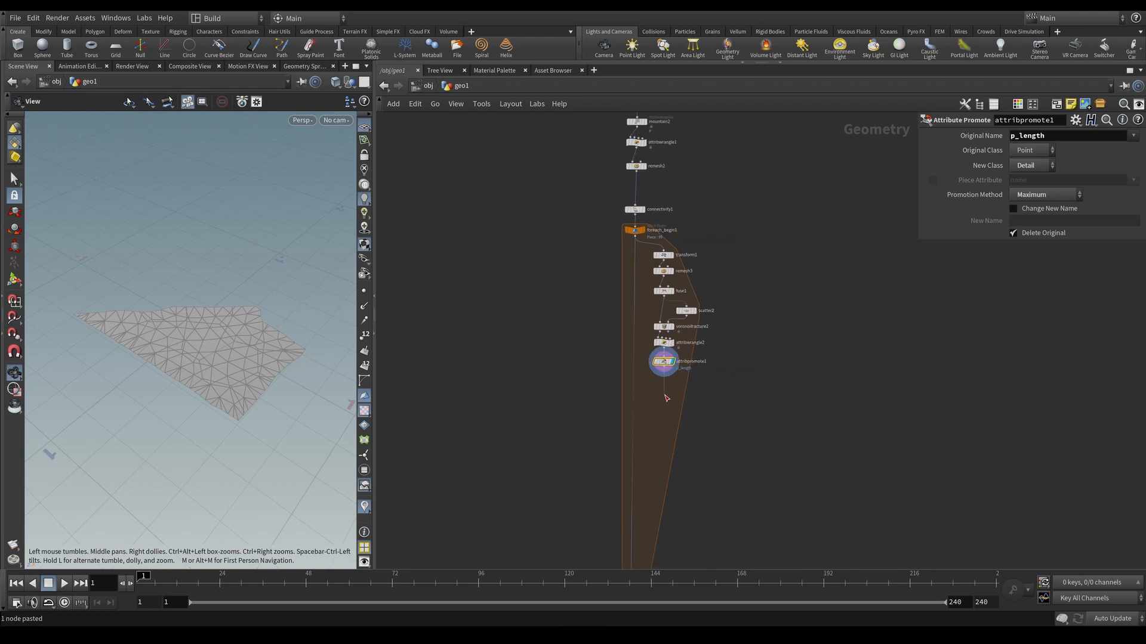
key(Tab)
text(fore)
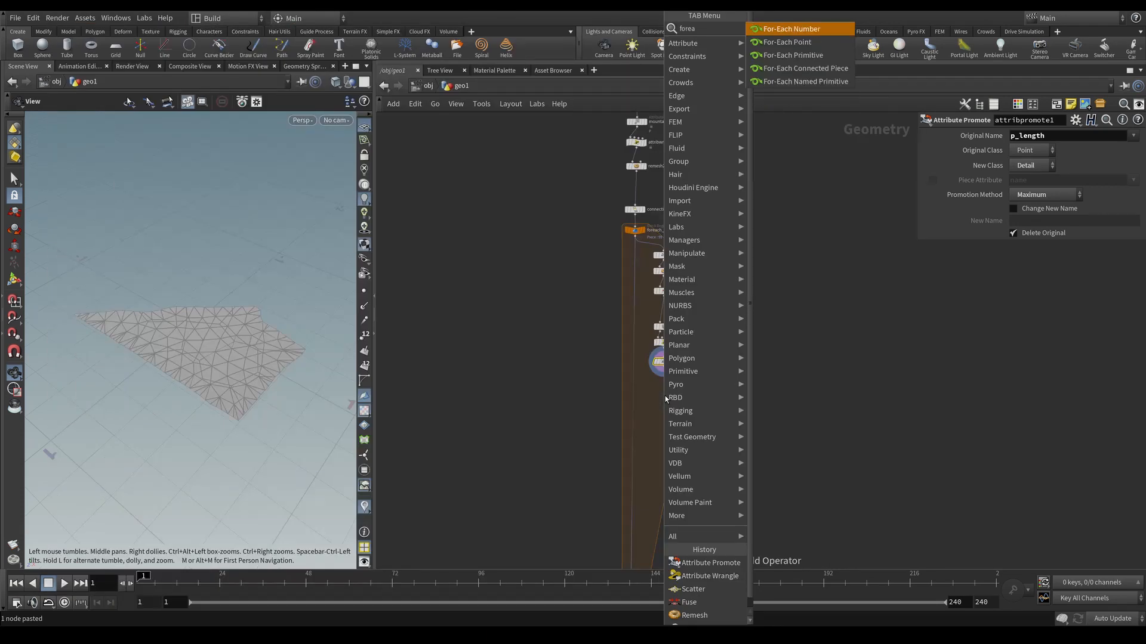
key(Down)
key(Down)
key(Down)
key(Return)
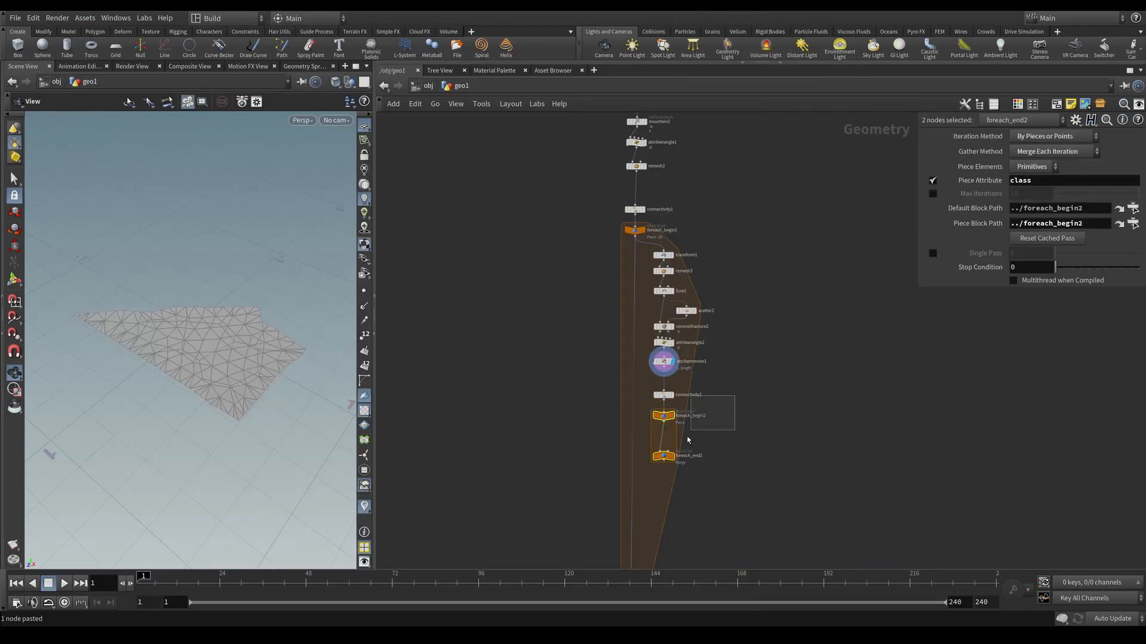
Move the new connectivity and loop nodes beside the main chain, and lower the inner end block to make room for nodes.
drag(664, 395, 456, 368)
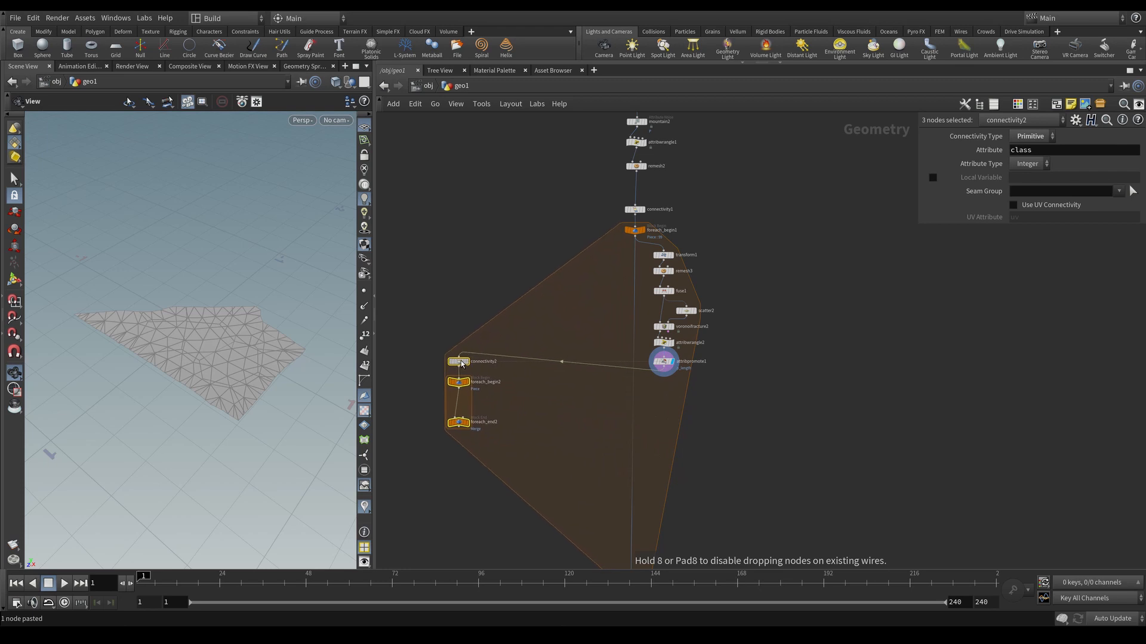
middle_drag(544, 397, 587, 300)
scroll(588, 301, down, 2)
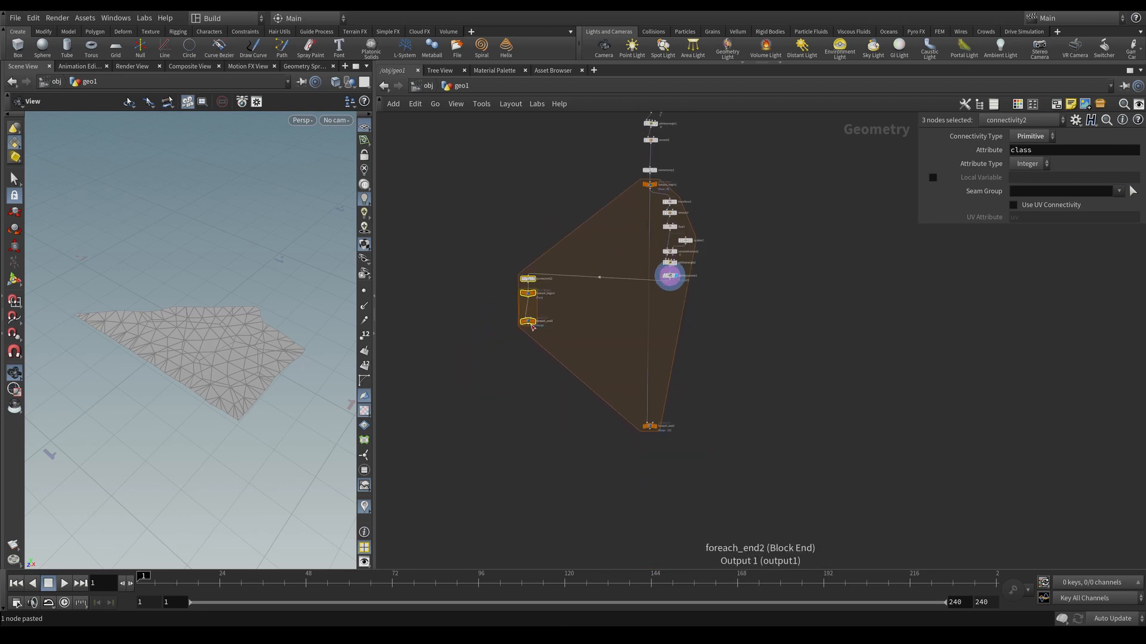
click(532, 333)
drag(530, 324, 530, 404)
scroll(591, 329, up, 3)
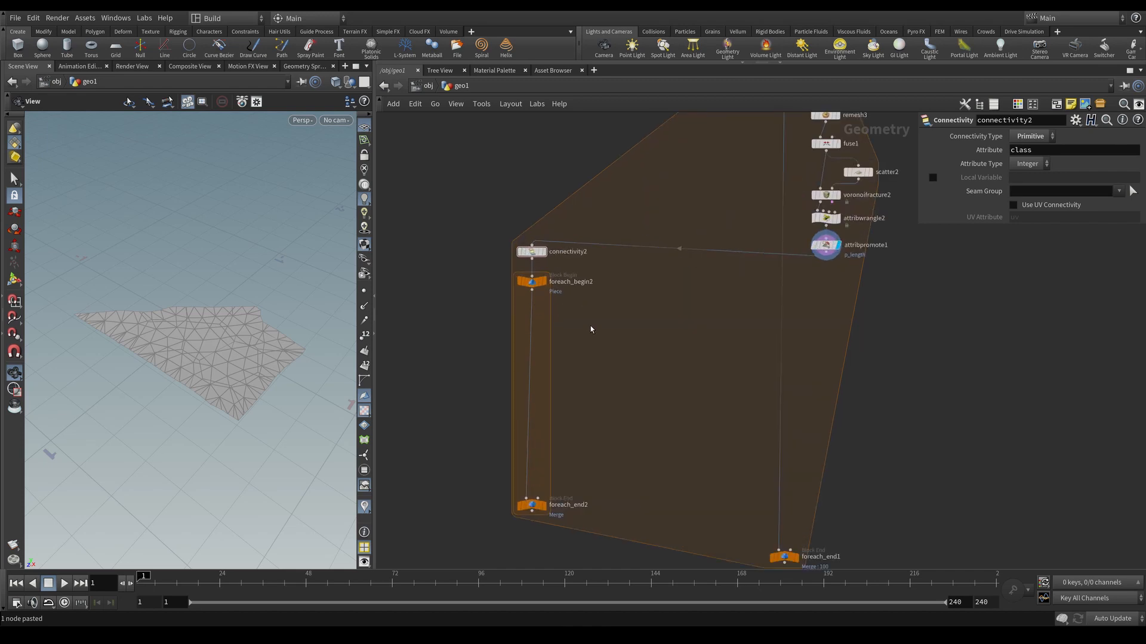
Display the inner loop's end block and preview a single pass at iteration 0, leaving Single Pass disabled.
click(546, 505)
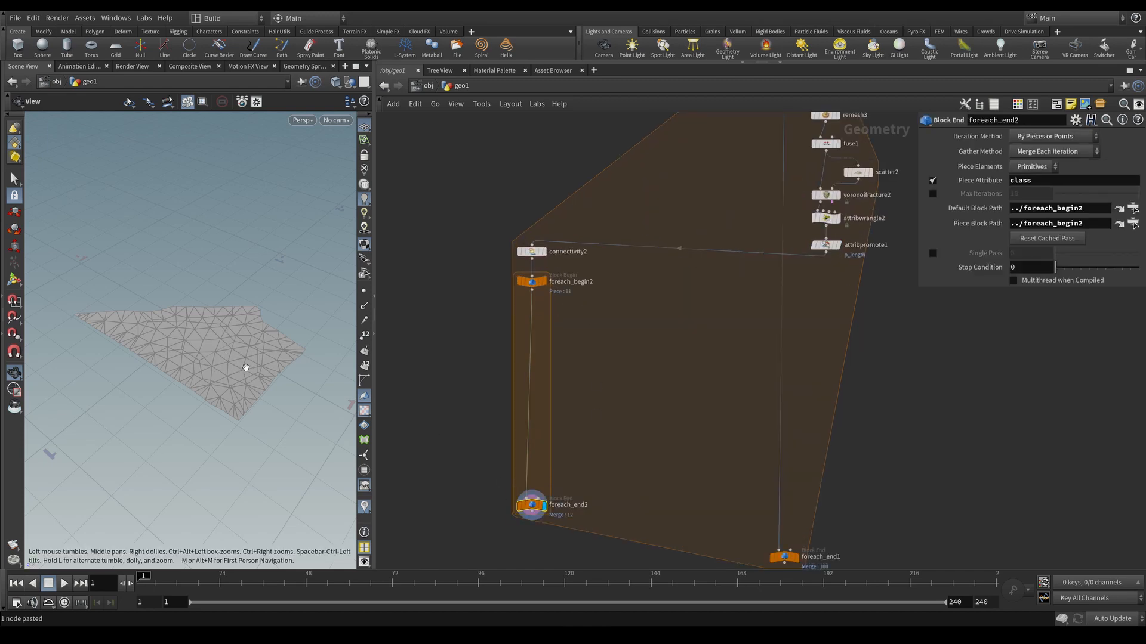
click(932, 253)
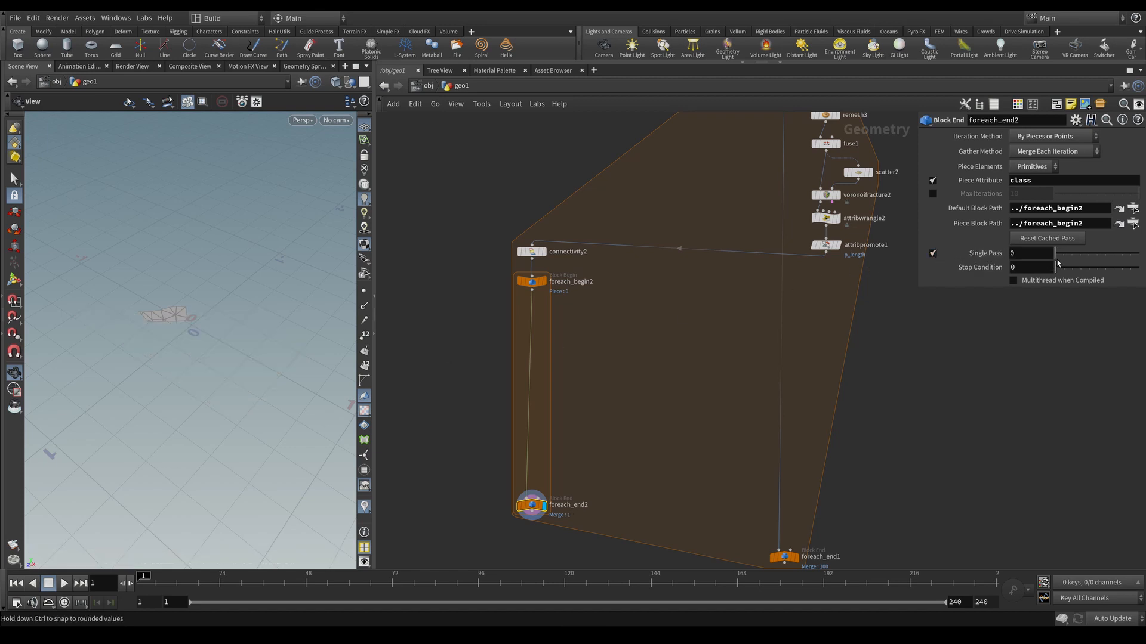
mouse_move(1058, 263)
mouse_down()
mouse_move(1067, 259)
mouse_move(1054, 257)
mouse_up()
click(934, 255)
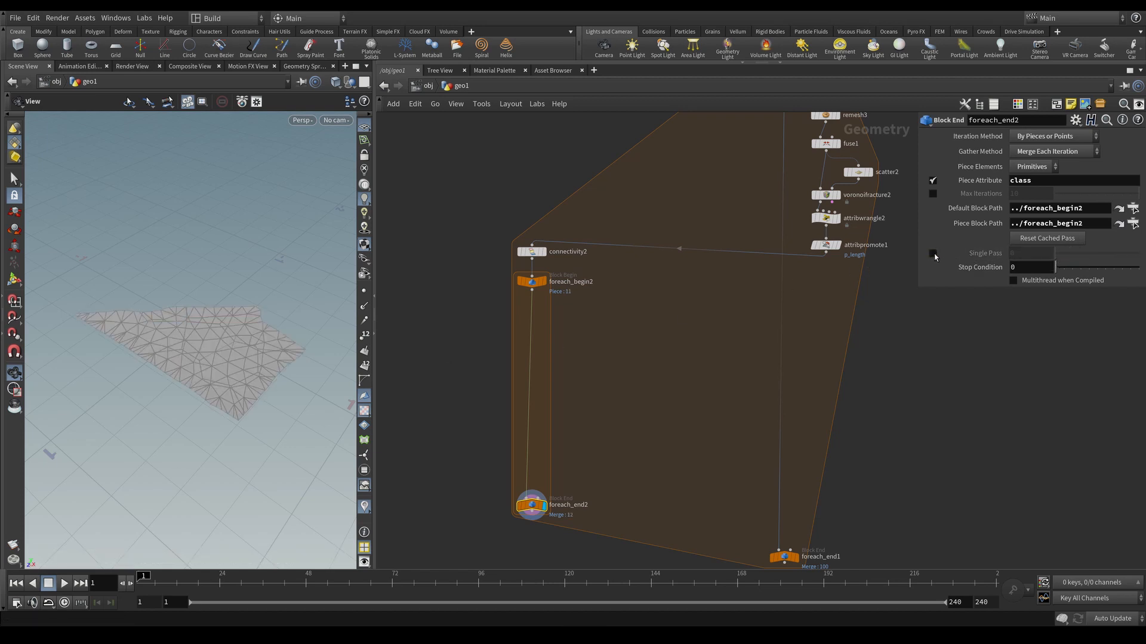
Add a Ray node fed by the inner loop's begin block and place it below that block.
click(532, 291)
key(Tab)
text(ray)
key(Return)
click(548, 348)
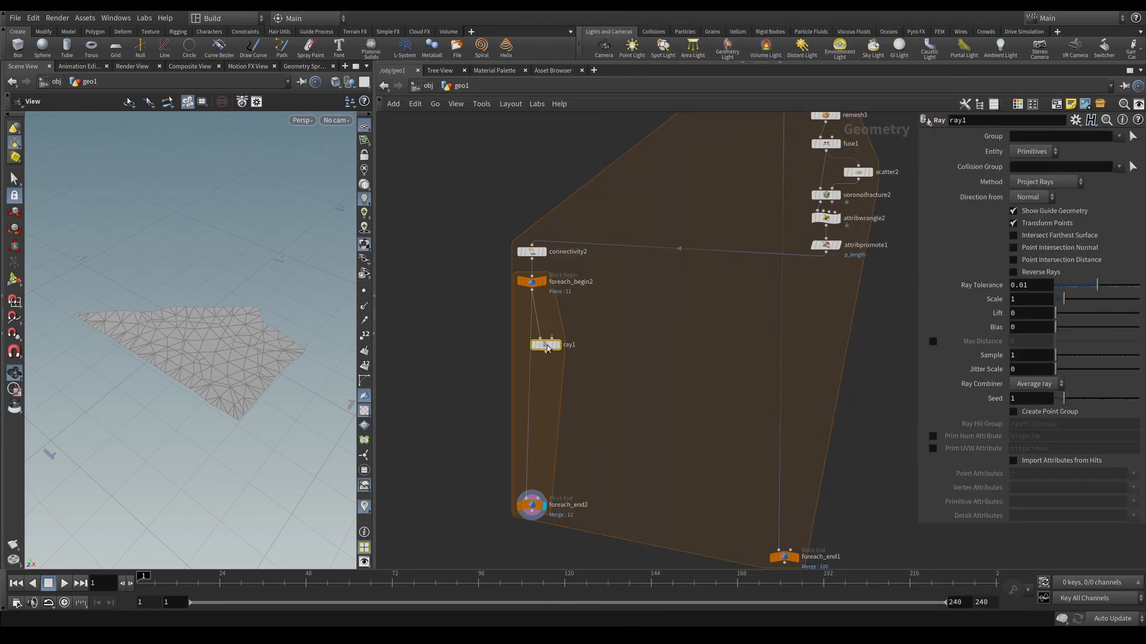
drag(547, 347, 552, 376)
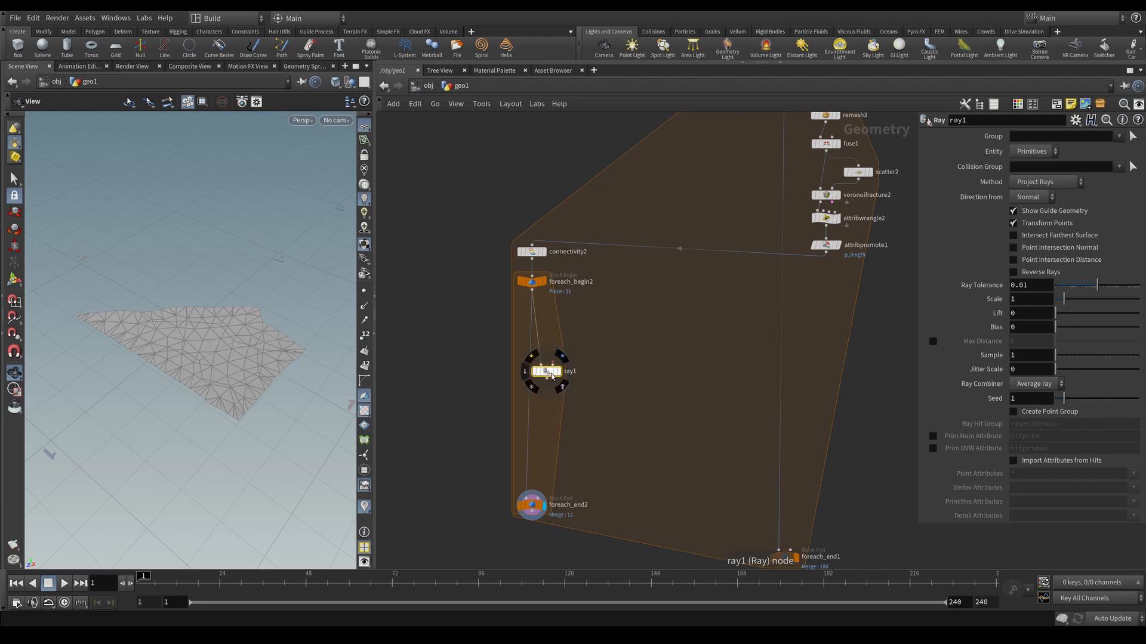
Add a Sphere node beside the inner loop's begin block and display it.
key(Tab)
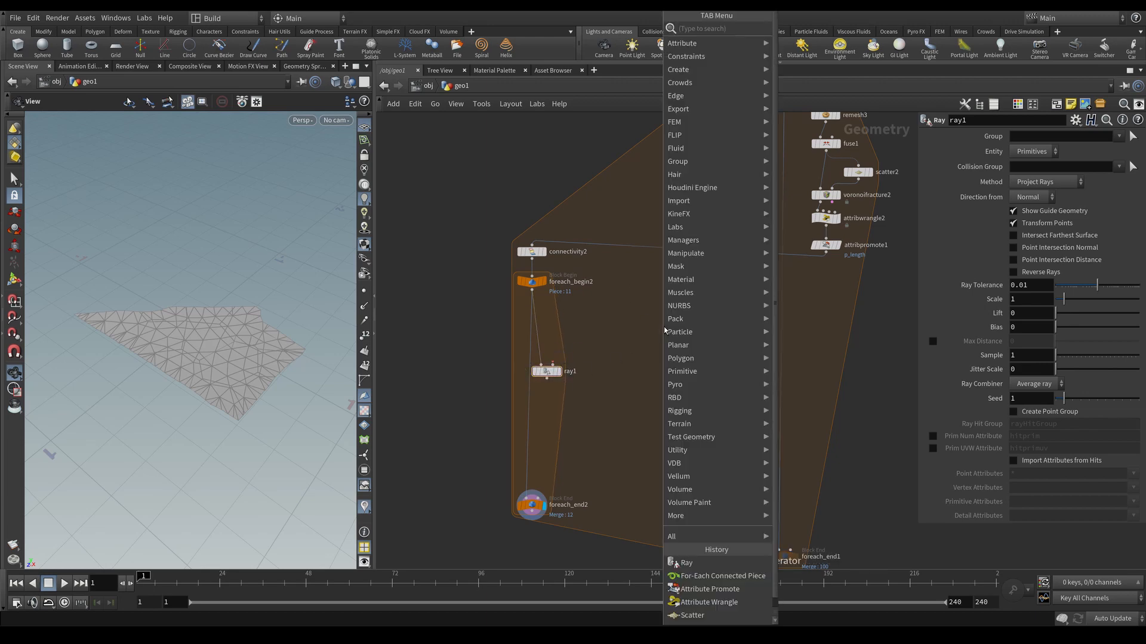
text(sphere)
key(Return)
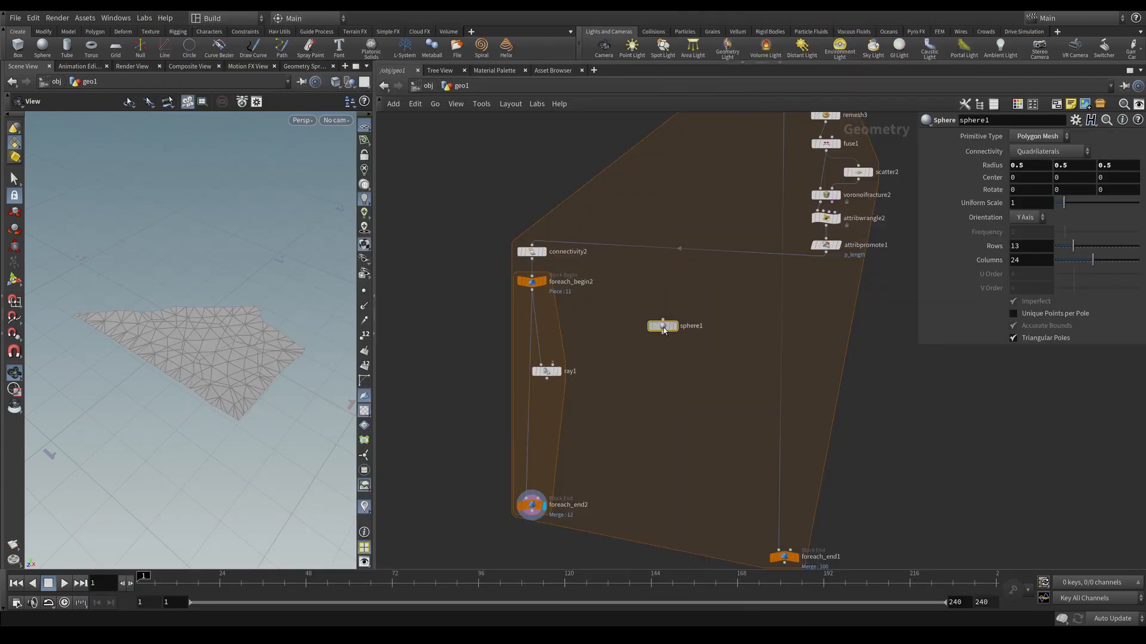
click(622, 286)
click(632, 281)
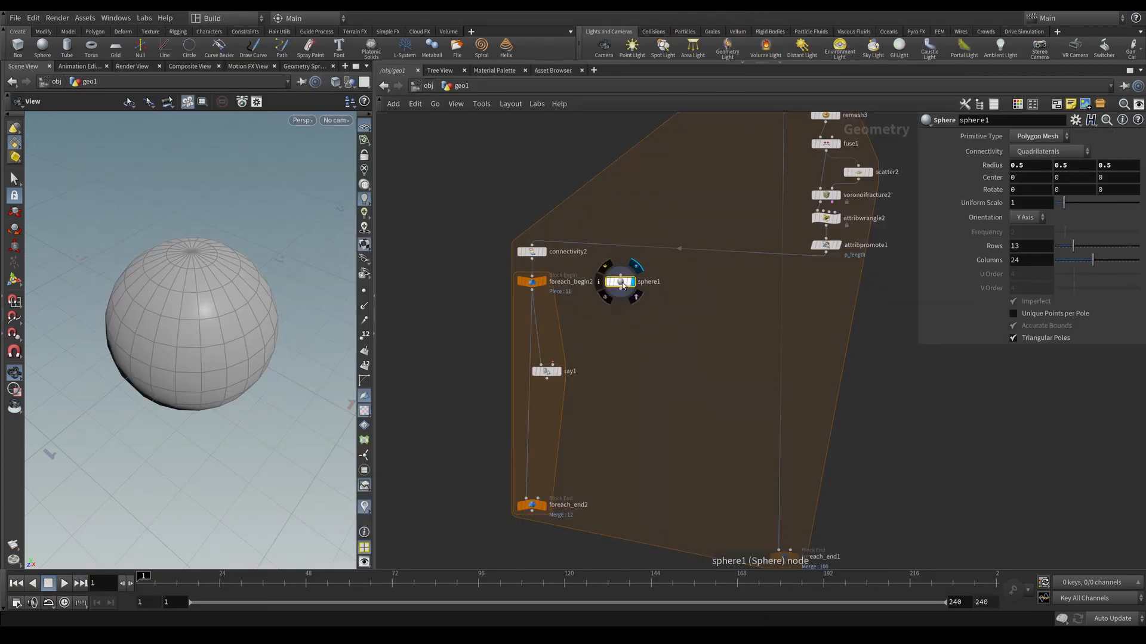
drag(322, 316, 266, 297)
drag(235, 281, 226, 292)
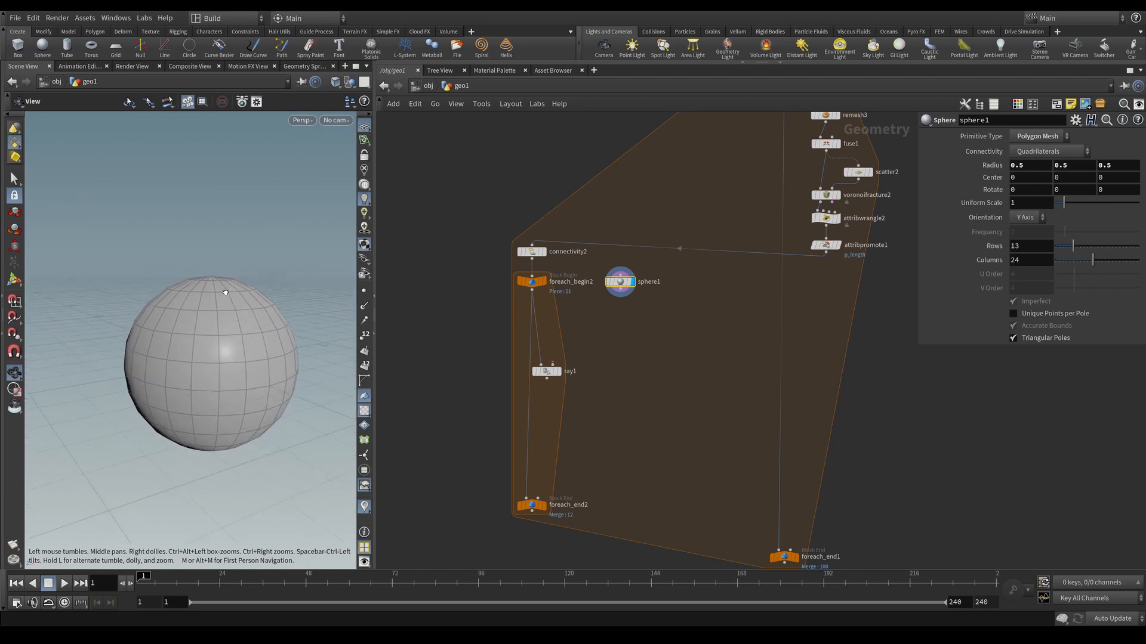
Set the sphere to 26 rows and 48 columns.
drag(1025, 246, 954, 246)
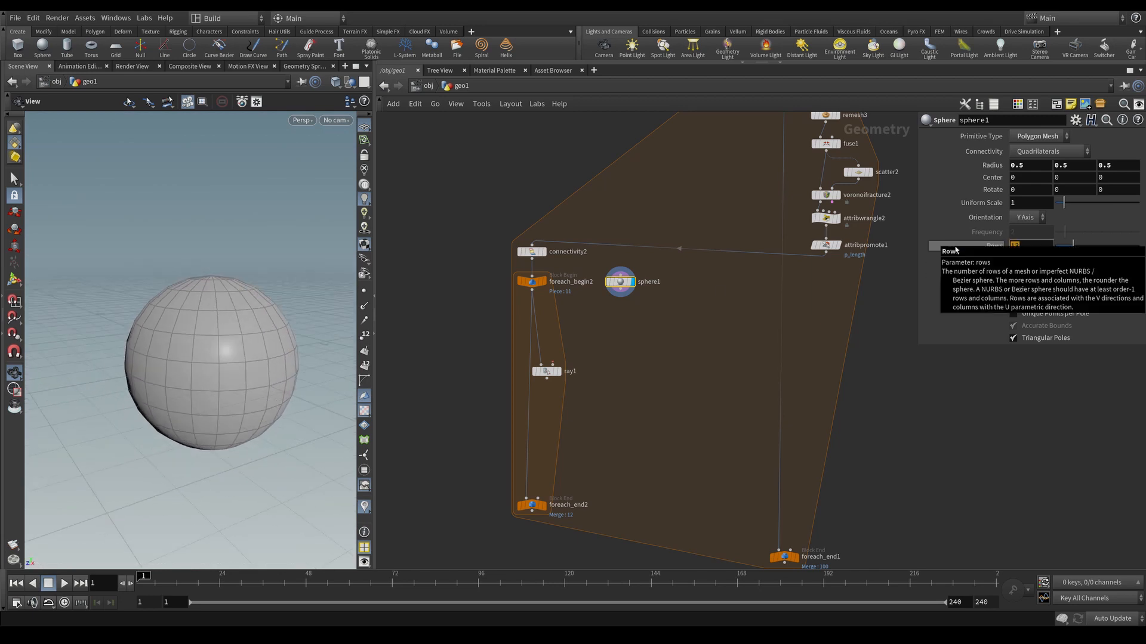
text(2)
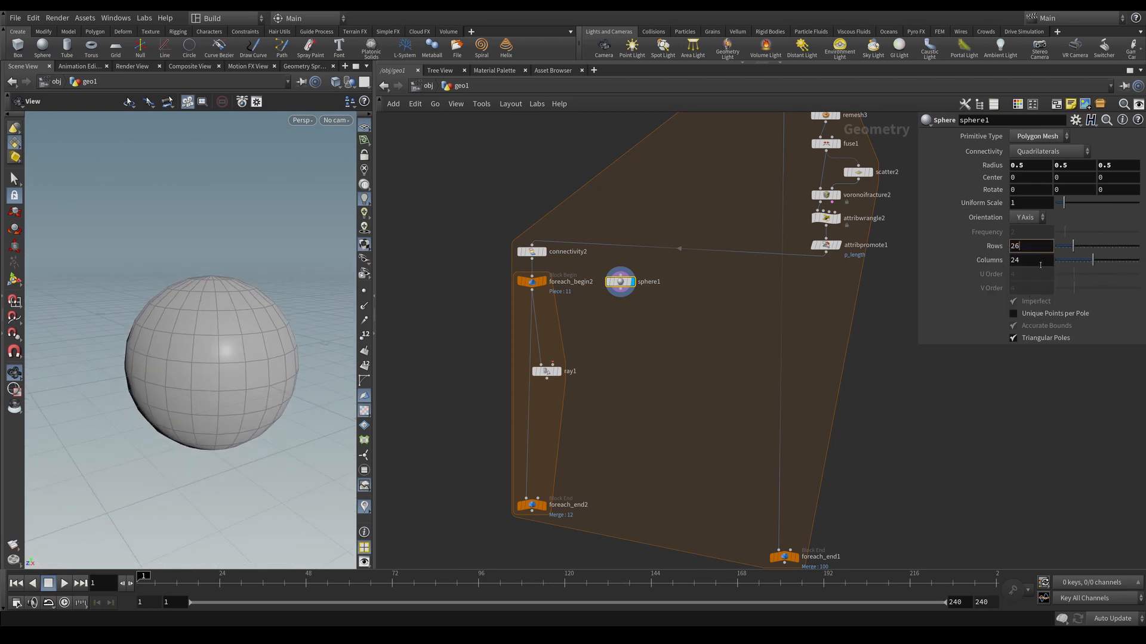
text(6)
key(Tab)
text(48)
key(Return)
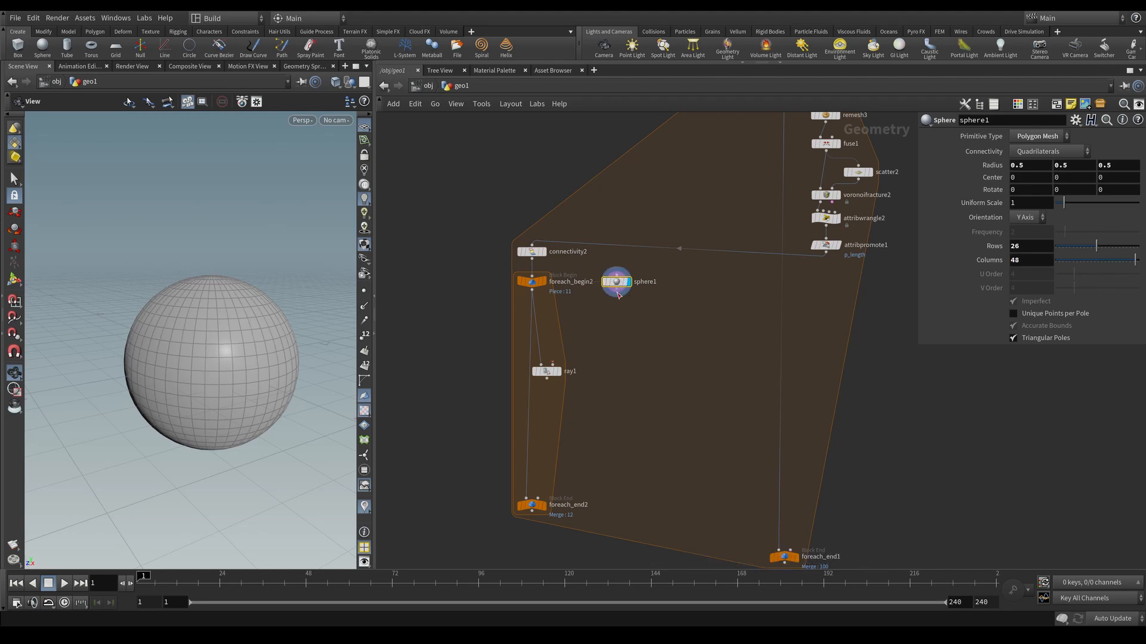
Add a Transform node below the Sphere node and display it.
key(Tab)
text(transform)
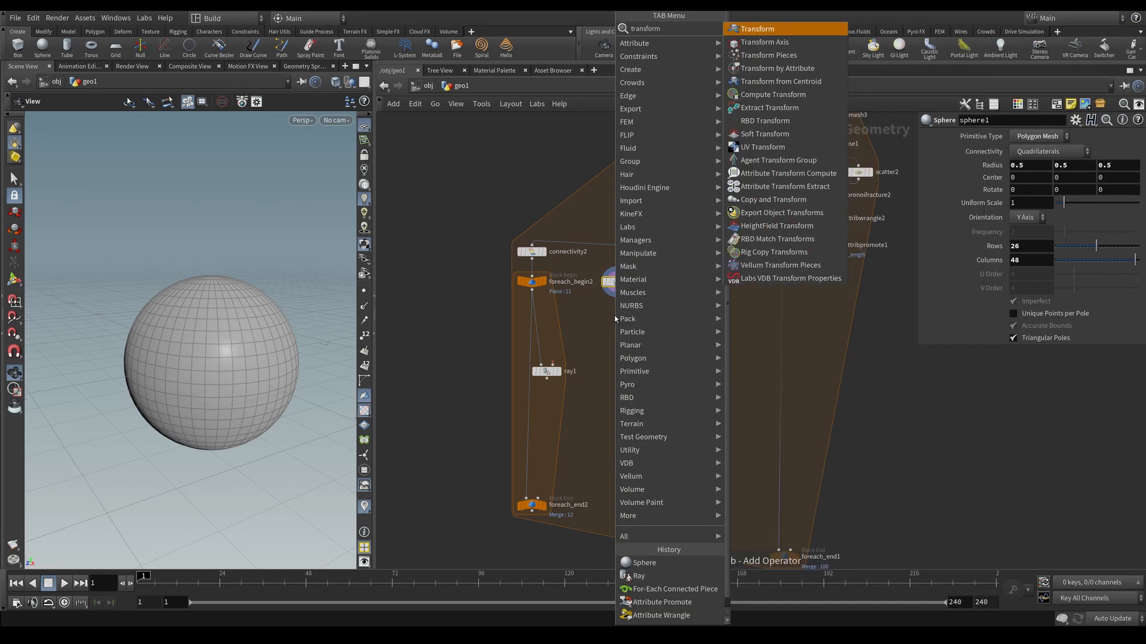
key(Return)
click(628, 316)
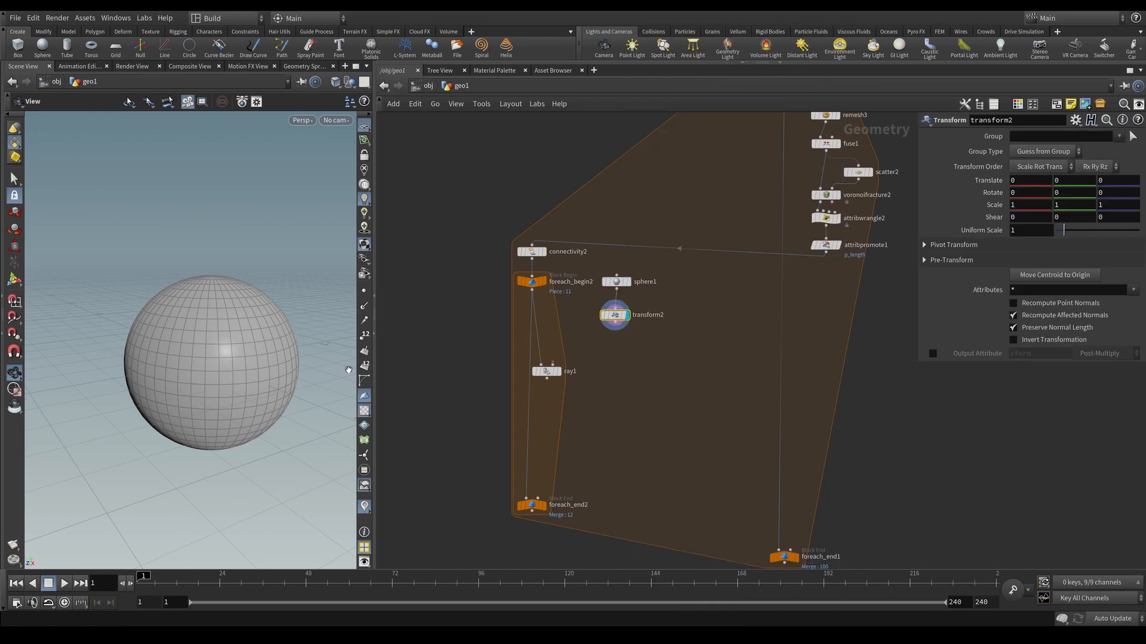
drag(273, 385, 206, 369)
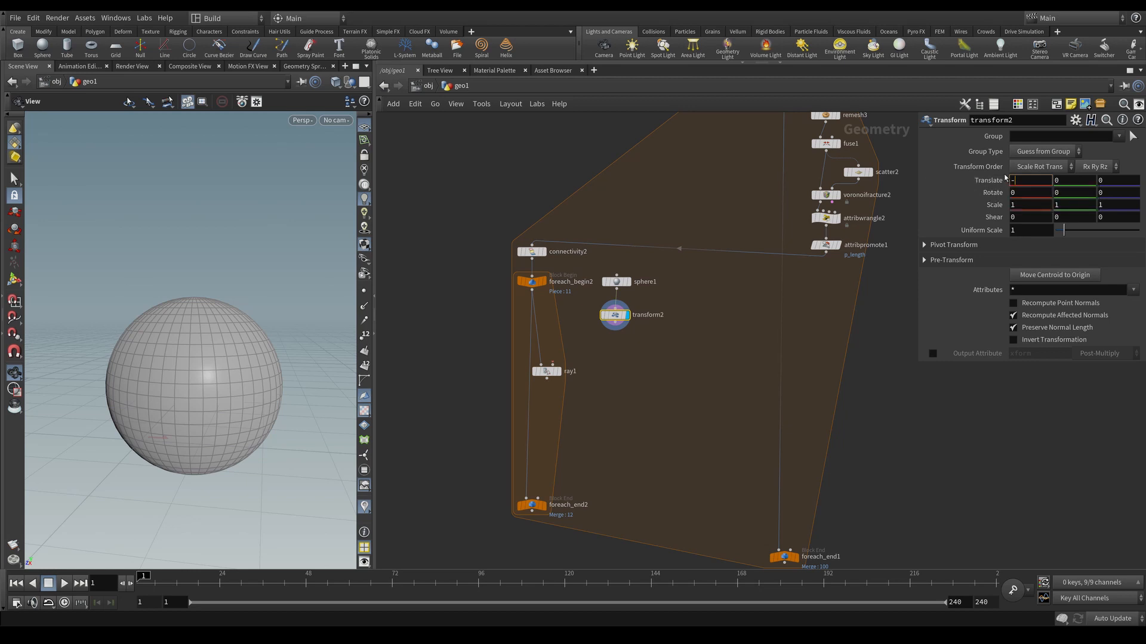
Set the sphere Transform node's Y translate to the expression $YMAX.
click(1069, 178)
text($)
key(Caps_Lock)
text(Y)
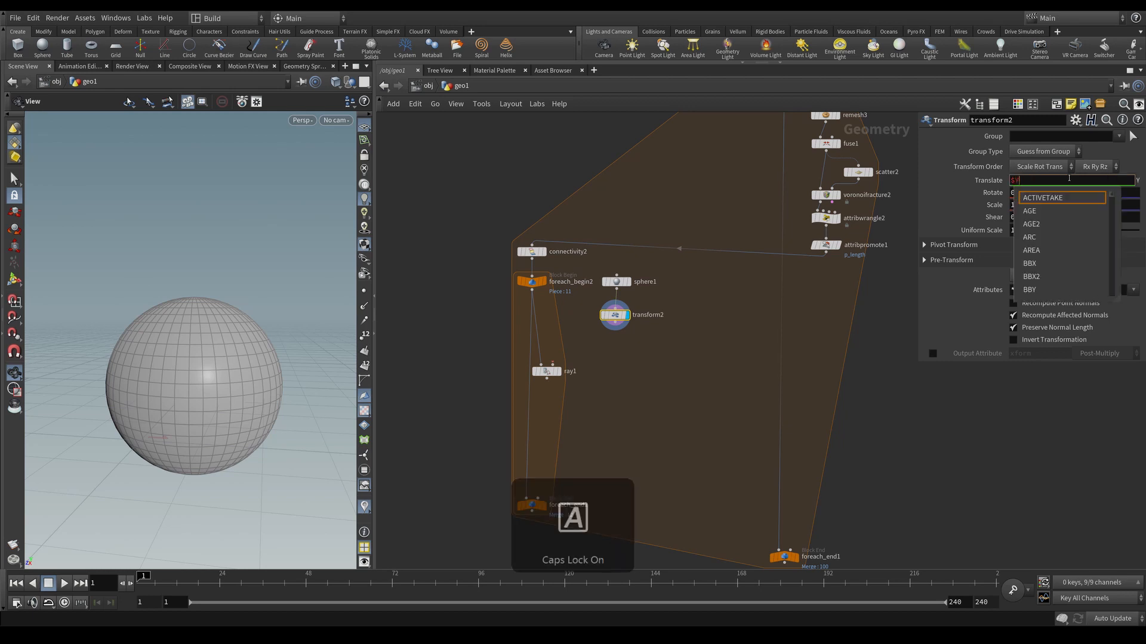
text(MAX)
key(Return)
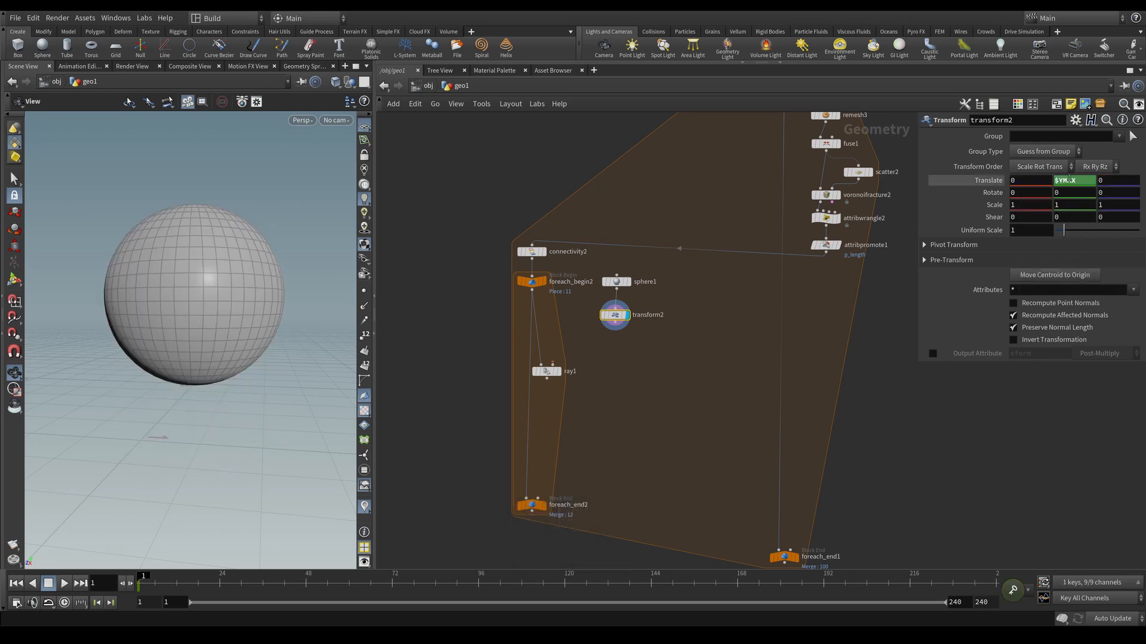
Check the sphere's underside against the ground in the front view and extend its Y translate expression to $YMAX*1.01.
drag(231, 374, 233, 354)
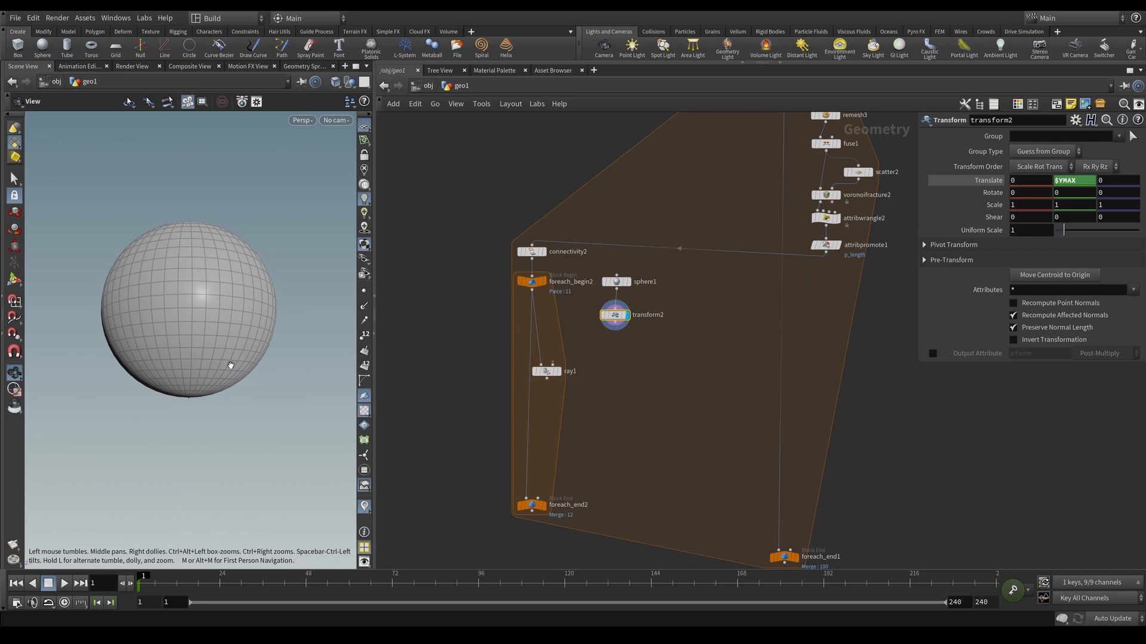
key(space+3)
scroll(186, 497, up, 5)
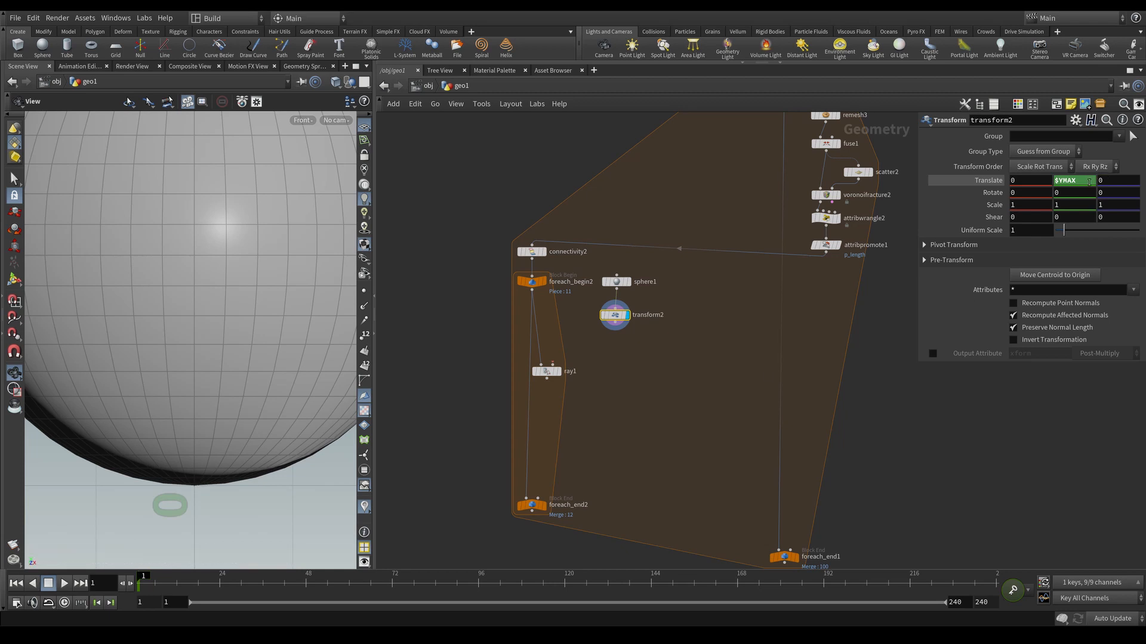
click(1089, 182)
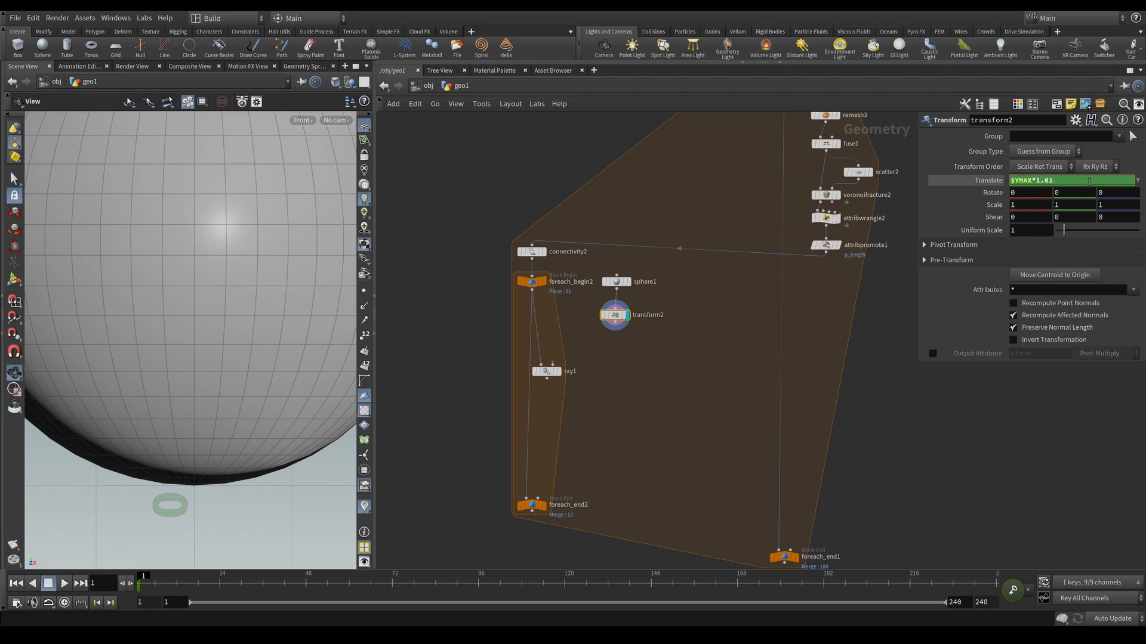
key(Return)
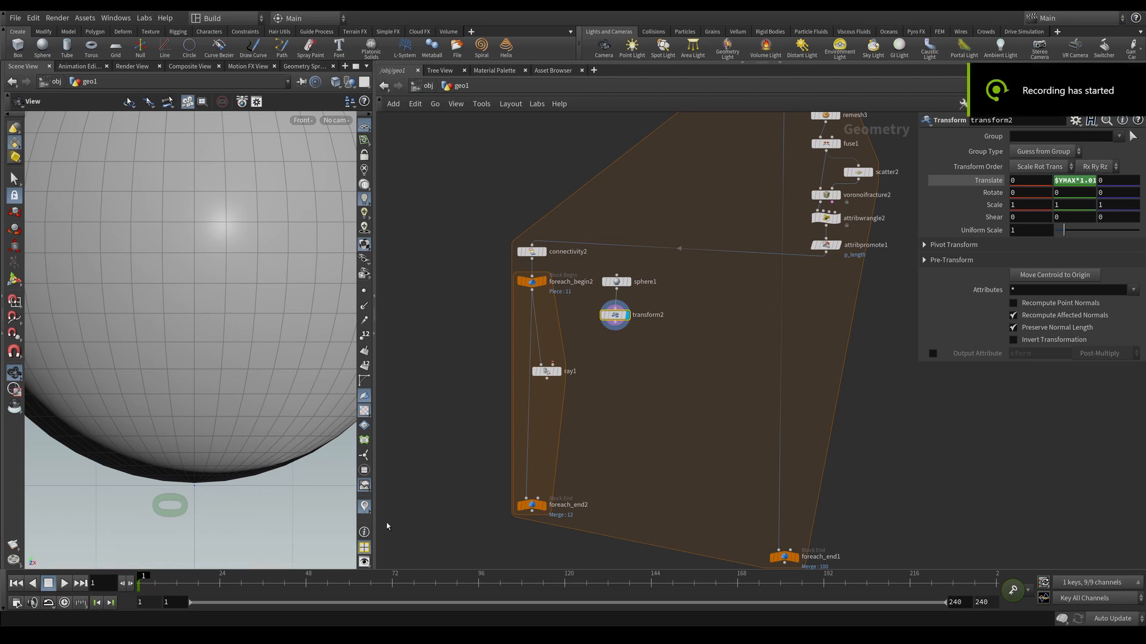
Connect the sphere's Transform node to the Ray node's collision input and display the Ray node.
click(615, 328)
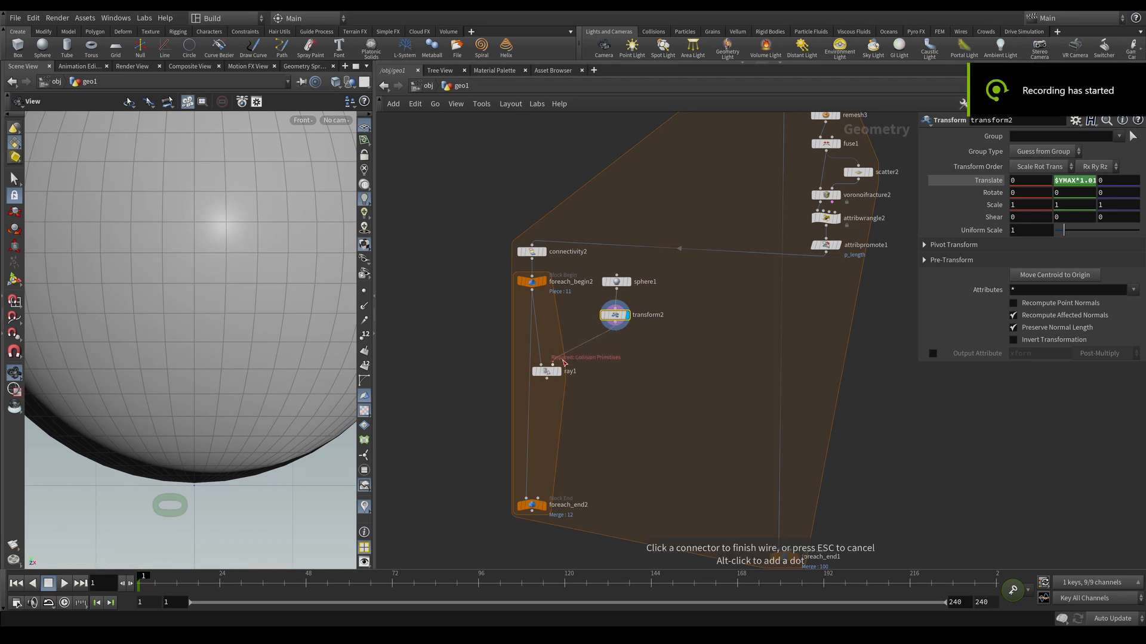
click(558, 363)
drag(555, 376, 575, 378)
click(577, 375)
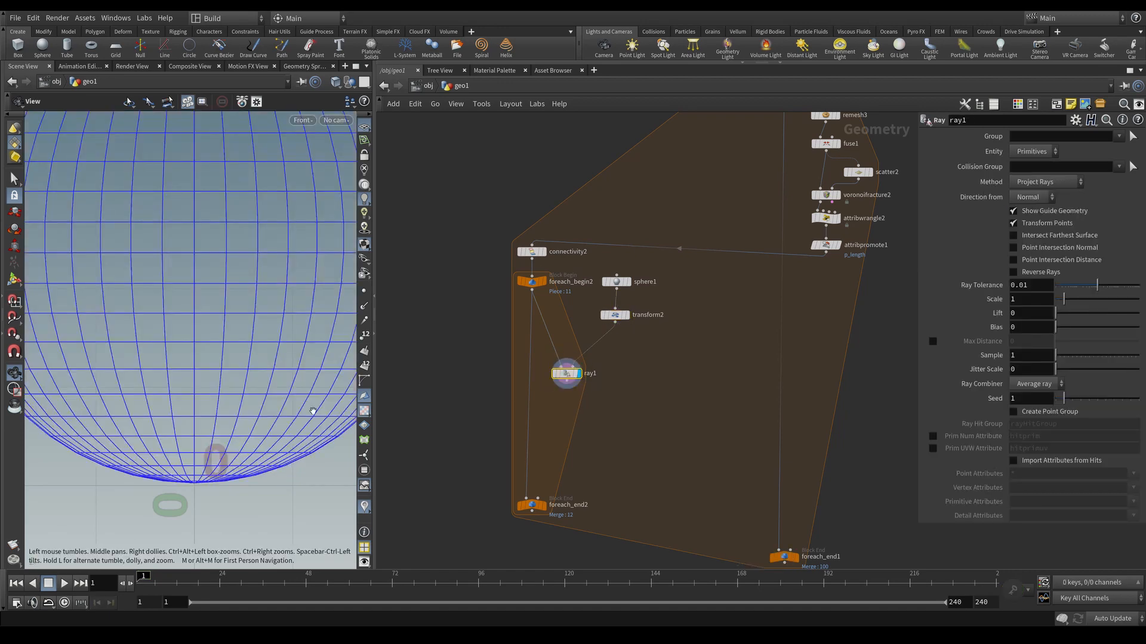
Set the Ray node's Direction from to Vector, with a Ray Direction of 0, 1, 0.
key(space+1)
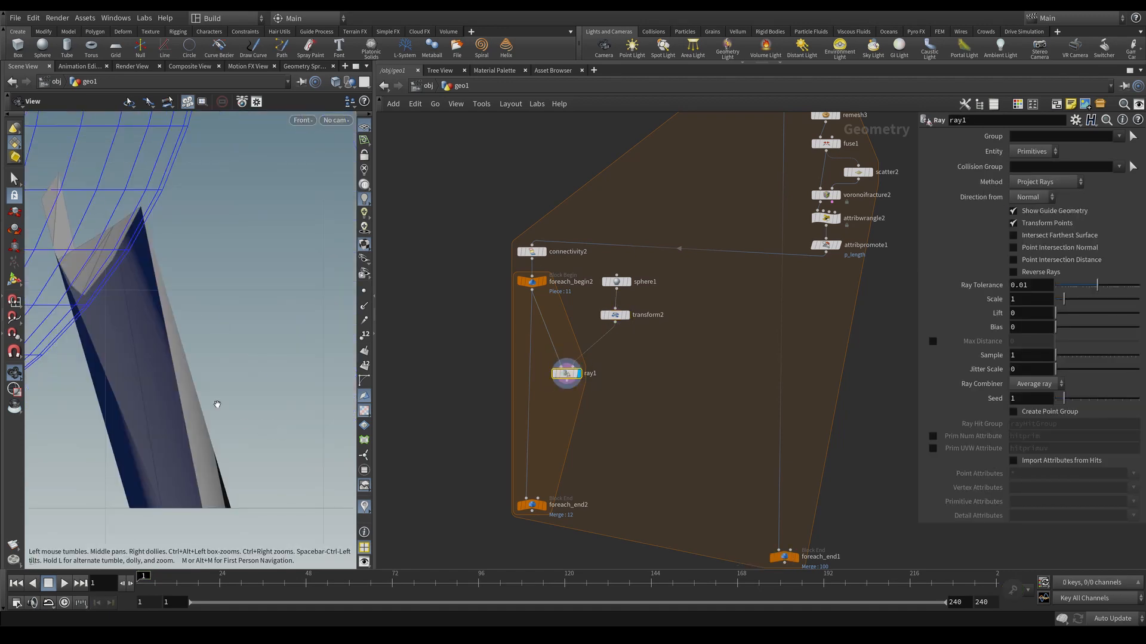
key(space+g)
drag(179, 450, 269, 377)
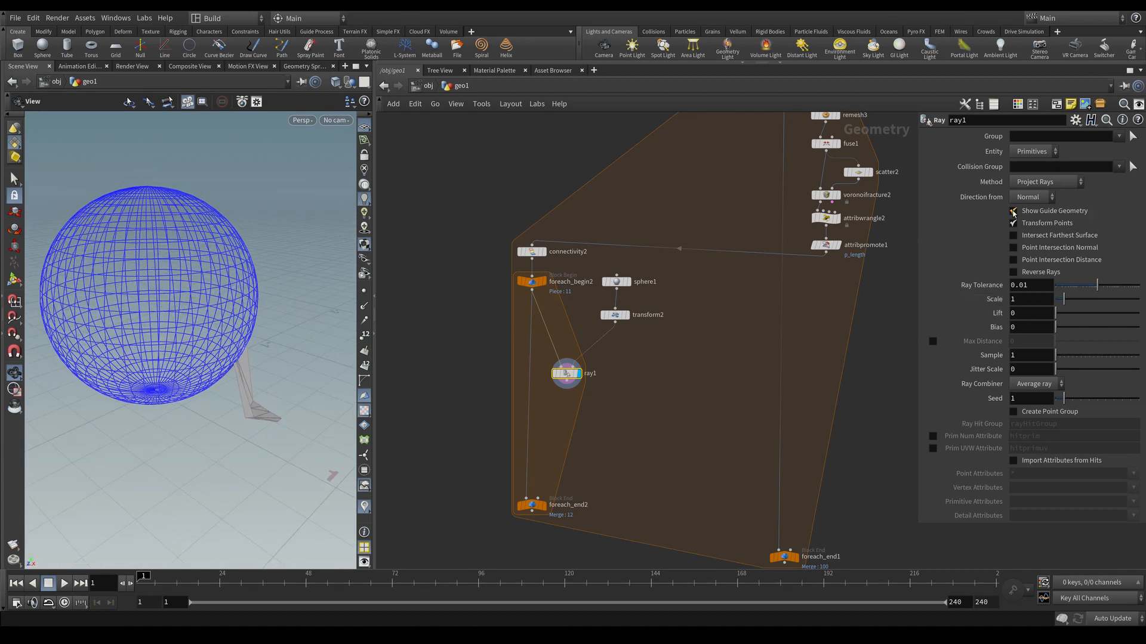
click(1038, 198)
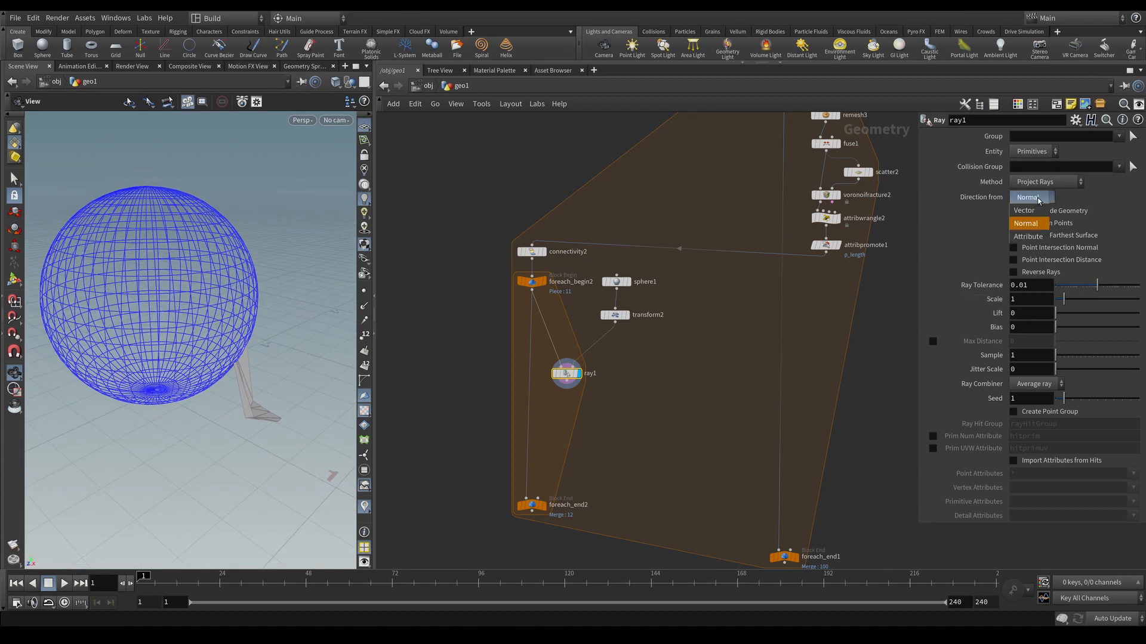
click(1032, 211)
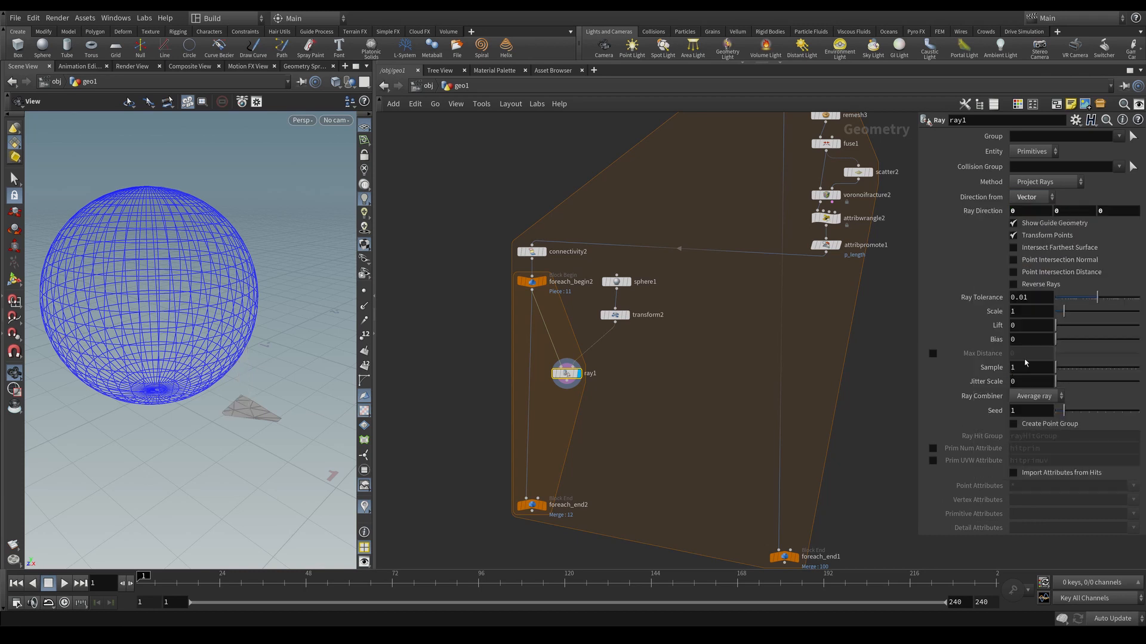
drag(1073, 213, 1015, 213)
text(1)
key(Return)
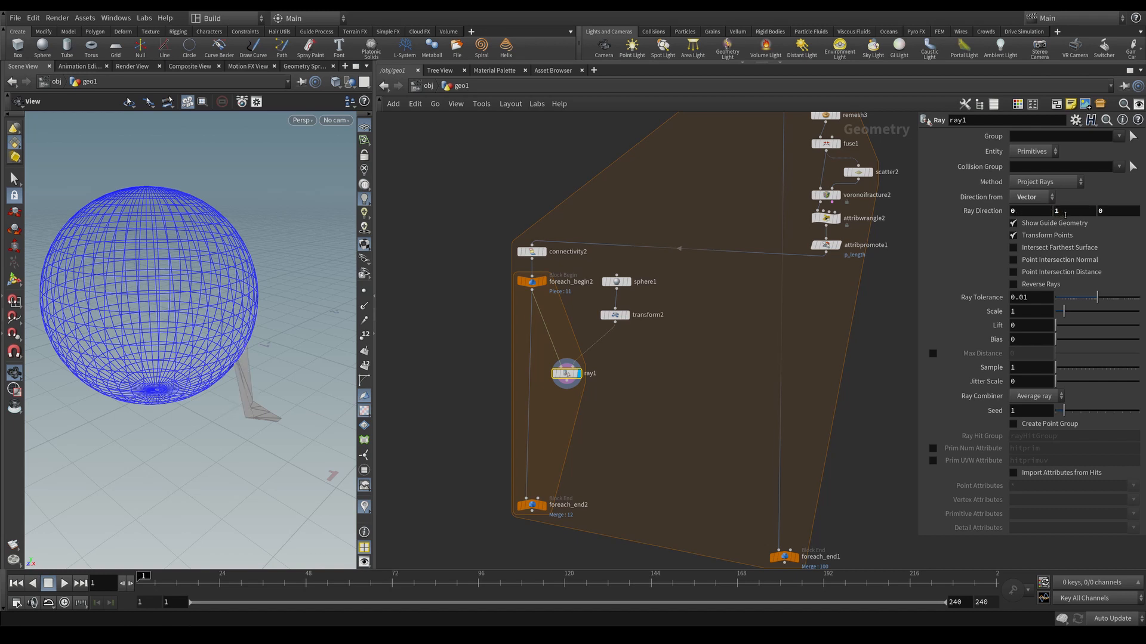
Set the Ray node's Scale to 0.8.
click(1039, 317)
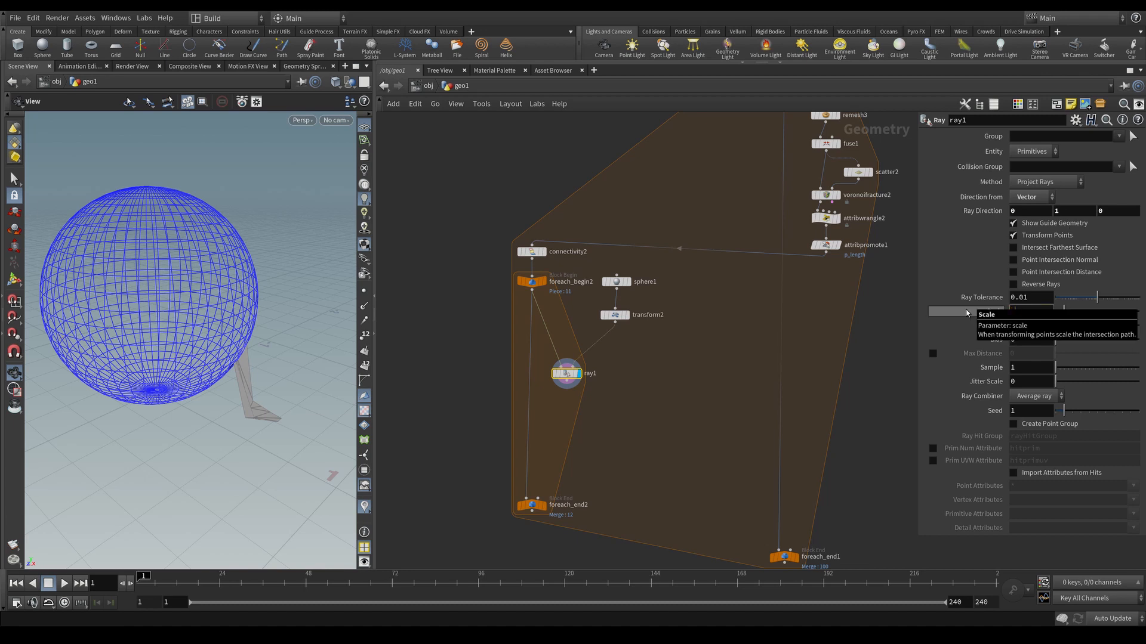
text(.8)
key(Return)
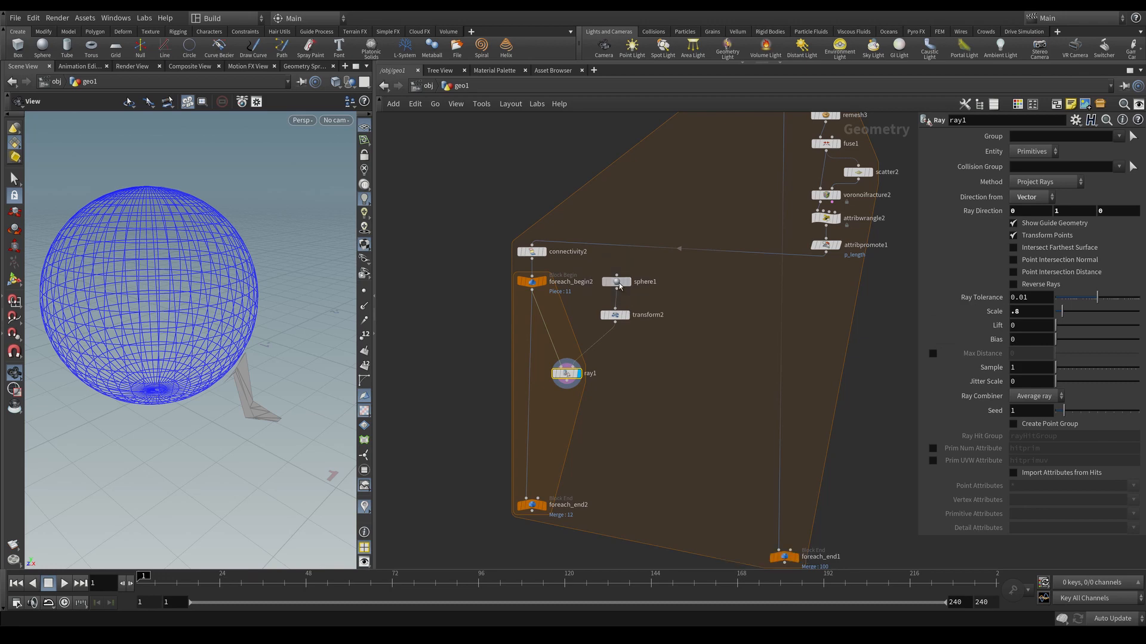
Set the sphere's Radius to 1, 1, 1 and inspect the projected piece with the Ray node selected.
click(617, 281)
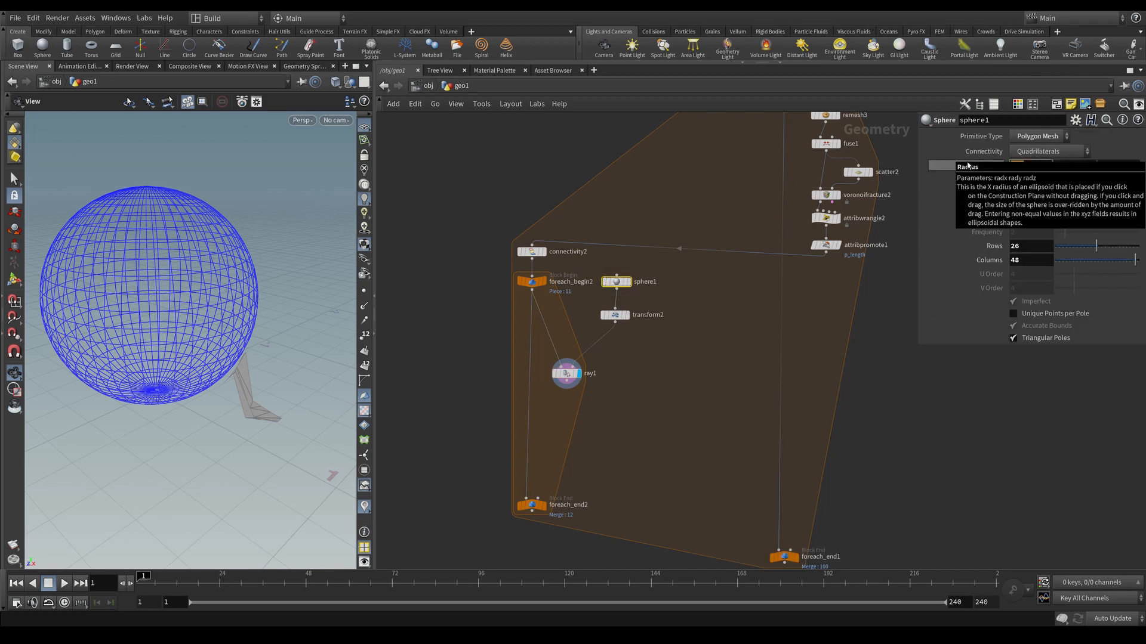
text(1)
key(Tab)
text(1)
key(Tab)
text(1)
key(Return)
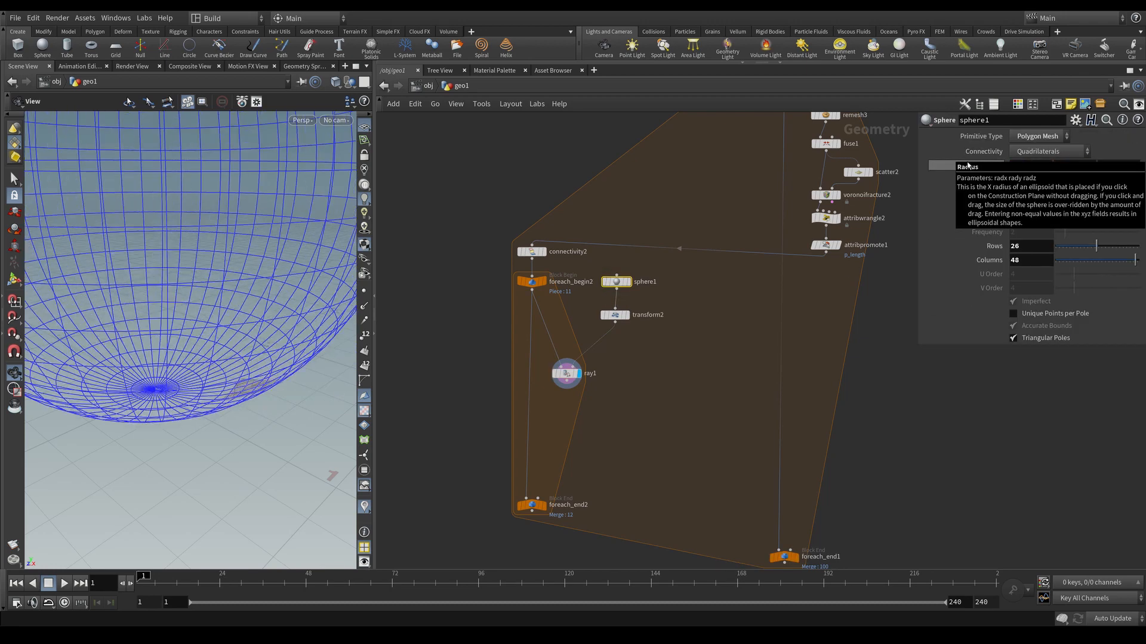
click(566, 373)
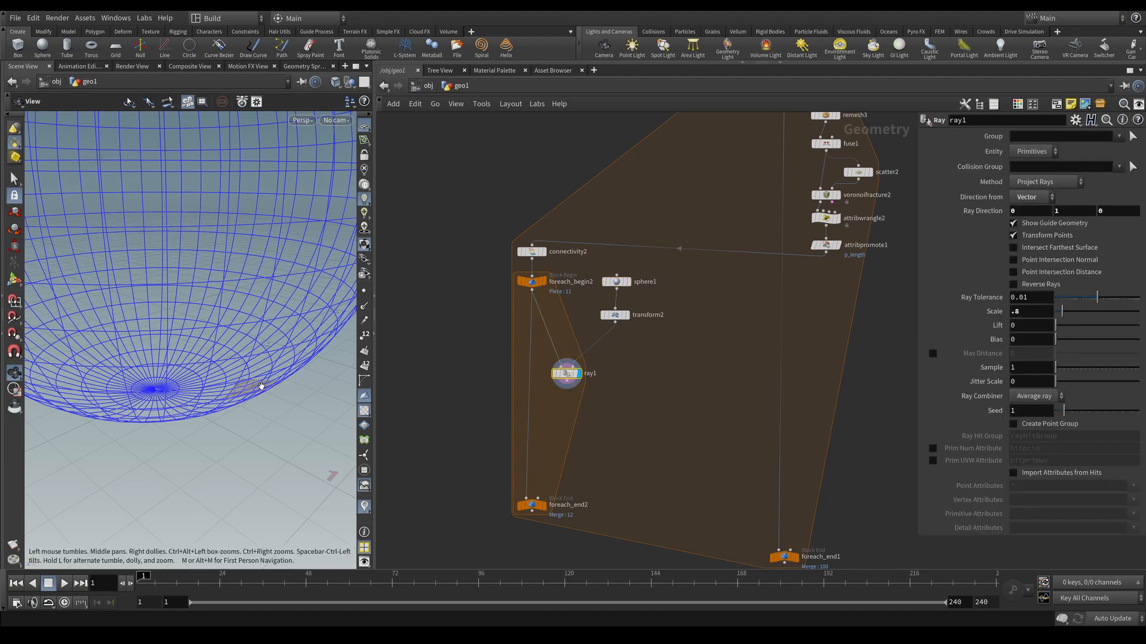
drag(275, 382, 182, 386)
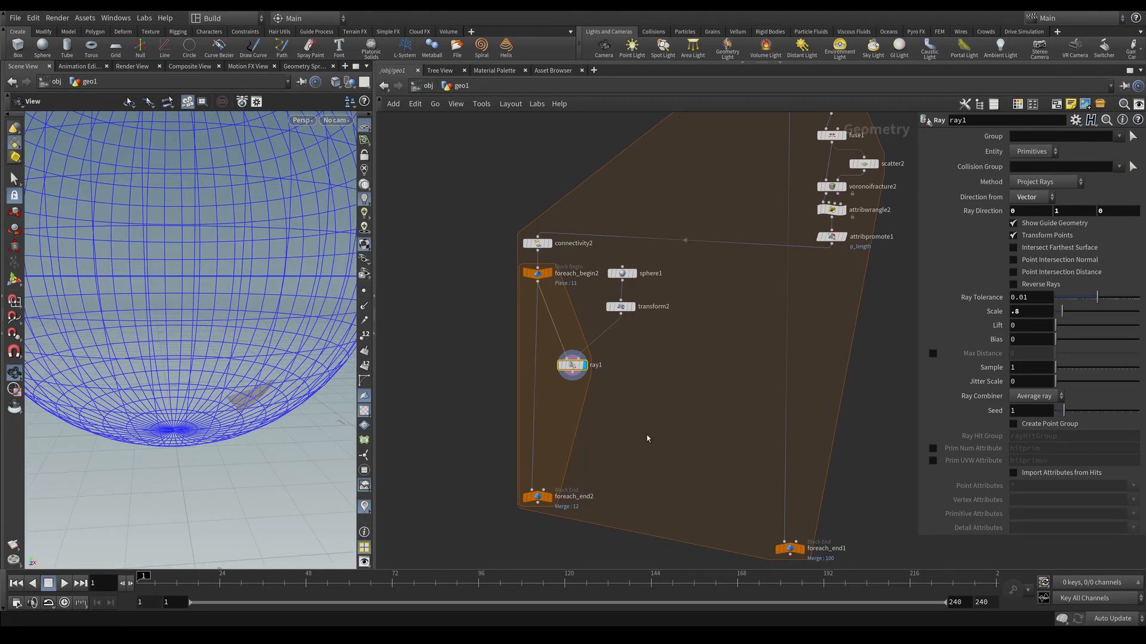
Move the sphere, its Transform and the Ray node closer together and switch the network wiring style to Rounded.
mouse_move(575, 370)
drag(689, 259, 609, 307)
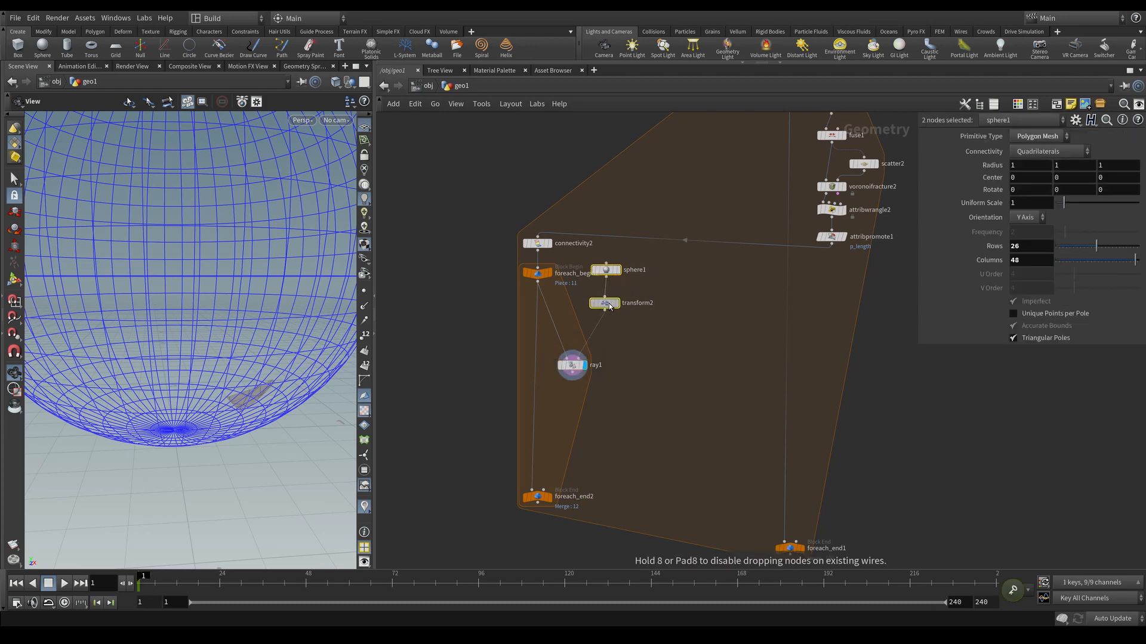
click(670, 359)
key(shift+s)
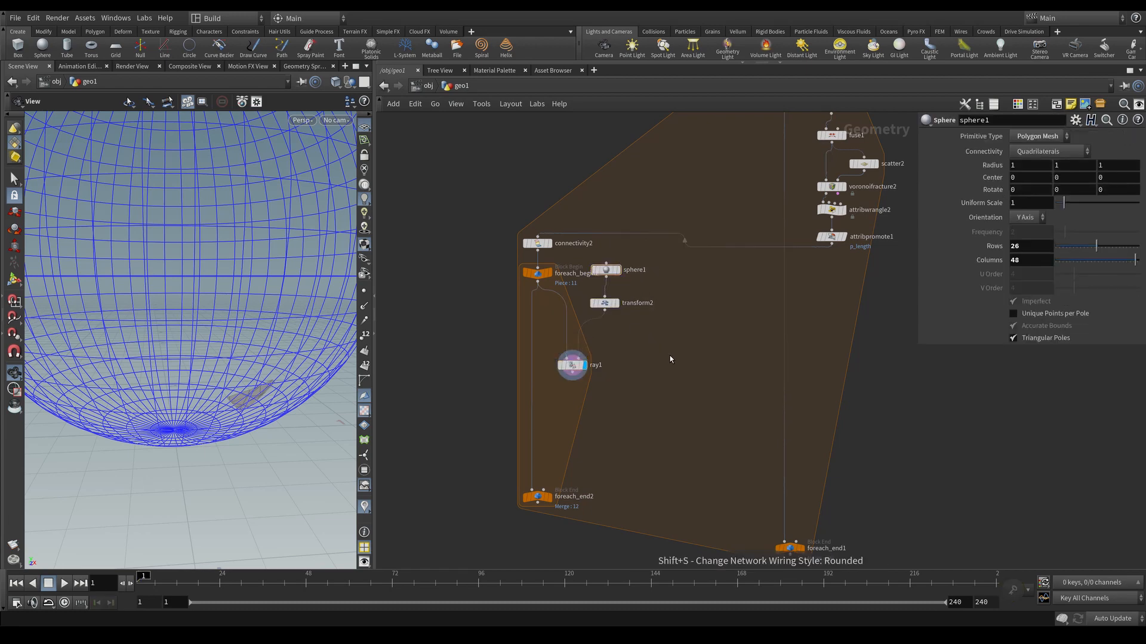
middle_drag(617, 342, 642, 377)
drag(599, 401, 598, 371)
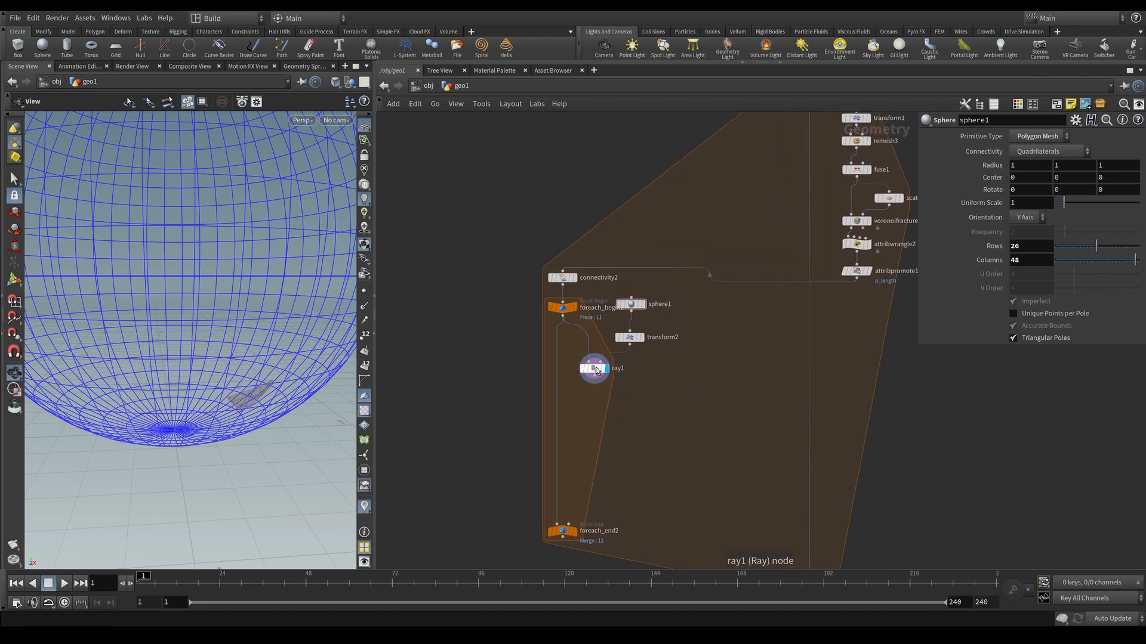
Add a PolyExtrude node after the Ray node inside the inner loop and display it.
key(Tab)
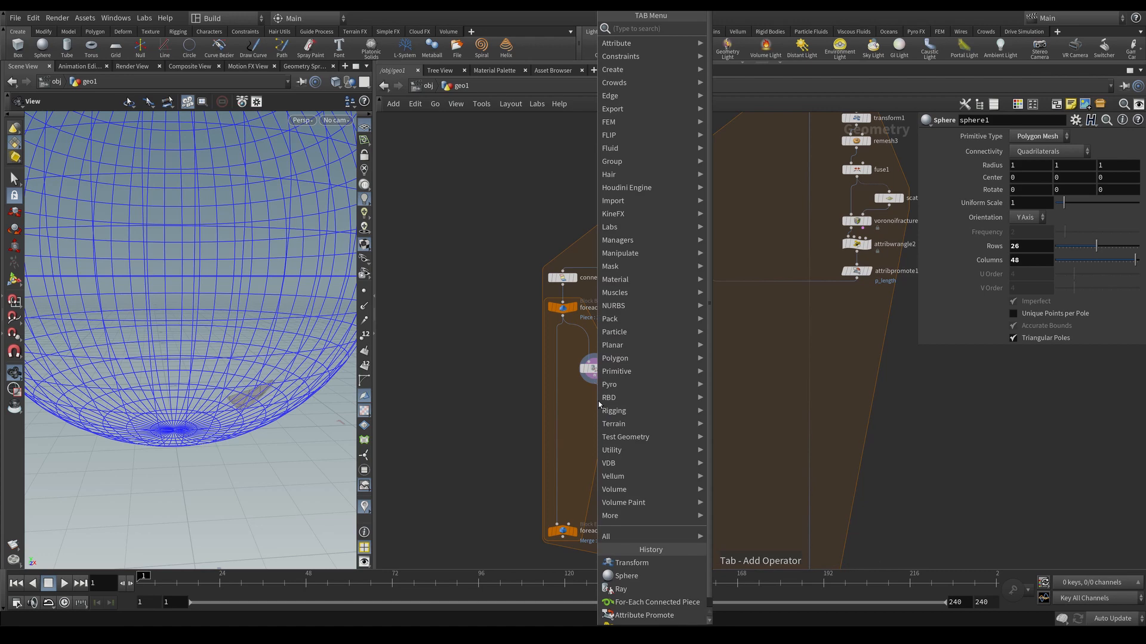
text(polyex)
key(Return)
click(600, 405)
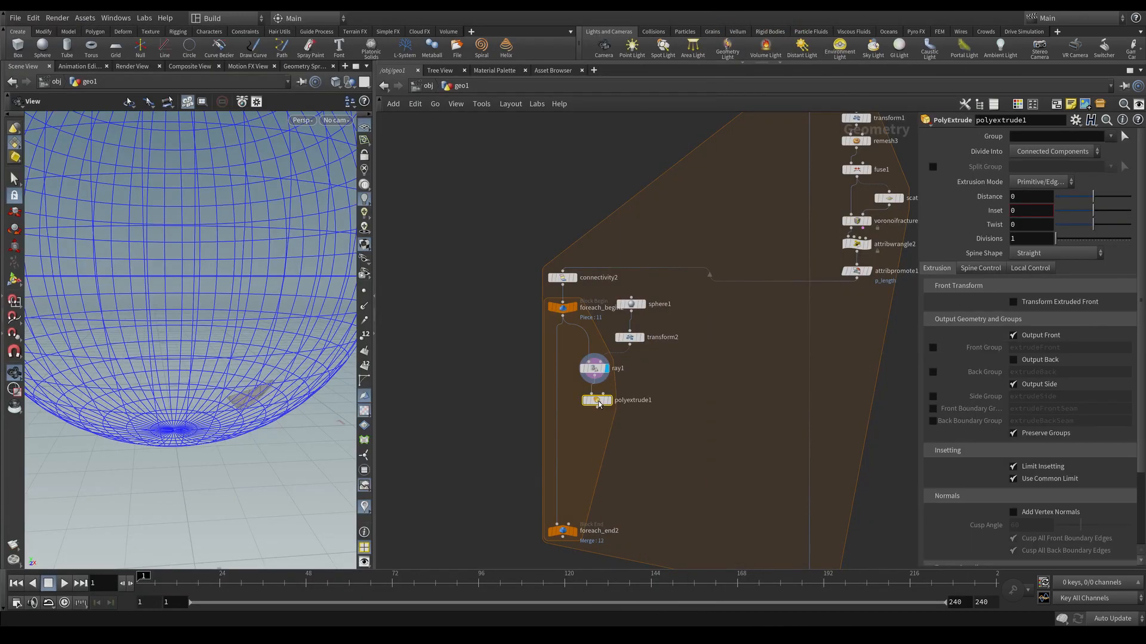
key(r)
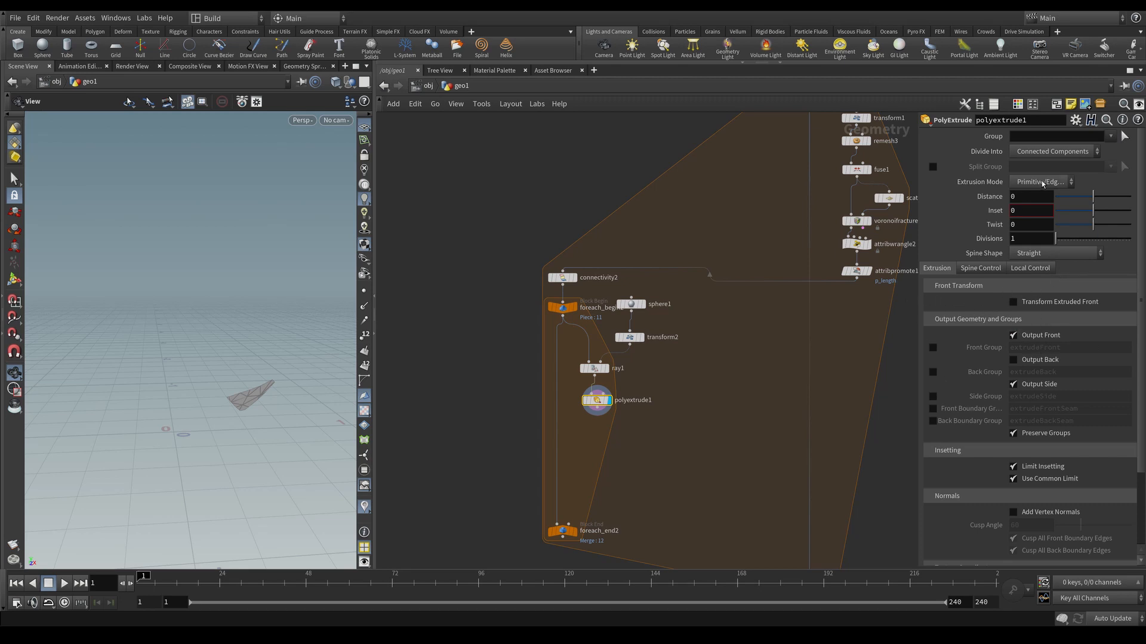
Set the PolyExtrude Distance to 0.05 and enable Output Back.
click(1039, 202)
key(Return)
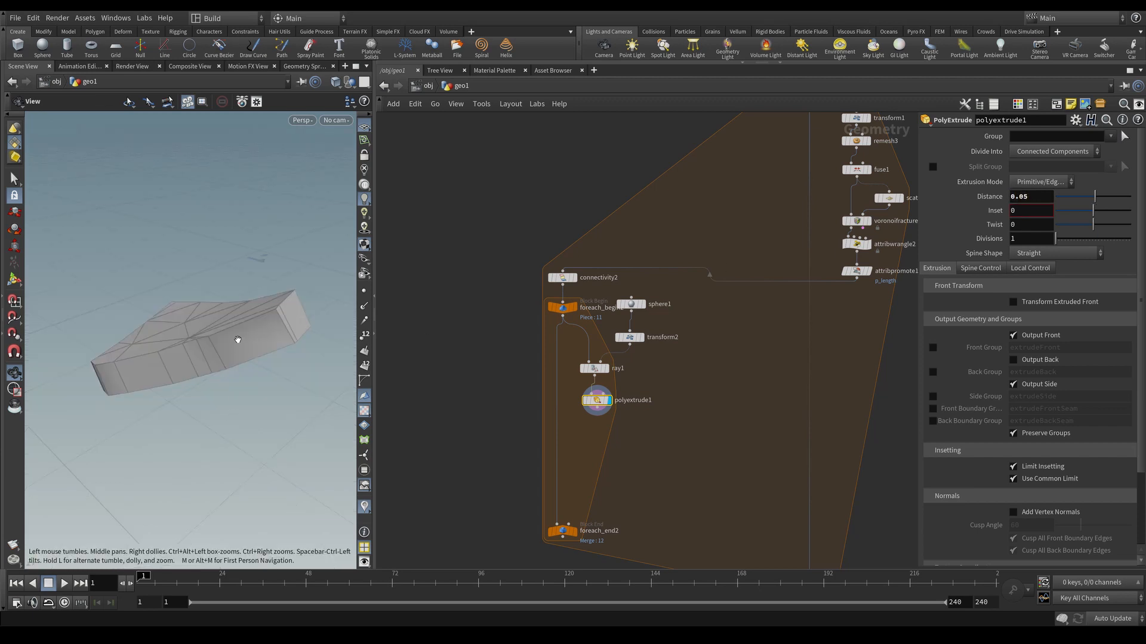
mouse_move(237, 339)
mouse_down()
mouse_move(215, 324)
mouse_move(238, 334)
mouse_move(217, 345)
mouse_up()
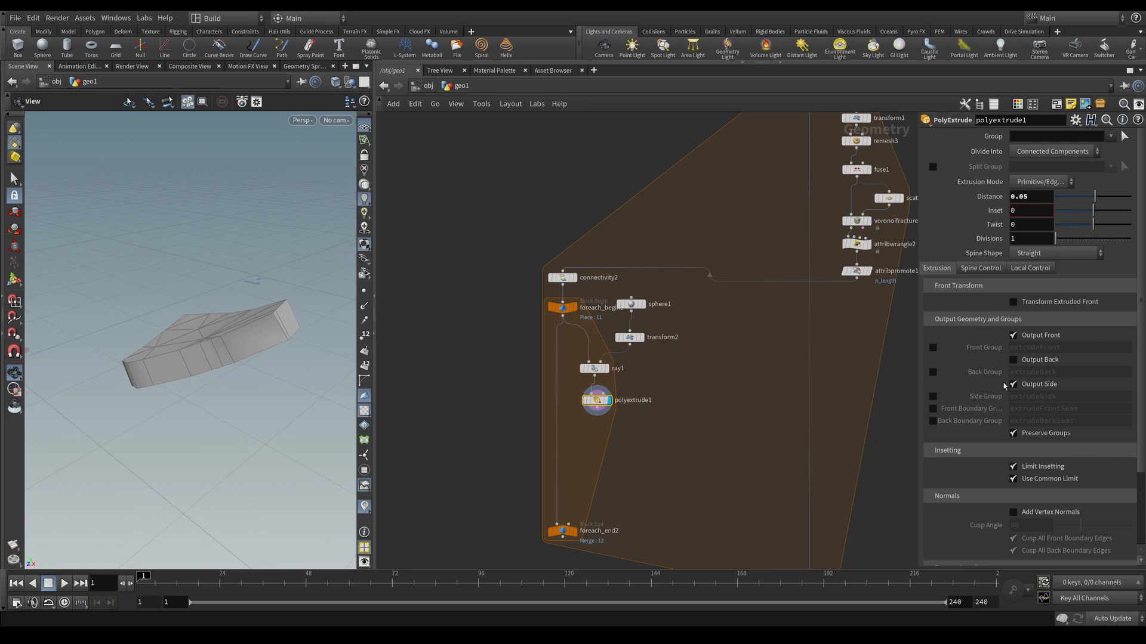
click(1014, 361)
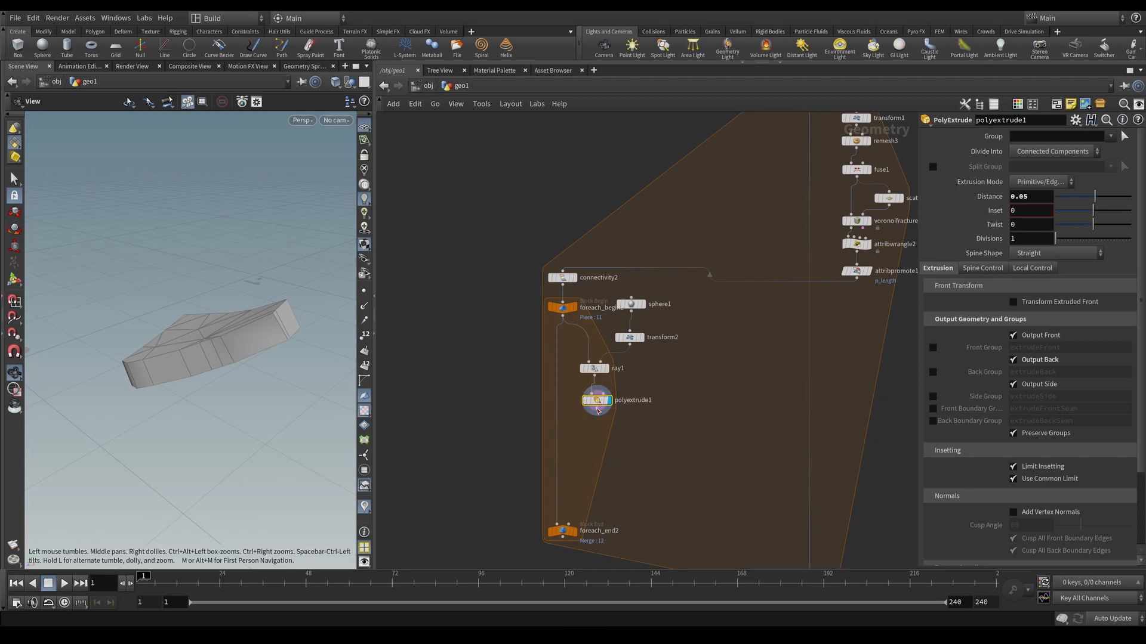
Add and display a Subdivide node after the PolyExtrude, with its Algorithm set to OpenSubdiv Bilinear.
key(Tab)
text(subd)
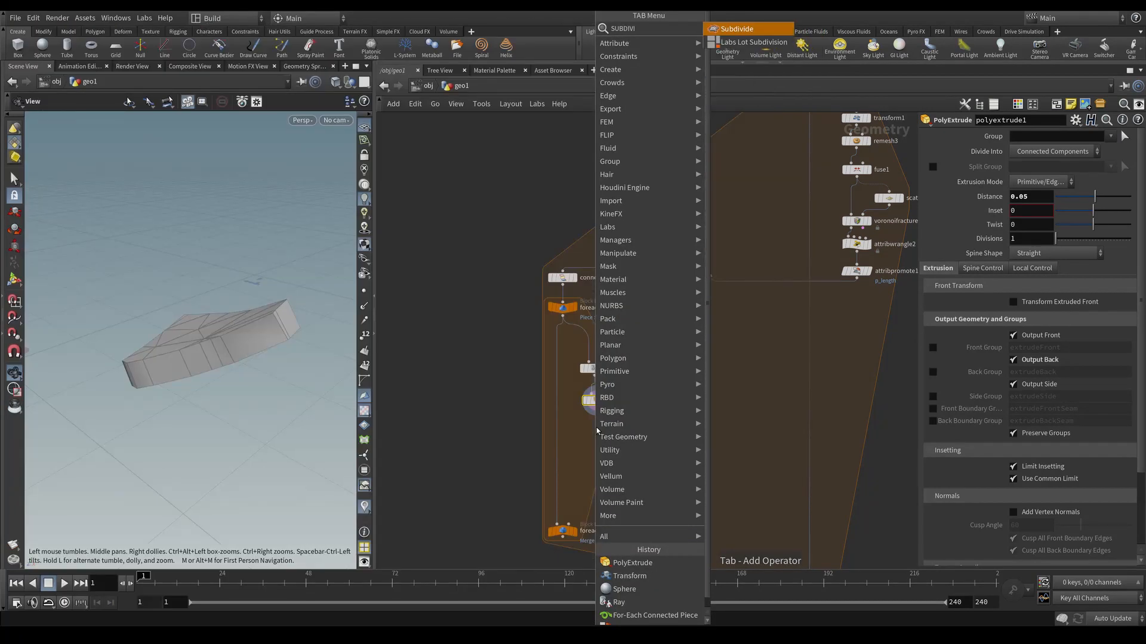
text(IVI)
key(Return)
click(597, 427)
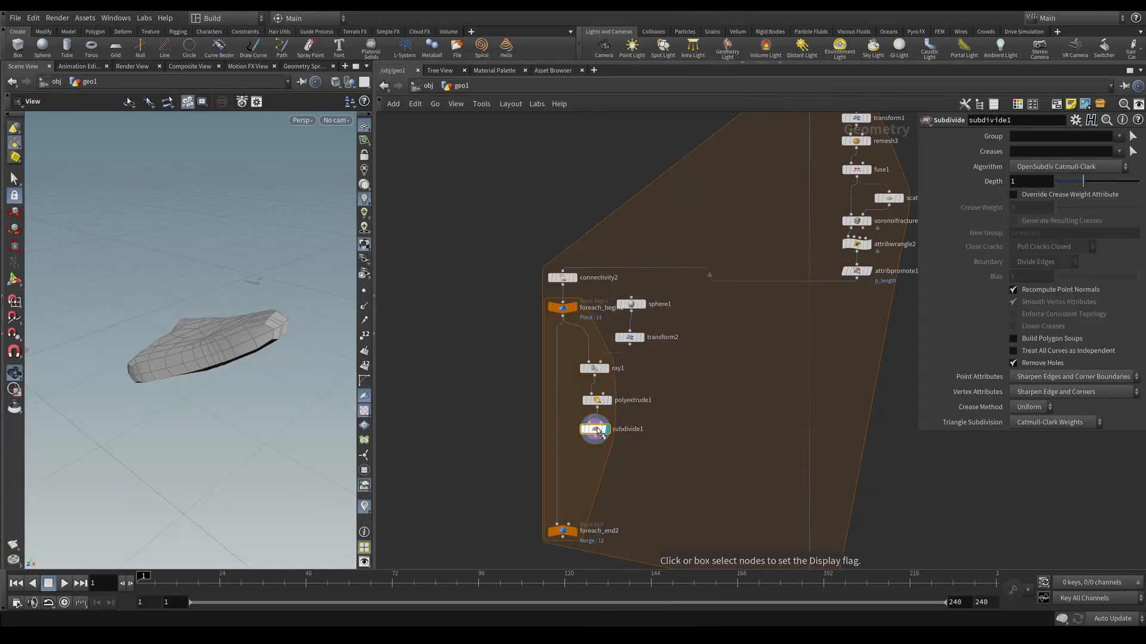
click(1041, 167)
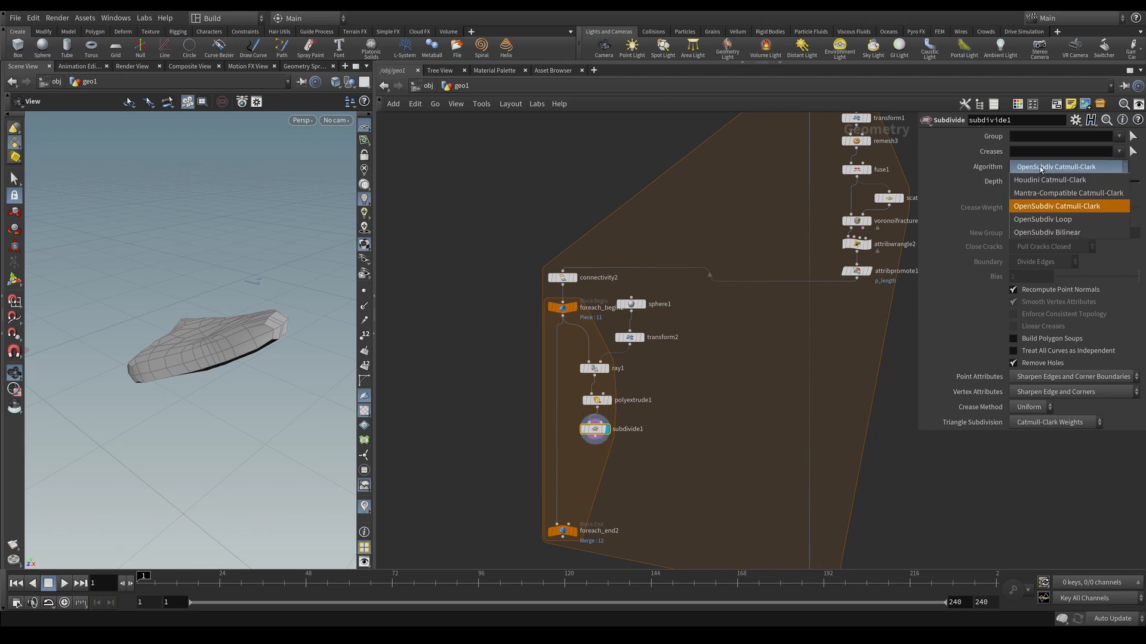
click(1045, 234)
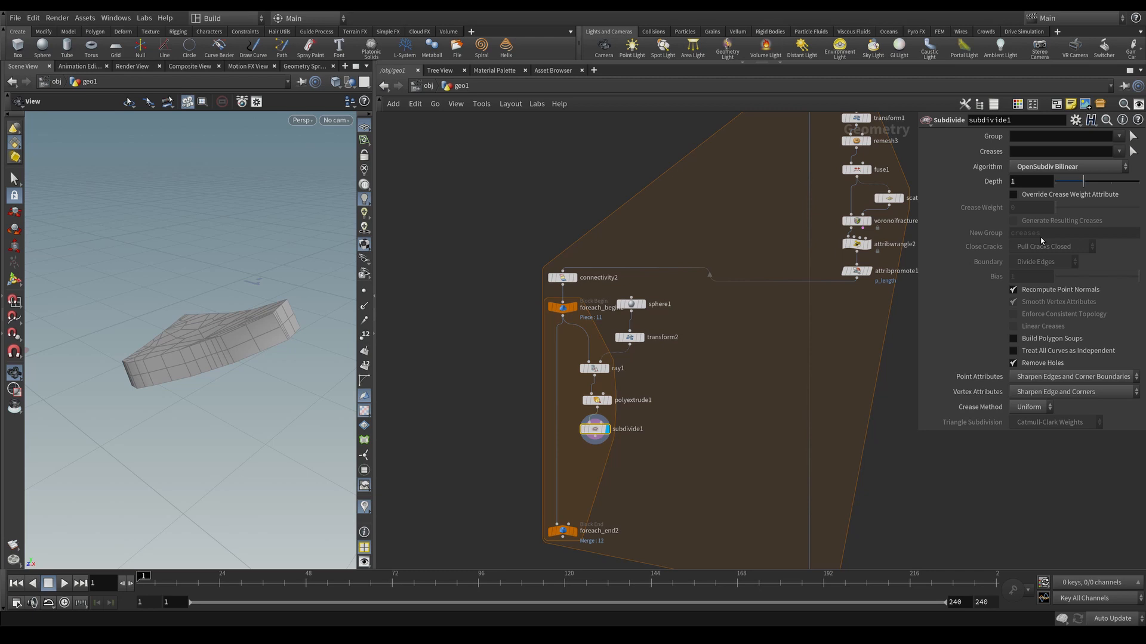
Branch a VDB from Polygons node off the PolyExtrude output, beside the Subdivide node, and display it.
click(597, 407)
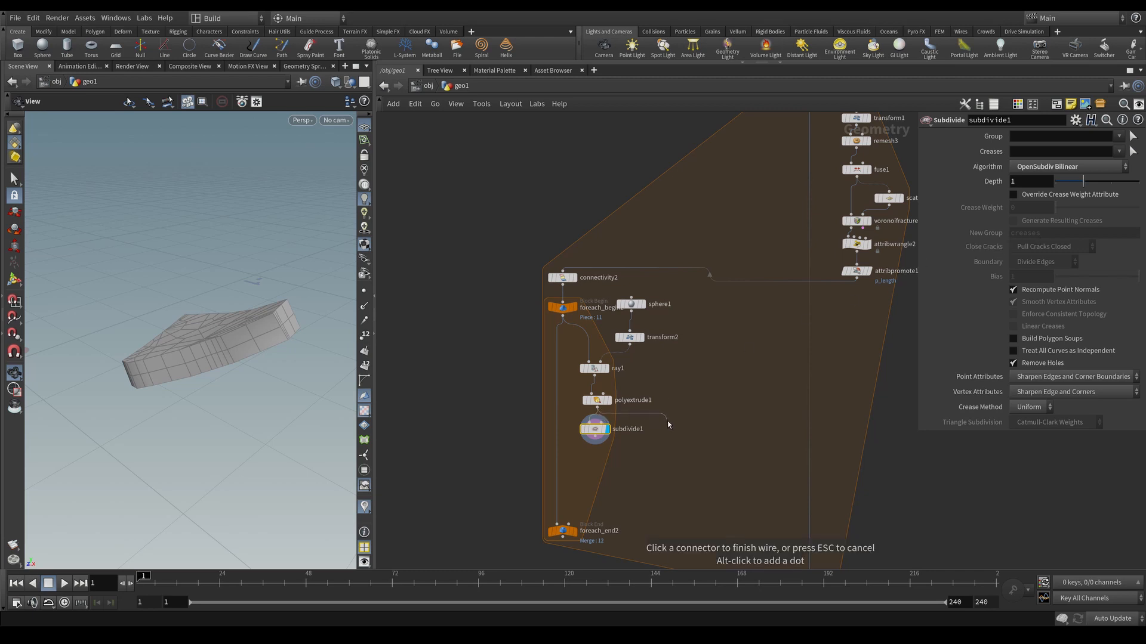
key(Tab)
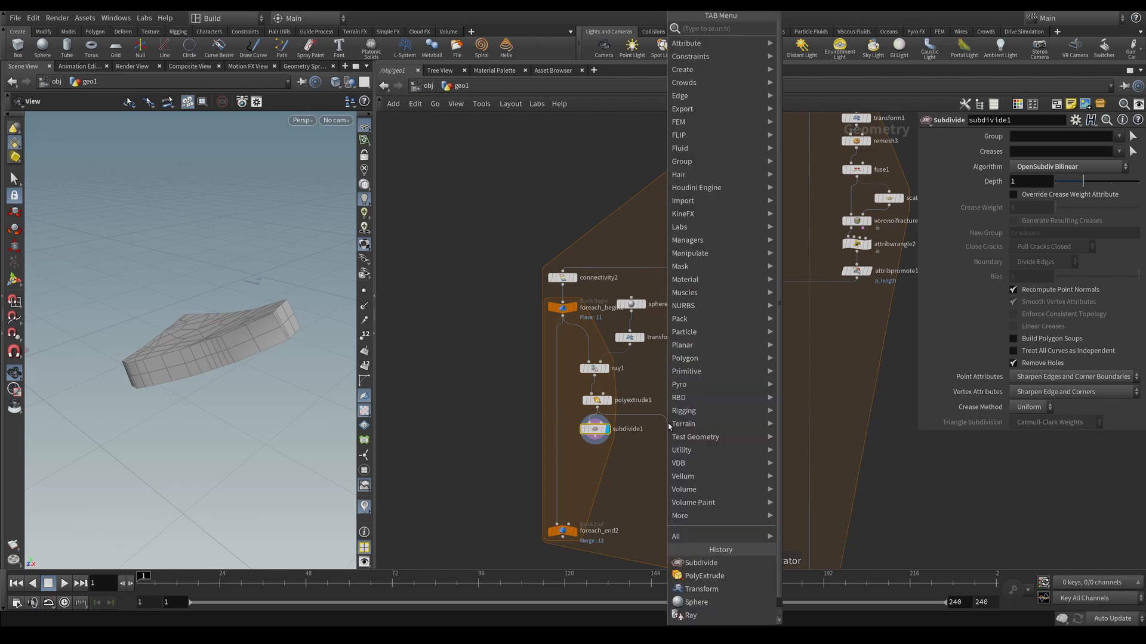
text(VDB FROM)
key(Down)
key(Return)
key(r)
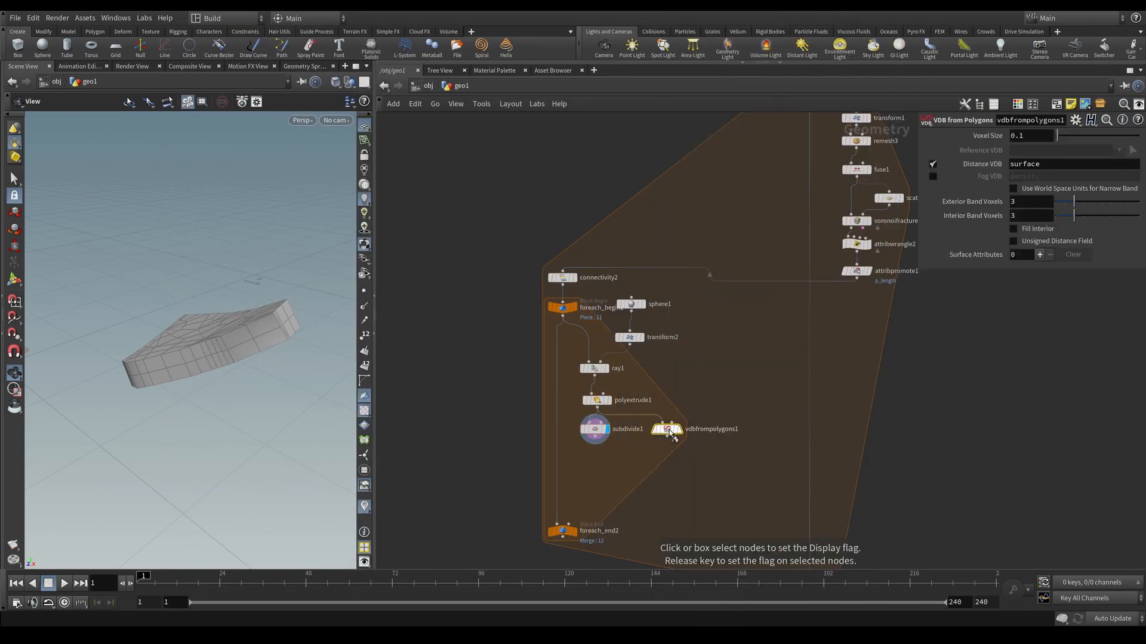
Refine the VDB from Polygons Voxel Size, trying 0.05 and settling on 0.01.
click(1036, 135)
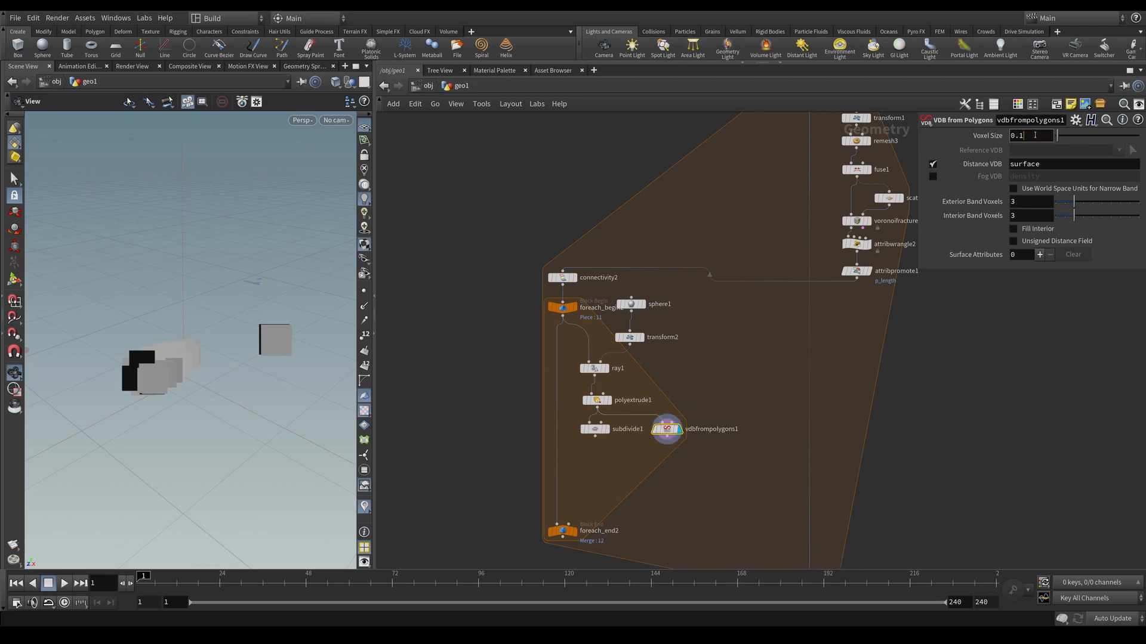
text(05)
key(Return)
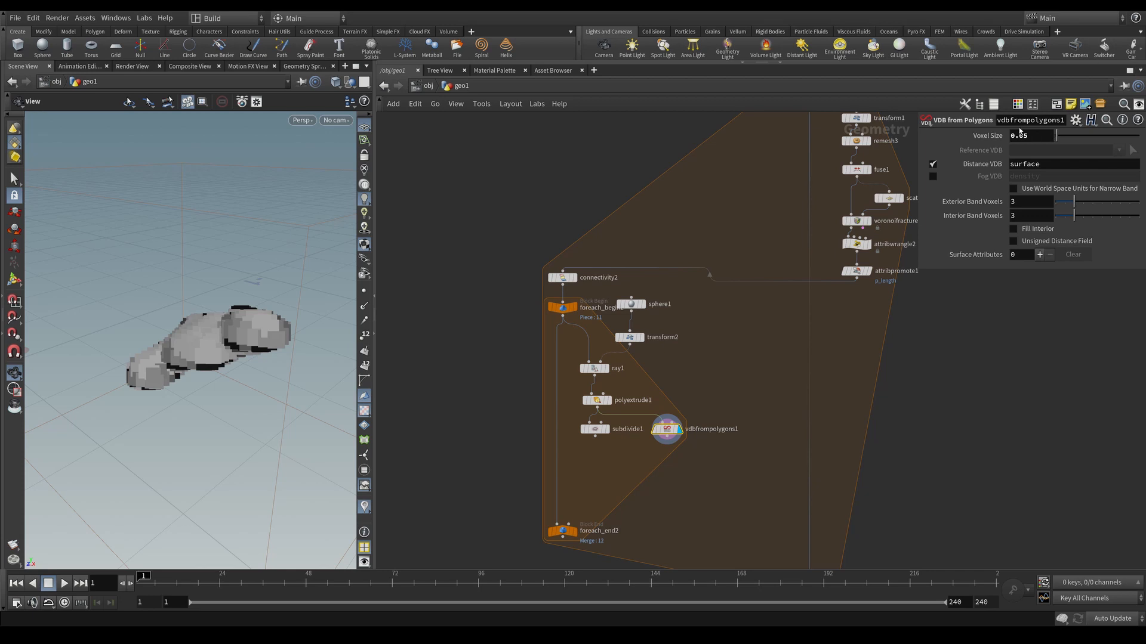
click(1034, 138)
key(BackSpace)
text(1)
key(Return)
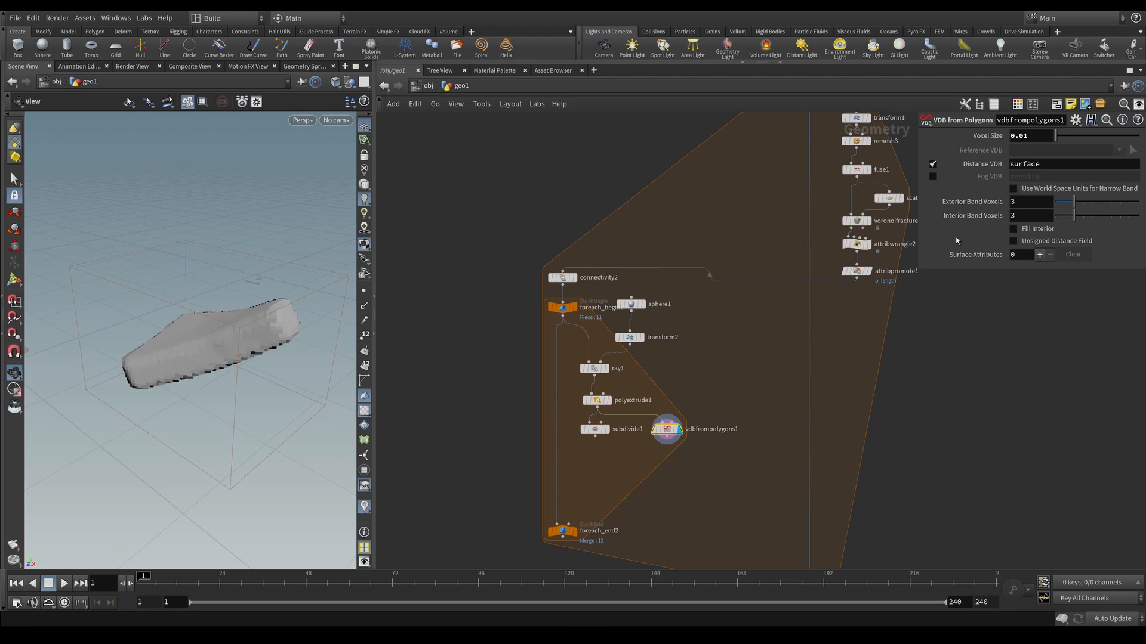
Add and display a VDB Smooth node below VDB from Polygons, with its Iterations set to 3.
drag(667, 437, 668, 467)
key(Tab)
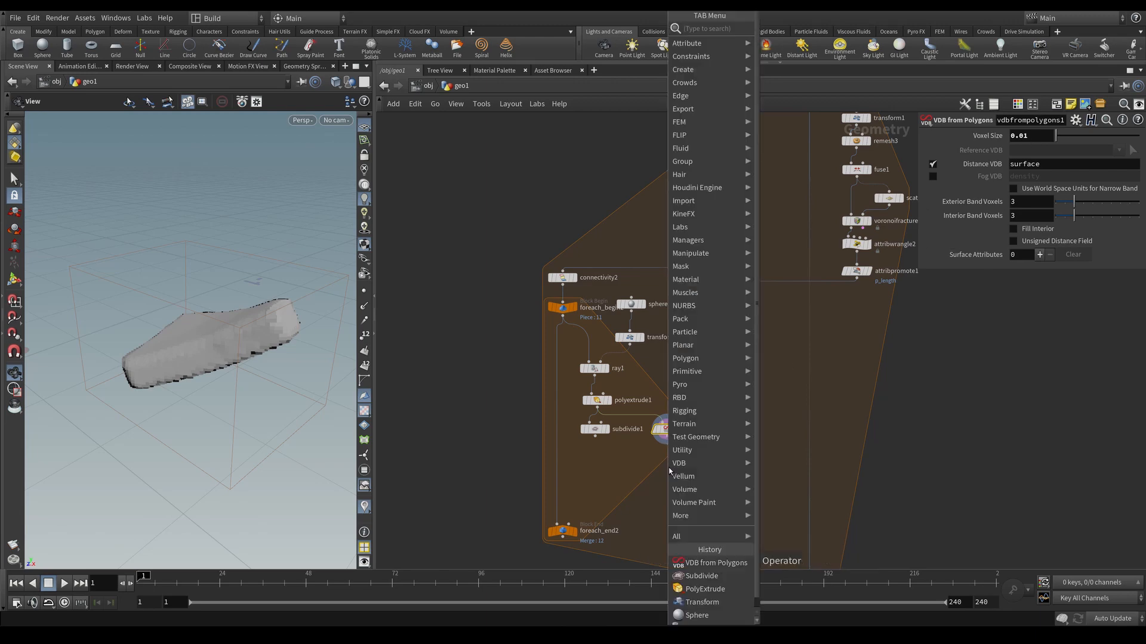
text(VDB SMOO)
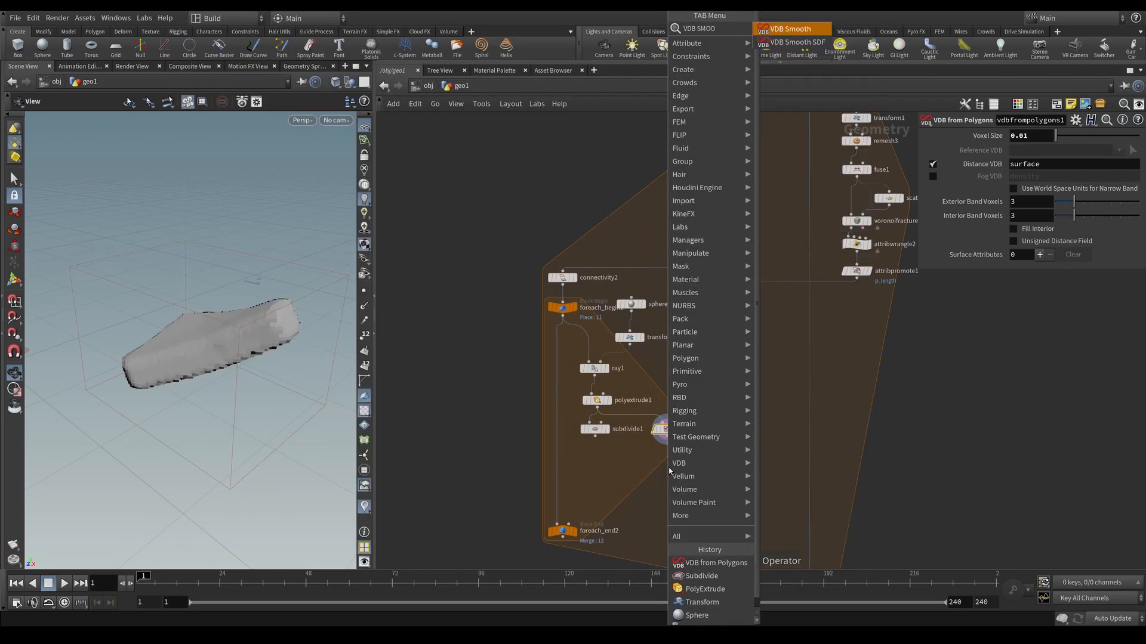
key(Return)
key(r)
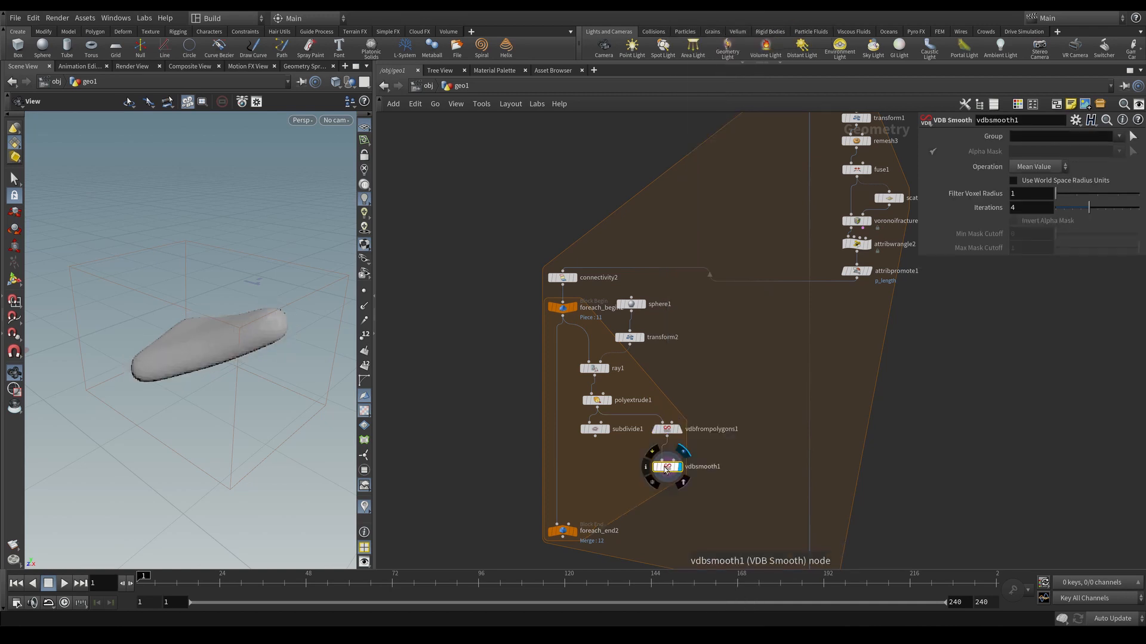
drag(671, 471, 667, 463)
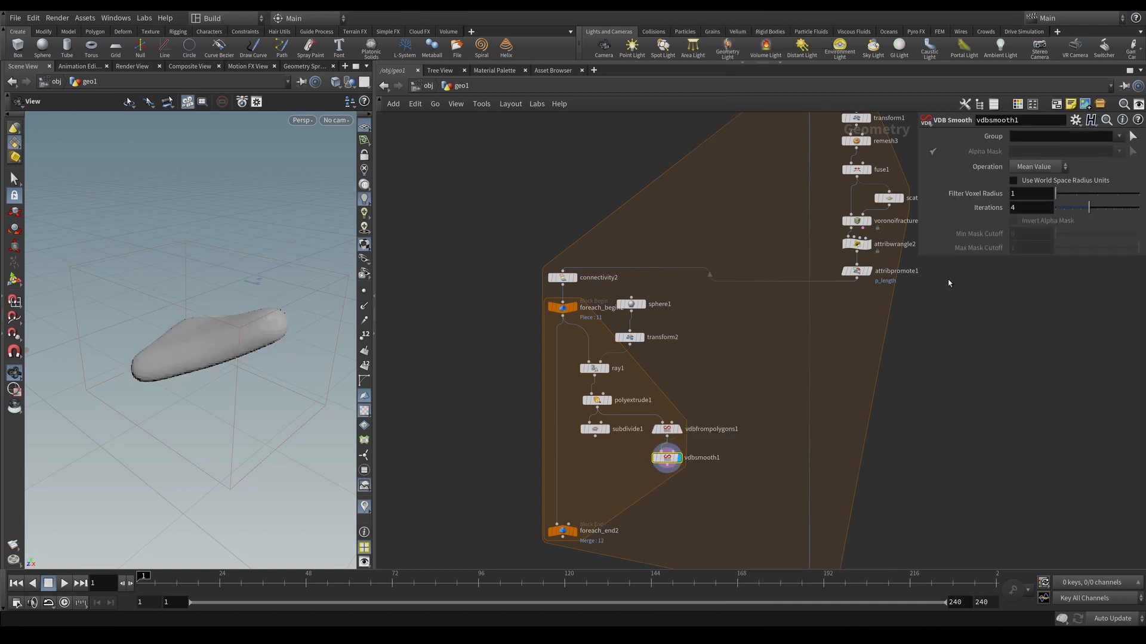
text(3)
key(Return)
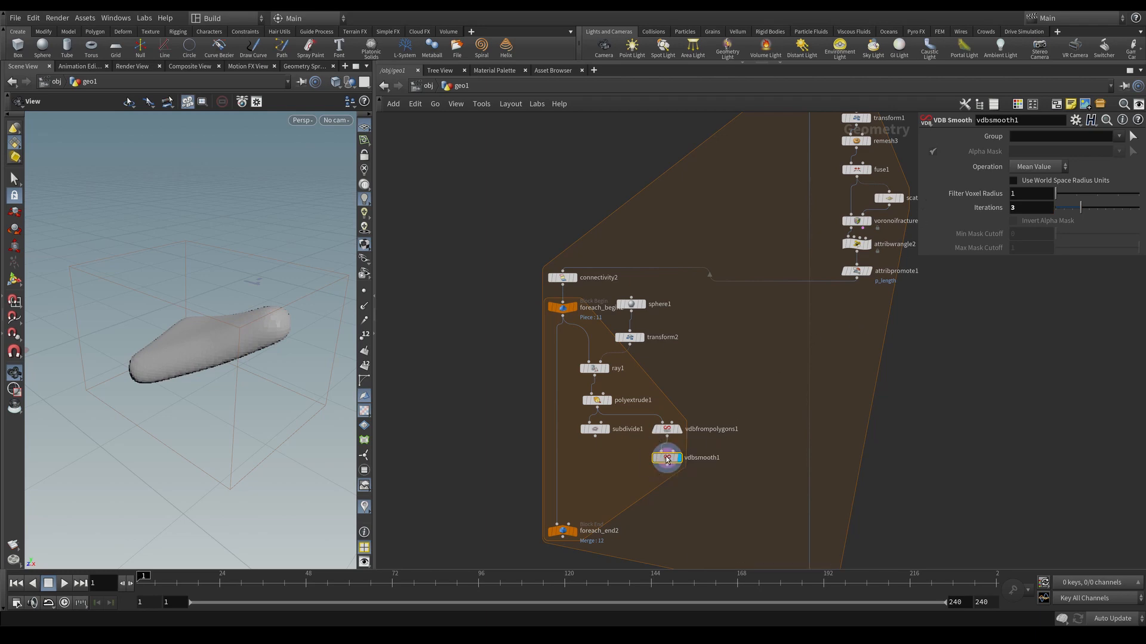
Add and display a Convert VDB node after the VDB Smooth node, with Convert To set to Polygons.
key(Tab)
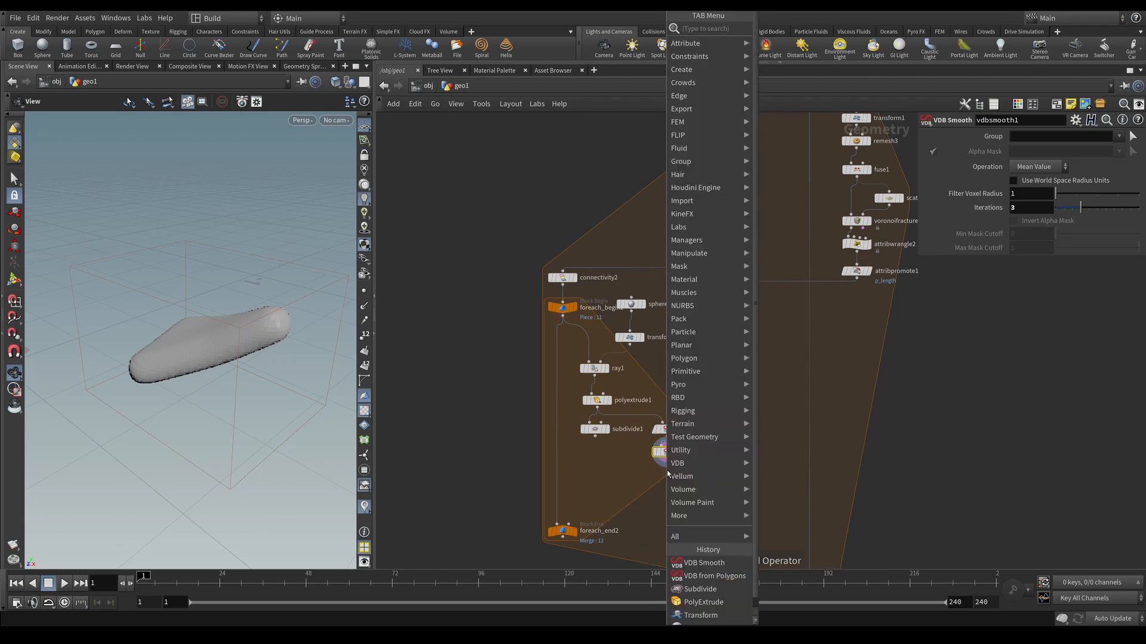
text(vdb convert)
key(Return)
key(Return)
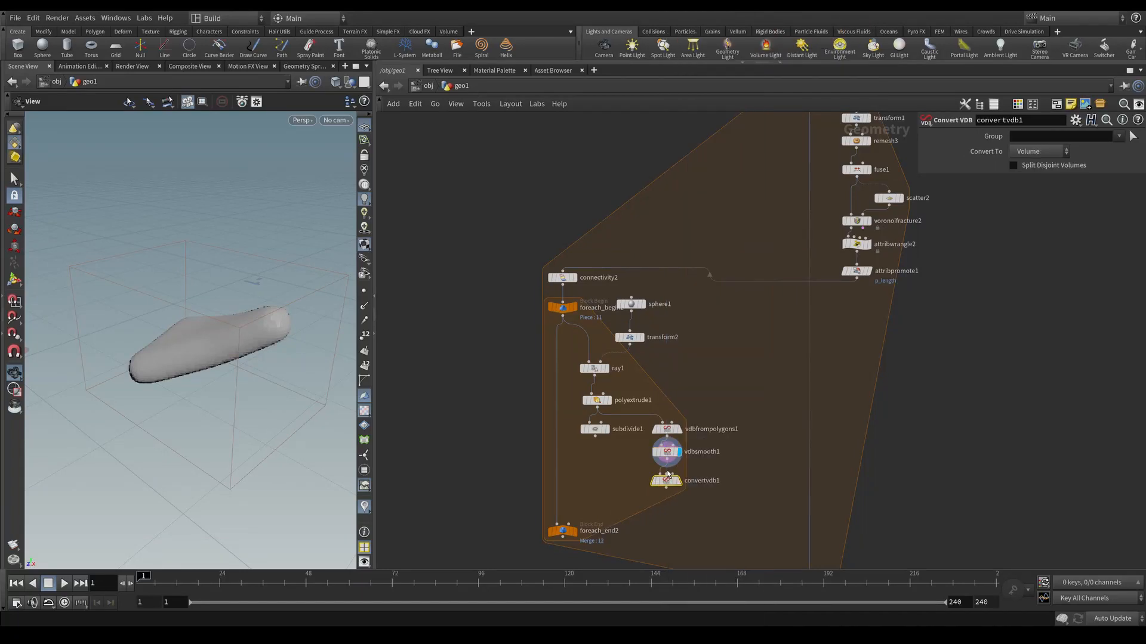
click(678, 480)
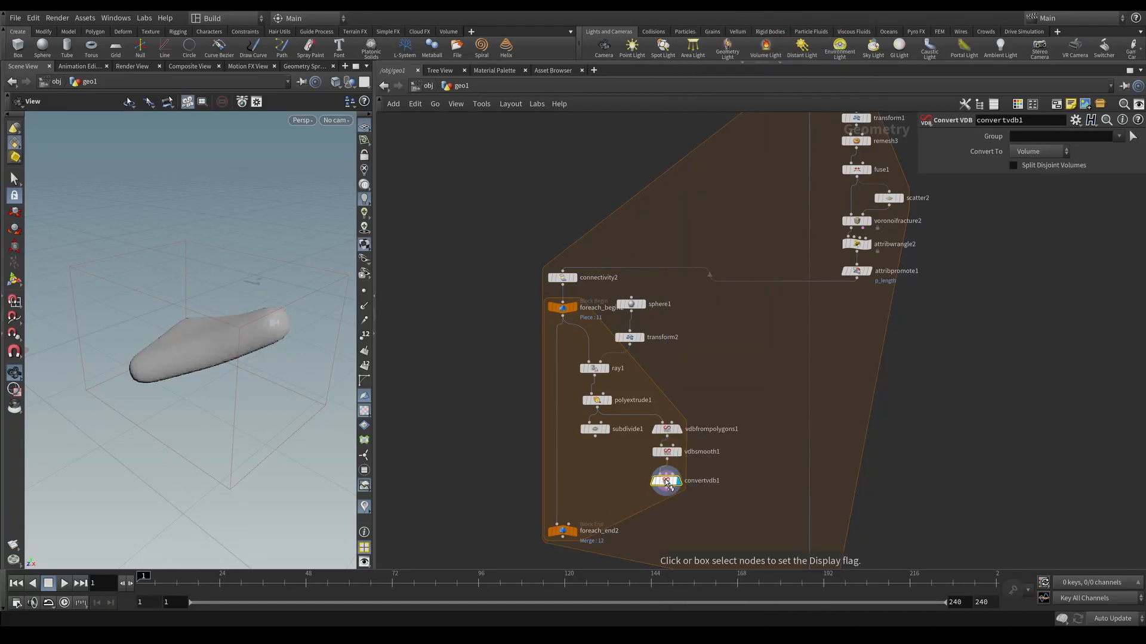
click(1032, 155)
click(1035, 175)
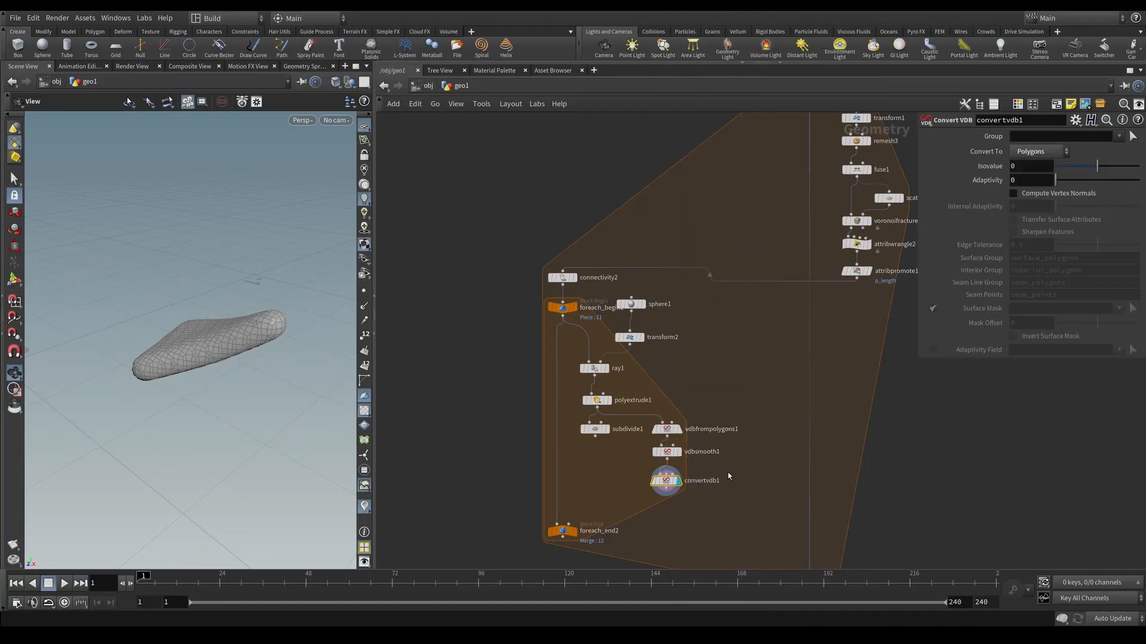
middle_drag(766, 471, 761, 436)
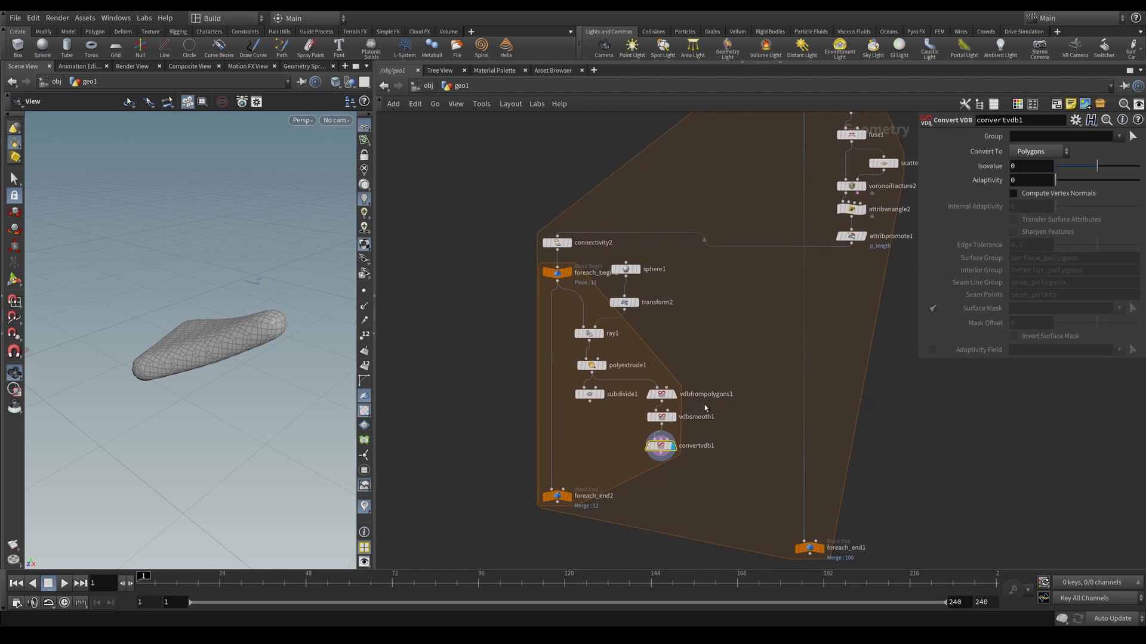
Move foreach_end2 down and add a second Ray node after subdivide1, with the Convert VDB output wired as its collision geometry.
drag(557, 496, 556, 548)
middle_drag(606, 463, 593, 399)
click(652, 416)
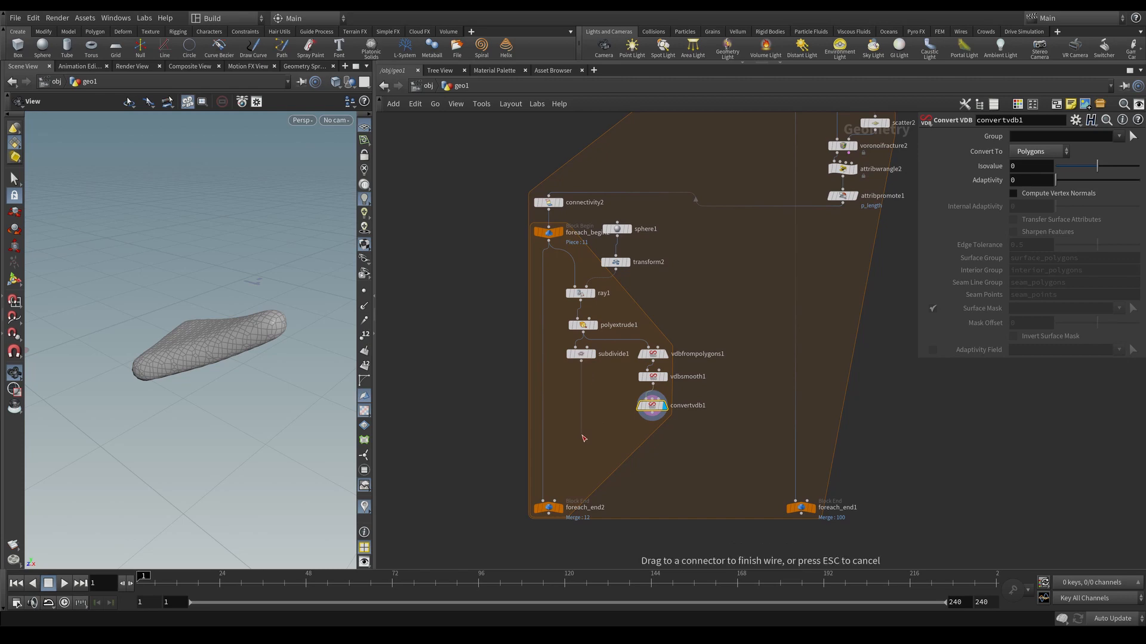
key(Tab)
text(RAY)
key(Return)
click(582, 436)
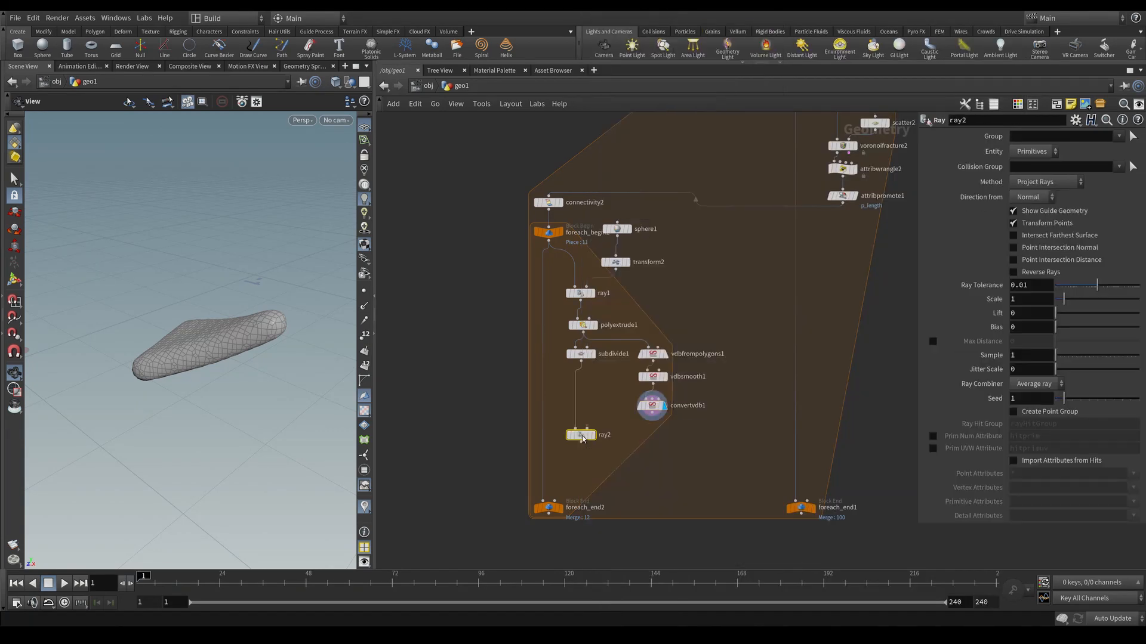
drag(583, 436, 582, 452)
drag(652, 420, 588, 444)
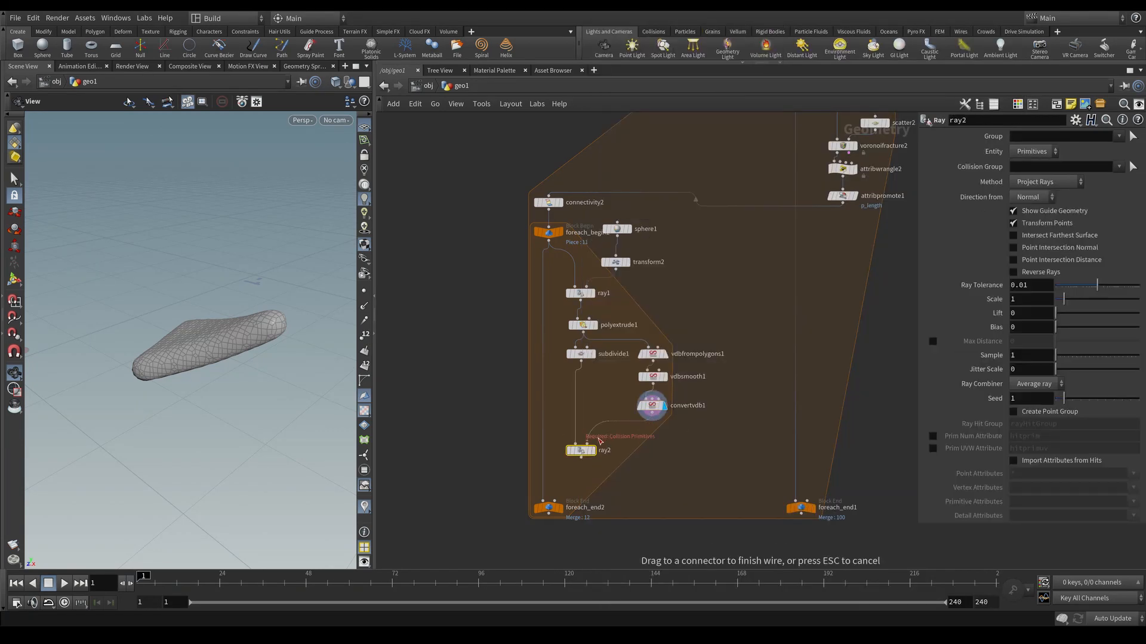
Compare the subdivided and VDB-converted shapes, then display ray2 with its Method set to Minimum Distance.
click(594, 355)
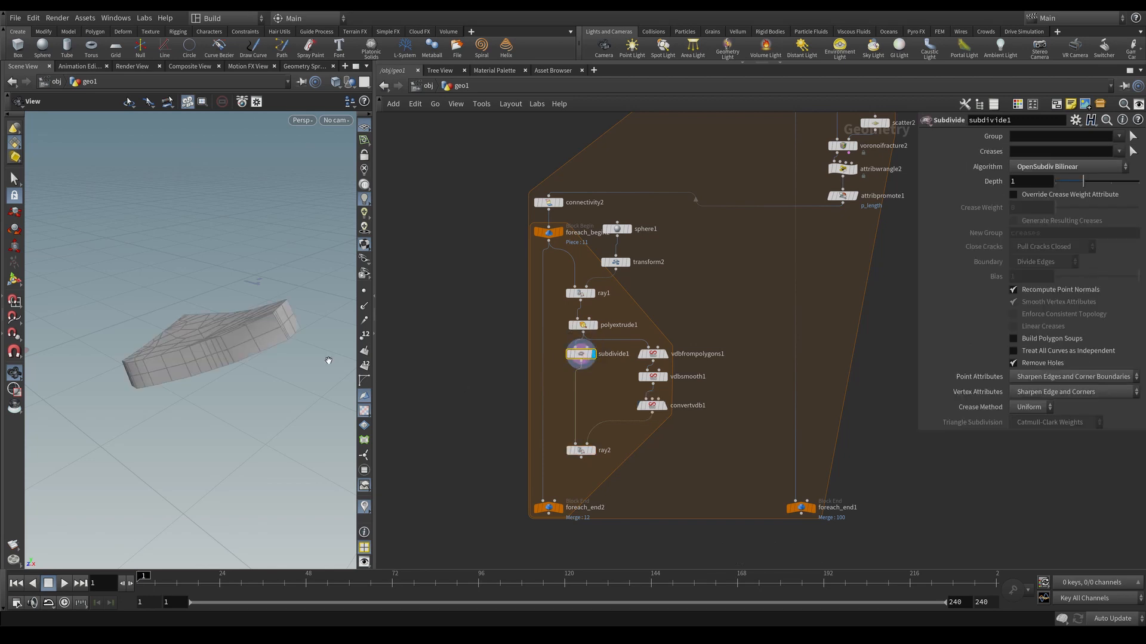
click(664, 406)
drag(209, 341, 234, 338)
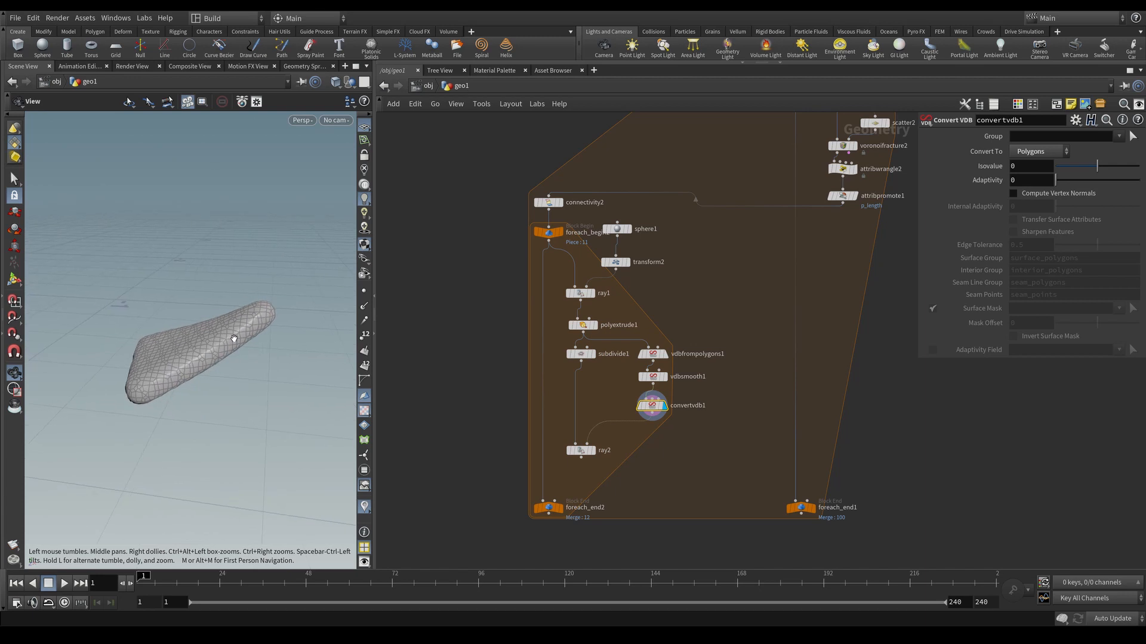
click(592, 452)
click(583, 451)
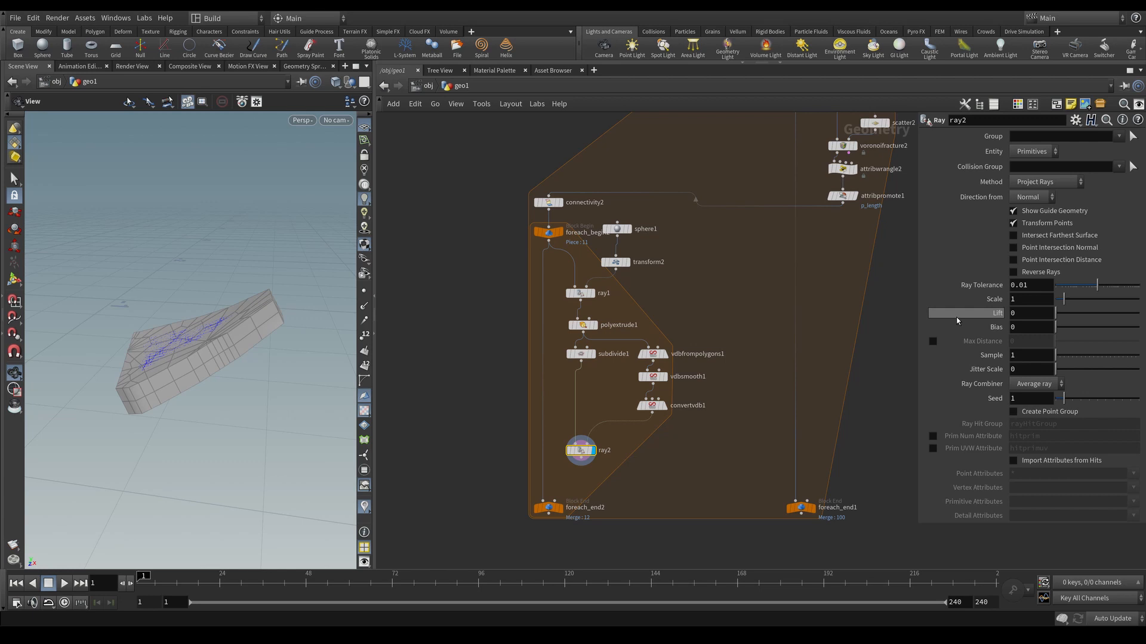
click(1047, 183)
click(1049, 198)
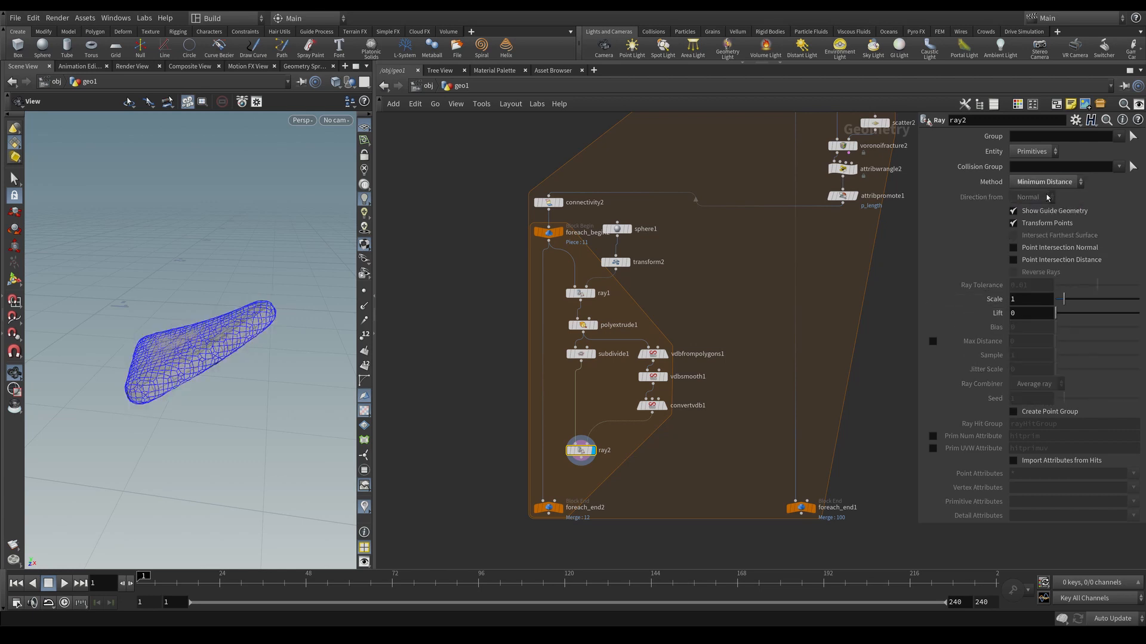
drag(257, 349, 225, 360)
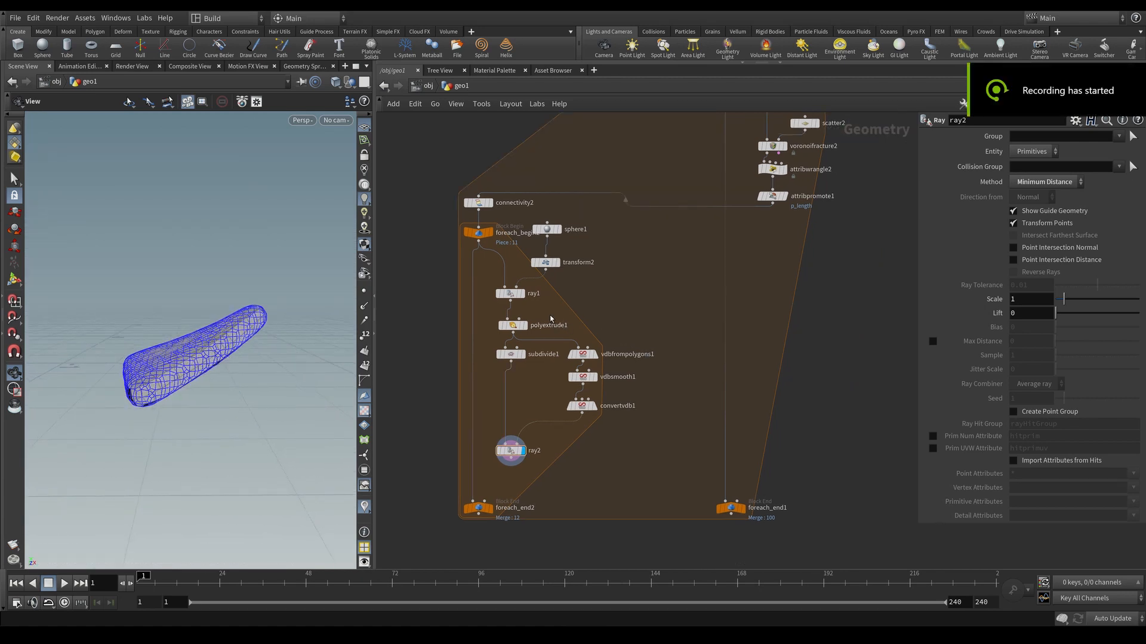
Create reference copies of polyextrude1 and subdivide1 and place them beside the VDB branch.
drag(552, 314, 513, 357)
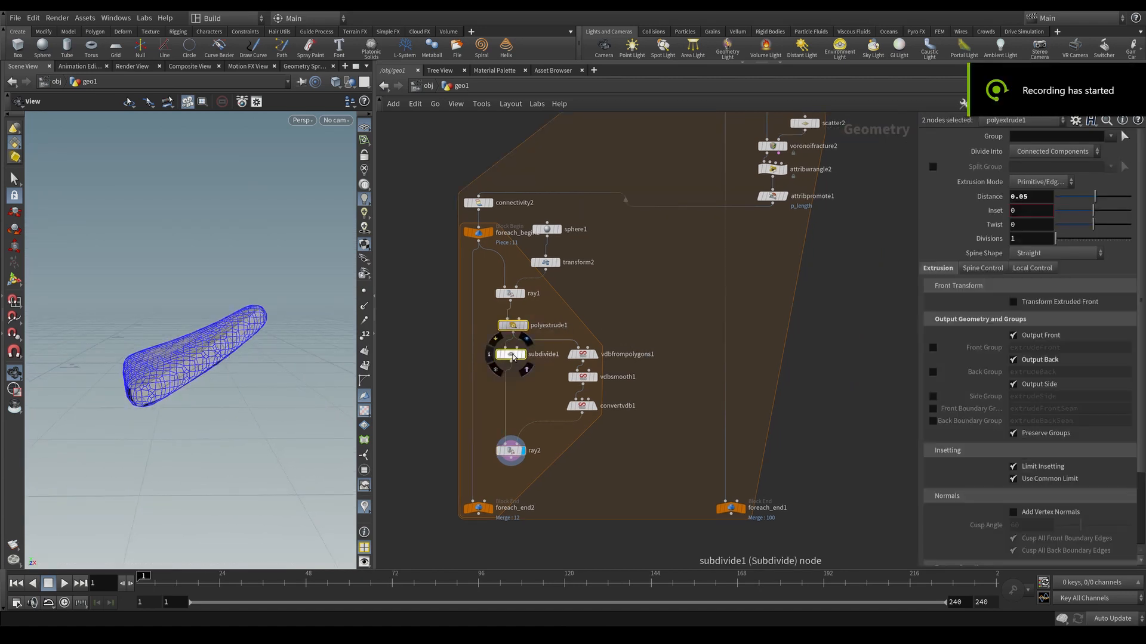
right_click(513, 356)
mouse_move(529, 374)
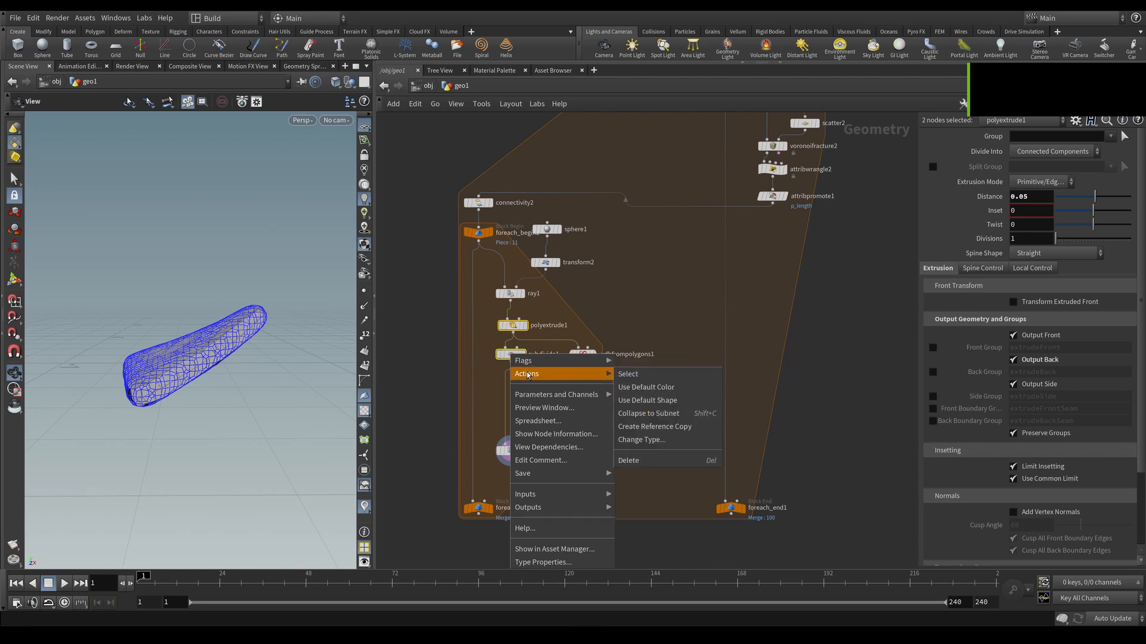
click(667, 427)
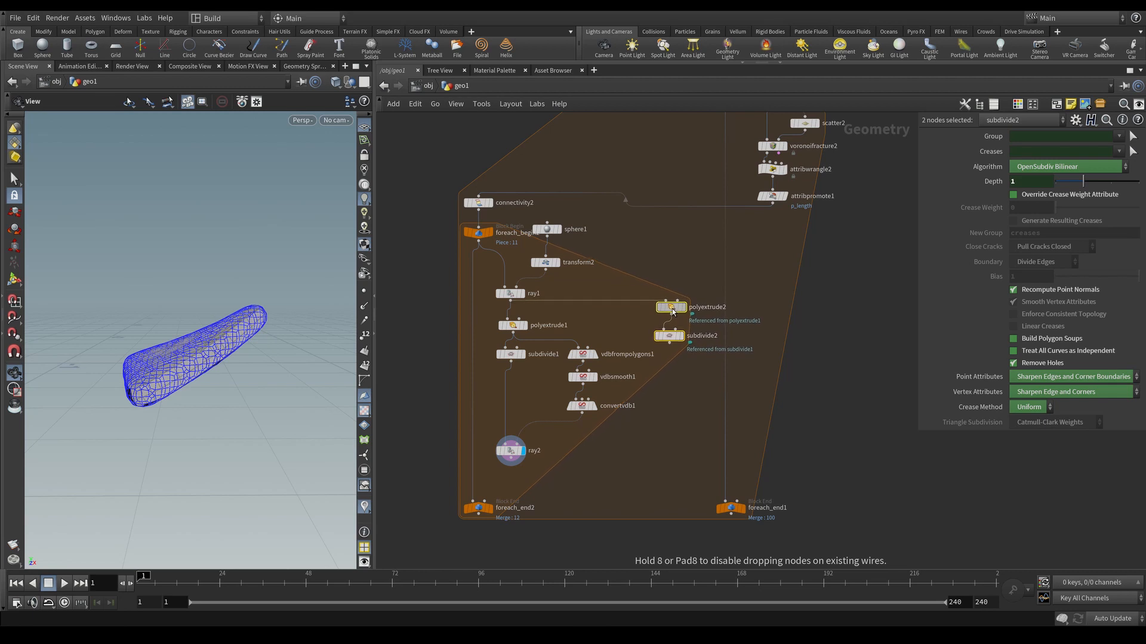
click(666, 309)
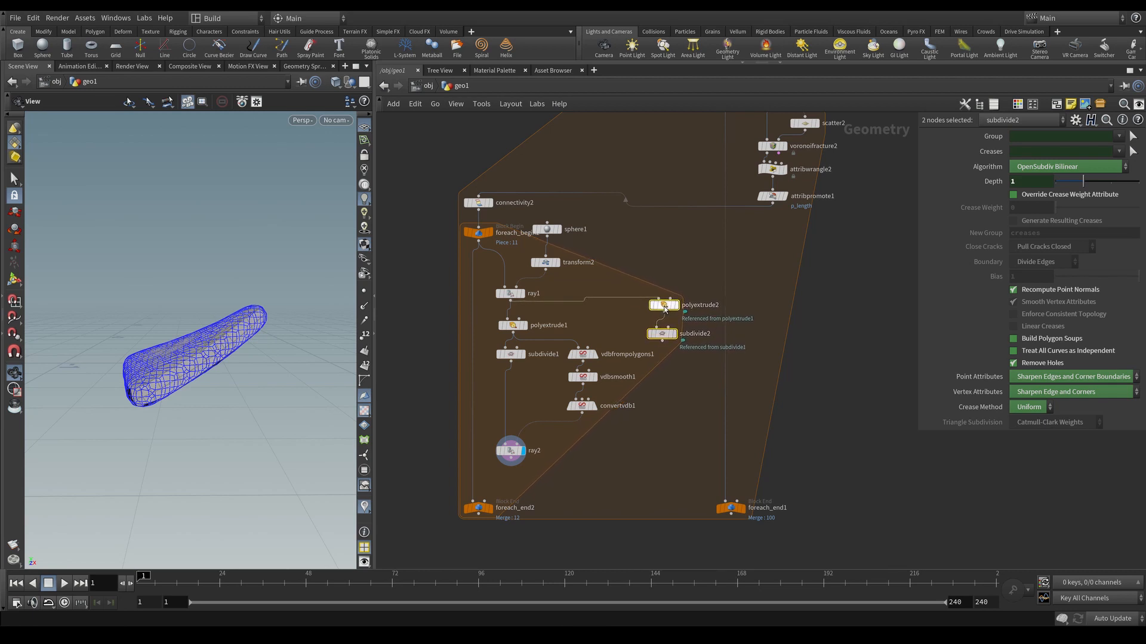
Feed polyextrude2 directly from the inner loop's begin node instead of ray1, and display subdivide2 aligned beneath it.
click(480, 241)
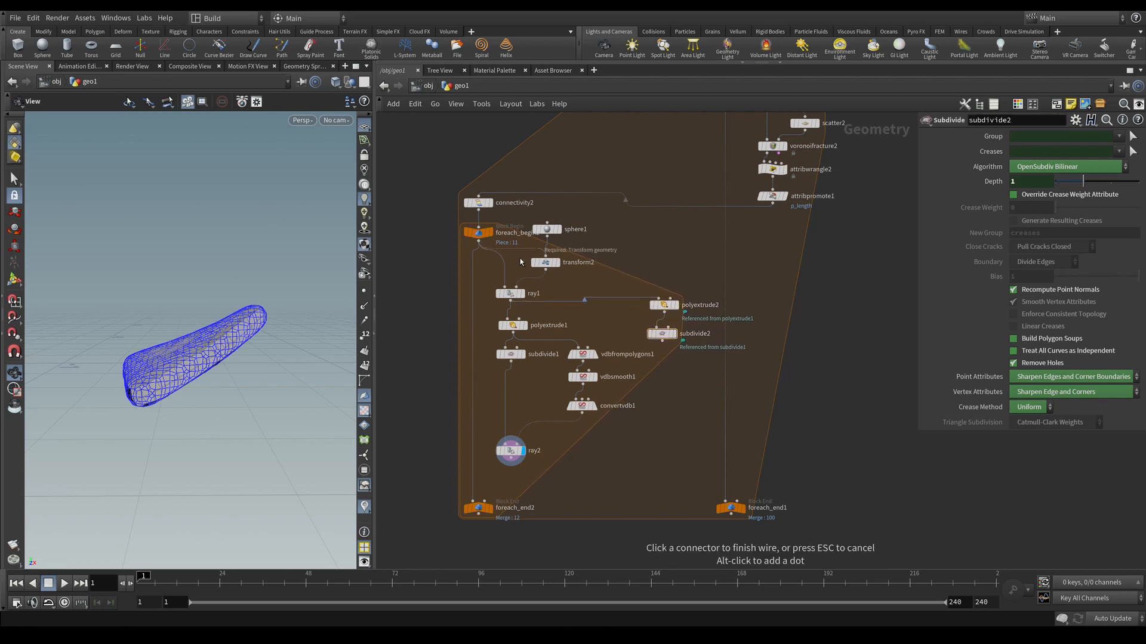
click(657, 299)
click(675, 334)
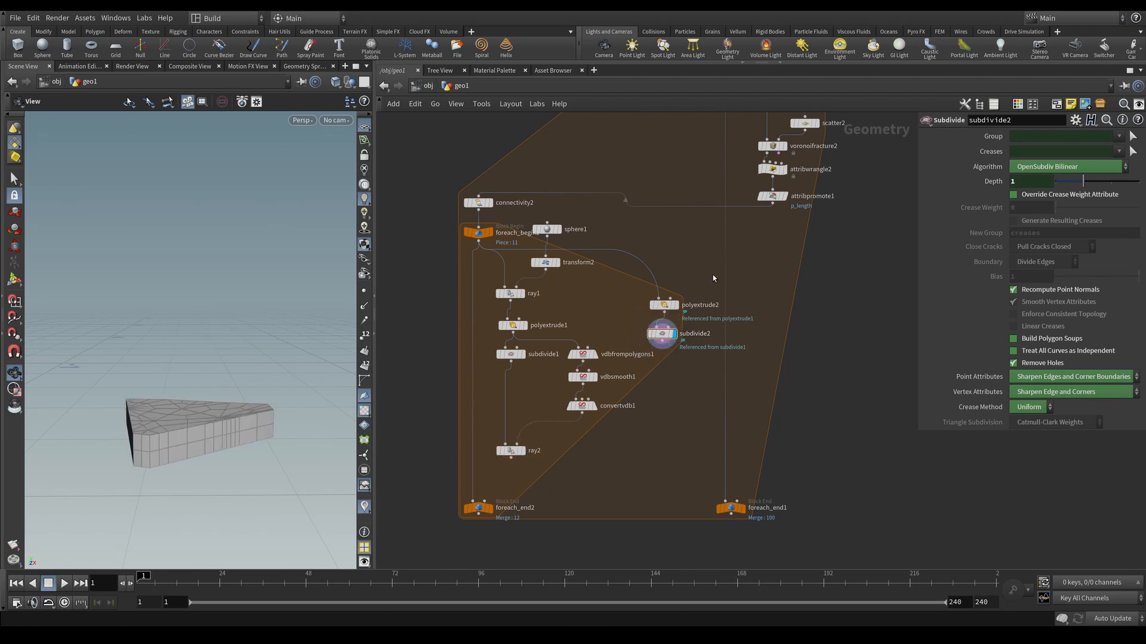
drag(664, 335, 666, 330)
drag(693, 279, 667, 334)
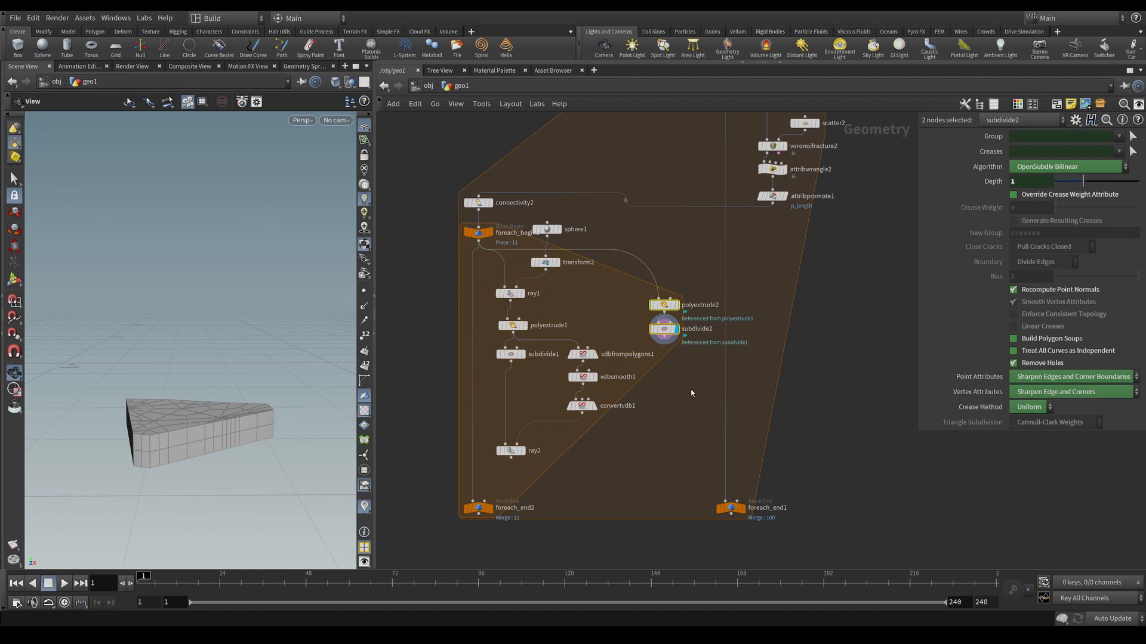
Add and display a Normal node below subdivide2, leaving its default settings.
middle_drag(702, 401, 698, 383)
click(663, 311)
key(Tab)
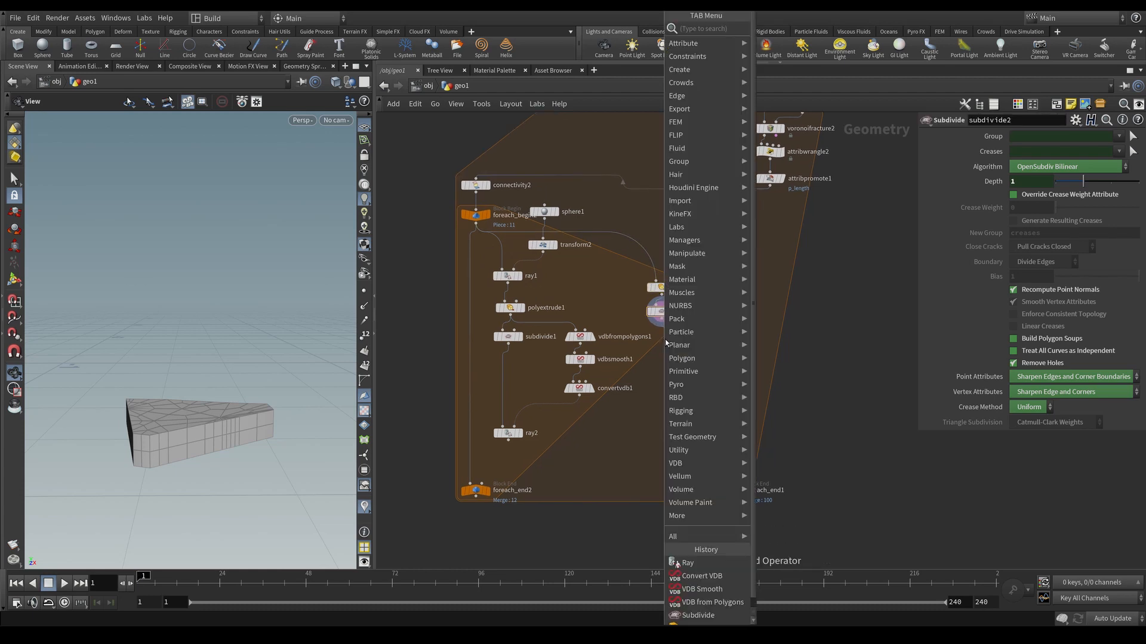
text(nor)
key(Return)
click(666, 340)
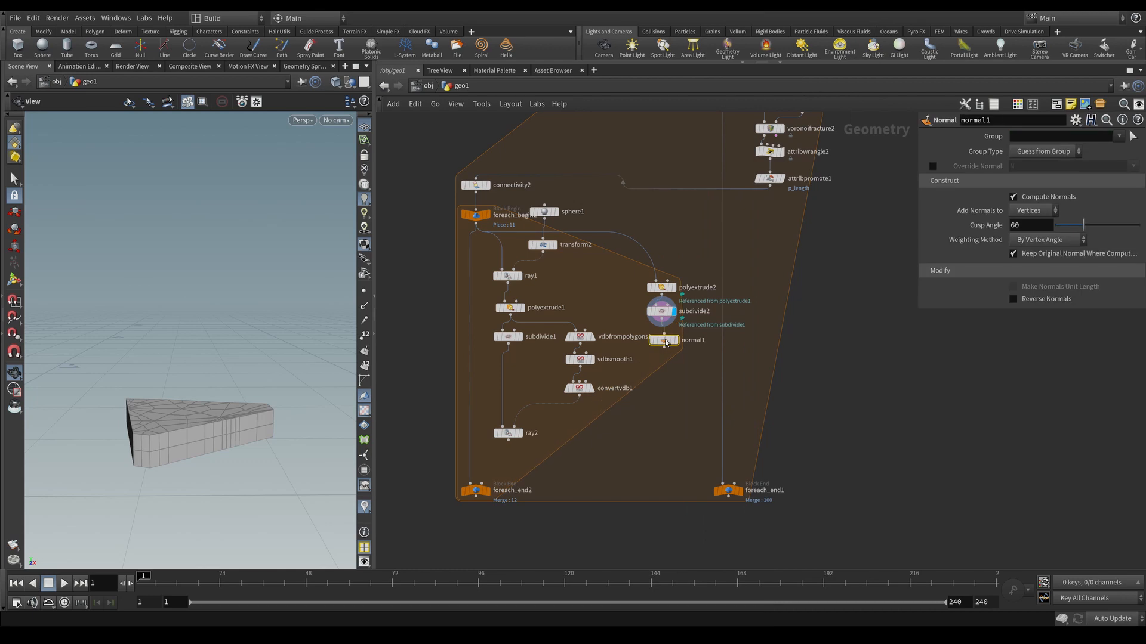
key(r)
click(665, 341)
drag(666, 343, 661, 338)
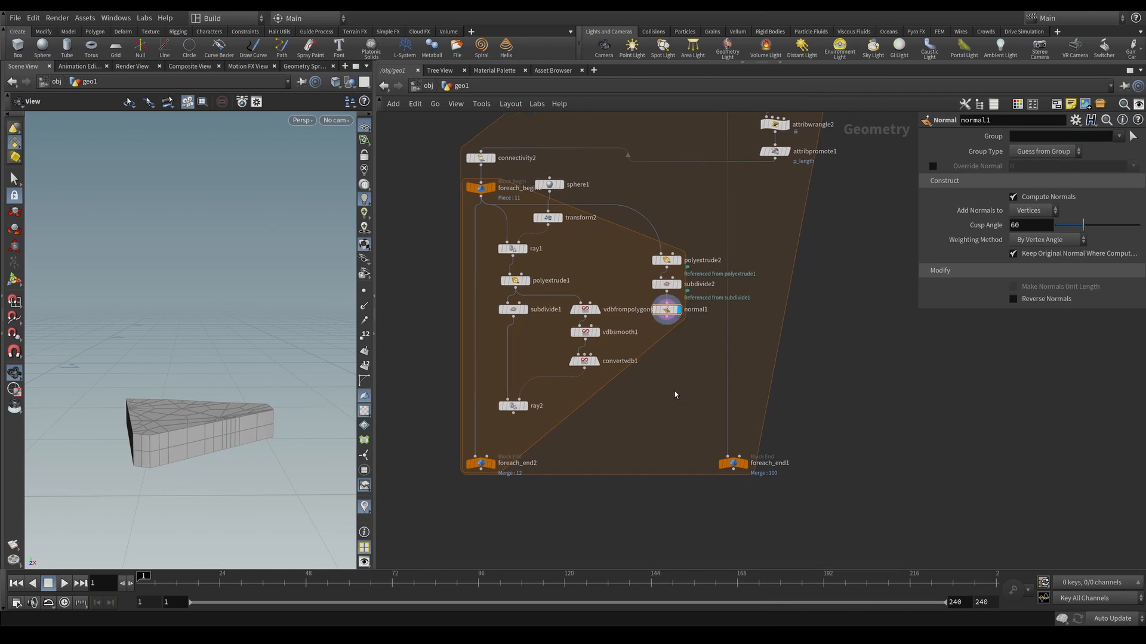
Add and display an Attribute Wrangle with normal1 wired to its first input and ray2 to its second.
key(Tab)
text(wrang)
key(Return)
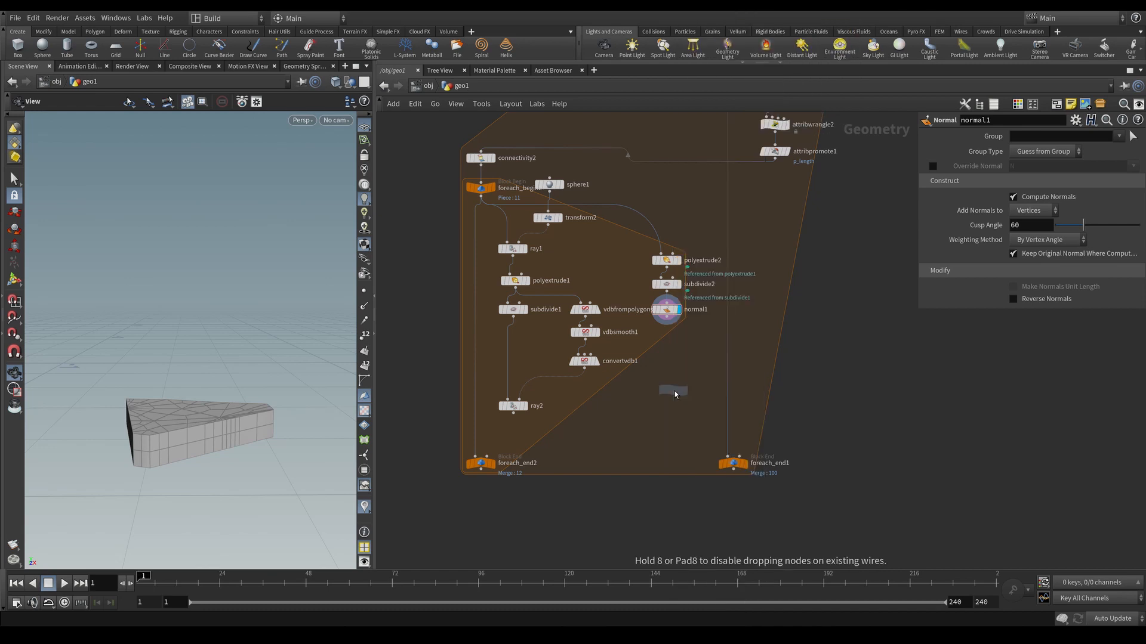
click(675, 392)
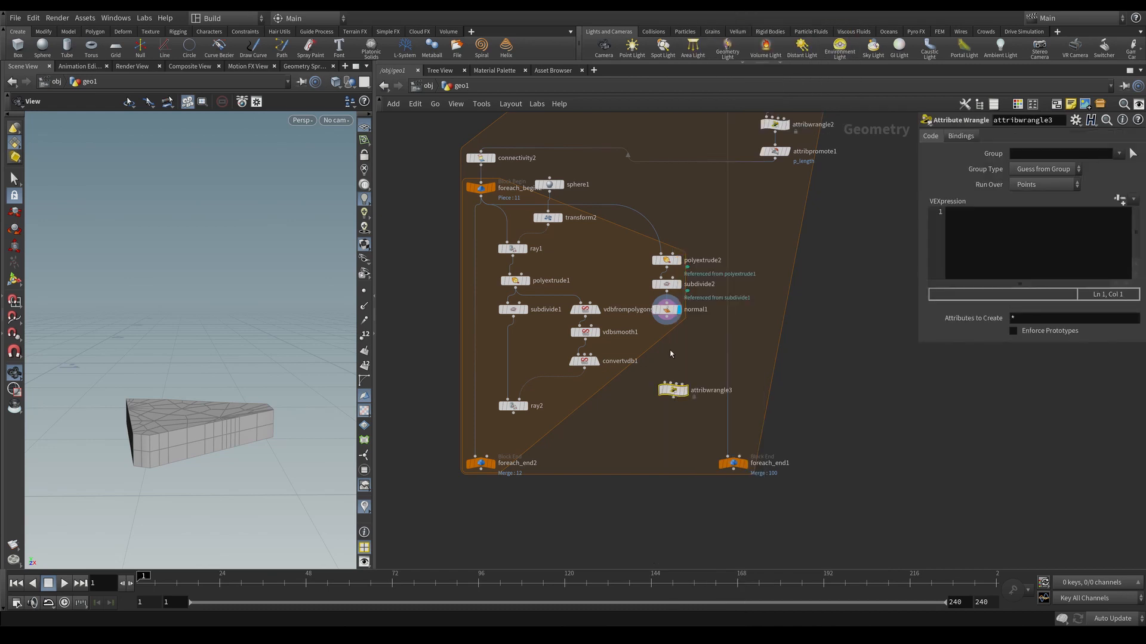
click(668, 320)
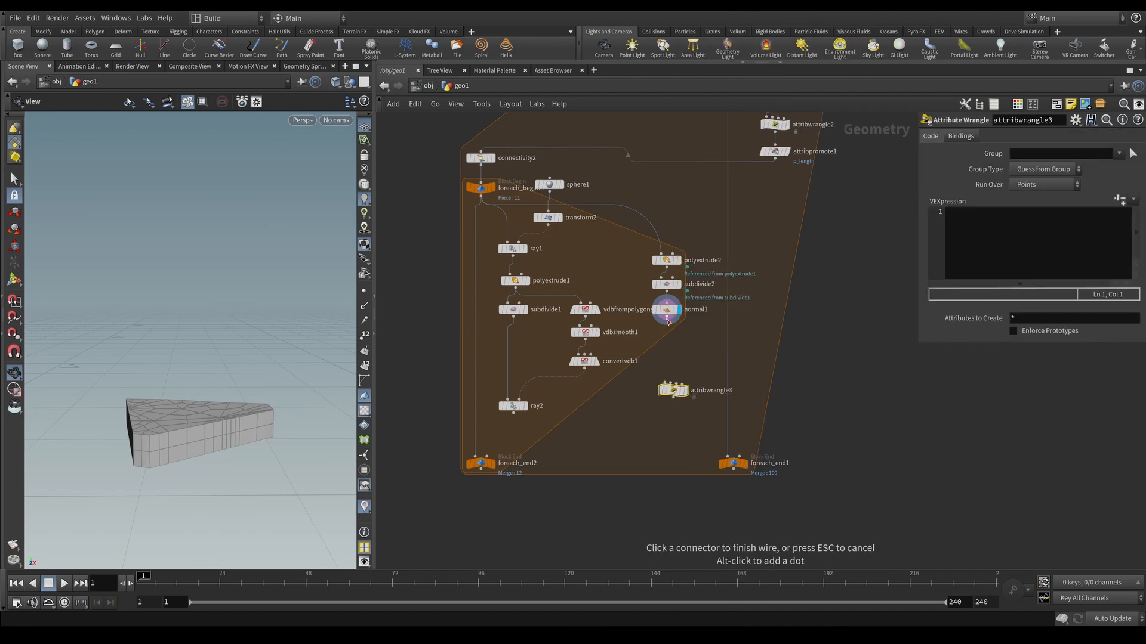
click(673, 384)
drag(673, 390, 666, 448)
click(513, 412)
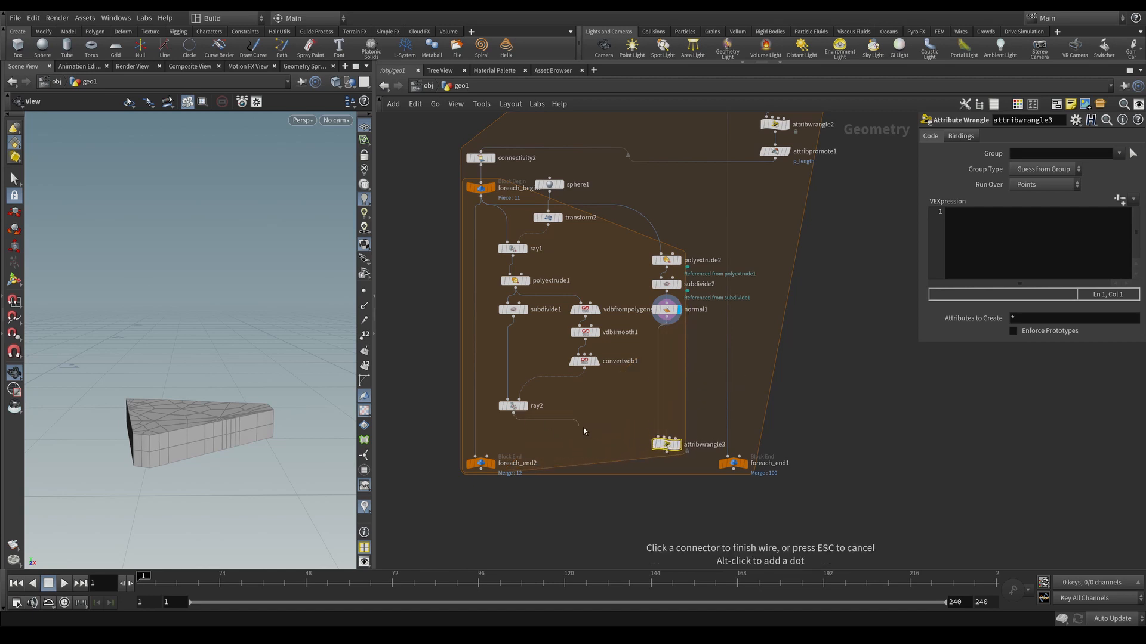
click(656, 440)
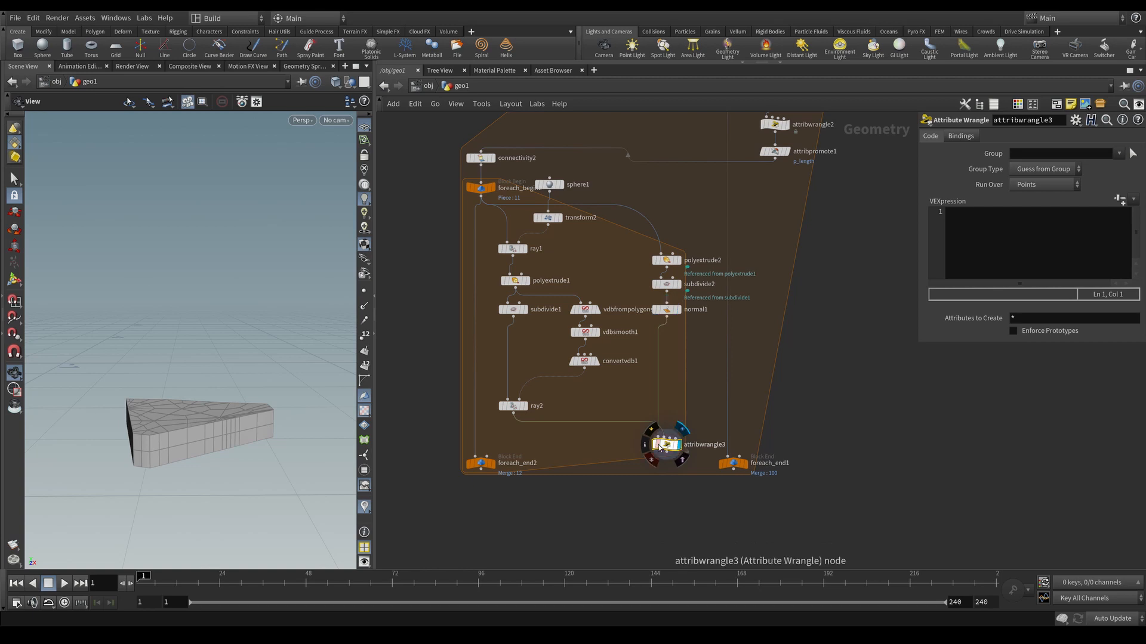
click(1002, 252)
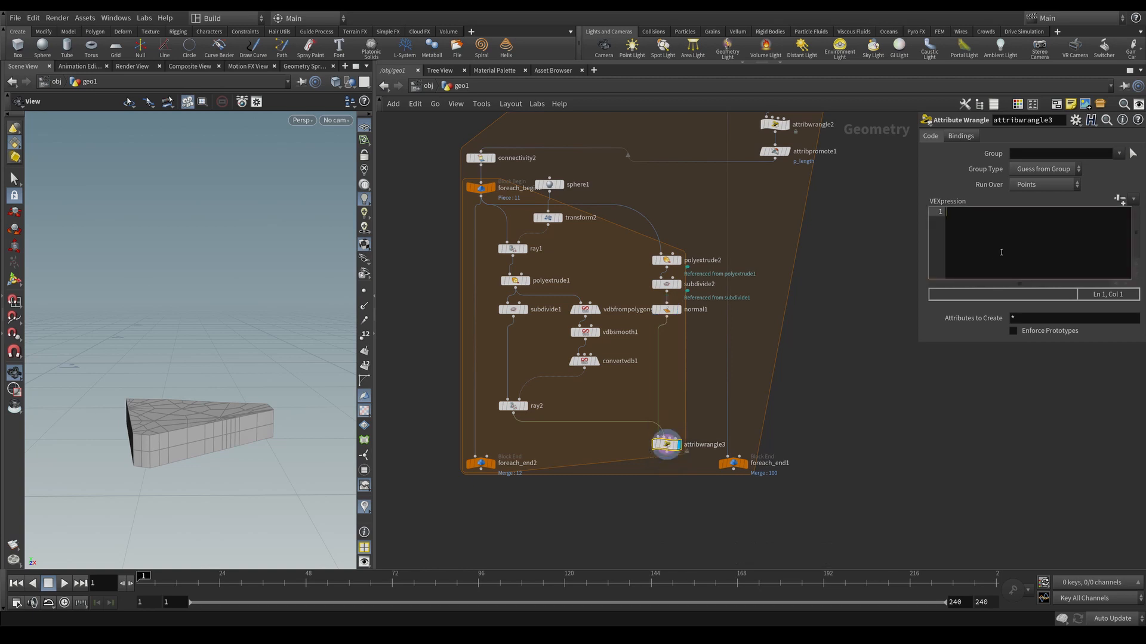
text(v@pos_transformed =)
text(poin)
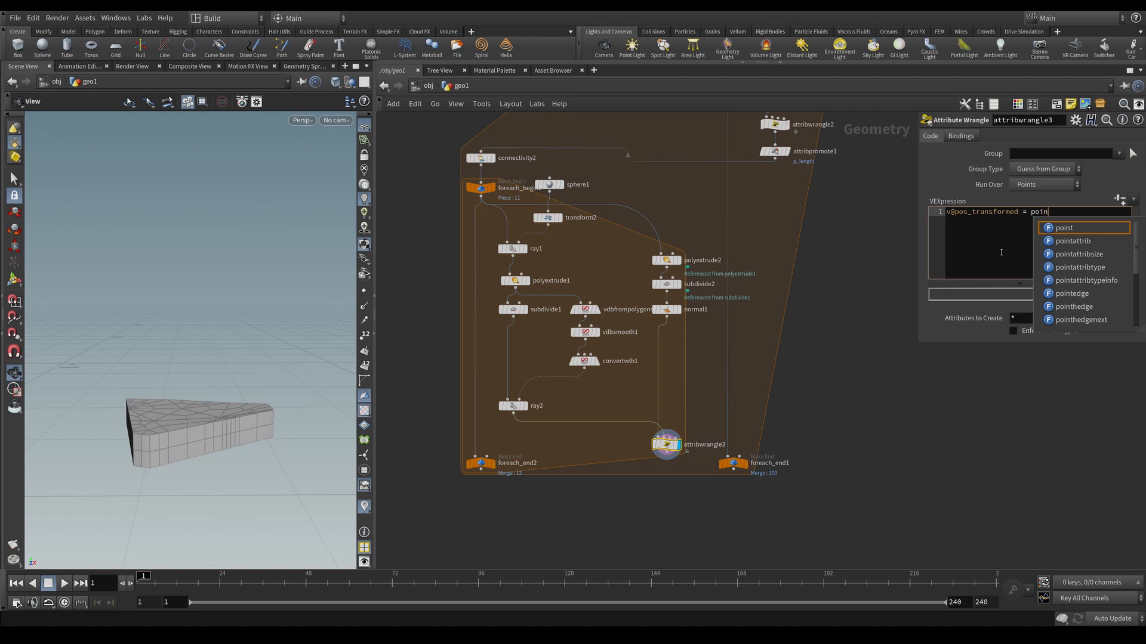
text(t(1)
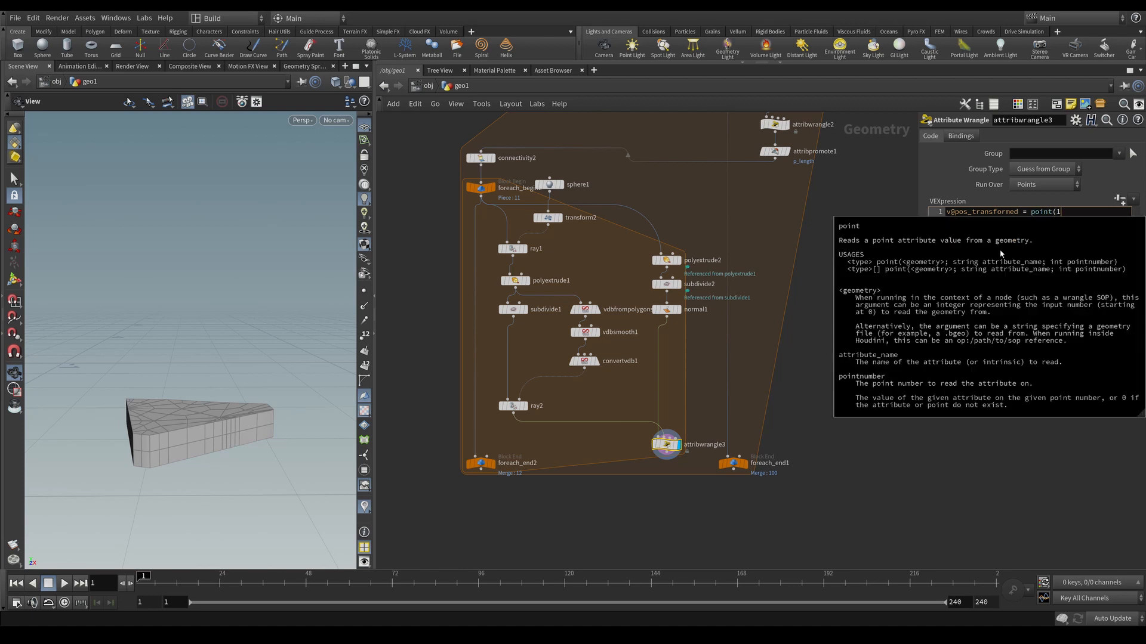
key(Escape)
text(, ")
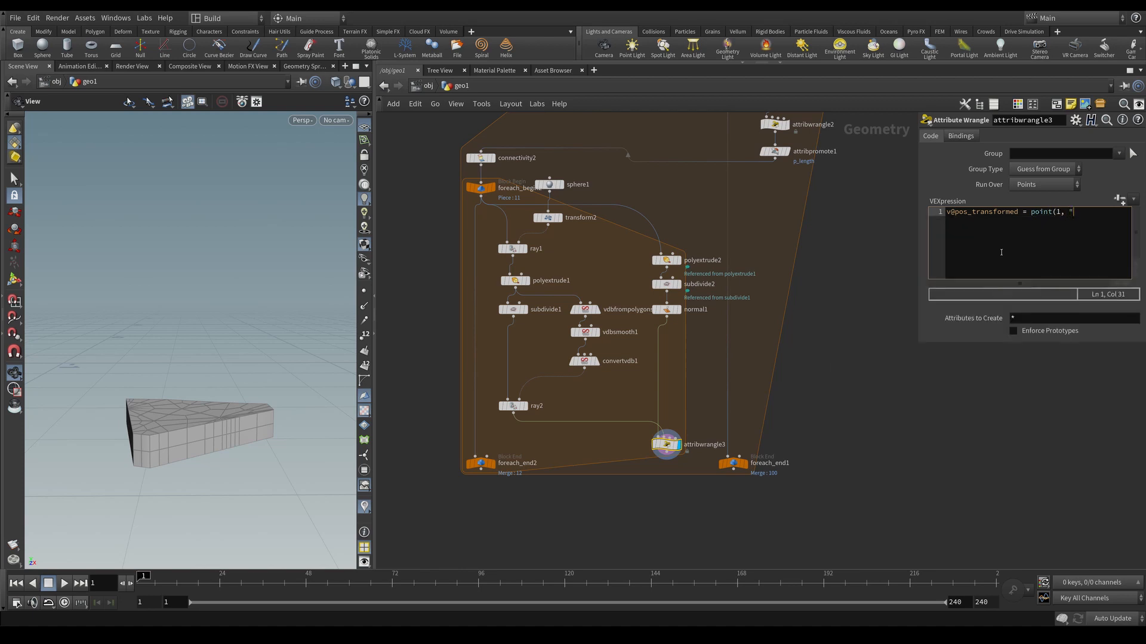
key(Caps_Lock)
text(P", )
text(@)
key(Caps_Lock)
text(ptn)
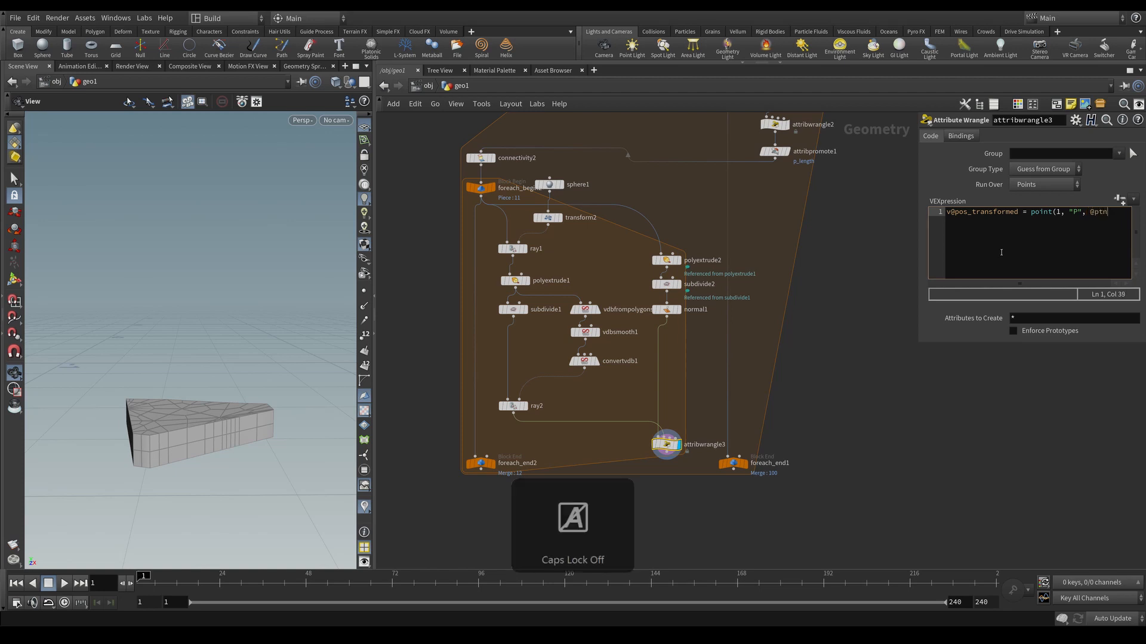
text(um);)
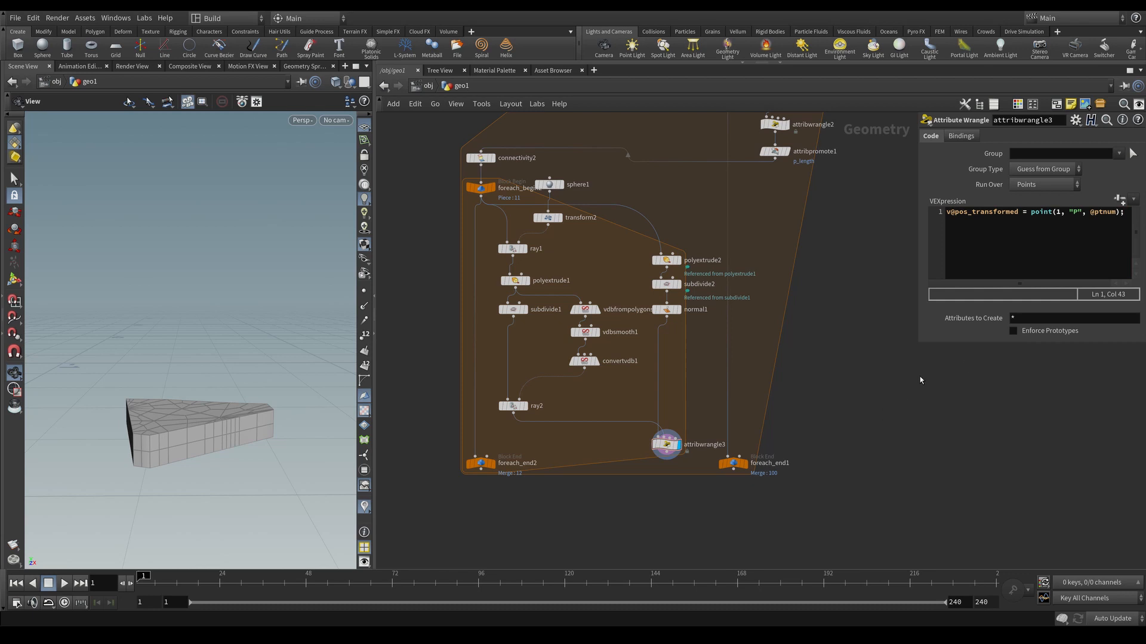
Move the outer loop's end node, foreach_end1, further down to make room below attribwrangle3.
middle_drag(712, 408, 710, 338)
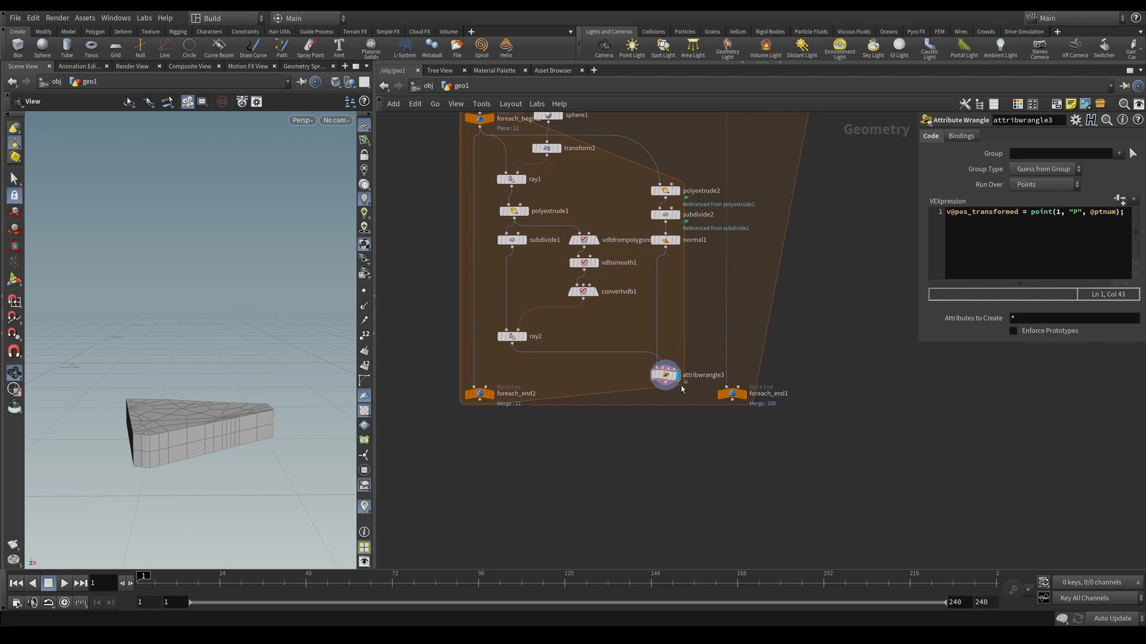
drag(737, 398, 737, 464)
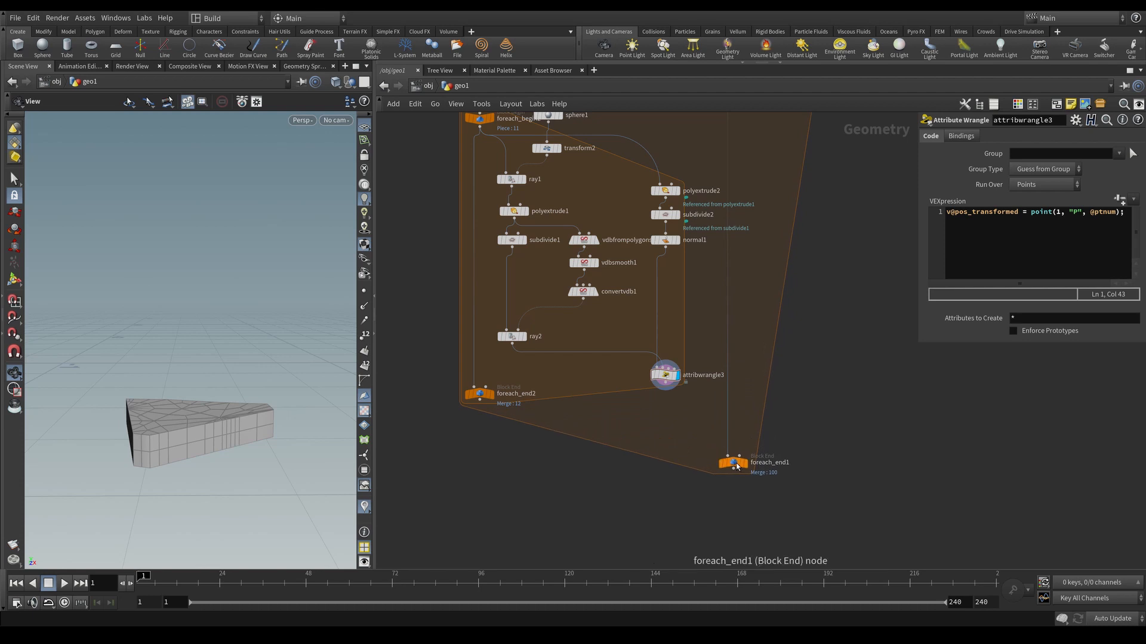
middle_drag(737, 465, 718, 382)
drag(718, 382, 719, 460)
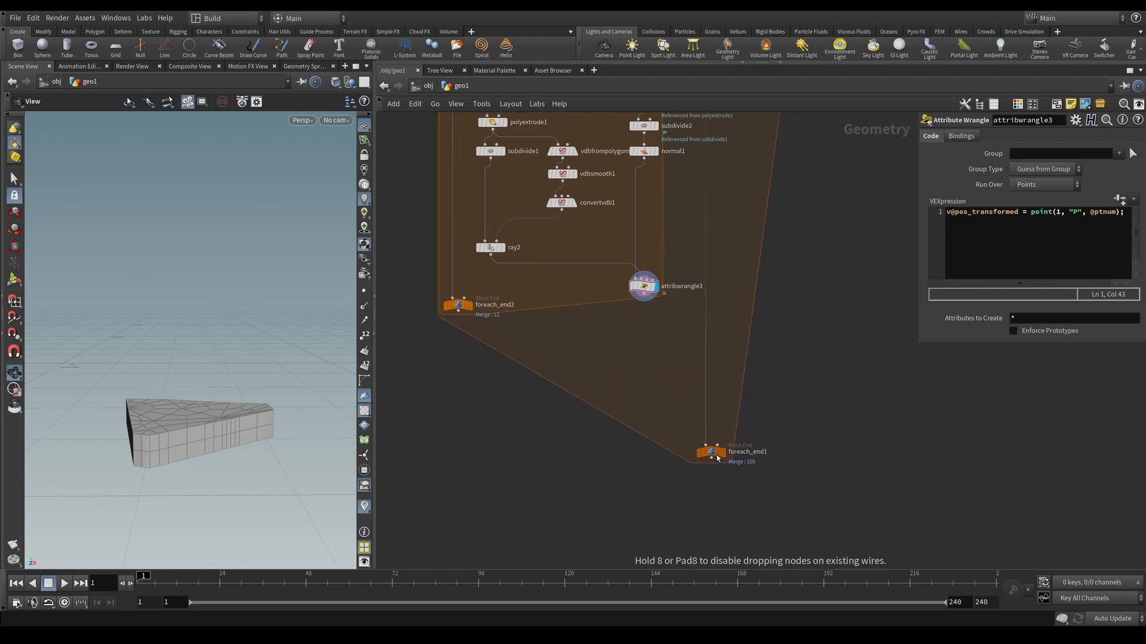
Add and display another Attribute Wrangle below attribwrangle3 and open its VEXpression for editing.
key(Tab)
text(wrangle)
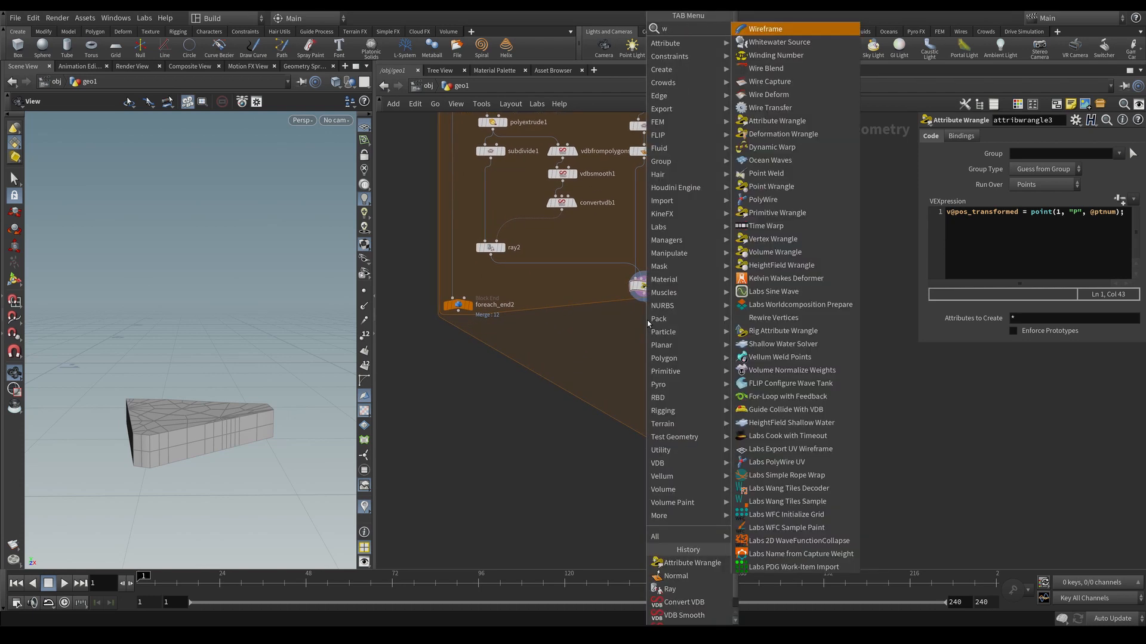
key(Return)
click(647, 321)
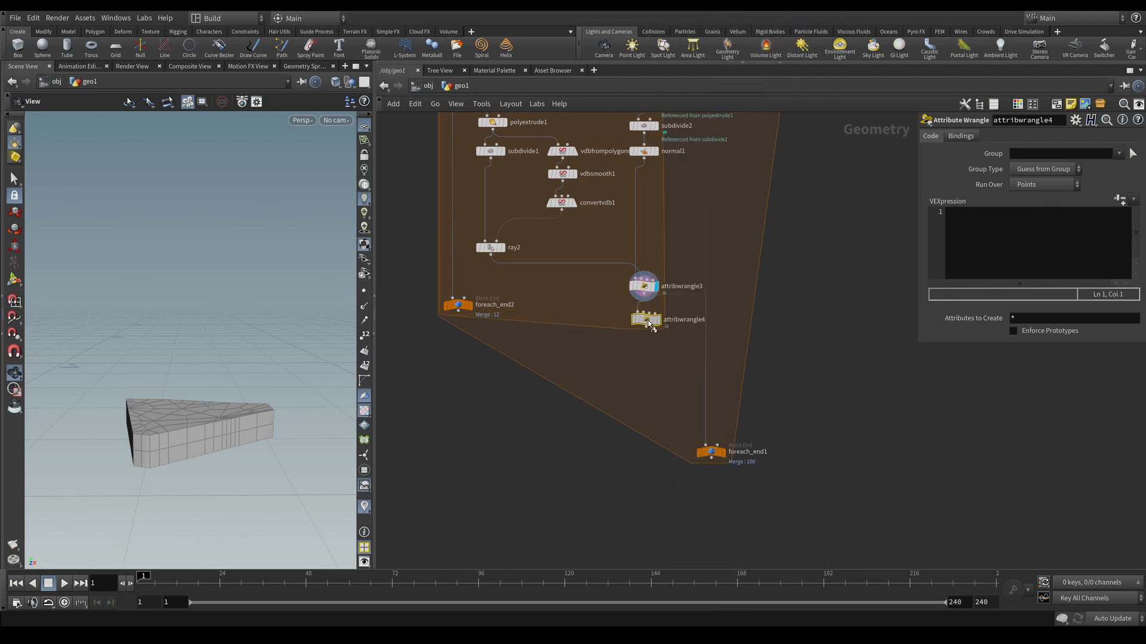
click(1004, 252)
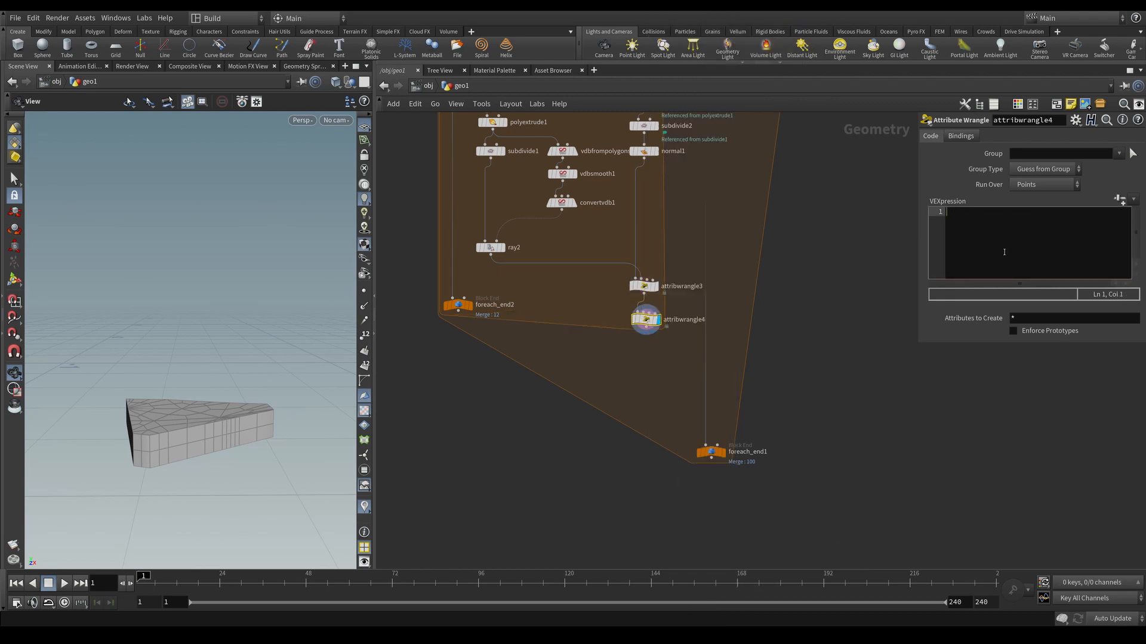
Begin attribwrangle4's VEXpression with v@P +=.
text(v@)
key(Caps_Lock)
text(P )
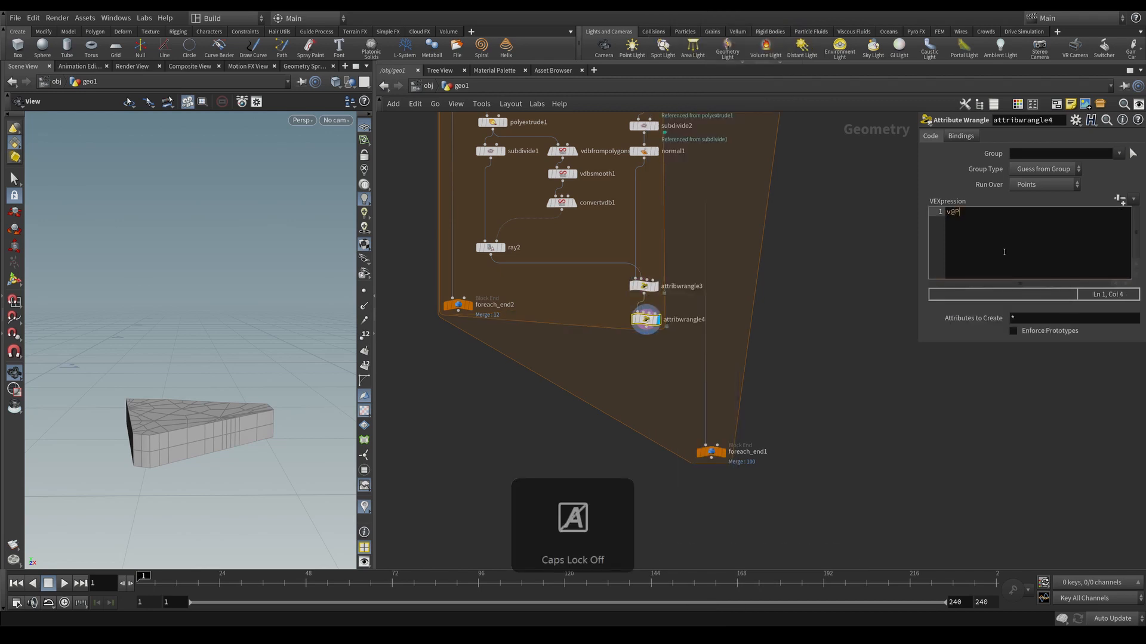
text(+=)
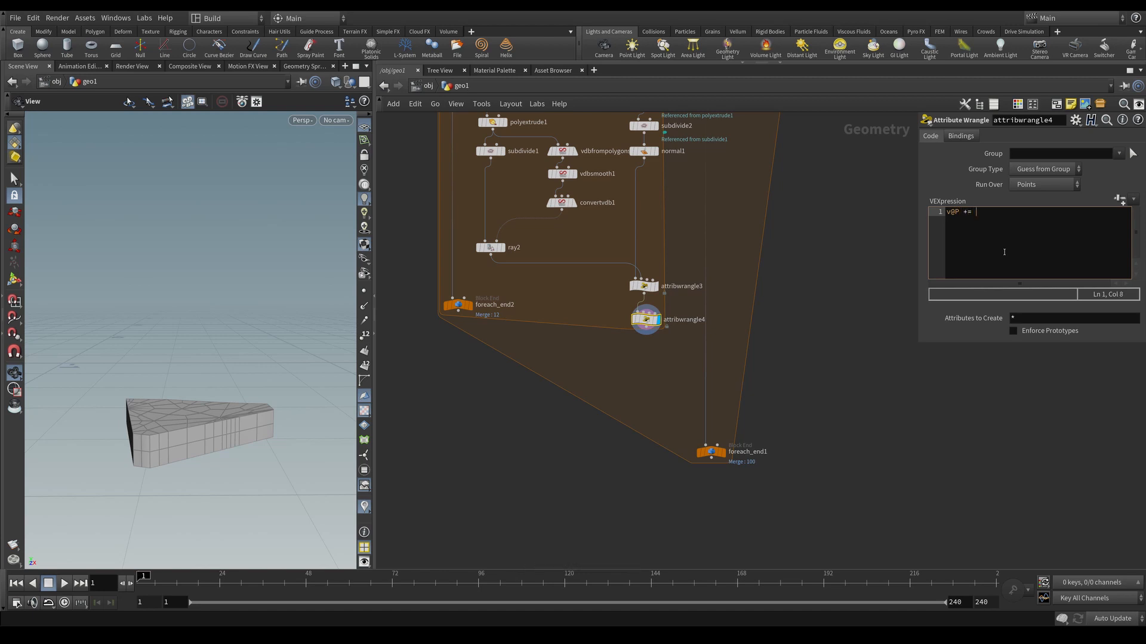
Add and display an Assemble node fed by foreach_begin1, with Create Packed Primitives enabled.
scroll(754, 384, down, 4)
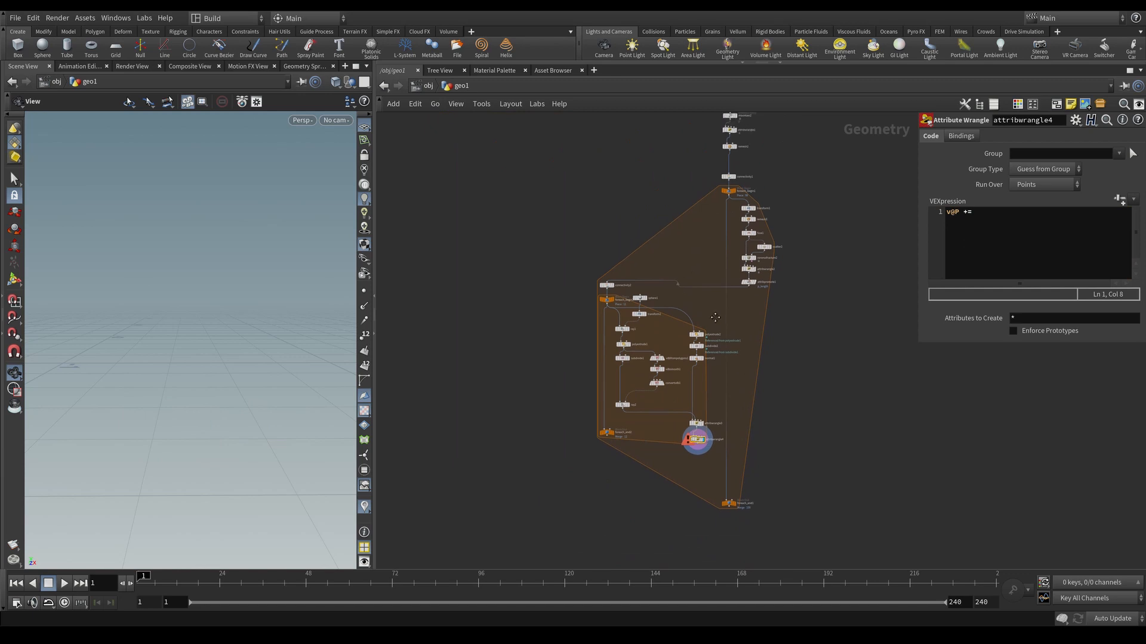
scroll(711, 224, up, 4)
click(711, 225)
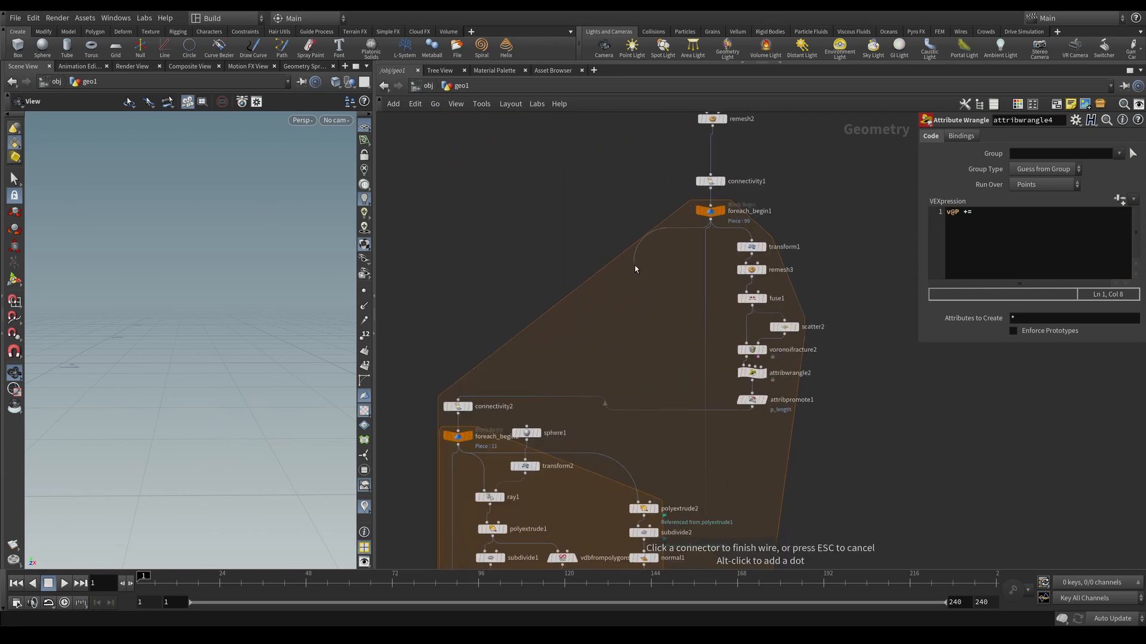
key(Tab)
text(ass)
key(Return)
key(Return)
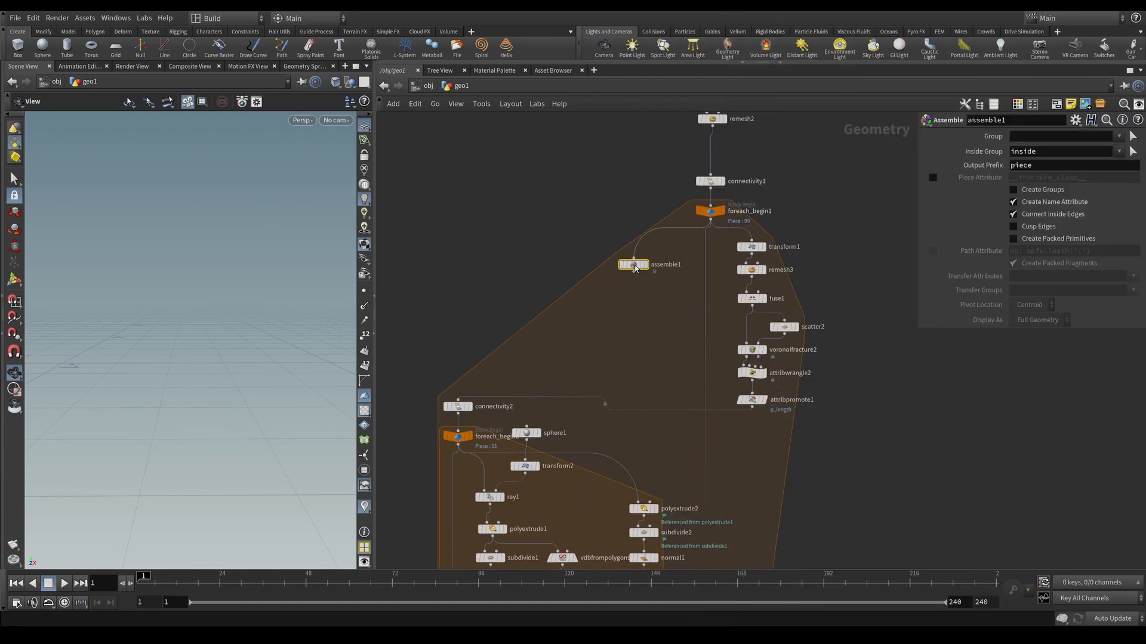
key(r)
click(635, 265)
click(1018, 238)
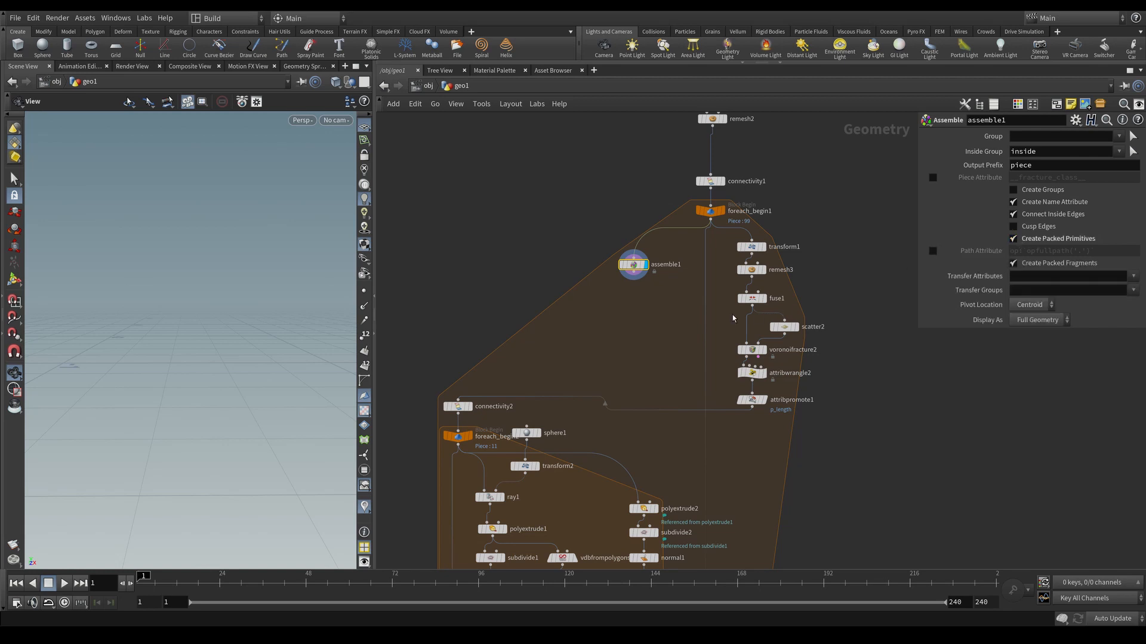
Reposition assemble1 and wire its output into the second input of attribwrangle4.
middle_drag(648, 327, 609, 223)
scroll(626, 253, down, 3)
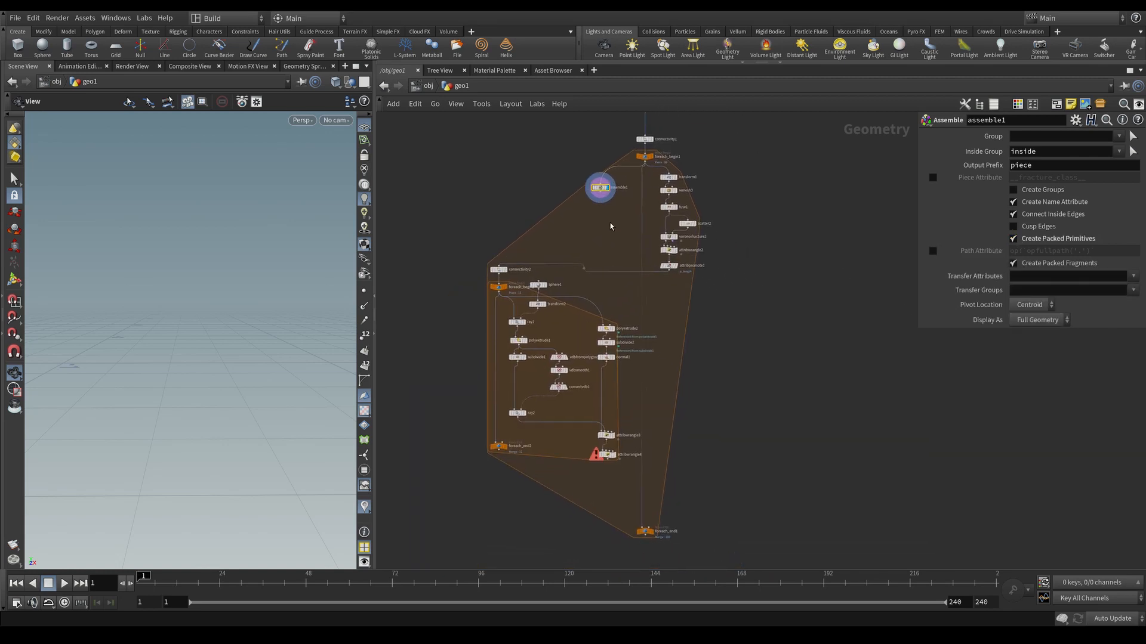
drag(602, 194, 625, 191)
click(624, 191)
middle_drag(625, 238, 614, 209)
scroll(614, 206, down, 1)
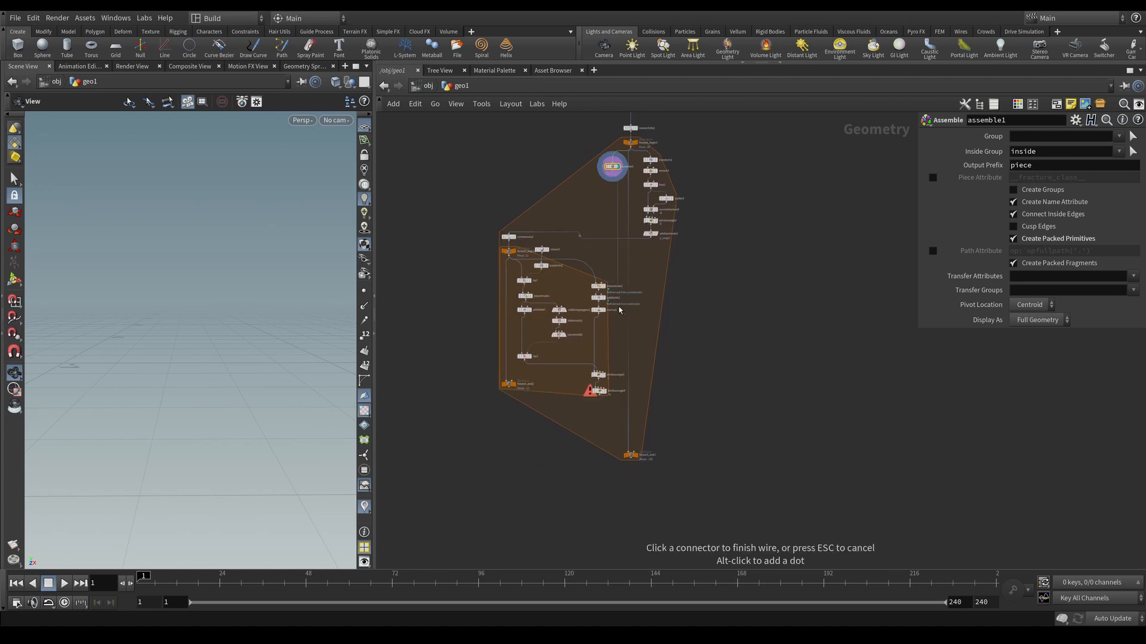
scroll(603, 383, up, 6)
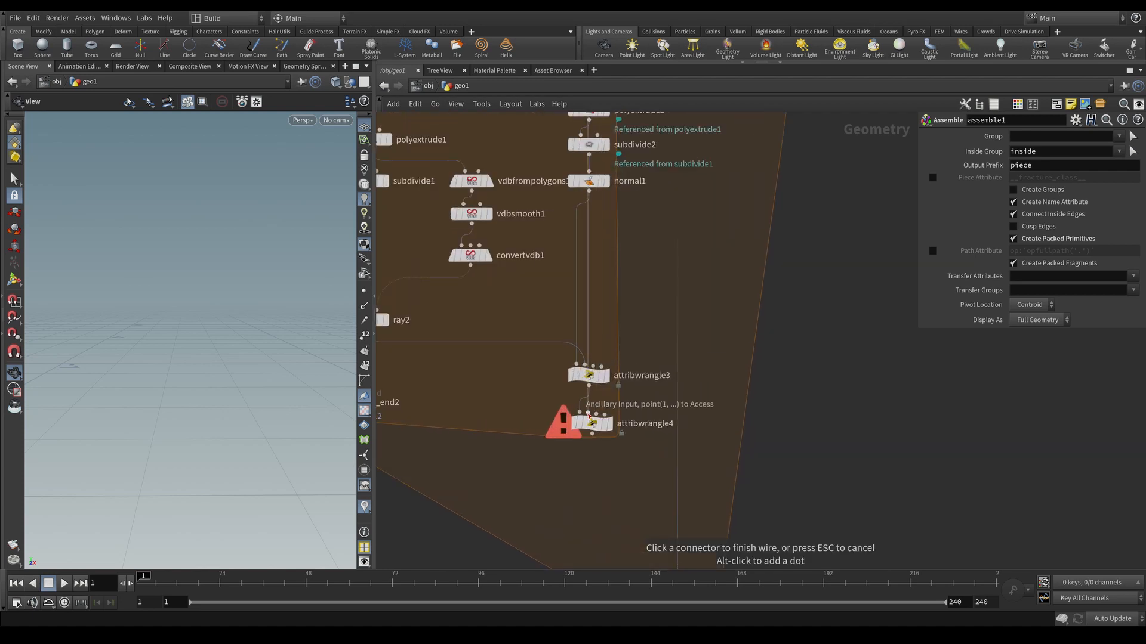
click(588, 415)
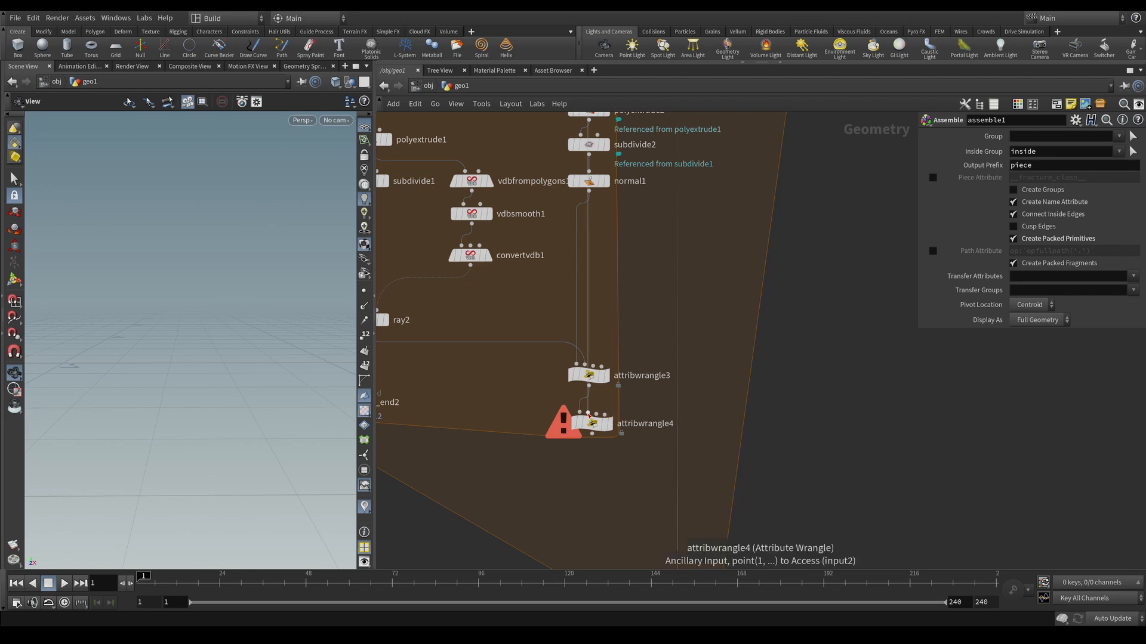
Display attribwrangle4 and complete its first VEXpression line as v@P += point(1, "P", 0);.
click(592, 423)
click(981, 218)
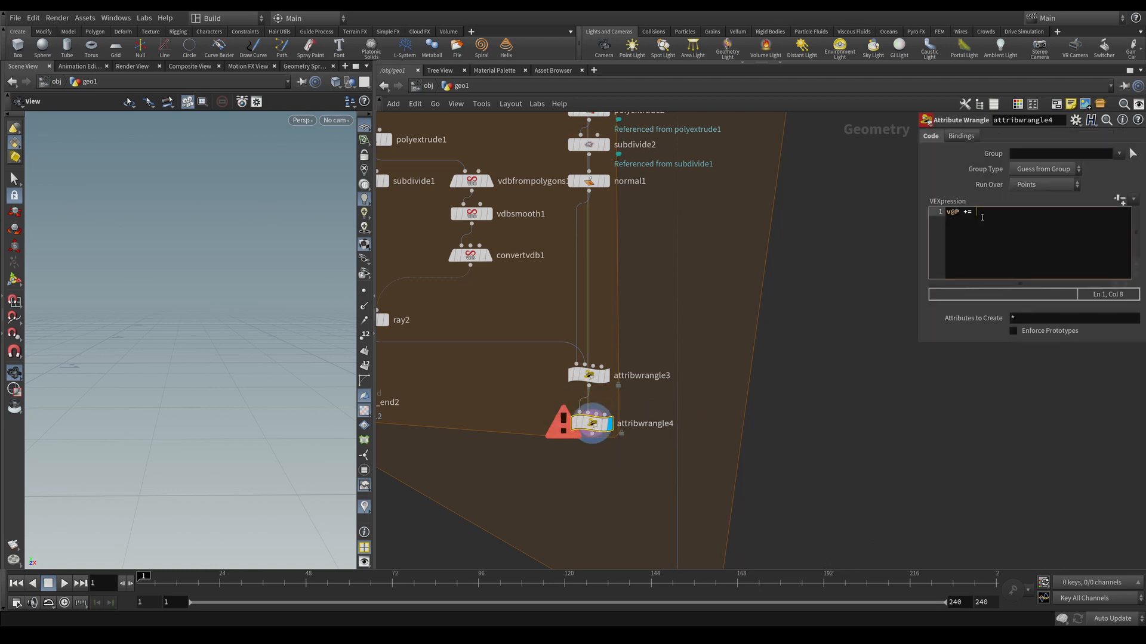
text(point()
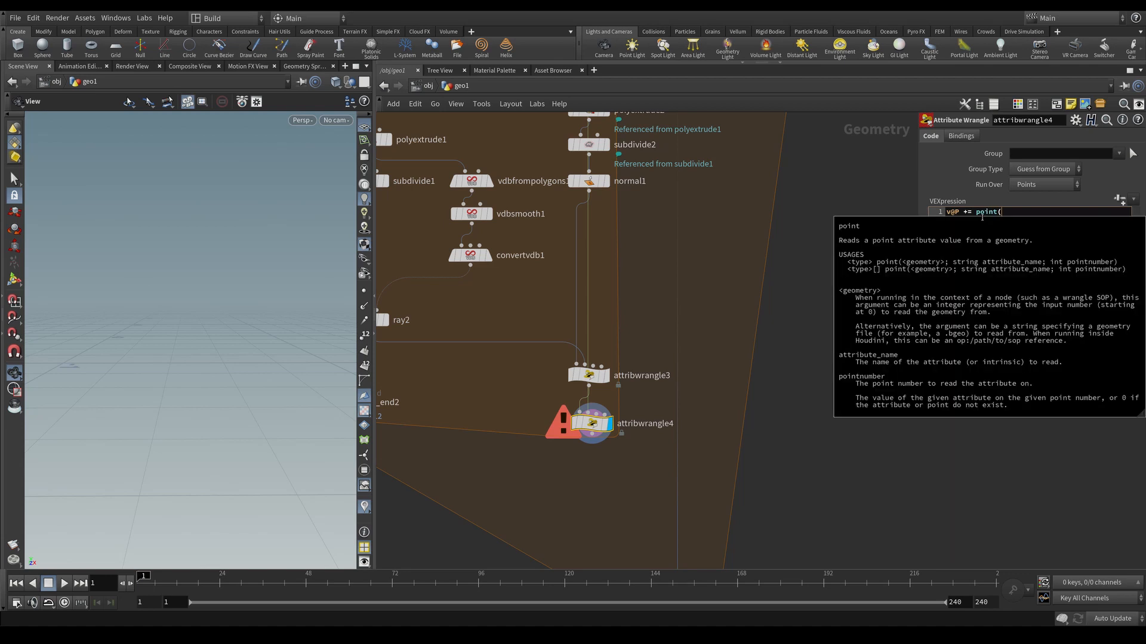
text(1,)
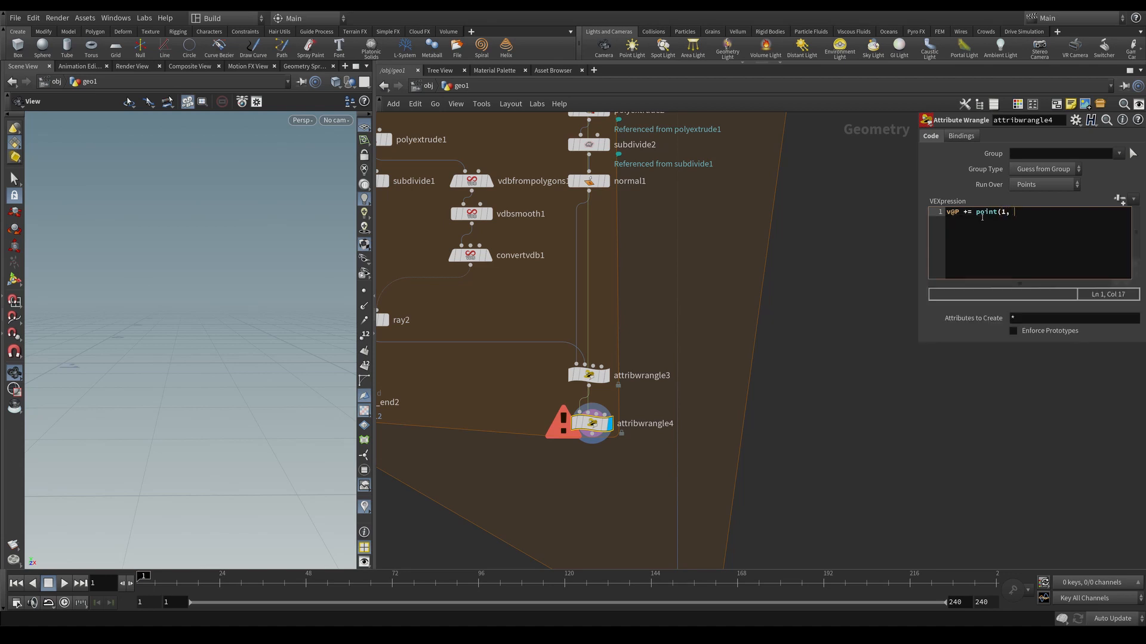
text( ")
key(Caps_Lock)
text(P", 0);)
Add a second line to the VEXpression: v@pos_transformed += point(1, "P", 0);.
key(Return)
key(Caps_Lock)
text(v@pos_transformed +=)
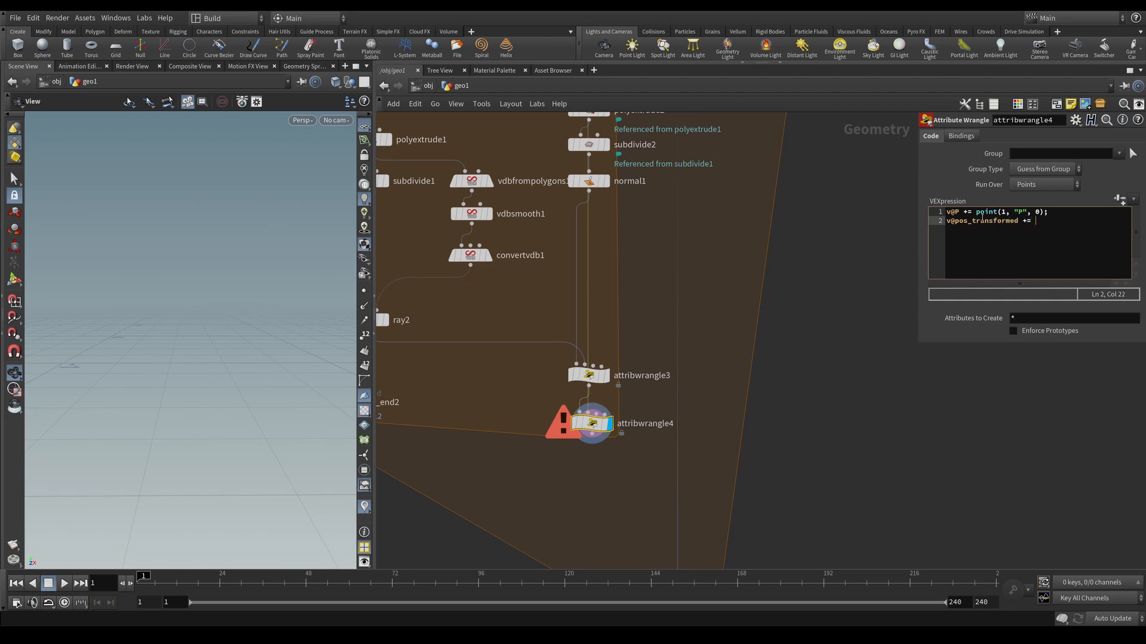
drag(972, 215, 1046, 212)
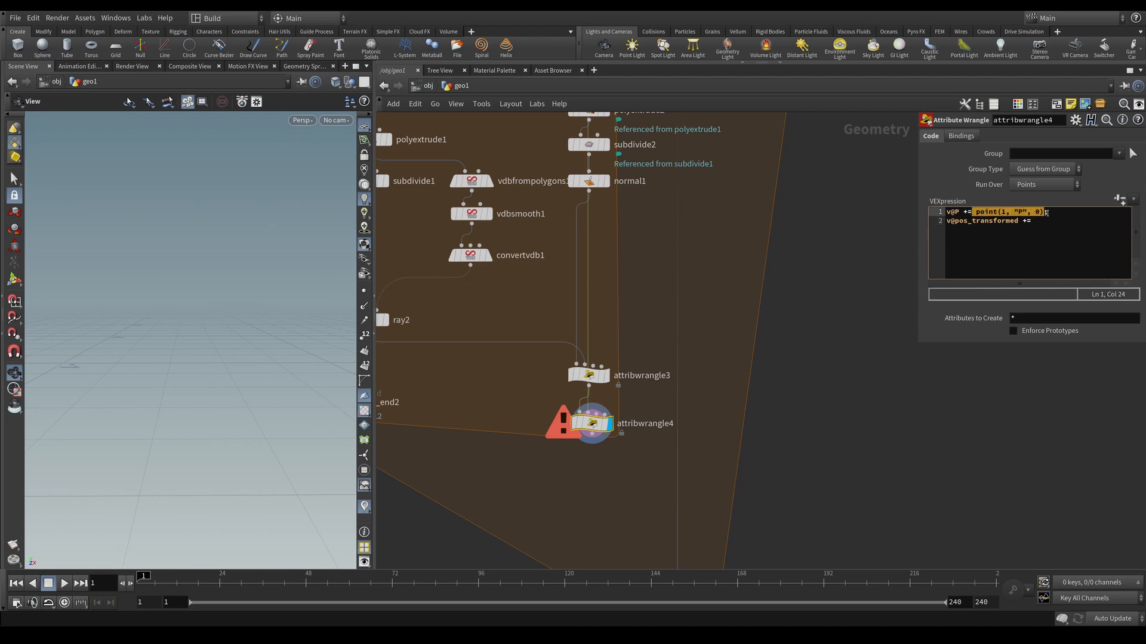
key(ctrl+c)
click(1041, 223)
key(ctrl+v)
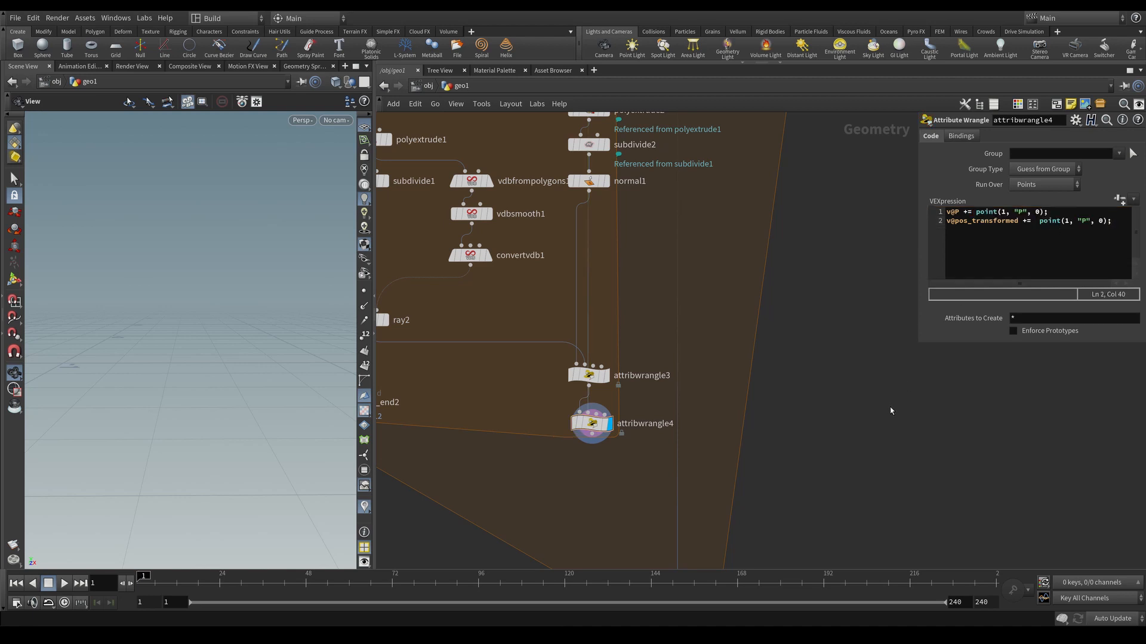
Compare the piece's placement in the viewport with attribwrangle4 bypassed and active.
key(g)
scroll(289, 383, down, 10)
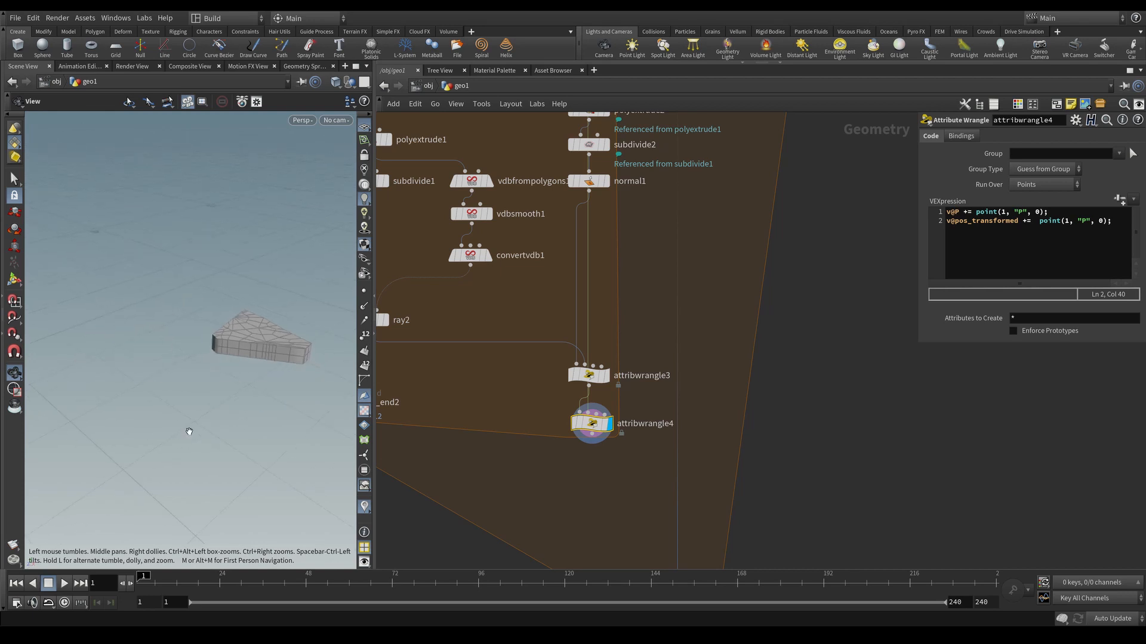
click(575, 424)
scroll(278, 302, up, 3)
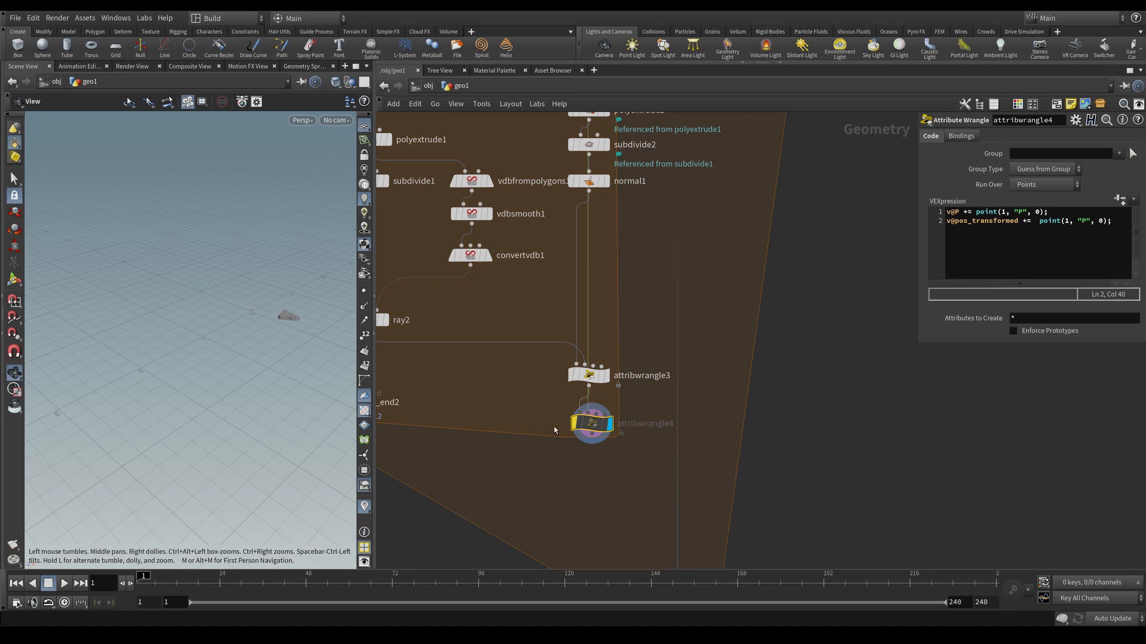
click(574, 424)
middle_drag(196, 452, 254, 406)
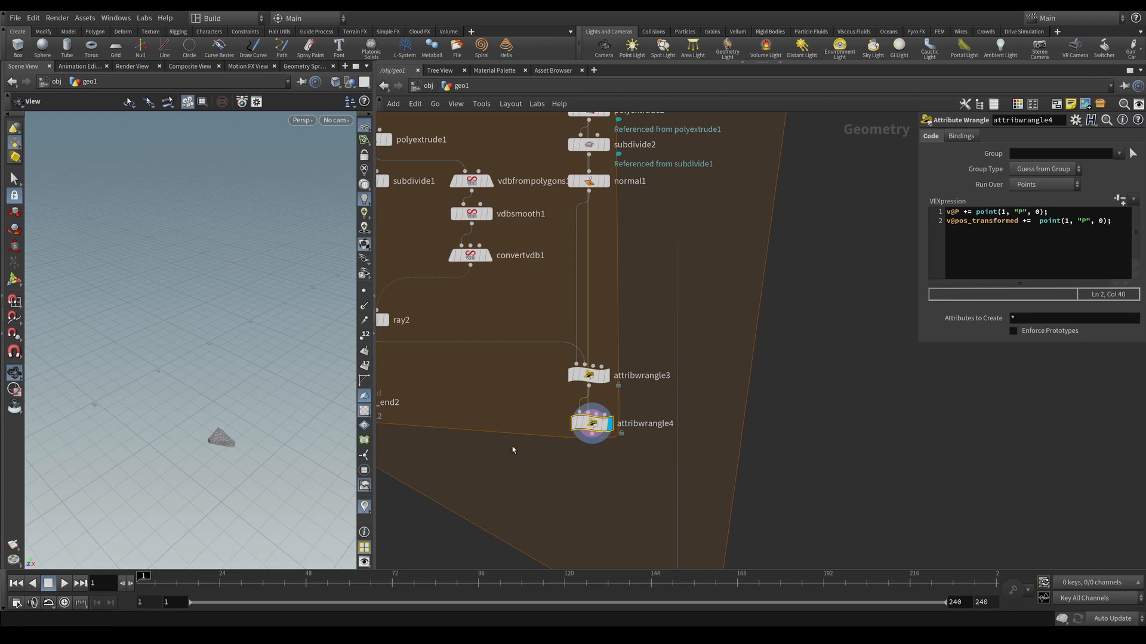
Move foreach_end2 below attribwrangle4, wire attribwrangle4 into it, and display the loop's merged result.
drag(591, 423, 598, 431)
middle_drag(493, 430, 592, 428)
scroll(592, 428, down, 1)
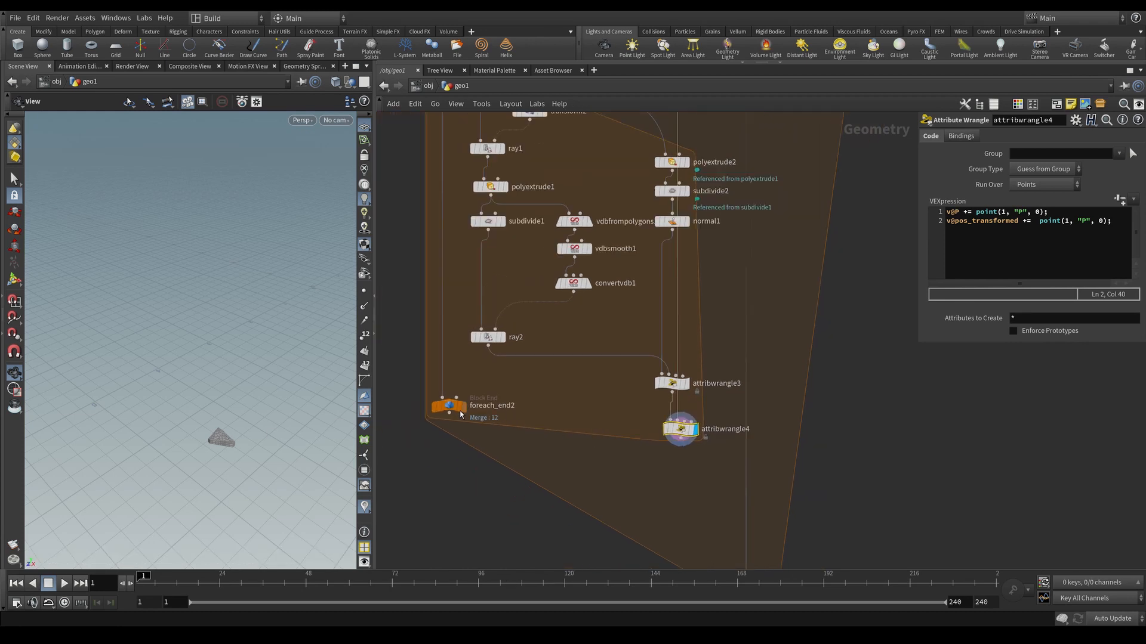
drag(460, 412, 485, 478)
click(681, 440)
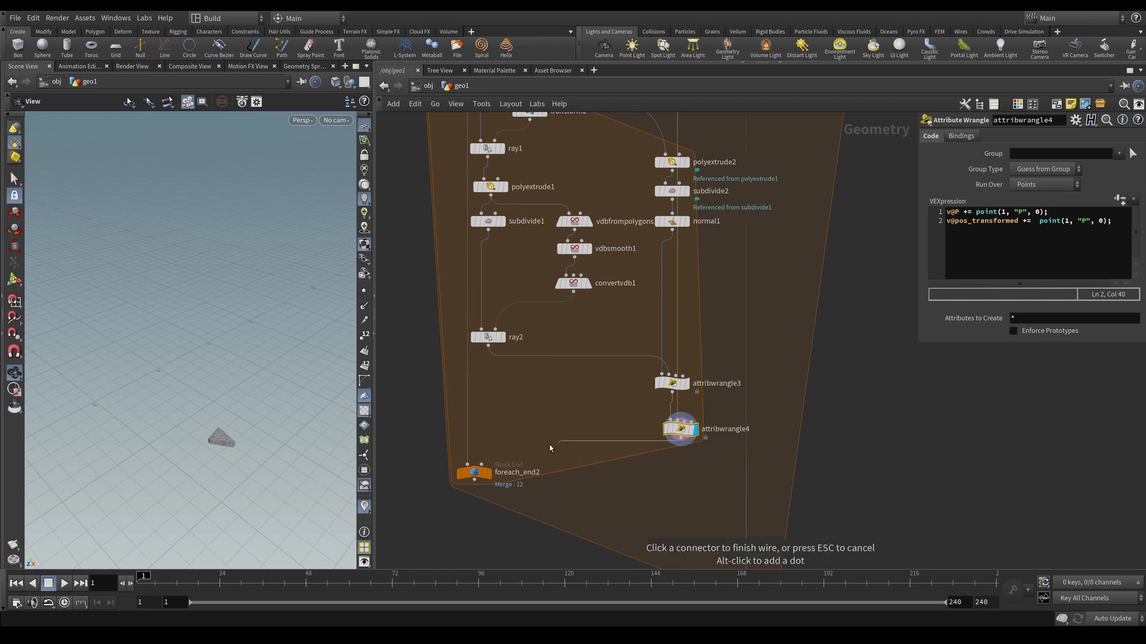
click(468, 465)
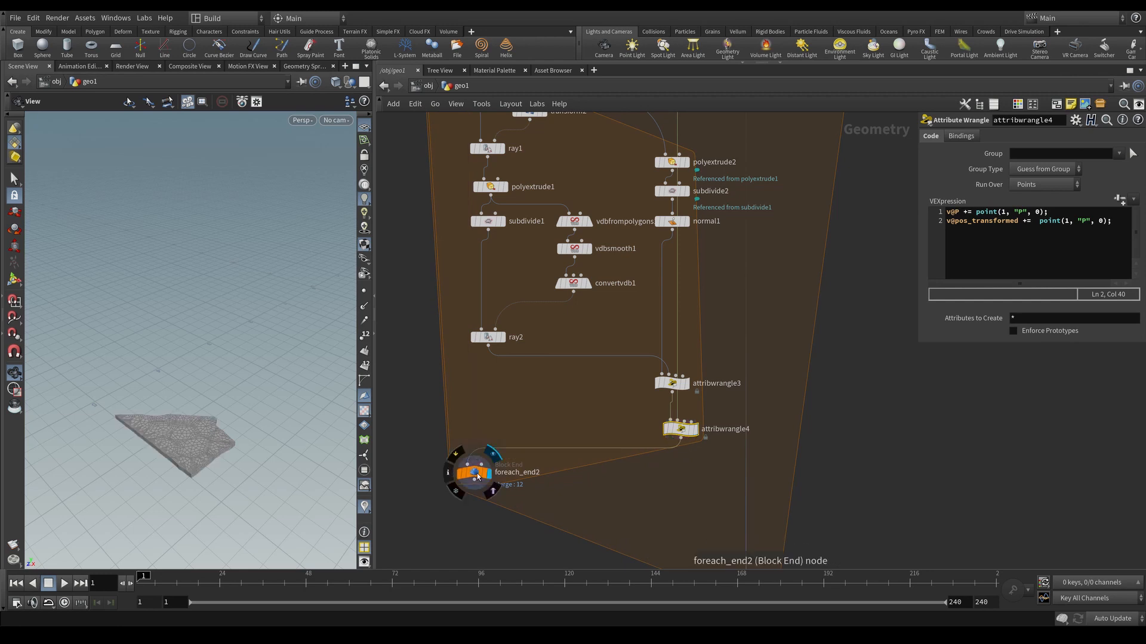
click(478, 476)
Add a UV Texture node directly after foreach_end2.
middle_drag(478, 476, 506, 385)
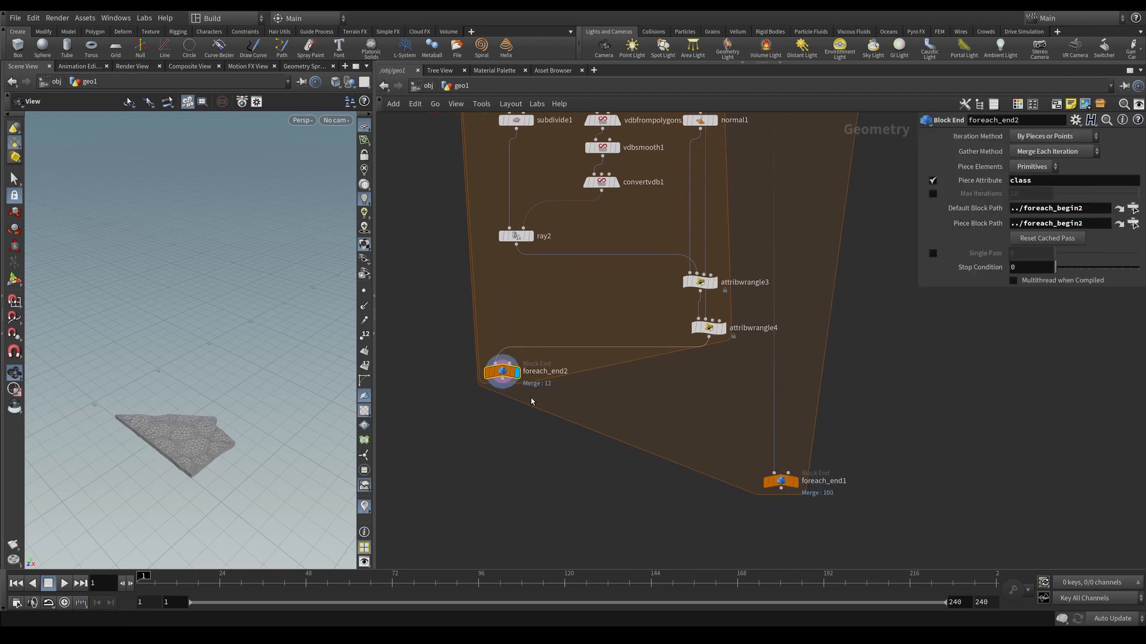
key(Tab)
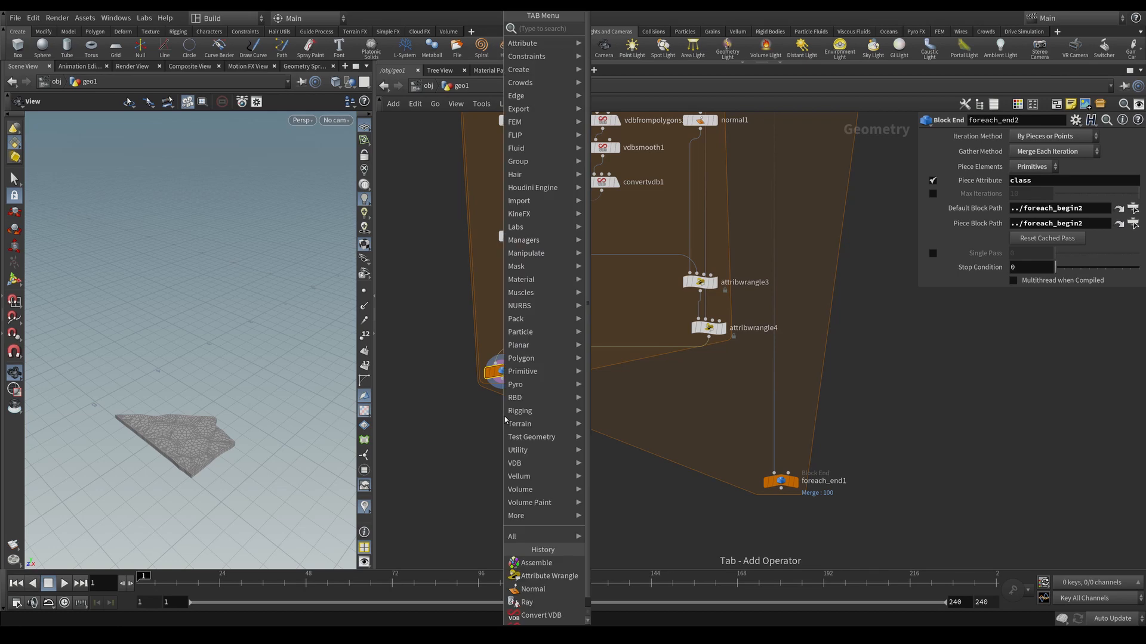
text(uv texture)
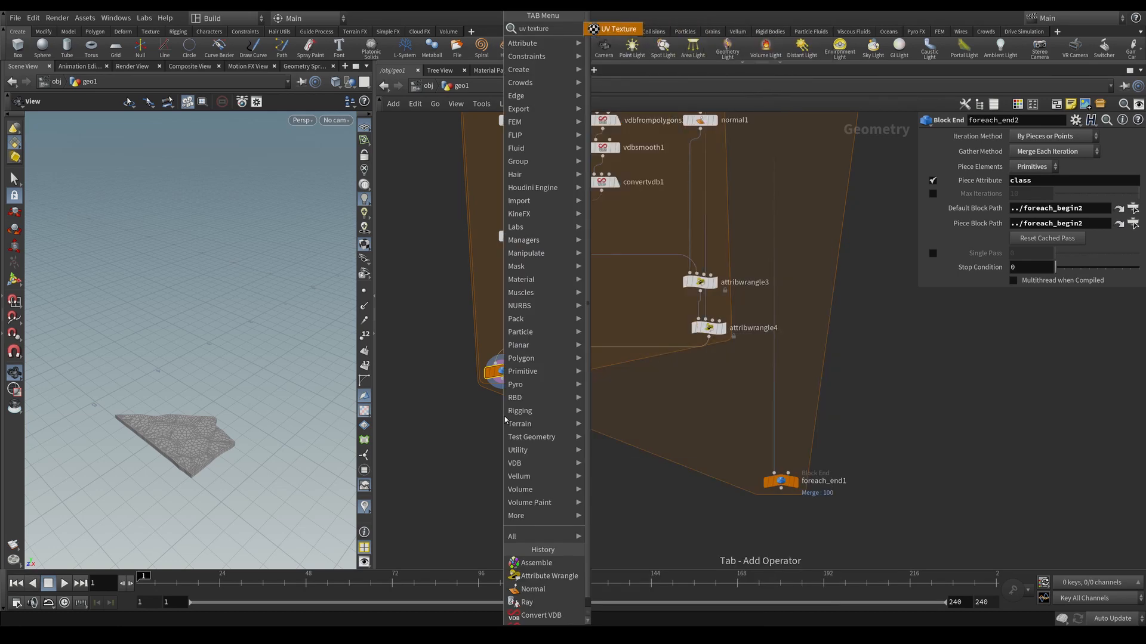
key(Return)
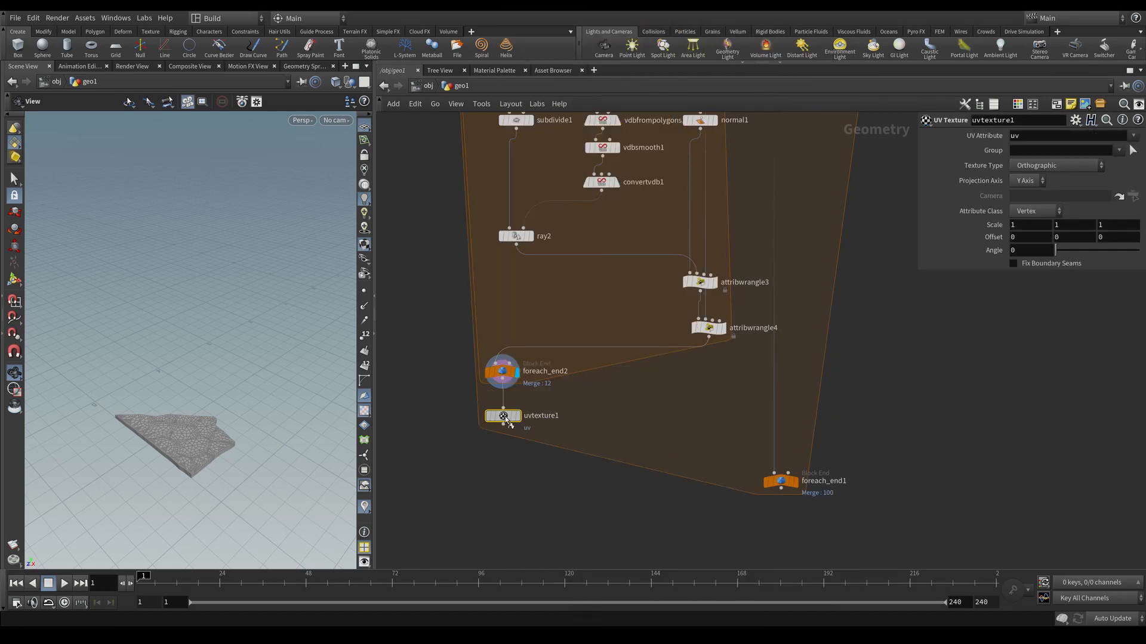
Display uvtexture1, add an Attribute Wrangle after it, and line both nodes up closely under foreach_end2.
click(502, 427)
key(Tab)
text(wrangle)
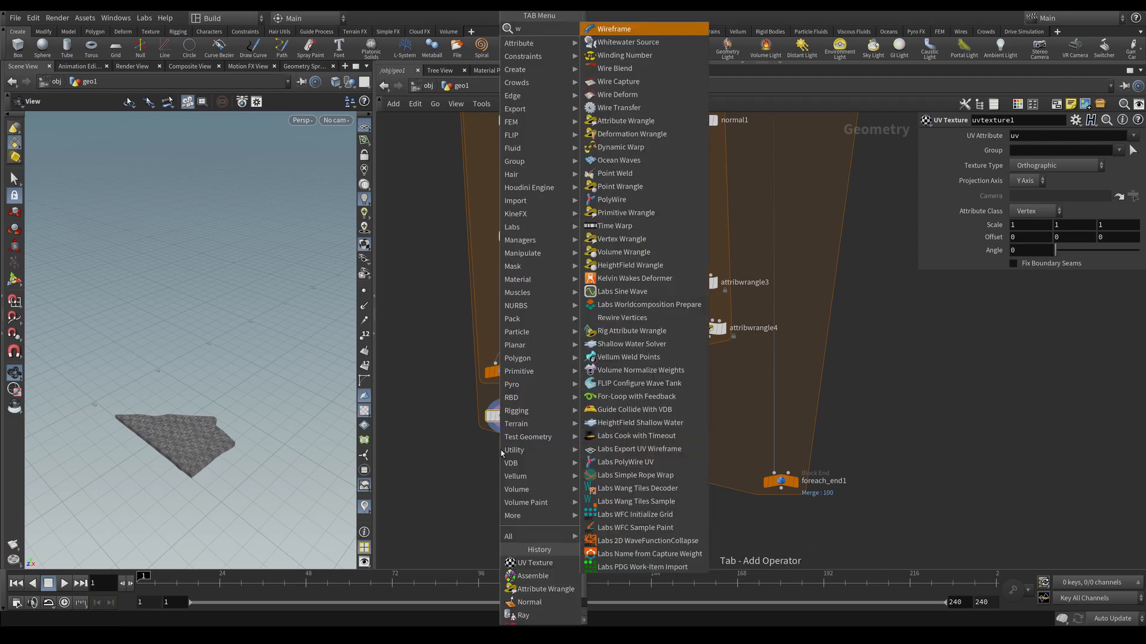
key(Return)
click(501, 452)
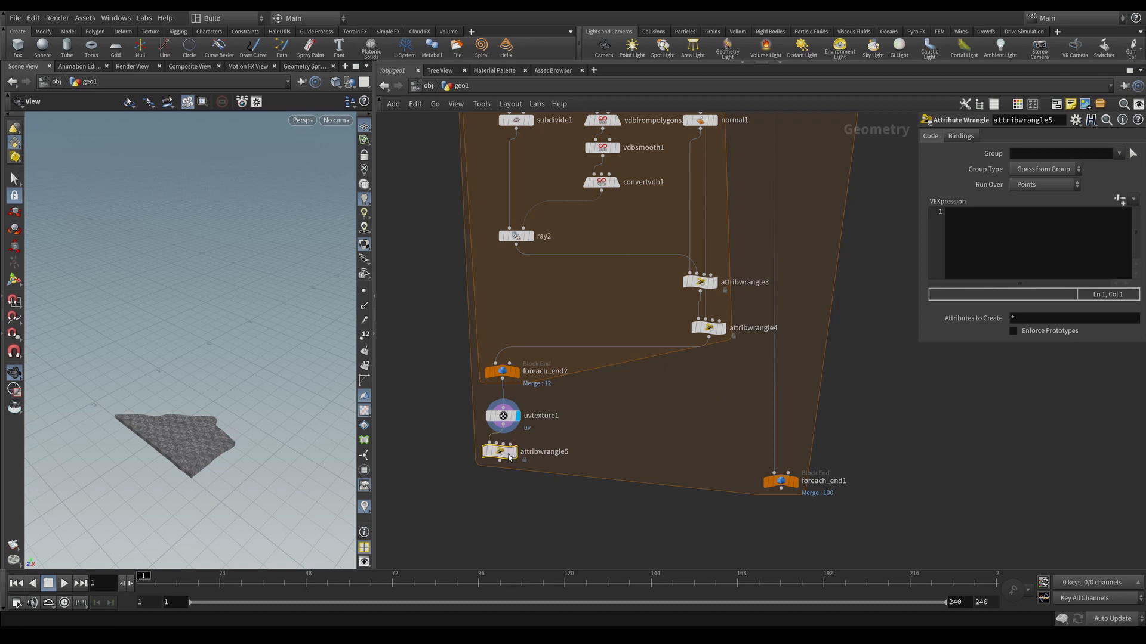
drag(509, 457, 504, 433)
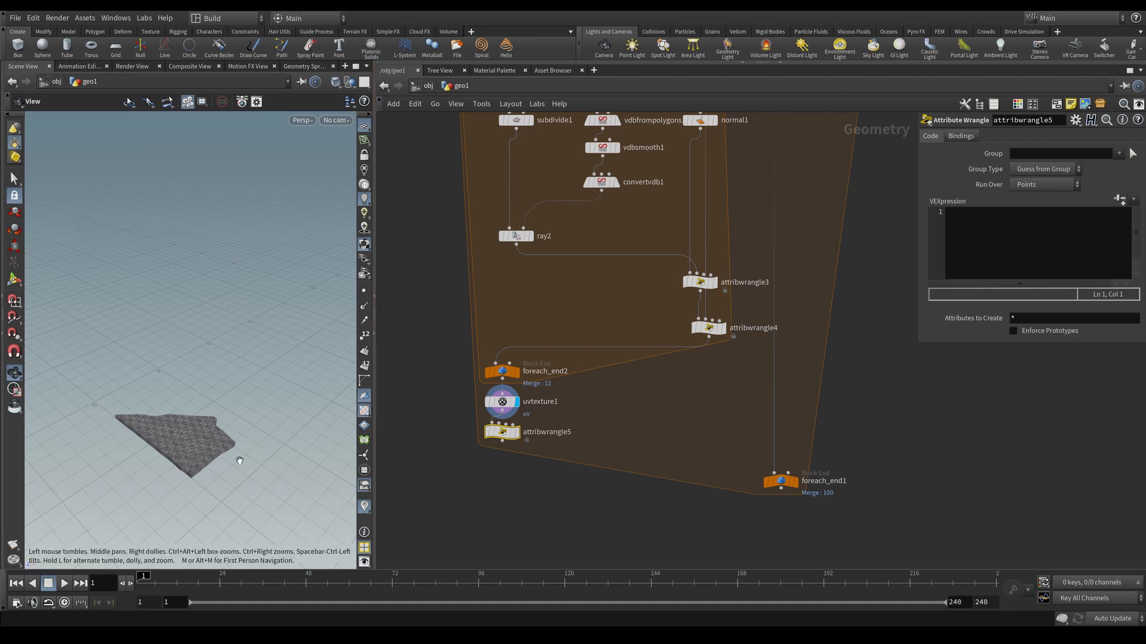
Display attribwrangle5 and set its VEXpression to i@island = detail(1, "iteration", 0);.
key(h)
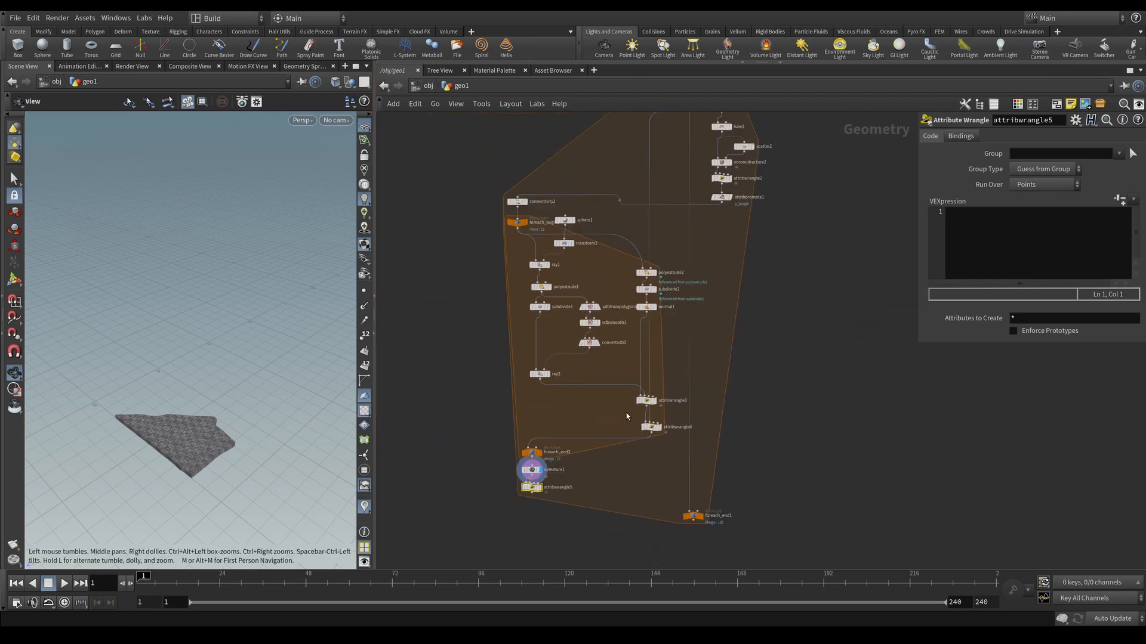
middle_drag(703, 254, 663, 366)
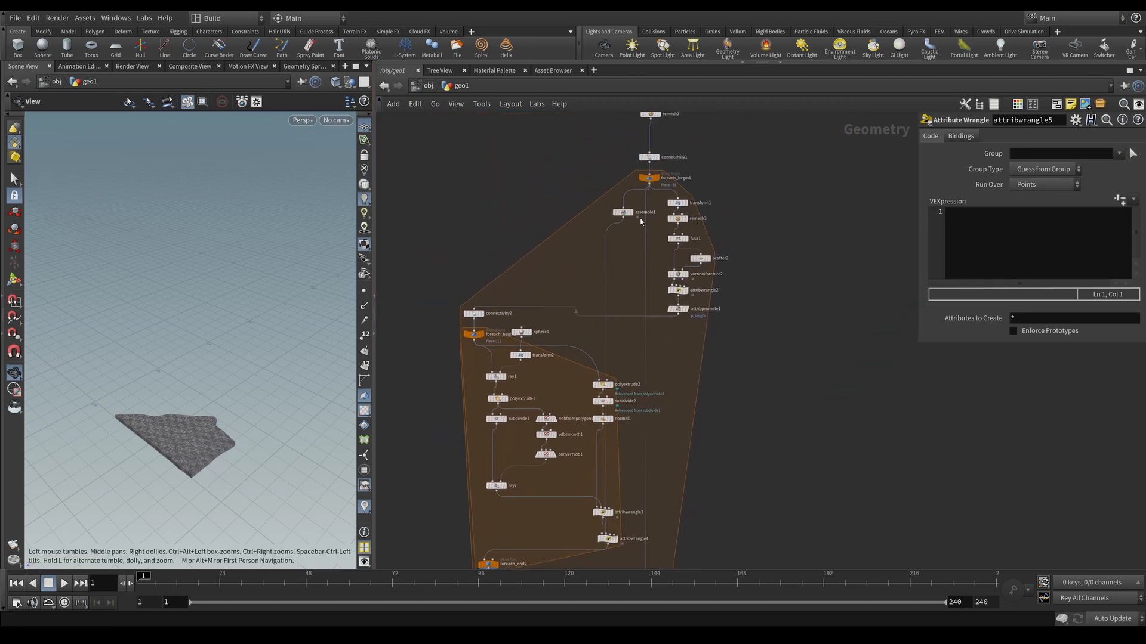
mouse_move(724, 176)
middle_down()
mouse_move(706, 305)
mouse_move(708, 164)
middle_up()
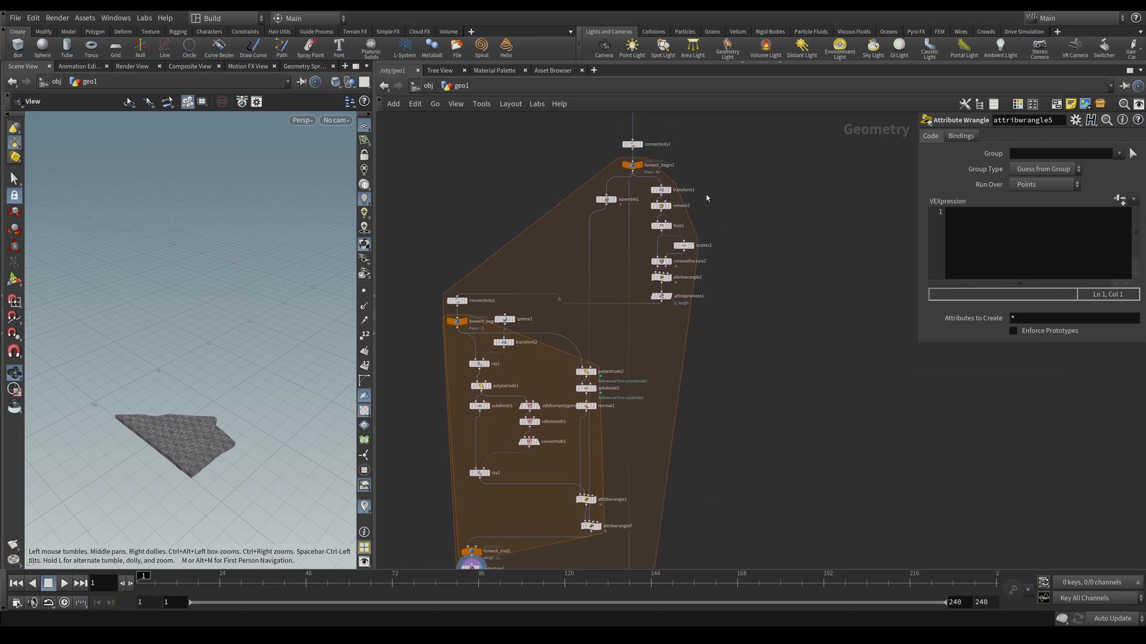
middle_drag(731, 441, 757, 288)
click(505, 433)
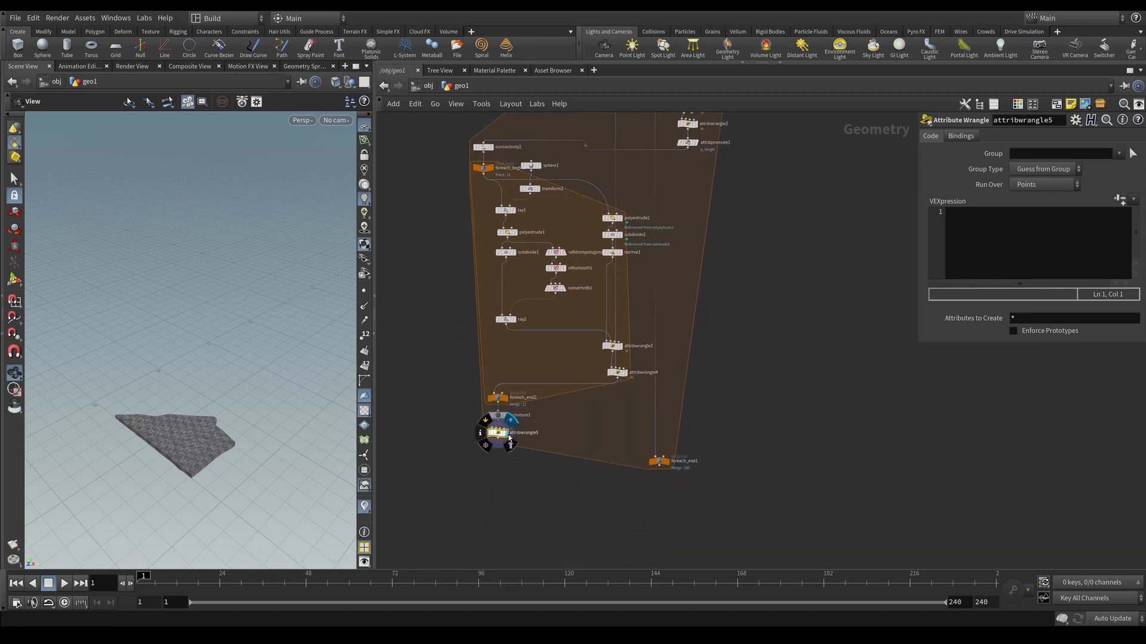
click(983, 261)
text(i)
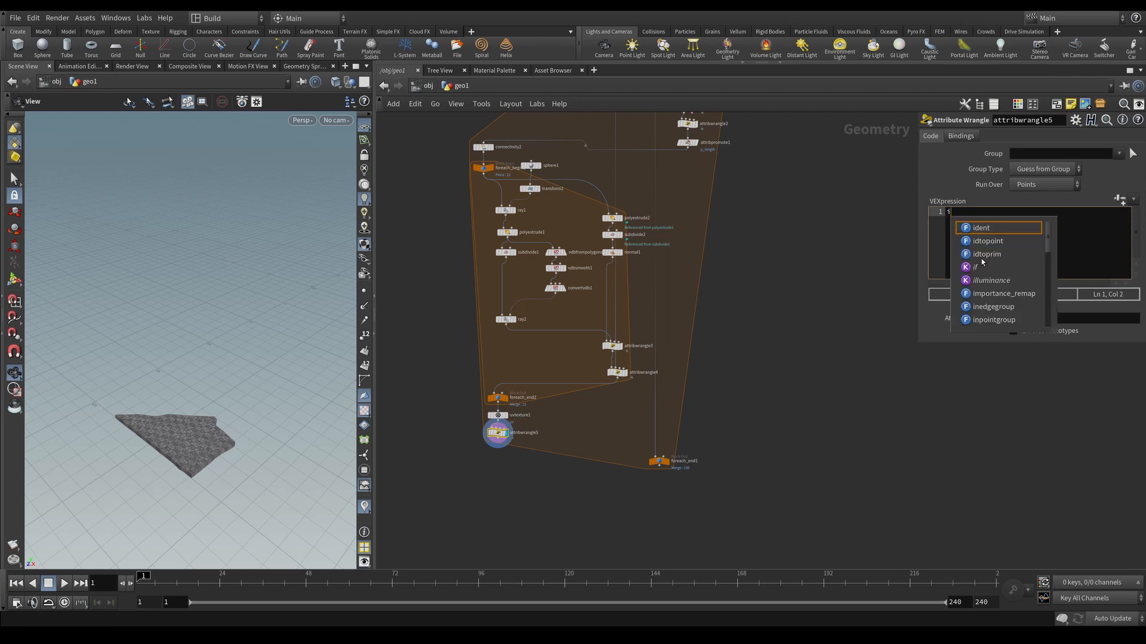
text(@island)
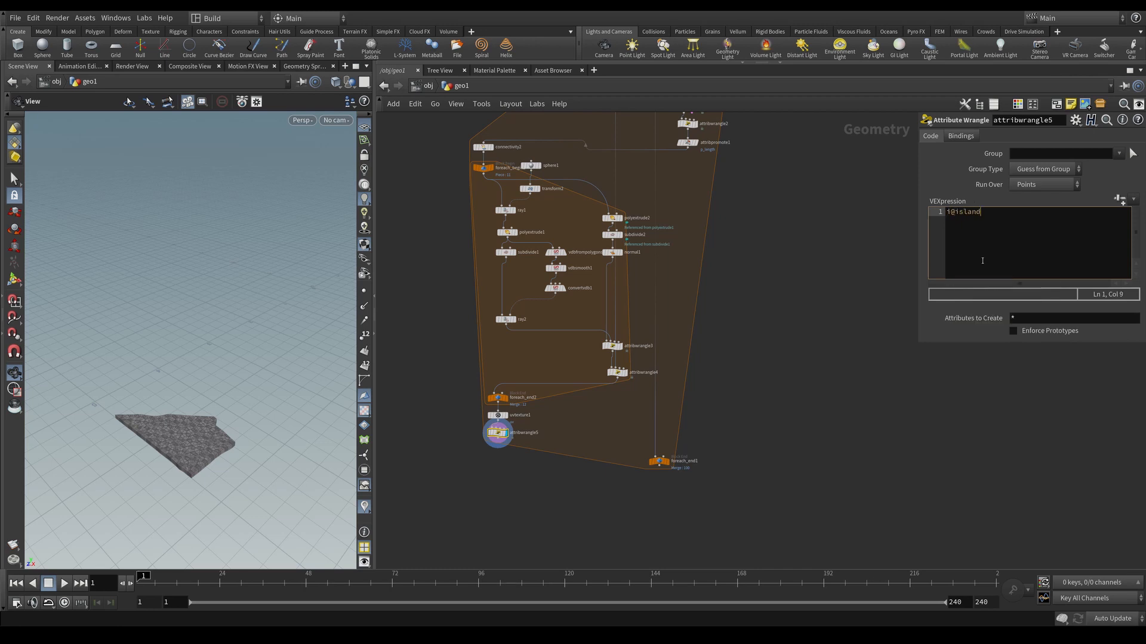
text( = detail()
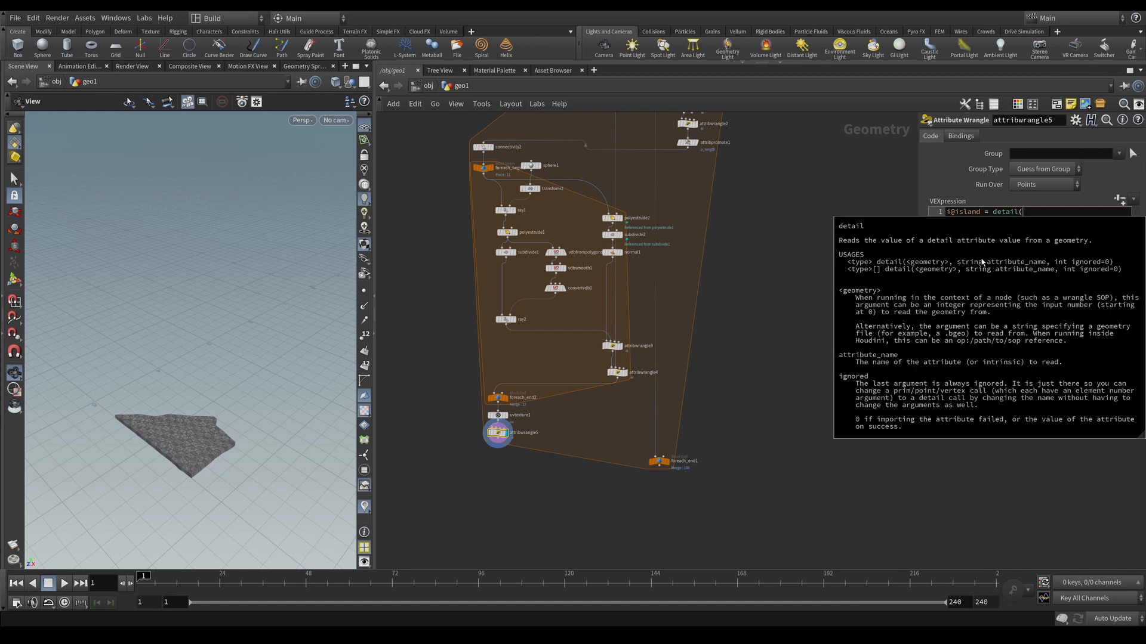
text(1)
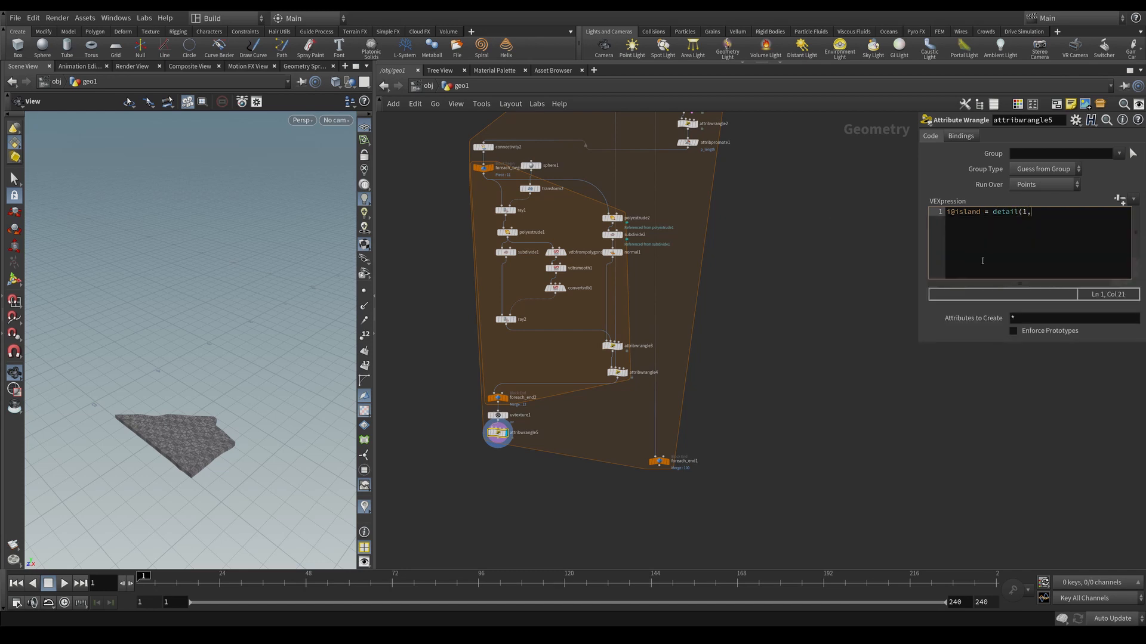
text(, "iteration", 0);)
Create a meta import node from foreach_begin1, the start of the outer loop.
click(846, 344)
middle_drag(789, 323, 781, 389)
middle_drag(756, 336, 751, 401)
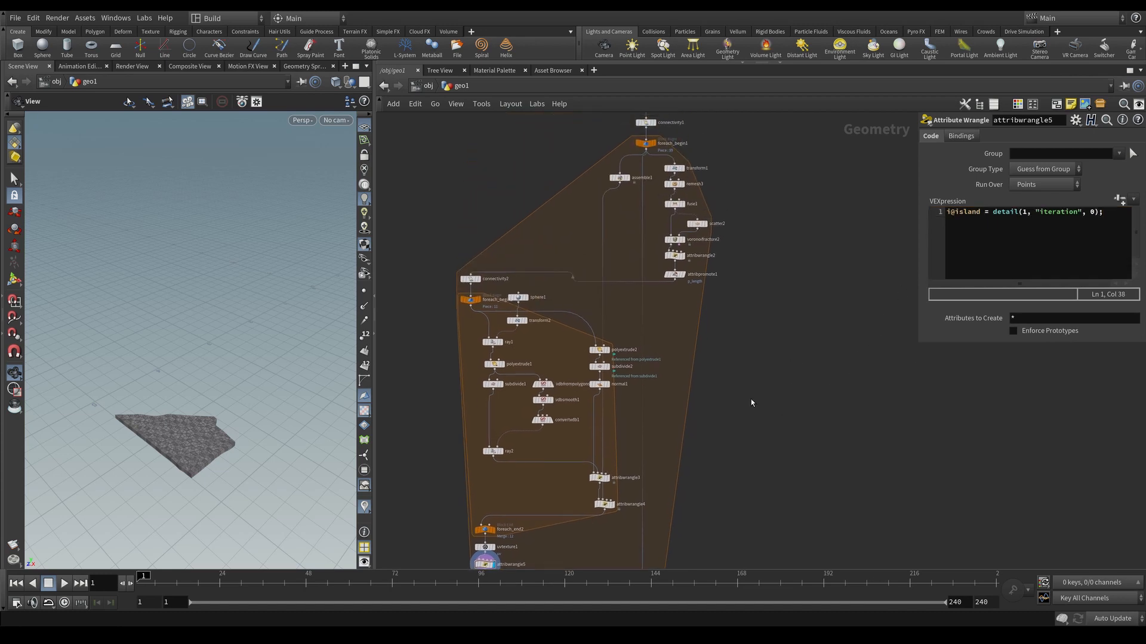
middle_drag(743, 343, 754, 409)
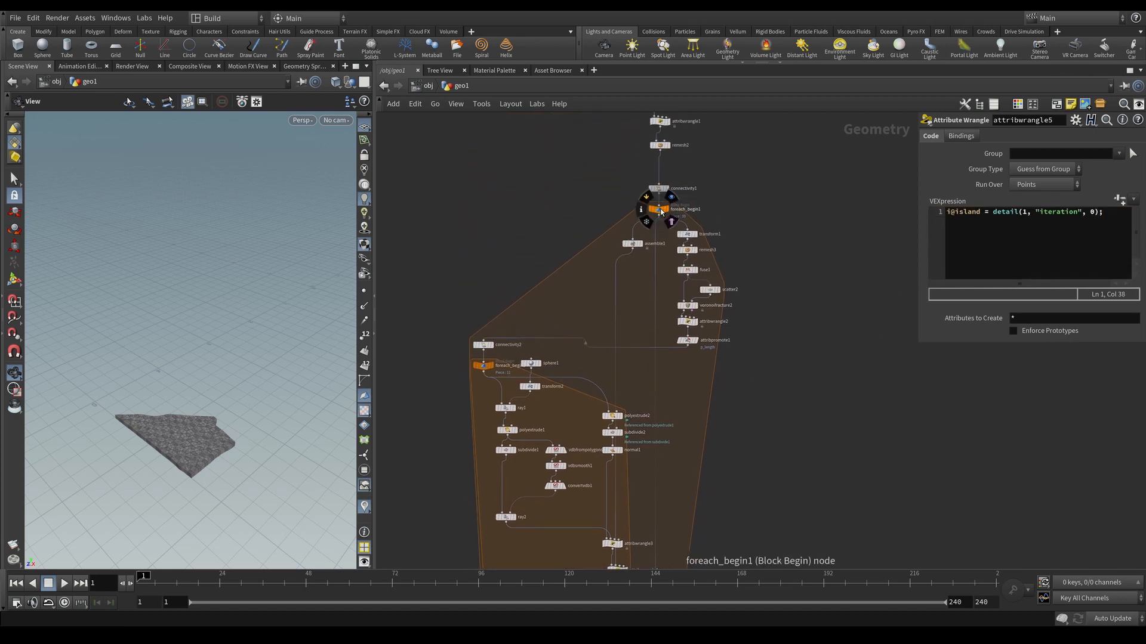
middle_drag(766, 211, 619, 216)
scroll(588, 207, up, 3)
click(588, 208)
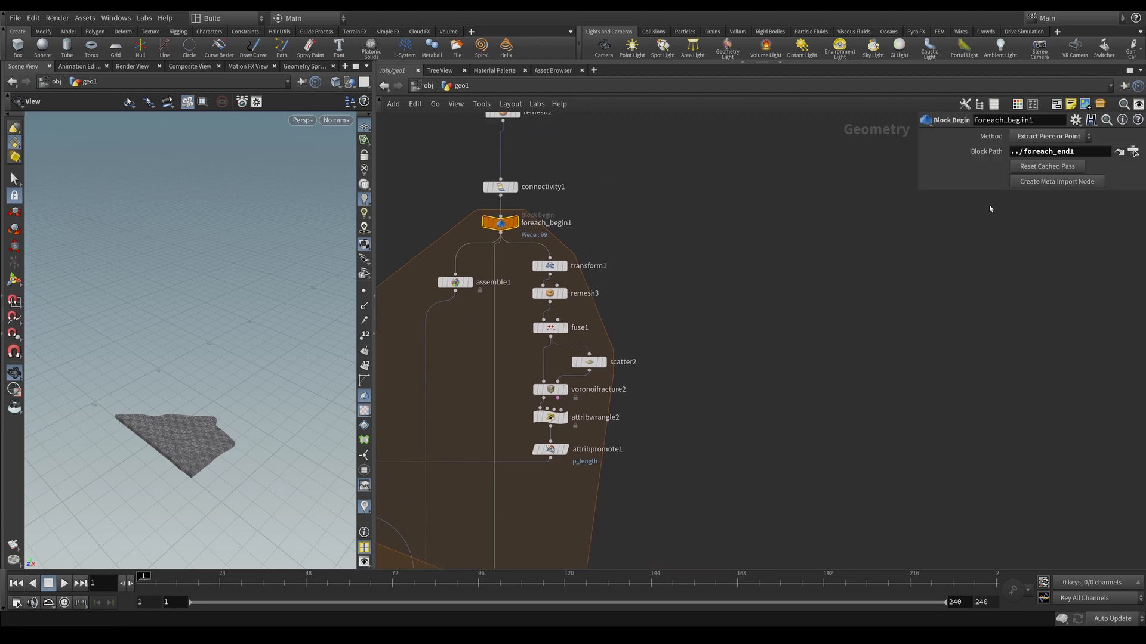
click(1074, 182)
scroll(746, 149, down, 4)
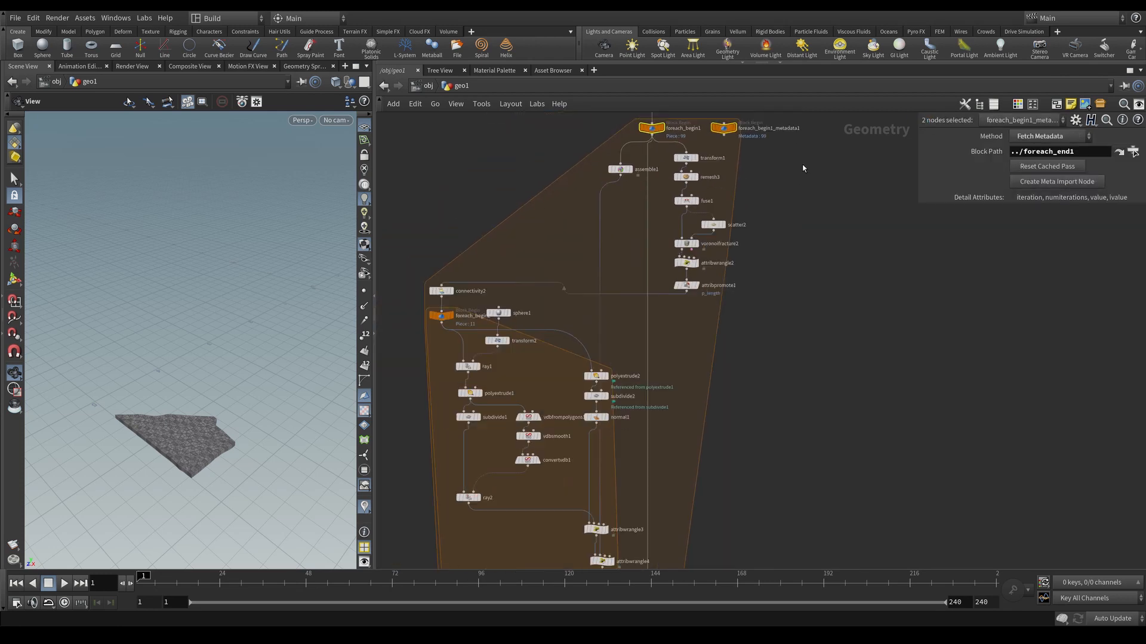
Wire the outer loop's new metadata node into the second input of attribwrangle5 and nudge the wrangle slightly down.
click(737, 140)
key(Escape)
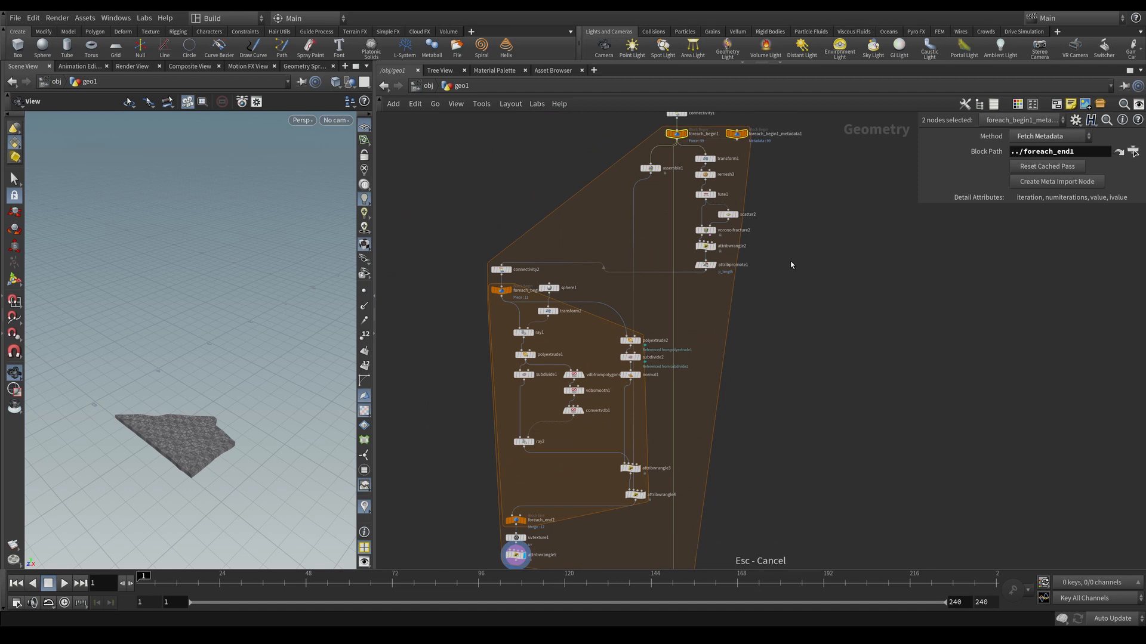
click(737, 139)
scroll(556, 408, up, 5)
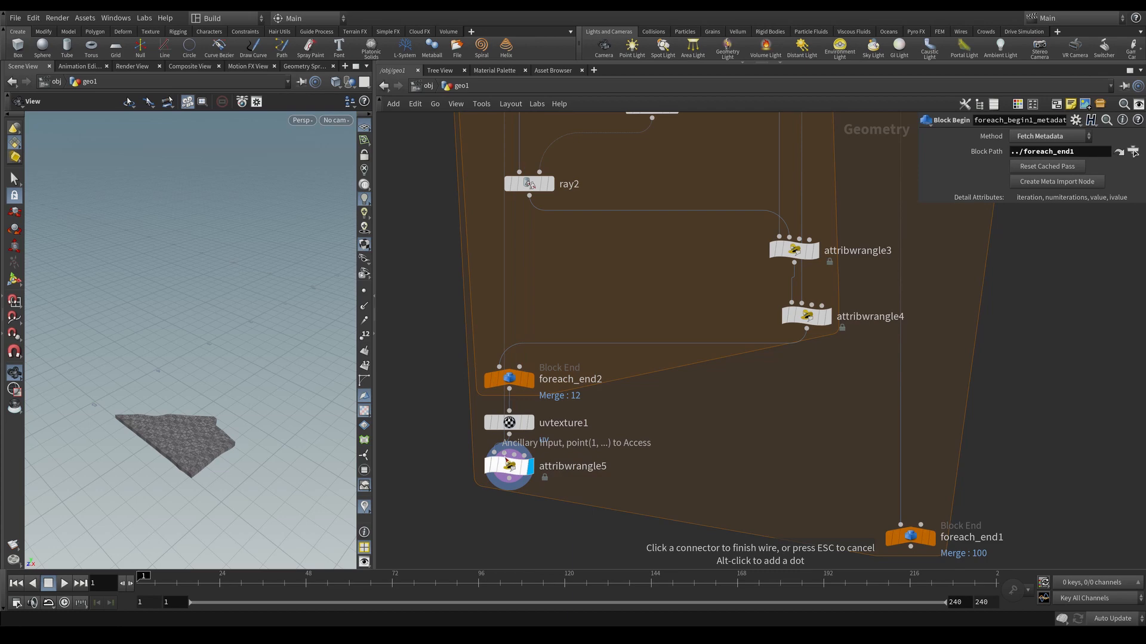
click(506, 461)
drag(507, 464, 510, 480)
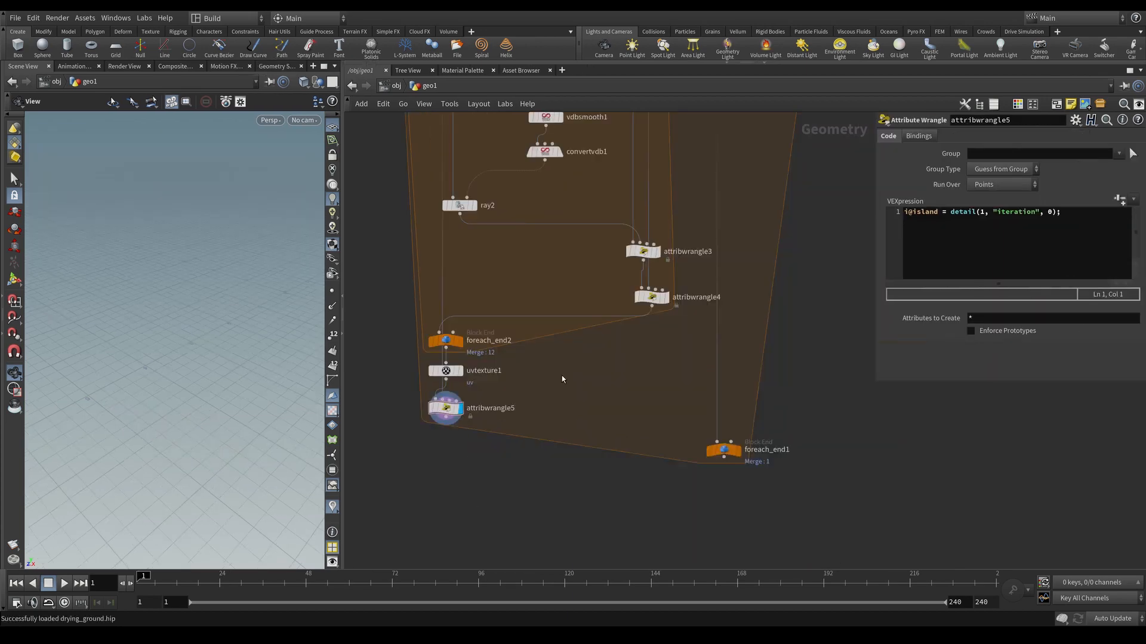
Enable a new name for the promoted attribute on attribpromote1 and set it to p_length_max.
middle_drag(589, 368, 560, 455)
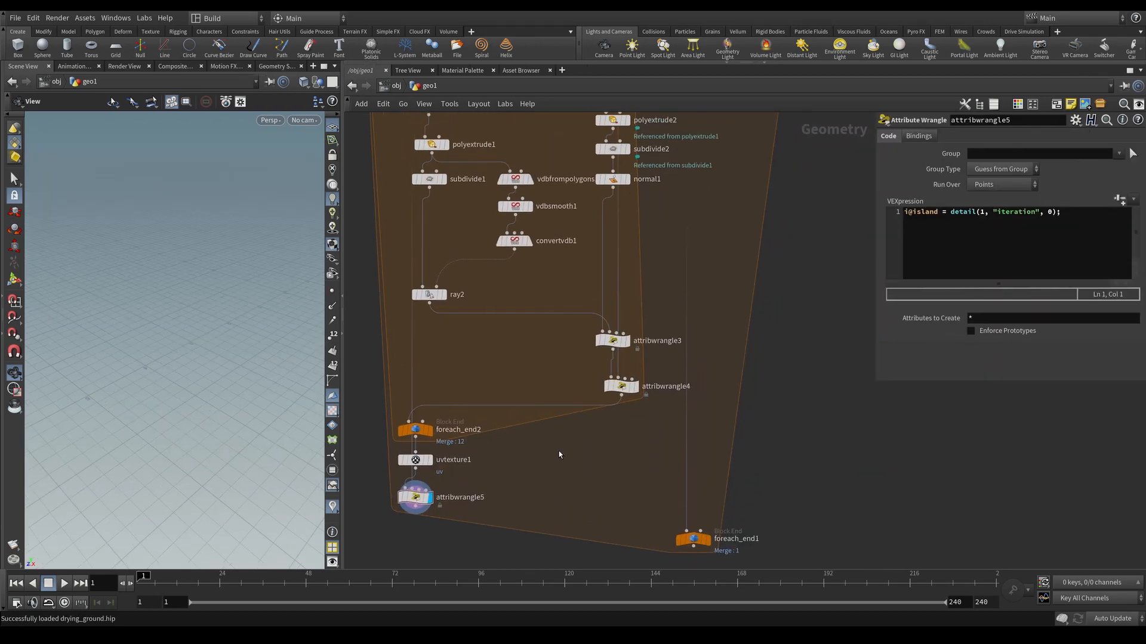
scroll(559, 453, down, 5)
middle_drag(633, 352, 586, 507)
scroll(616, 305, up, 5)
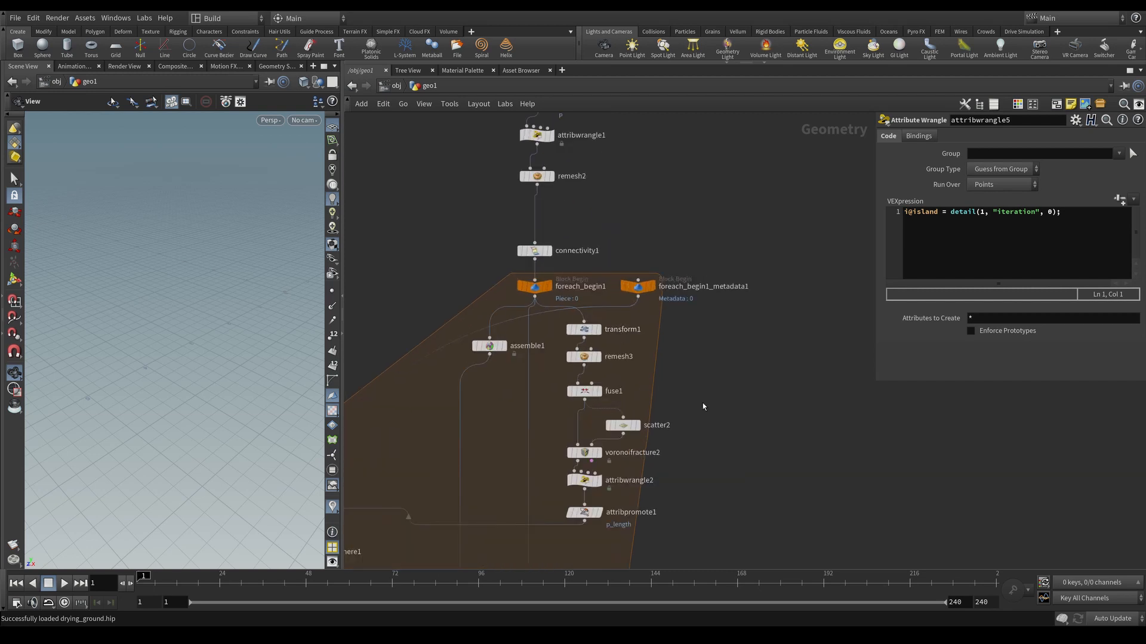
middle_drag(706, 405, 696, 267)
click(576, 375)
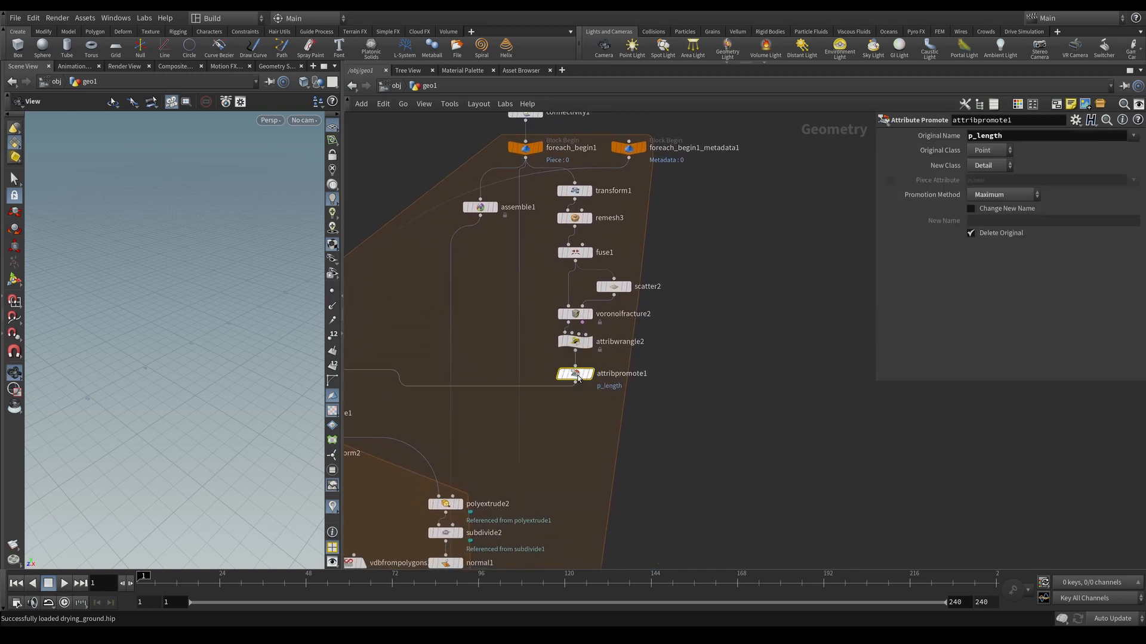
click(971, 209)
click(987, 222)
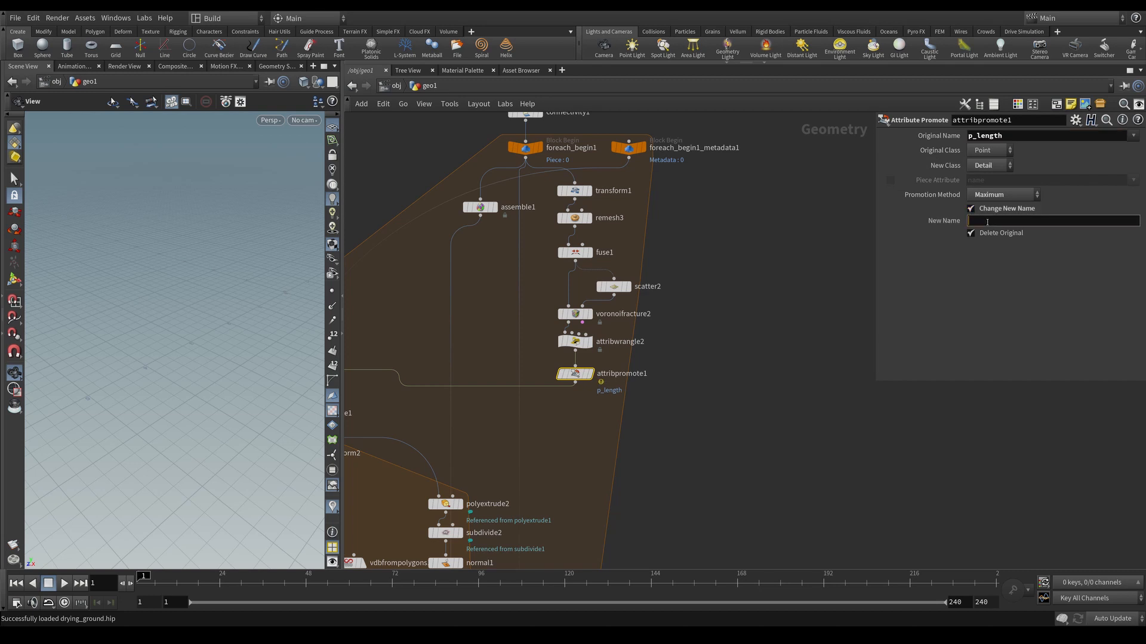
text(p_length)
text(_max)
key(Return)
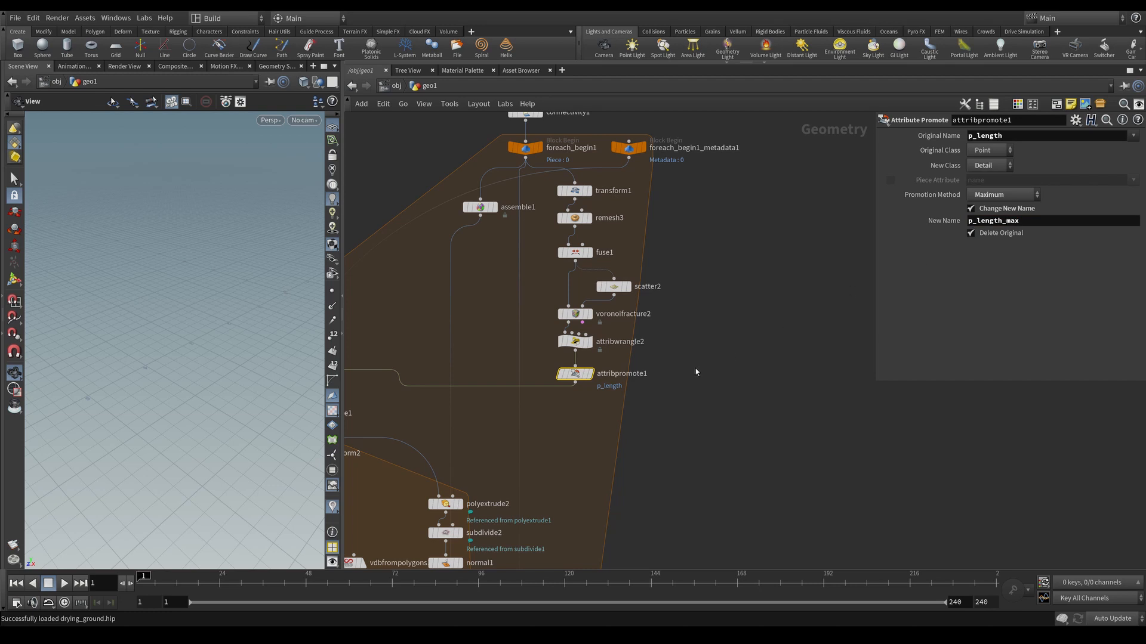
Rename the attribpromote1 node as max.
click(621, 374)
drag(654, 374, 556, 376)
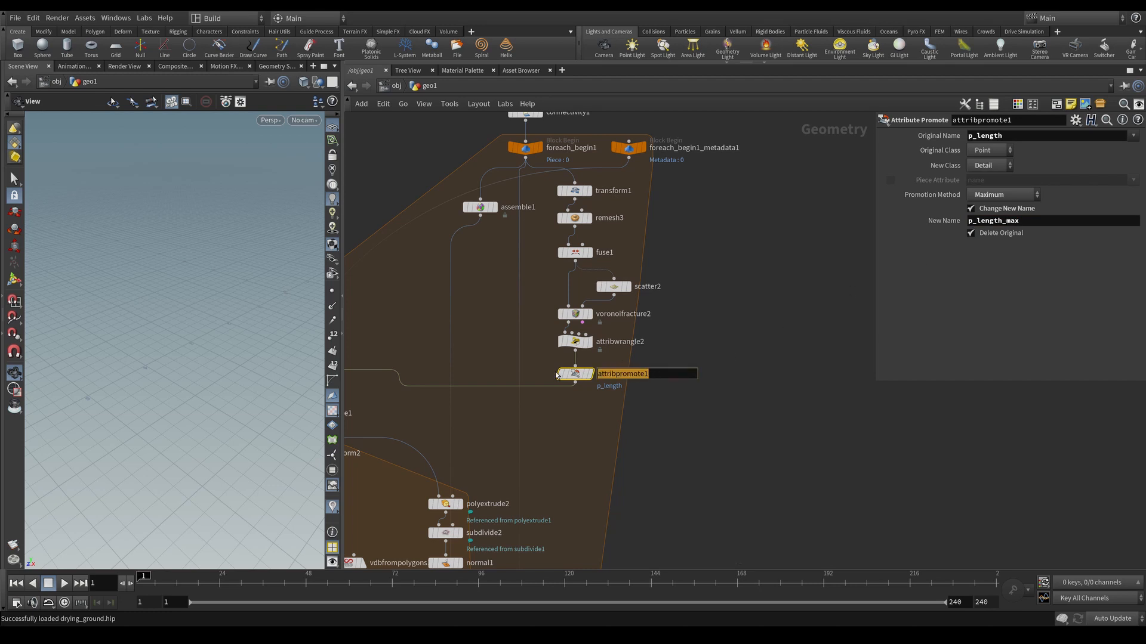
text(max)
key(Return)
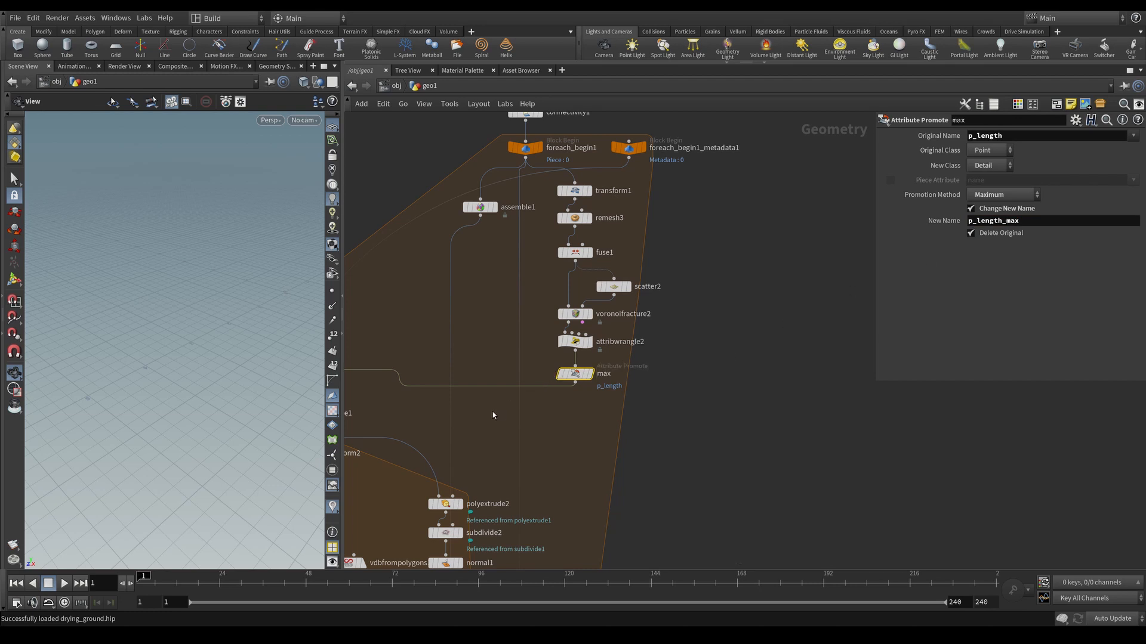
Set sphere1's Uniform Scale to the expression detail("../max", "p_length_max", 0)*1.1.
middle_drag(493, 415, 617, 373)
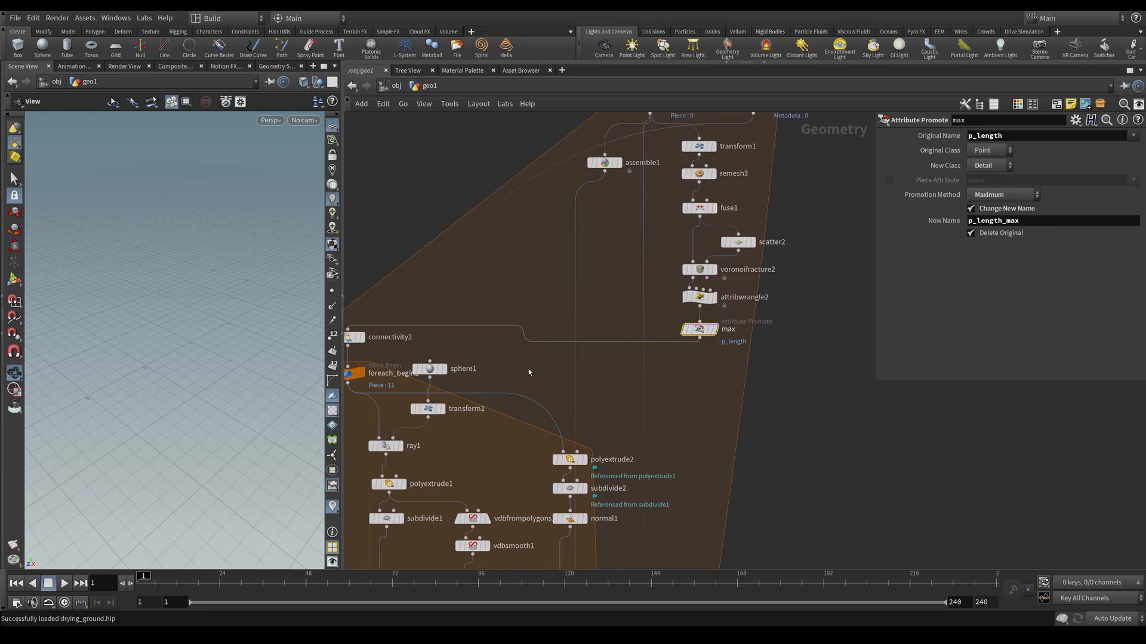
click(430, 369)
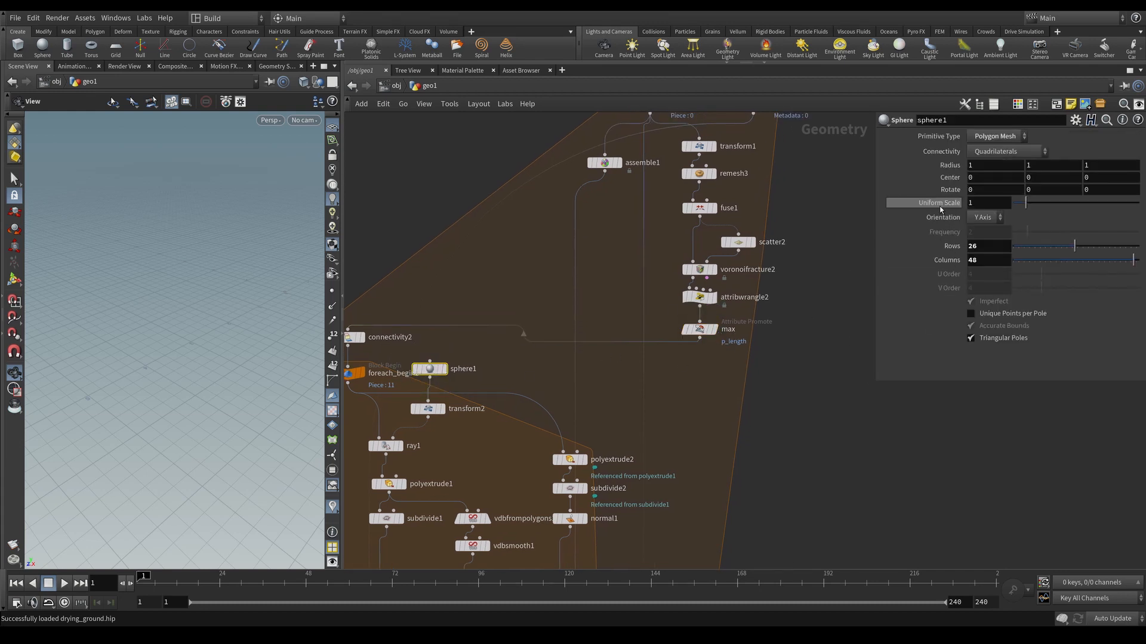
double_click(986, 203)
text(de)
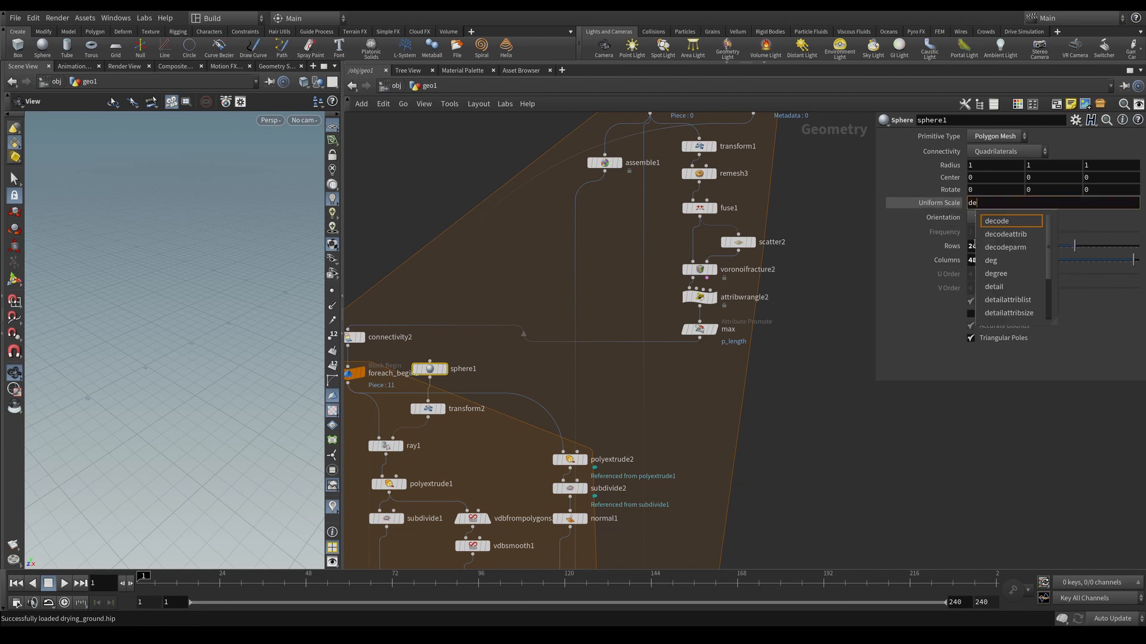
text(tail(")
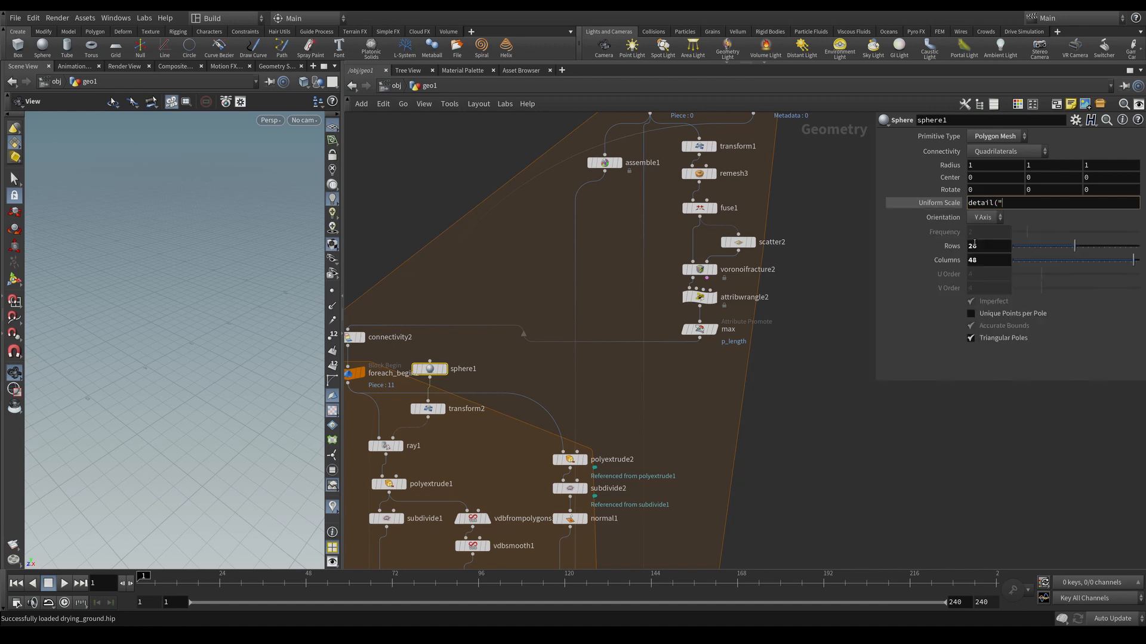
text(../max)
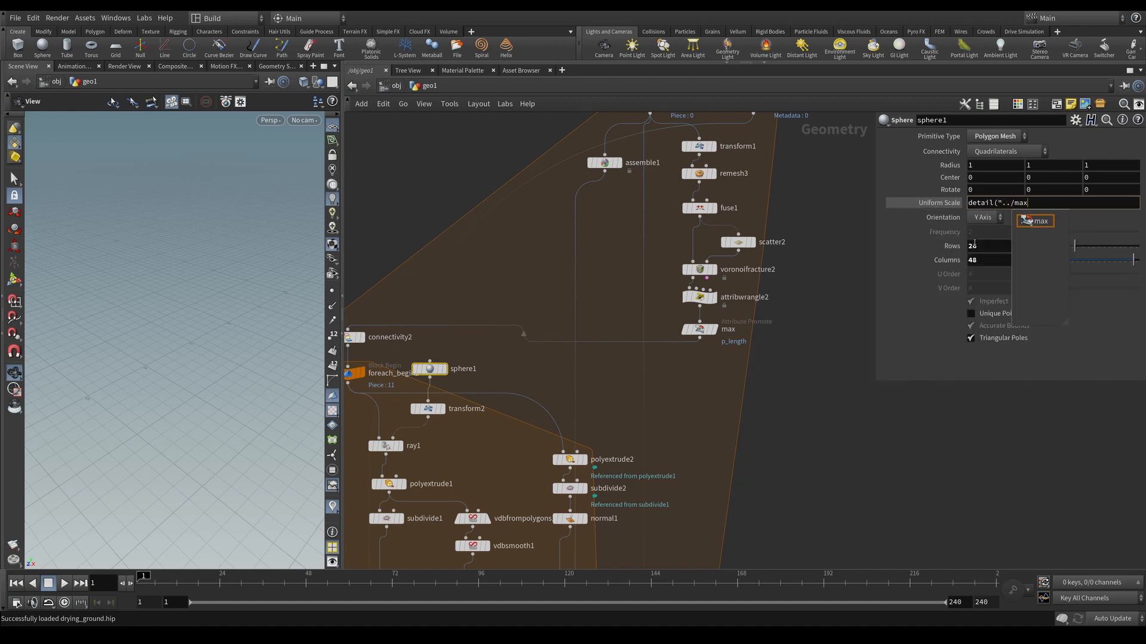
text(", )
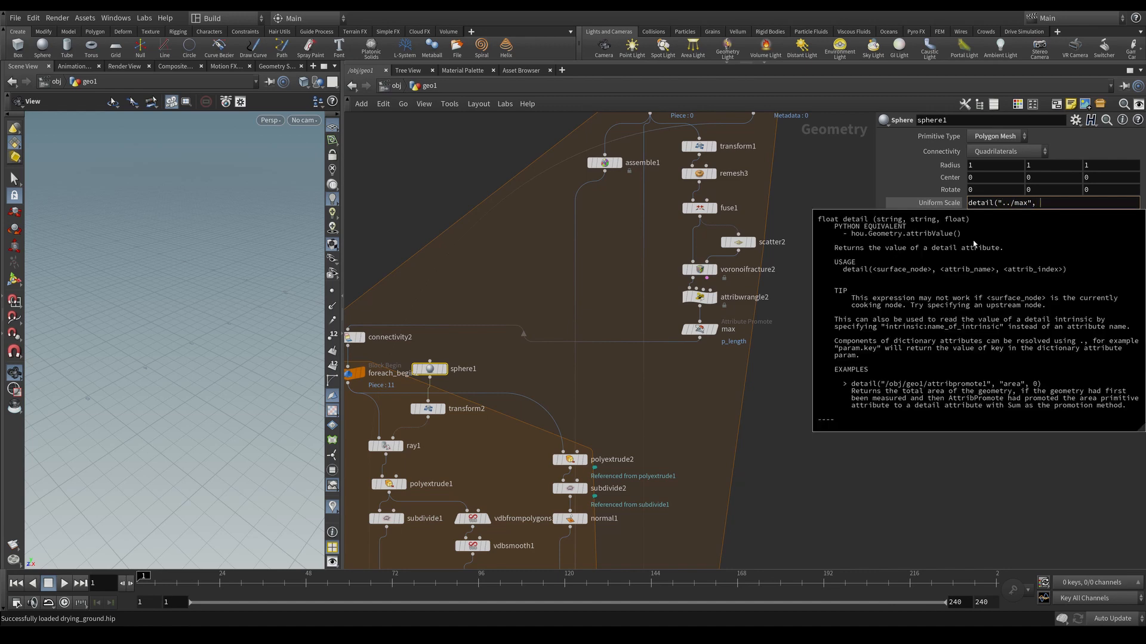
text(")
key(Left)
text(p)
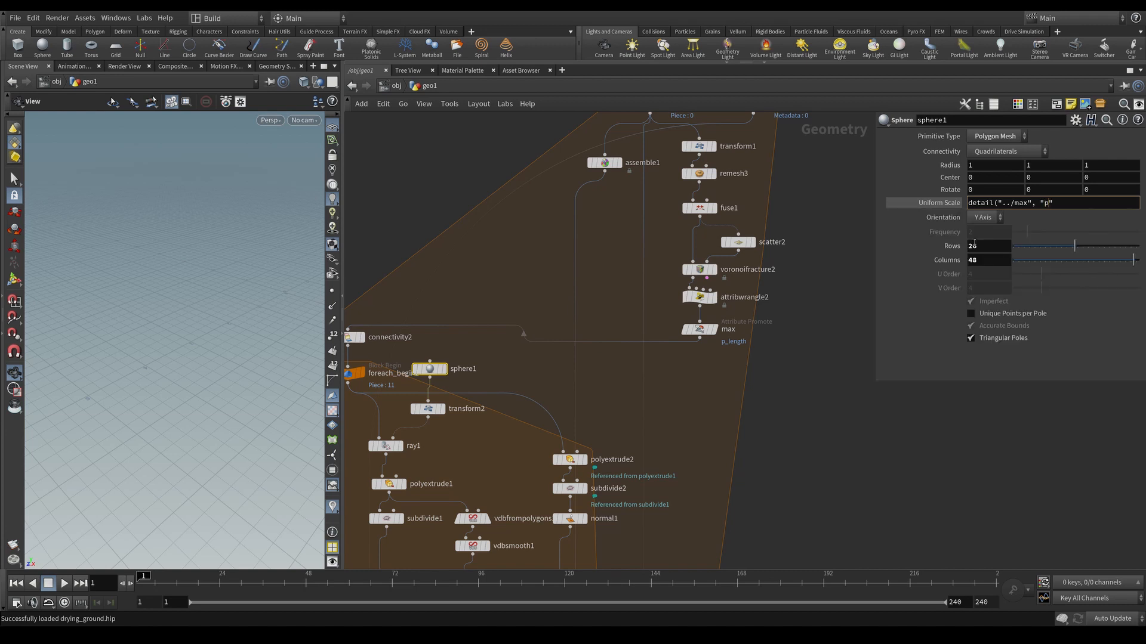
text(_length_max",)
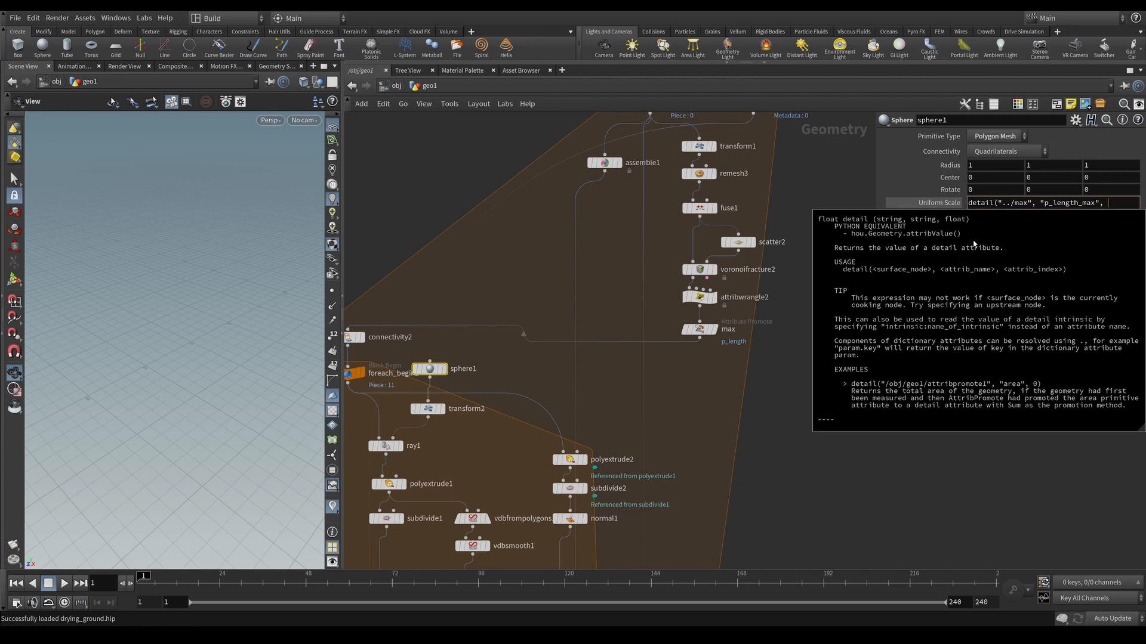
text( 0))
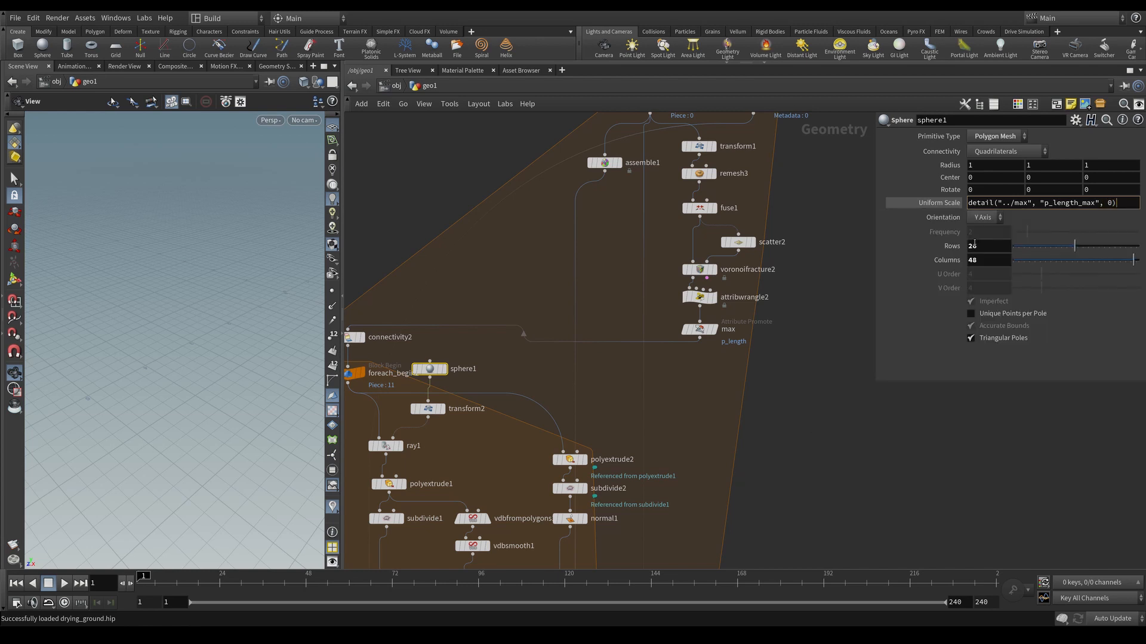
text(*1.1)
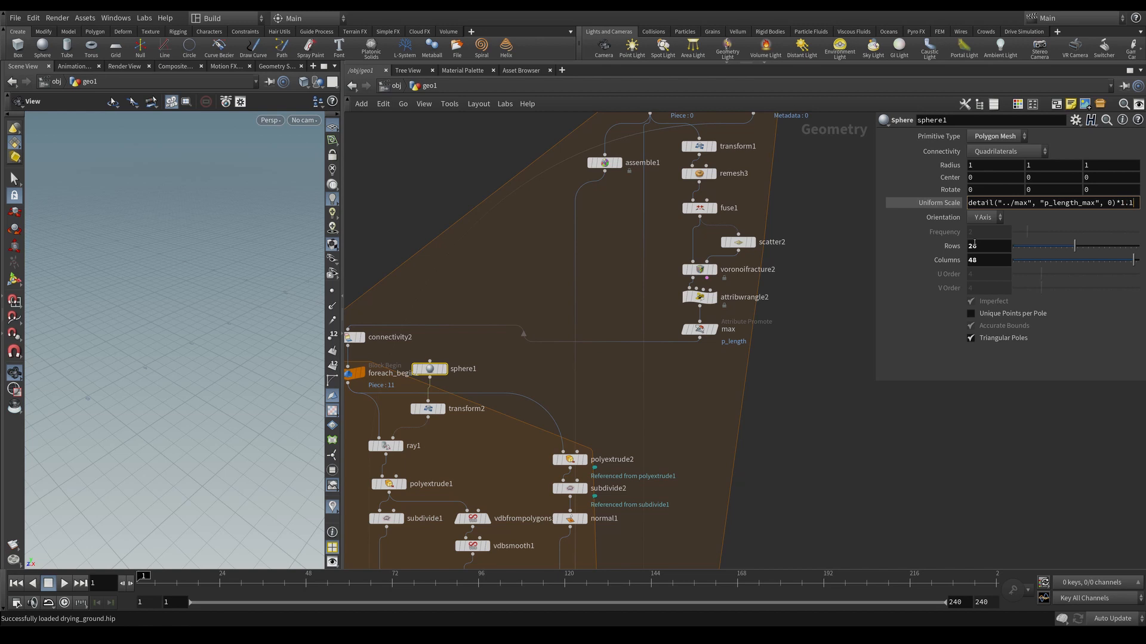
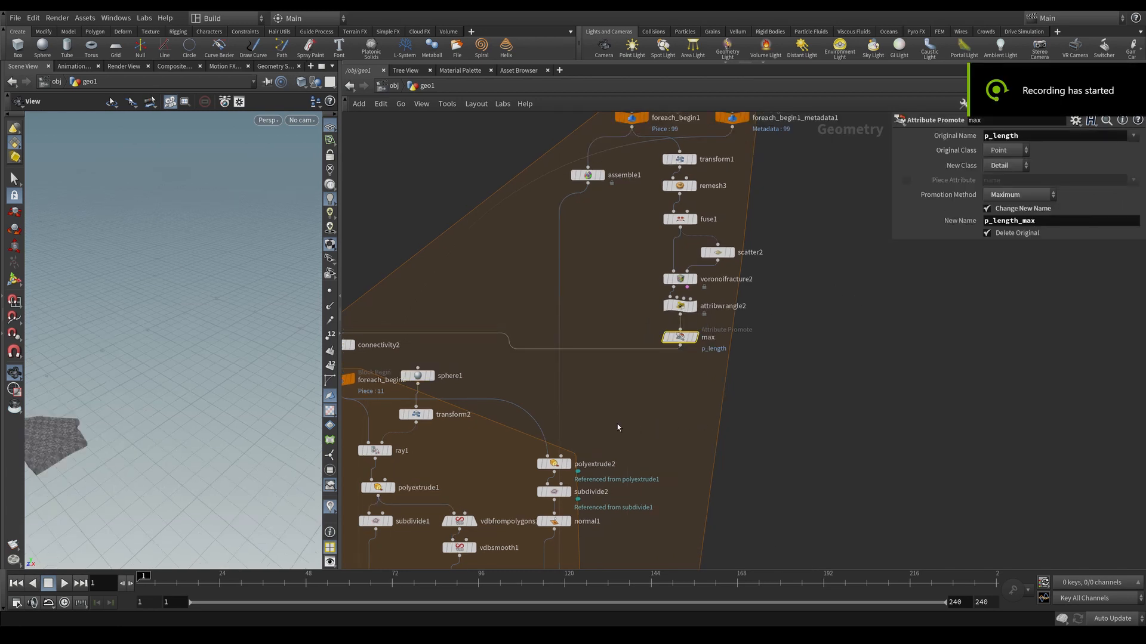
Set polyextrude1's Extrusion Mode to Point Normal.
middle_drag(617, 423, 697, 370)
click(480, 430)
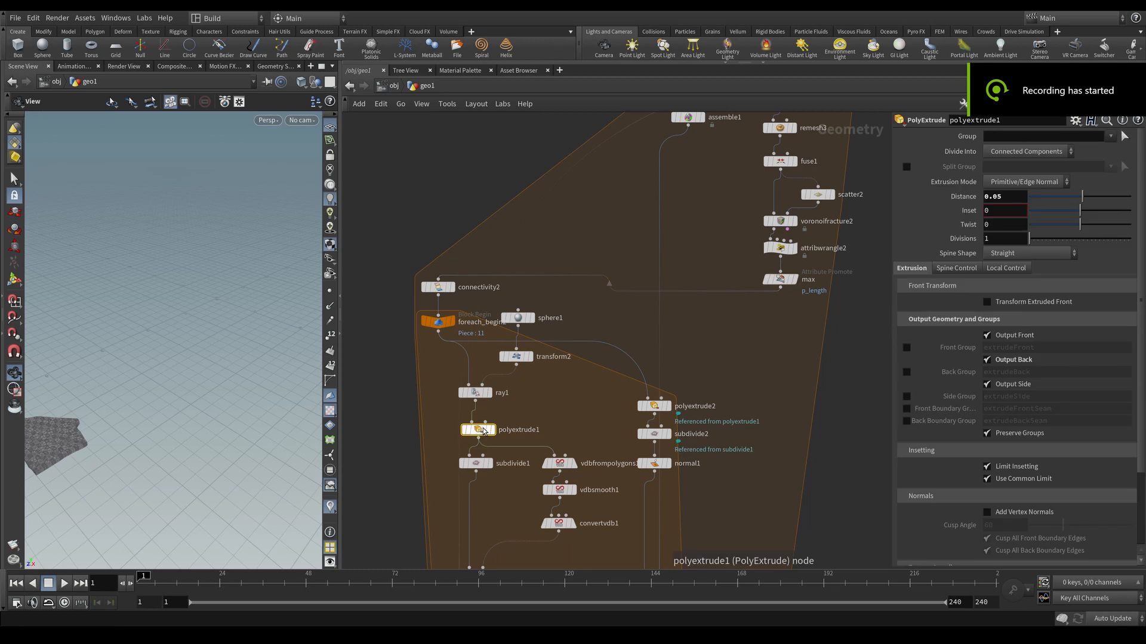
middle_drag(718, 362, 684, 373)
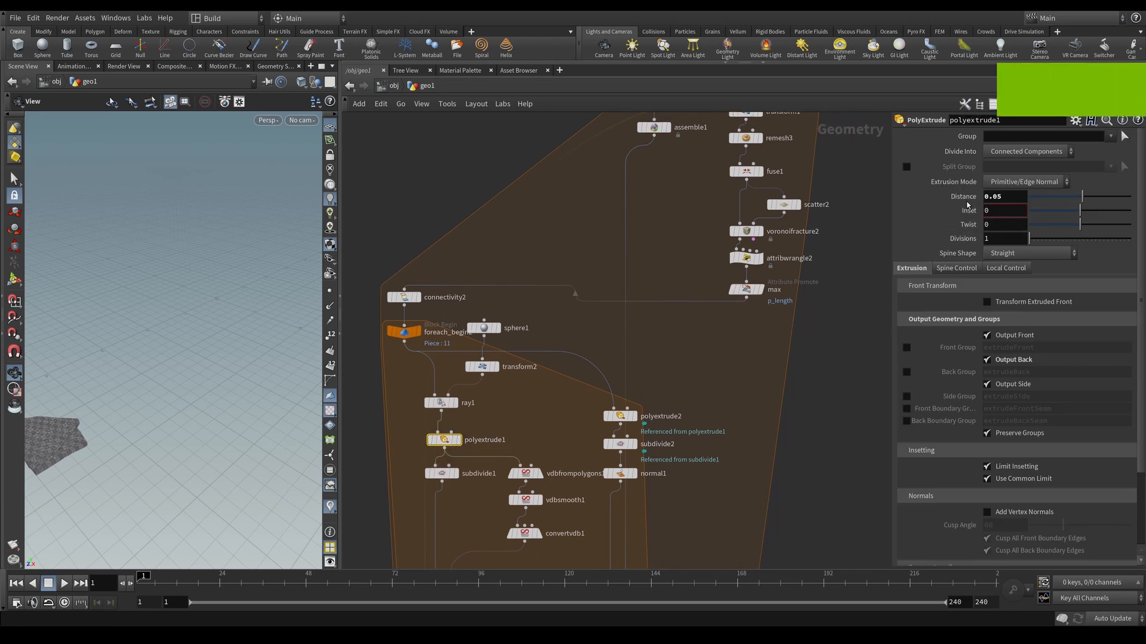
click(1010, 182)
click(1008, 208)
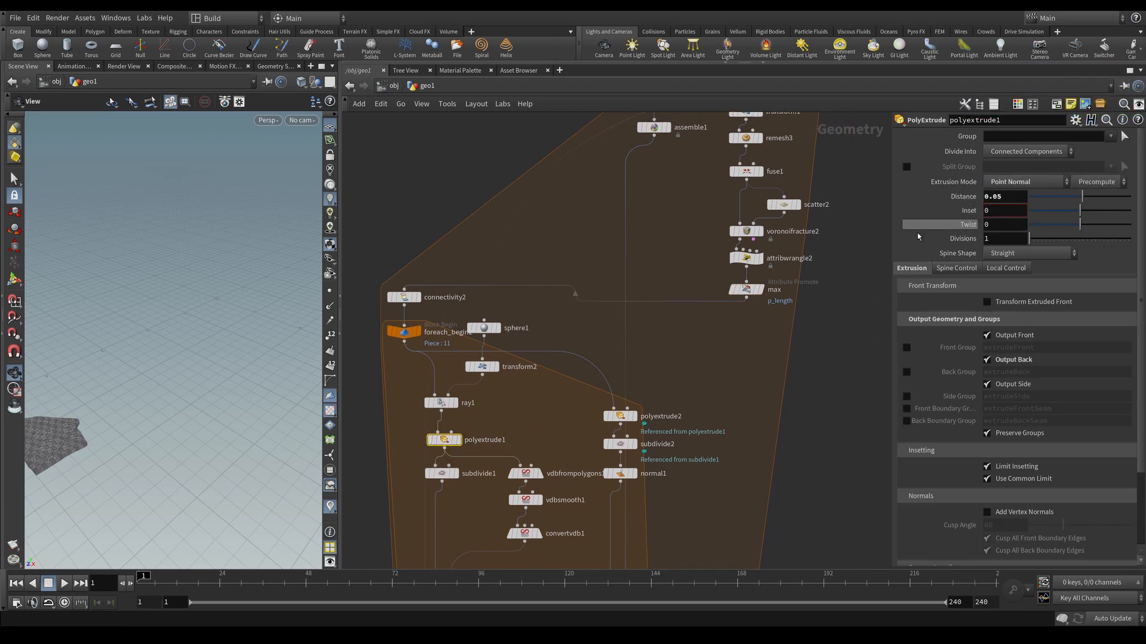
Wire the output of attribwrangle5 into the first input of the outer loop's foreach_end1.
middle_drag(470, 431, 501, 382)
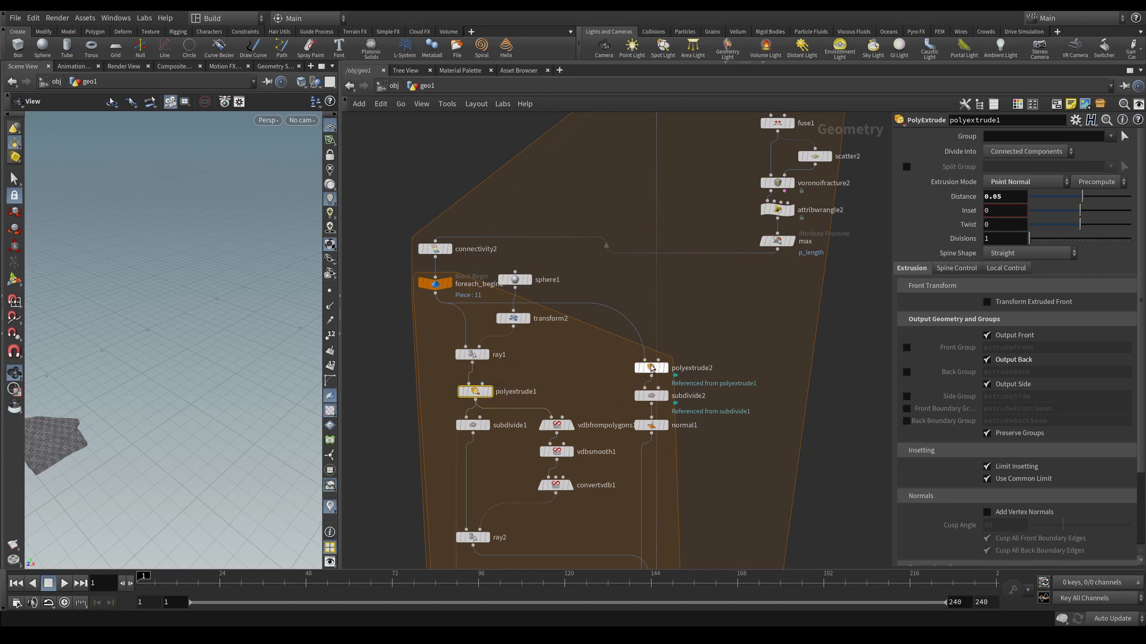
mouse_move(659, 371)
scroll(563, 393, down, 2)
middle_drag(563, 392, 591, 276)
middle_drag(527, 500, 514, 403)
scroll(514, 403, up, 3)
middle_drag(605, 401, 602, 342)
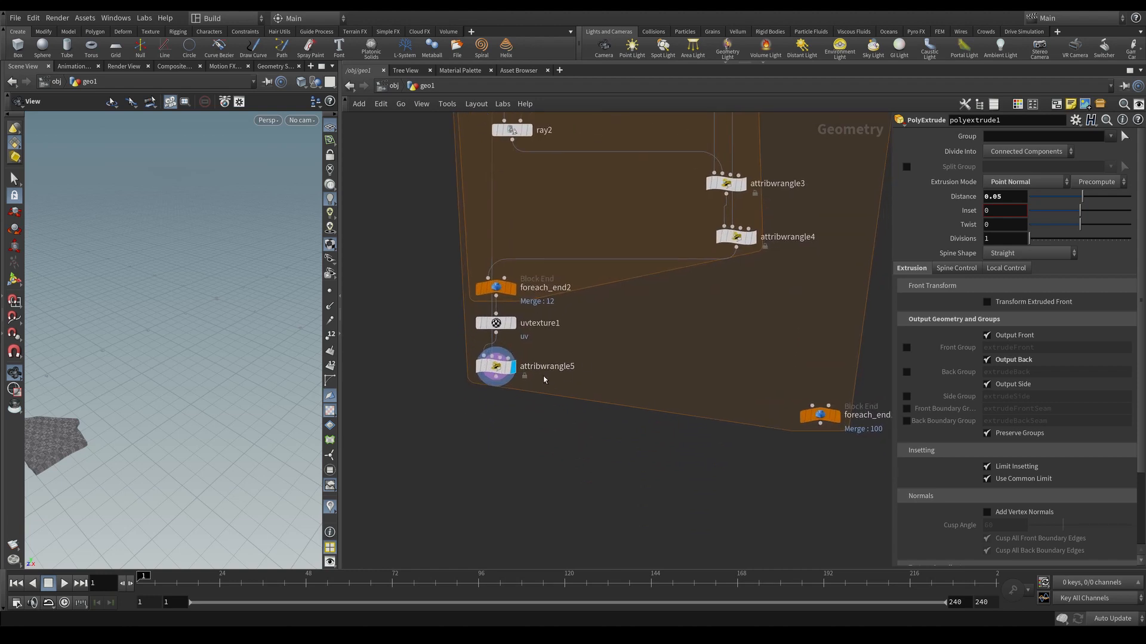
click(497, 377)
middle_drag(664, 377, 524, 349)
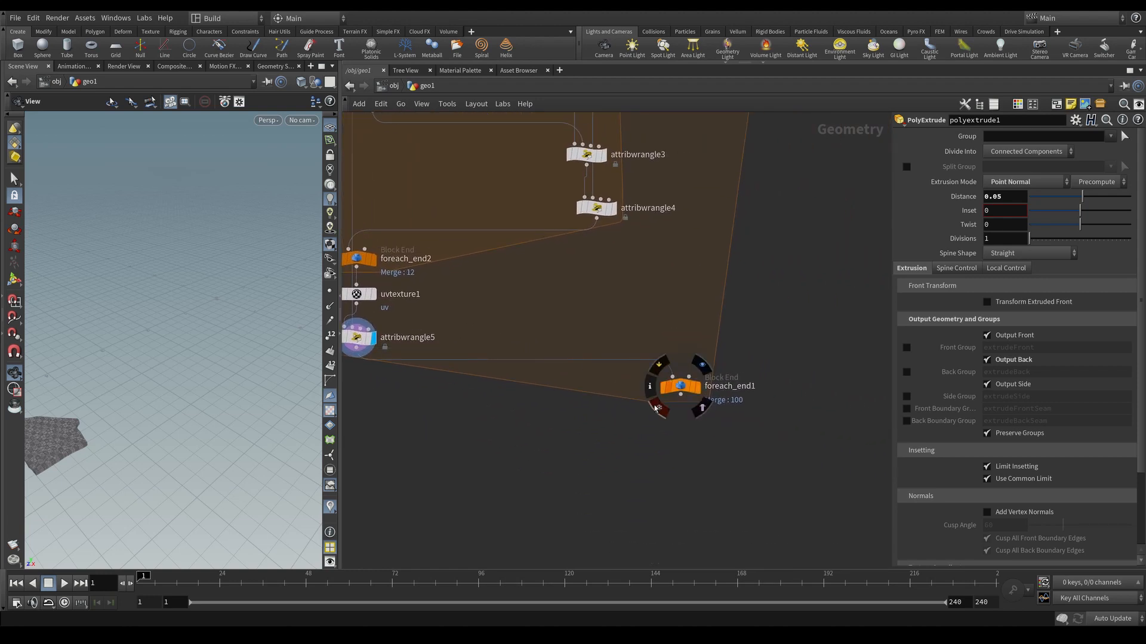
click(680, 377)
Display the output of foreach_end1 and examine the merged geometry from several angles along with its attribute information.
middle_drag(619, 445, 659, 431)
mouse_move(743, 380)
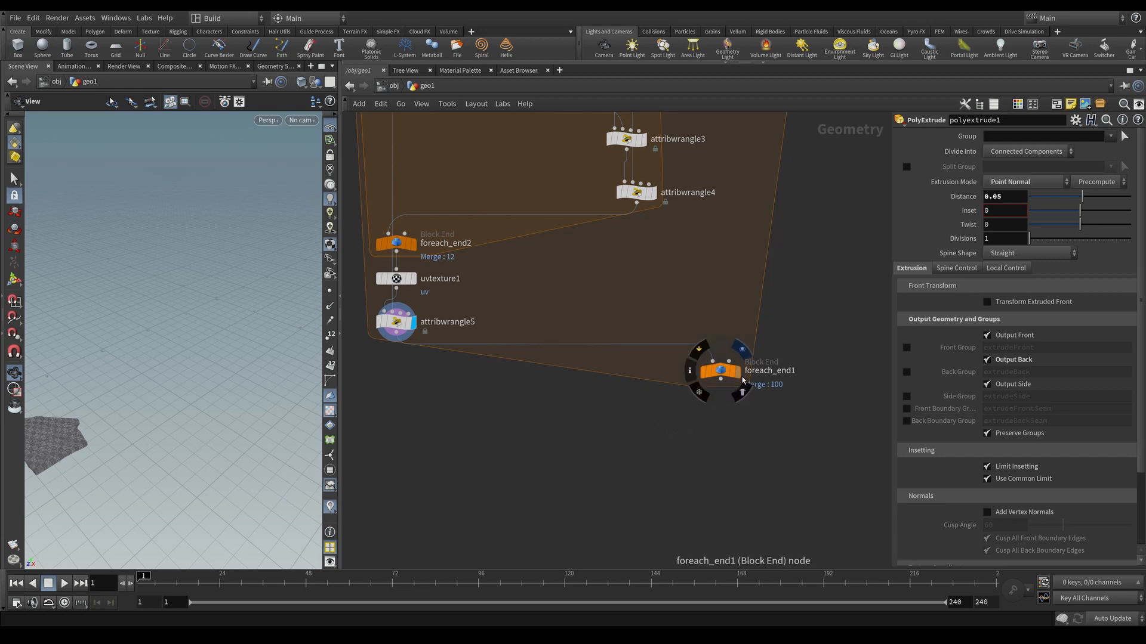
click(740, 375)
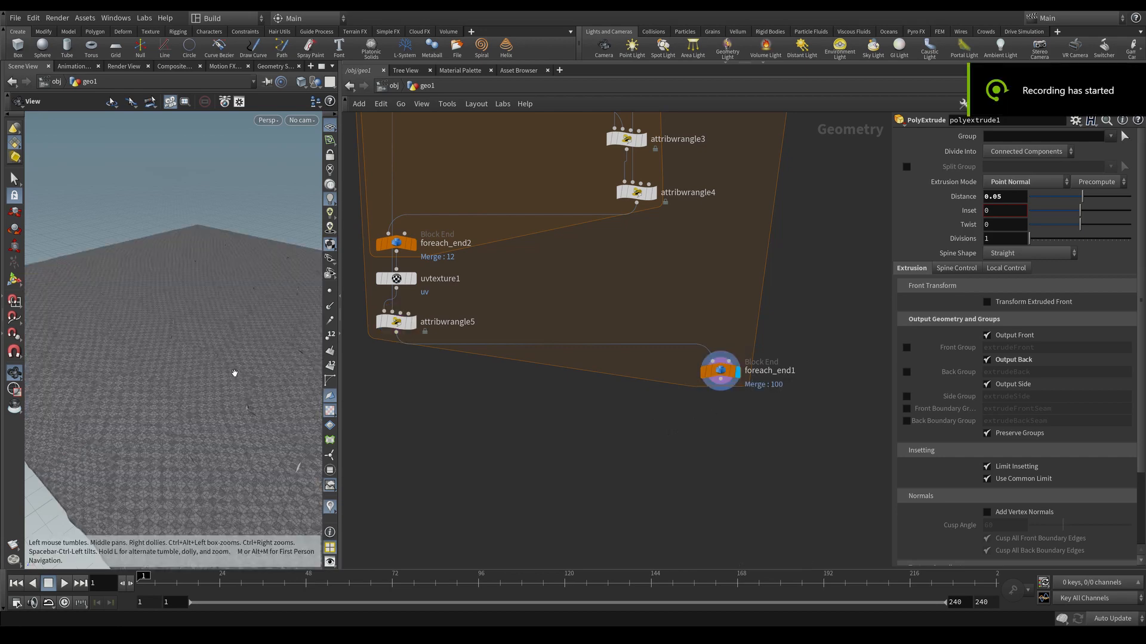
scroll(235, 373, down, 10)
drag(202, 342, 179, 348)
scroll(268, 340, up, 5)
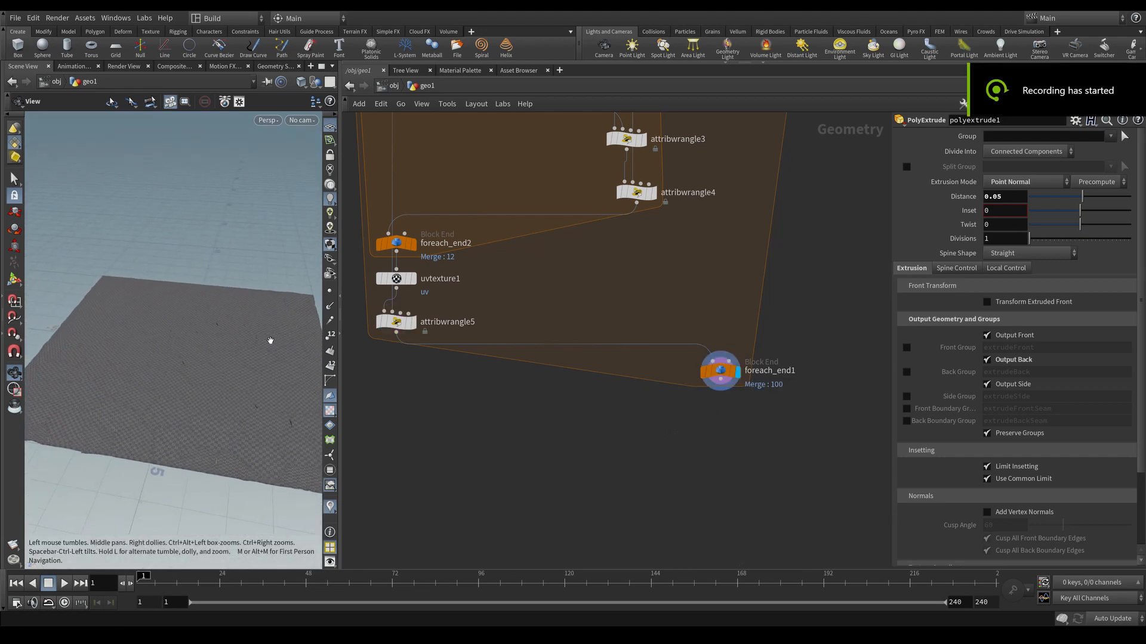
drag(269, 340, 192, 353)
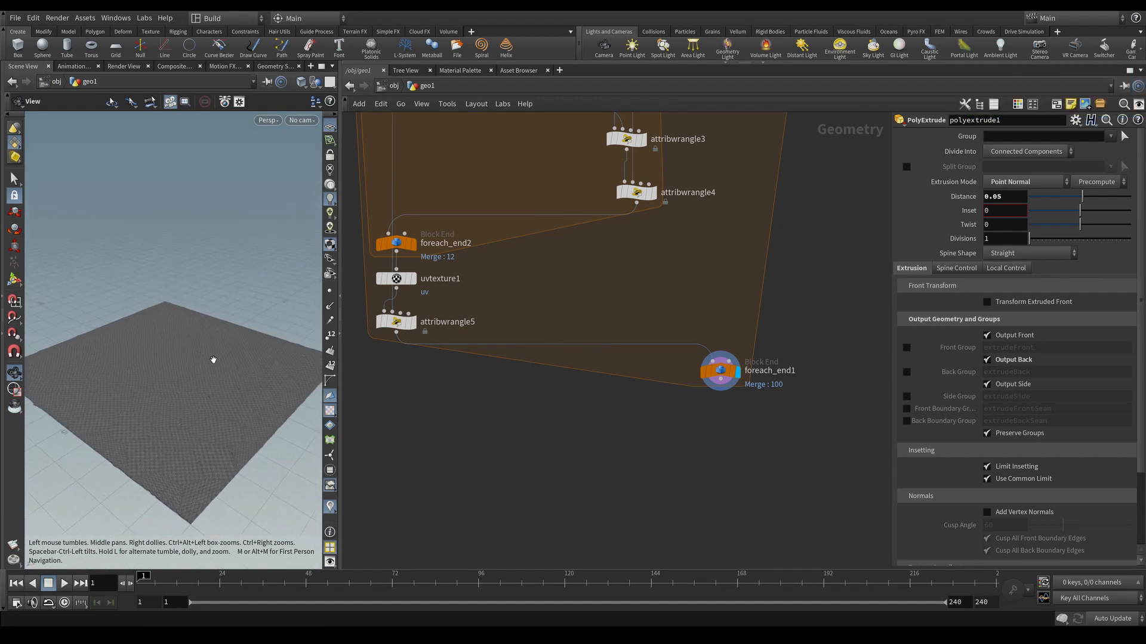
middle_click(728, 376)
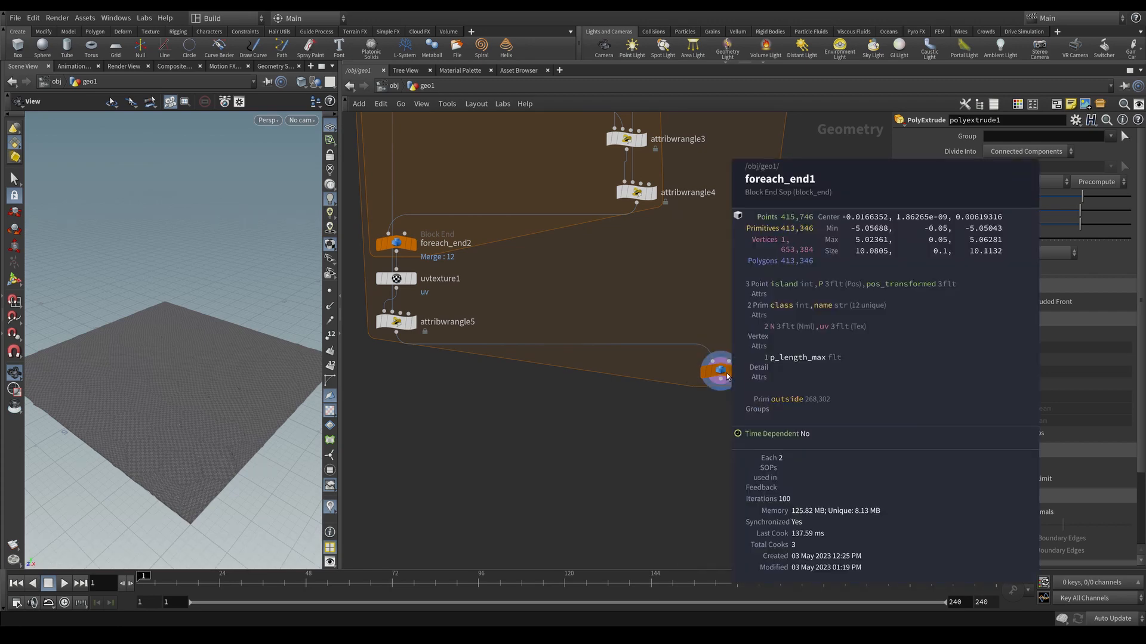
Add an Attribute Wrangle below foreach_end1, fed by its output, and display it.
middle_drag(683, 407, 597, 364)
key(Tab)
text(wrang)
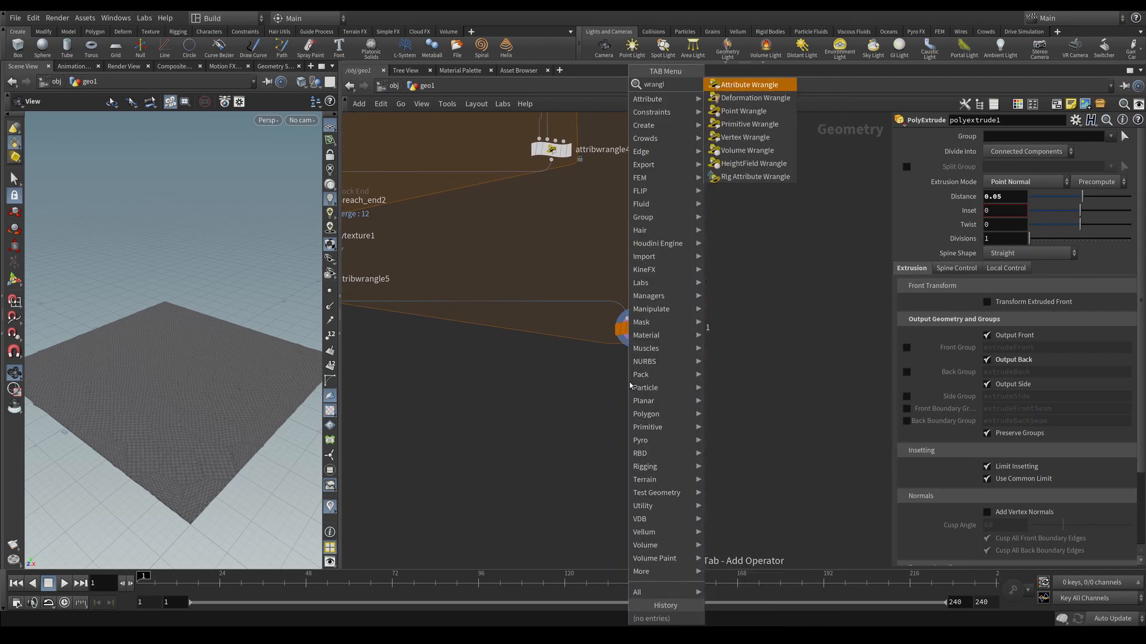
key(Return)
key(r)
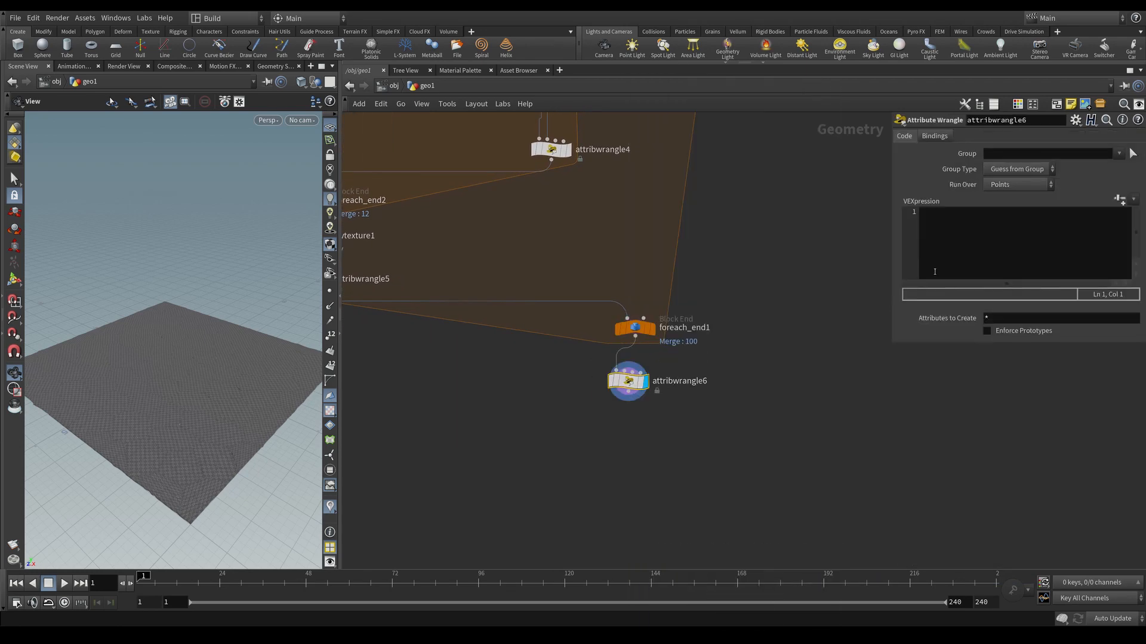
Try moving the points with the code v@P = v@pos_transformed; in attribwrangle6.
click(957, 261)
text(v@)
key(Caps_Lock)
text(P)
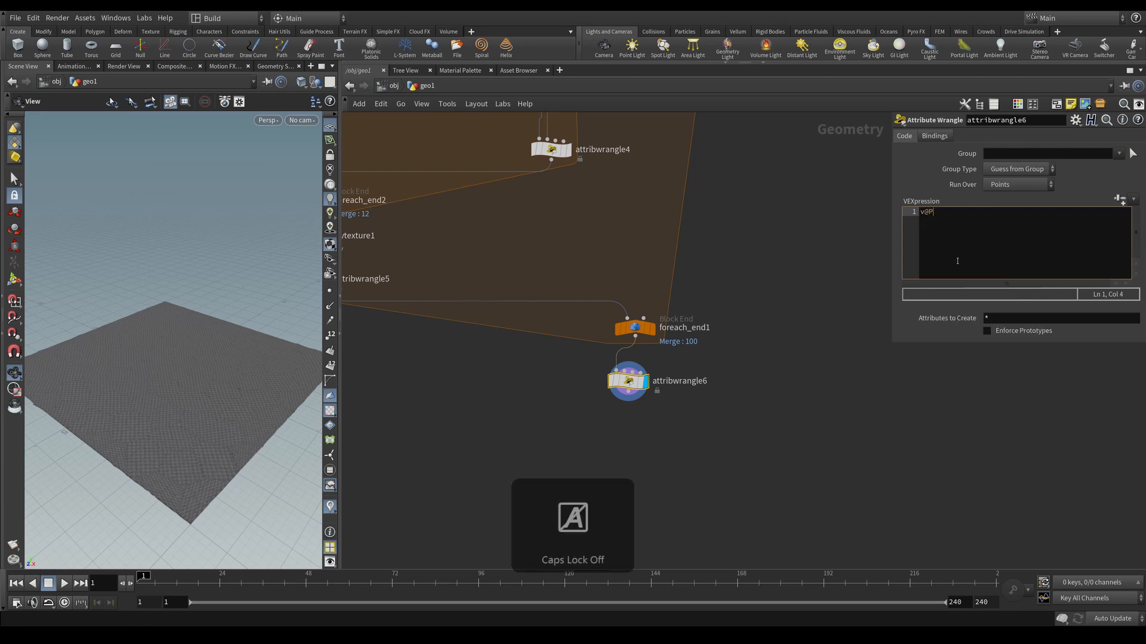
text( = v@pos_)
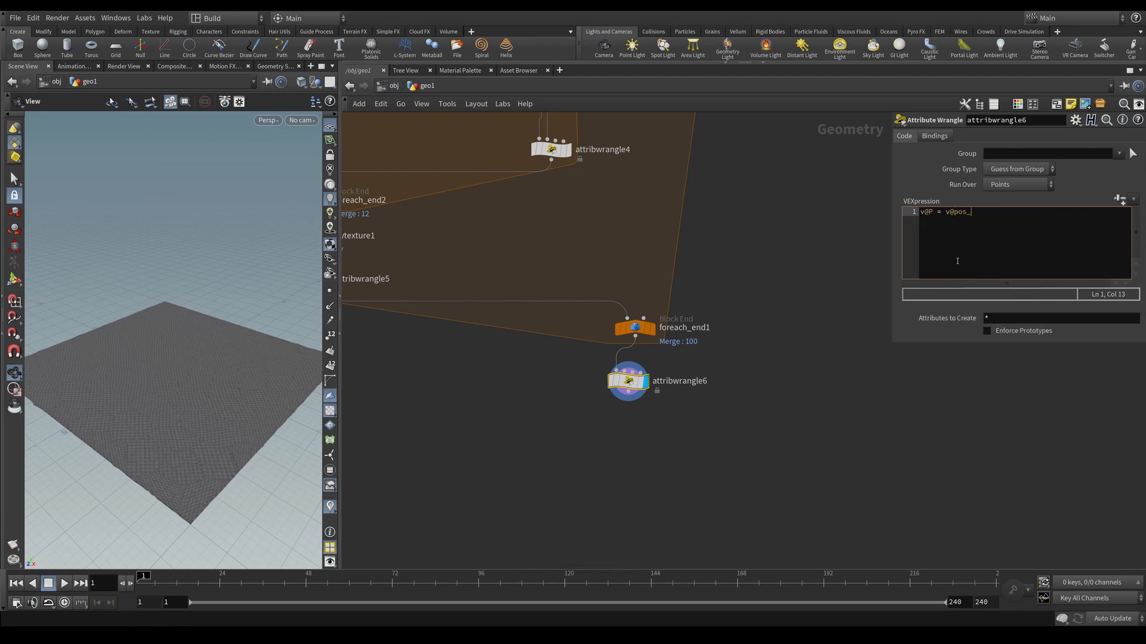
text(transformed;)
click(867, 414)
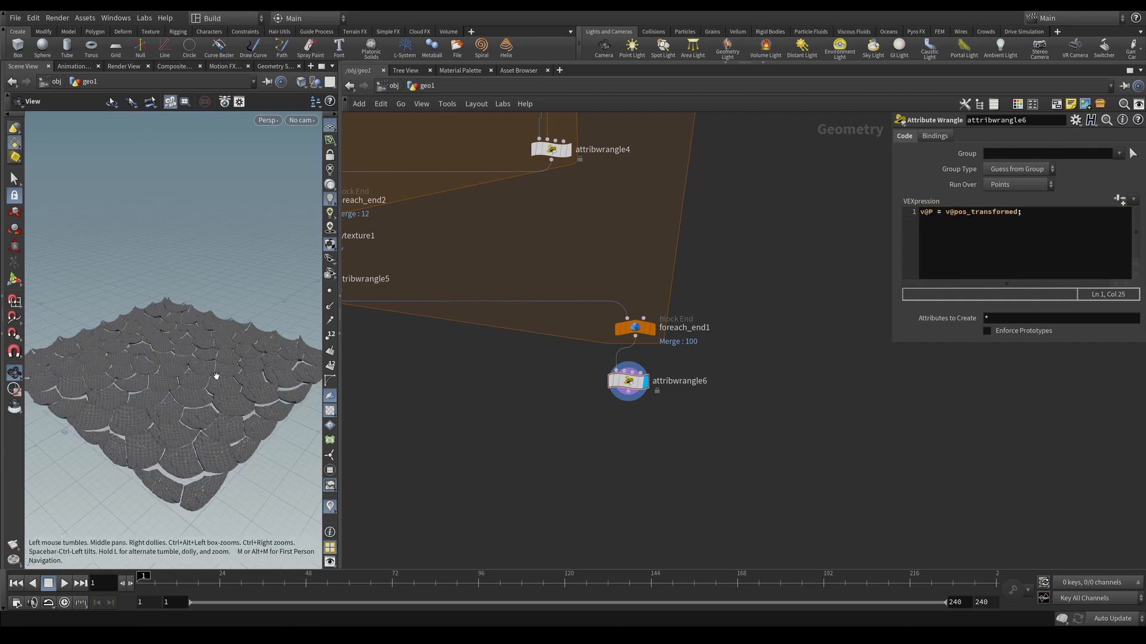
Compare the flat and transformed pieces by orbiting the model and toggling attribwrangle6's bypass.
drag(182, 393, 310, 362)
click(613, 382)
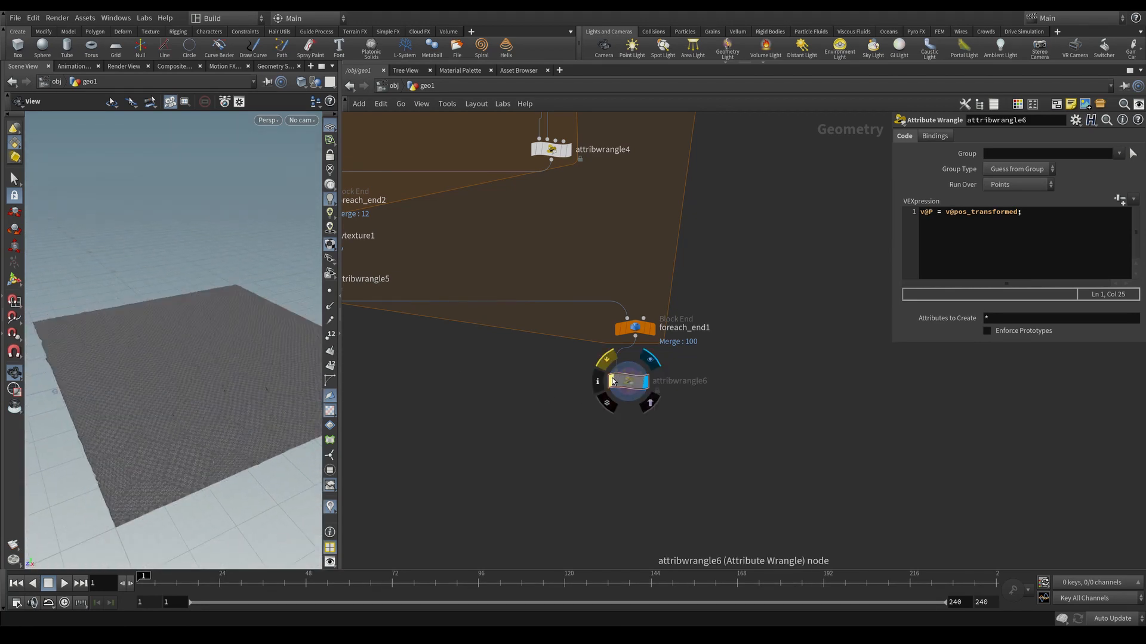
click(611, 380)
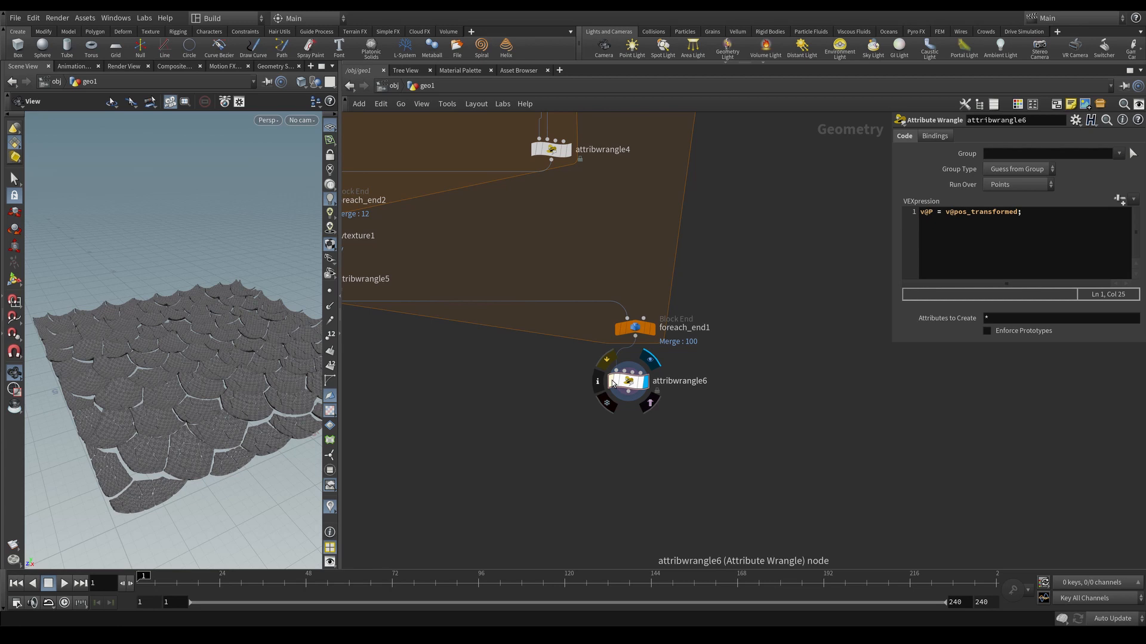
click(611, 381)
click(610, 380)
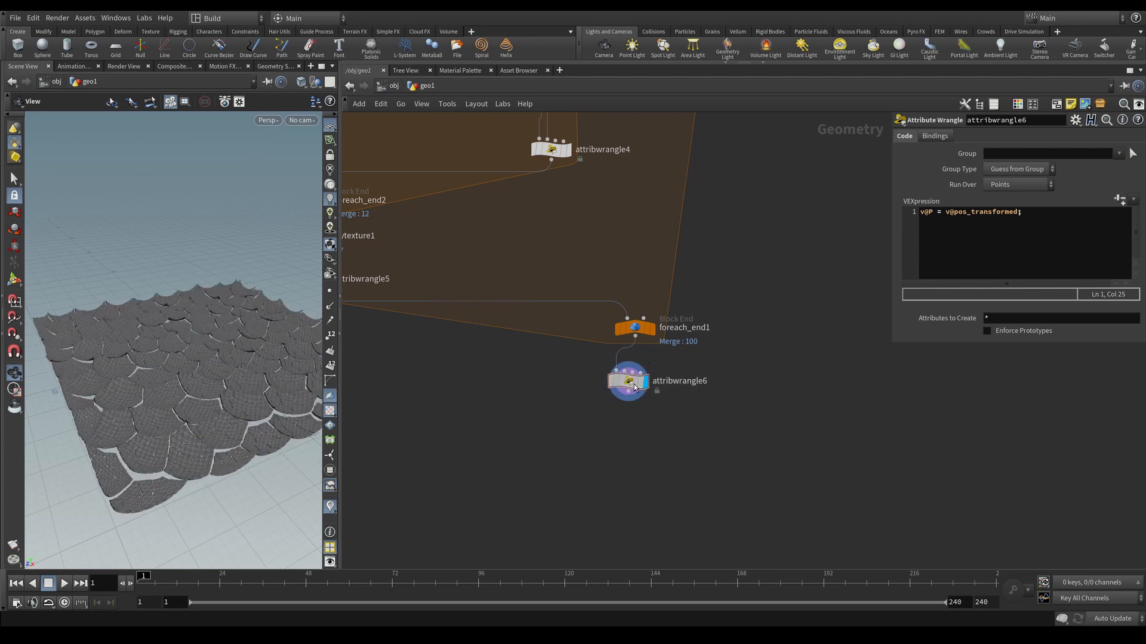
Replace attribwrangle6's code with float duration_min = ch("duration_min"); and float duration_max = ch("duration_max"); on two lines.
click(1020, 248)
key(ctrl+a)
key(BackSpace)
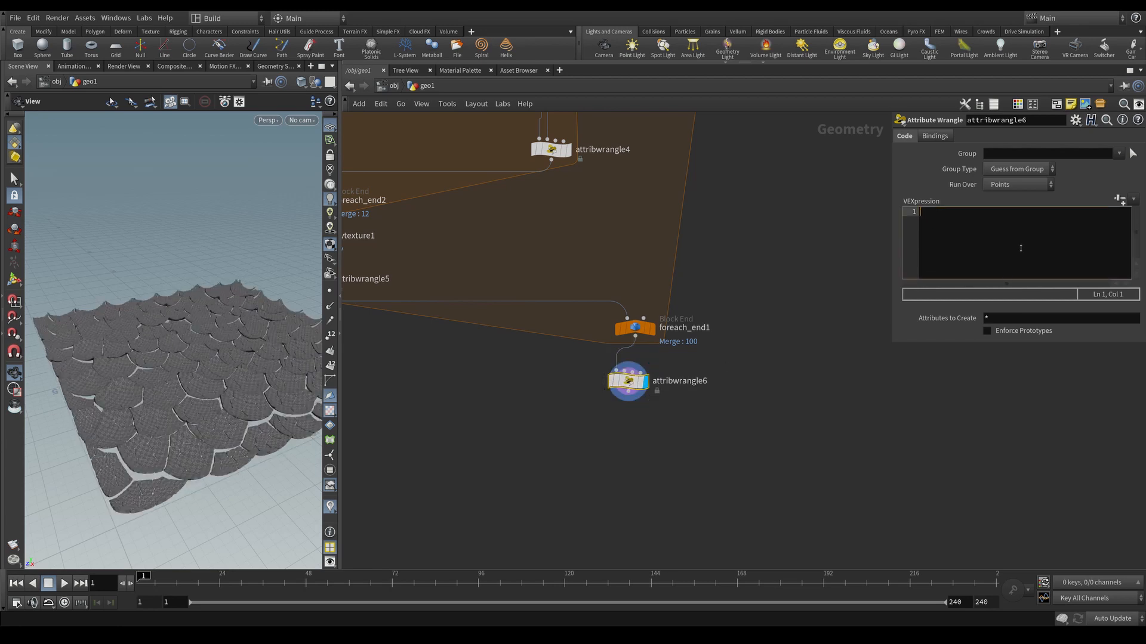
text(float duration_min = ch()
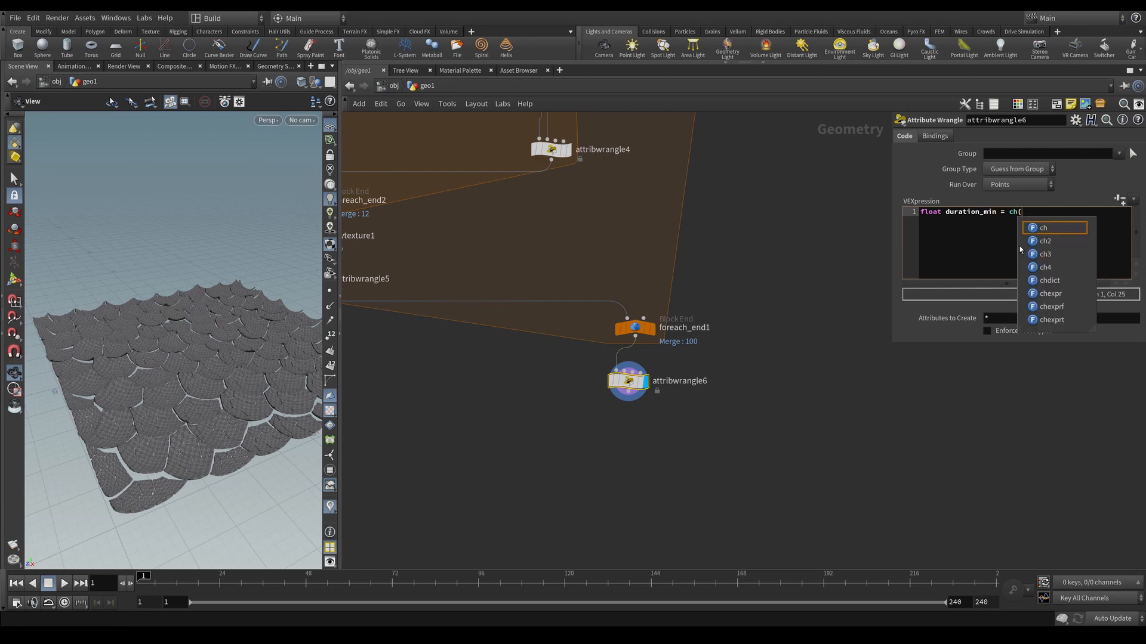
text("durati)
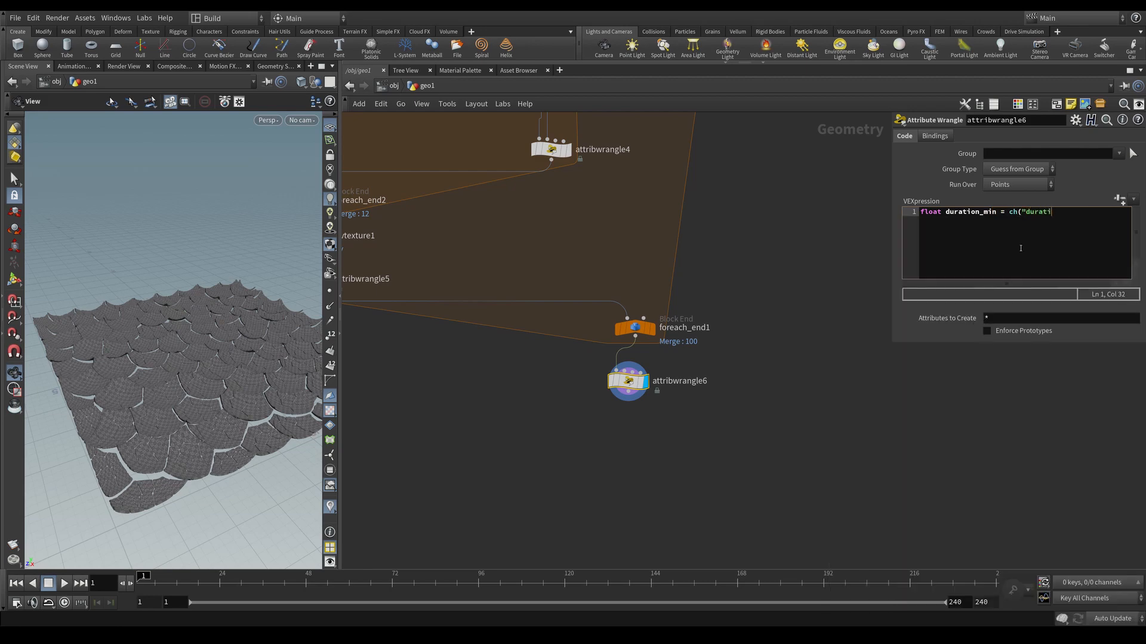
text(on_min");)
key(Return)
text(floa)
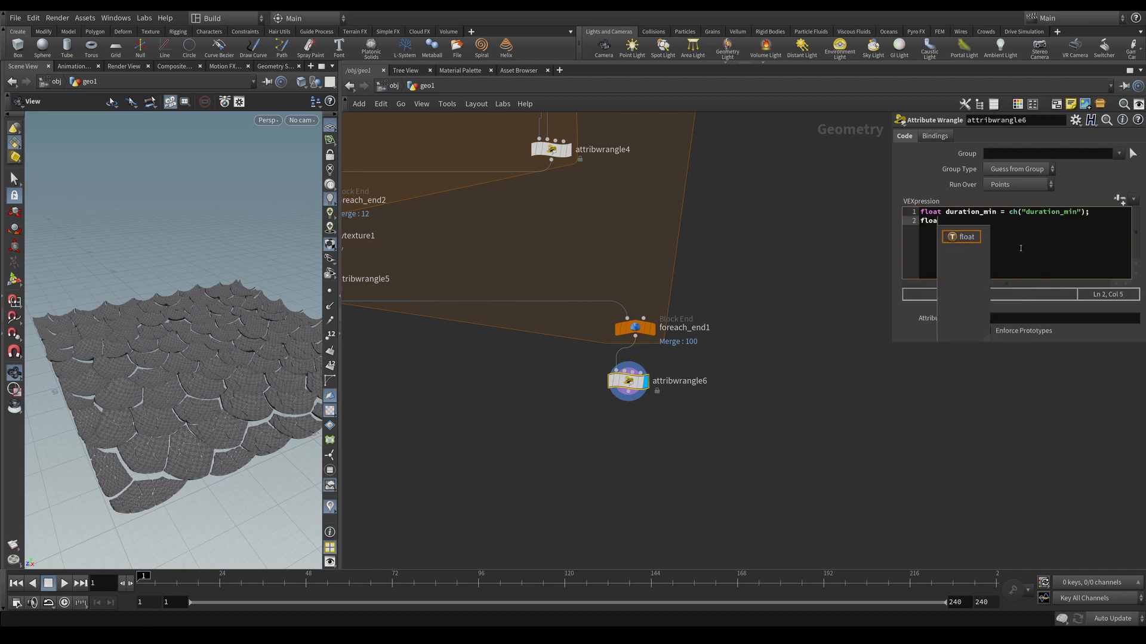
text(t duration_max)
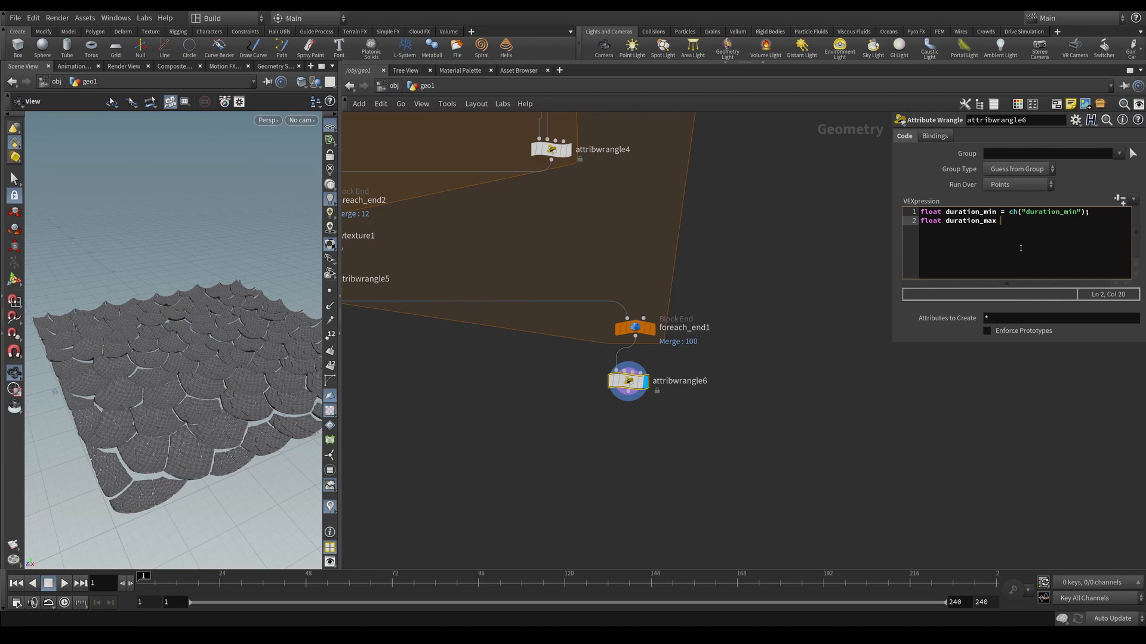
text( = ch("duration_max");)
key(Return)
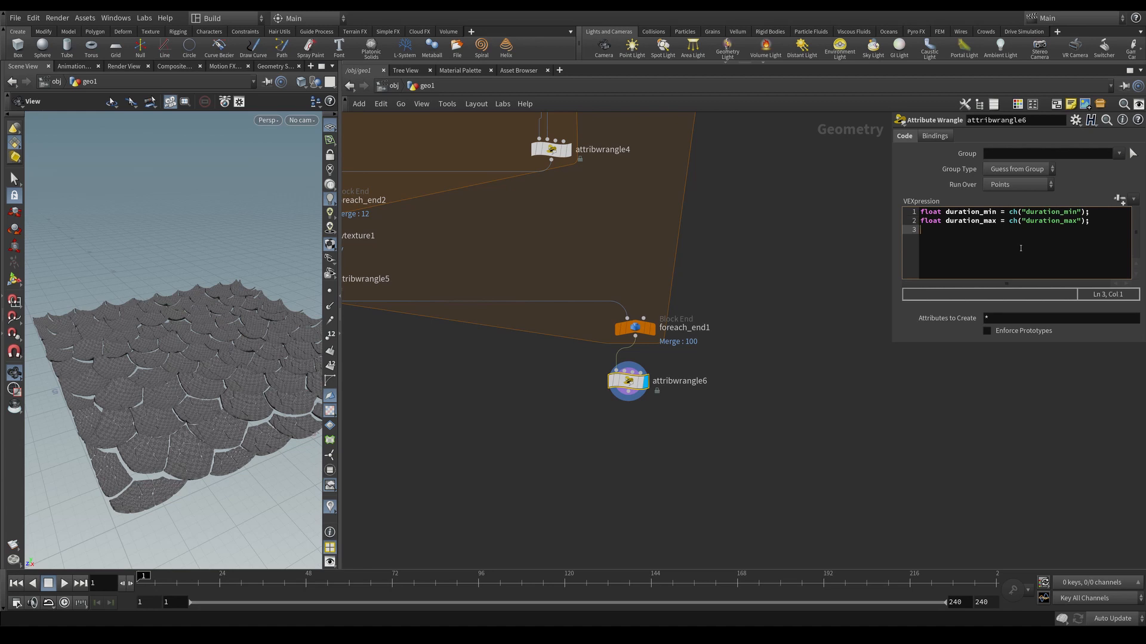
Add the line float start = rand(i@island) * duration_min; to attribwrangle6's code.
text(fl)
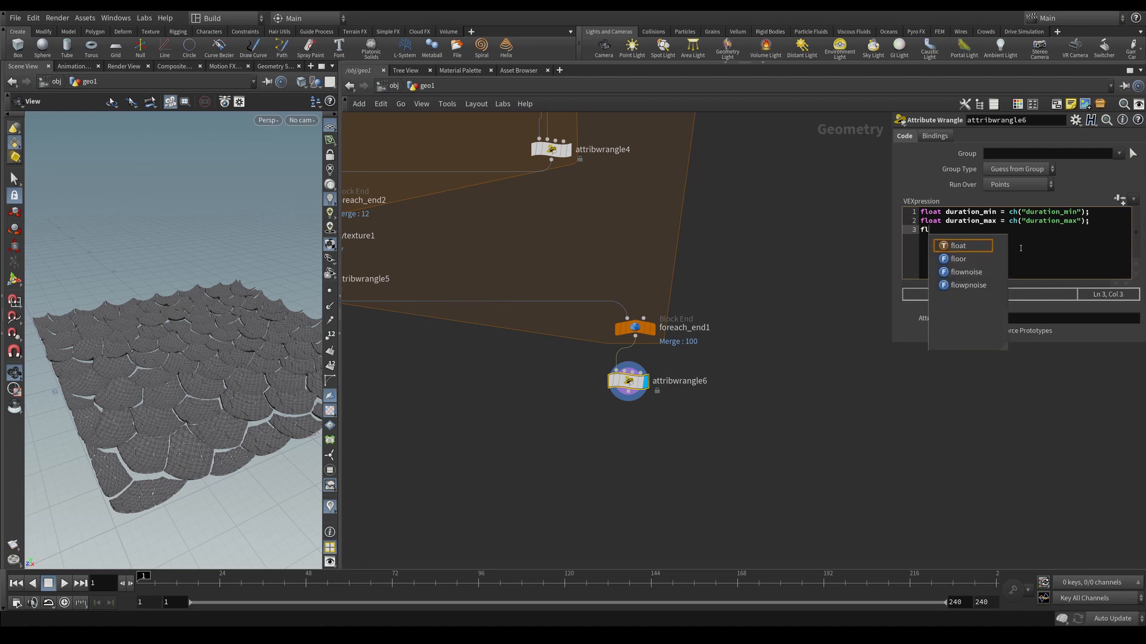
text(oat start = )
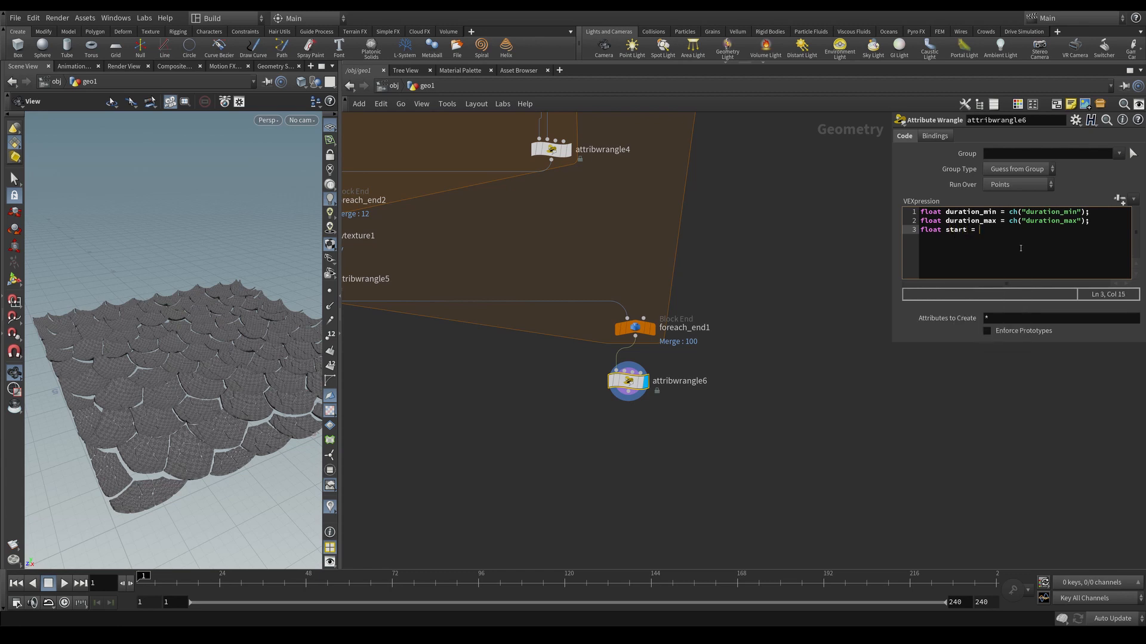
text(rand()i@island)
text( * durat)
text(ion_min;)
key(Return)
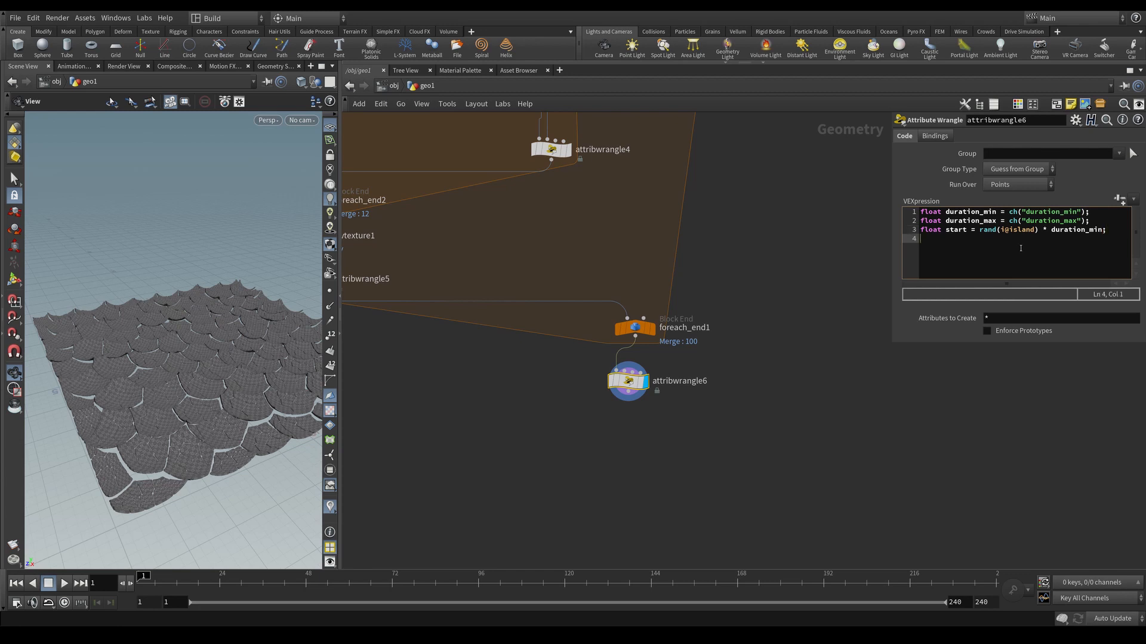
Add the line float end = (rand(i@island) * duration_max) + duration_max * 0.4; and widen the code area to show it fully.
text(floa)
text(t)
text( end)
text(  =)
text( ())
text(rand())
text(i@island)
text( * )
text(duration_max)
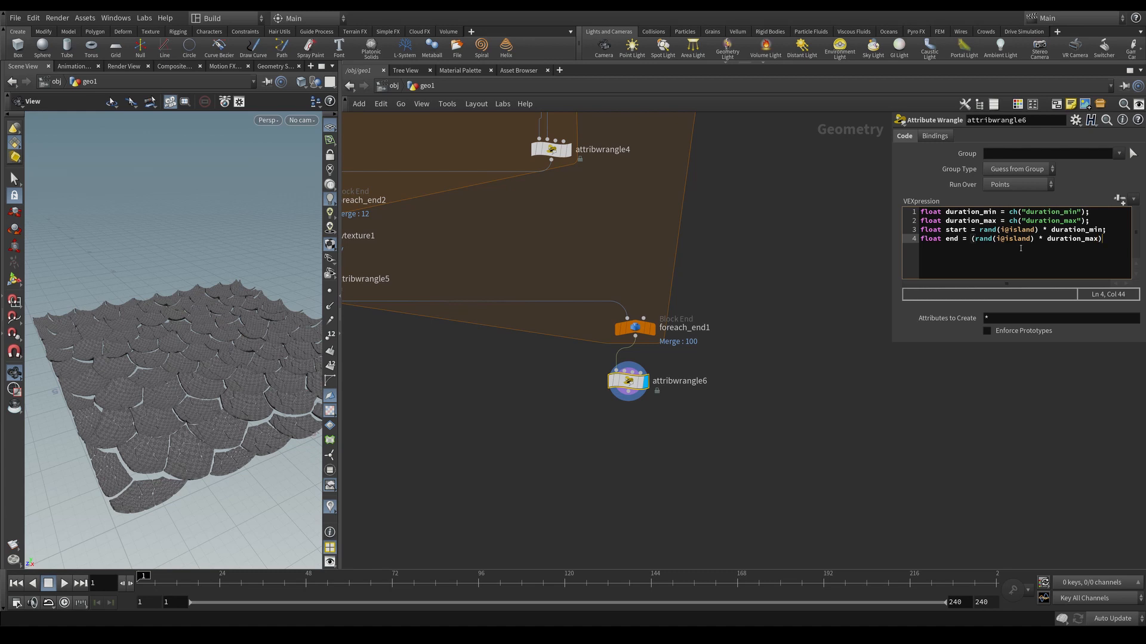
text() + duration)
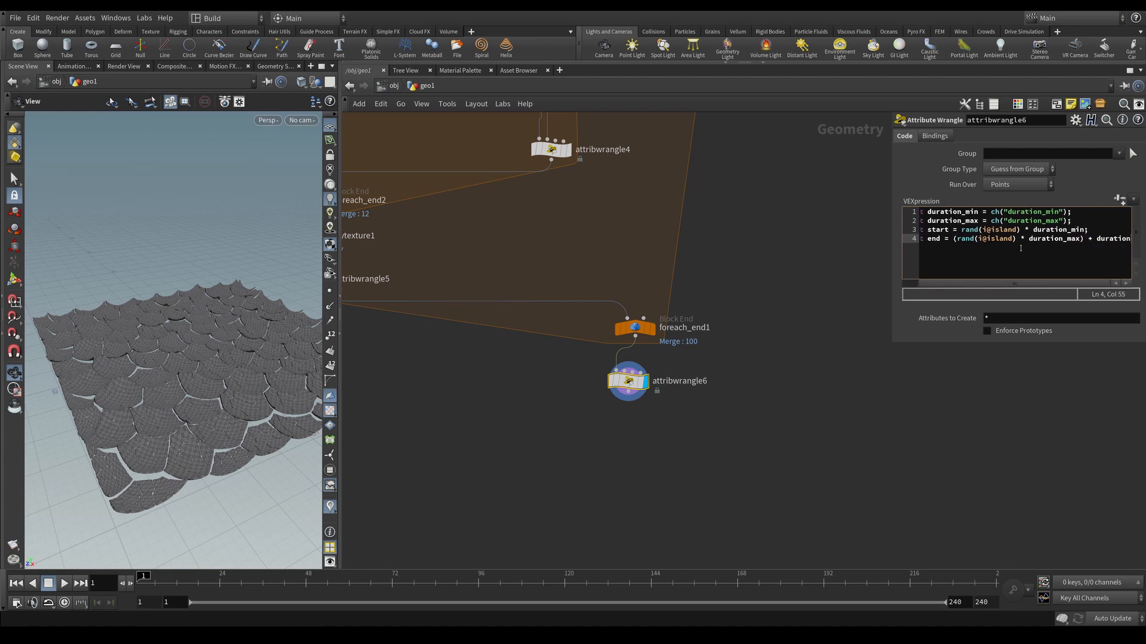
text(_max)
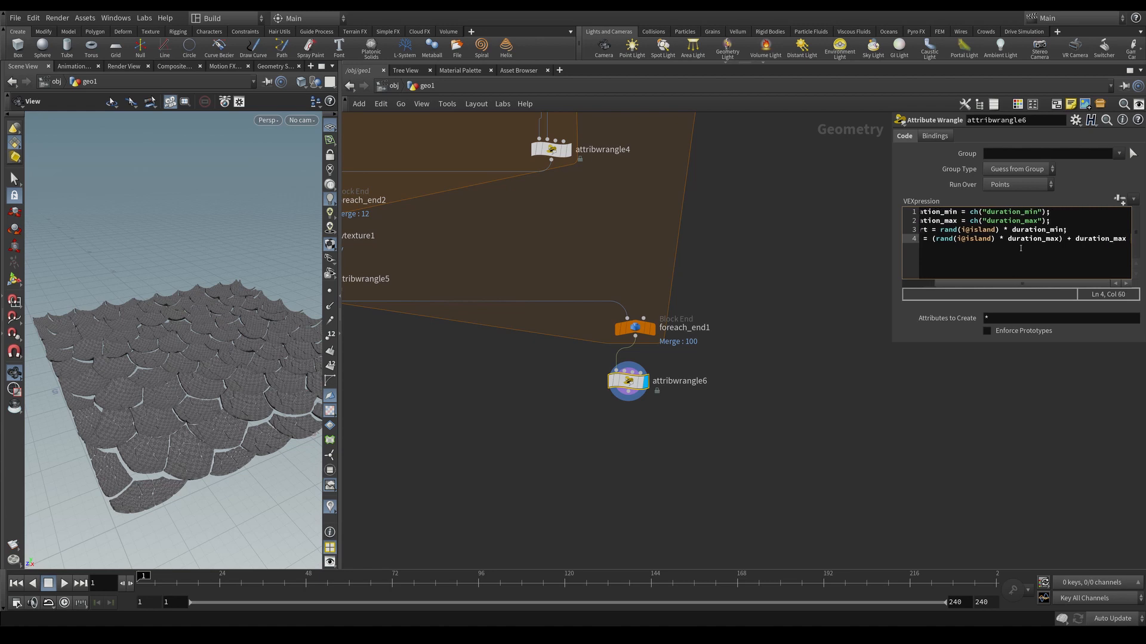
text( * 0.4;)
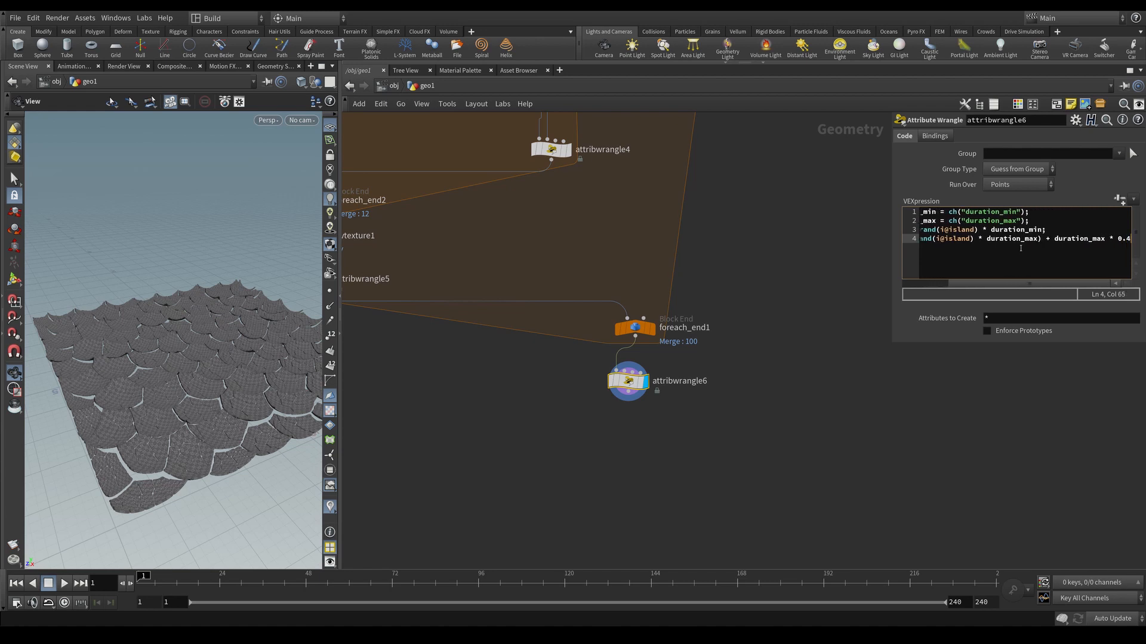
click(882, 466)
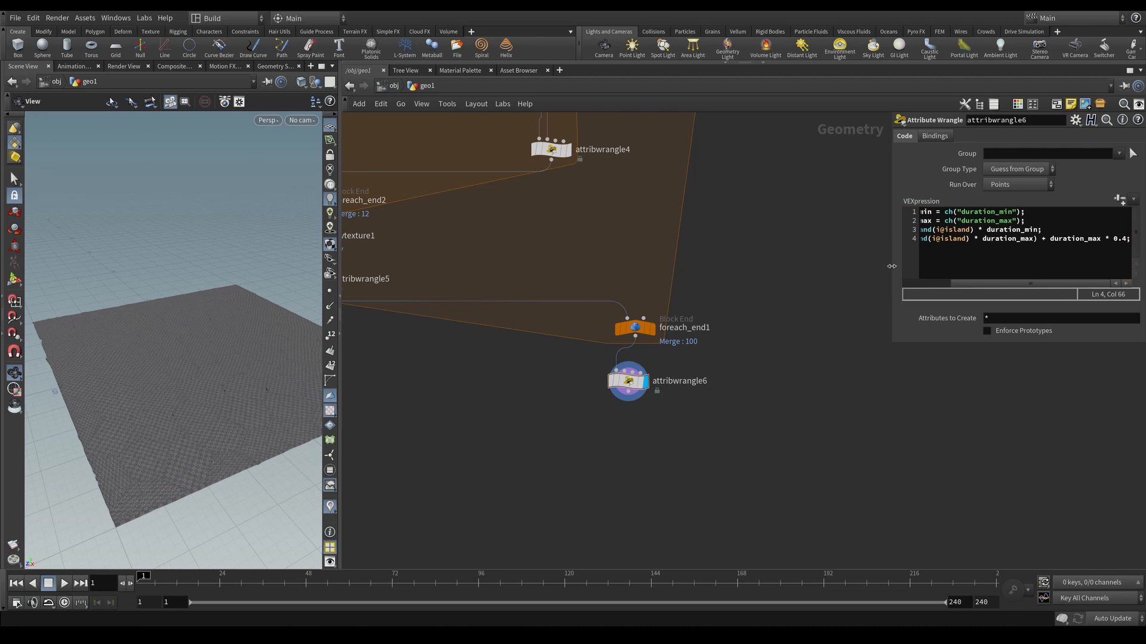
drag(892, 268, 726, 268)
Add the line int frame_offset = 15; to attribwrangle6's code, separated from the existing lines by a blank line.
click(1040, 241)
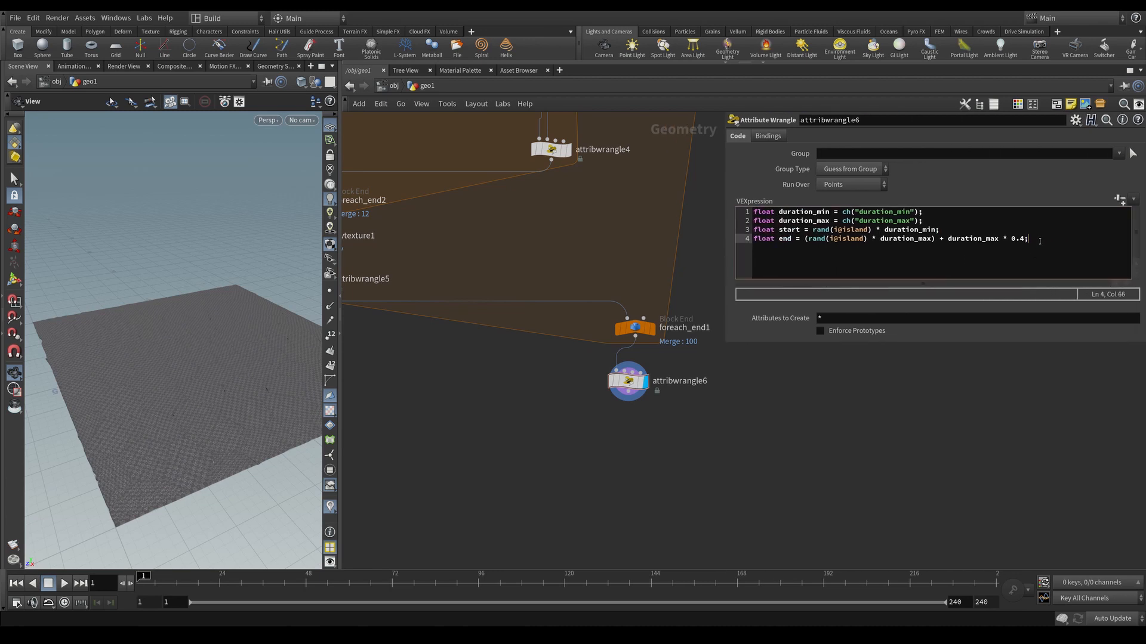
key(Return)
key(Return)
text(int)
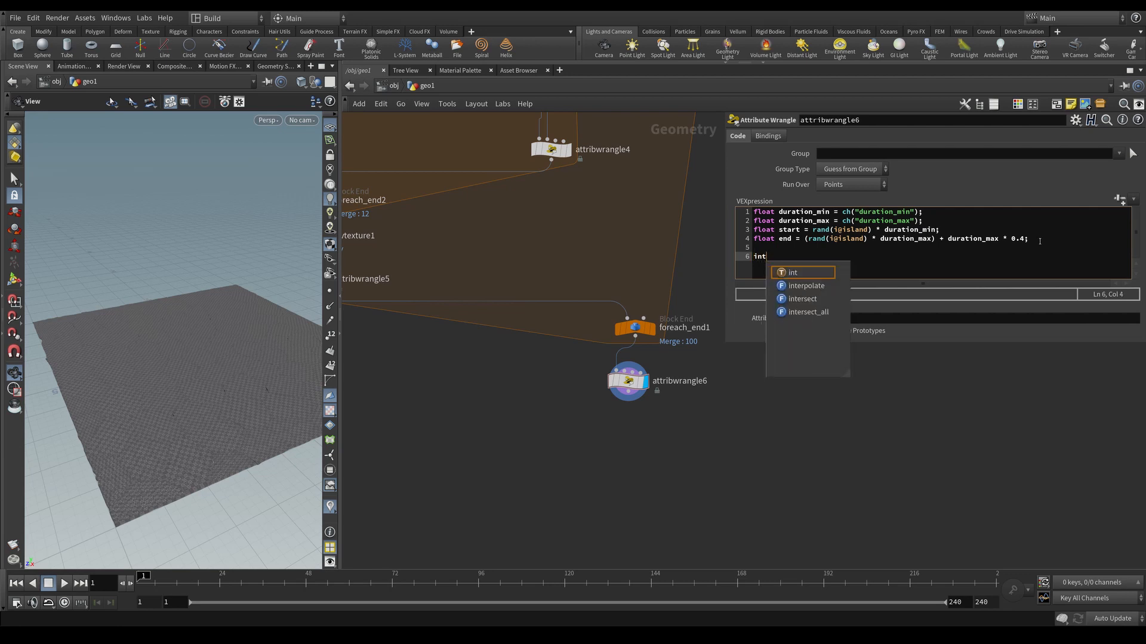
text( frame_)
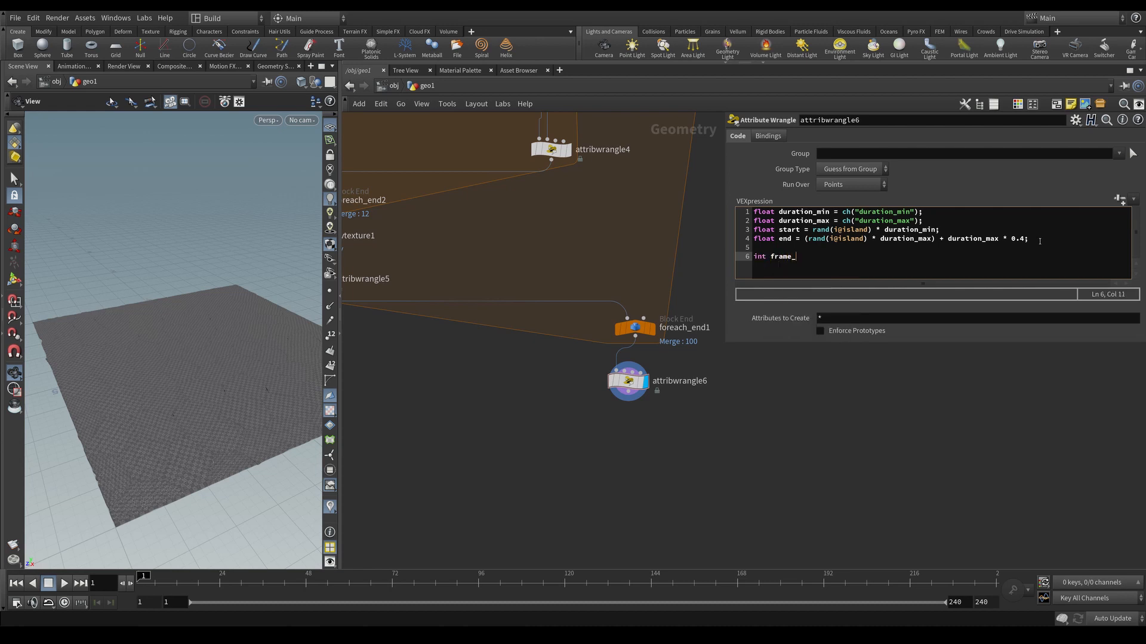
text(offset = 15;)
key(Return)
text(floa)
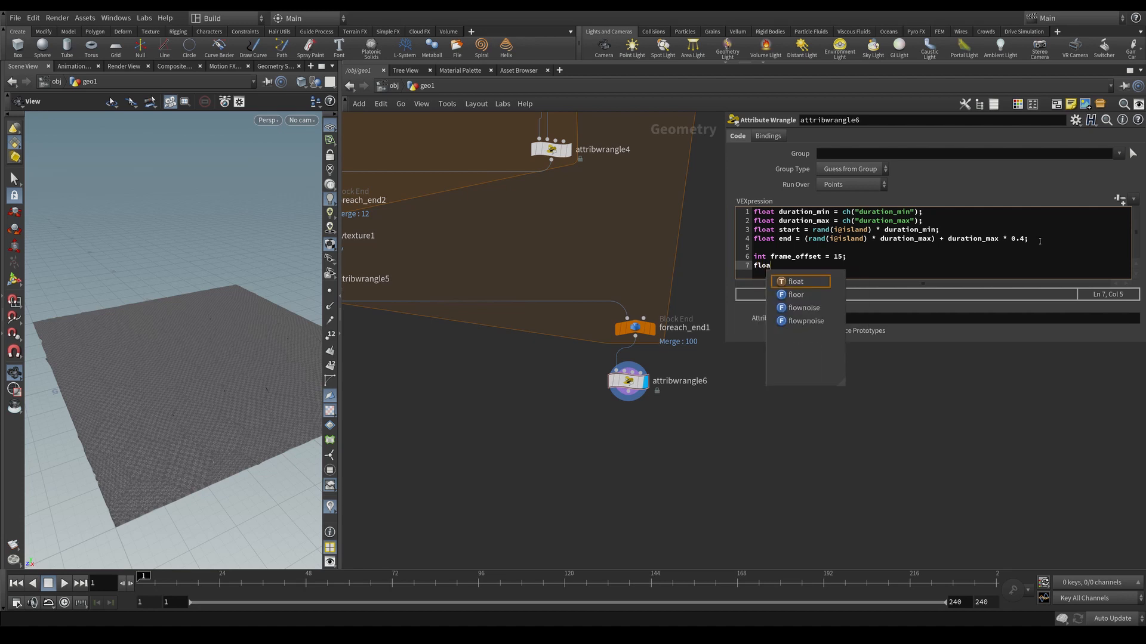
text(t duration =)
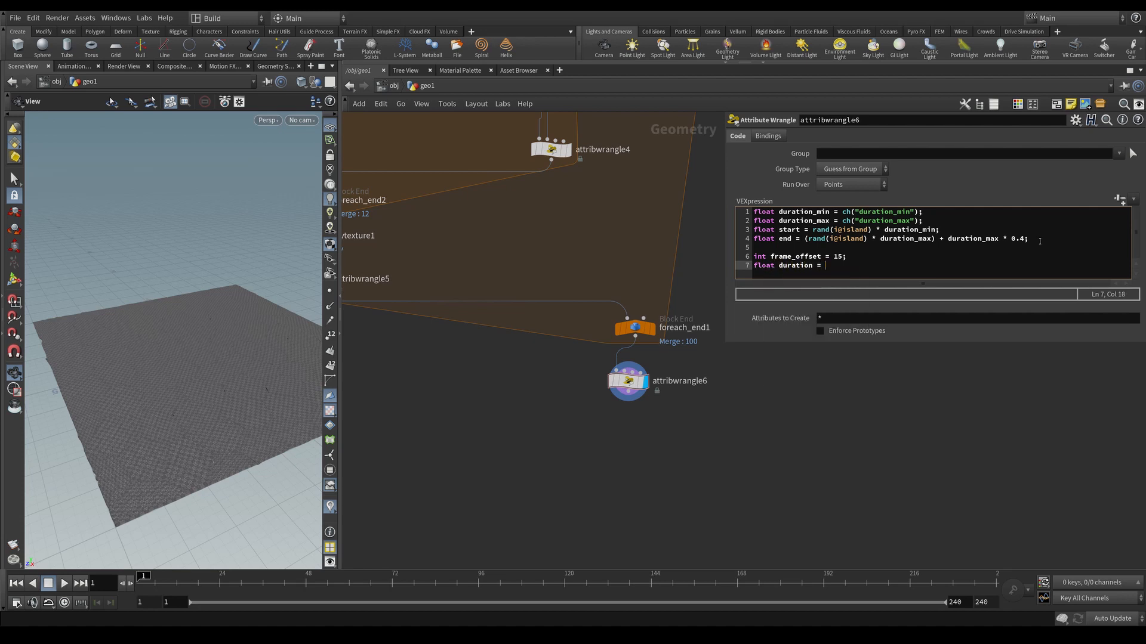
text( fit(@)
key(Caps_Lock)
text(F)
key(Caps_Lock)
text(rame, start)
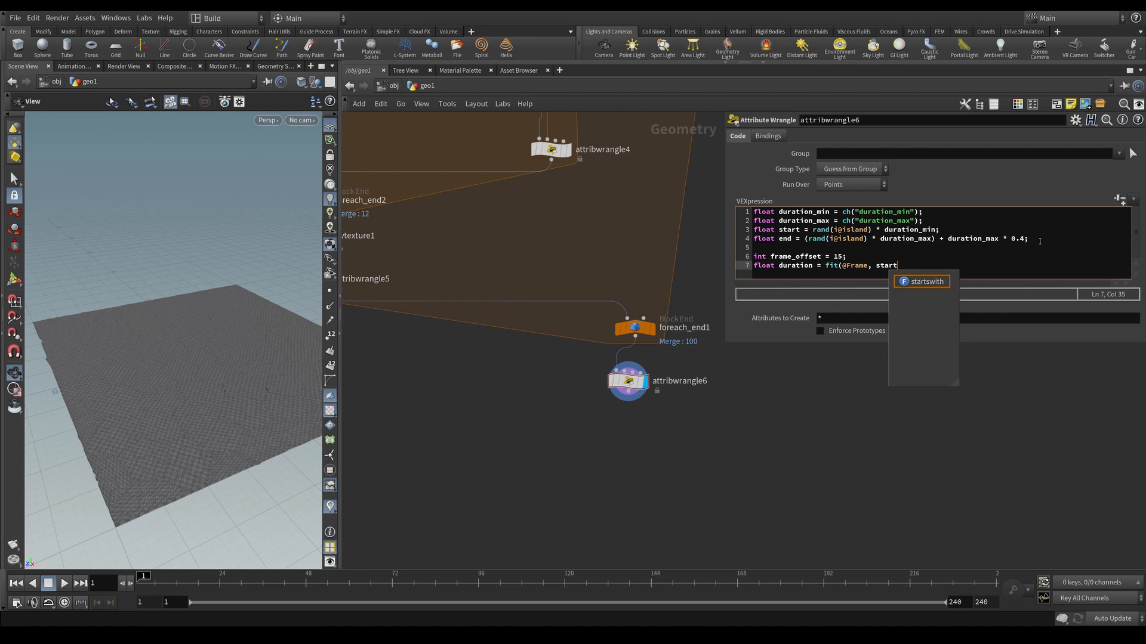
text(+frame)
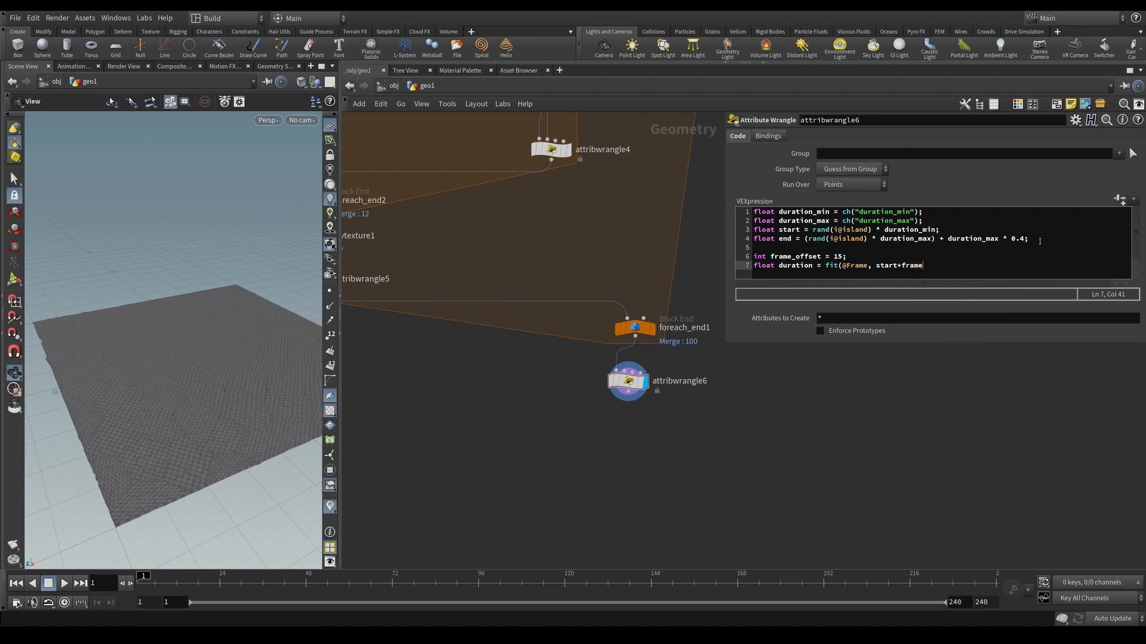
text(_offset, end)
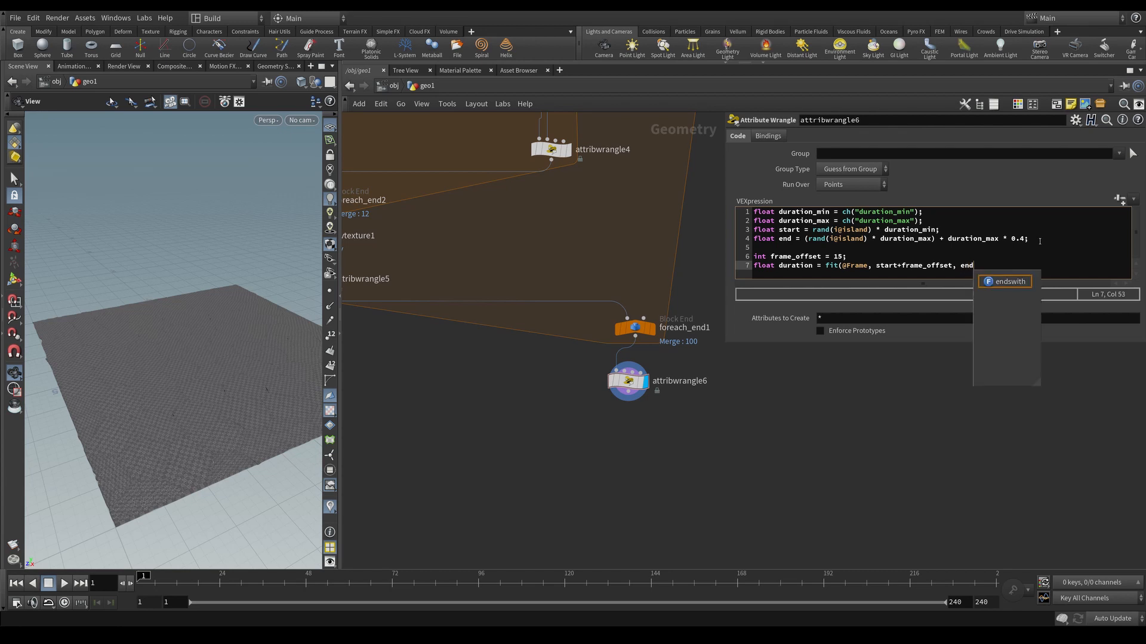
text(+frame_o)
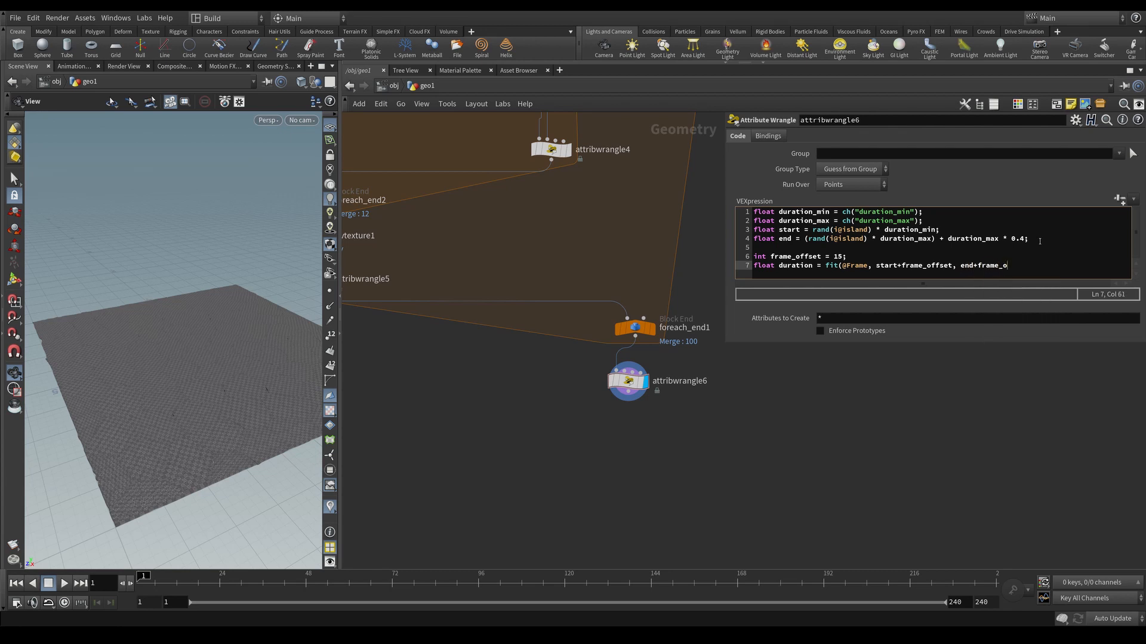
text(ffset, 0, 1);)
key(Return)
text(f)
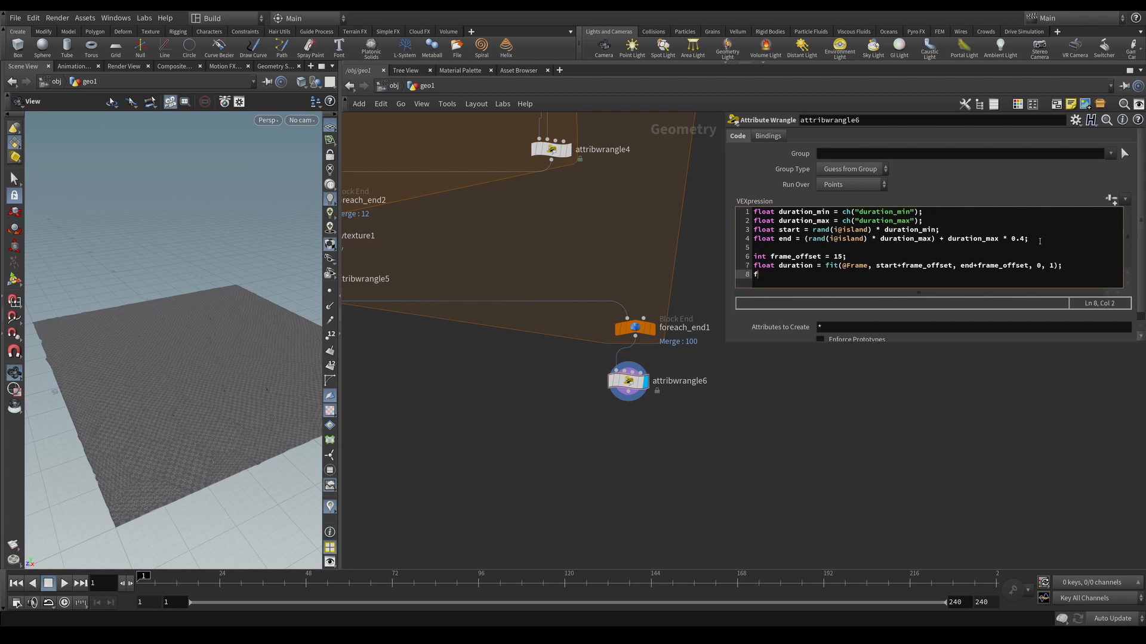
text(@)
text(init_lerp = fit()
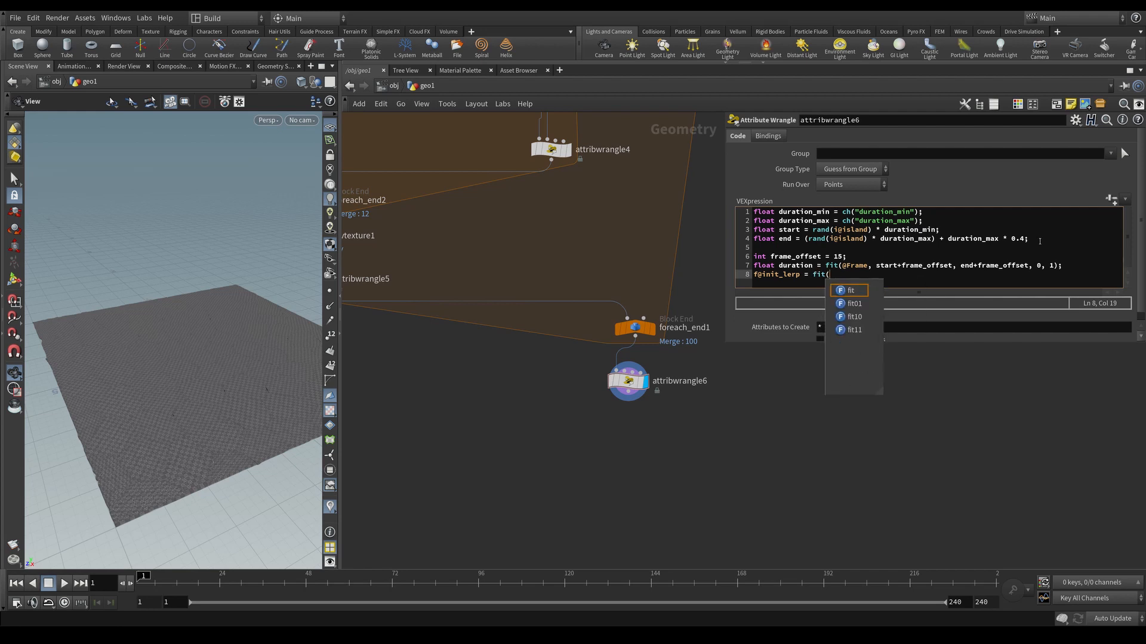
text(@Frame,)
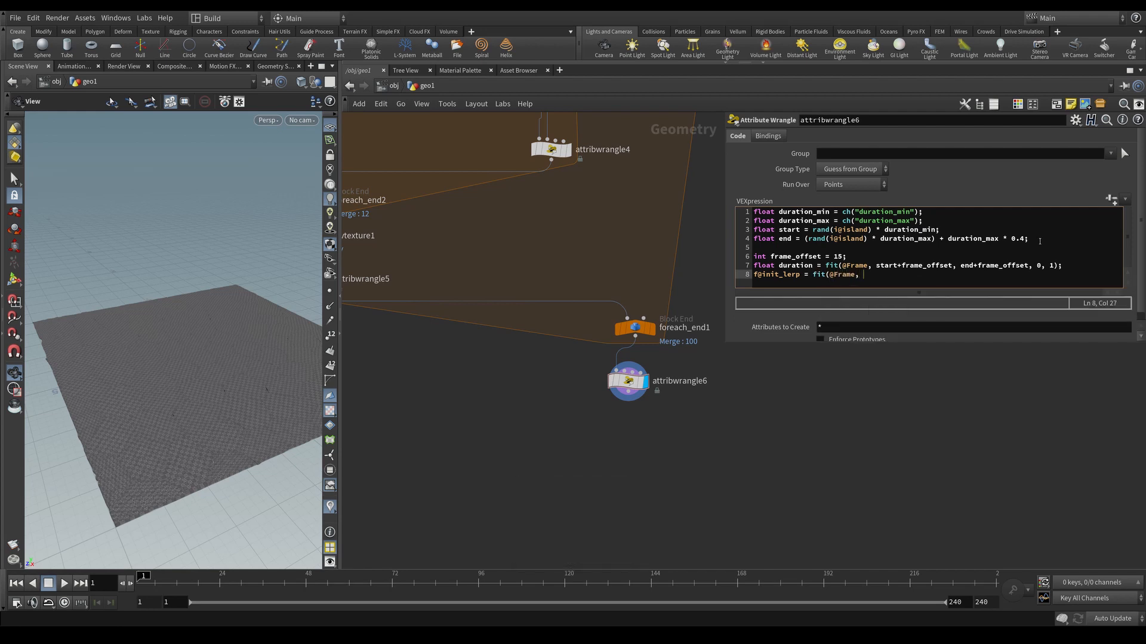
text( 0, frame_offset, 0, 1);)
Add an Attribute Wrangle node below attribwrangle6, fed by its output.
key(Tab)
text(wr)
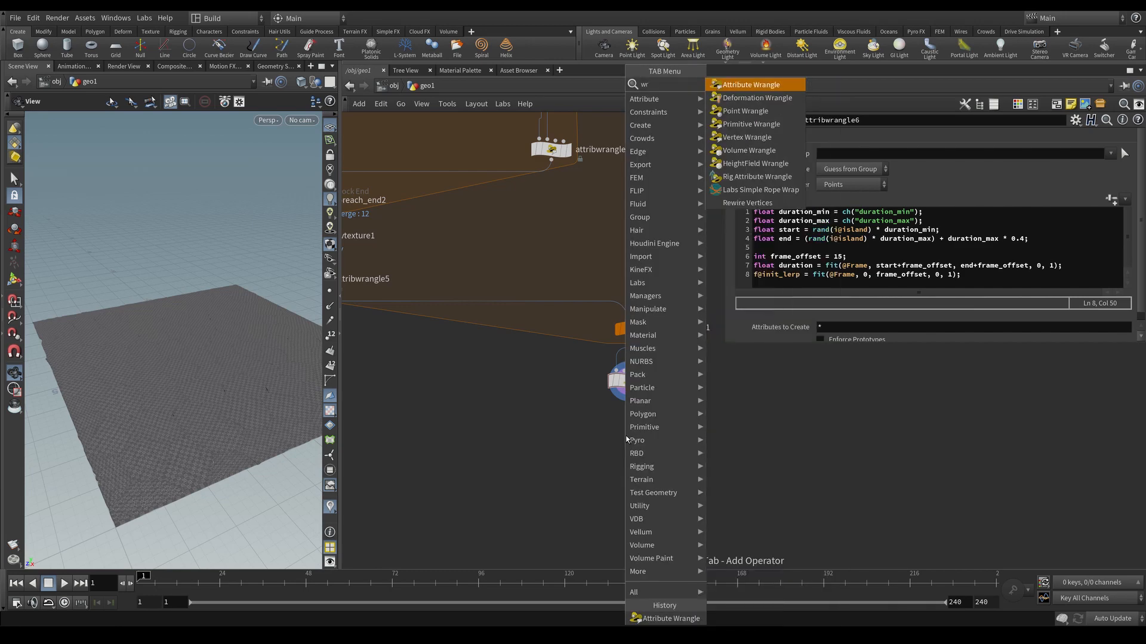
key(Return)
click(625, 439)
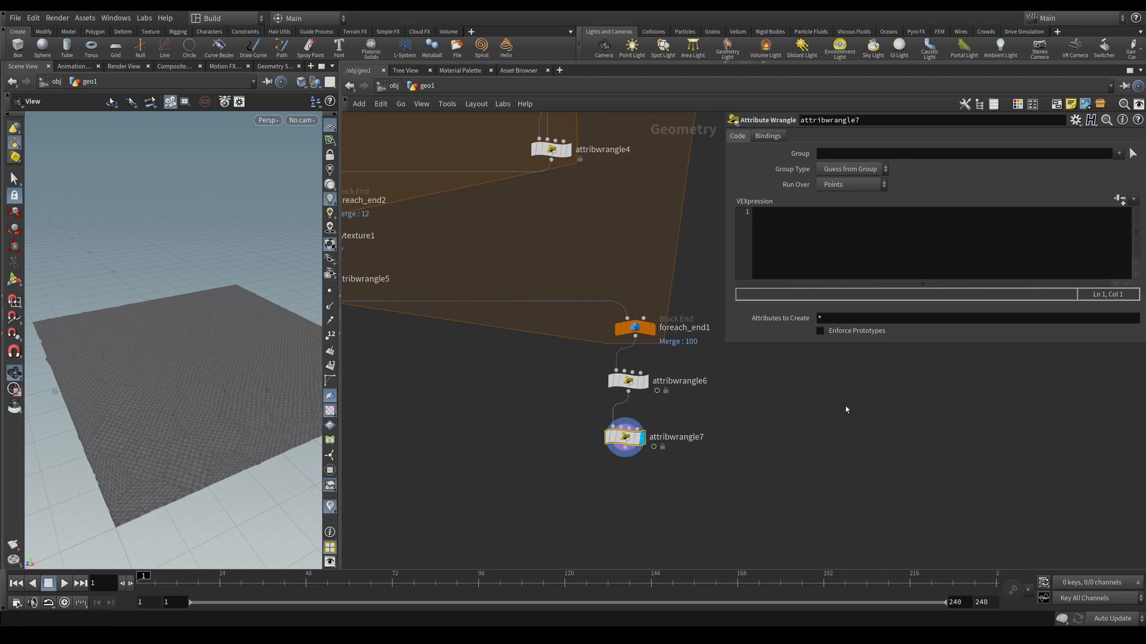
Start the attribwrangle7 expression with float random = fit01(rand(i@island), 0.4, 1);.
click(843, 248)
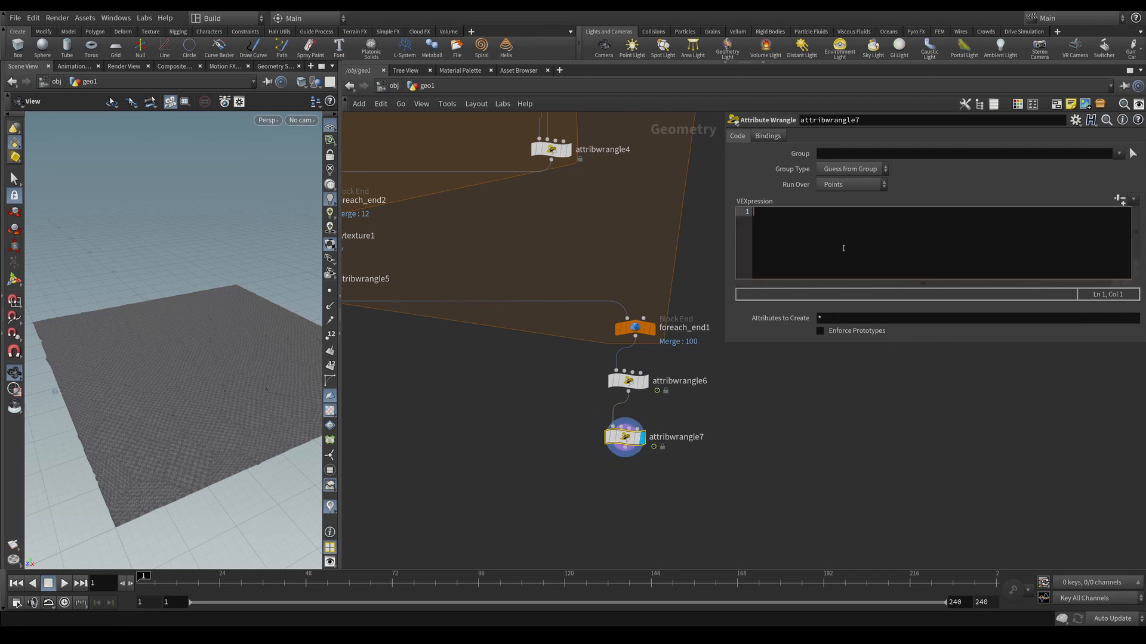
text(float random)
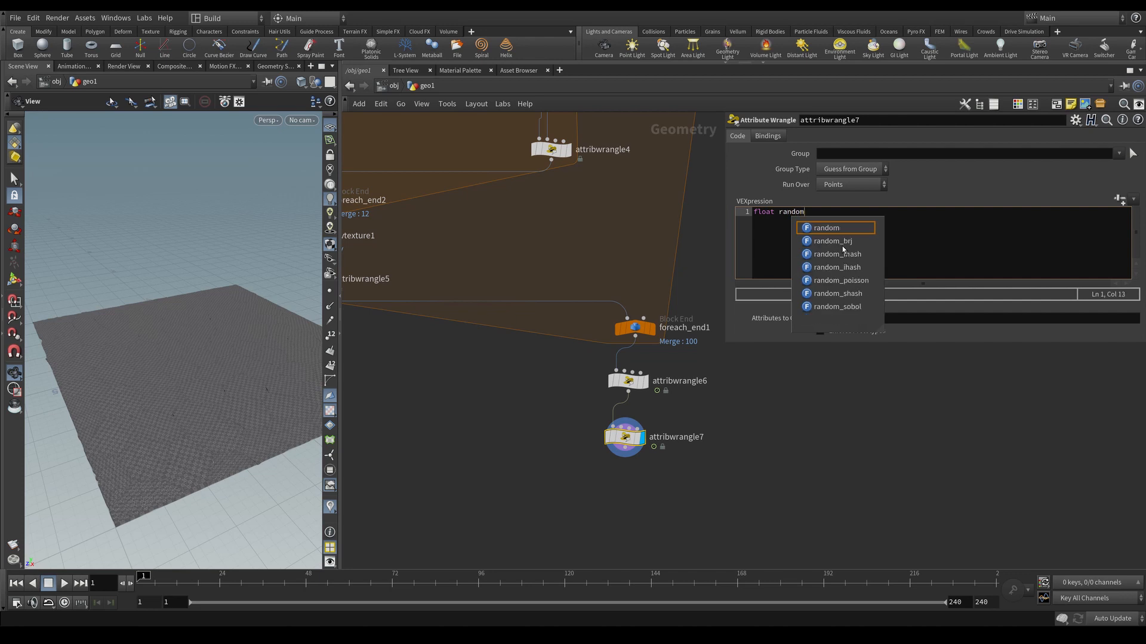
text( =)
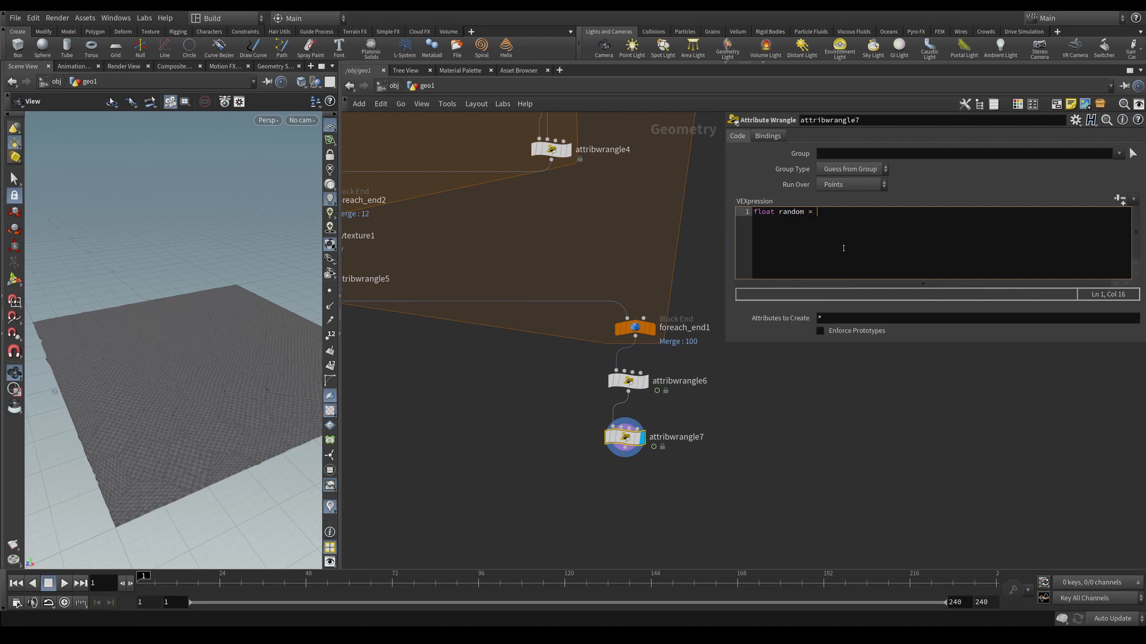
text( fit01)
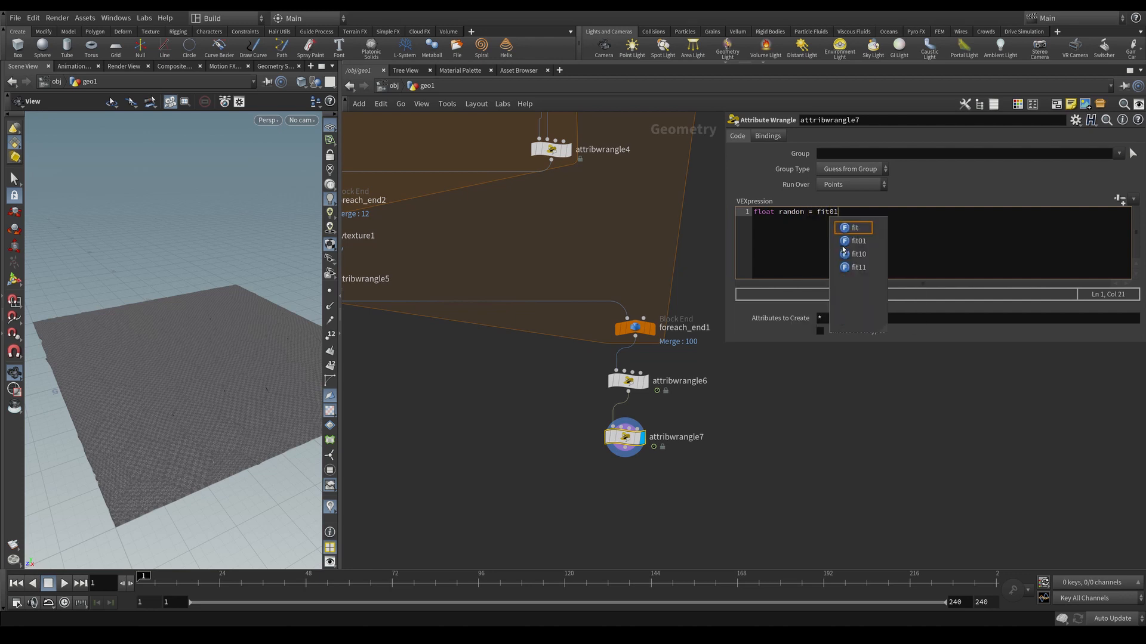
text((rand())
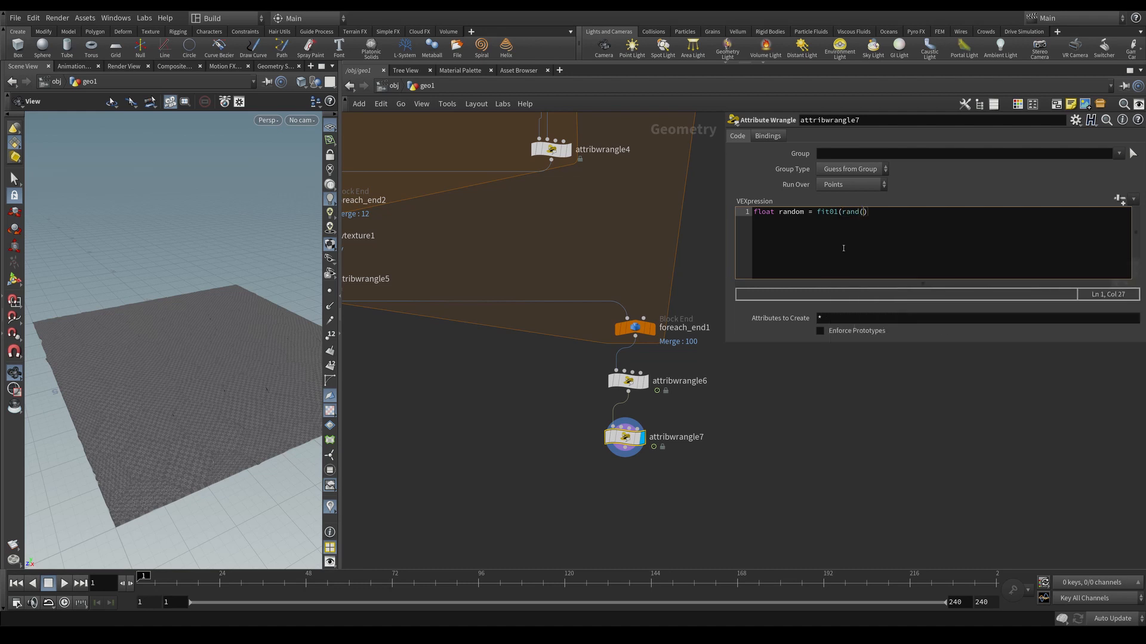
text(i@island), 0.4m)
key(BackSpace)
text(, 1);)
Add a second code line f@shape_lerp = fit01(f@duration, 0, random); to the attribwrangle7 expression.
key(Return)
text(f@)
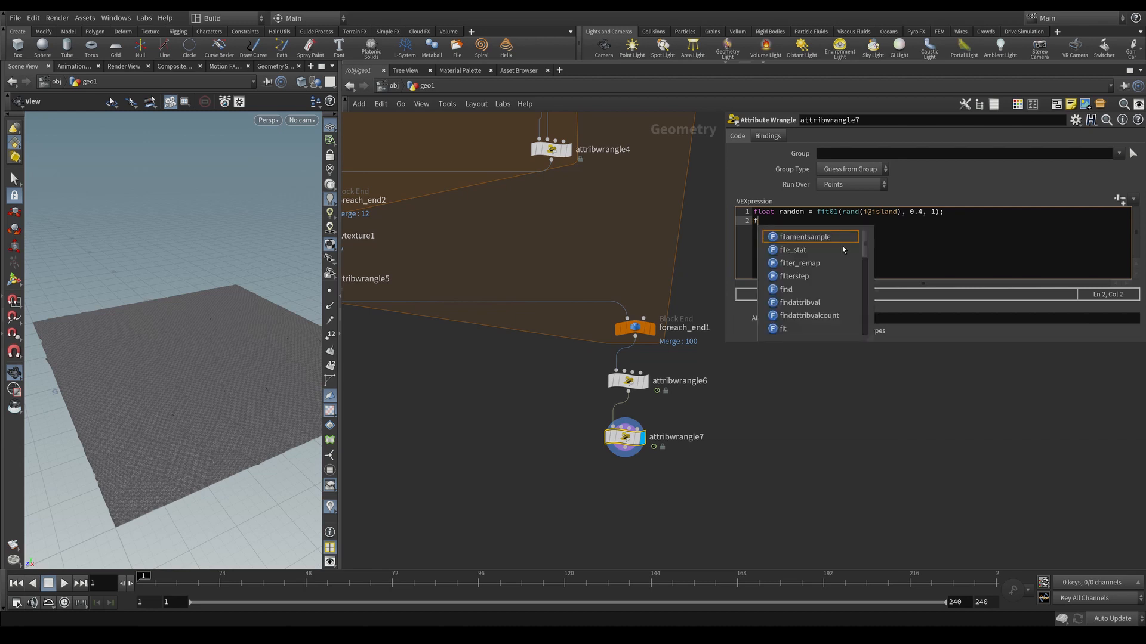
key(Escape)
text(shape_lerp)
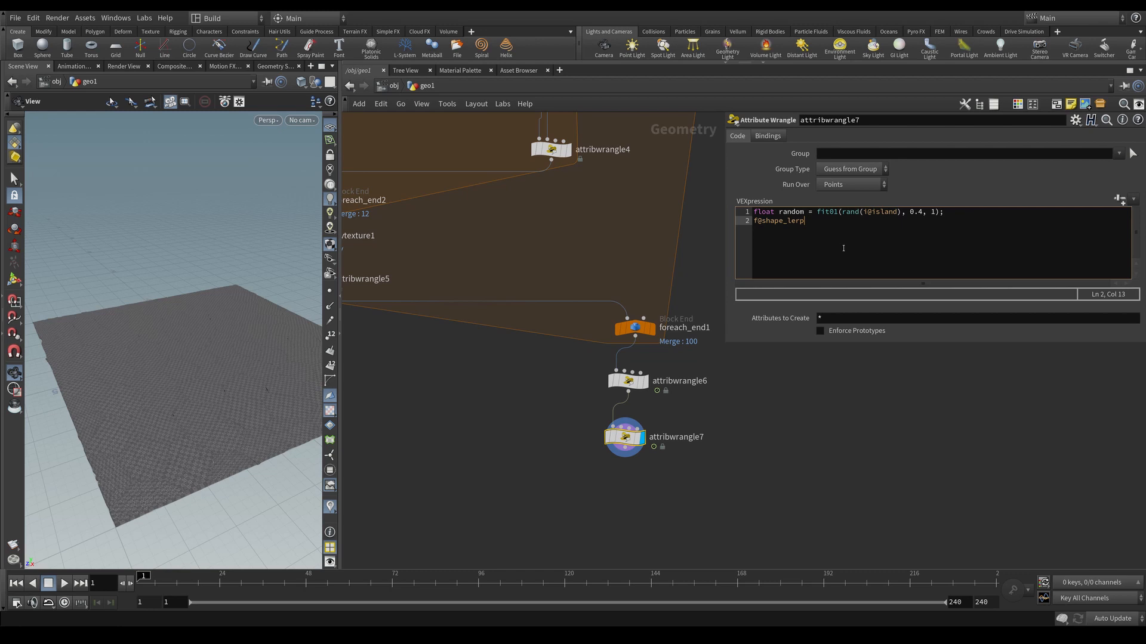
text( = fit)
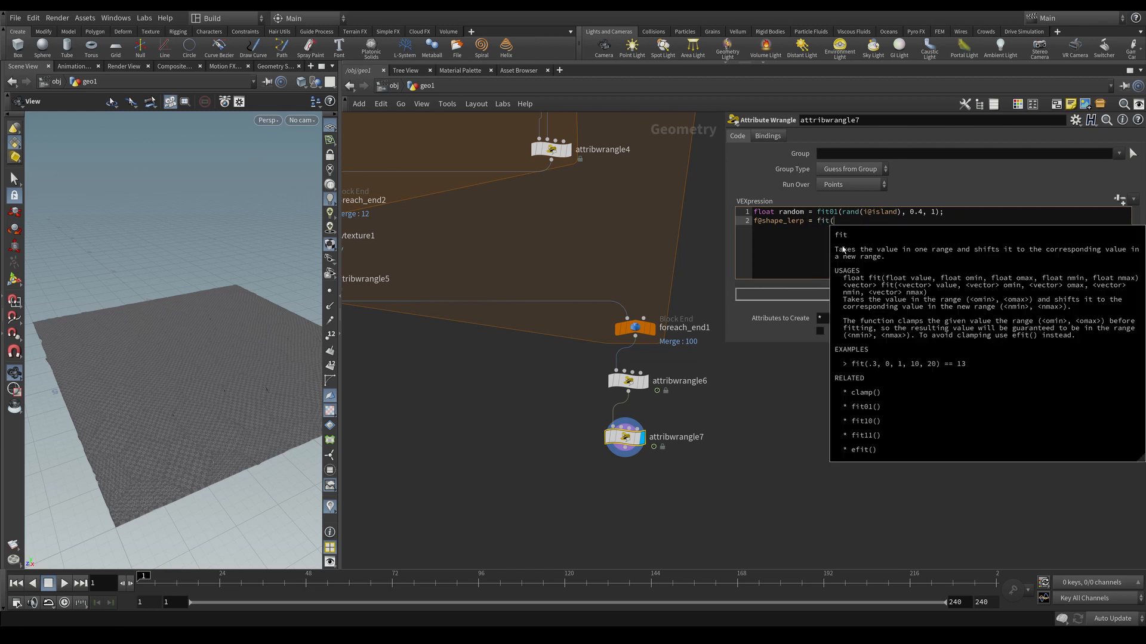
click(844, 250)
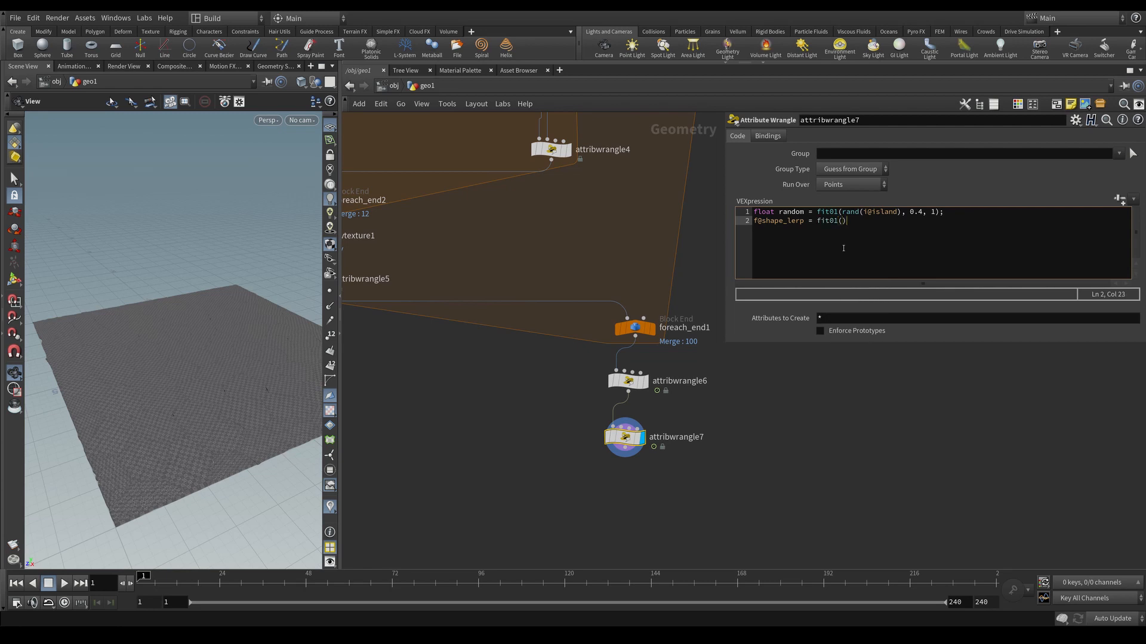
text(;)
key(Left)
key(Left)
text(f@duration, 0, random)
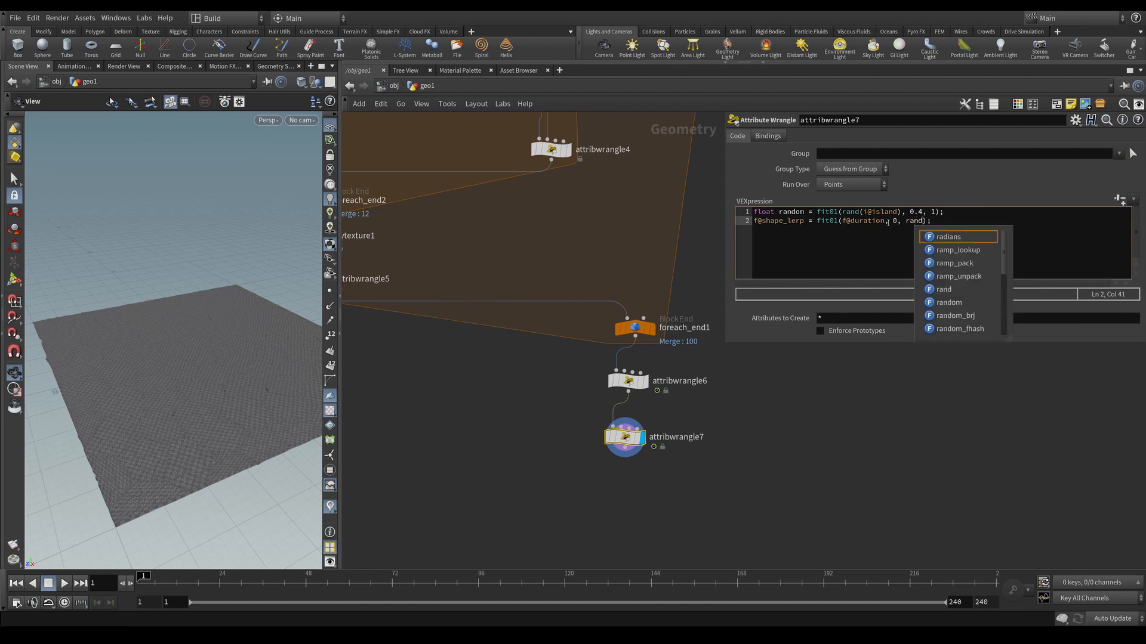
key(Right)
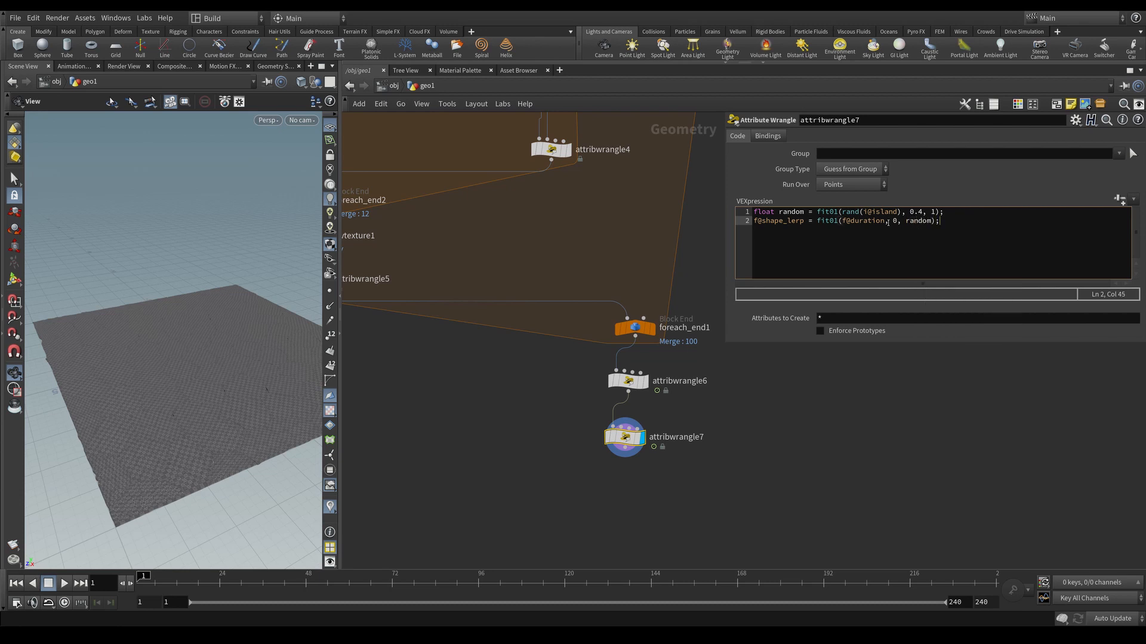
text(;)
Add a third line v@P = lerp(v@P, v@pos_transformed, f@shape_lerp); to blend the point positions.
key(Return)
text(v@)
key(Caps_Lock)
text(P)
key(Caps_Lock)
text(= lerp())
key(Left)
text(v@)
key(Caps_Lock)
text(P)
key(Caps_Lock)
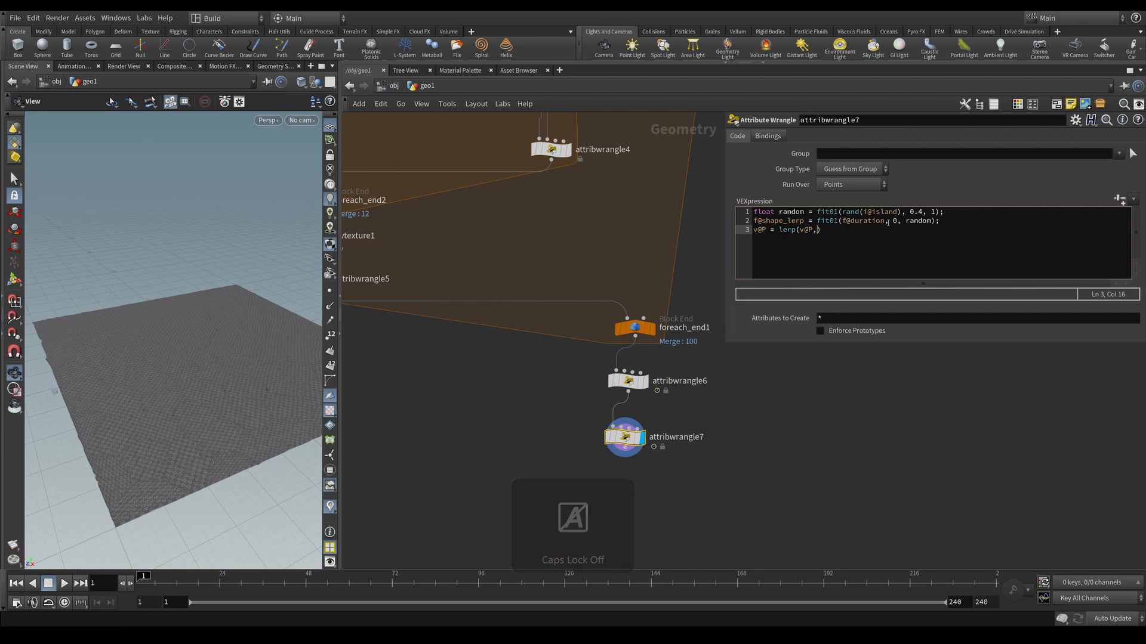
text(v@p)
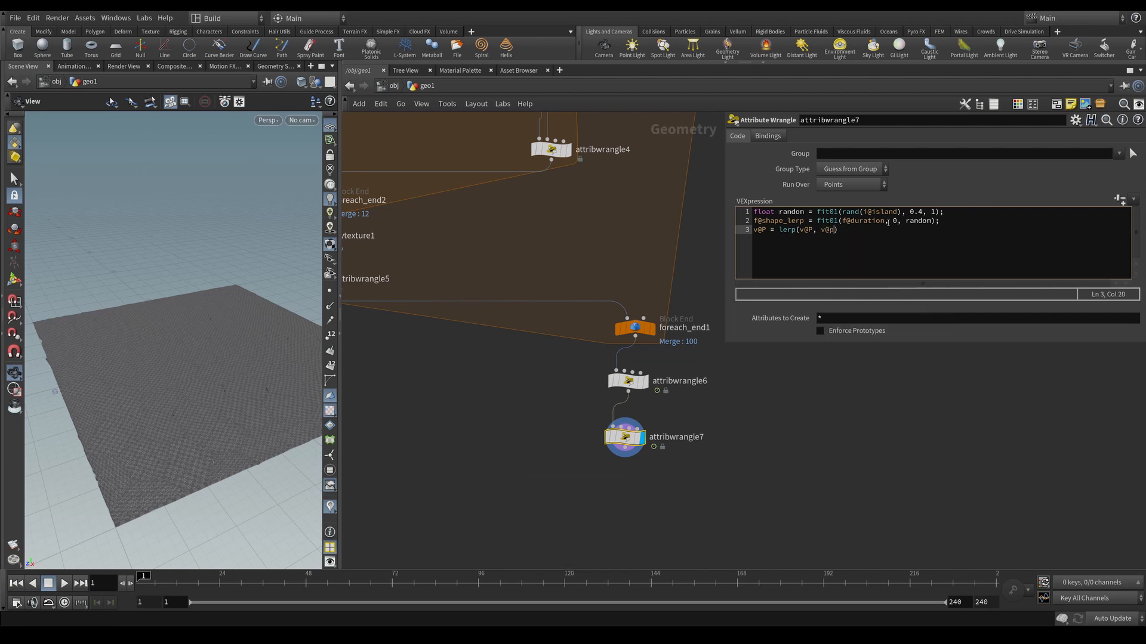
text(os_transformed, f@shape_lerp)
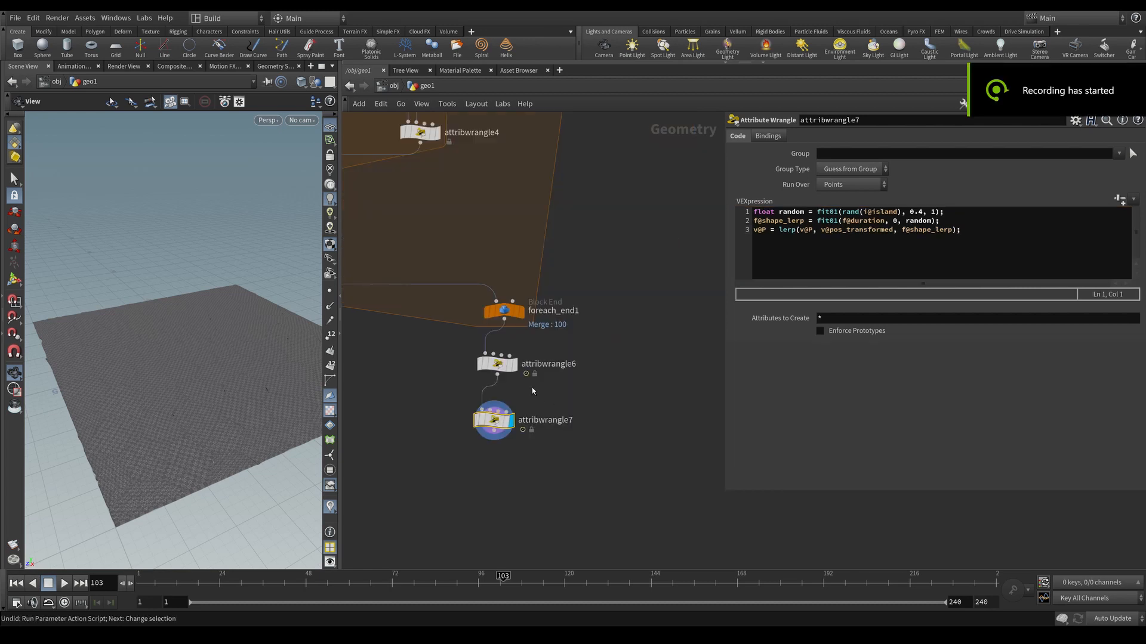
In attribwrangle6, insert the line f@duration = duration; directly below the float duration line.
click(497, 363)
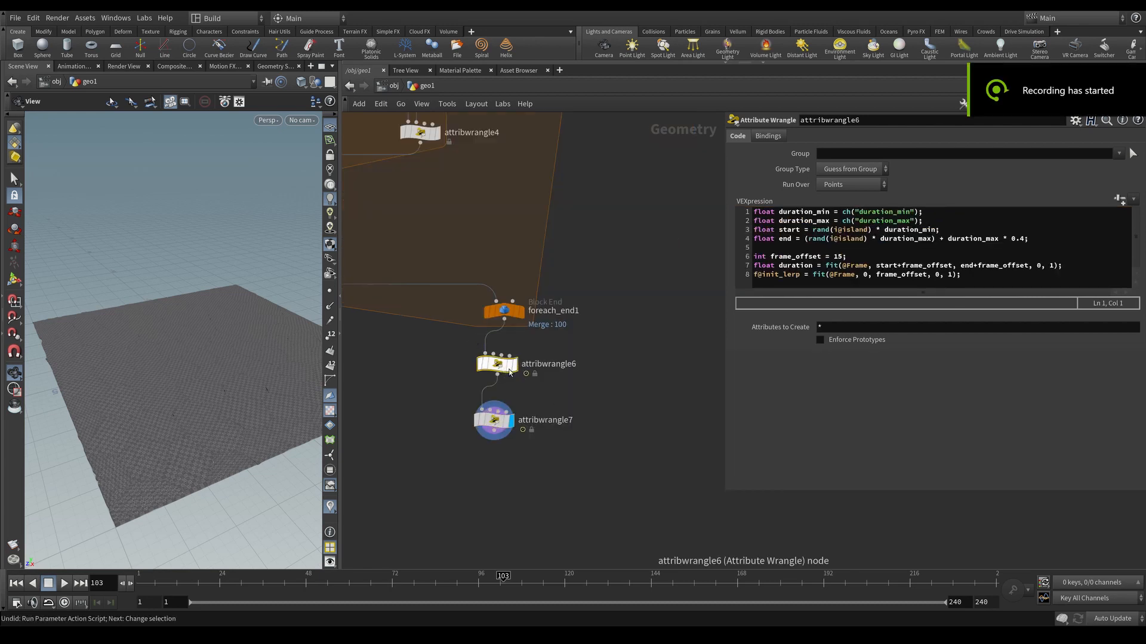
click(1077, 267)
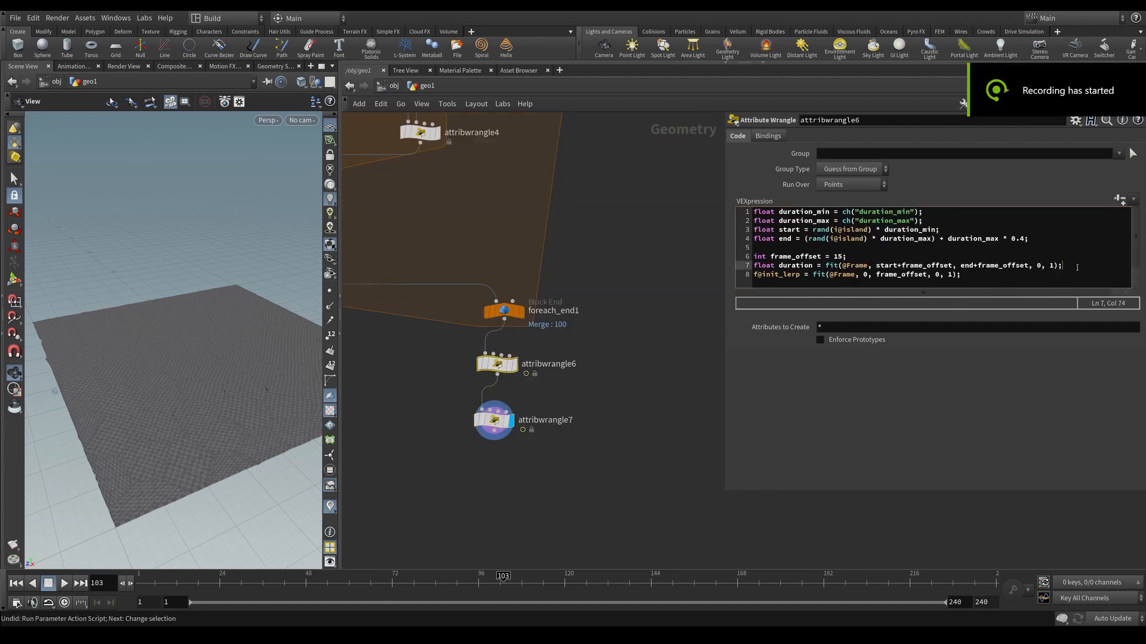
key(Return)
text(f)
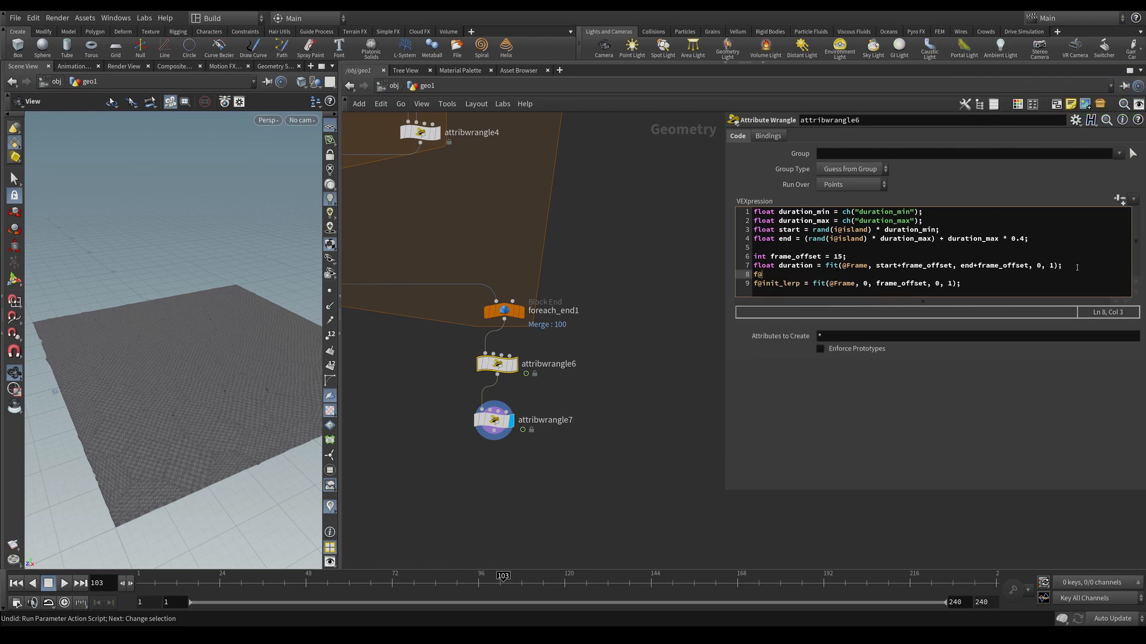
text(@duration = duration;)
click(879, 460)
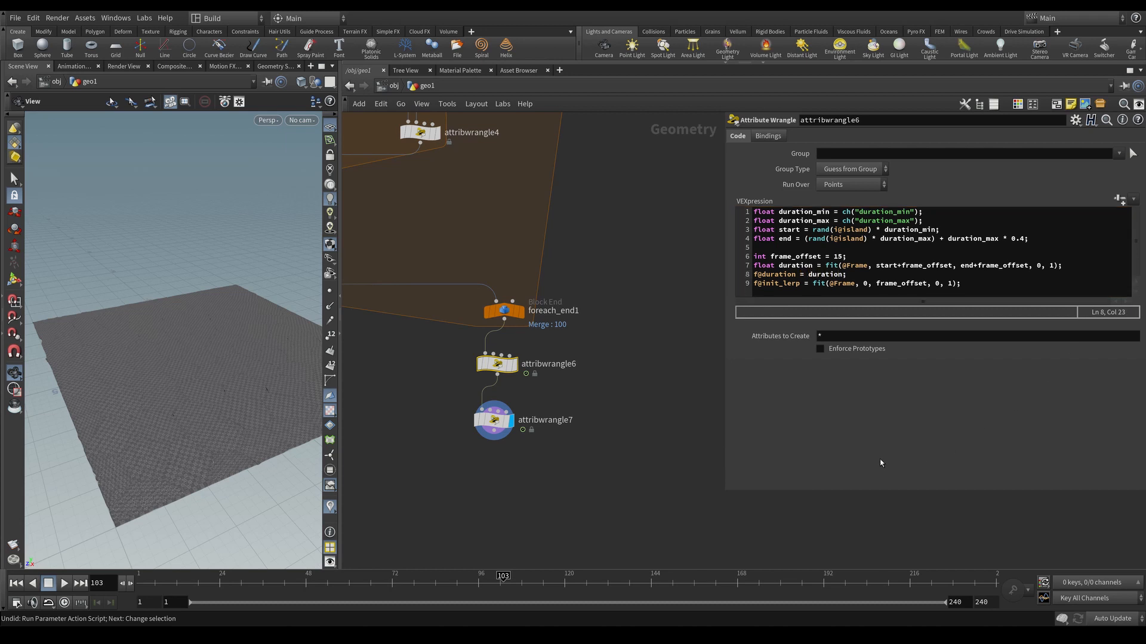
Create the channel parameters for attribwrangle6 and set Duration Min to 25 and Duration Max to 70.
click(1120, 201)
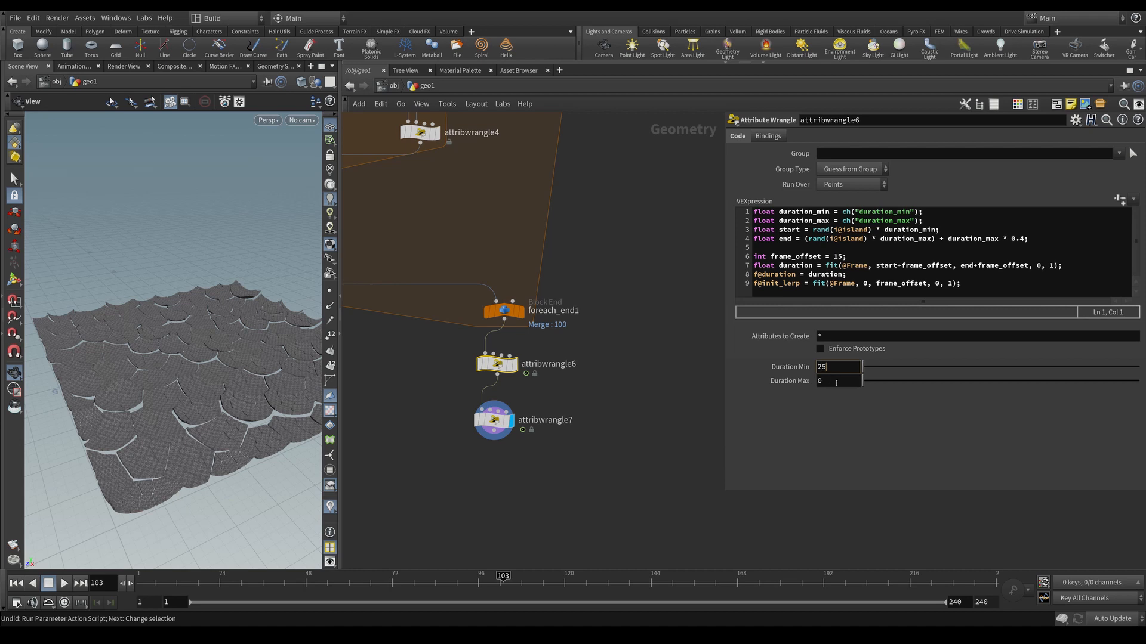
drag(836, 384, 775, 384)
text(70)
key(Return)
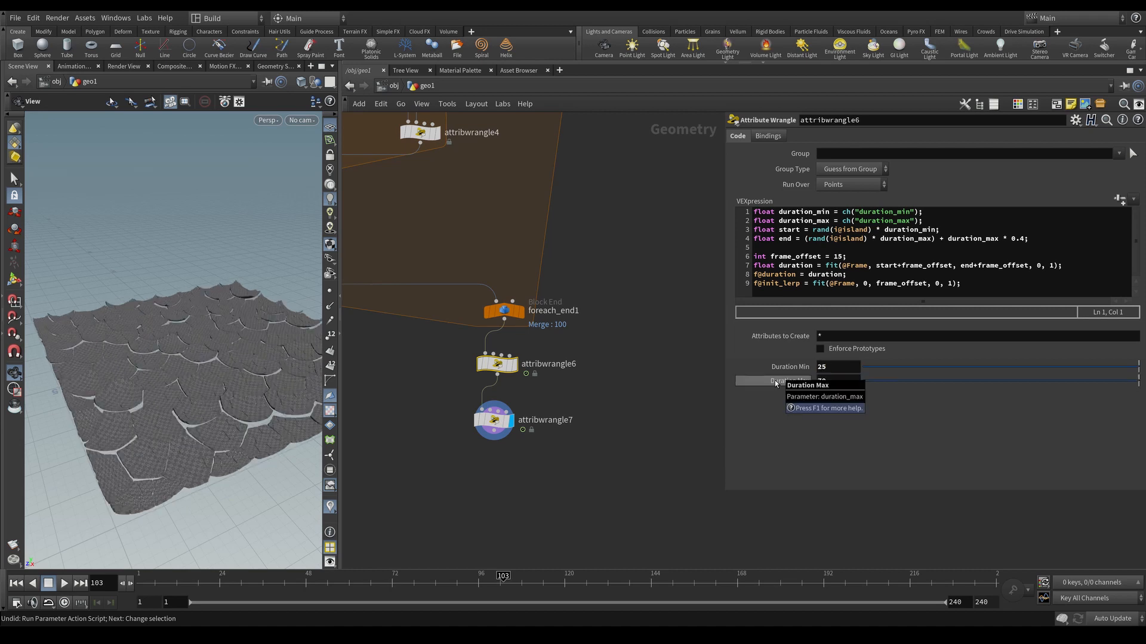
Play the animation to check how the scales transform, and return to the first frame.
click(495, 425)
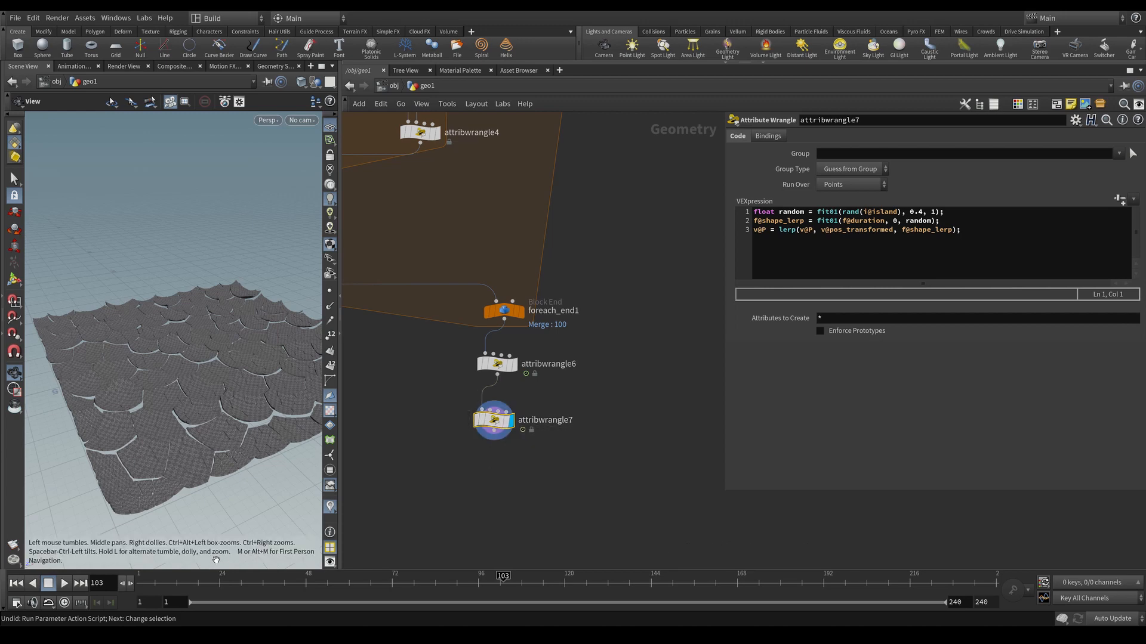
key(Up)
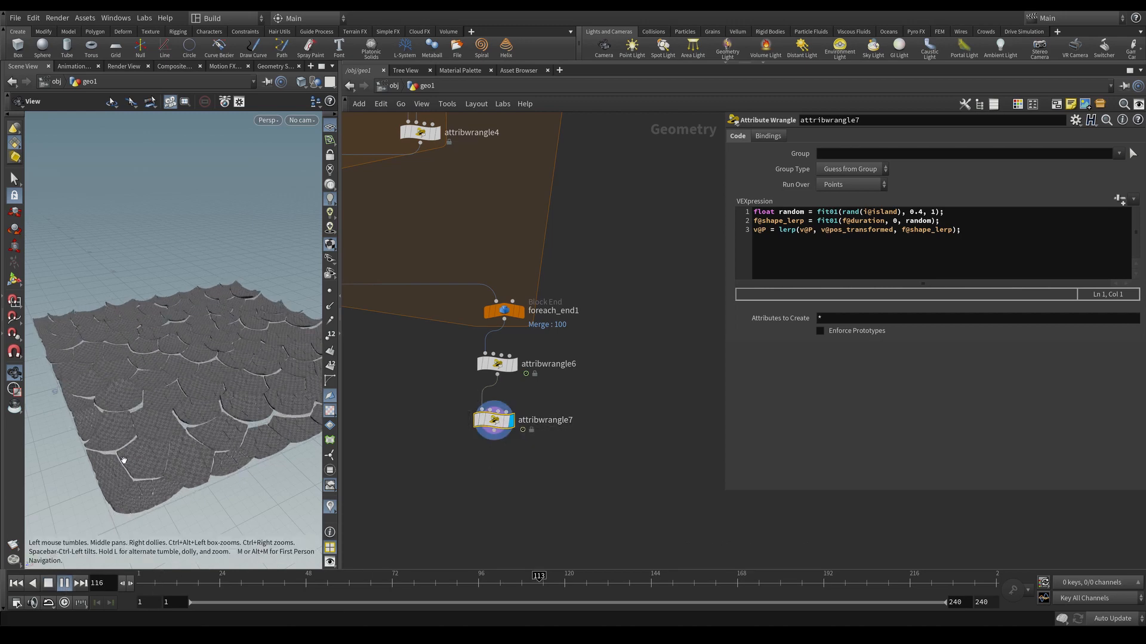
drag(124, 460, 176, 389)
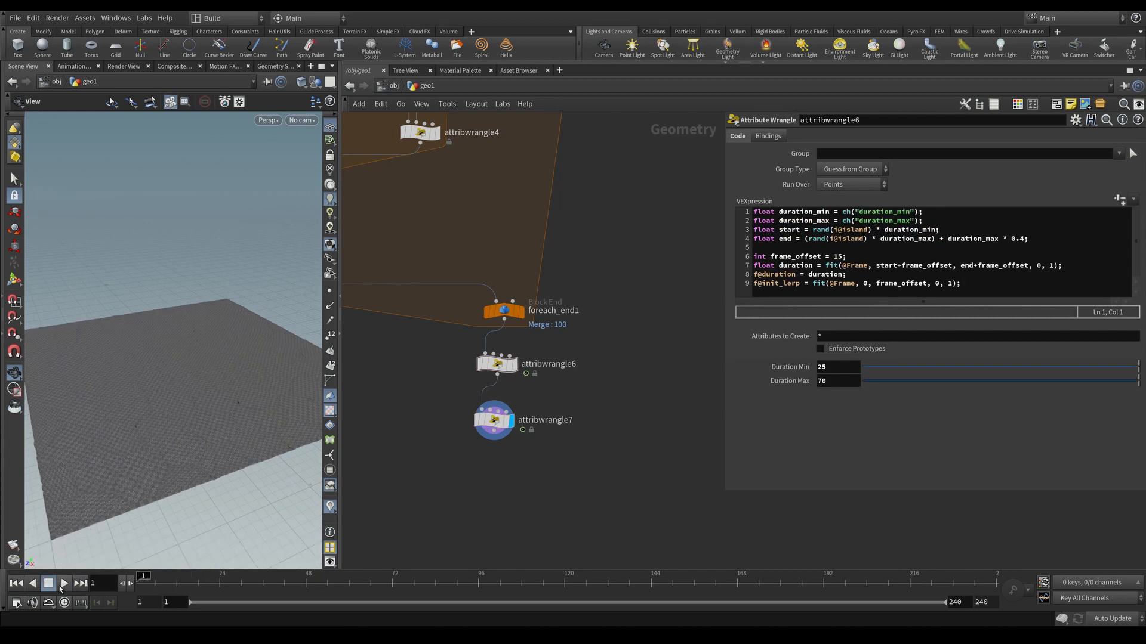
click(59, 585)
click(16, 584)
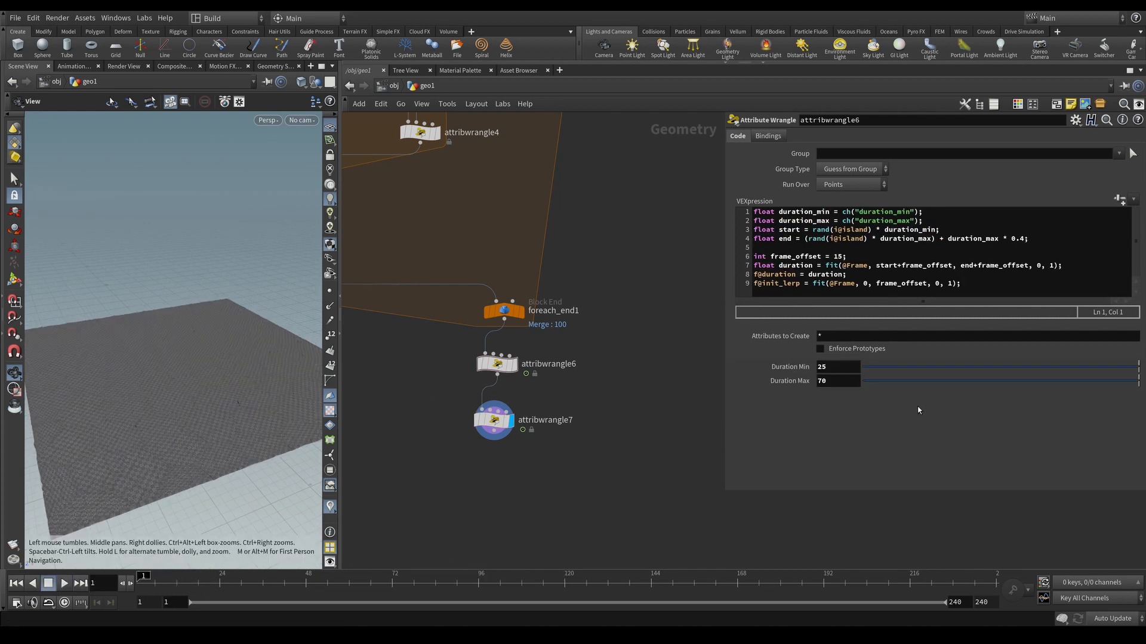
Try a Duration Max of 120 on attribwrangle6, preview the animation and rewind to frame 1.
text(120)
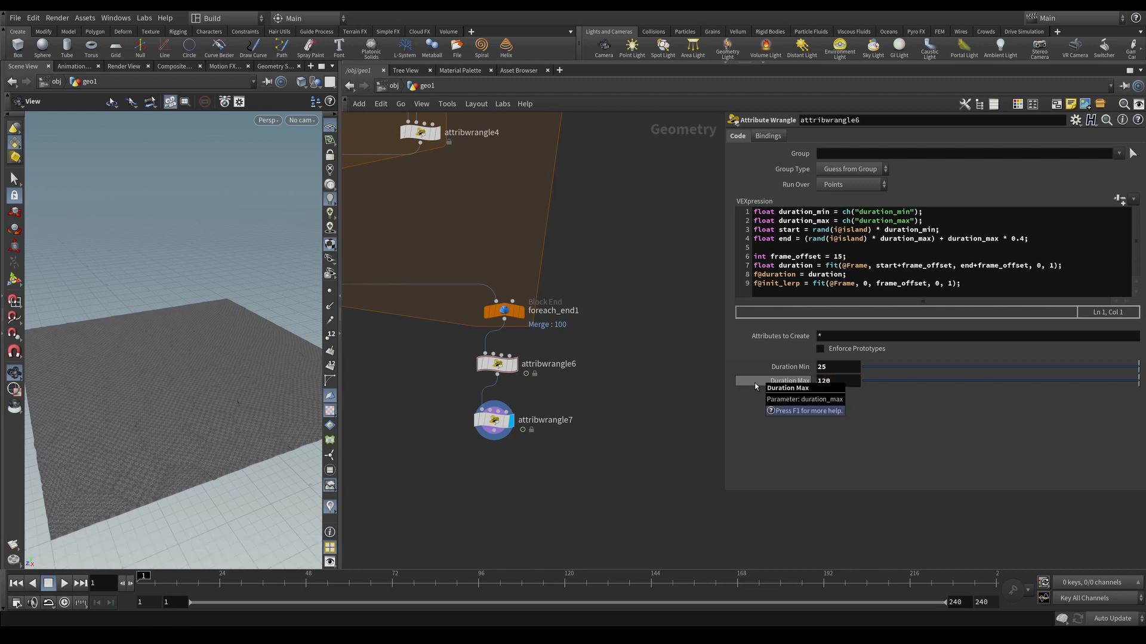
key(Return)
click(64, 584)
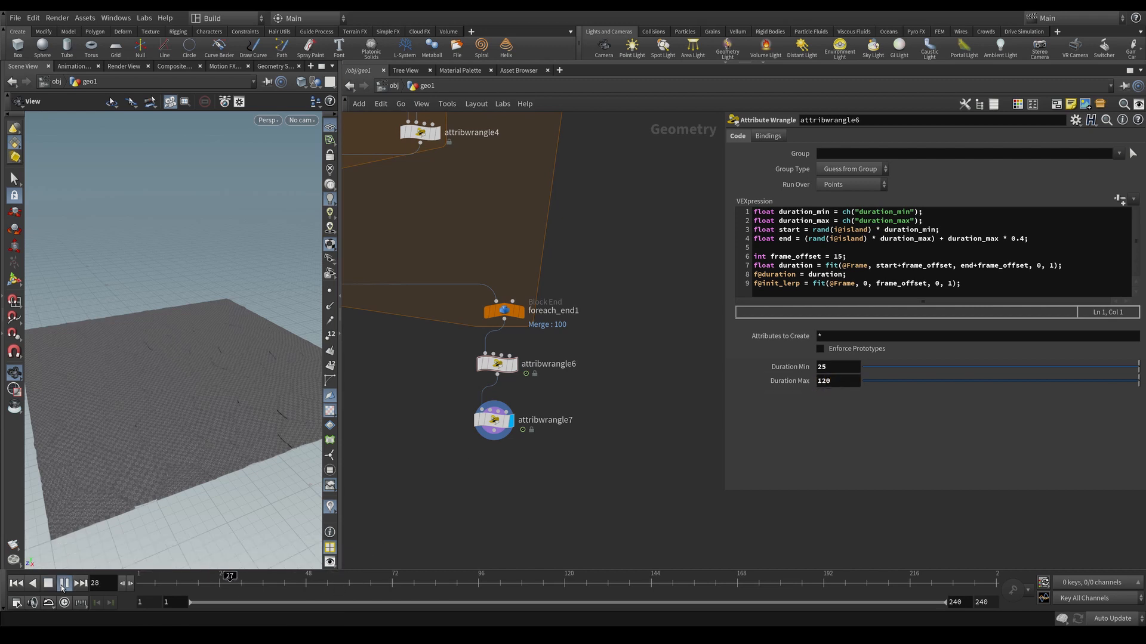
click(63, 585)
drag(179, 583, 140, 584)
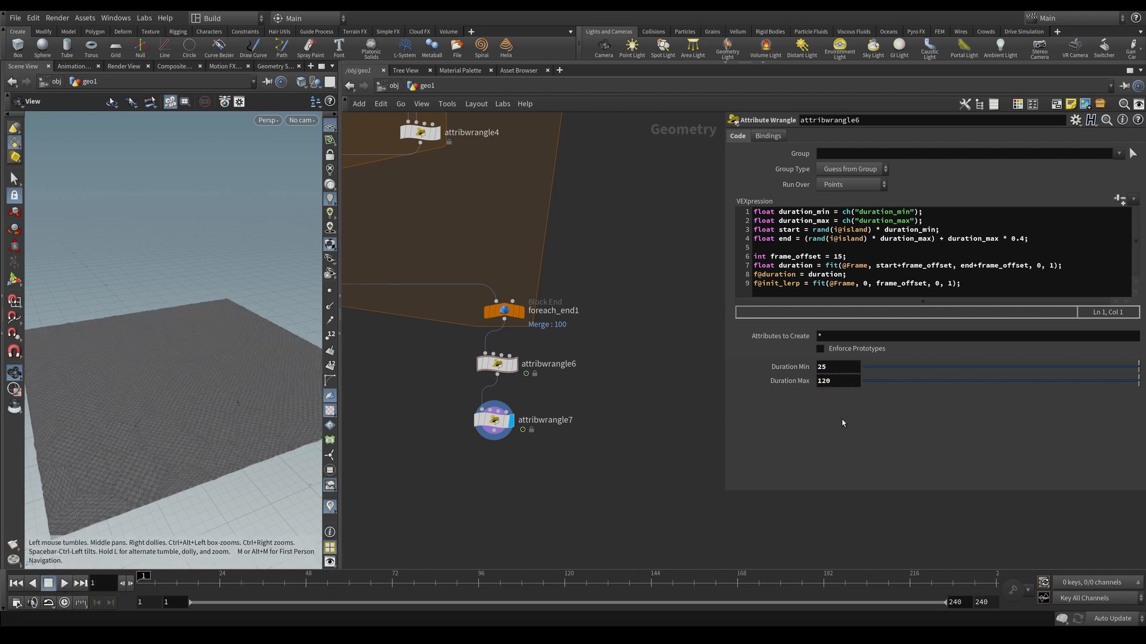
Set Duration Max on attribwrangle6 to 70.
drag(840, 383, 743, 389)
text(70)
key(Return)
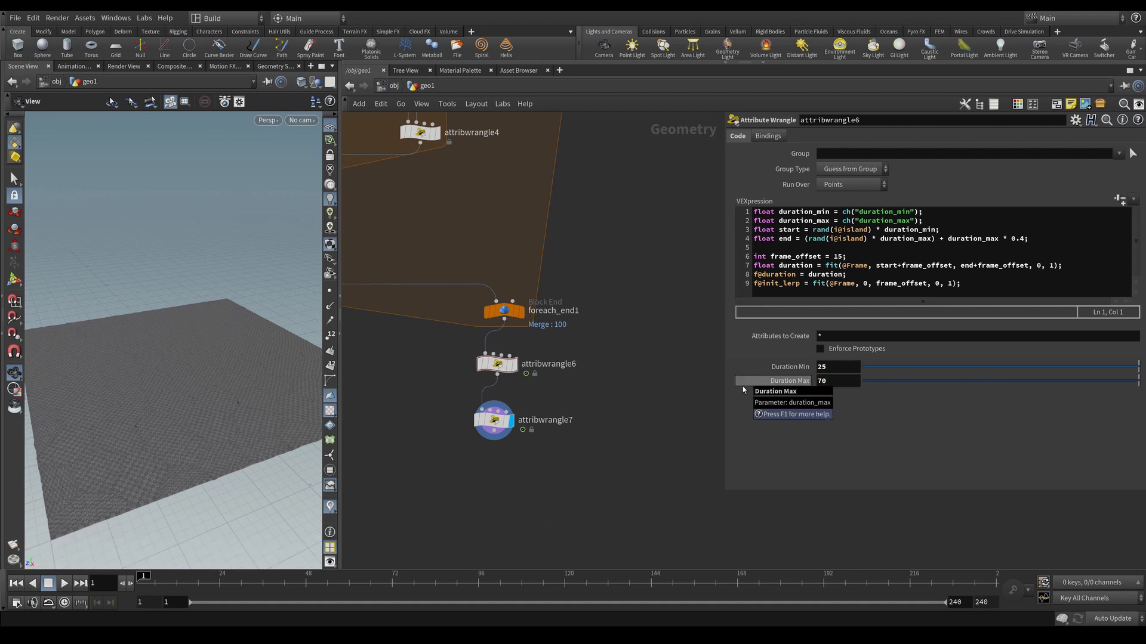
Add a Normal node after attribwrangle7 and make it the displayed node.
middle_drag(452, 414, 444, 361)
drag(486, 368, 487, 398)
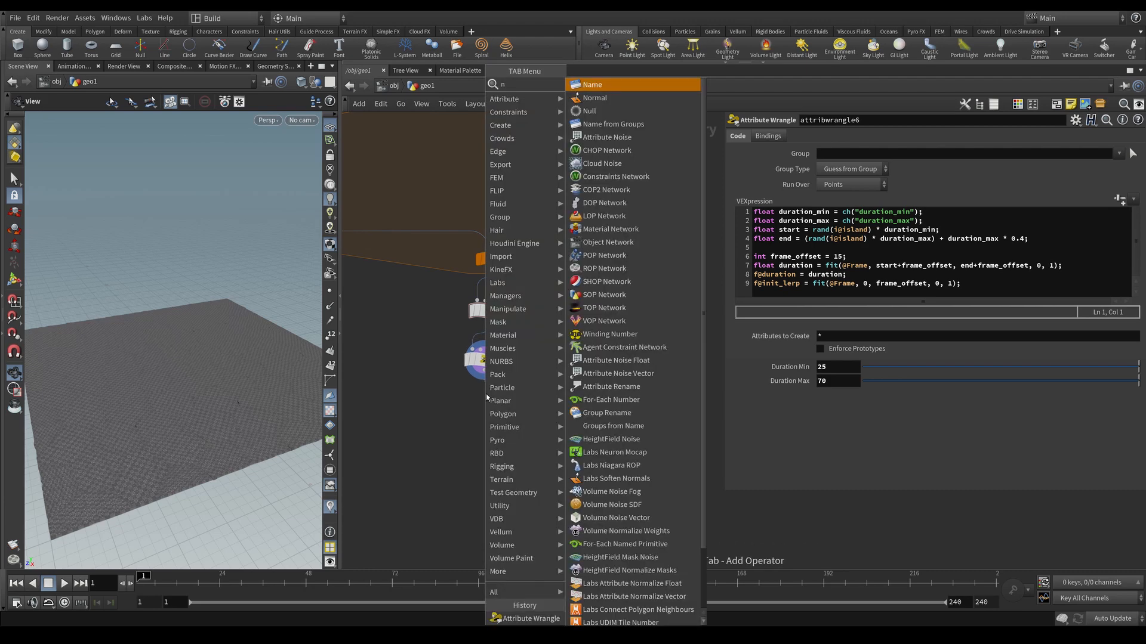
key(Escape)
click(487, 402)
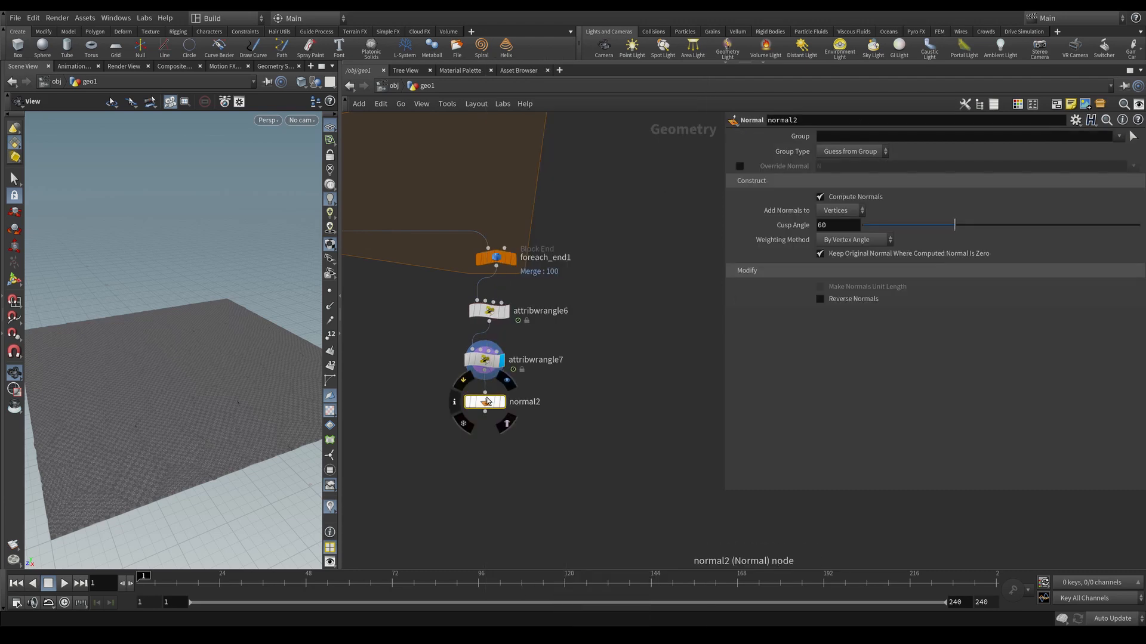
key(r)
click(489, 405)
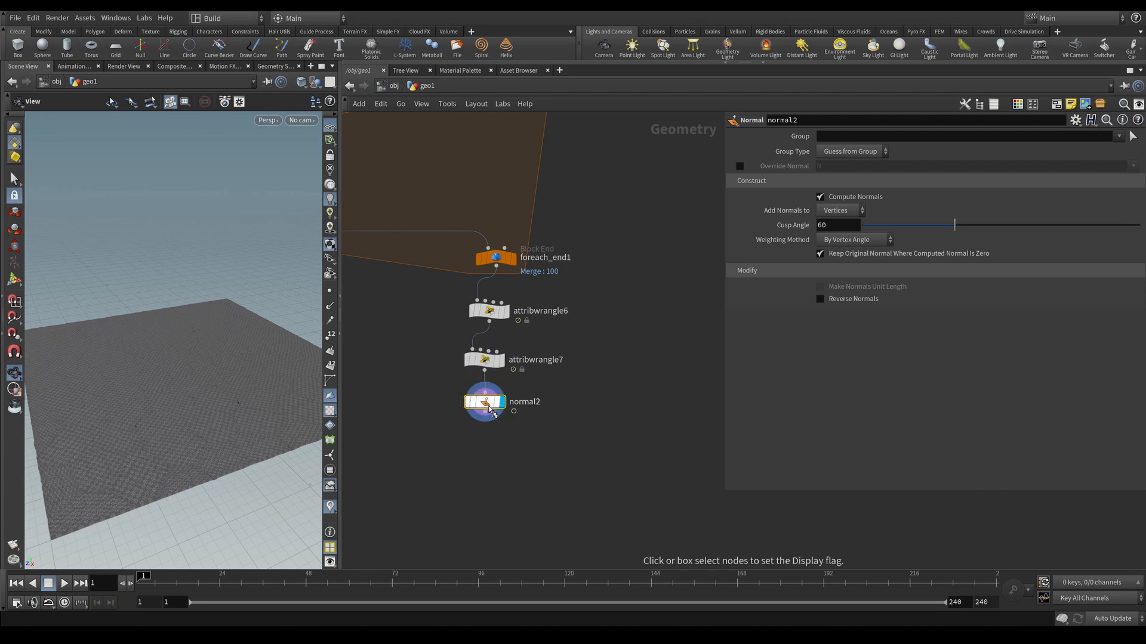
Add a Mountain node connected below normal2, leaving a gap between the two.
middle_drag(499, 433, 507, 376)
drag(492, 353, 495, 395)
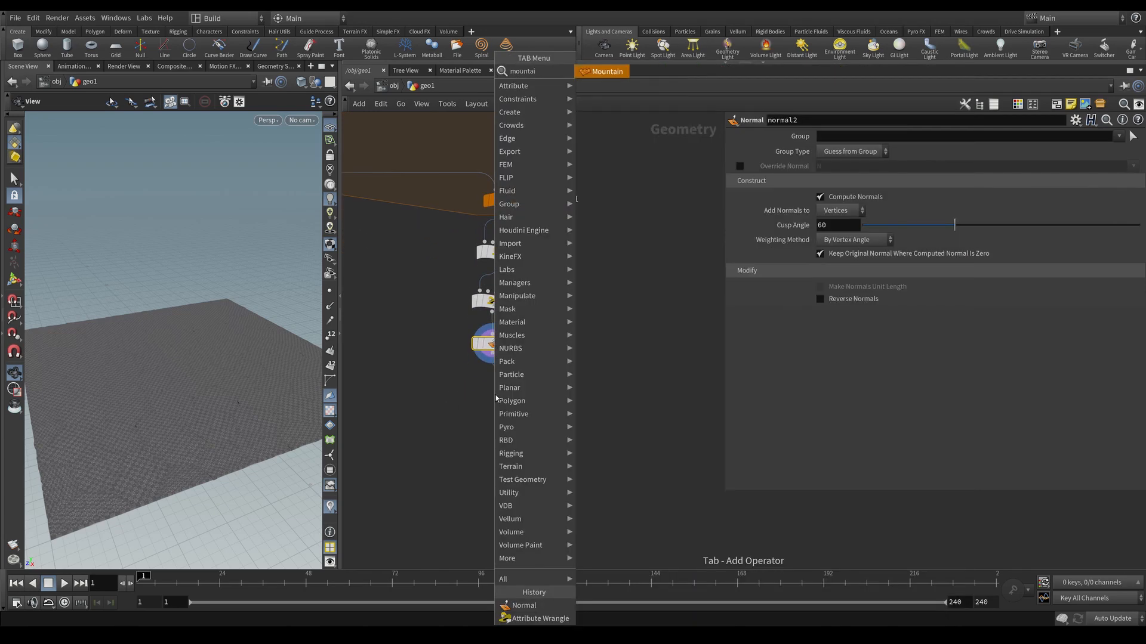
key(Escape)
drag(495, 396, 487, 457)
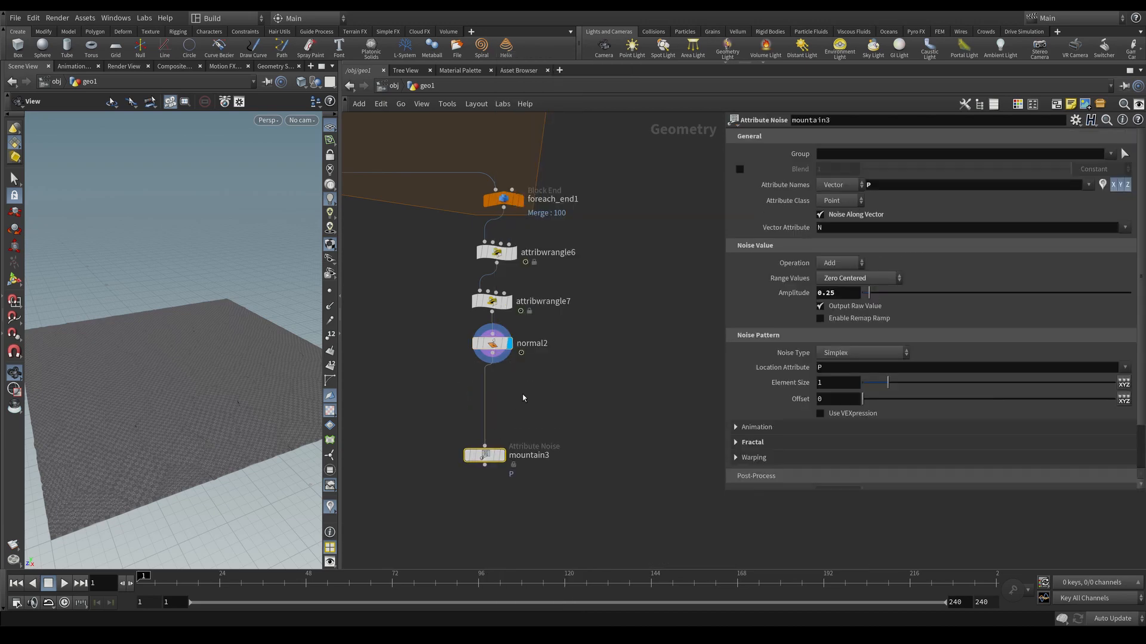
Insert an Attribute Wrangle on the connection between normal2 and mountain3.
key(Tab)
text(wr)
key(Return)
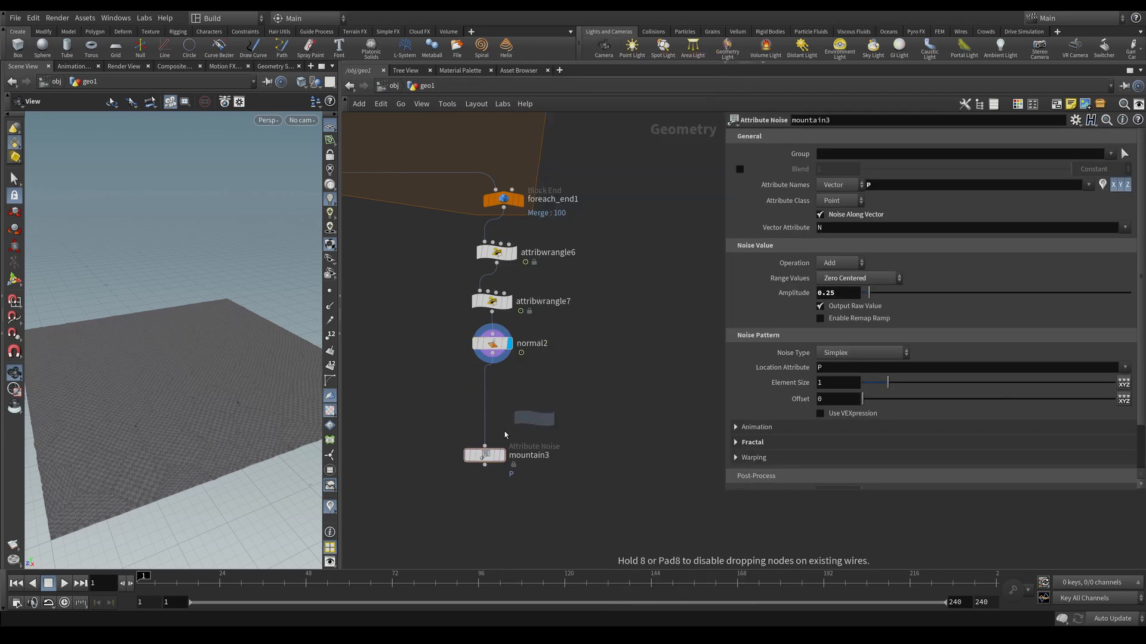
click(487, 393)
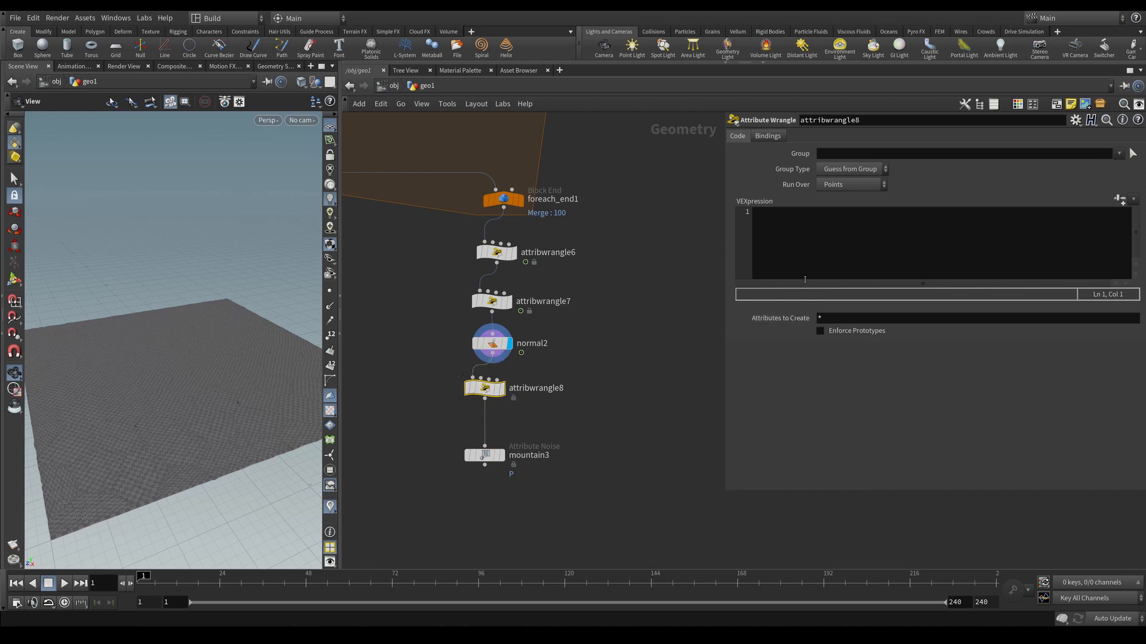
Write v@up = {0,1,0}; as the VEX expression of attribwrangle8.
click(807, 261)
text(v)
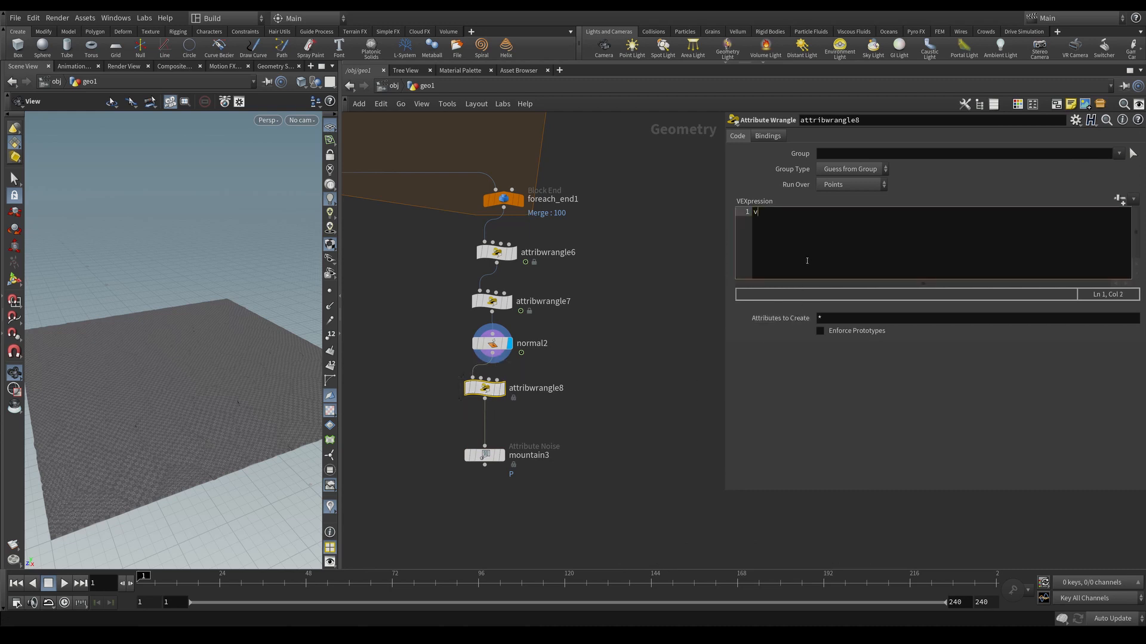
text(@)
text(up = {0,1,0};)
Make mountain3 the displayed node and set its Vector Attribute to up.
click(492, 456)
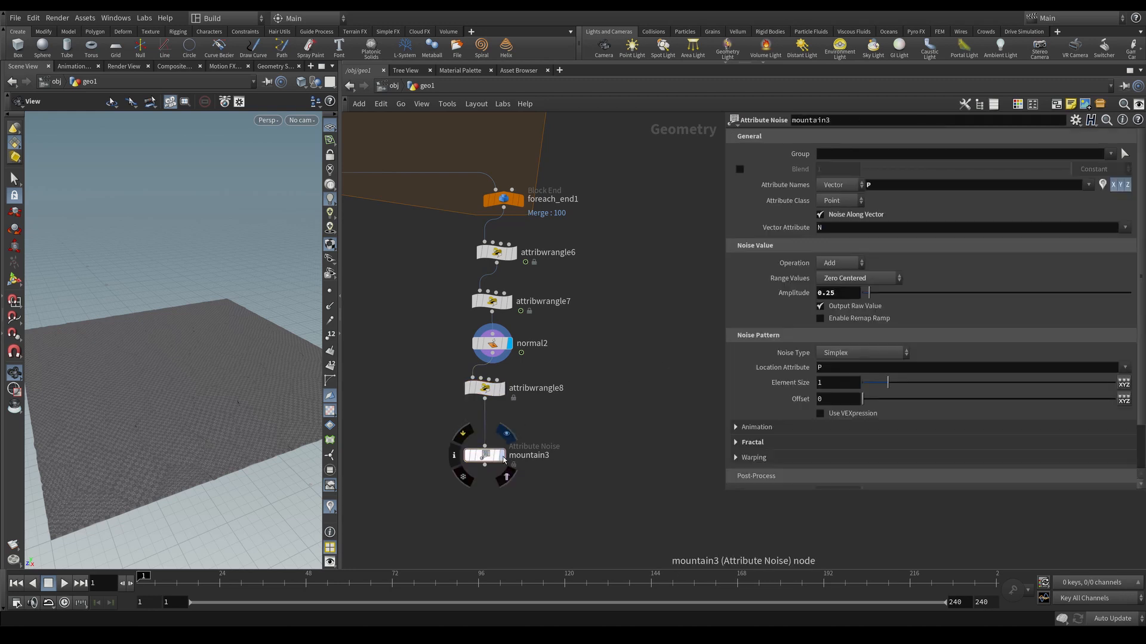
click(504, 457)
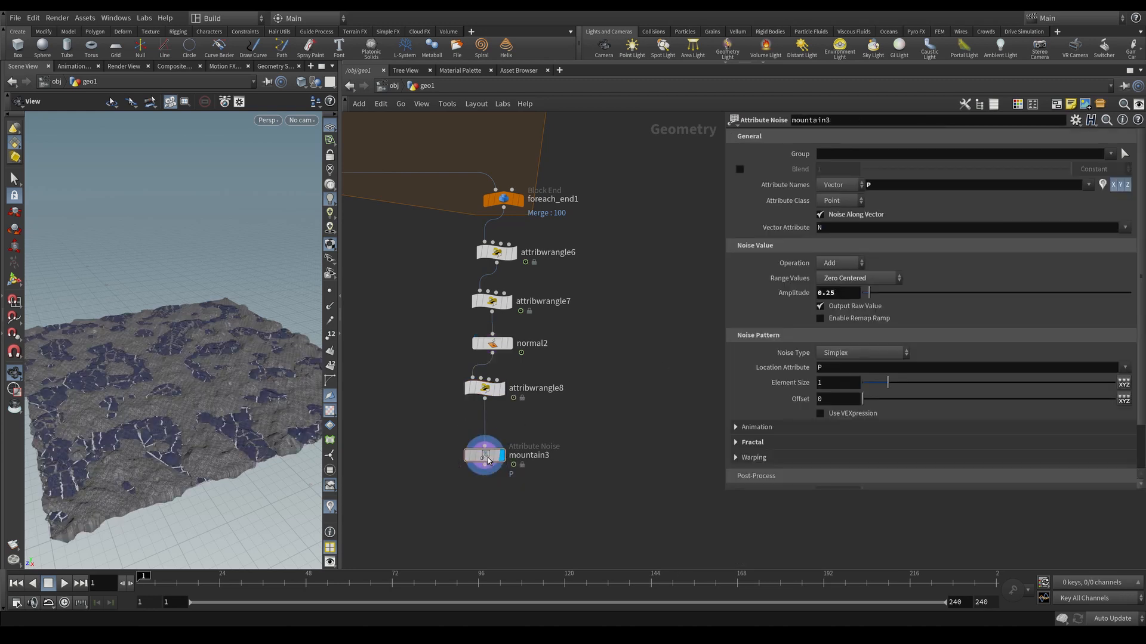
click(825, 229)
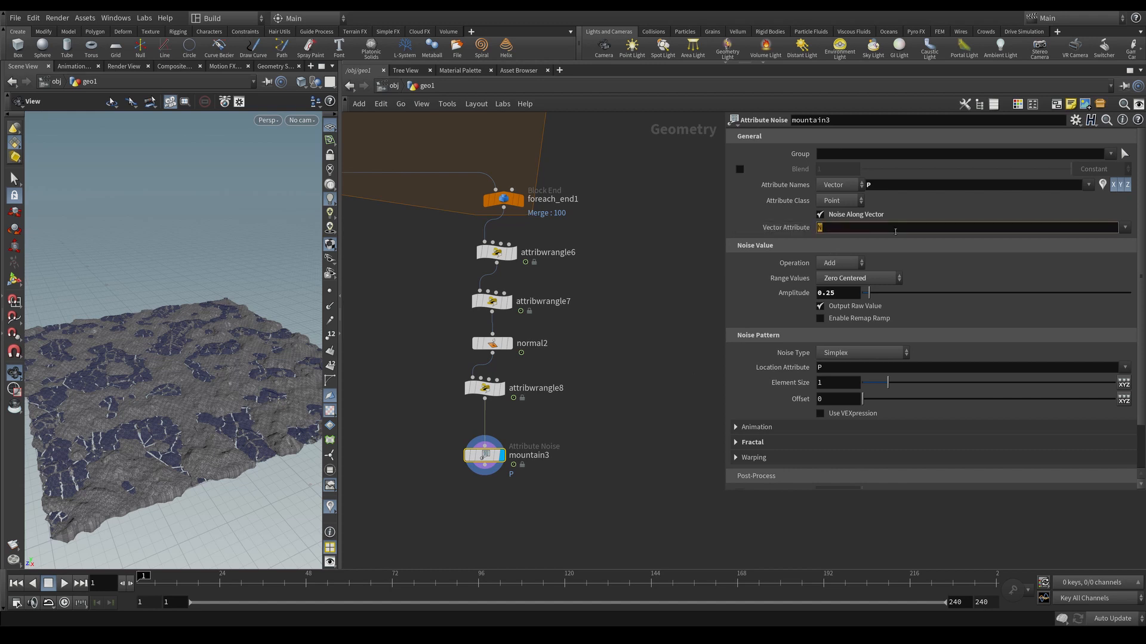
text(up)
key(Return)
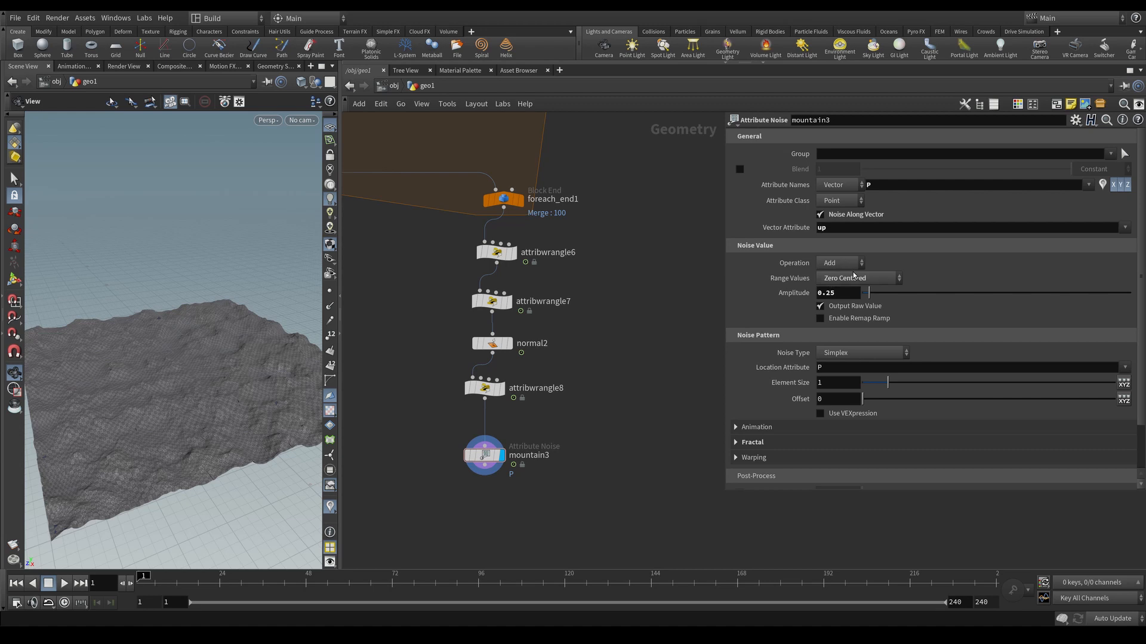
Set mountain3's noise Amplitude to 0.025 and its Element Size to 1.2.
click(828, 293)
click(830, 382)
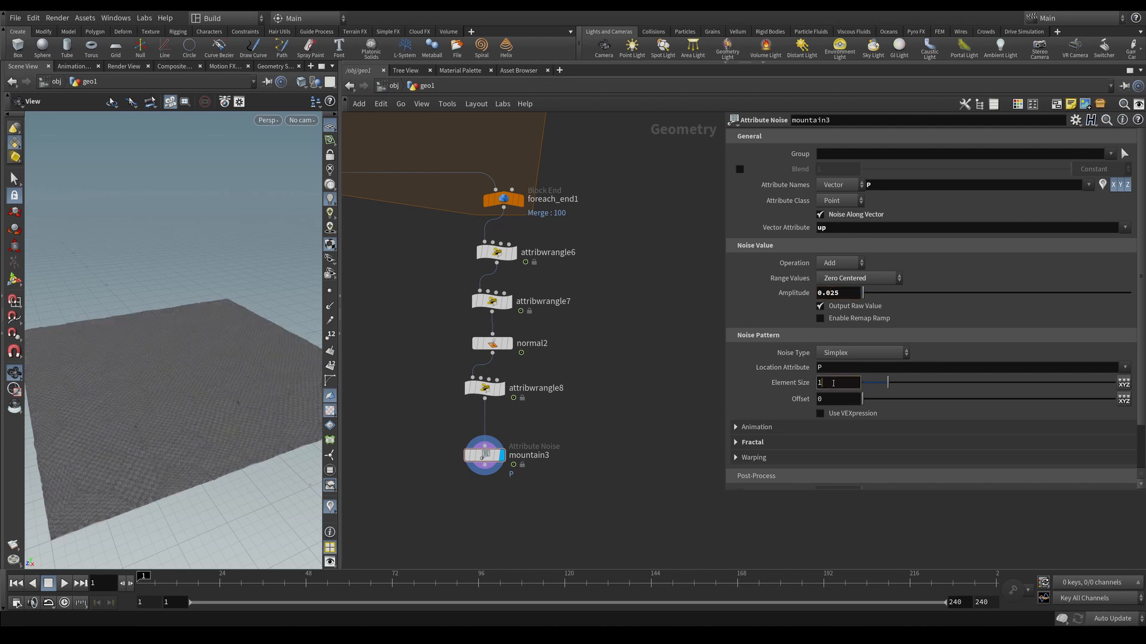
text(.2)
key(Return)
drag(206, 422, 247, 424)
right_drag(186, 441, 355, 375)
drag(194, 455, 144, 456)
Align attribwrangle8 and mountain3 in a tidy column directly below normal2.
drag(484, 465, 479, 442)
drag(485, 394, 492, 391)
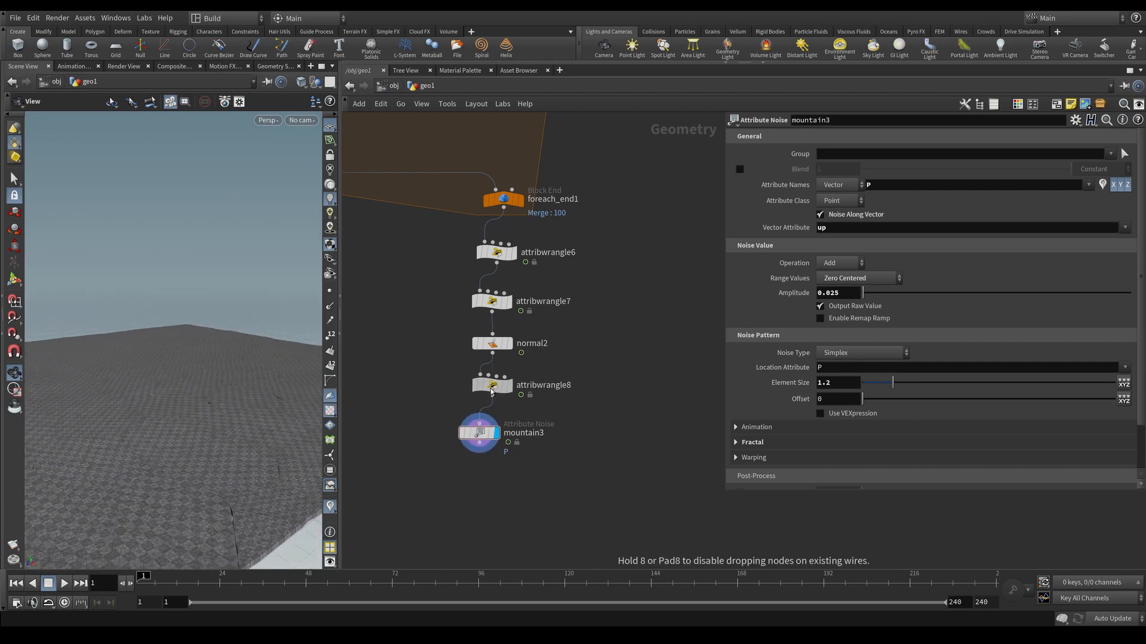
click(479, 443)
Add a Material node connected below mountain3.
click(498, 480)
text(material)
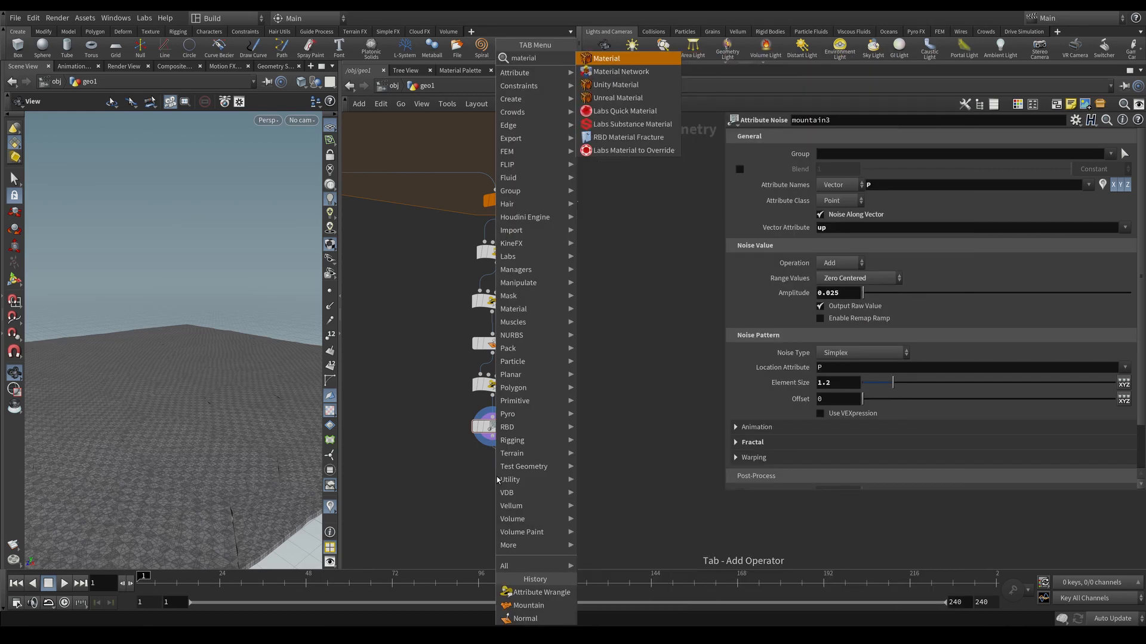
key(Return)
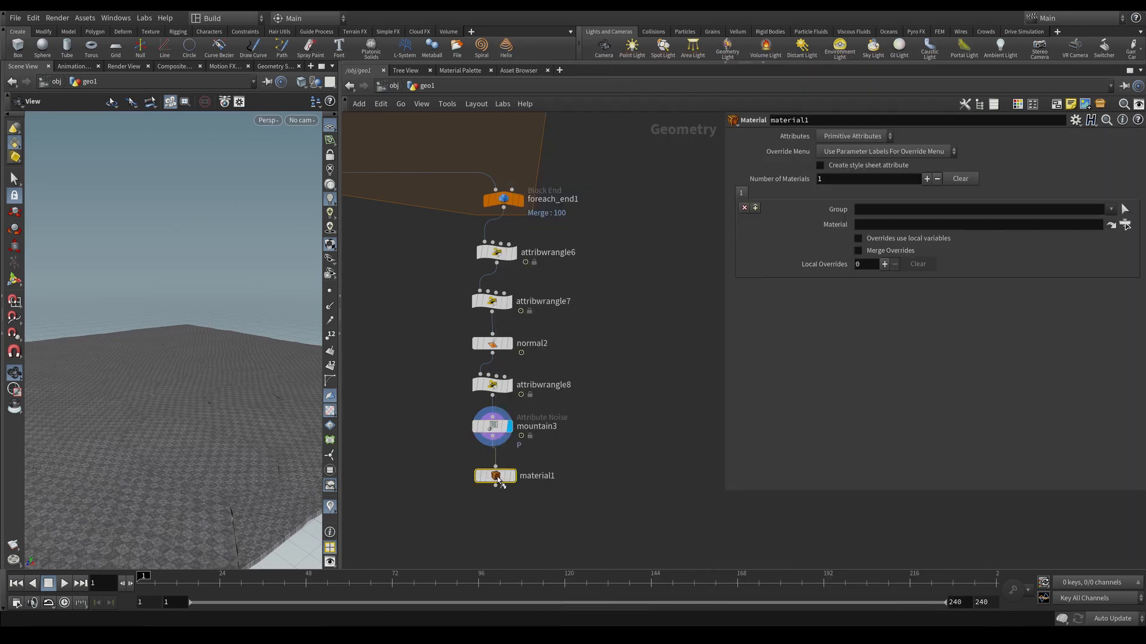
Add a Null node below material1 and make it the displayed node.
key(Tab)
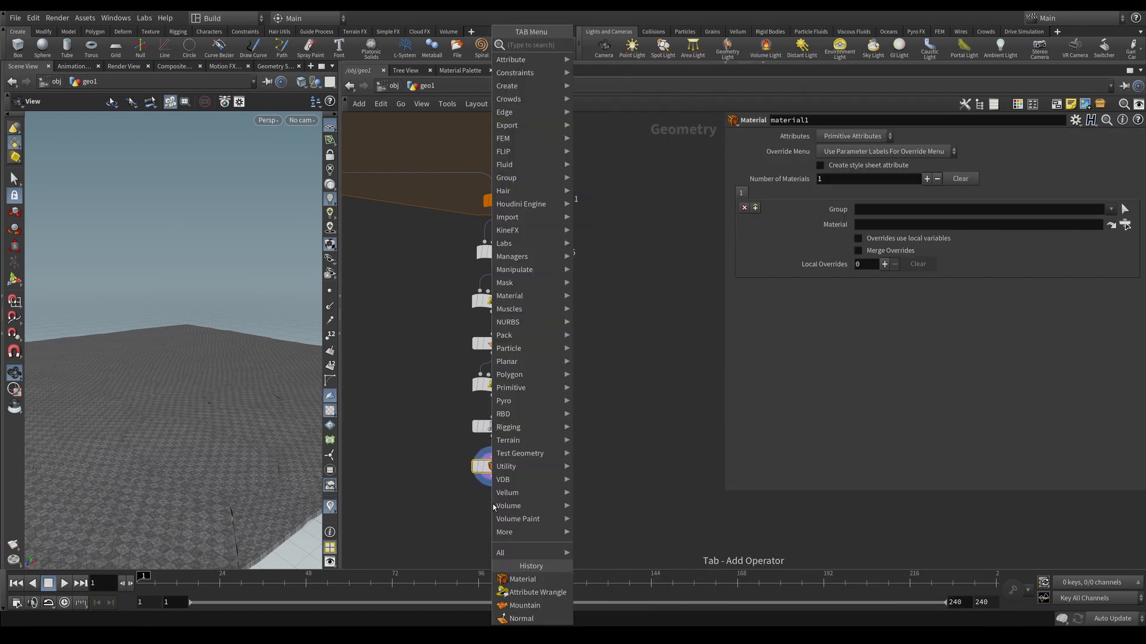
text(null)
key(Return)
click(491, 512)
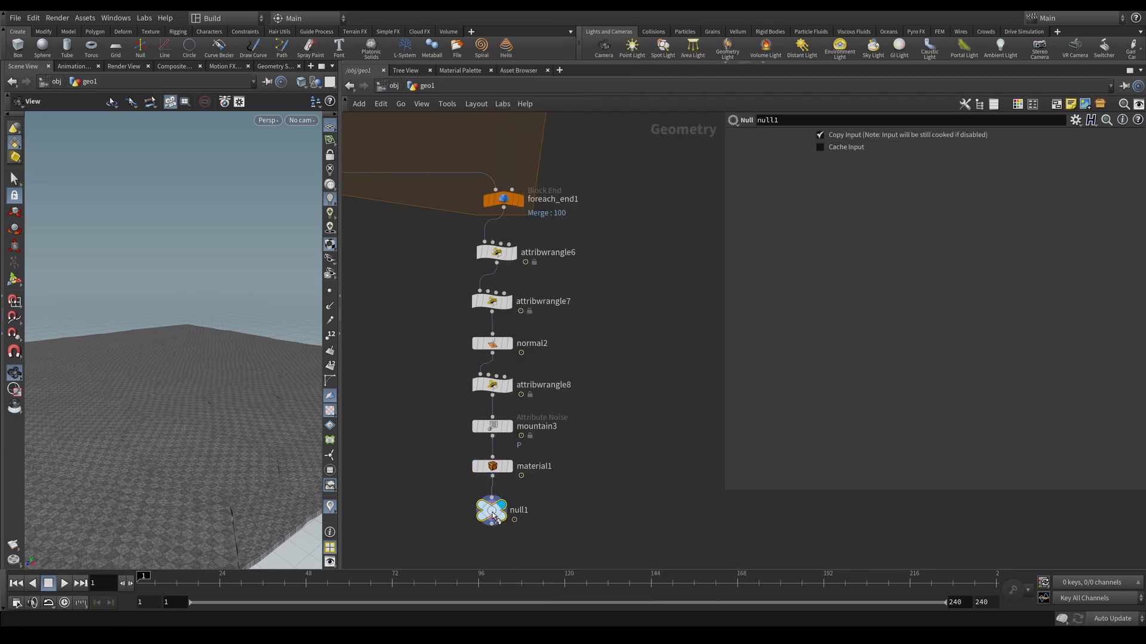
Rename the null node as OUT, align it under material1, and save the scene.
middle_drag(566, 481, 567, 409)
click(524, 440)
drag(533, 440, 488, 440)
key(Caps_Lock)
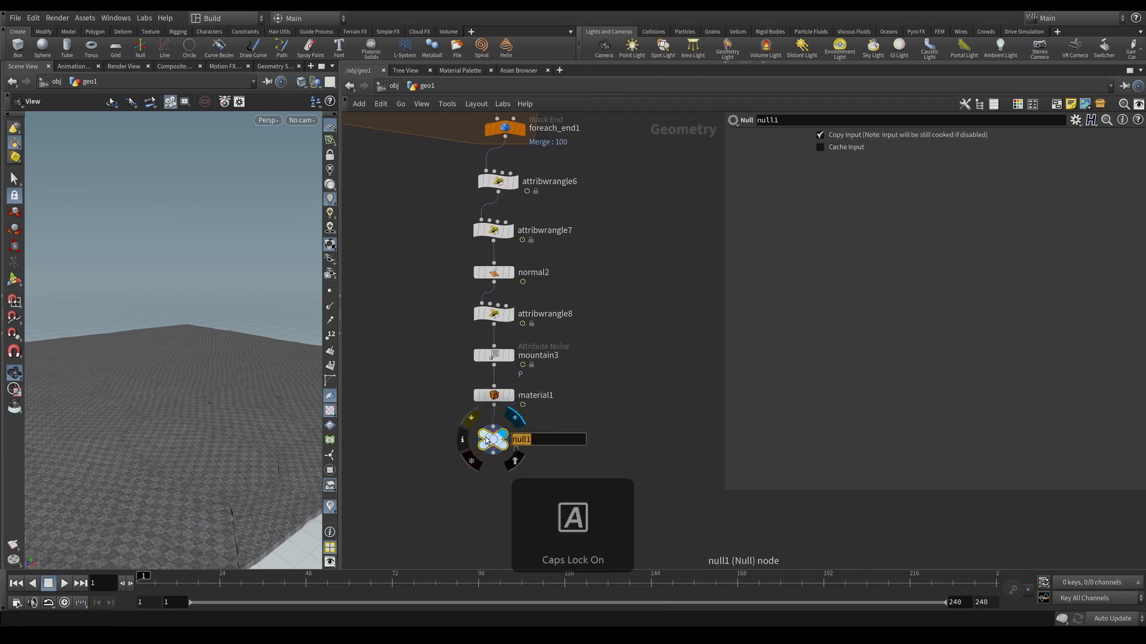
text(OUT)
key(Return)
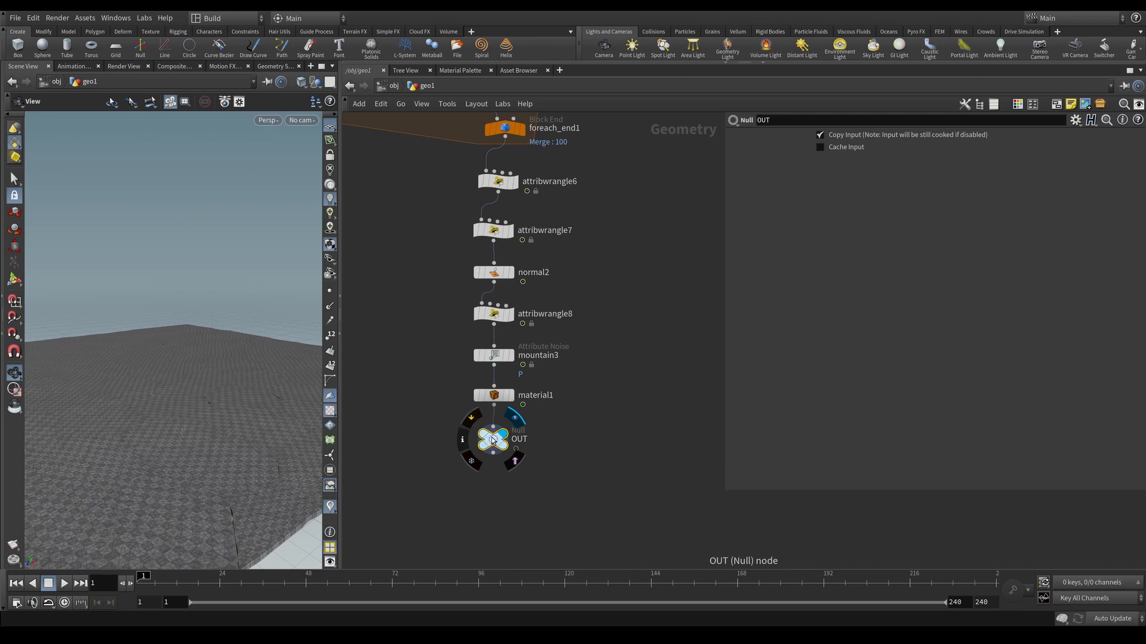
drag(492, 441, 494, 439)
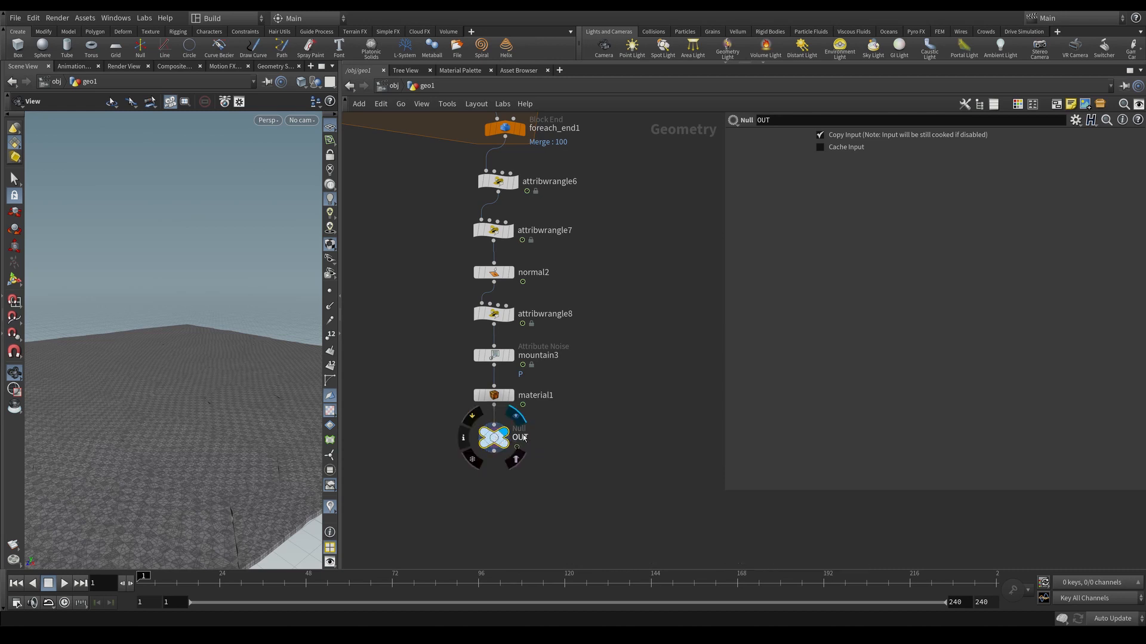
key(ctrl+s)
key(h)
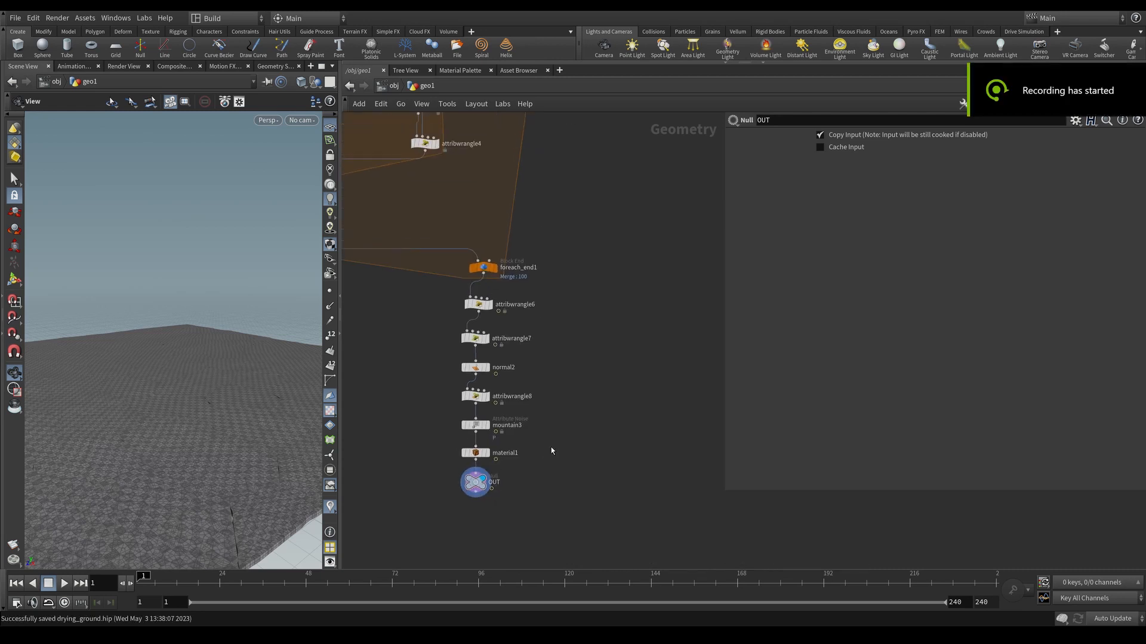
Create a Principled Shader in /mat from the material gallery.
click(458, 70)
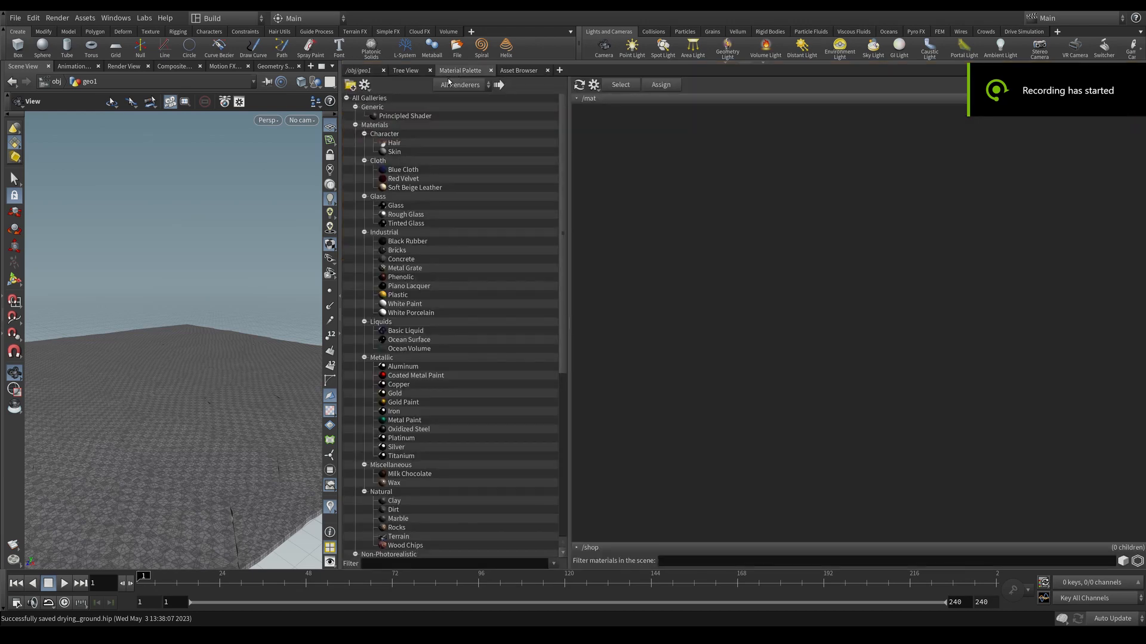
click(406, 116)
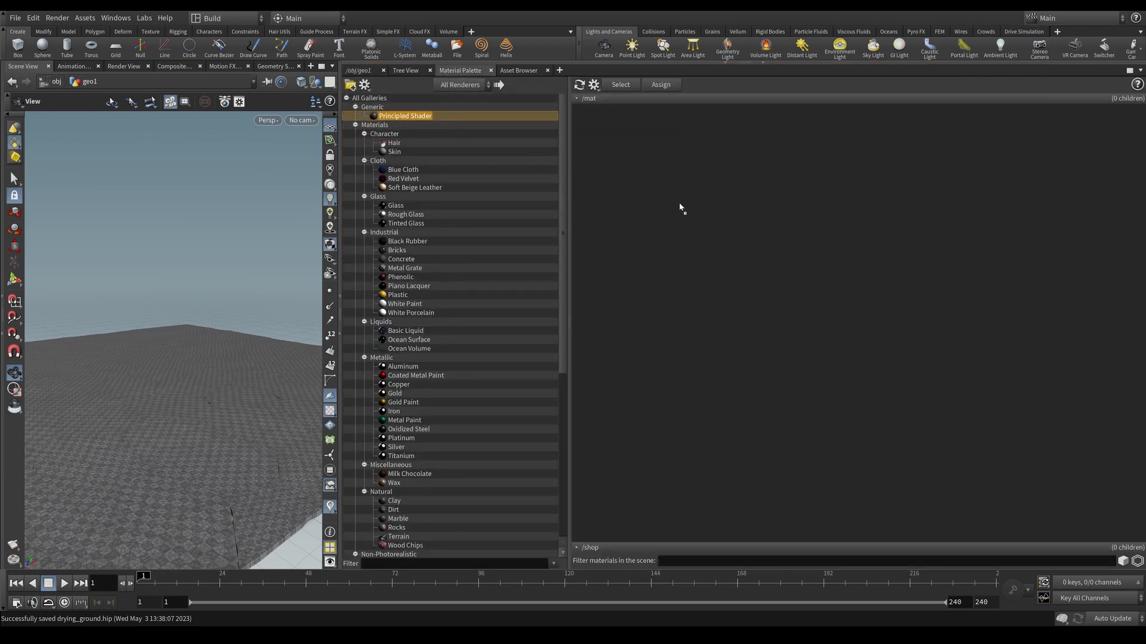
drag(680, 207, 681, 209)
Go to the mat network and rename the principled shader as GROUND.
click(356, 71)
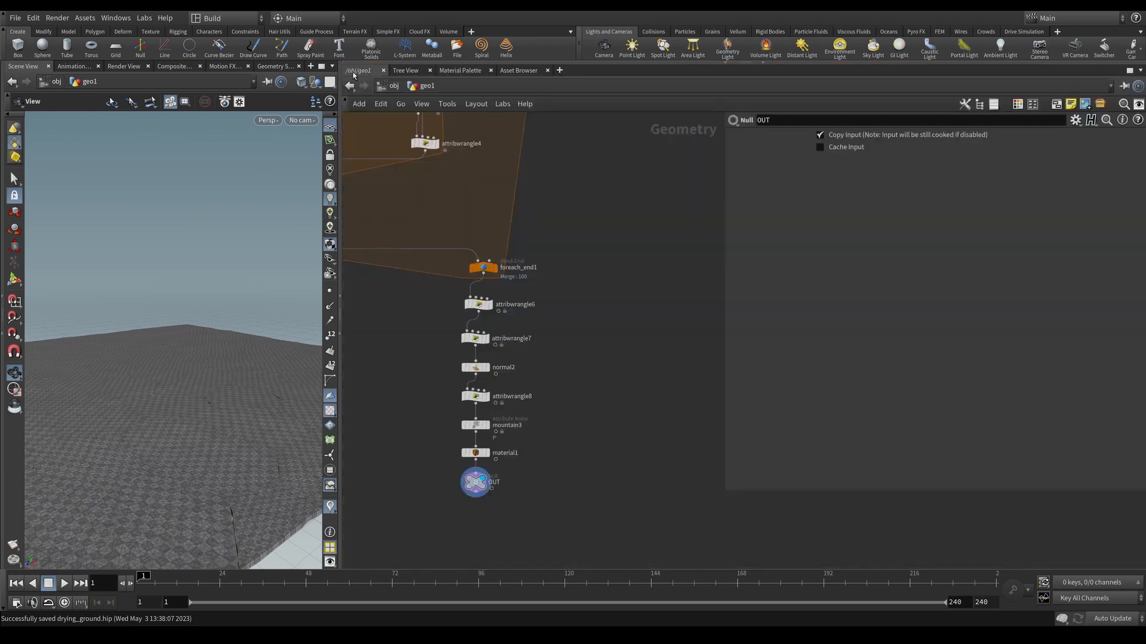
click(394, 88)
click(394, 88)
click(420, 133)
middle_drag(615, 245, 408, 216)
click(587, 247)
drag(604, 247, 452, 243)
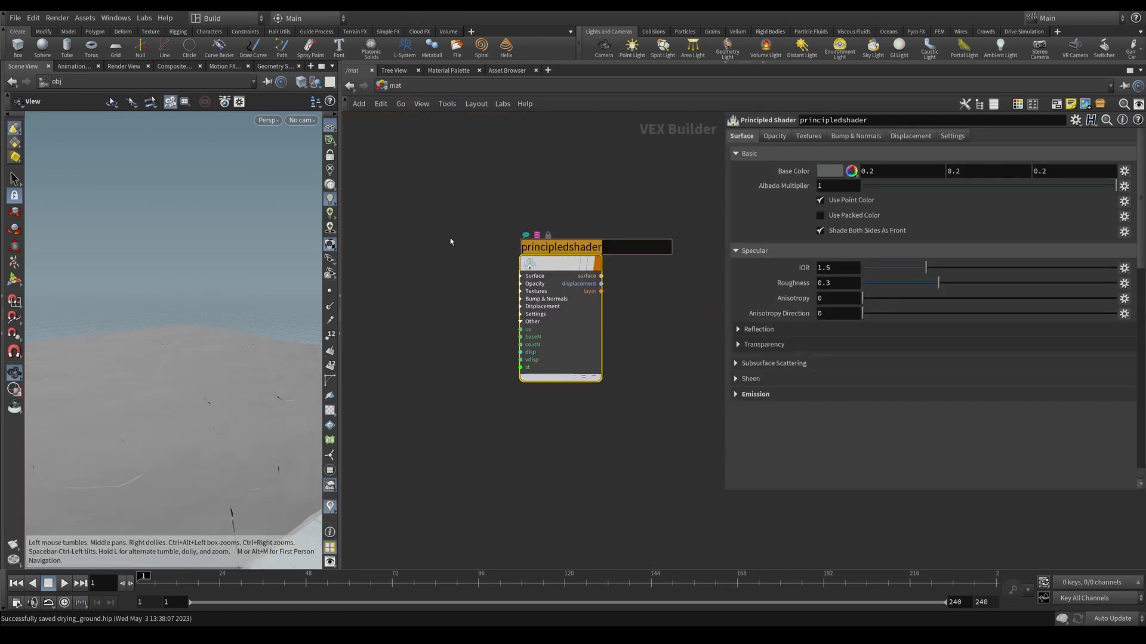
text(GROUND)
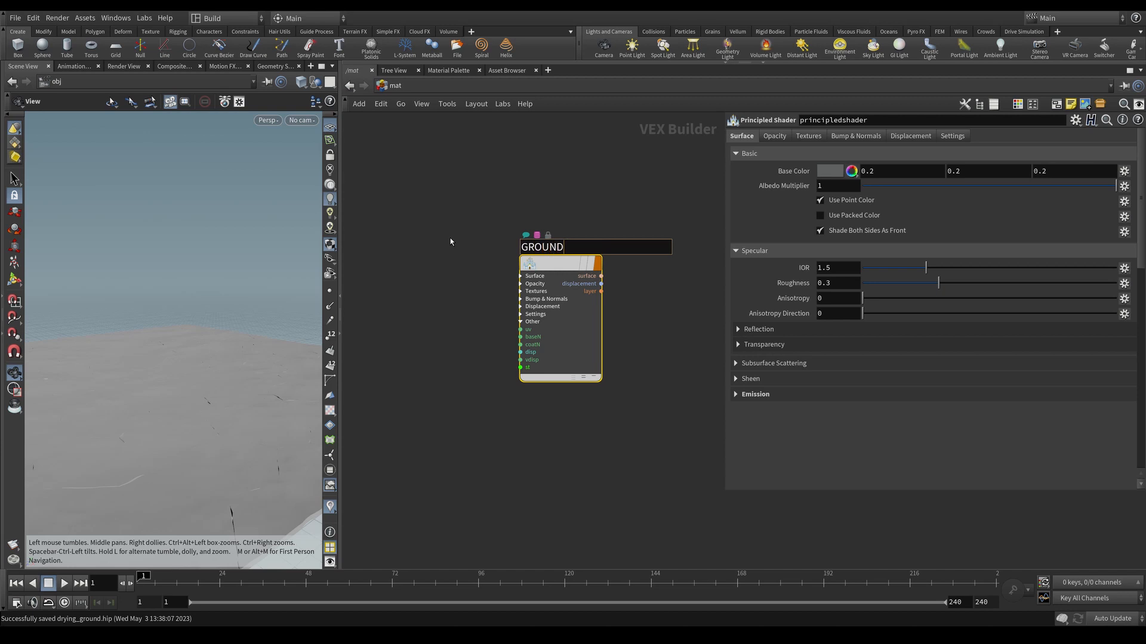
key(Return)
key(Caps_Lock)
middle_drag(416, 219, 456, 259)
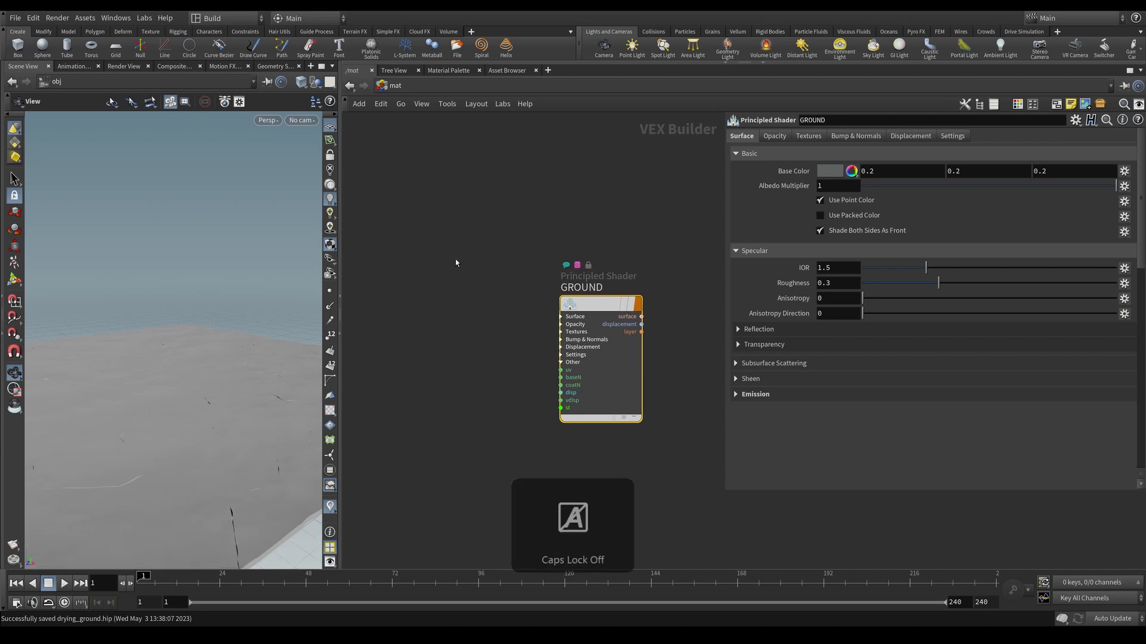
Return to the object network and create a camera from a perspective view framing the whole ground plane.
click(394, 86)
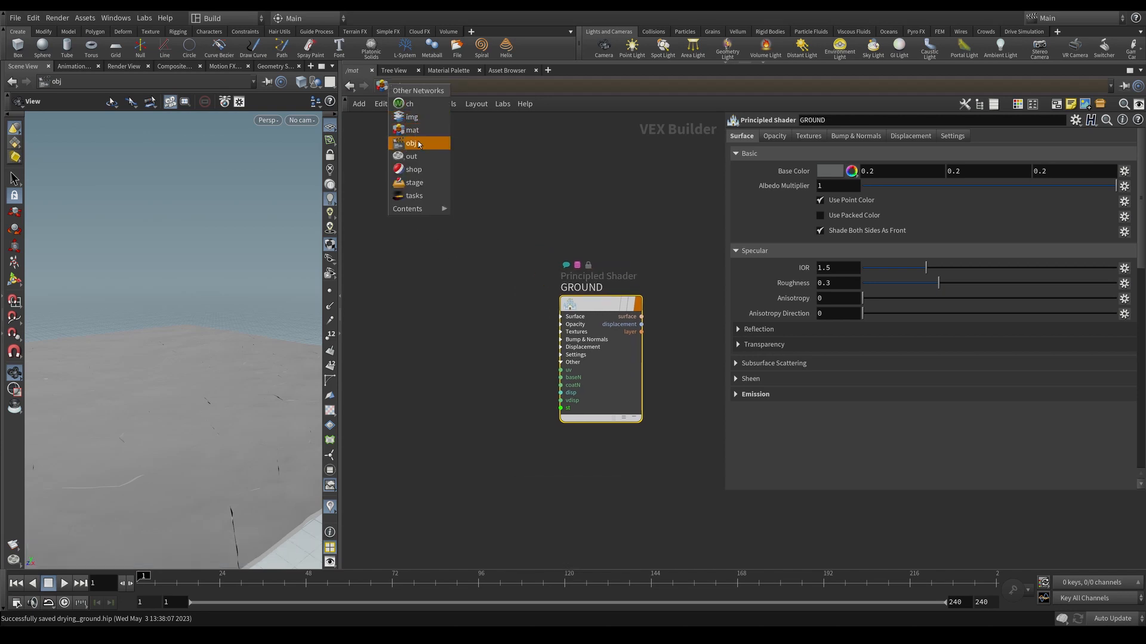
click(418, 140)
drag(227, 384, 192, 386)
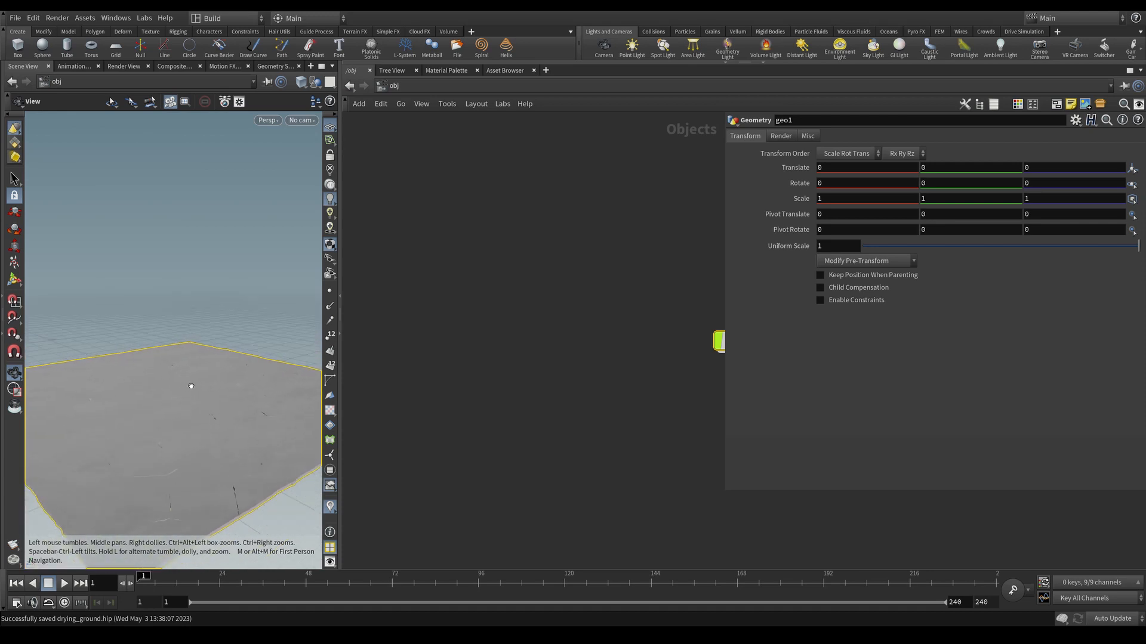
right_drag(192, 386, 195, 408)
drag(195, 409, 213, 373)
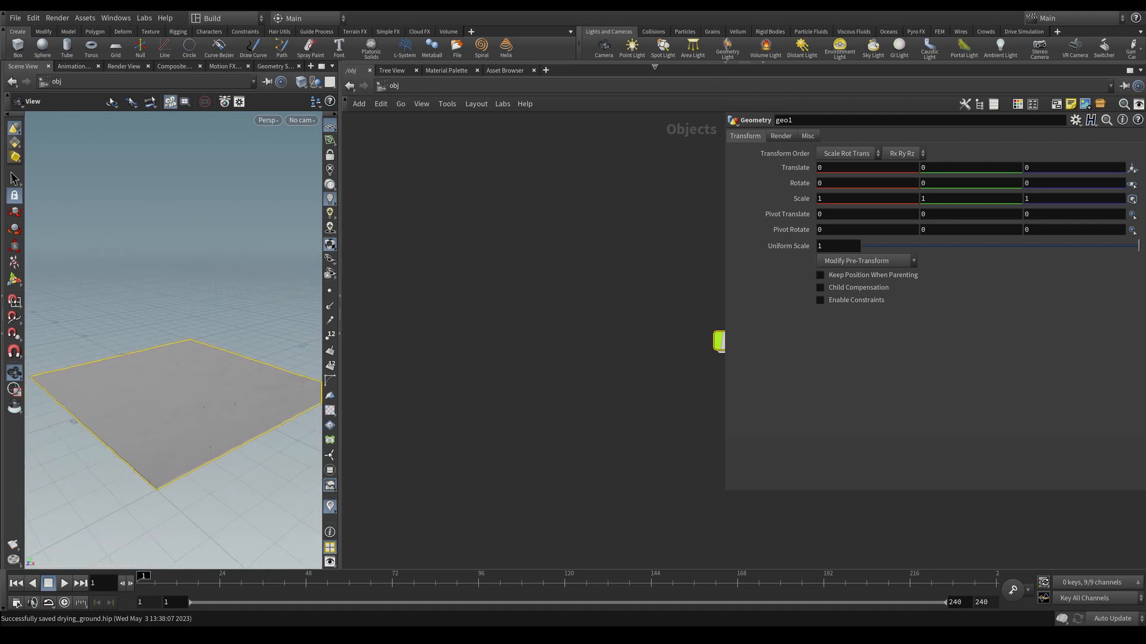
click(604, 50)
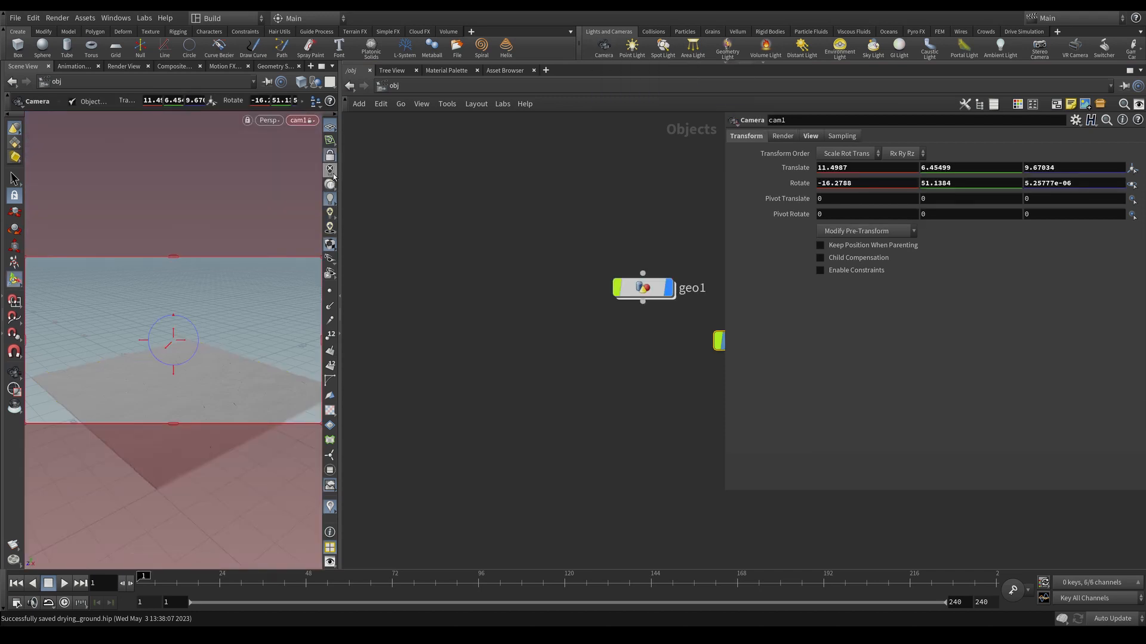
Reposition cam1 so the entire ground plane is centered in its frame, then unlock the camera from the view.
alt+middle_drag(241, 336, 247, 311)
mouse_move(247, 311)
mouse_down()
mouse_move(225, 340)
mouse_move(192, 318)
mouse_move(248, 332)
mouse_up()
right_drag(248, 332, 236, 335)
middle_drag(236, 336, 227, 336)
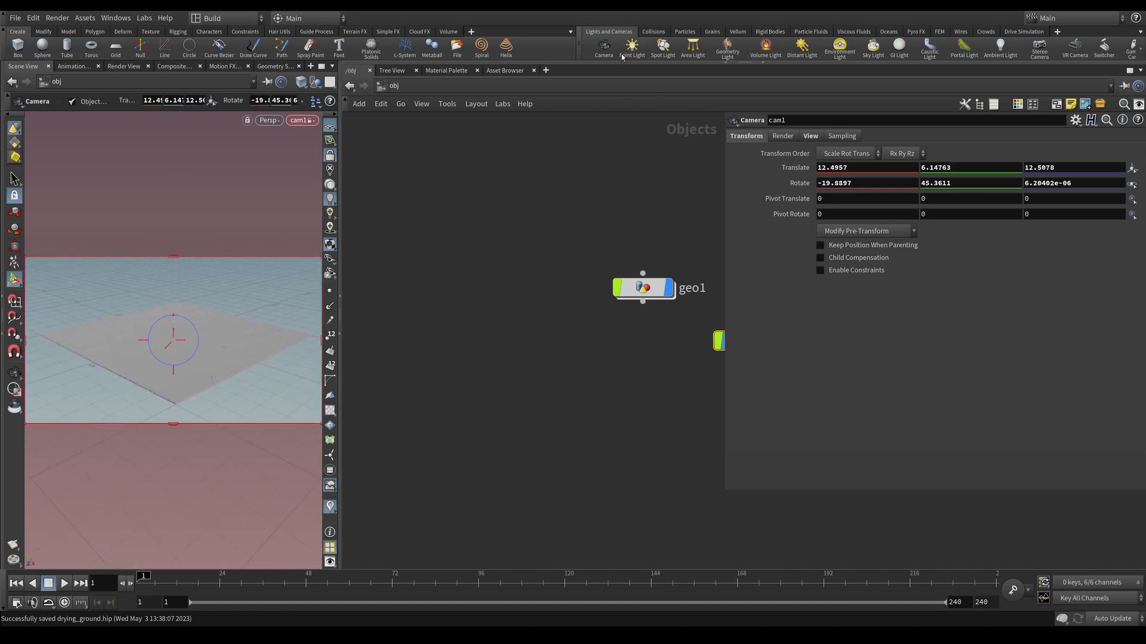
click(329, 155)
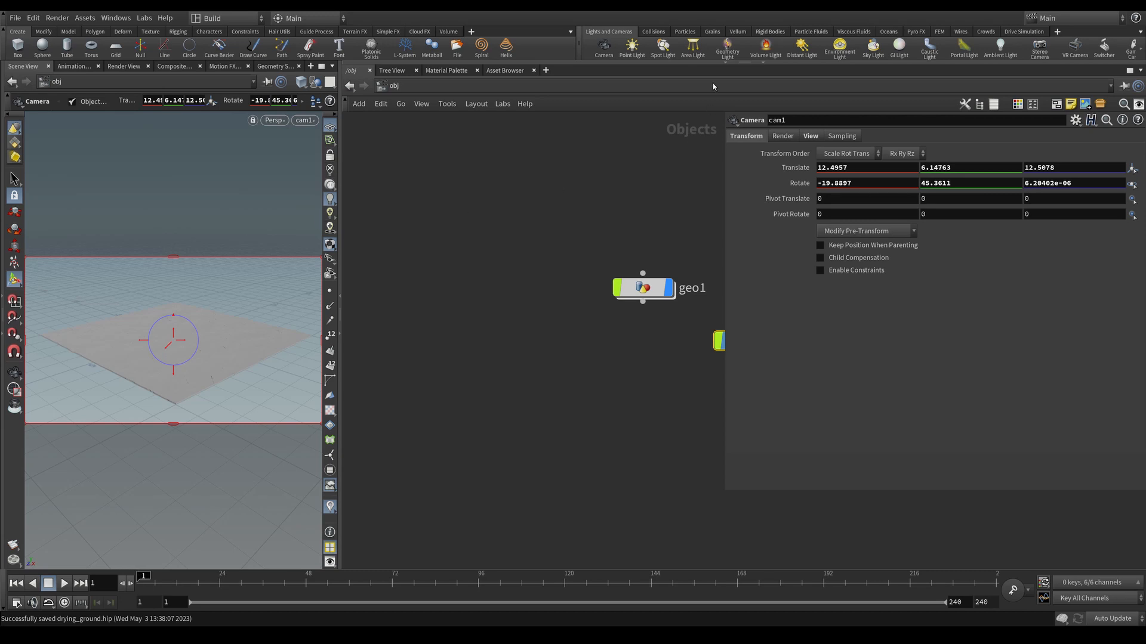
Add a distant light, tilt it to a lower angle over the ground plane, and leave the light's view.
click(801, 55)
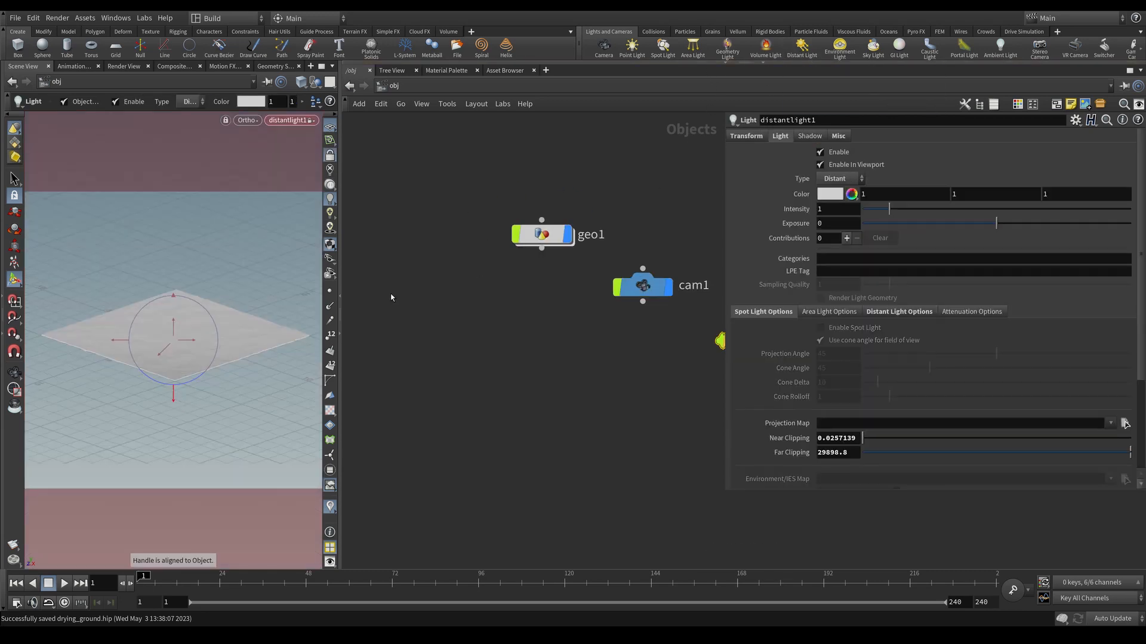
key(Escape)
drag(207, 327, 240, 343)
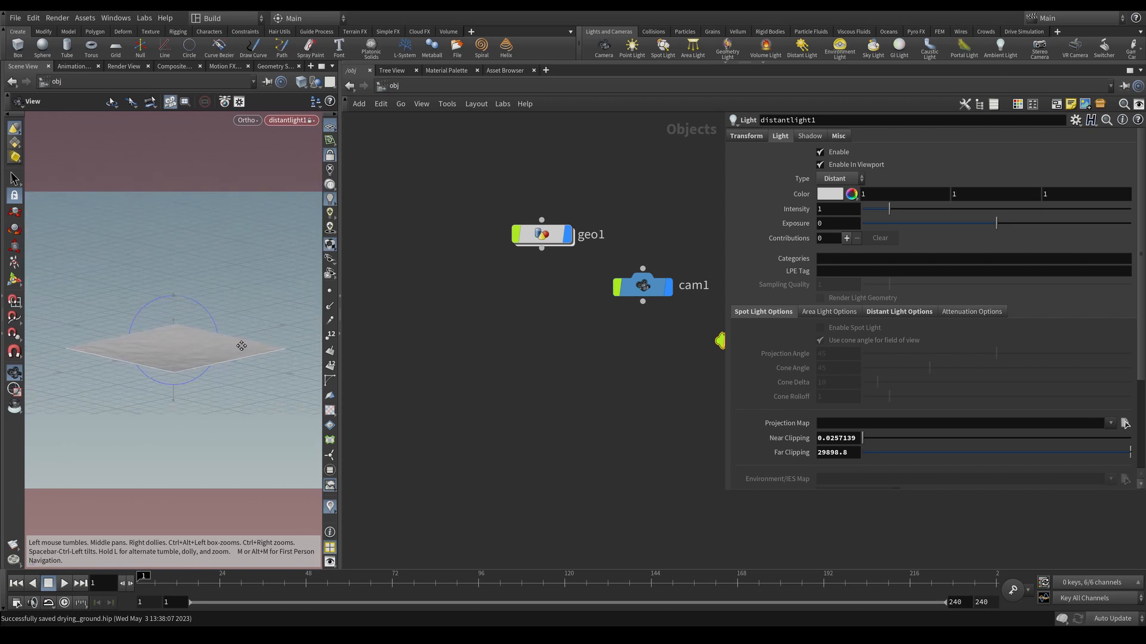
key(Return)
key(Escape)
drag(251, 290, 181, 324)
middle_drag(552, 338, 458, 352)
scroll(457, 352, down, 2)
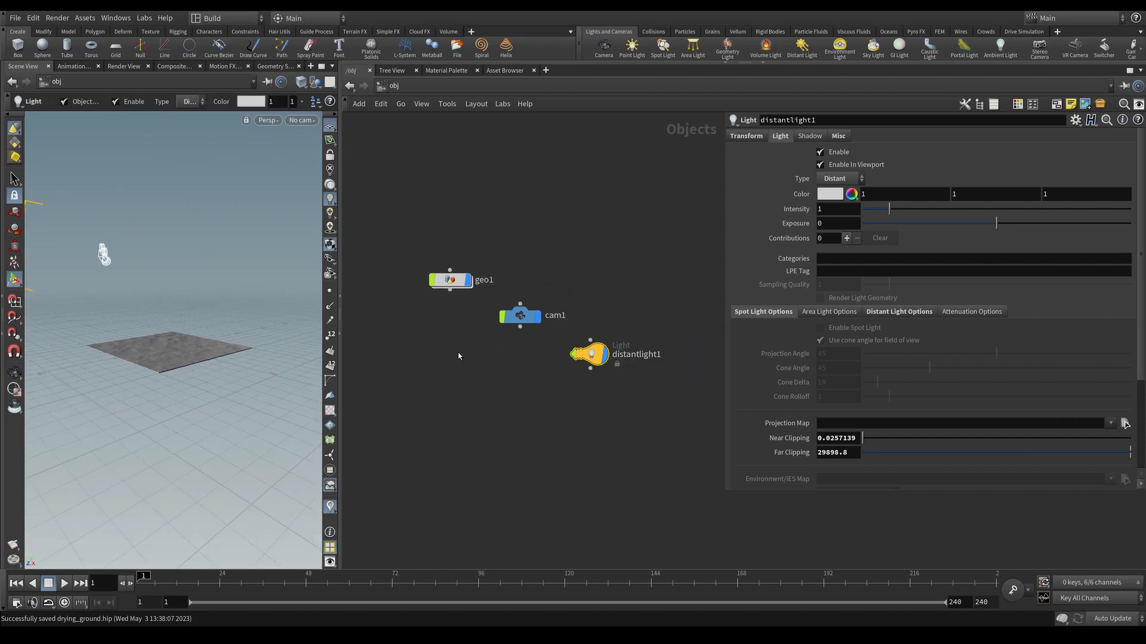
Add an environment light with Light Intensity 0.3 and look at the scene through cam1.
middle_drag(654, 262, 555, 307)
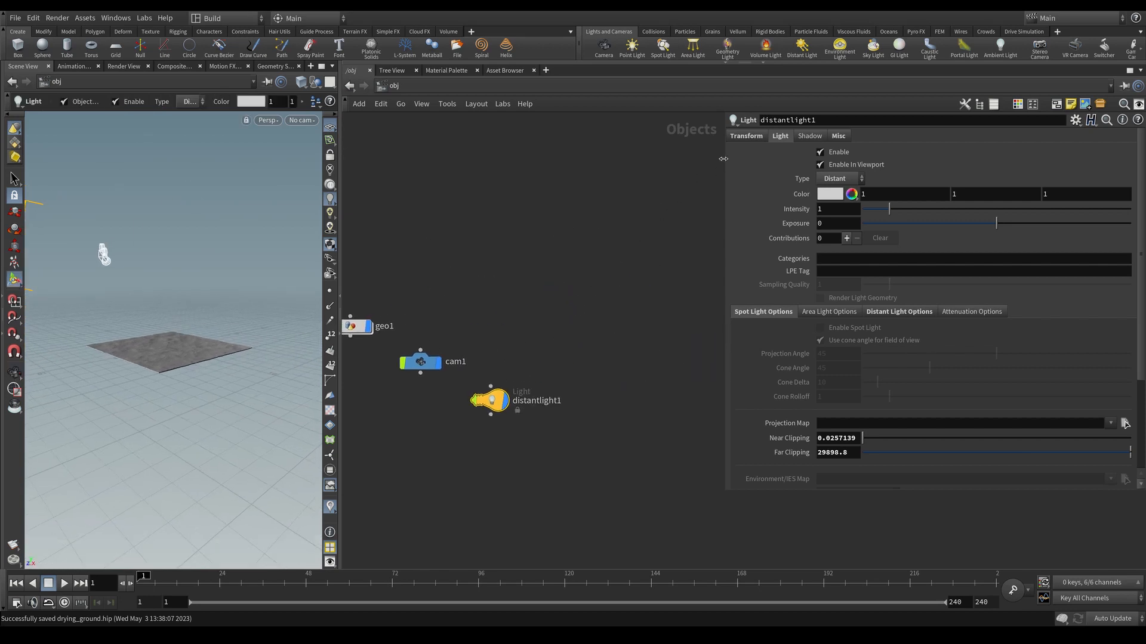
click(840, 48)
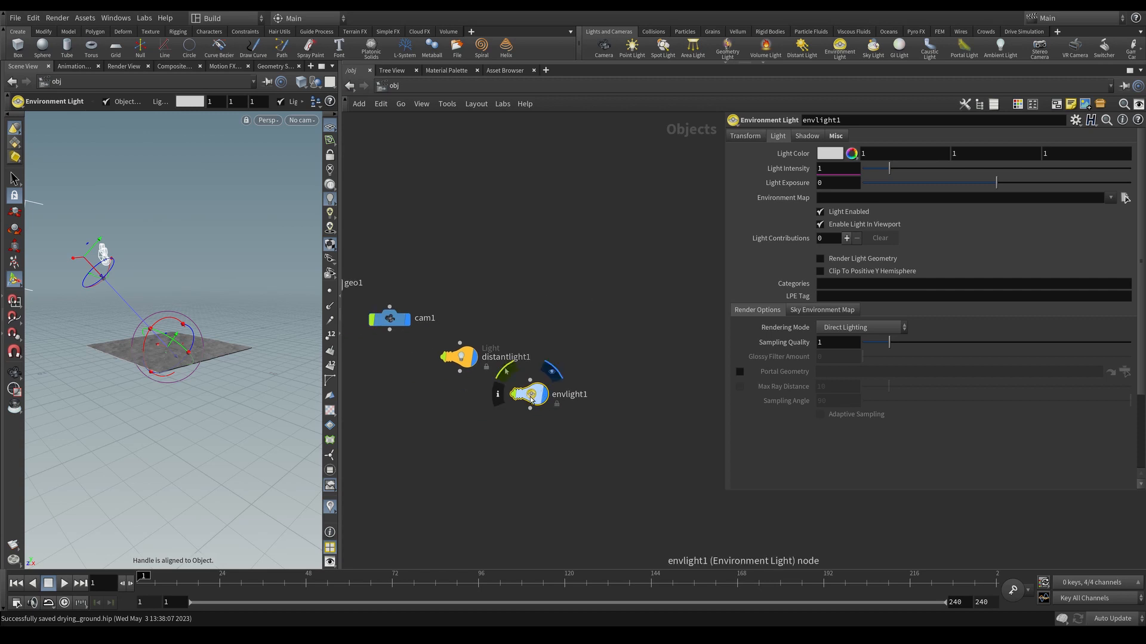
click(842, 170)
text(.)
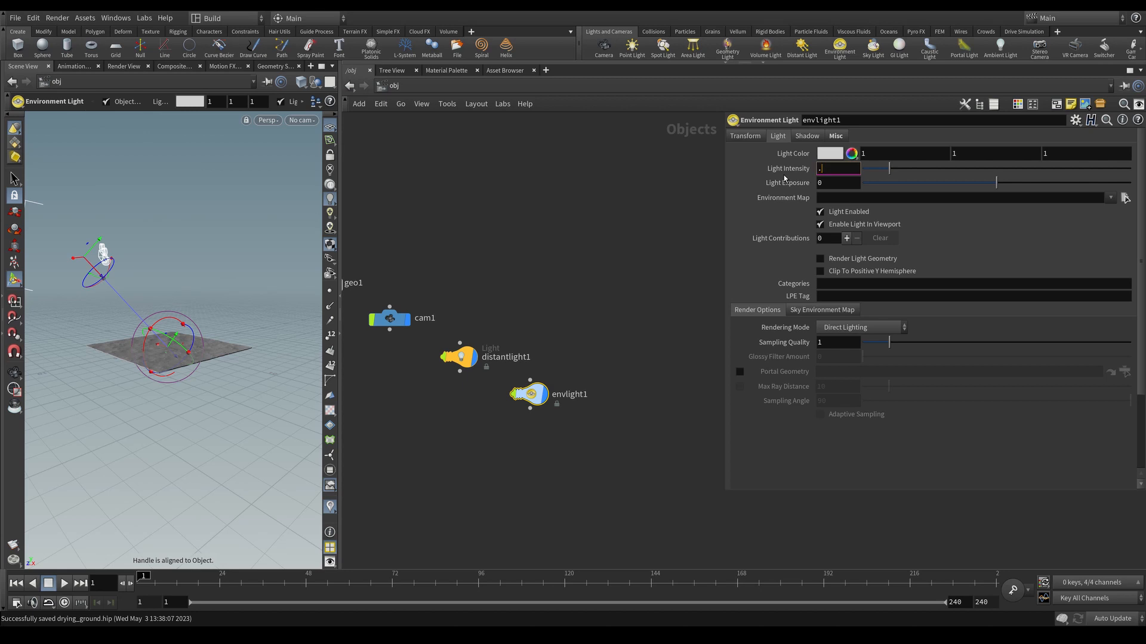
text(3)
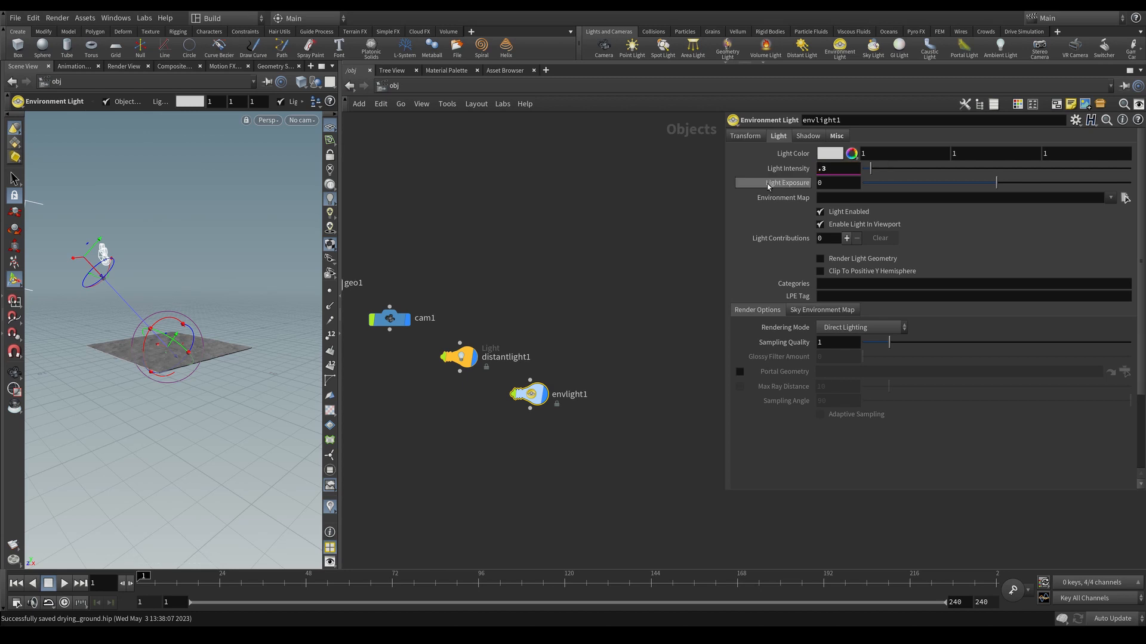
click(307, 123)
click(334, 133)
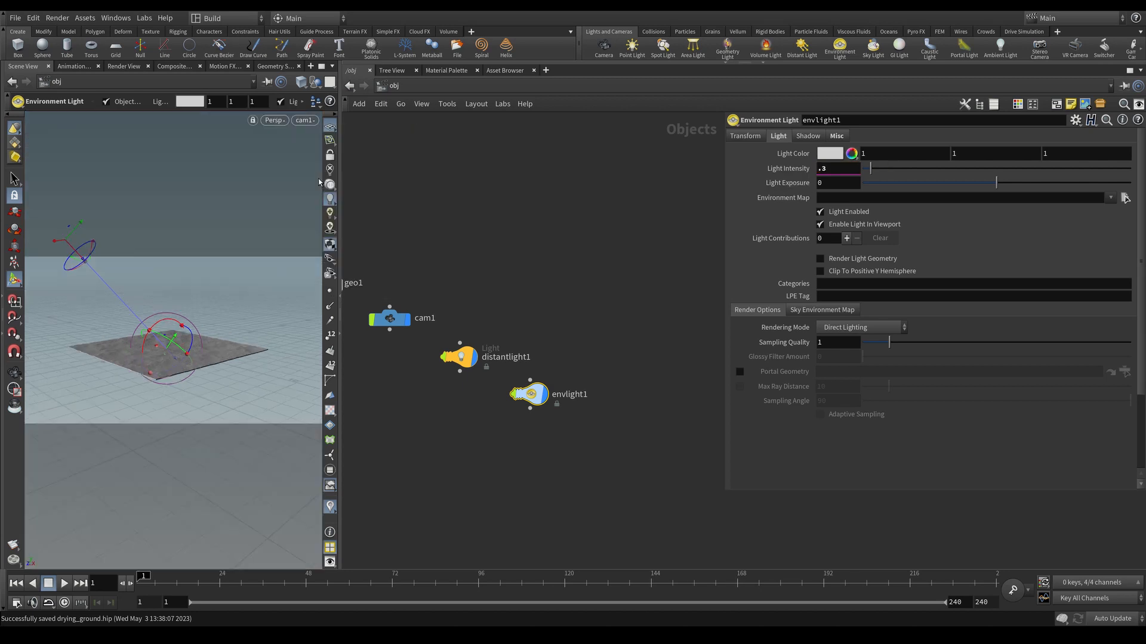
Show the render view and assign the GROUND material in the material1 node inside geo1.
click(123, 66)
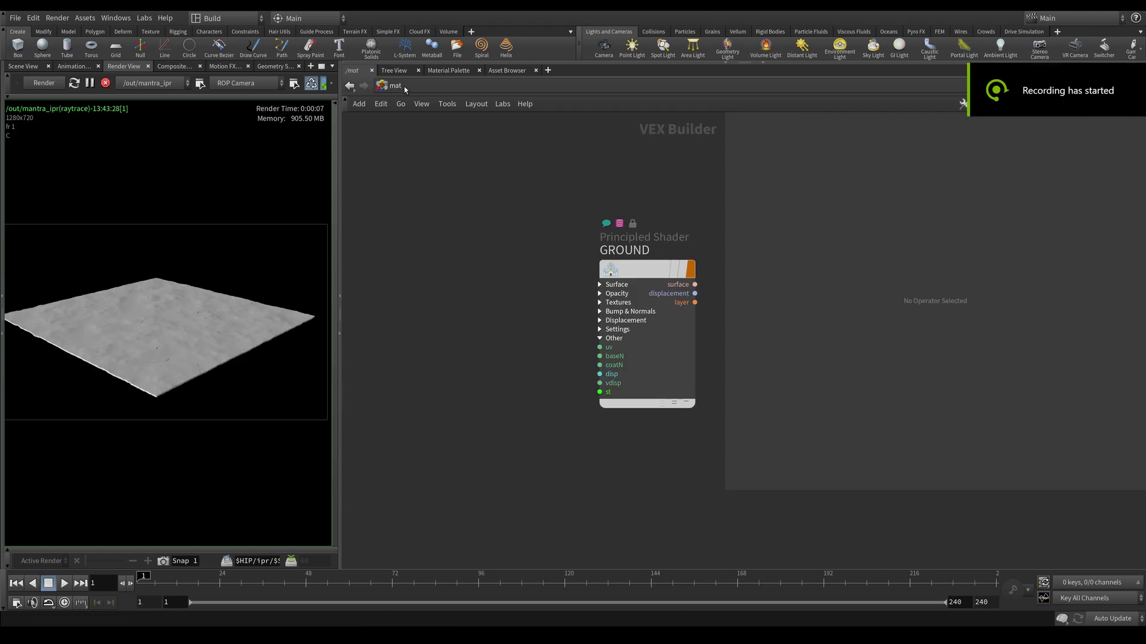
click(381, 86)
click(407, 144)
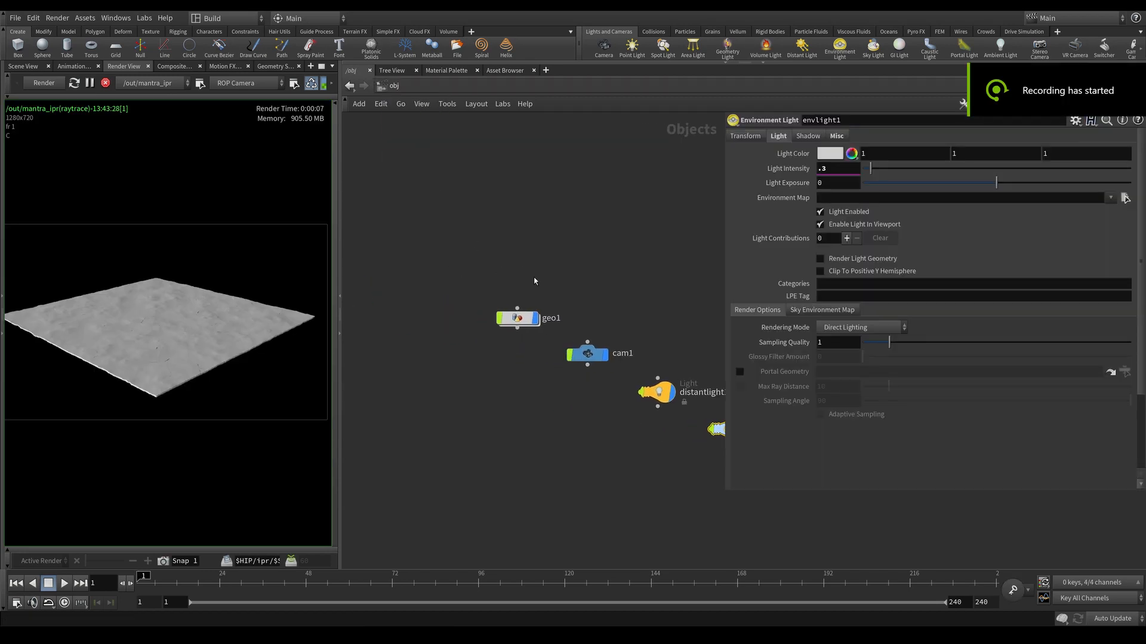
double_click(524, 324)
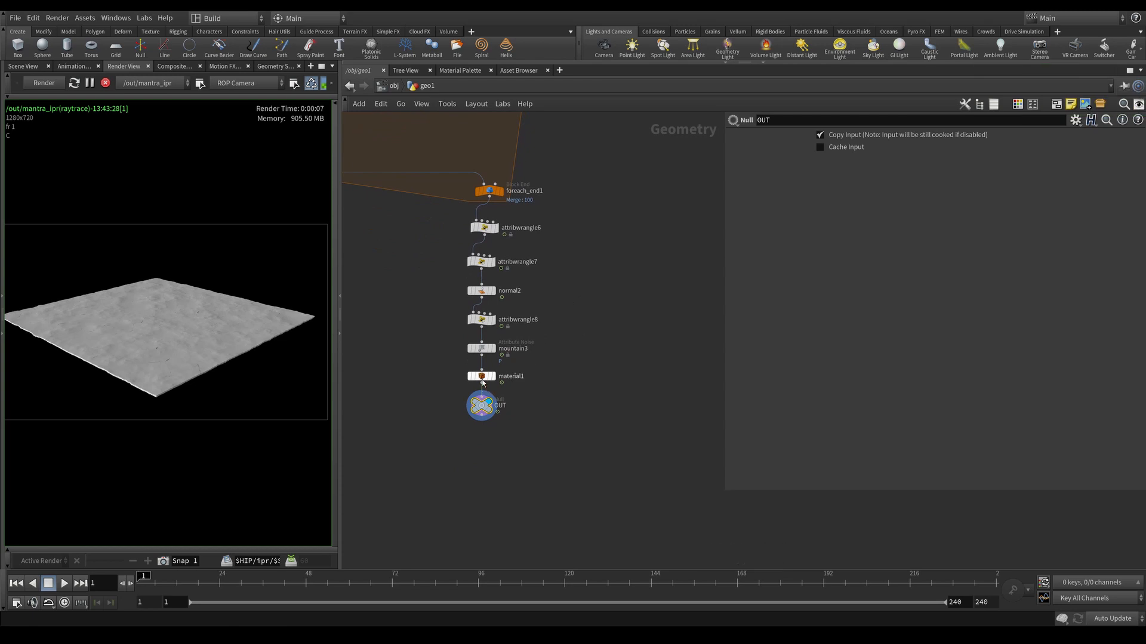
click(481, 378)
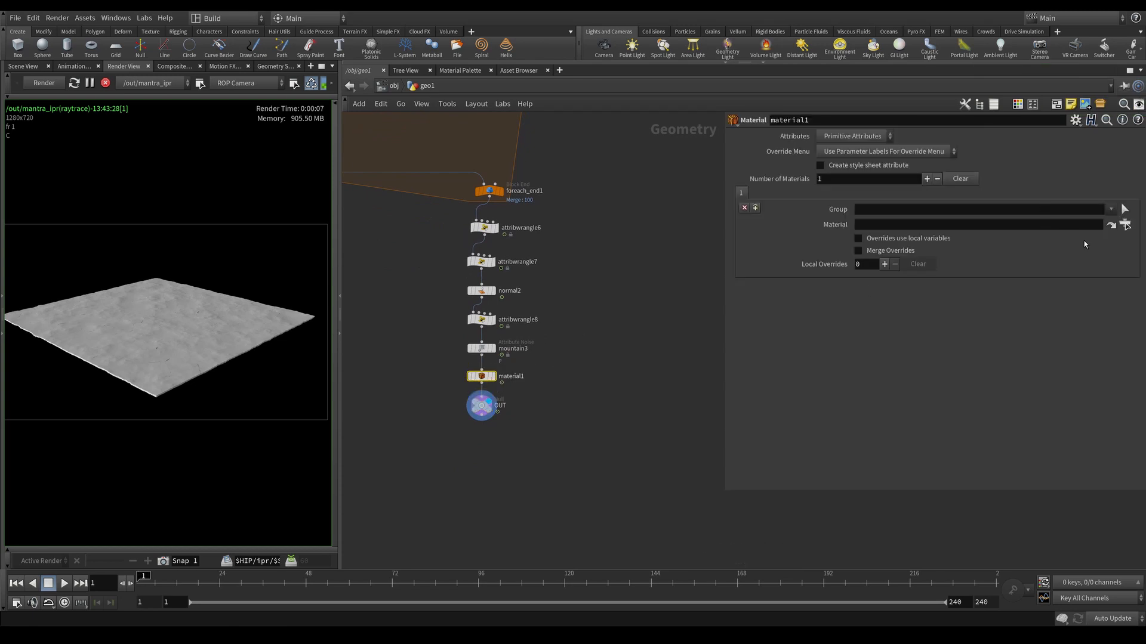
click(1124, 228)
click(1008, 148)
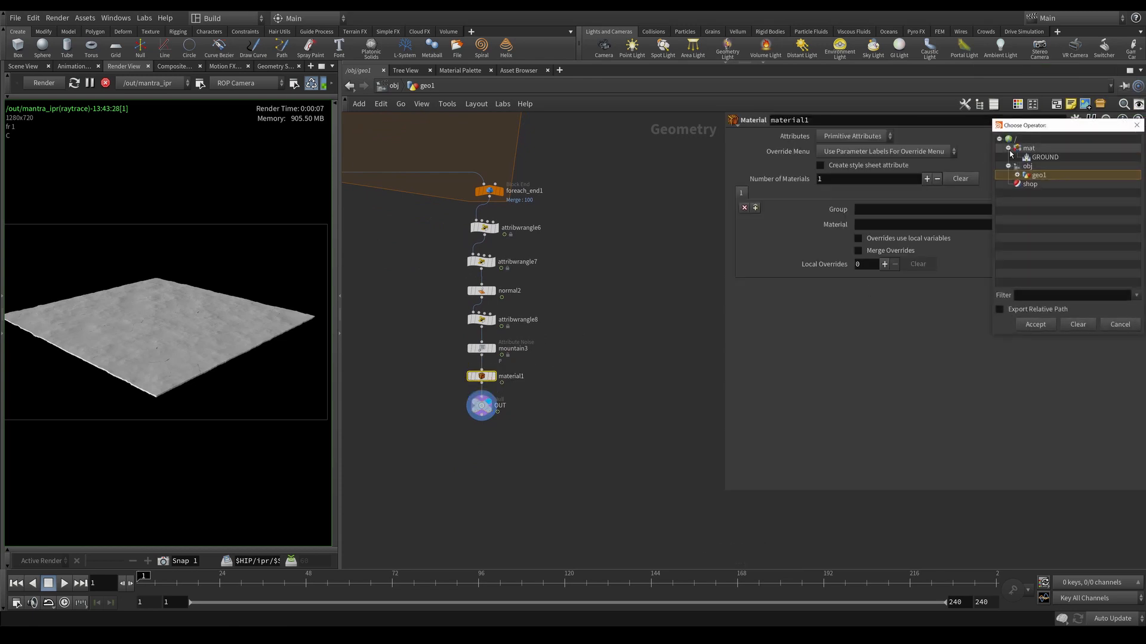
click(1054, 158)
click(1035, 325)
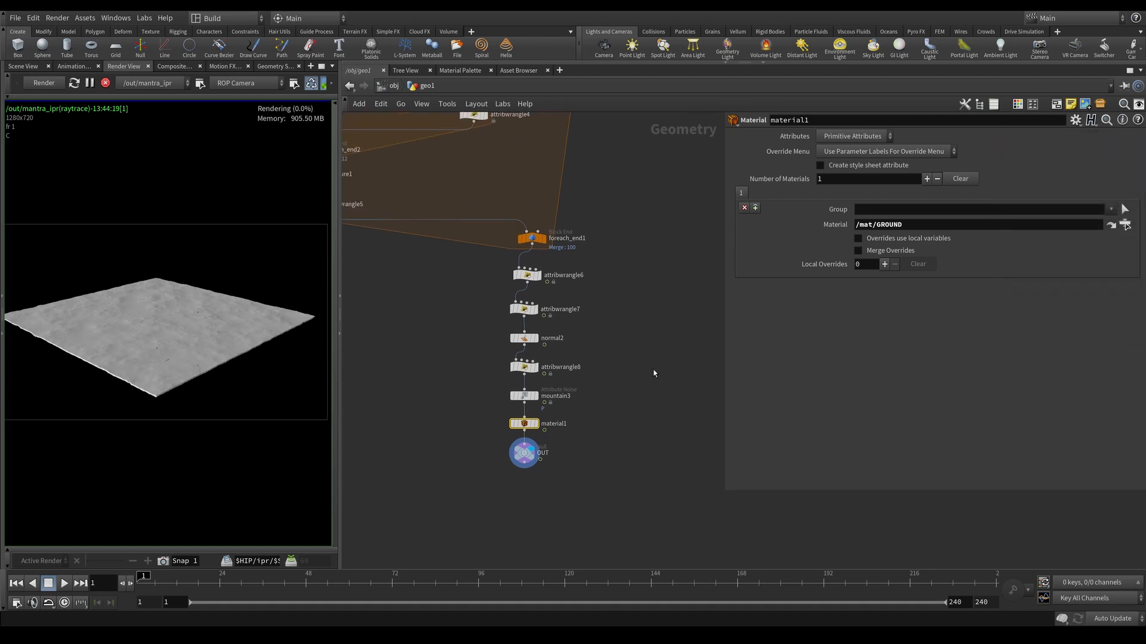
Go to the material network and turn off Use Point Color on the GROUND shader.
click(391, 86)
click(385, 86)
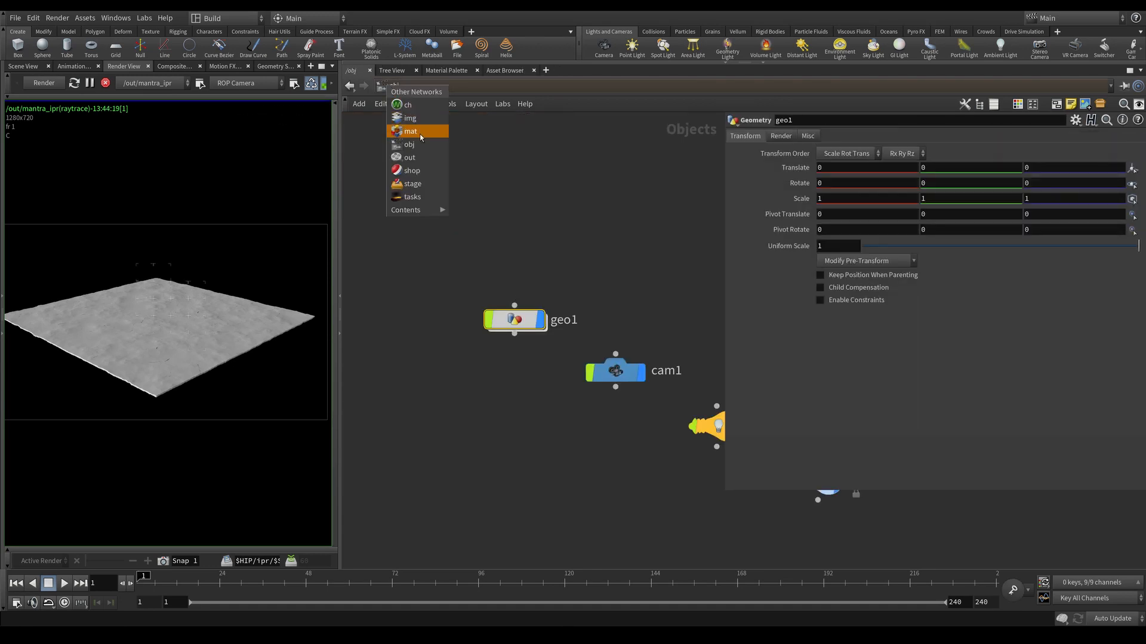
click(420, 131)
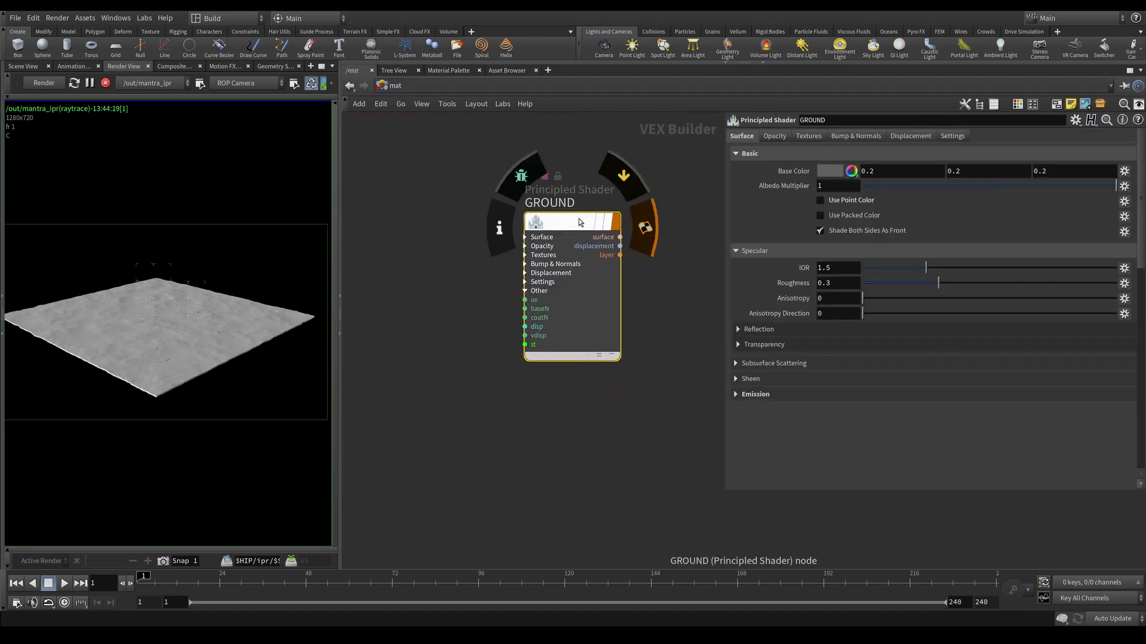
click(821, 200)
Add a Texture node beside the GROUND shader and load dirt001_basecolor.rat as its texture map.
middle_drag(475, 174, 568, 186)
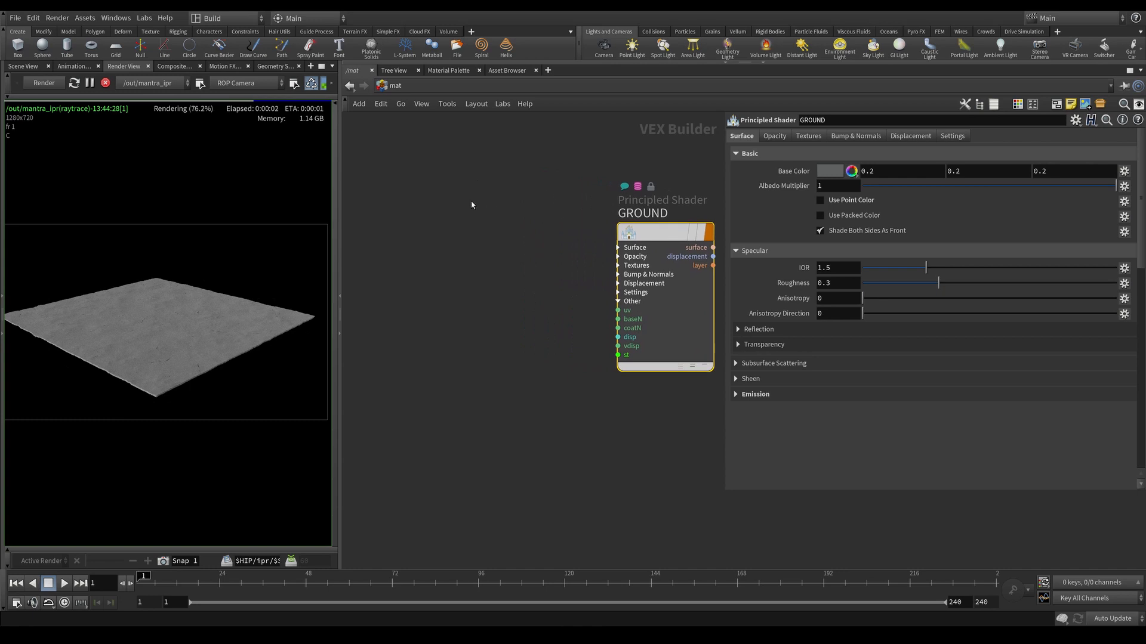
mouse_move(469, 203)
middle_down()
mouse_move(495, 215)
mouse_move(474, 216)
middle_up()
drag(418, 240, 425, 245)
key(Tab)
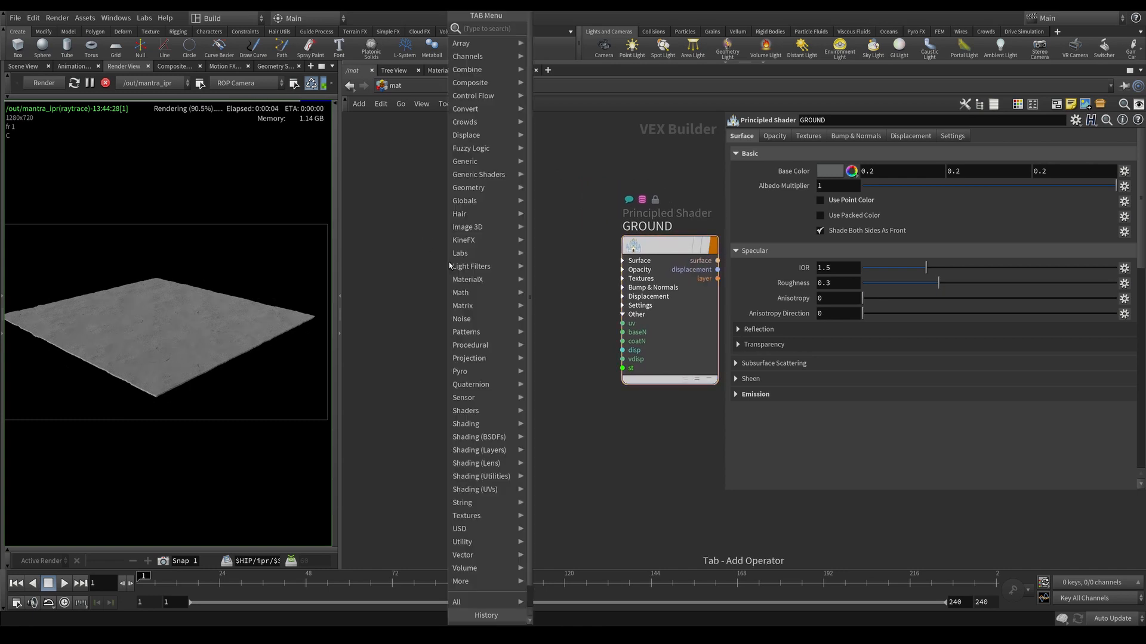
text(texture)
key(Return)
click(449, 262)
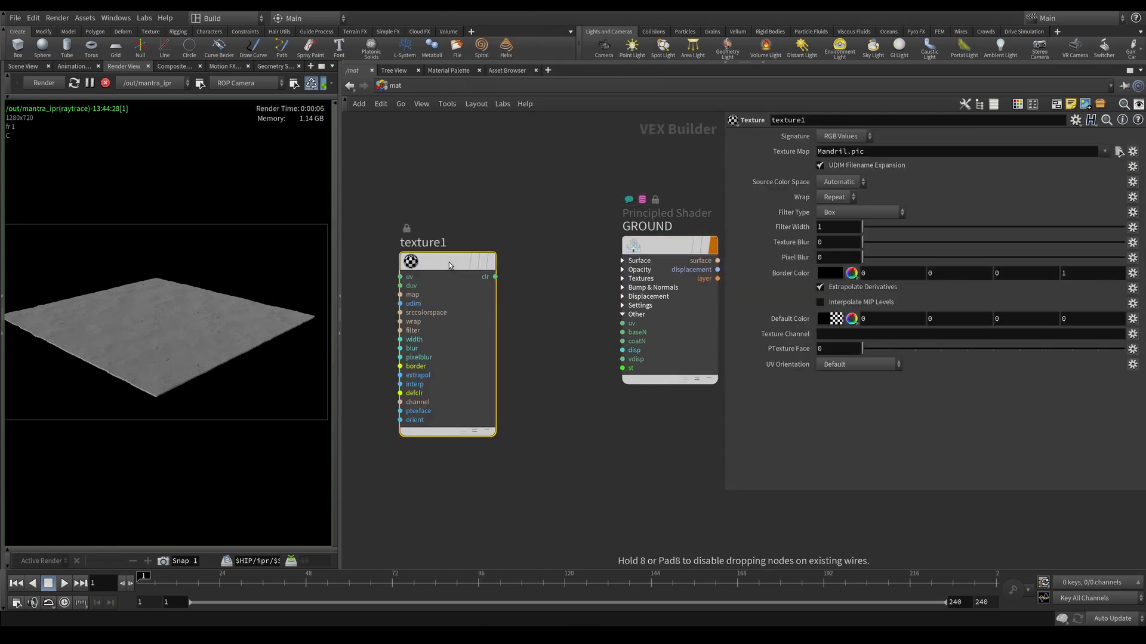
click(1119, 152)
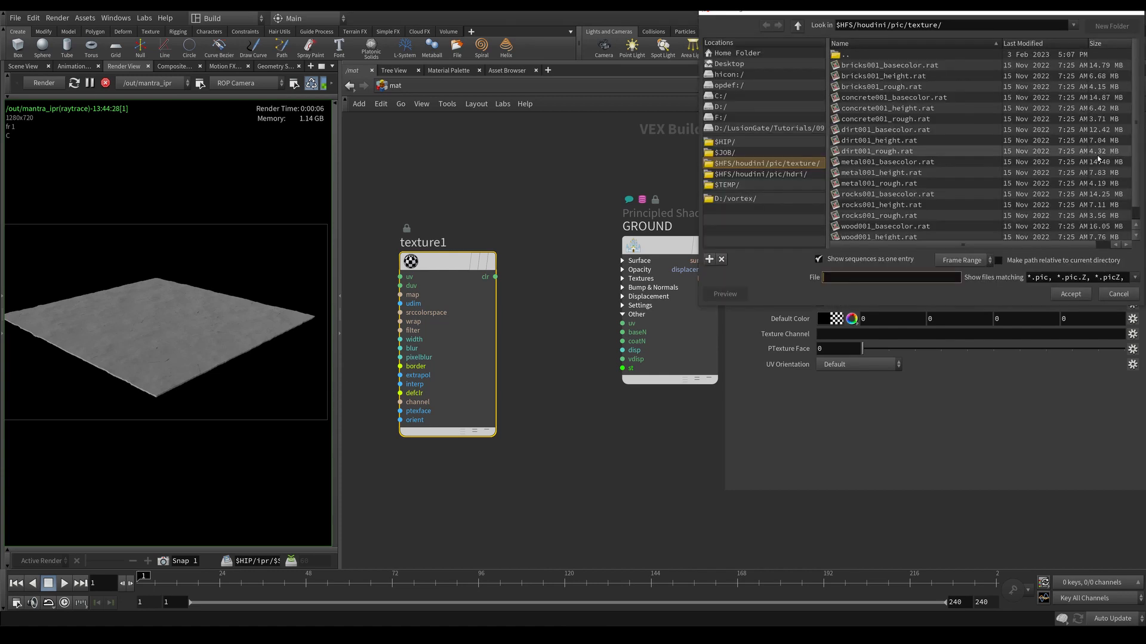
click(886, 130)
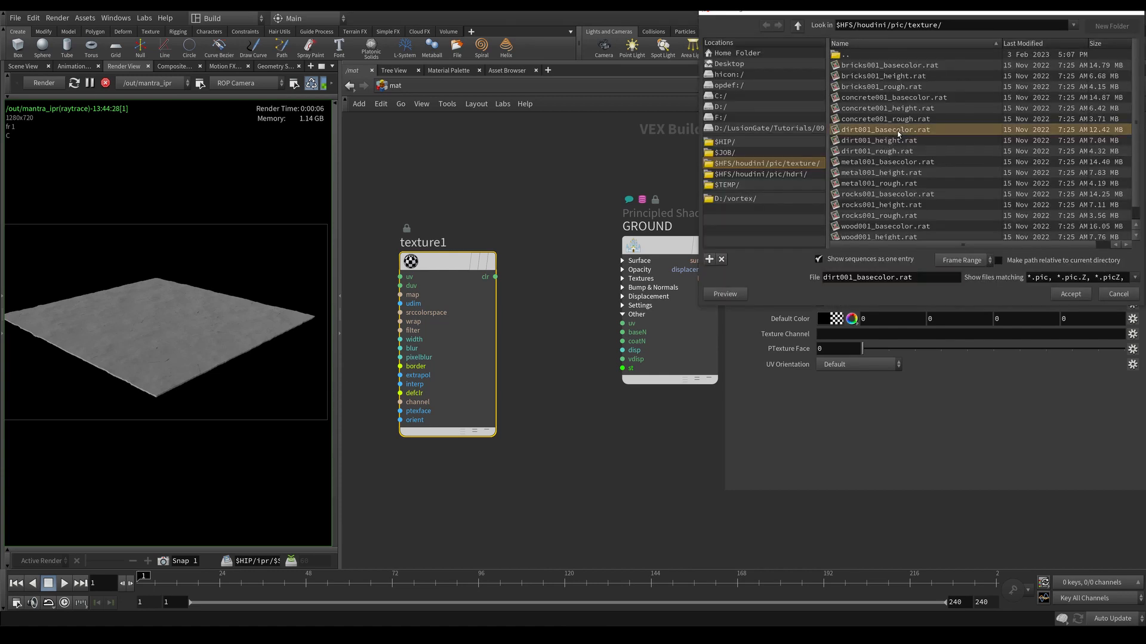
click(1068, 293)
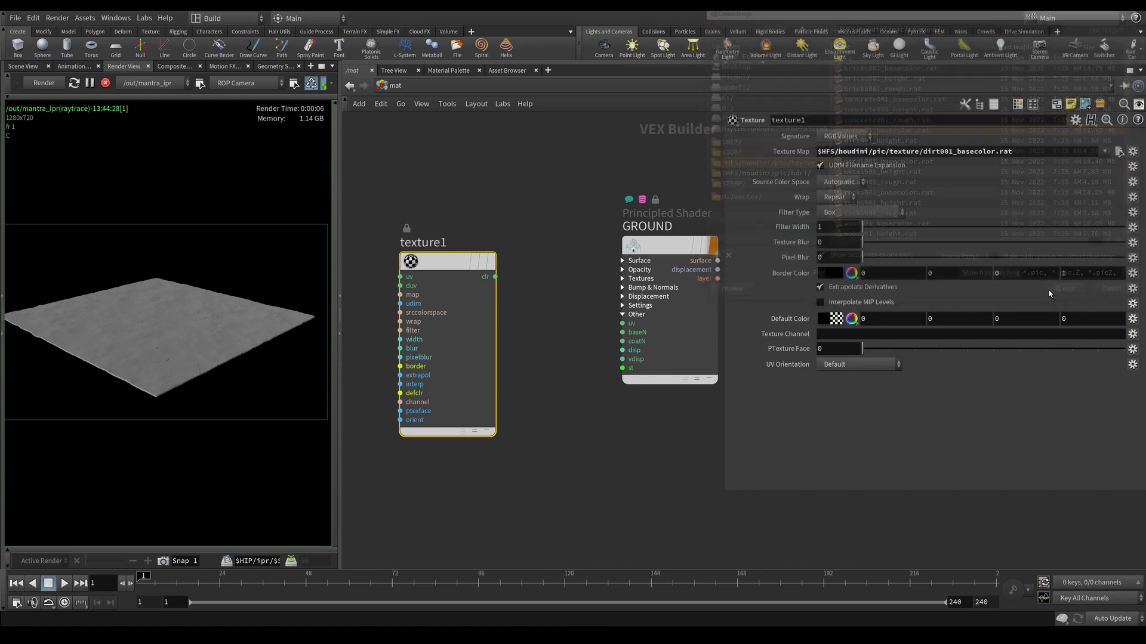
Connect texture1's color output to the basecolor input of the GROUND shader.
click(622, 260)
click(497, 278)
click(622, 270)
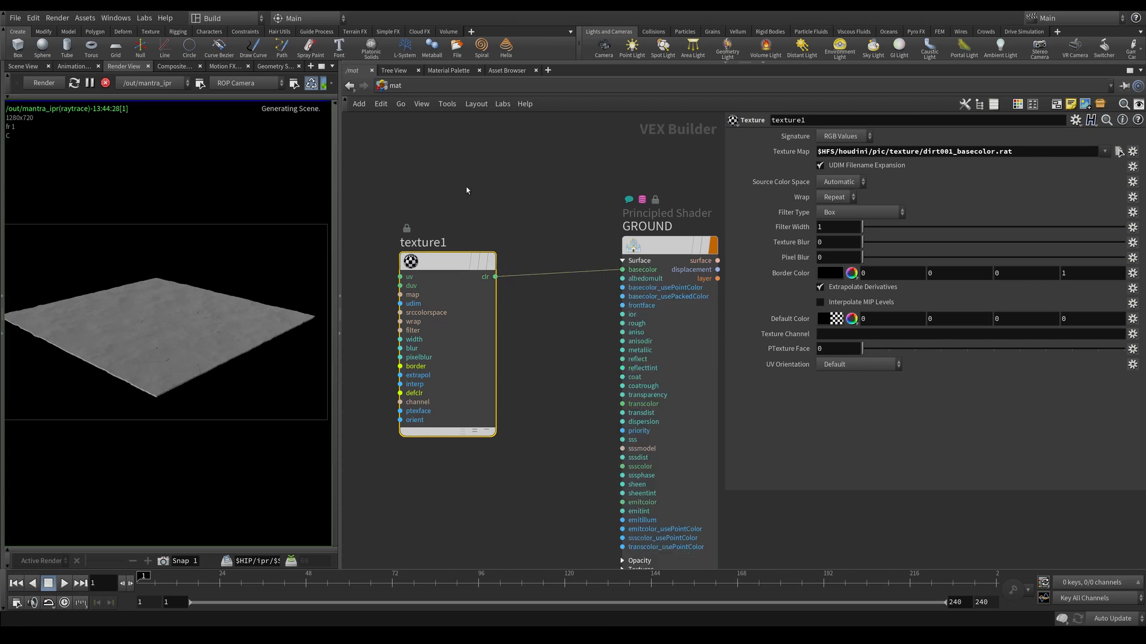
middle_drag(457, 203, 431, 191)
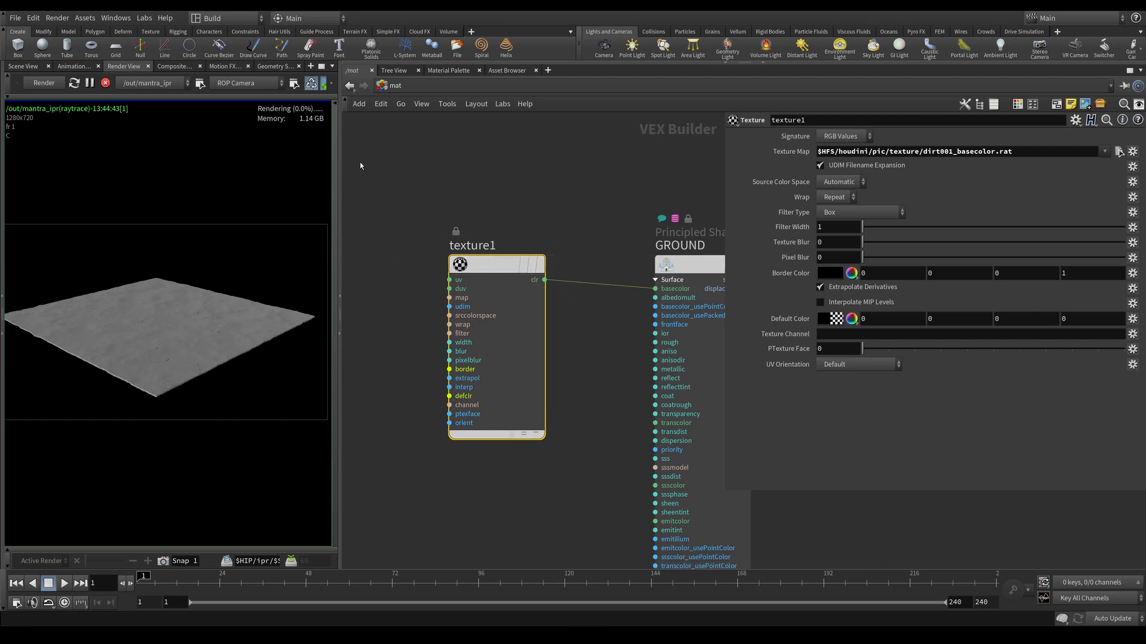
Add a UV Coords node ahead of texture1, leaving room between the two nodes.
middle_drag(358, 167, 537, 187)
scroll(489, 267, down, 2)
click(448, 283)
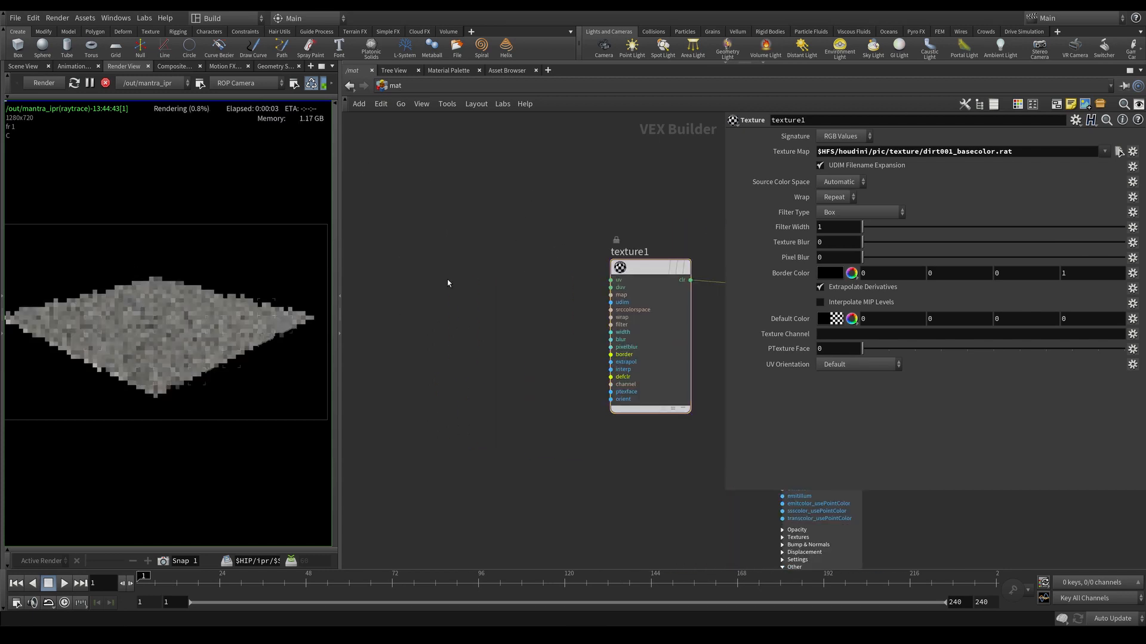
key(Tab)
text(uv)
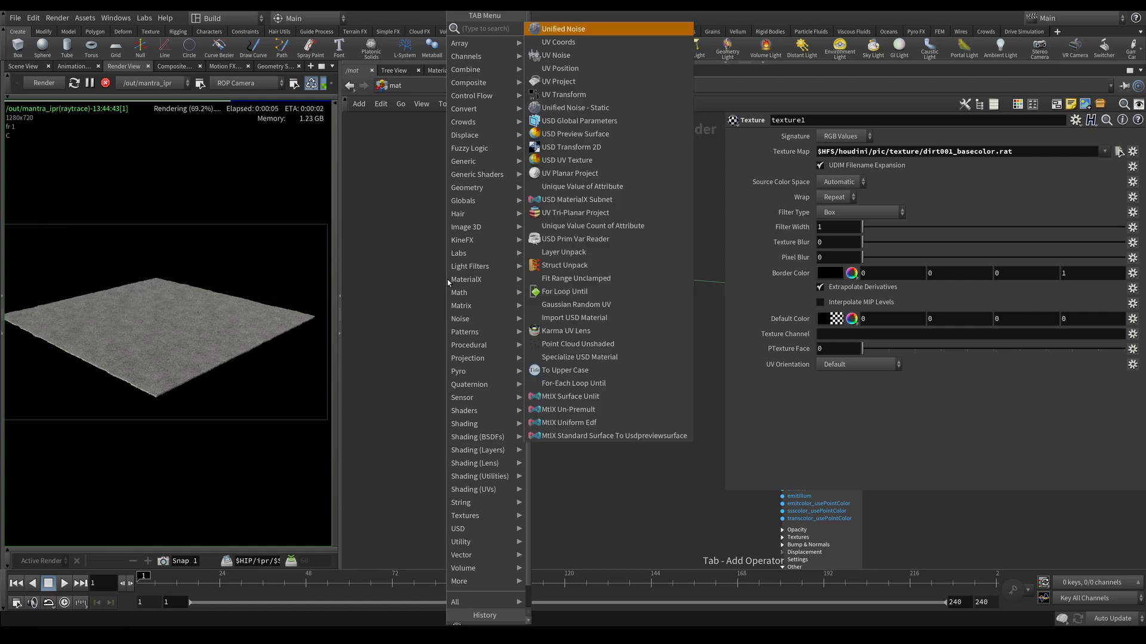
key(Return)
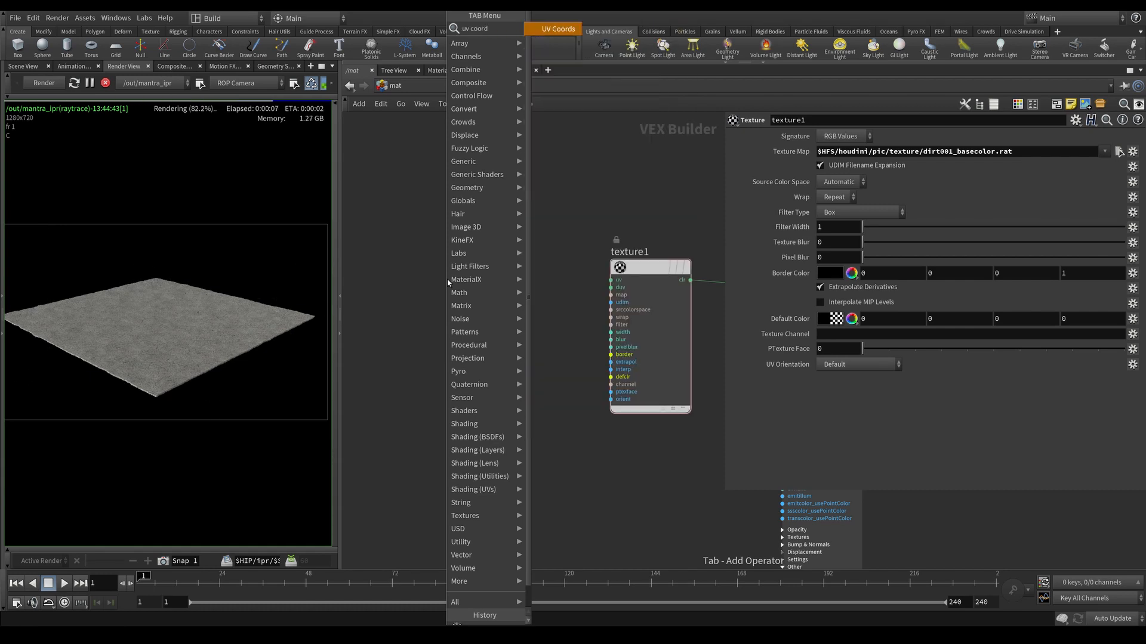
drag(449, 282, 403, 281)
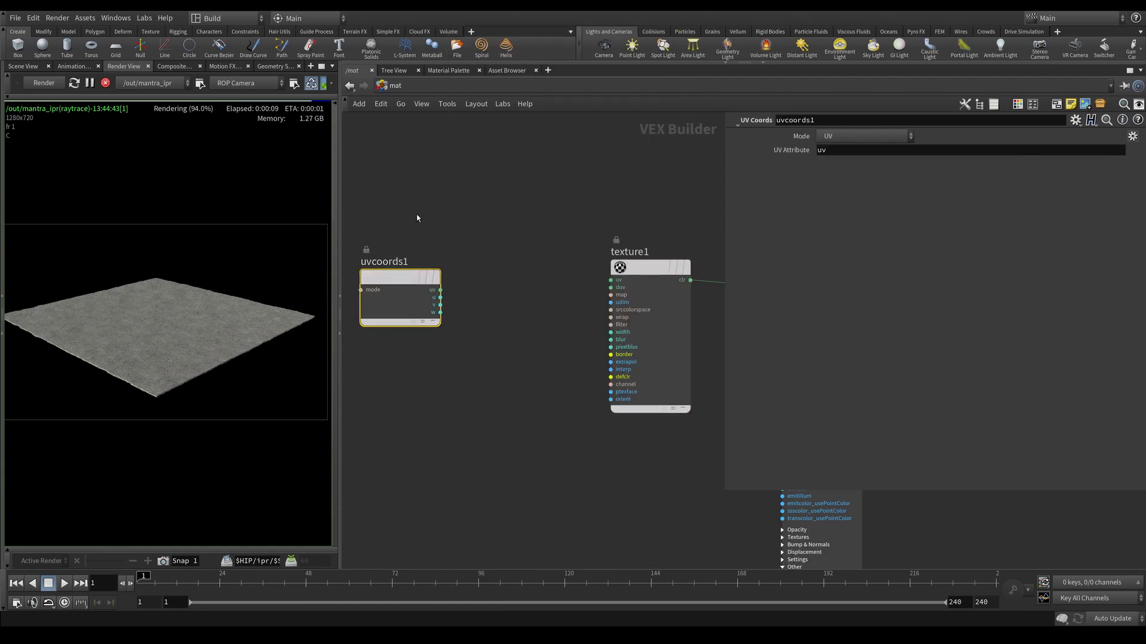
middle_drag(416, 214, 465, 208)
drag(490, 282, 517, 288)
key(Tab)
text(mult)
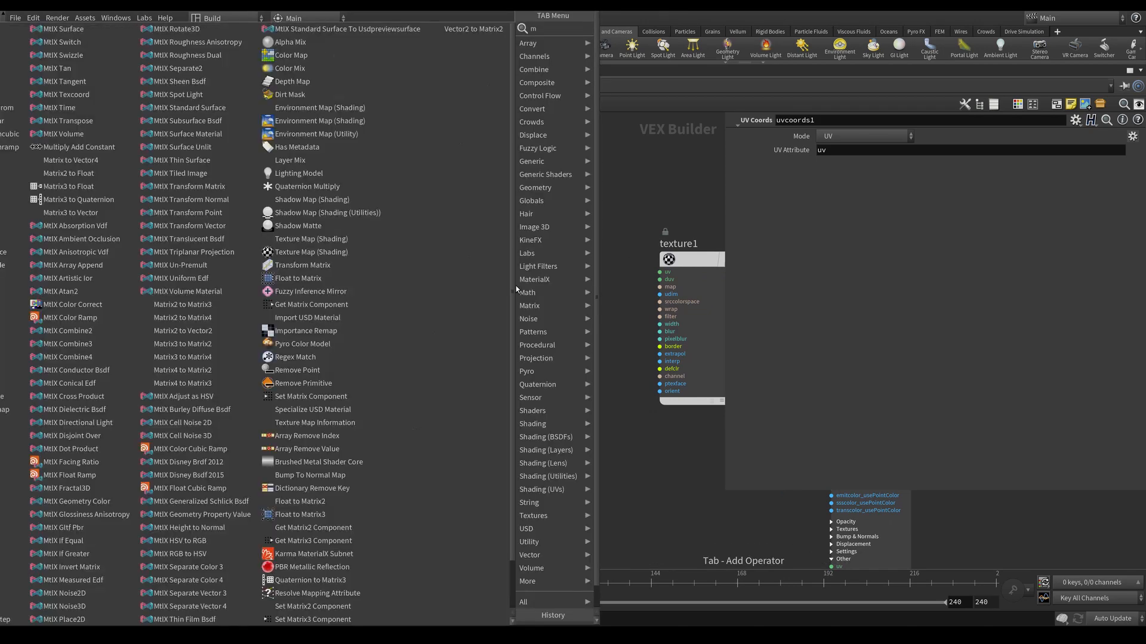
key(Escape)
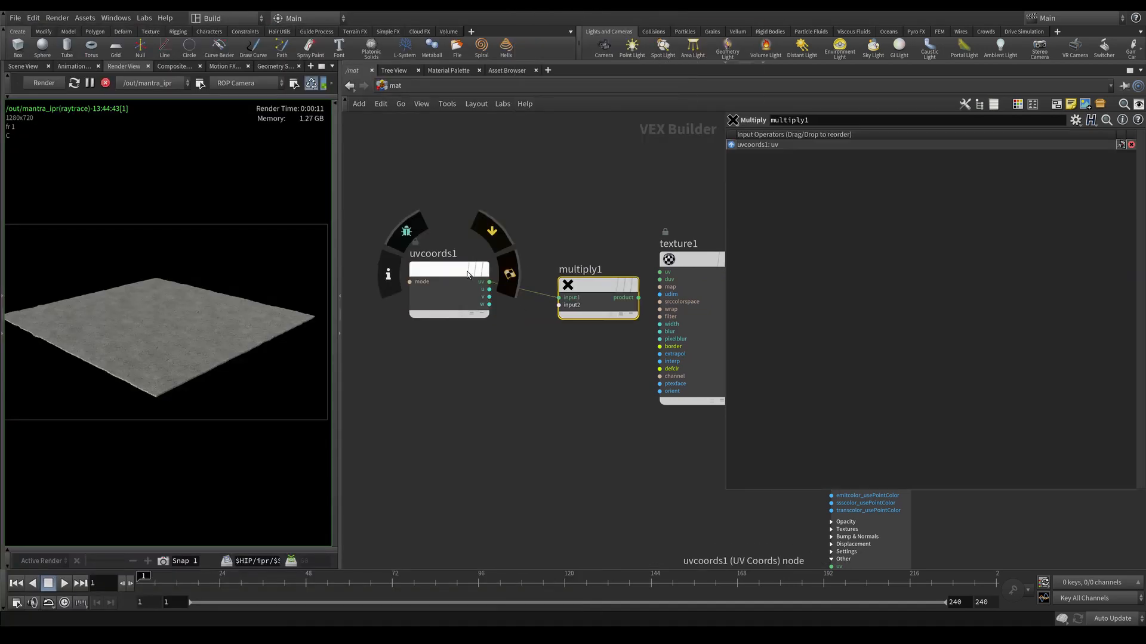
drag(471, 274, 433, 270)
drag(595, 275, 539, 274)
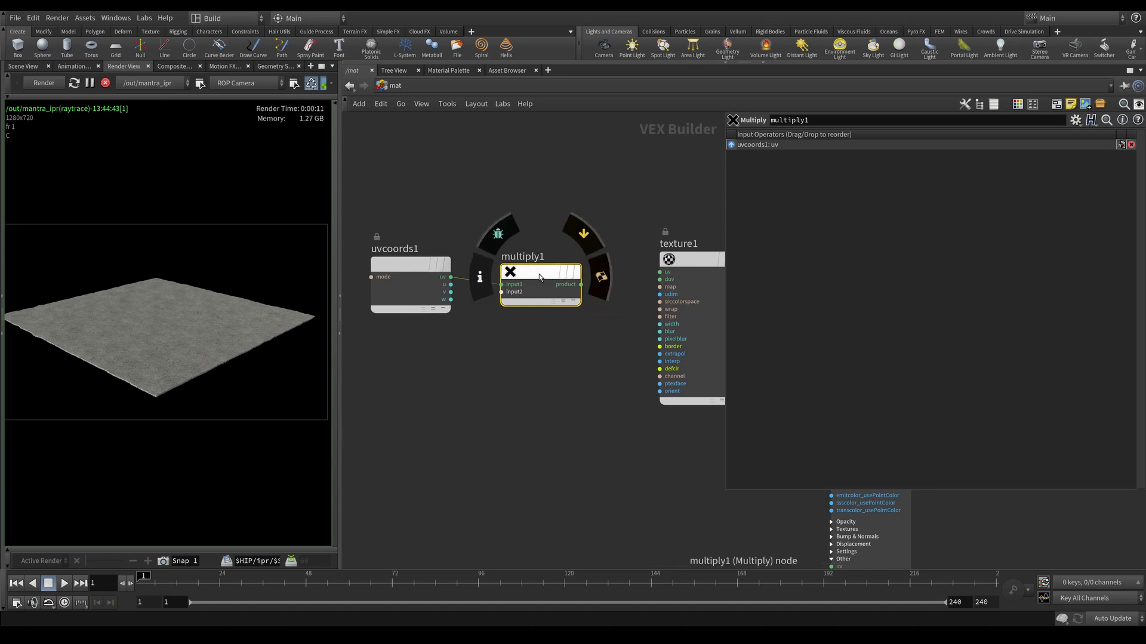
key(Delete)
Route the uv output of uvcoords1 through a Multiply Constant node with multiplier 0.15 into texture1's uv input.
click(451, 277)
key(Tab)
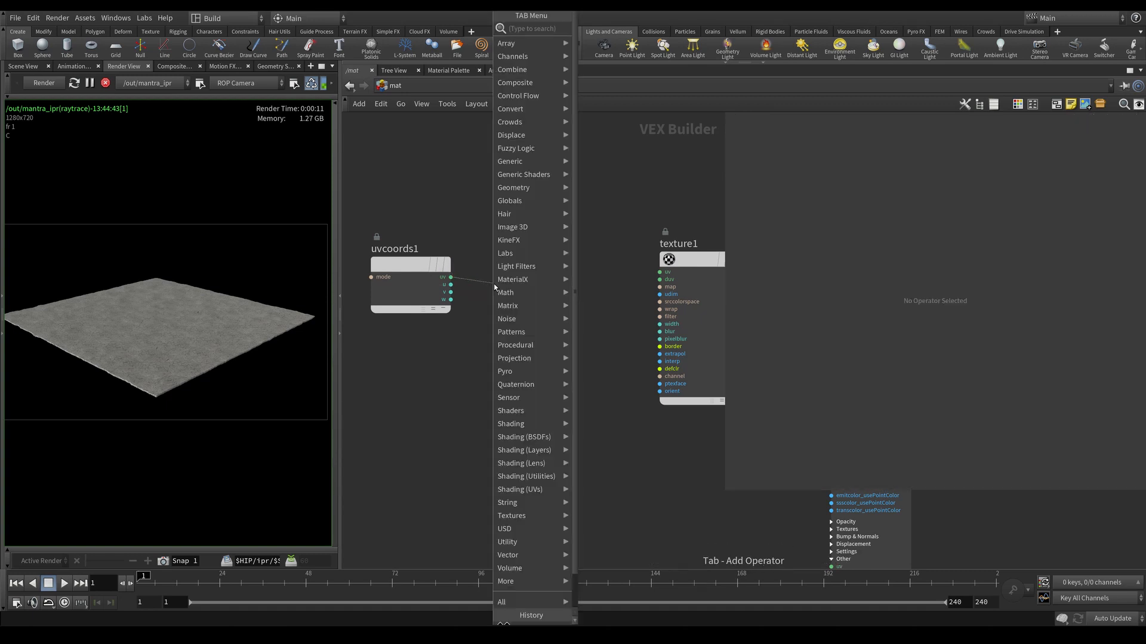
text(multiply cons)
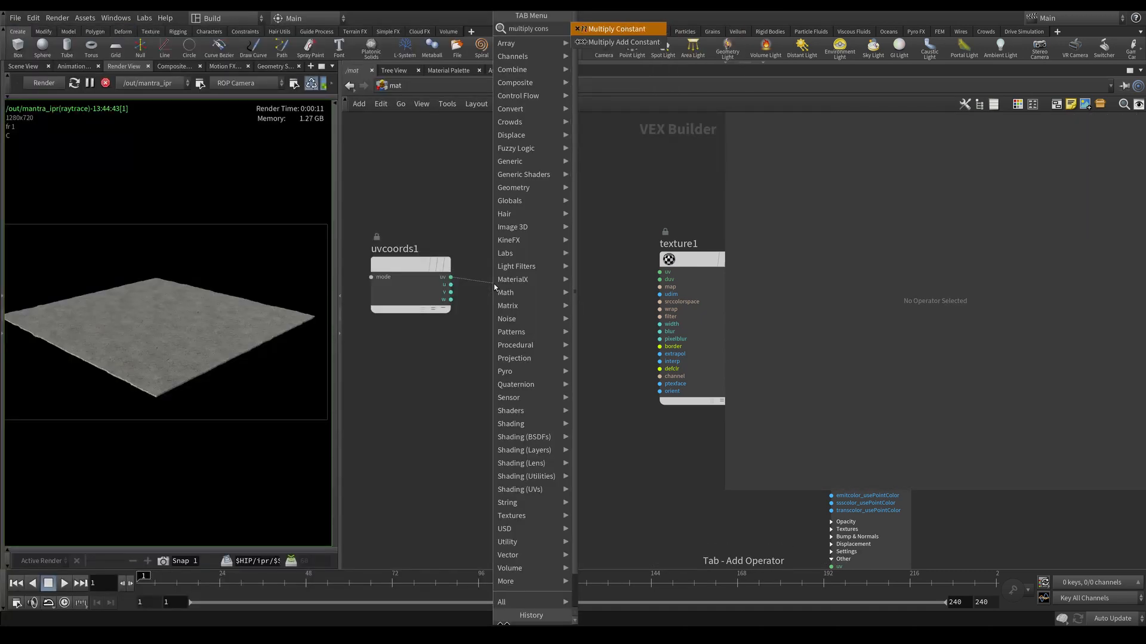
key(Return)
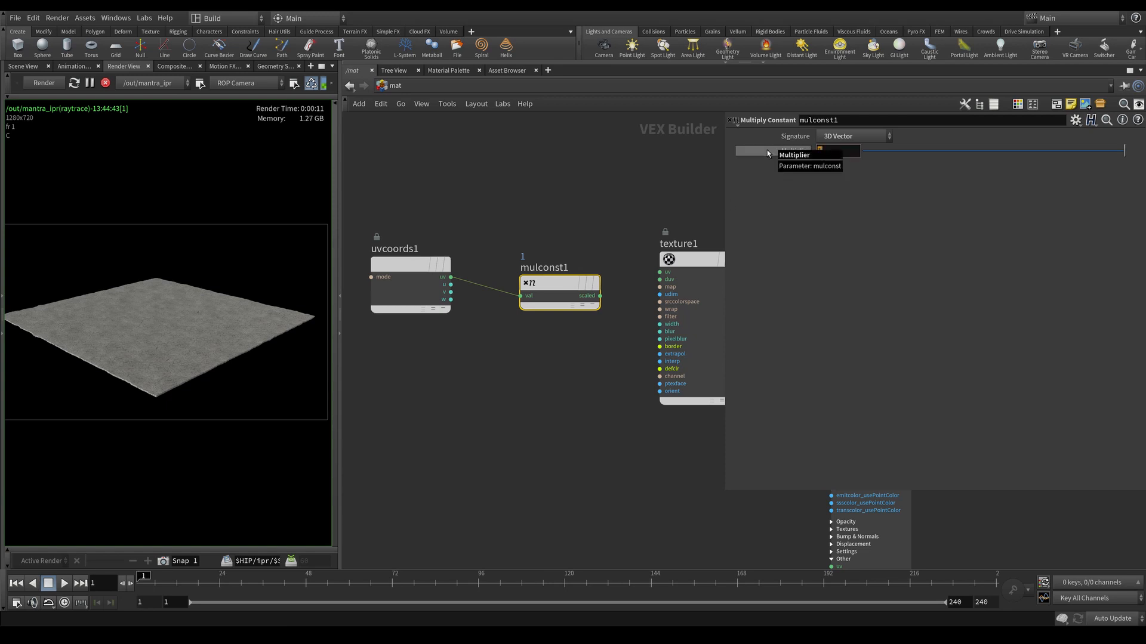
text(0.15)
key(Return)
drag(545, 281, 507, 262)
click(562, 276)
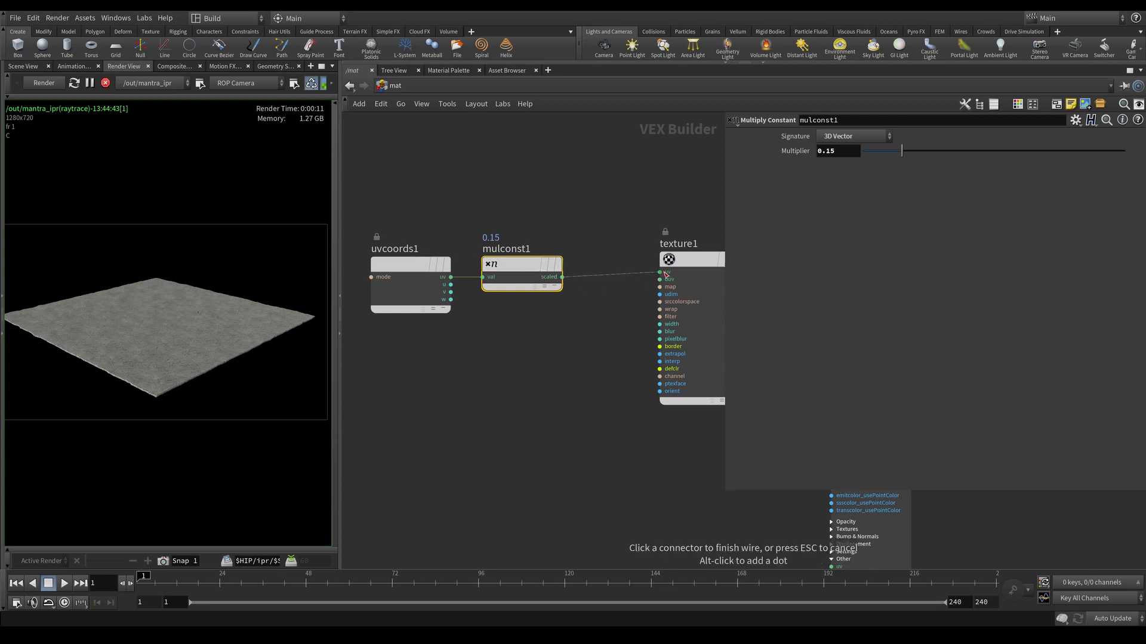
click(666, 274)
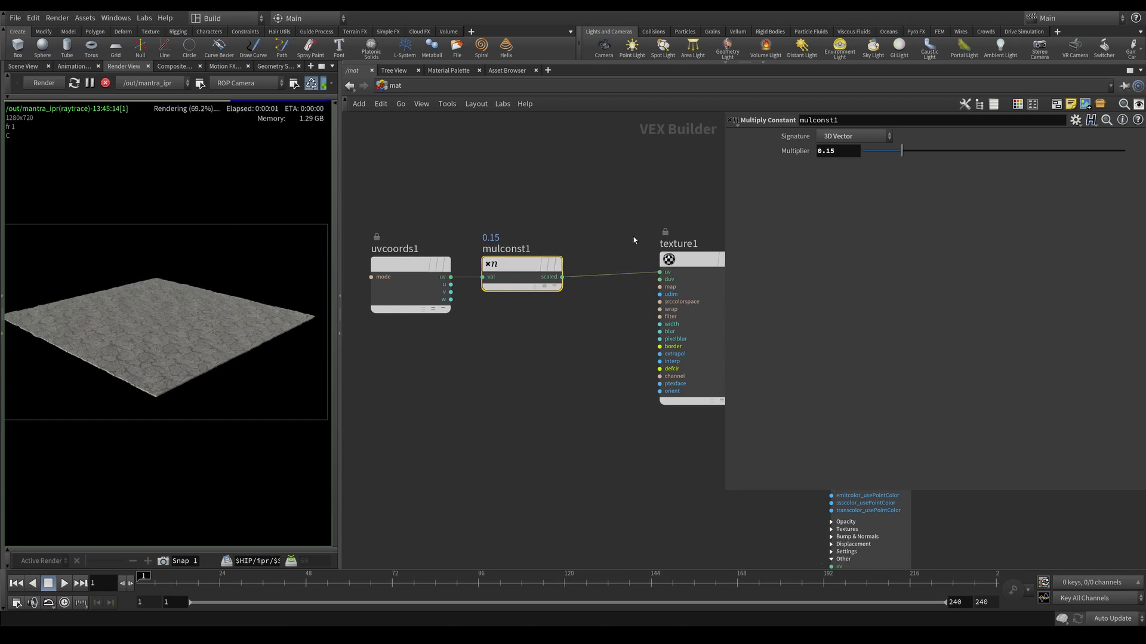
Group the uvcoords1, mulconst1 and texture1 nodes closer together and inspect the rendered ground texture up close.
scroll(596, 241, down, 3)
drag(582, 247, 537, 255)
drag(566, 199, 354, 287)
drag(539, 254, 581, 247)
scroll(199, 292, up, 4)
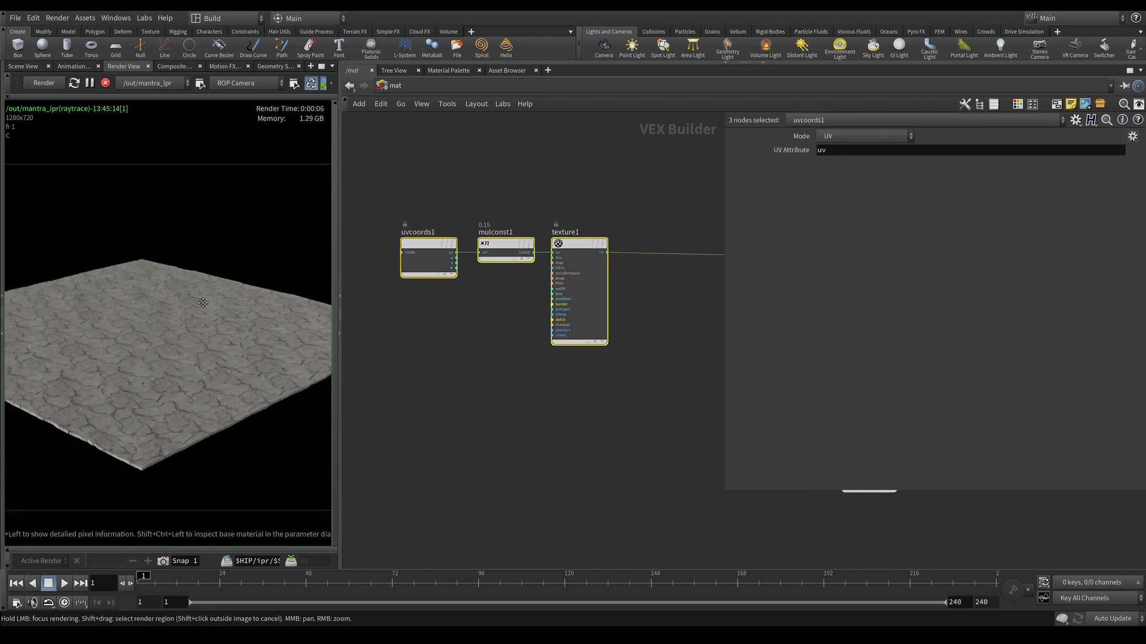
middle_drag(203, 303, 227, 294)
Add a Multiply node fed by texture1's color output.
middle_drag(604, 190, 494, 182)
click(531, 278)
drag(497, 246, 541, 274)
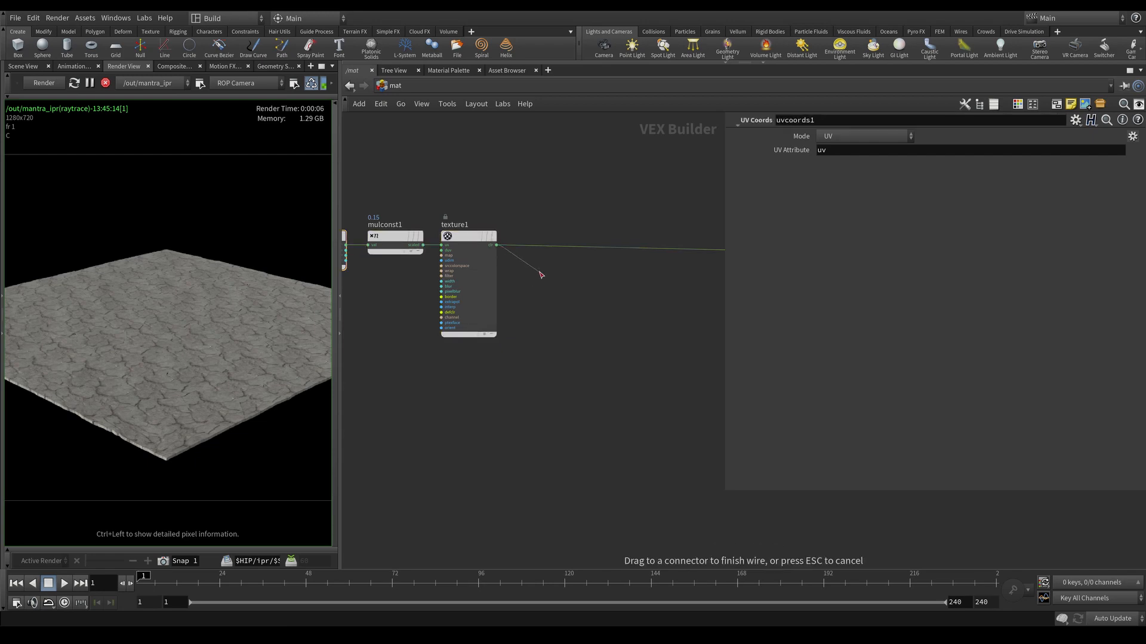
key(Tab)
text(mult)
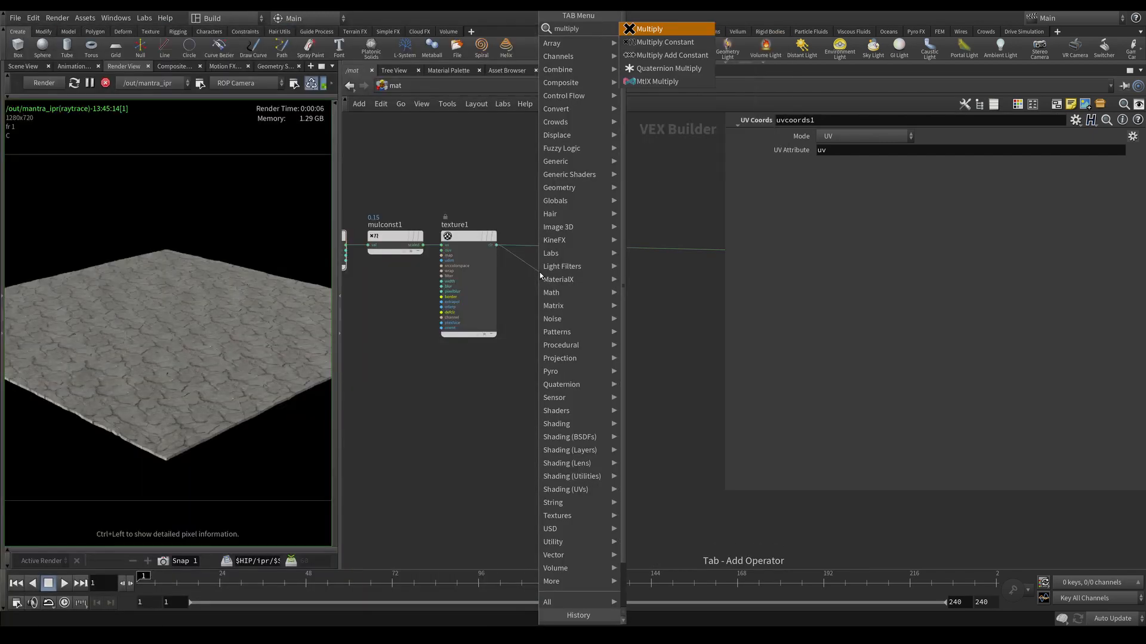
key(Return)
click(608, 281)
Add a Constant node beneath texture1 and set its constant type to Color.
key(Tab)
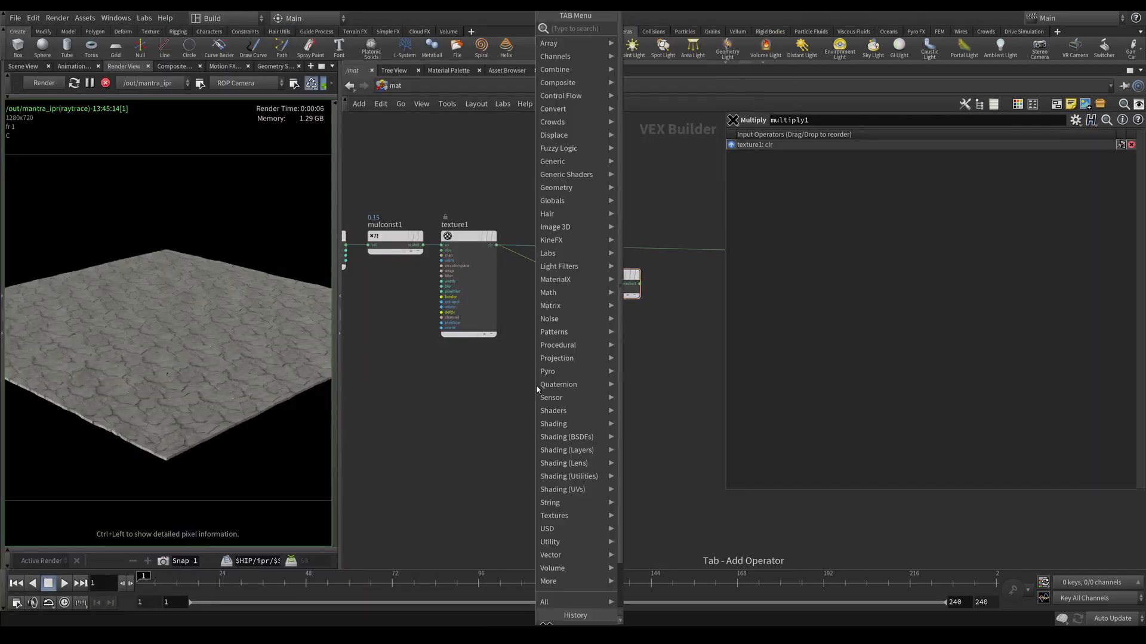
text(consta)
key(Return)
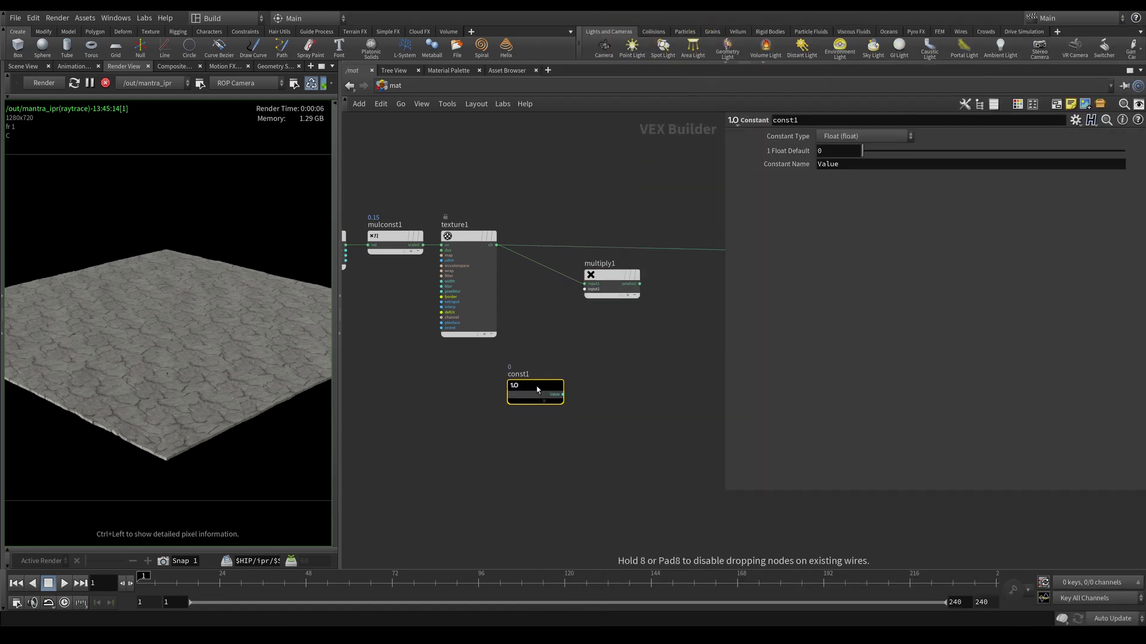
click(469, 357)
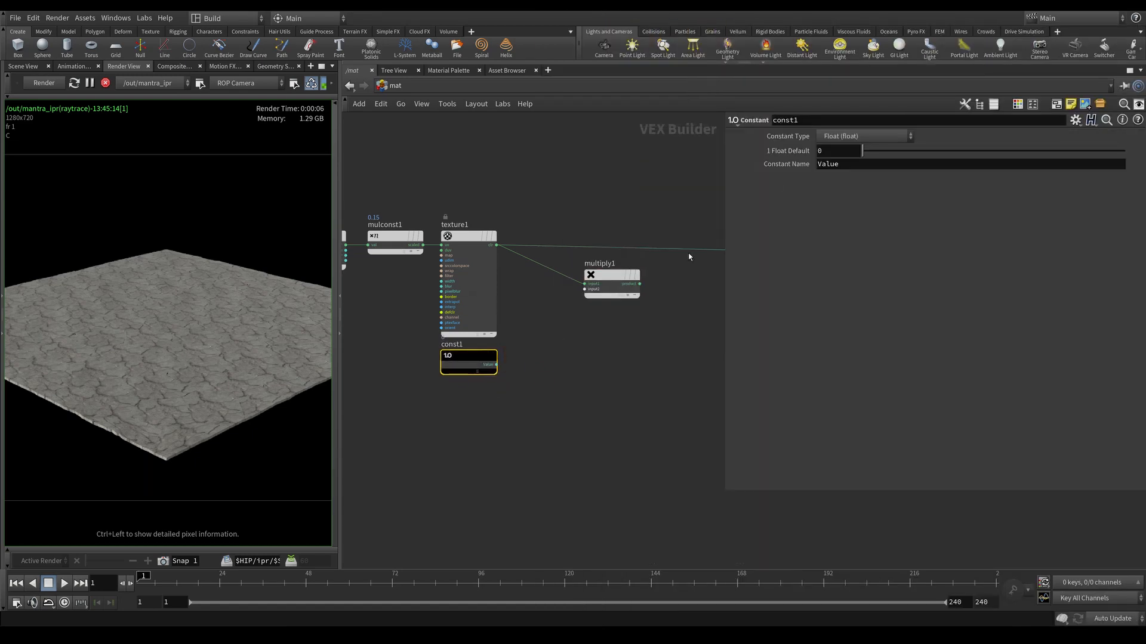
click(840, 137)
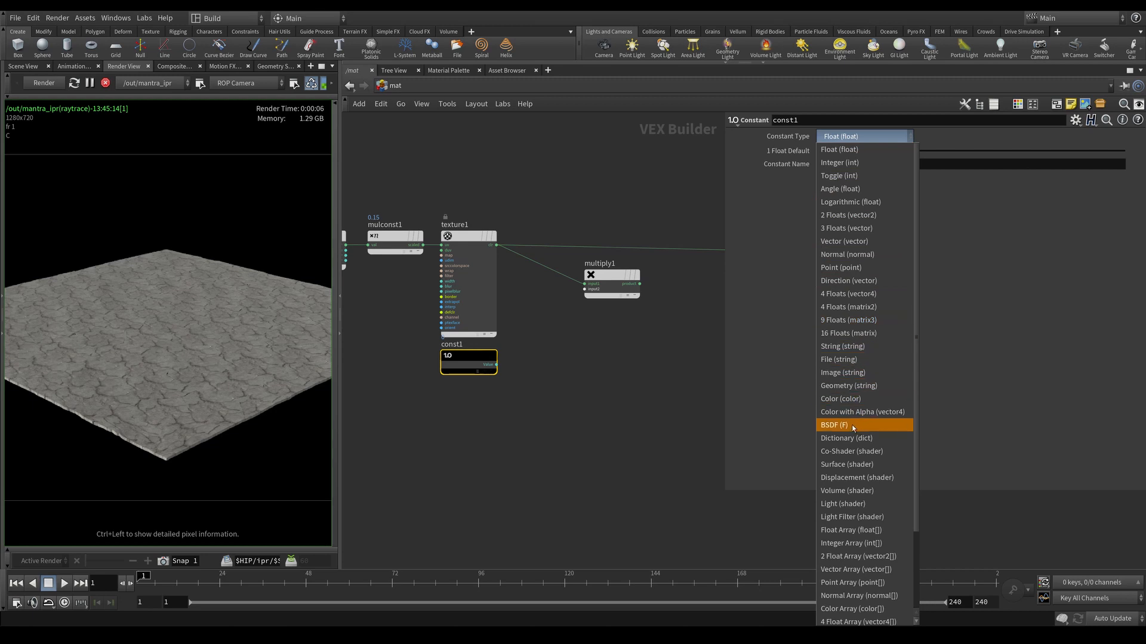
click(849, 399)
Wire const1 into multiply1's second input, feed the product into GROUND's base color, and align multiply1 between texture1 and GROUND.
click(498, 365)
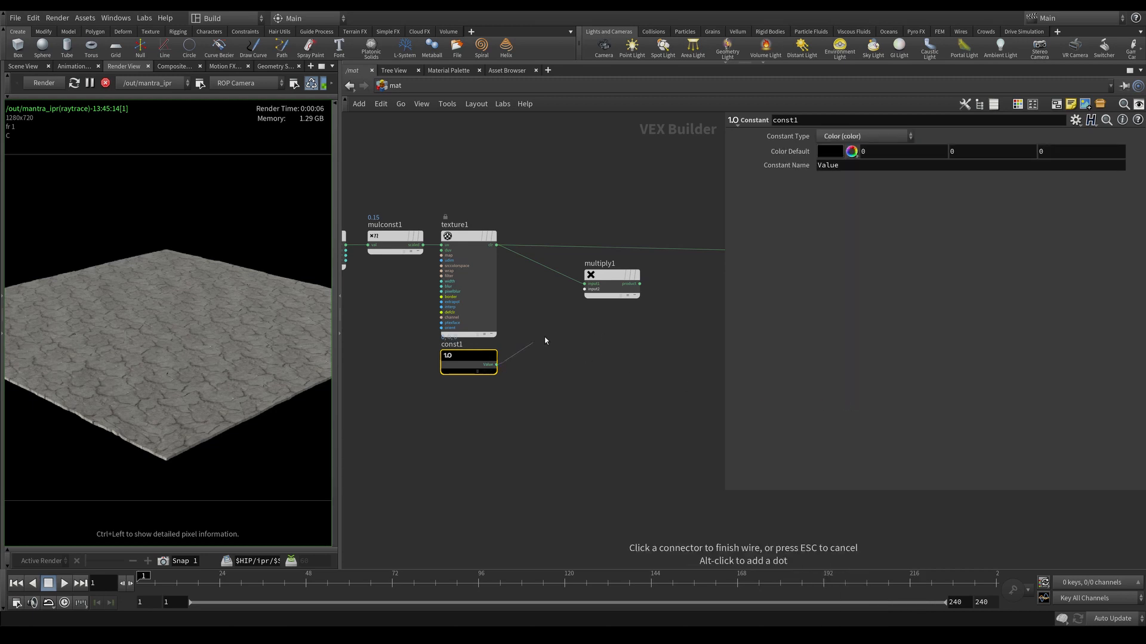
click(585, 289)
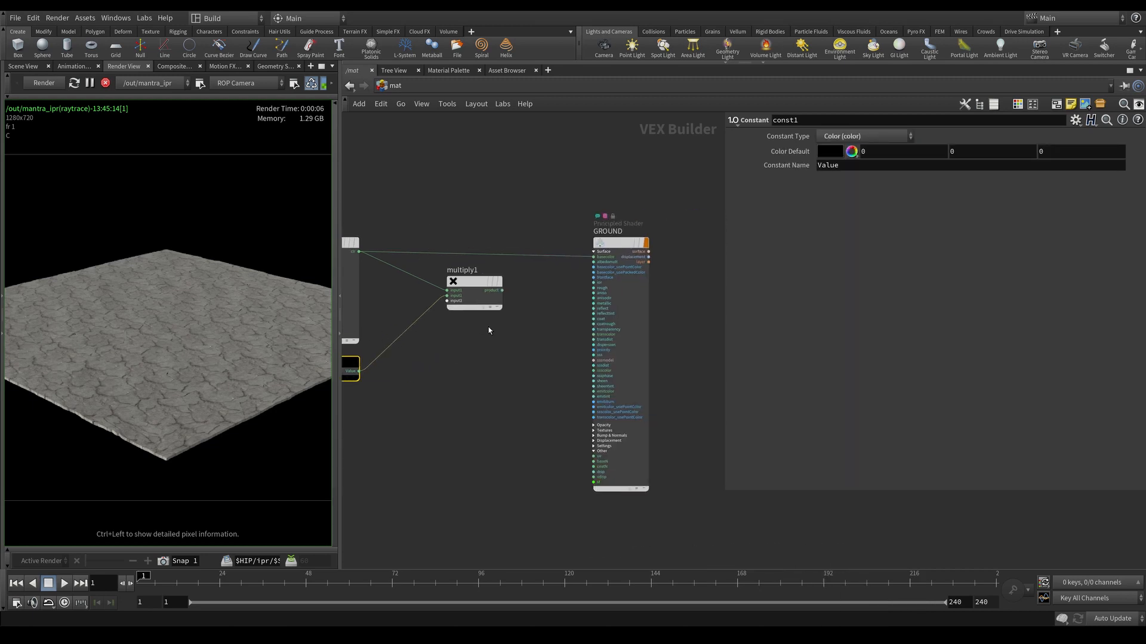
click(502, 290)
click(594, 256)
drag(473, 282, 462, 242)
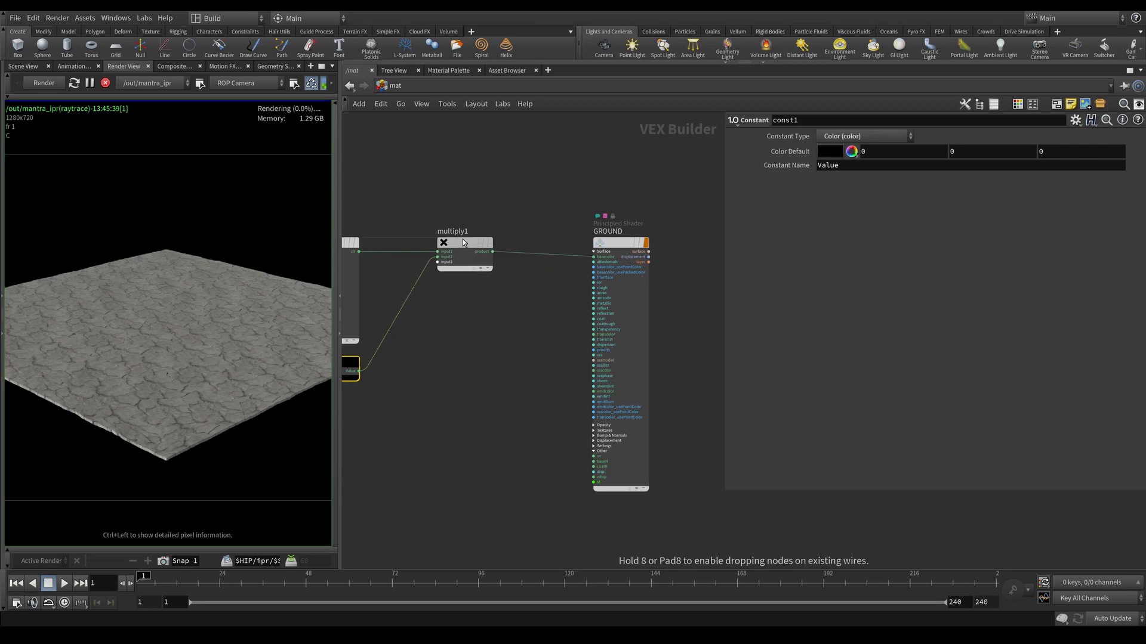
Set const1's color to a light orange-brown tint, about 1.088, 0.569, 0.293, with hue 20 and saturation 0.731.
middle_drag(409, 318, 550, 302)
scroll(490, 330, up, 4)
click(829, 152)
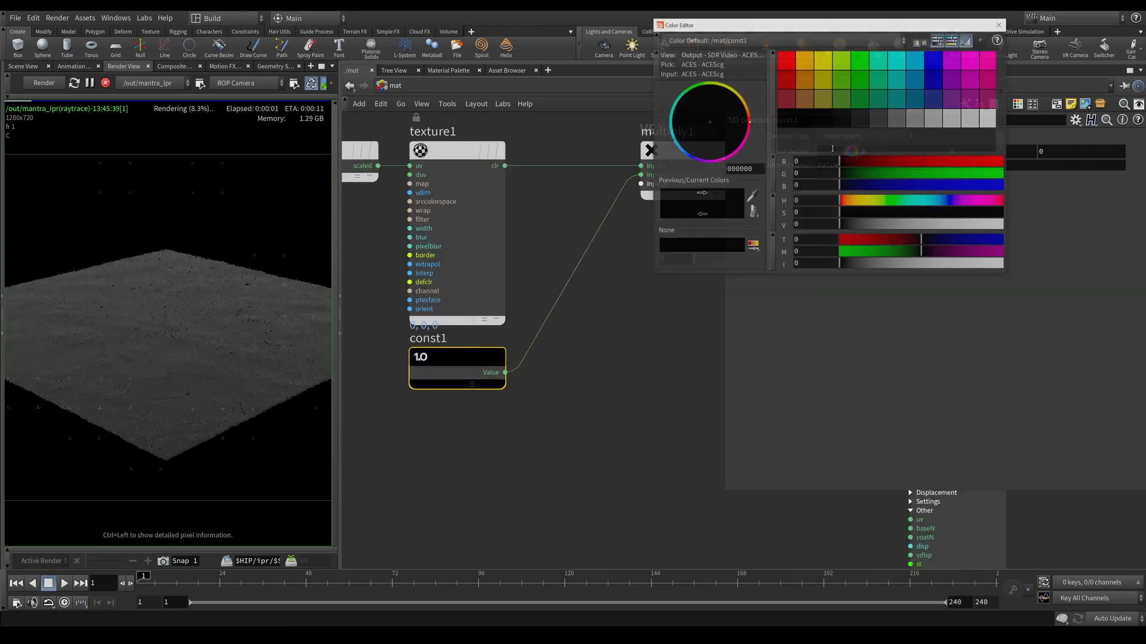
click(825, 58)
click(805, 60)
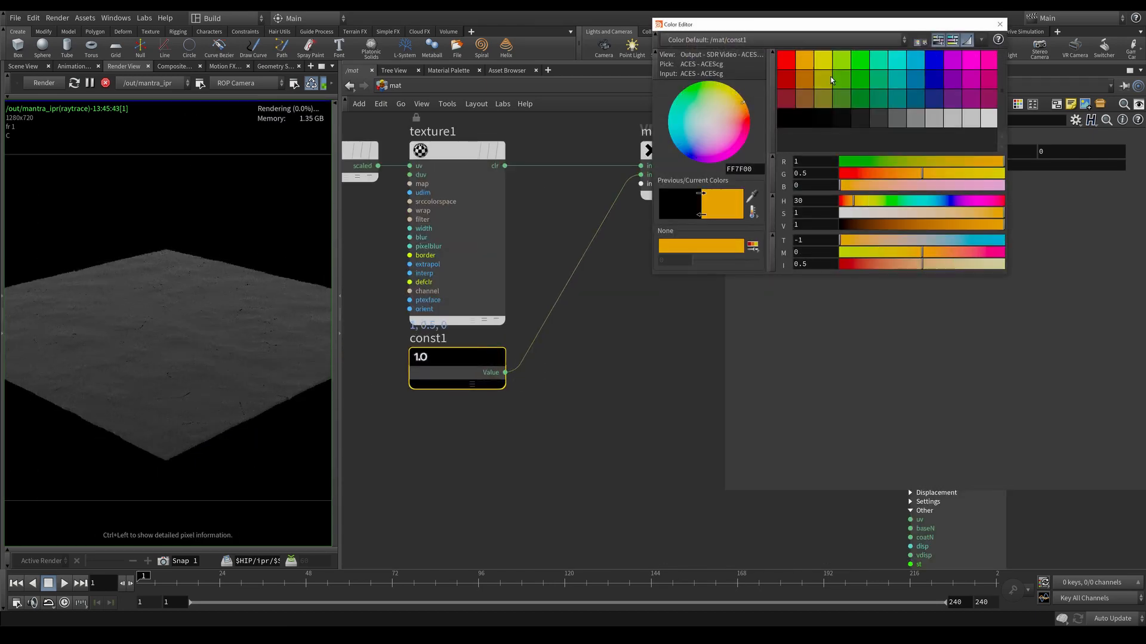
drag(847, 183, 939, 213)
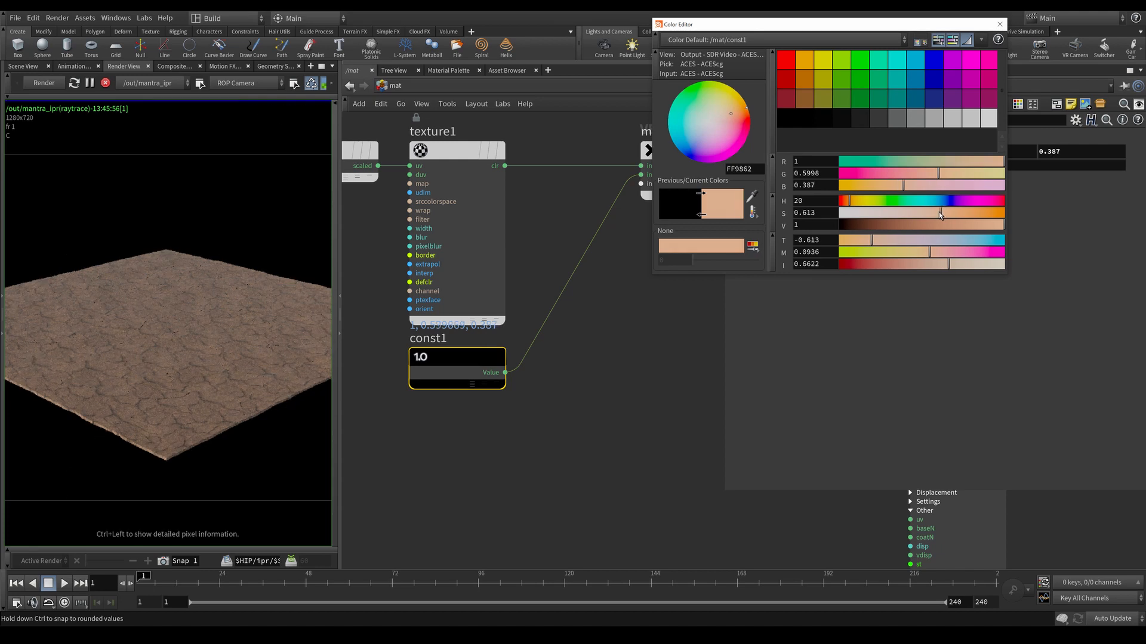
drag(954, 267, 976, 266)
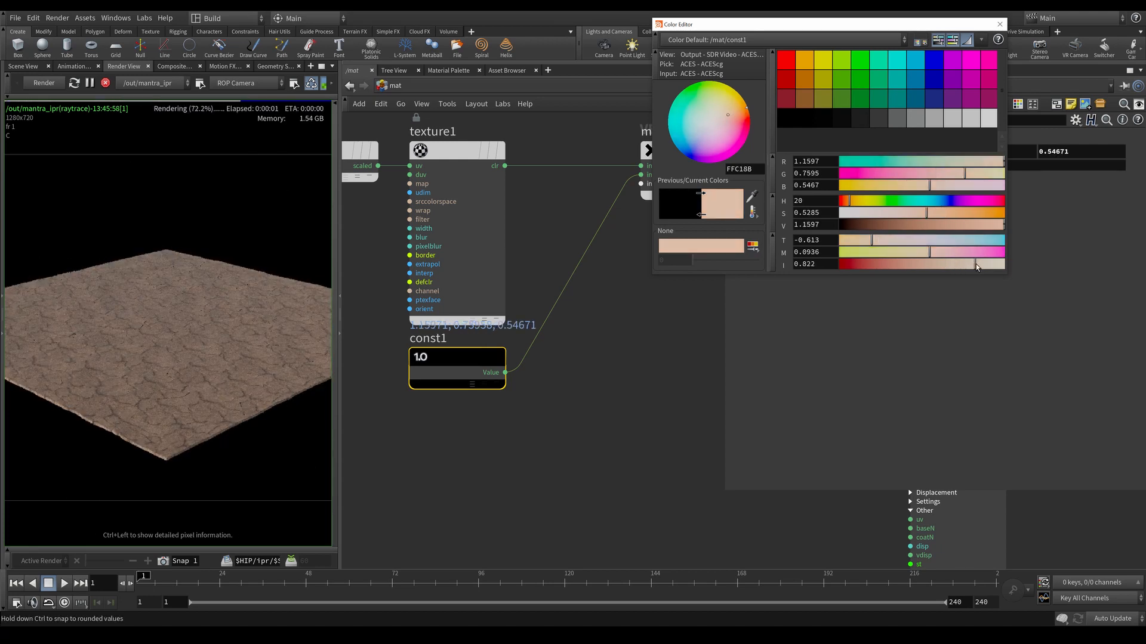
click(964, 265)
click(965, 213)
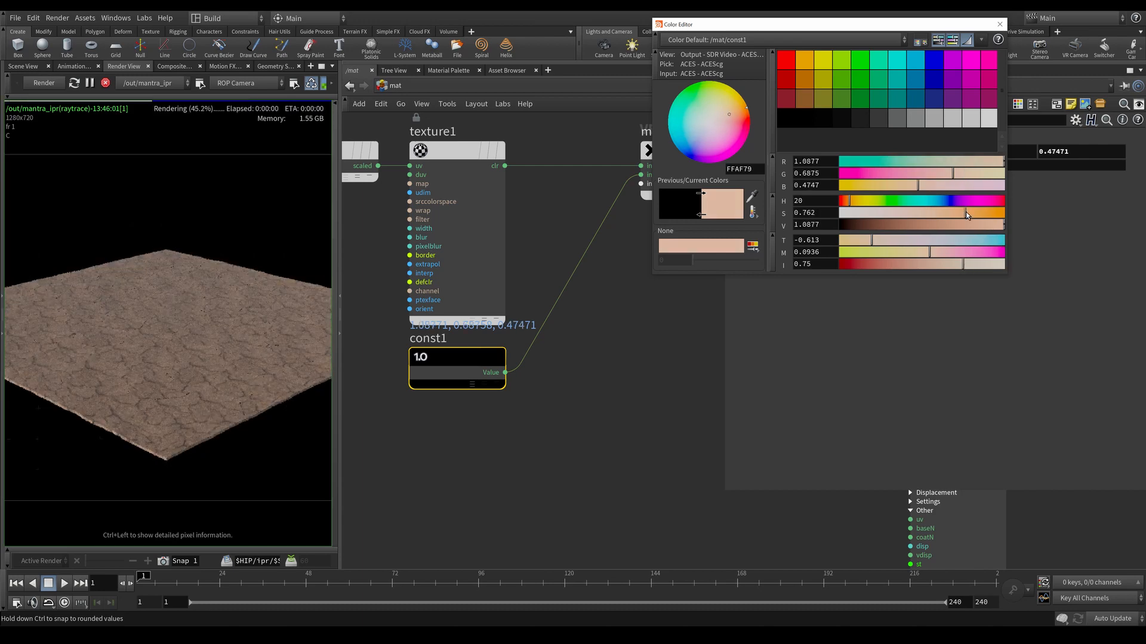
drag(964, 213, 960, 212)
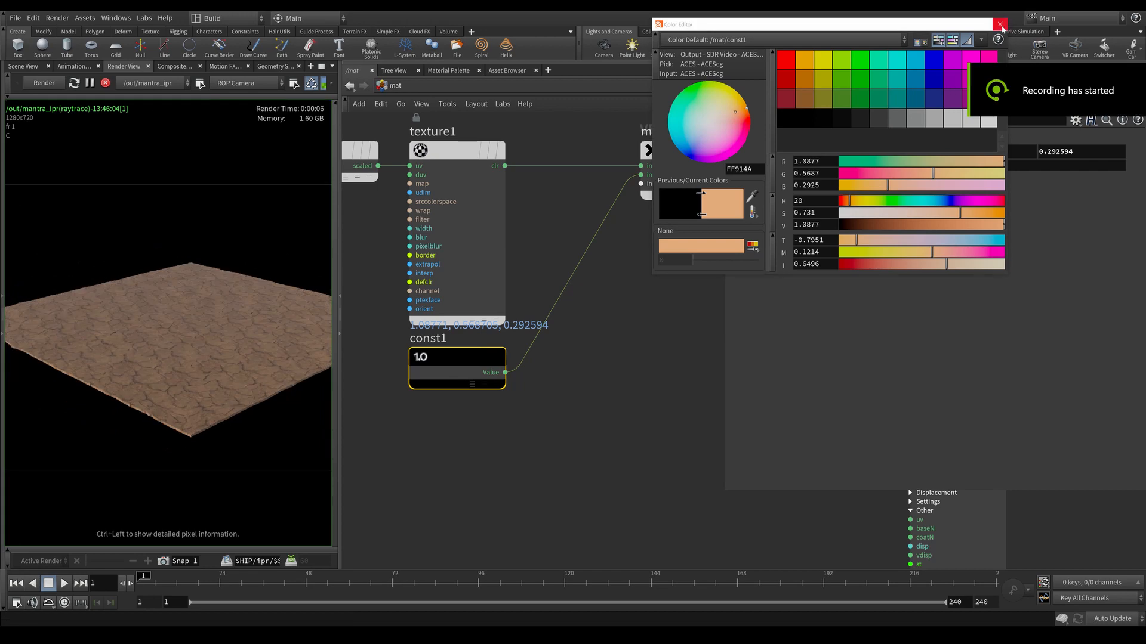
key(Escape)
Duplicate the uvcoords1, mulconst1 and texture1 nodes together and place the copies below the original chain.
scroll(596, 233, down, 3)
drag(623, 148, 373, 320)
key(ctrl+c)
scroll(392, 280, down, 5)
key(ctrl+v)
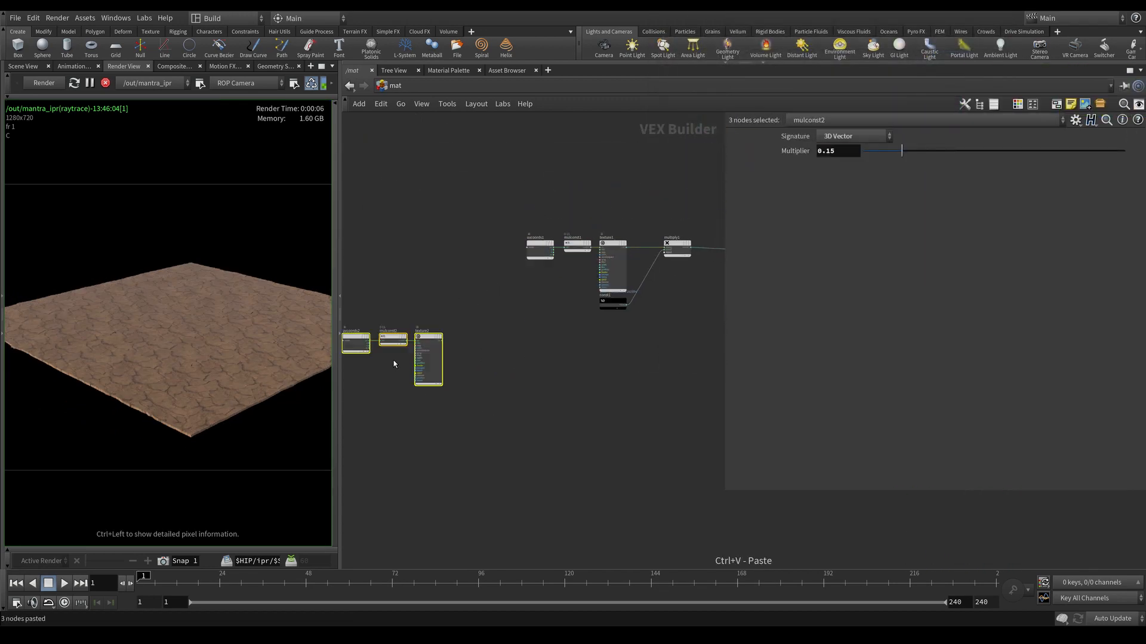
middle_drag(410, 288, 499, 275)
scroll(461, 294, up, 4)
mouse_move(626, 333)
mouse_down()
mouse_move(531, 348)
mouse_move(642, 318)
mouse_move(629, 320)
mouse_up()
middle_drag(647, 253, 763, 275)
scroll(435, 291, down, 4)
scroll(429, 326, up, 4)
scroll(422, 302, down, 2)
scroll(517, 369, up, 3)
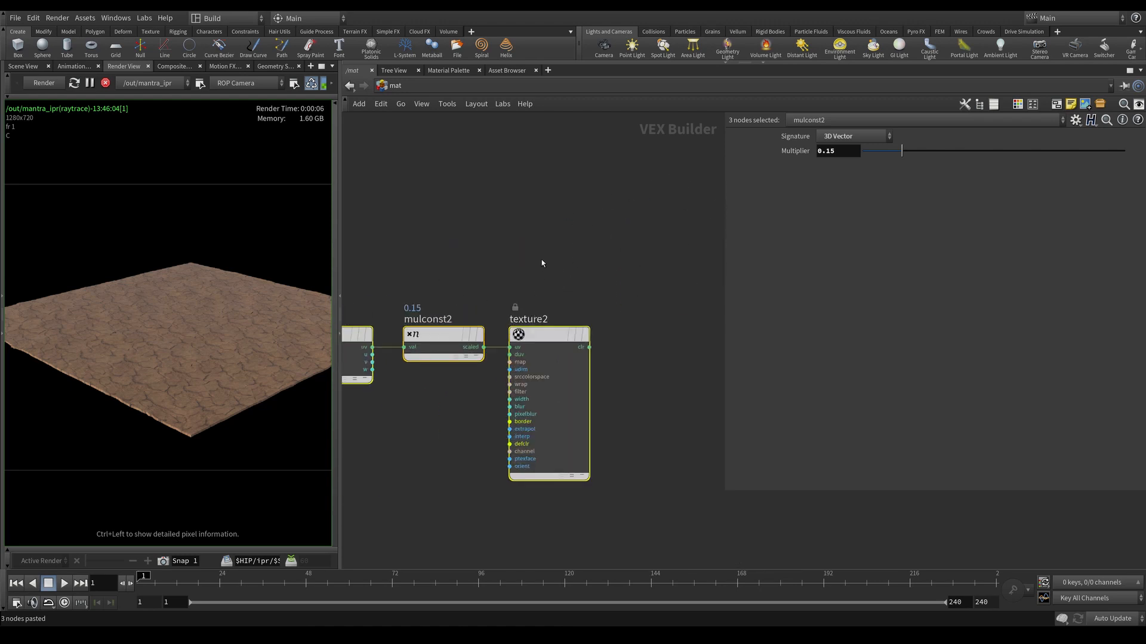
Add a Multiply Constant node fed by texture2's color output and line it up beside texture2.
middle_drag(567, 253, 505, 243)
drag(526, 338, 581, 341)
click(527, 342)
key(Tab)
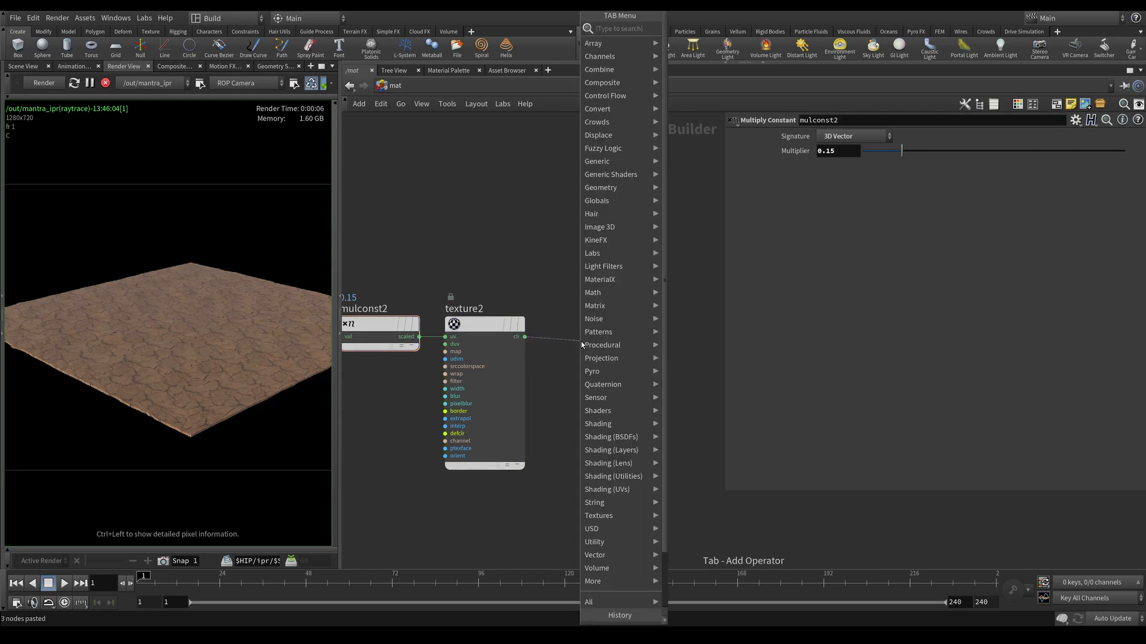
text(multiply)
key(Down)
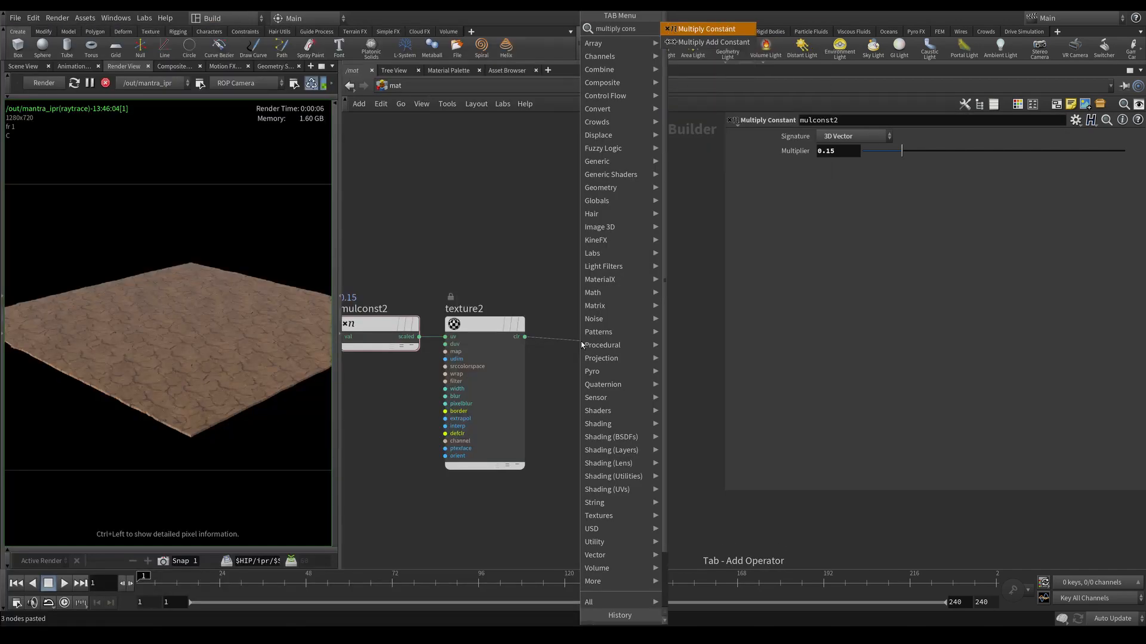
key(Return)
drag(623, 349, 594, 333)
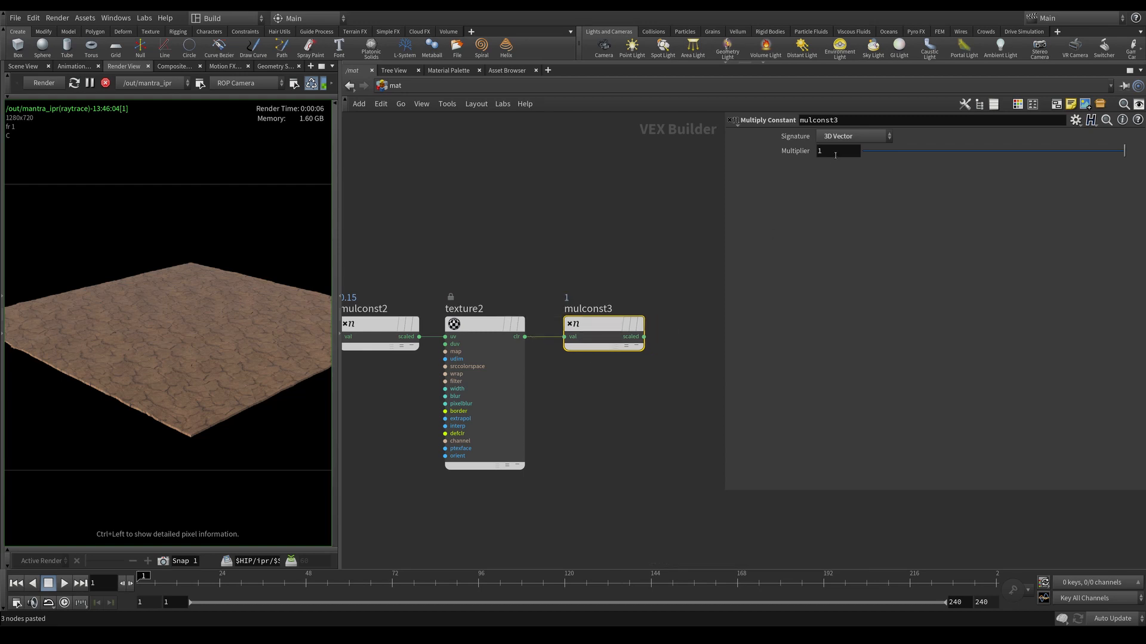
Set mulconst3's multiplier to 3 and move the node slightly closer to texture2.
drag(835, 155, 775, 152)
text(3)
key(Return)
drag(585, 326, 577, 326)
Add a Constant node above mulconst3 and set its float value to 1.
click(602, 289)
middle_drag(602, 289, 566, 318)
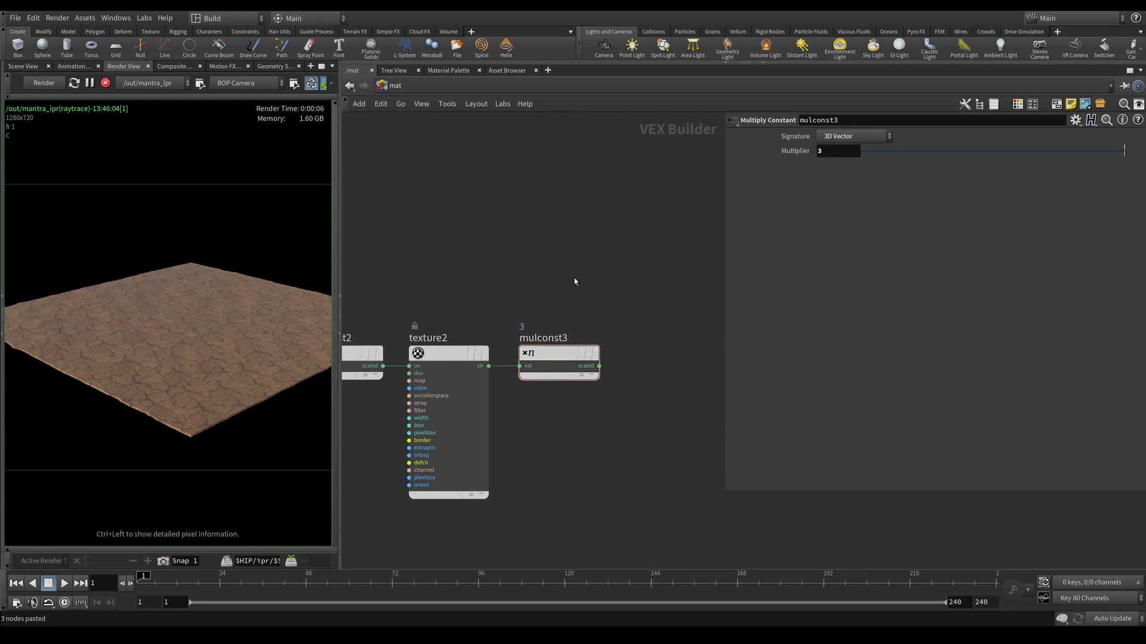
key(Tab)
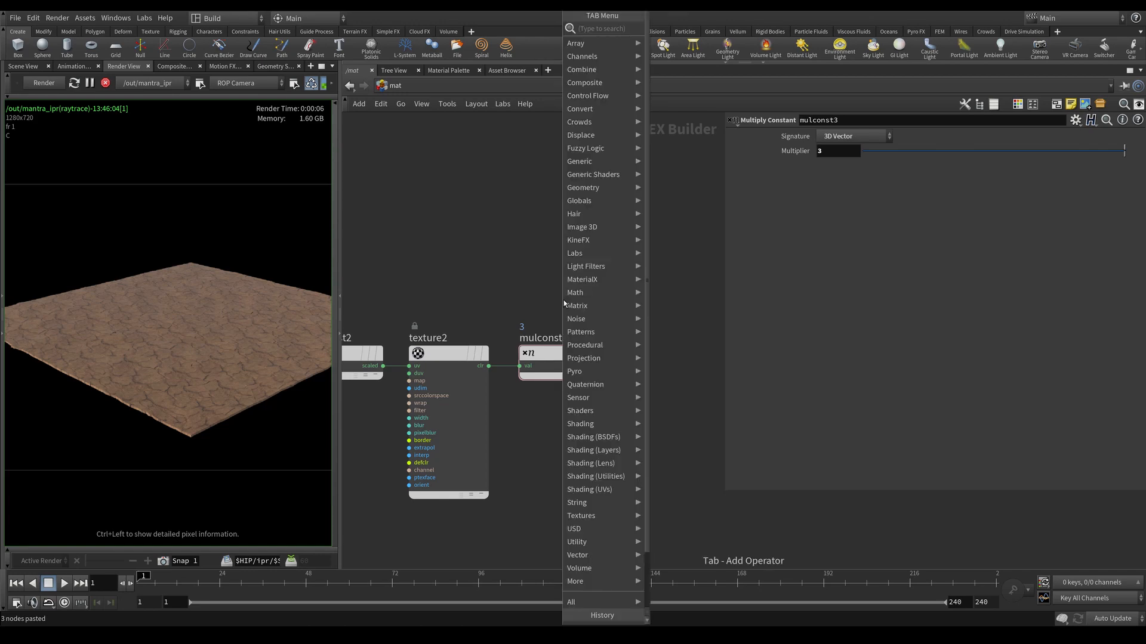
text(const)
key(Return)
click(563, 301)
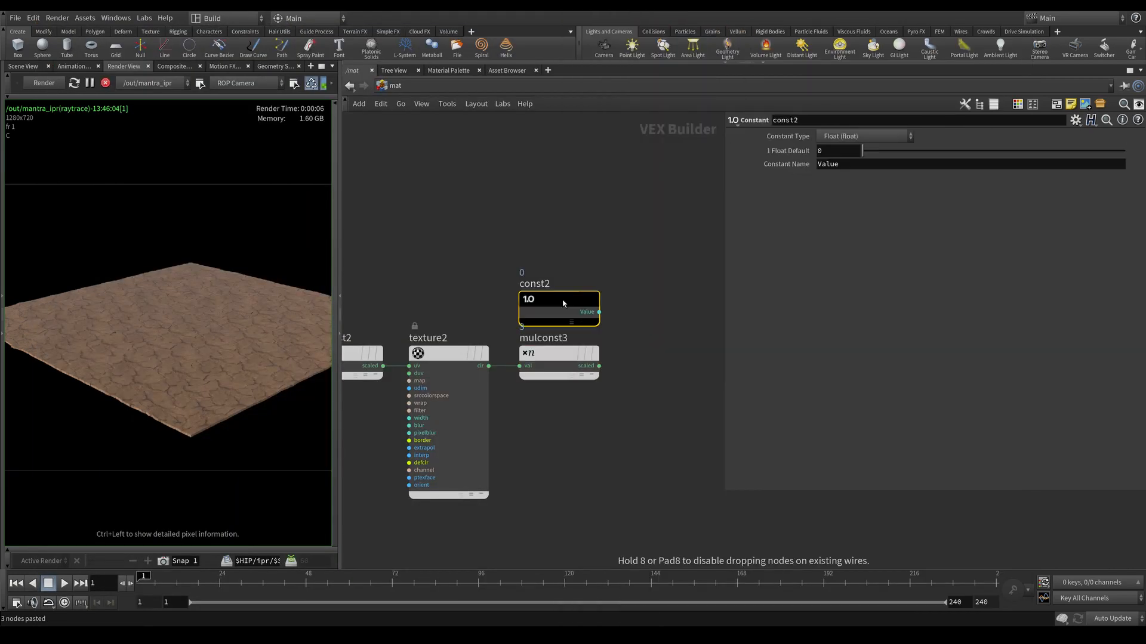
drag(563, 300, 559, 289)
drag(841, 151, 703, 156)
text(1)
key(Return)
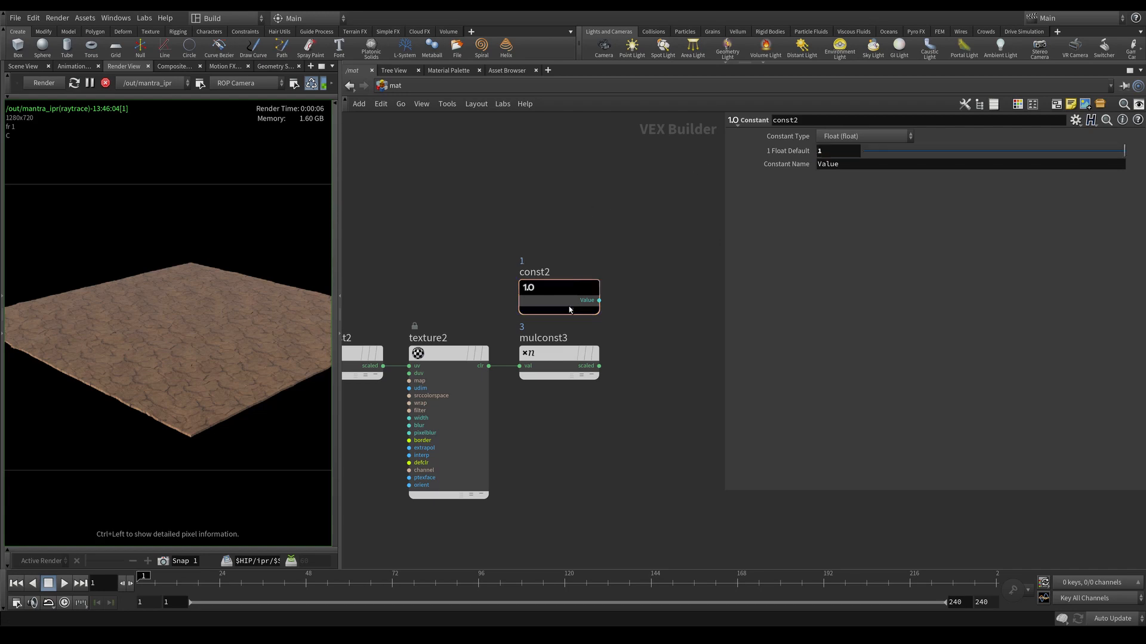
Add a Subtract node that subtracts mulconst3's scaled output from const2's value, and place it beside const2.
click(599, 300)
key(Tab)
text(subtr)
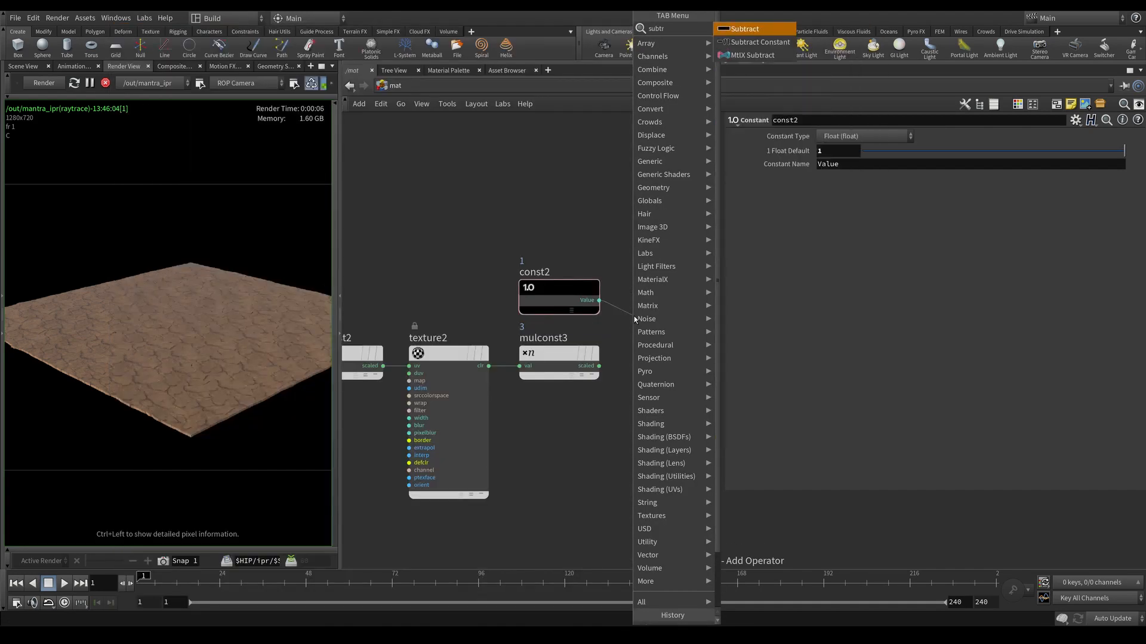
key(Return)
drag(598, 366, 669, 335)
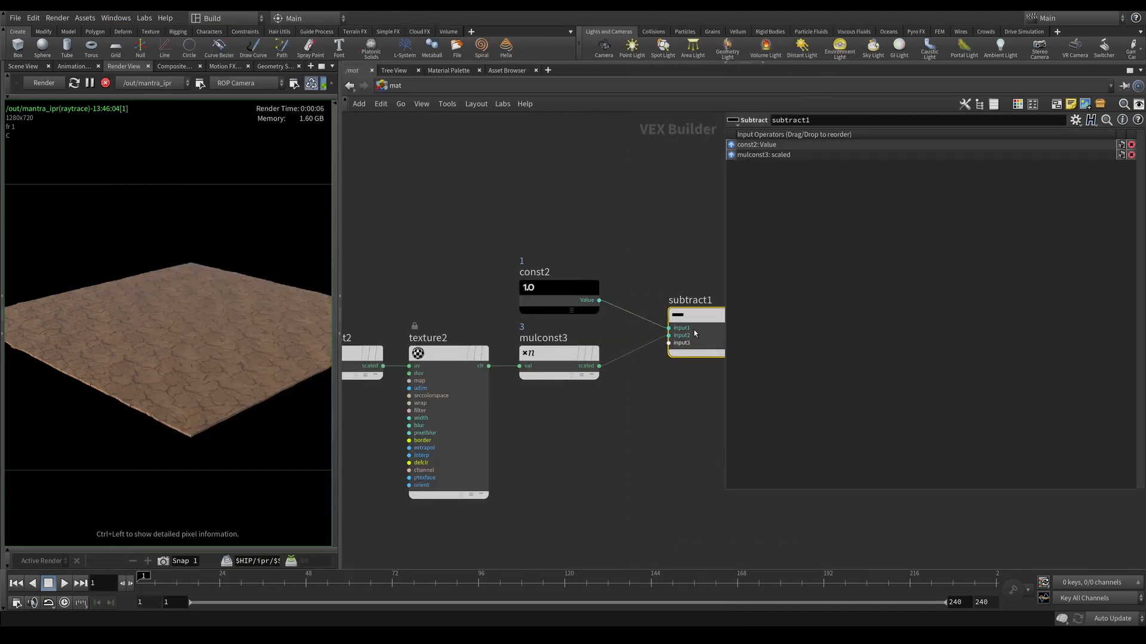
middle_drag(693, 332, 572, 315)
drag(583, 301, 536, 275)
Add an Absolute node fed by subtract1's difference output and align it beside subtract1.
middle_drag(626, 304, 563, 308)
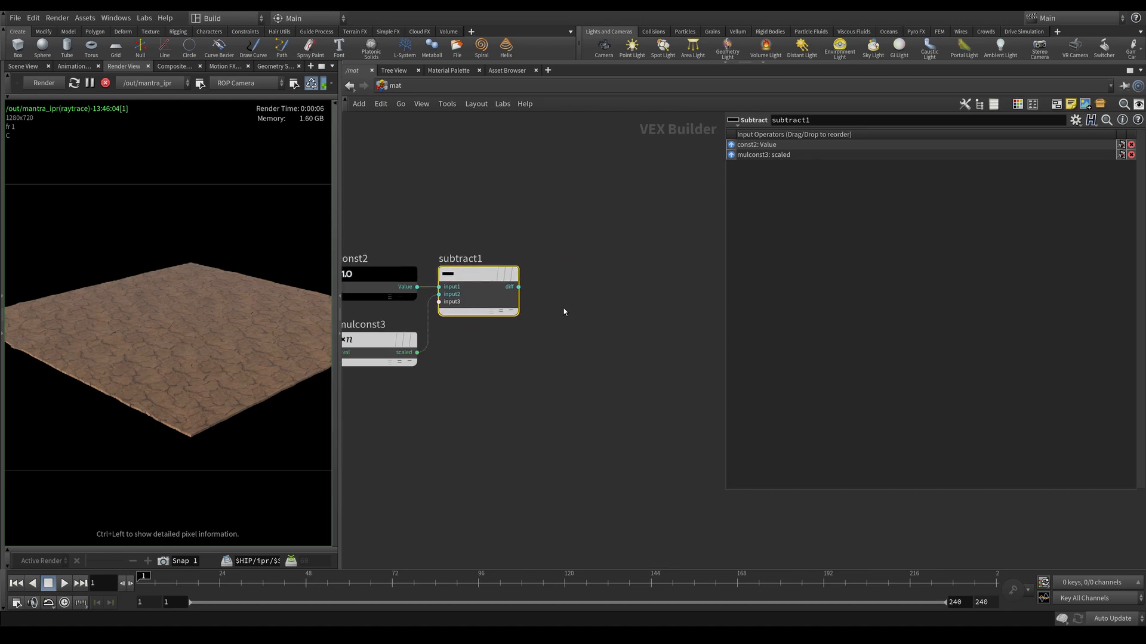
click(520, 288)
key(Tab)
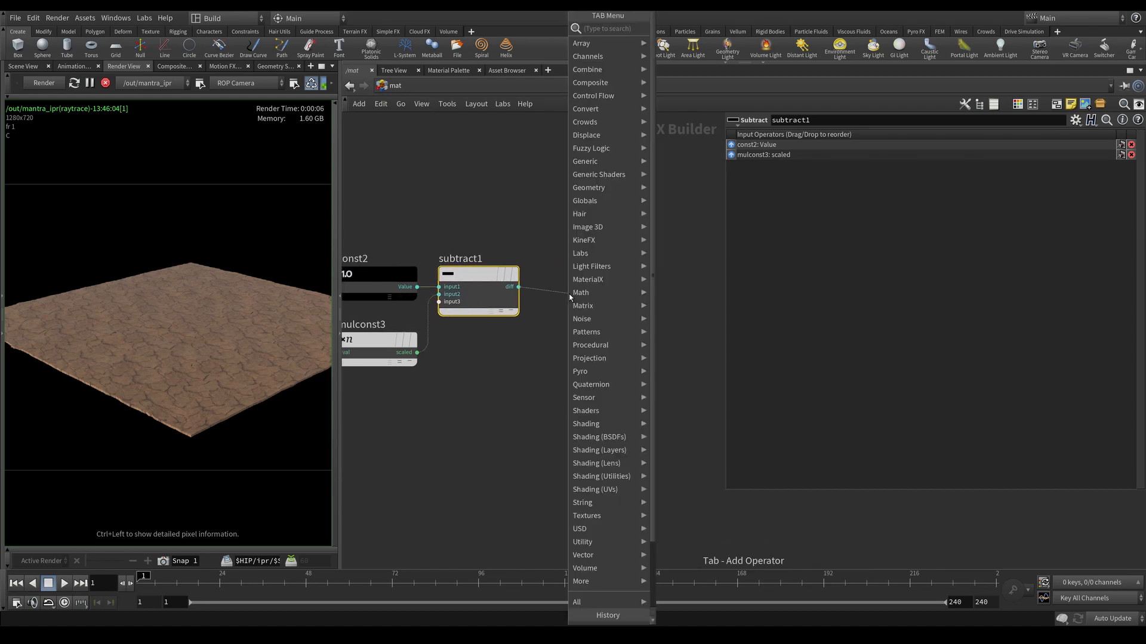
text(absolu)
key(Return)
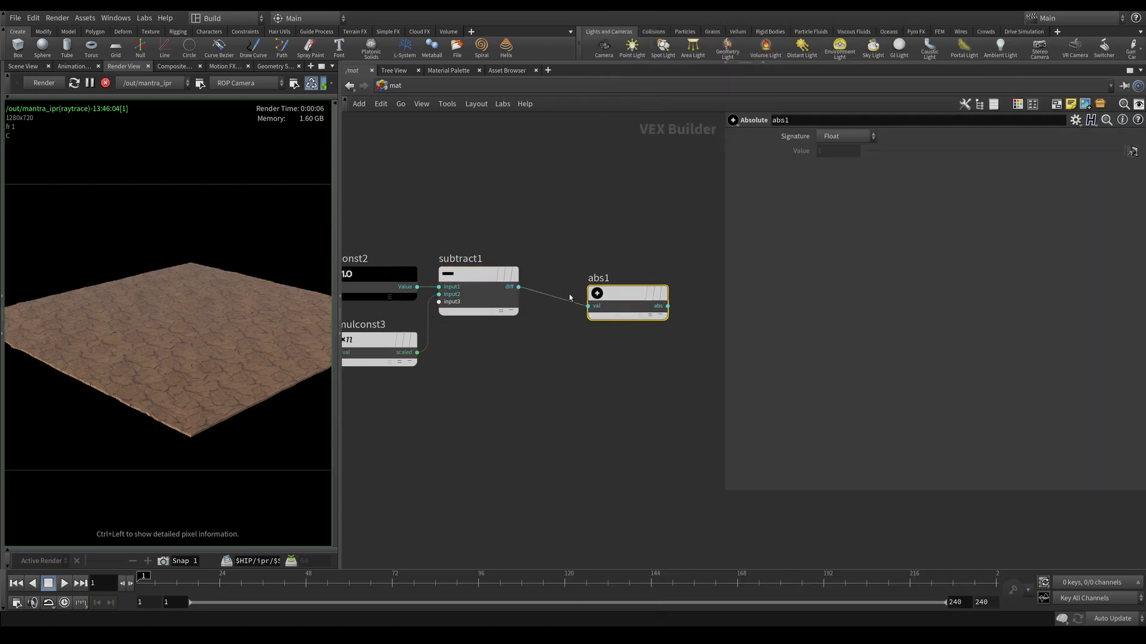
drag(624, 294, 575, 273)
Add a Power node after abs1, align it in the chain, and set its exponent to 2.
middle_drag(598, 242, 482, 224)
key(Tab)
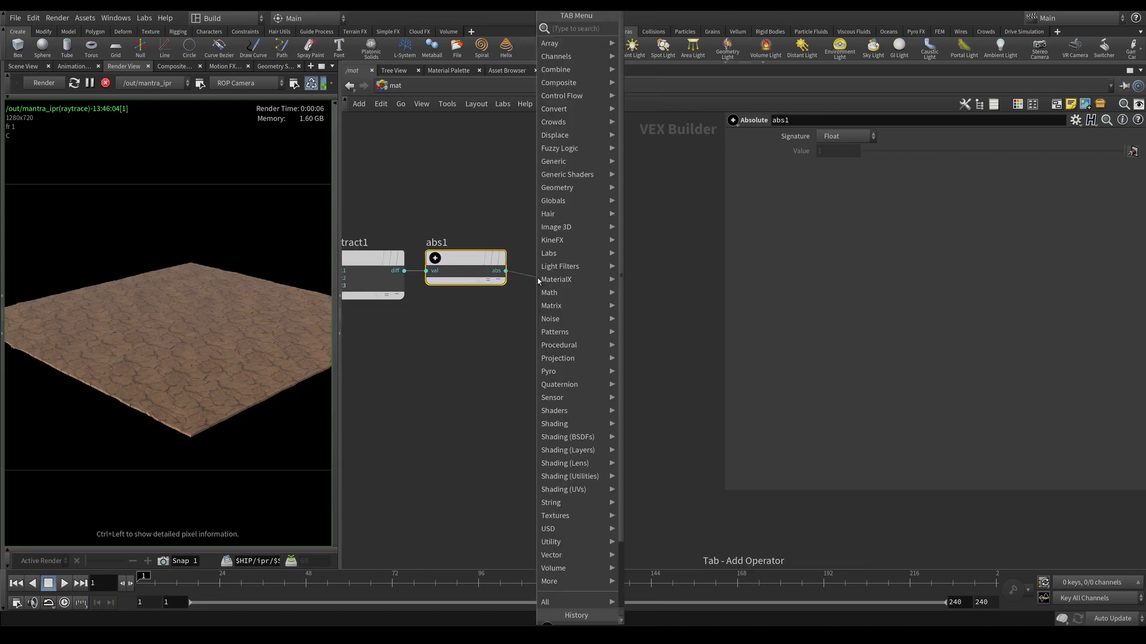
text(pow)
key(Return)
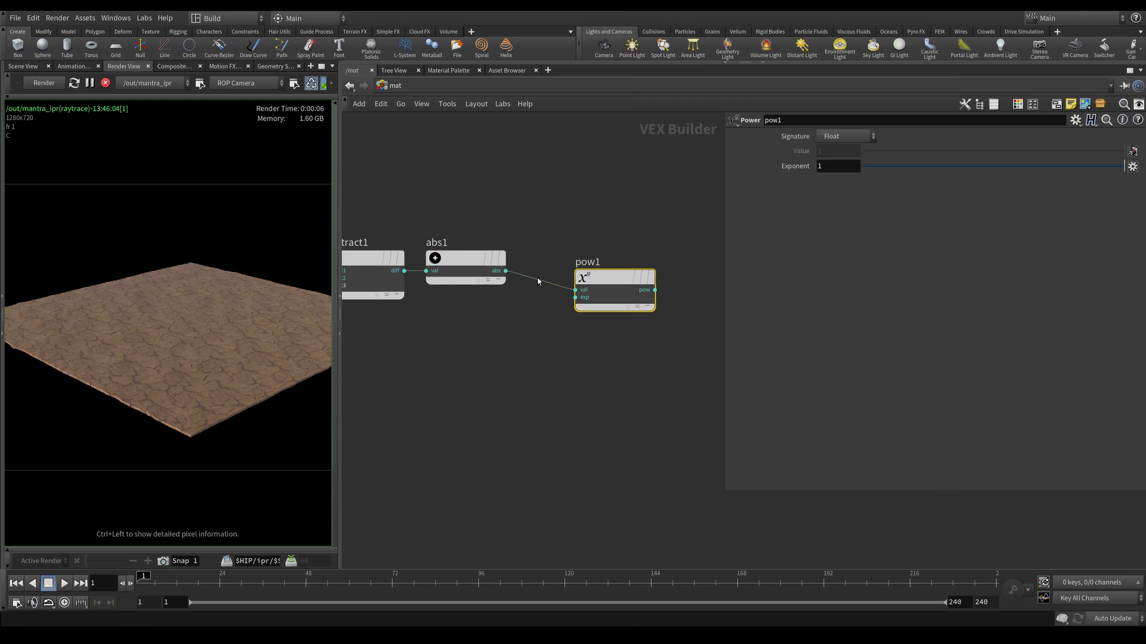
click(560, 268)
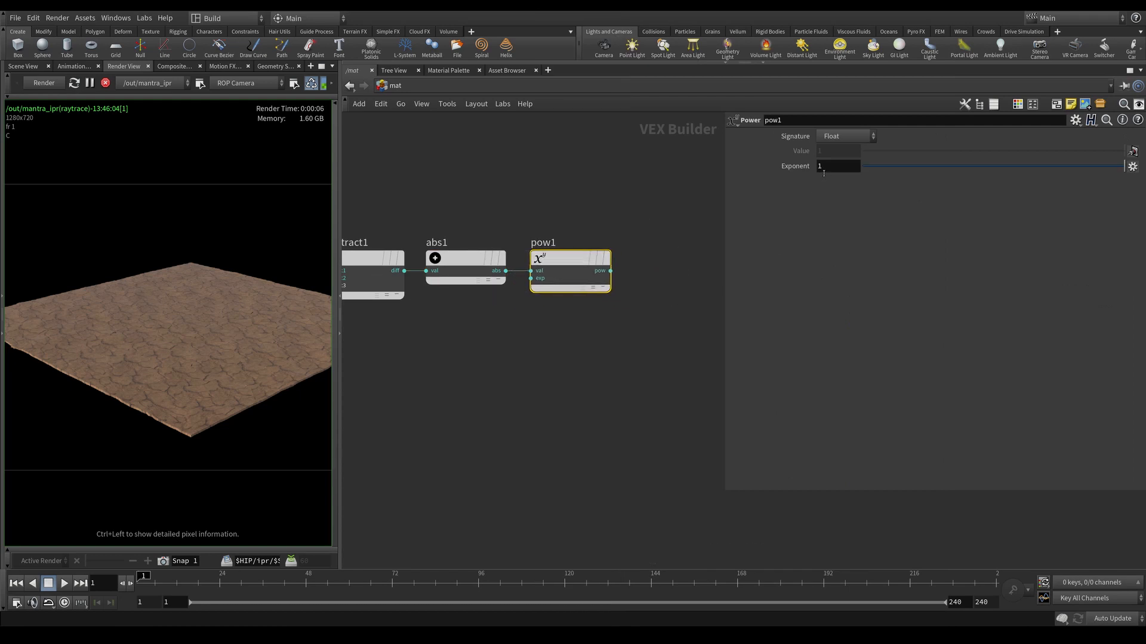
click(823, 172)
click(685, 194)
drag(832, 165, 761, 171)
text(2)
key(Return)
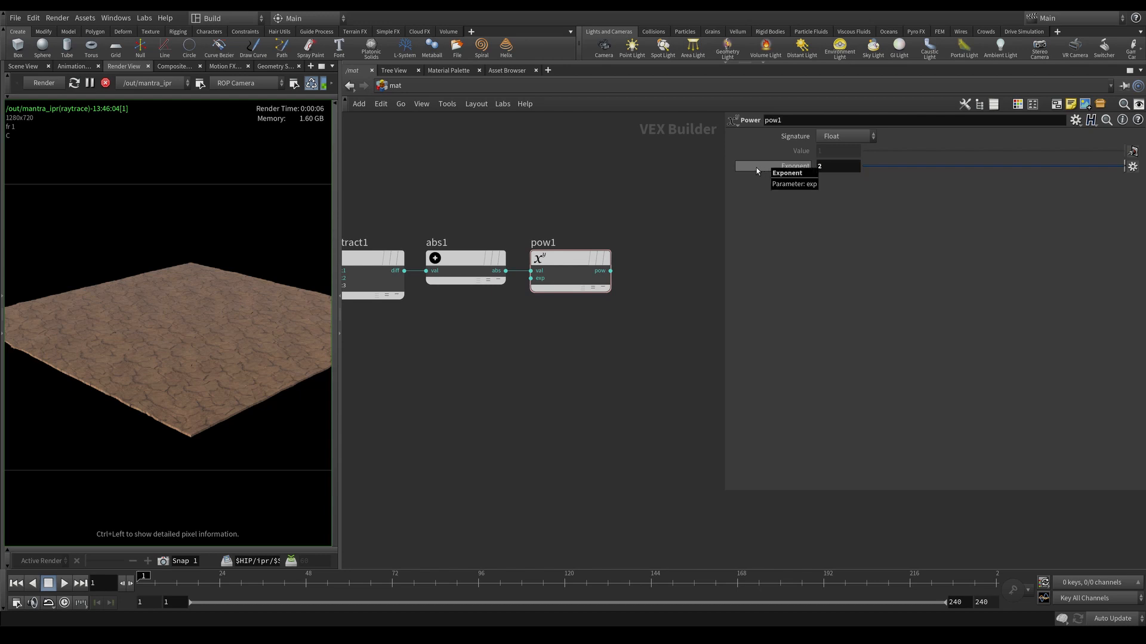
Add a Multiply node fed by pow1's output.
scroll(589, 163, down, 4)
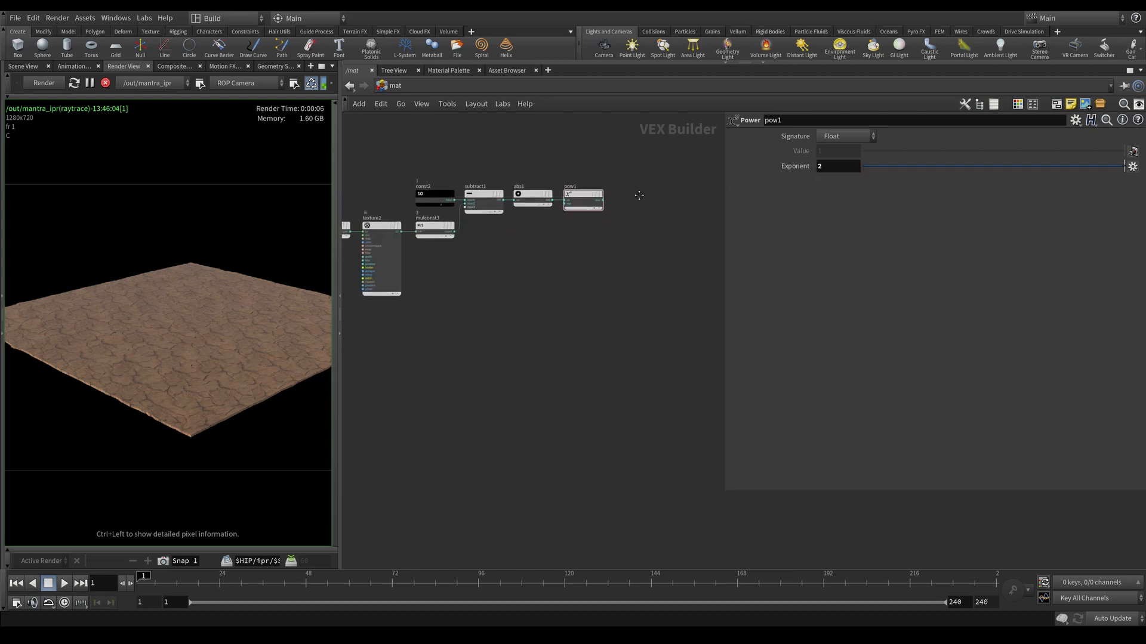
middle_drag(638, 195, 570, 251)
click(537, 258)
key(Tab)
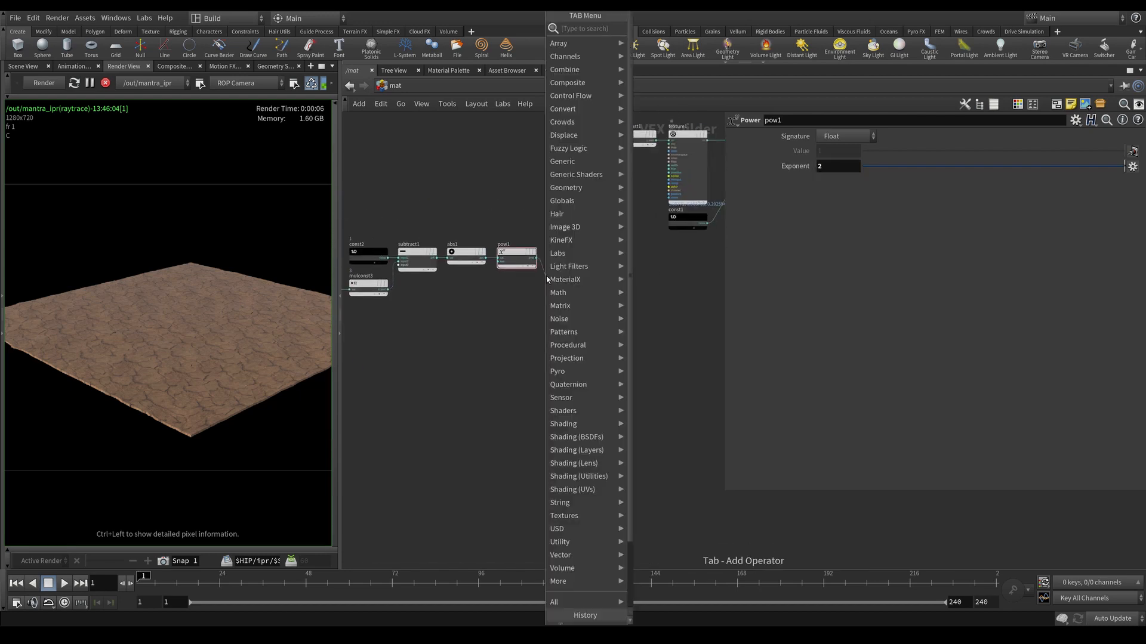
text(multipl)
key(Return)
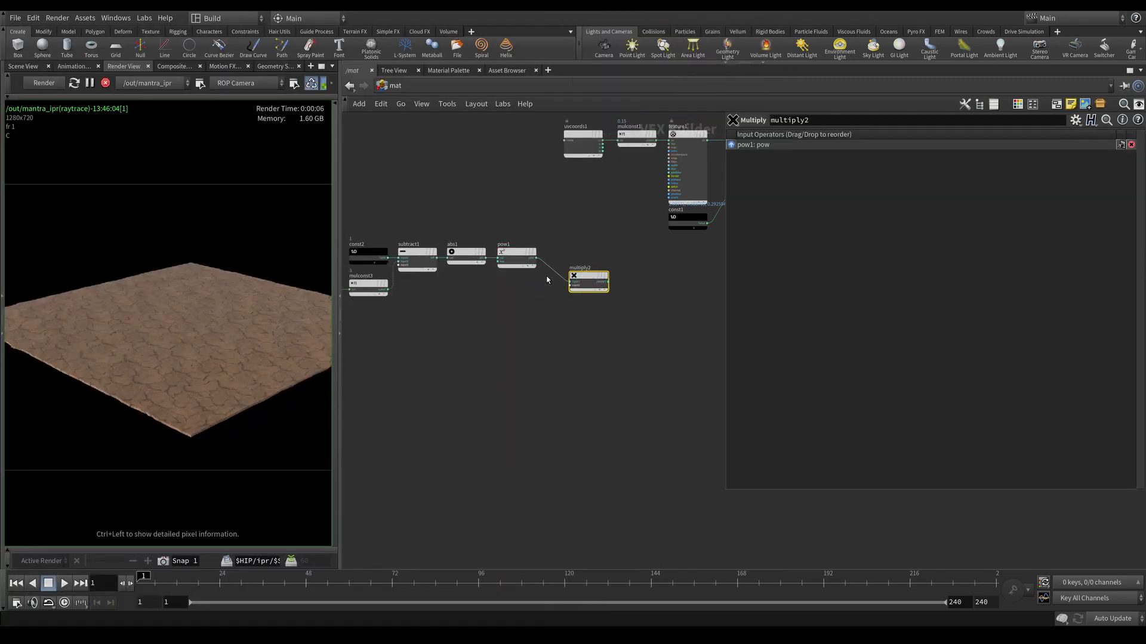
scroll(546, 275, up, 3)
middle_drag(517, 306, 577, 284)
scroll(558, 309, down, 1)
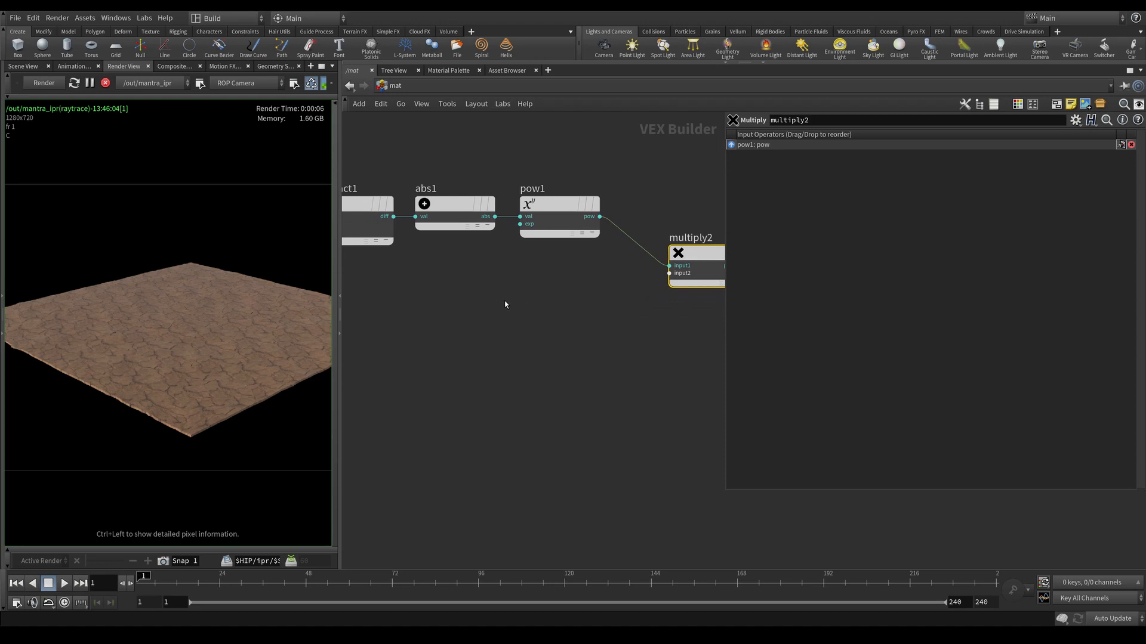
Add a Bind node below the abs1 and pow1 chain and set its parameter name to duration.
key(Tab)
key(Escape)
key(Tab)
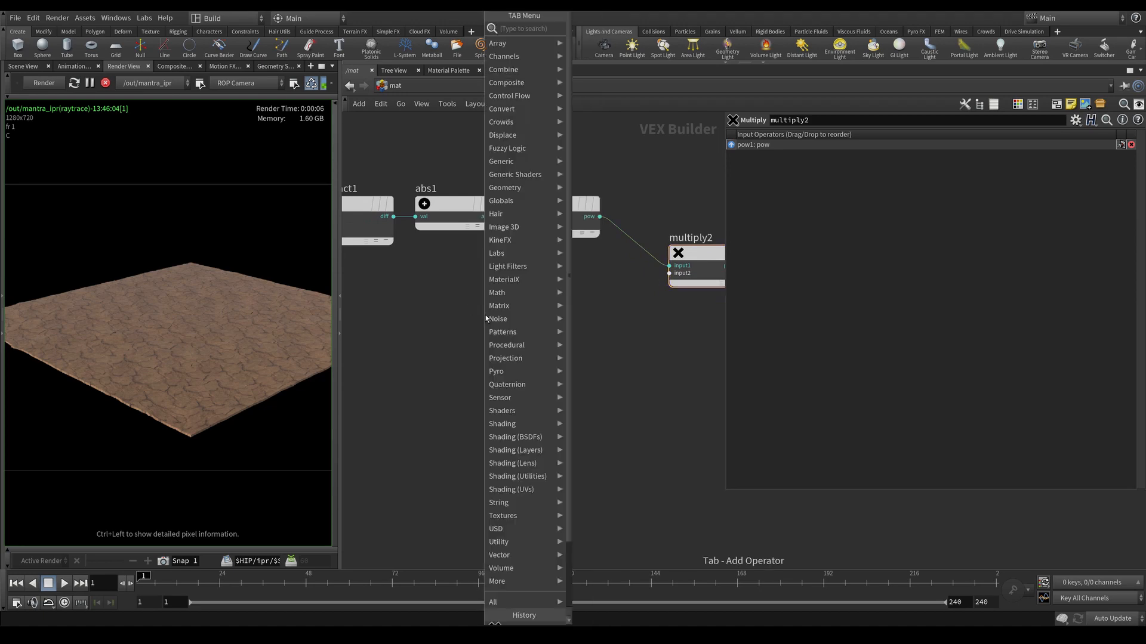
text(bind)
key(Return)
click(485, 314)
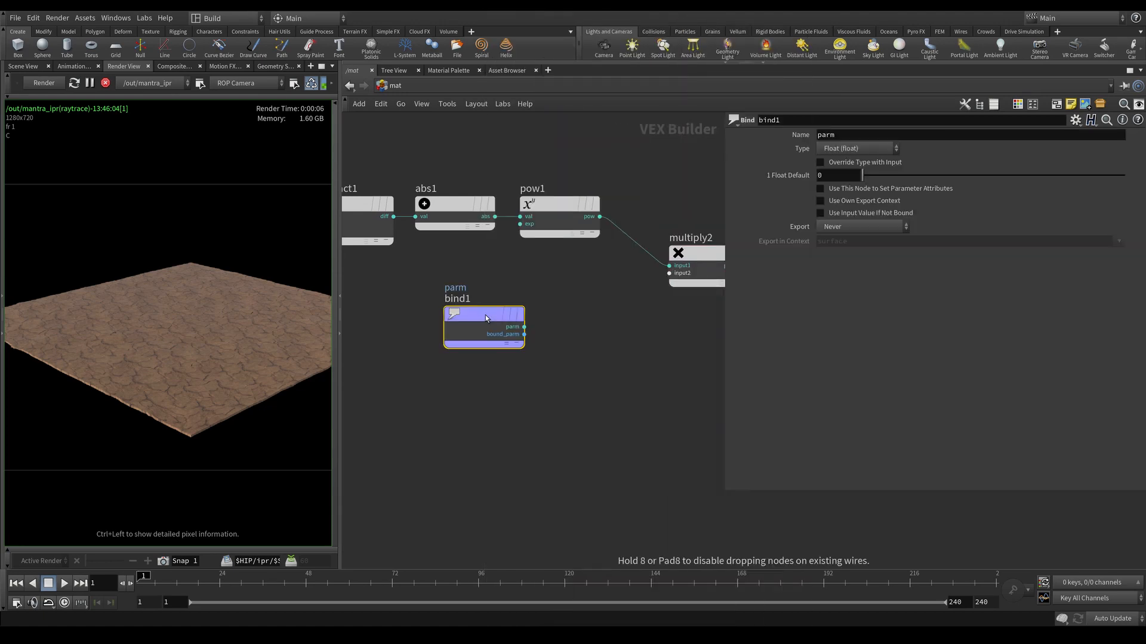
double_click(848, 135)
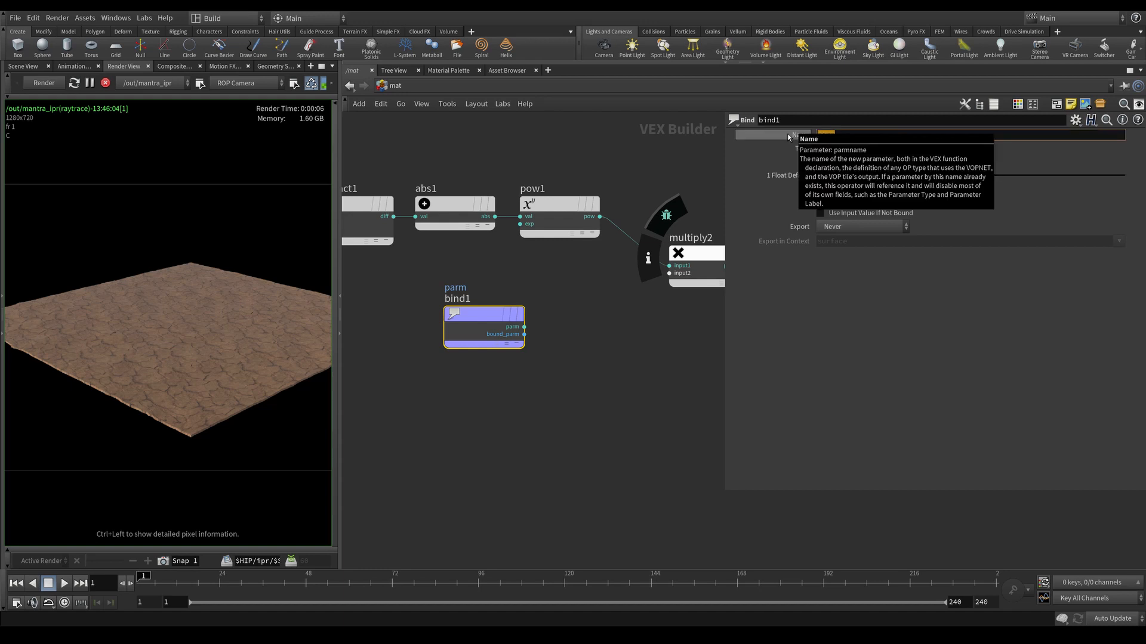
text(duration)
key(Return)
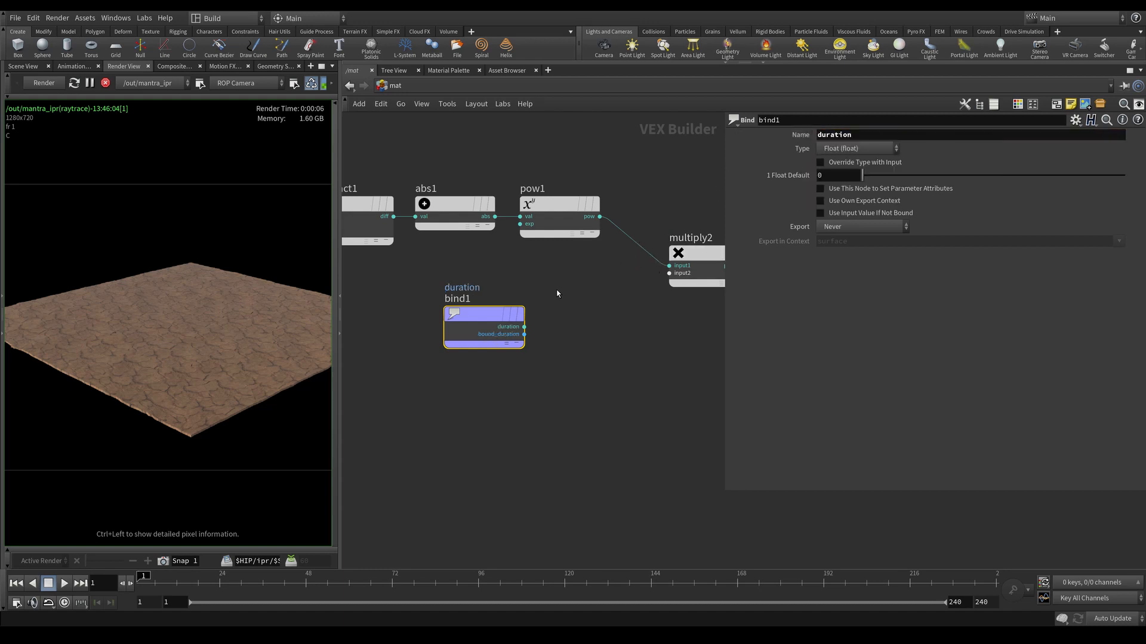
Add a Fit Range node fed by the Bind node's duration output and line both nodes up beneath abs1 and pow1.
click(524, 327)
key(Tab)
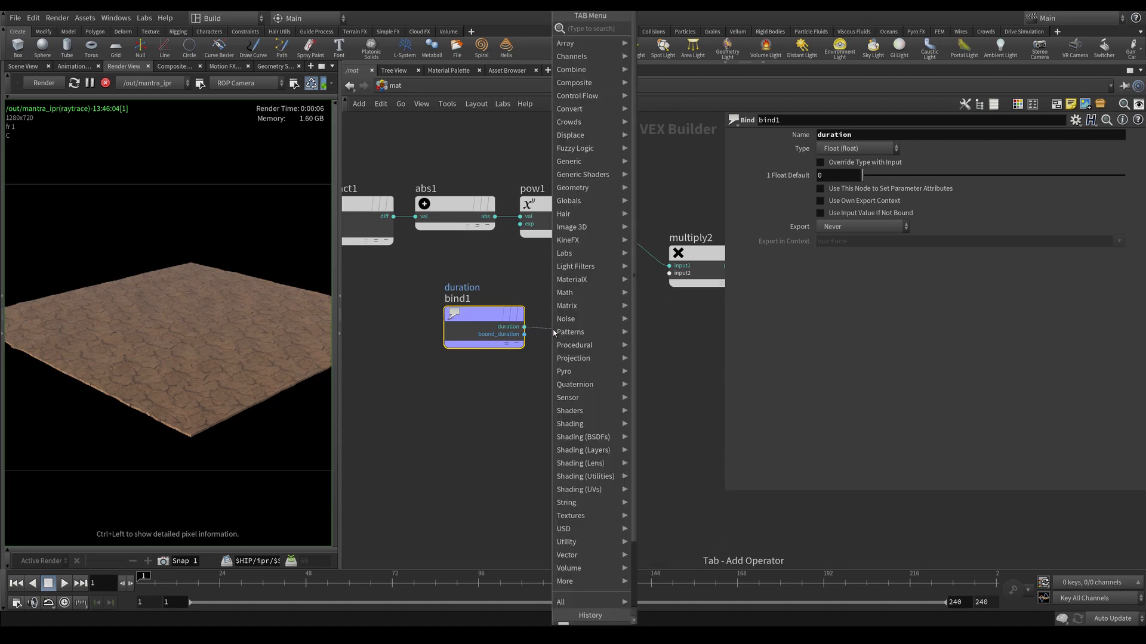
text(fit)
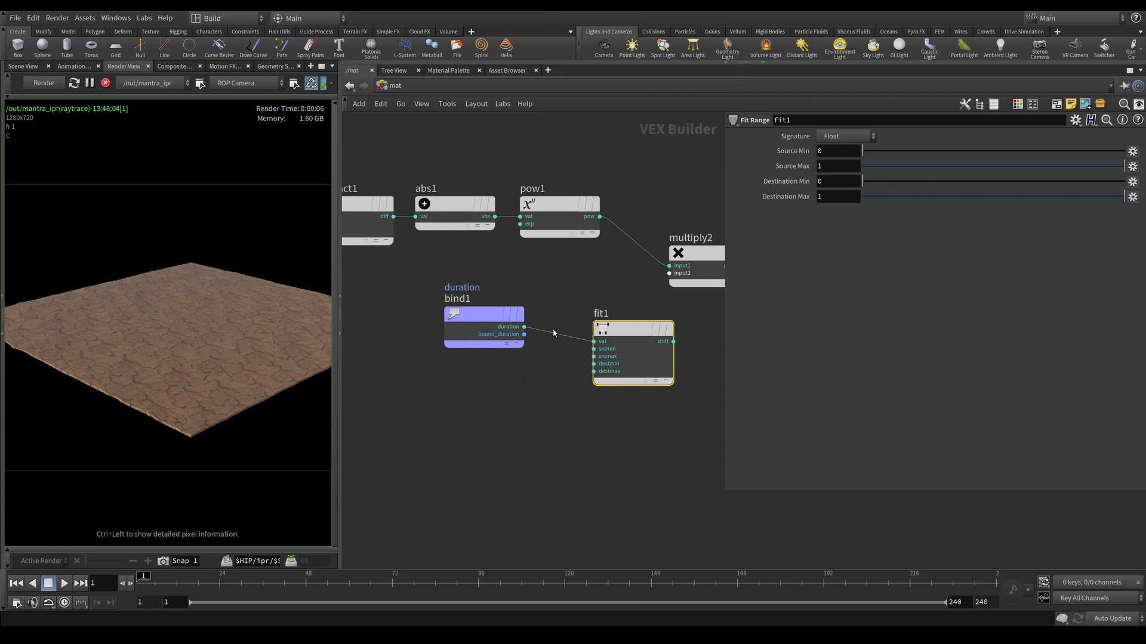
drag(507, 323, 479, 327)
drag(633, 330, 606, 319)
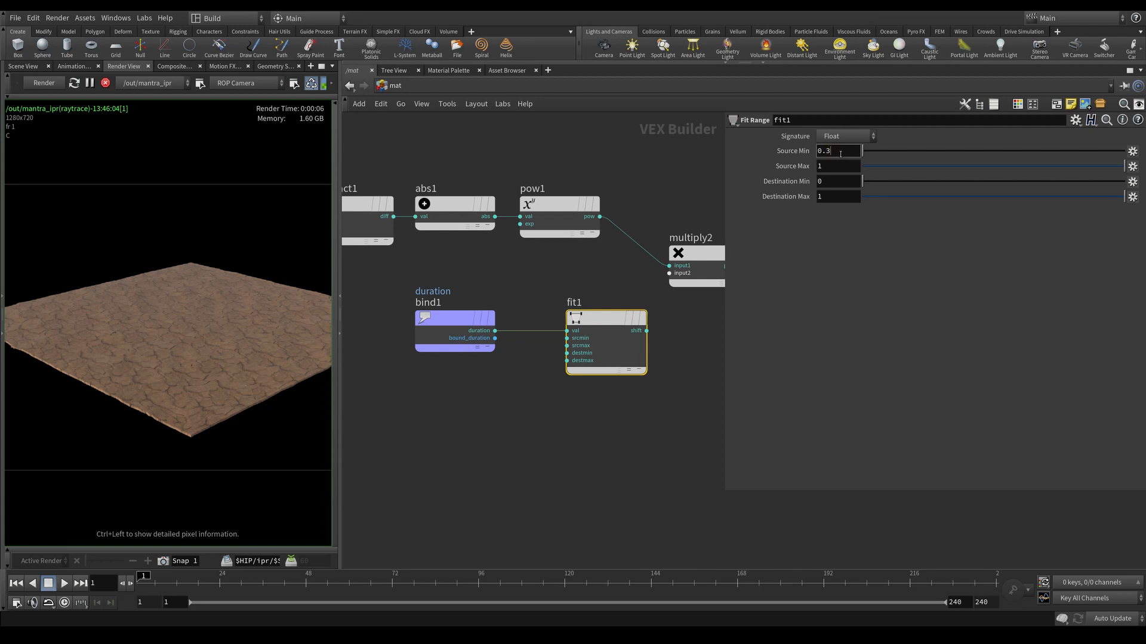
Set fit1's Source Min to 0.3 and Destination Max to 2, place it below pow1, and connect its output to multiply2's second input.
click(836, 197)
drag(601, 321, 554, 321)
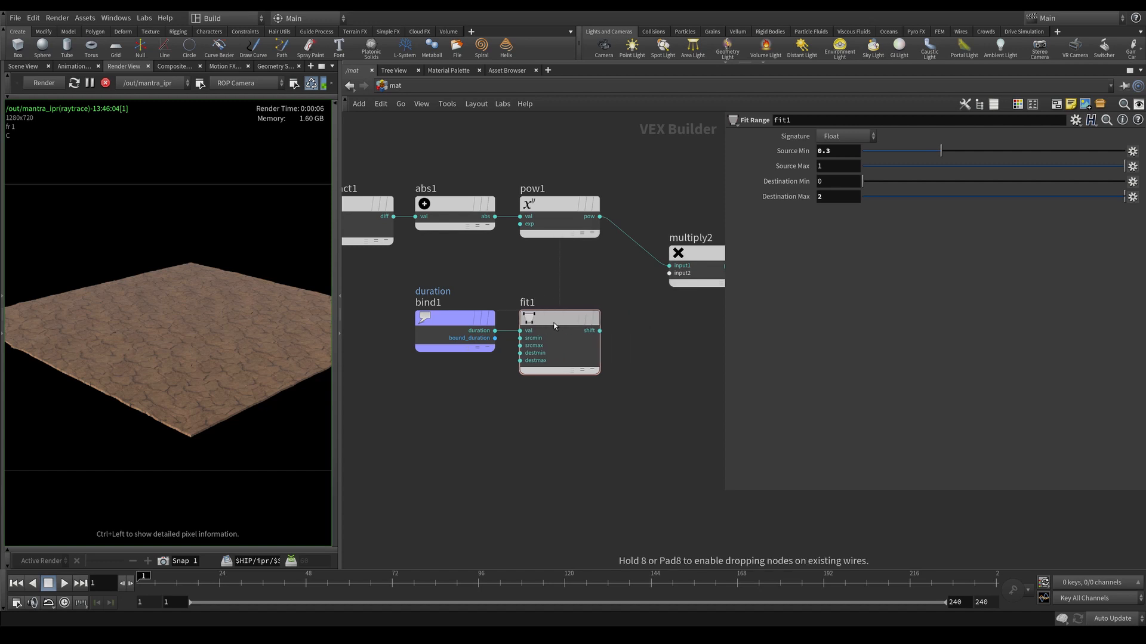
click(601, 331)
click(670, 273)
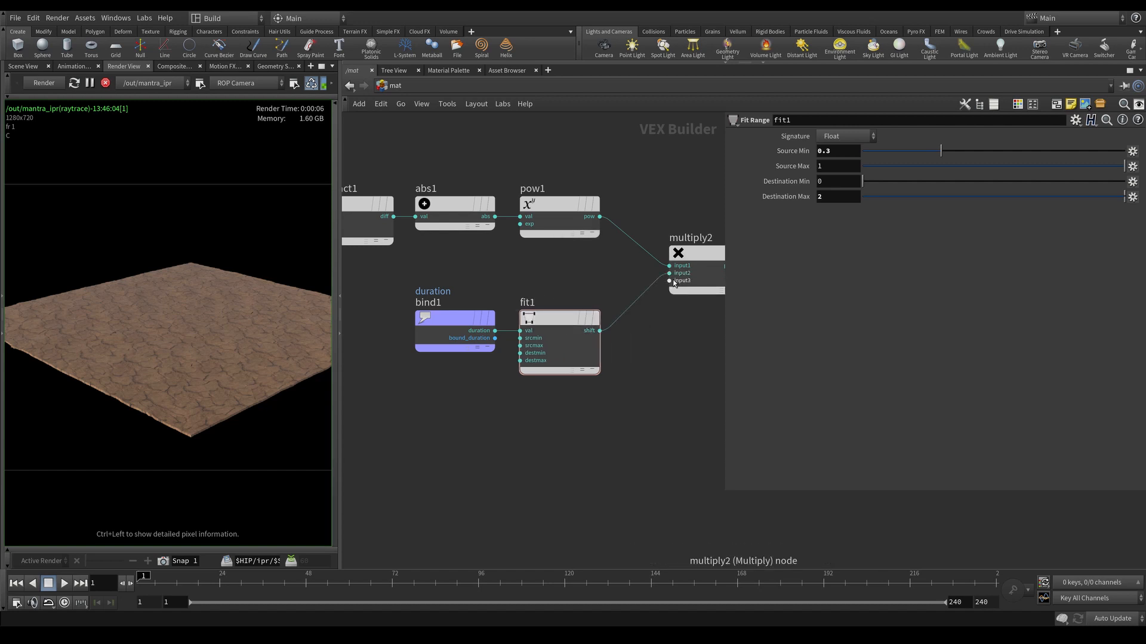
Add a Clamp node fed by multiply2's product output and align it beside multiply2.
middle_drag(638, 330, 528, 323)
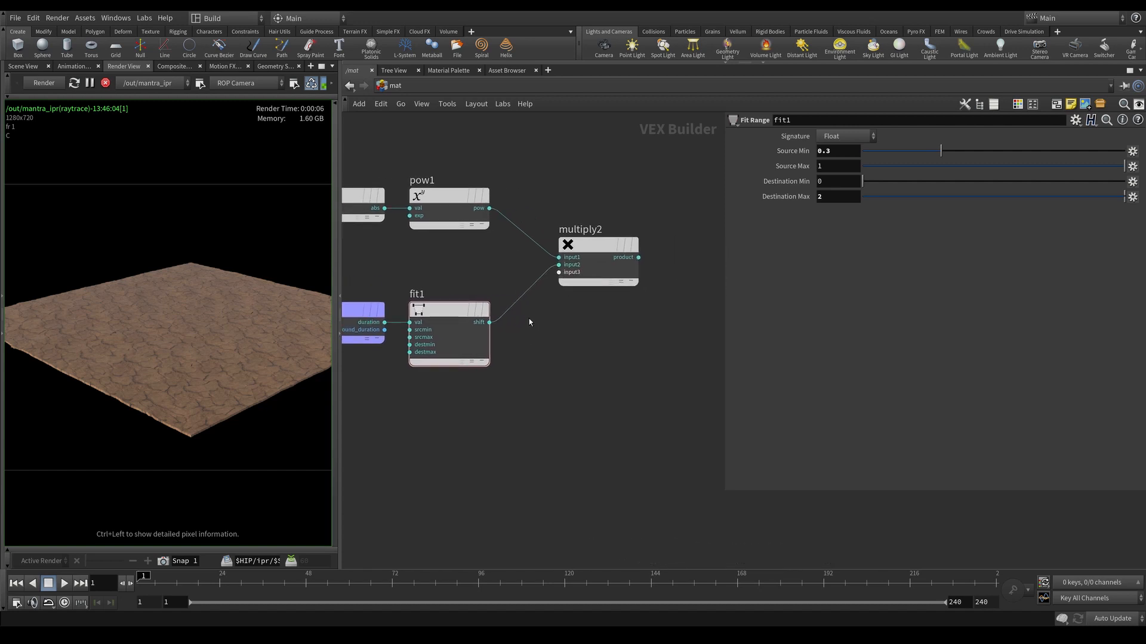
drag(638, 258, 666, 265)
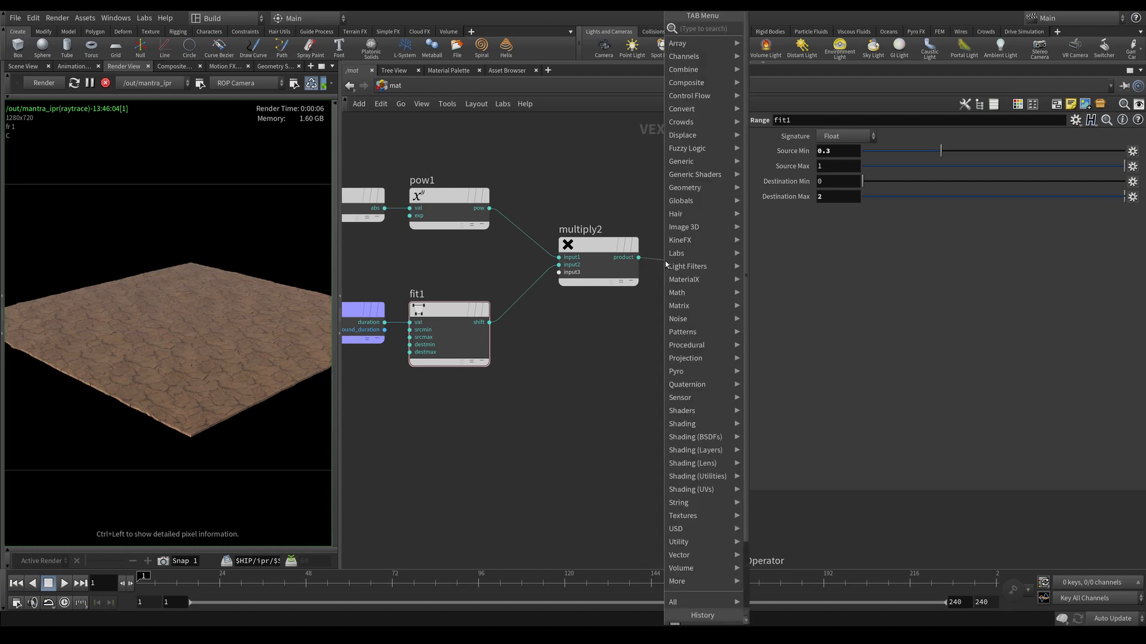
text(clamp)
key(Return)
middle_drag(664, 223, 477, 214)
drag(547, 255, 514, 240)
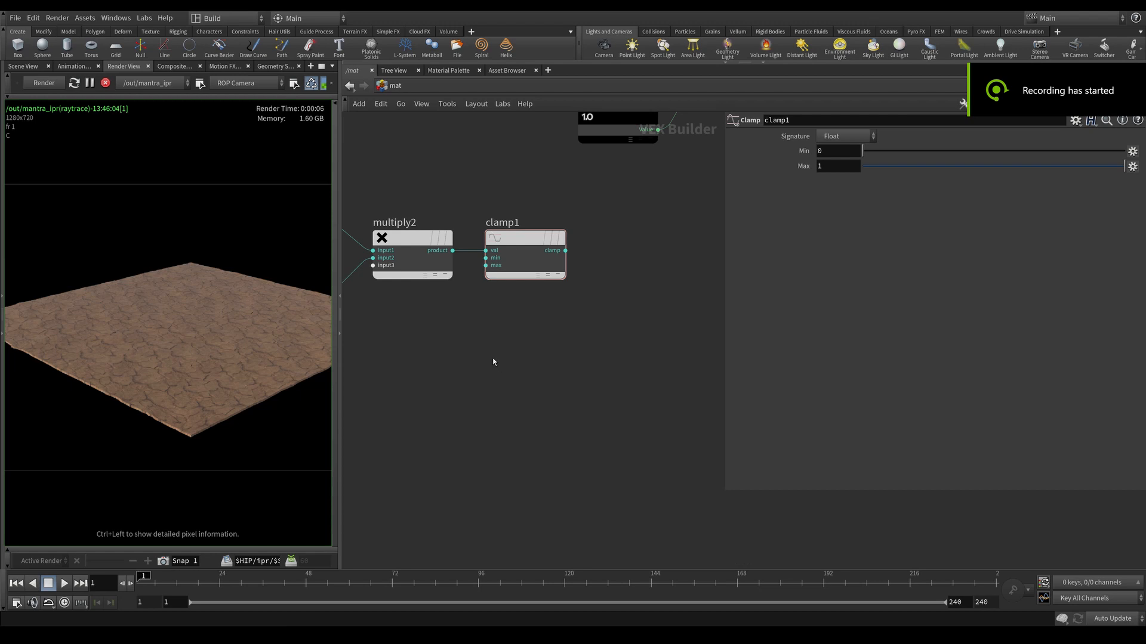
Duplicate the mulconst2 and texture2 nodes and place the copies below the originals.
scroll(454, 344, down, 3)
middle_drag(454, 344, 656, 374)
middle_drag(393, 291, 624, 296)
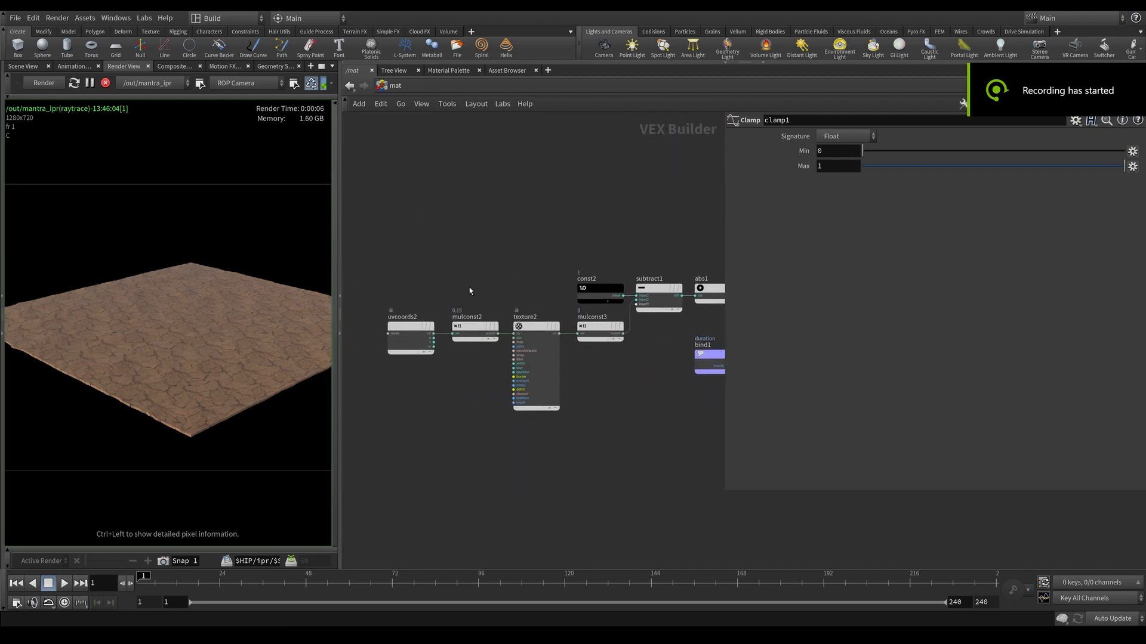
scroll(472, 289, up, 3)
middle_drag(499, 282, 600, 267)
drag(600, 267, 537, 334)
key(ctrl+c)
middle_drag(518, 423, 479, 275)
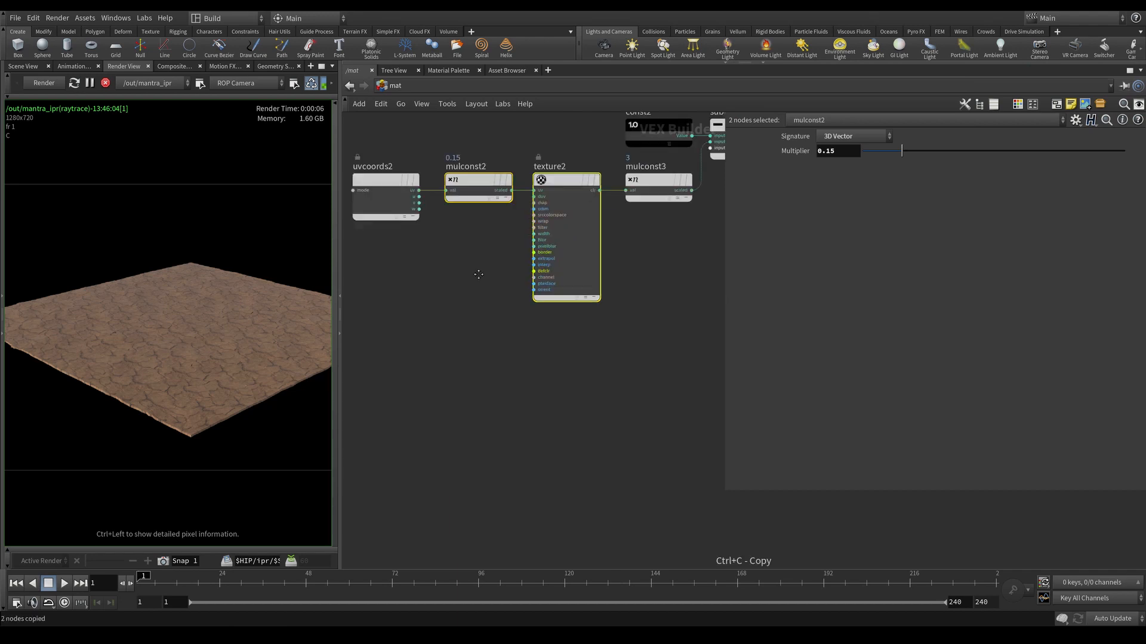
scroll(471, 330, down, 1)
key(ctrl+v)
drag(529, 313, 537, 347)
Set the multiplier of the copied Multiply Constant node, mulconst4, to 0.5.
click(460, 343)
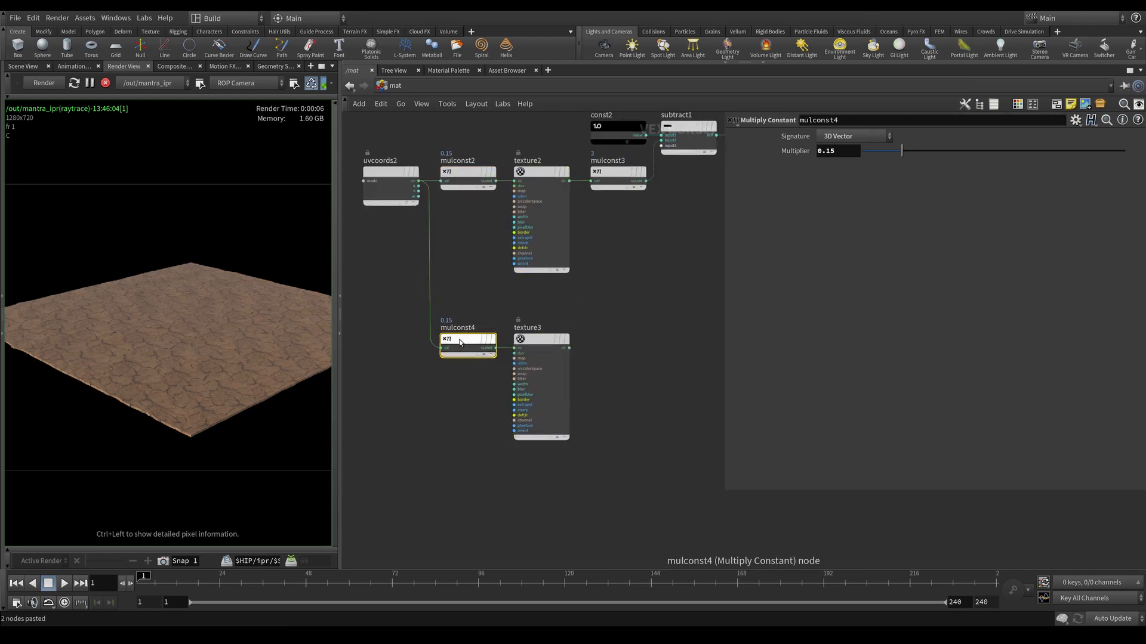
mouse_move(460, 343)
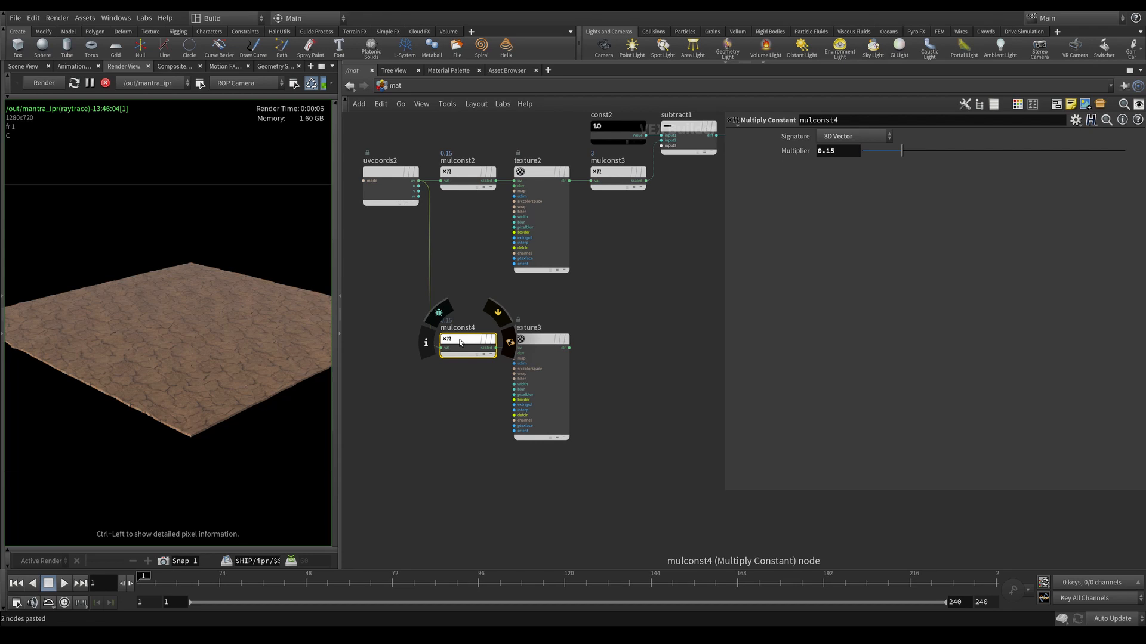
drag(836, 152, 779, 153)
text(.5)
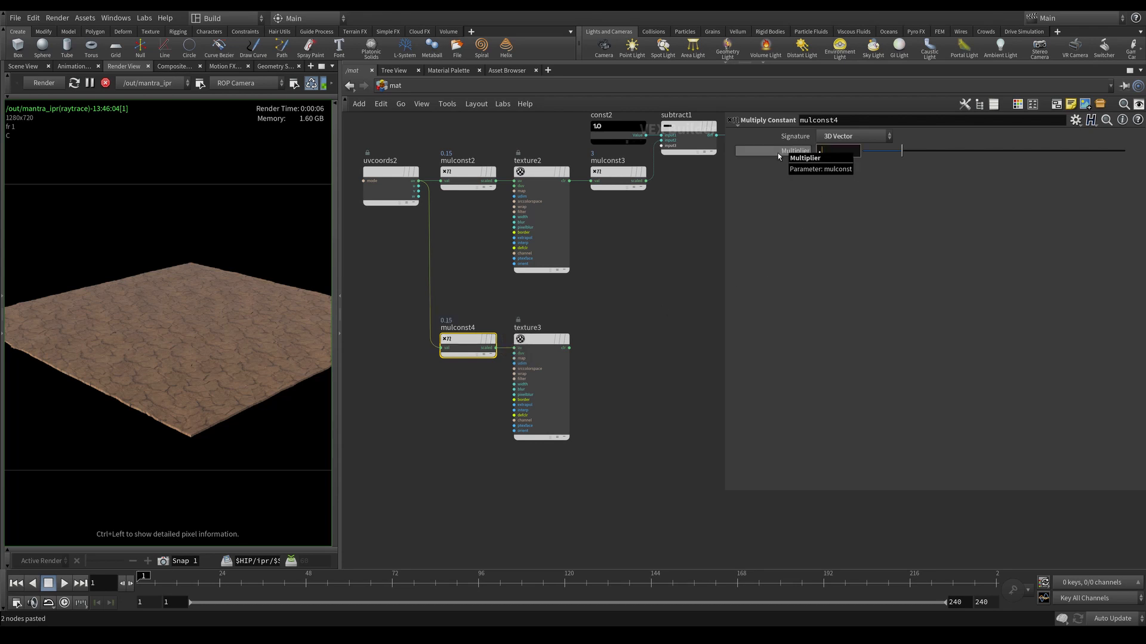
key(Return)
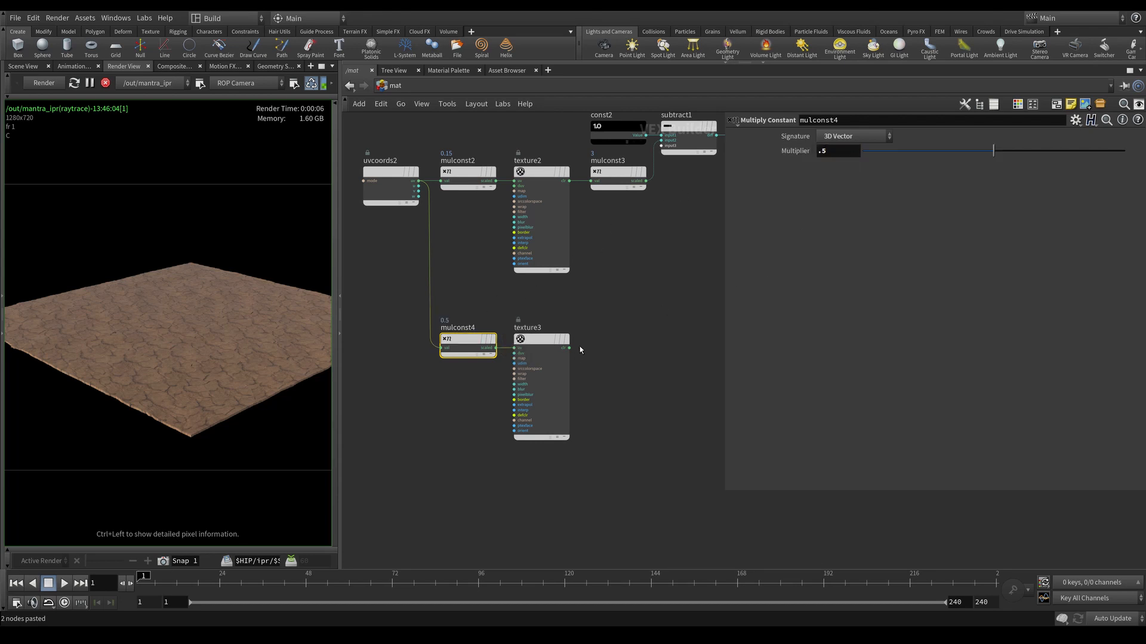
Add a Power node fed by texture3's colour output and set its exponent to 0.5.
middle_drag(580, 349, 512, 334)
click(497, 343)
key(Tab)
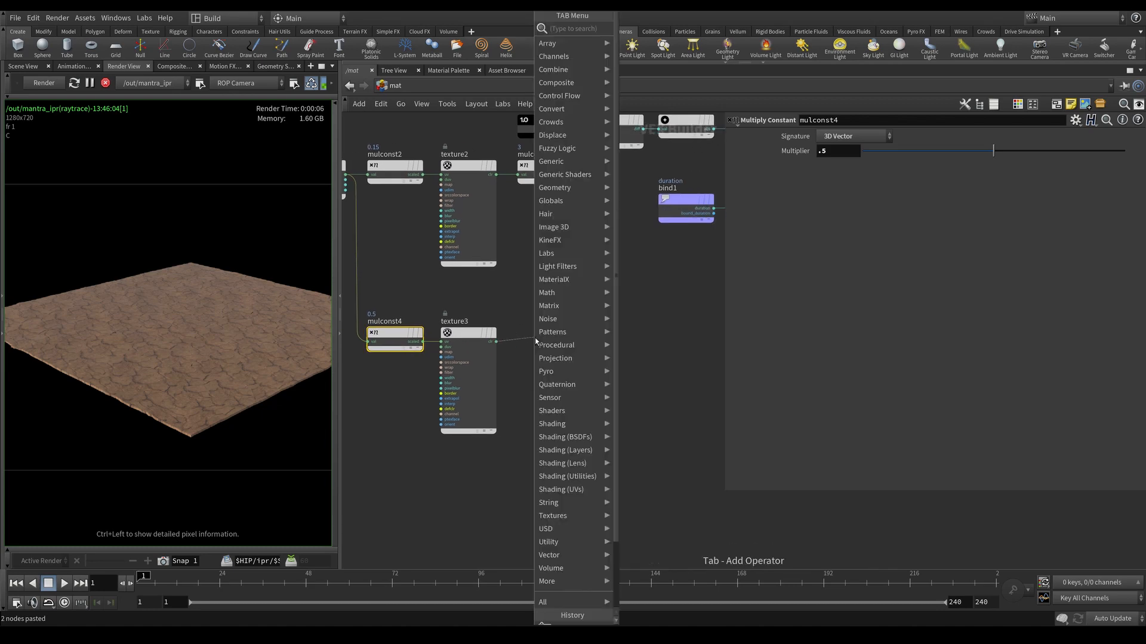
text(pow)
key(Return)
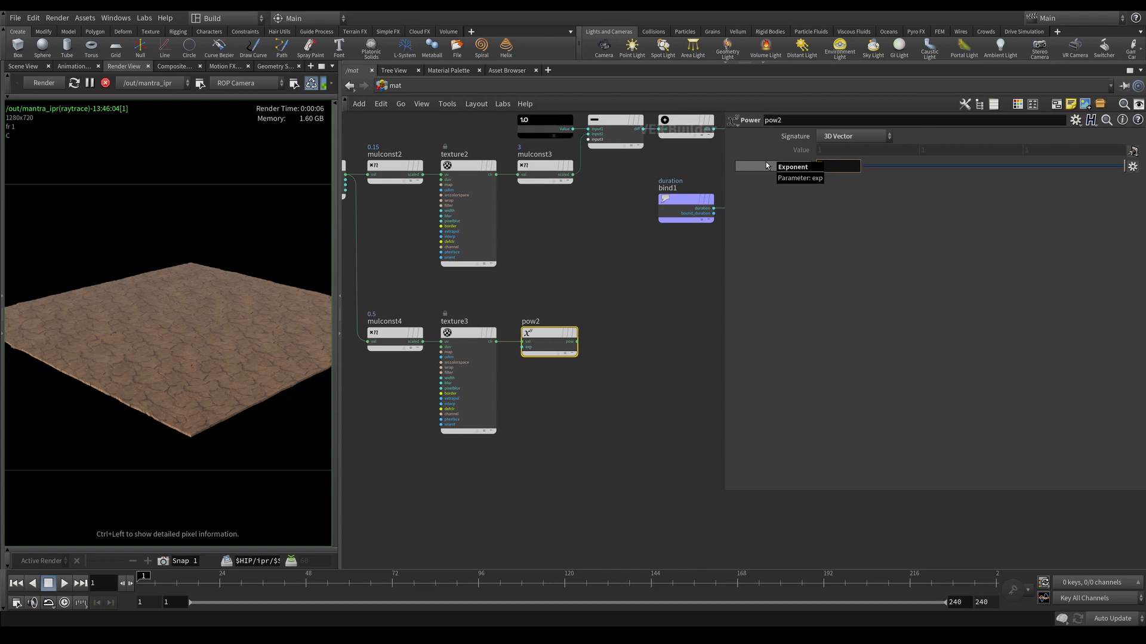
text(.5)
key(Return)
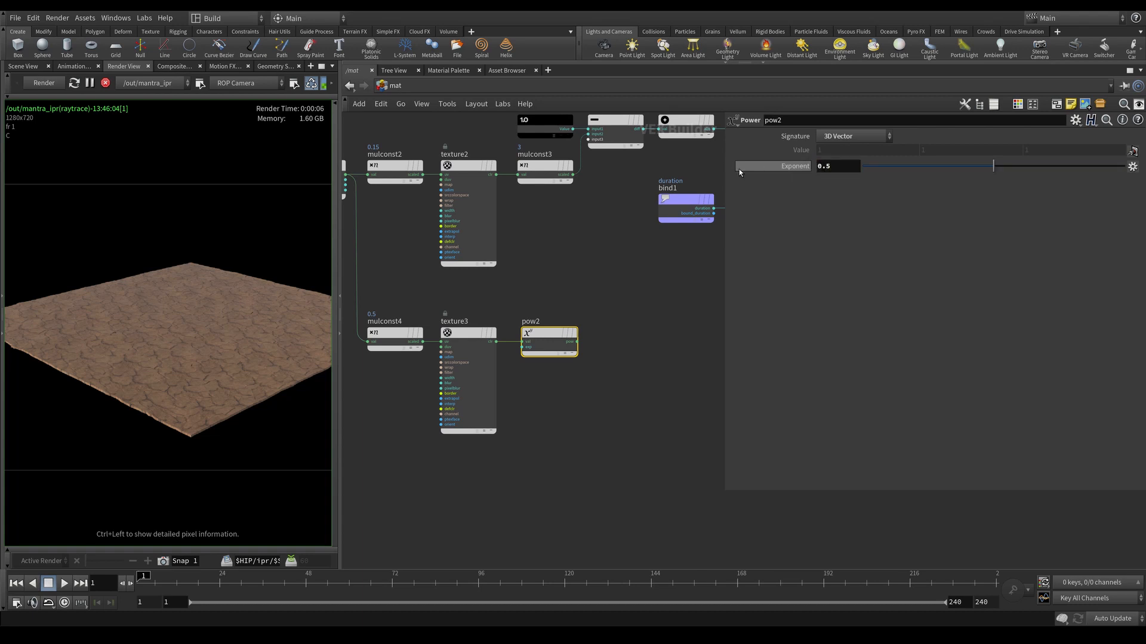
Add a Multiply node fed by pow2's output and place it beside pow2.
key(Tab)
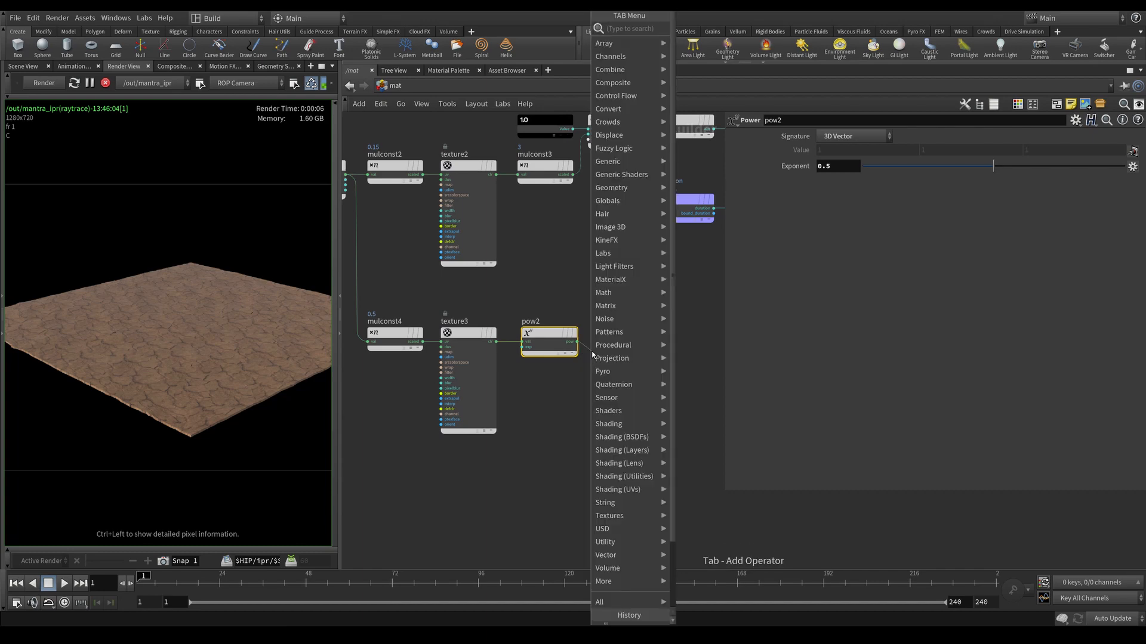
text(multi)
key(Return)
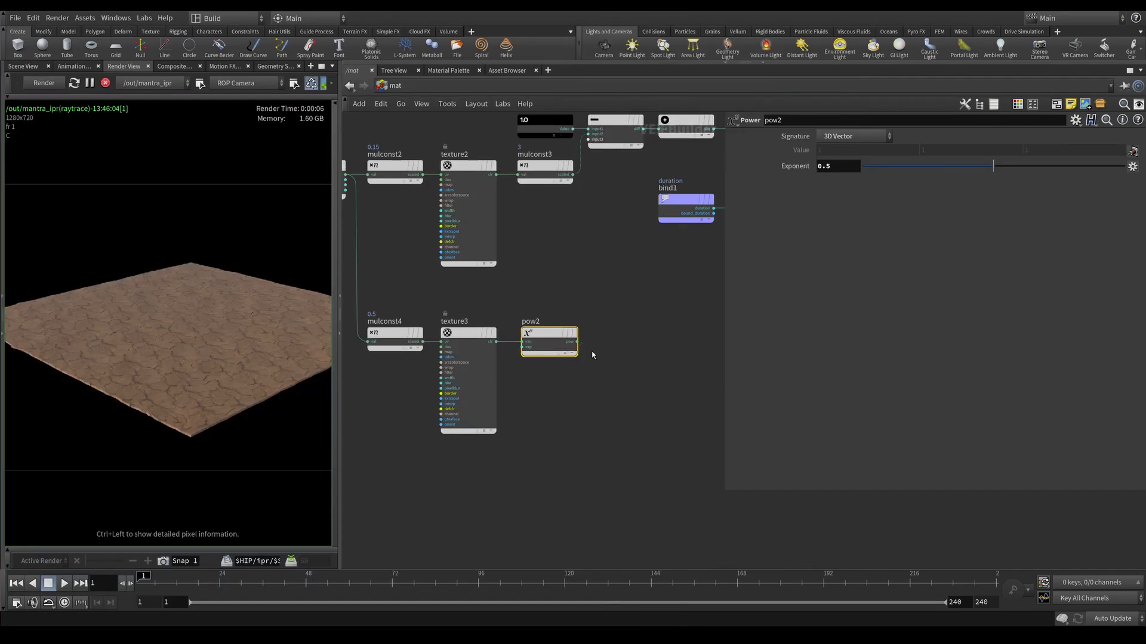
drag(648, 353, 637, 364)
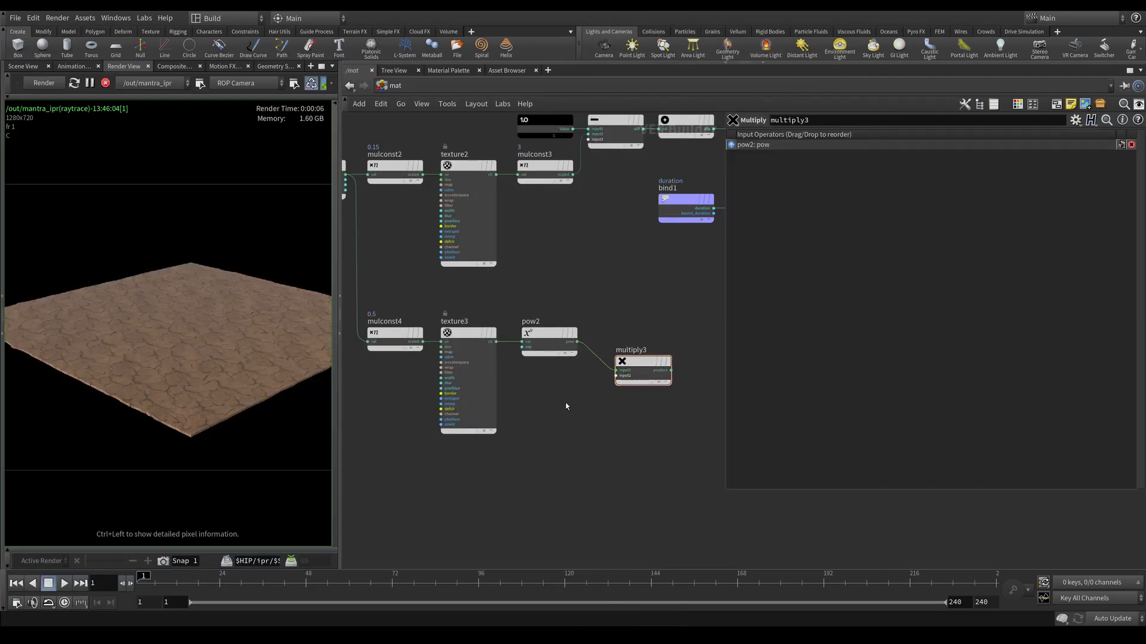
Add a Constant node below pow2, set its type to Color, and connect it to multiply3's second input.
key(Tab)
text(const)
key(Return)
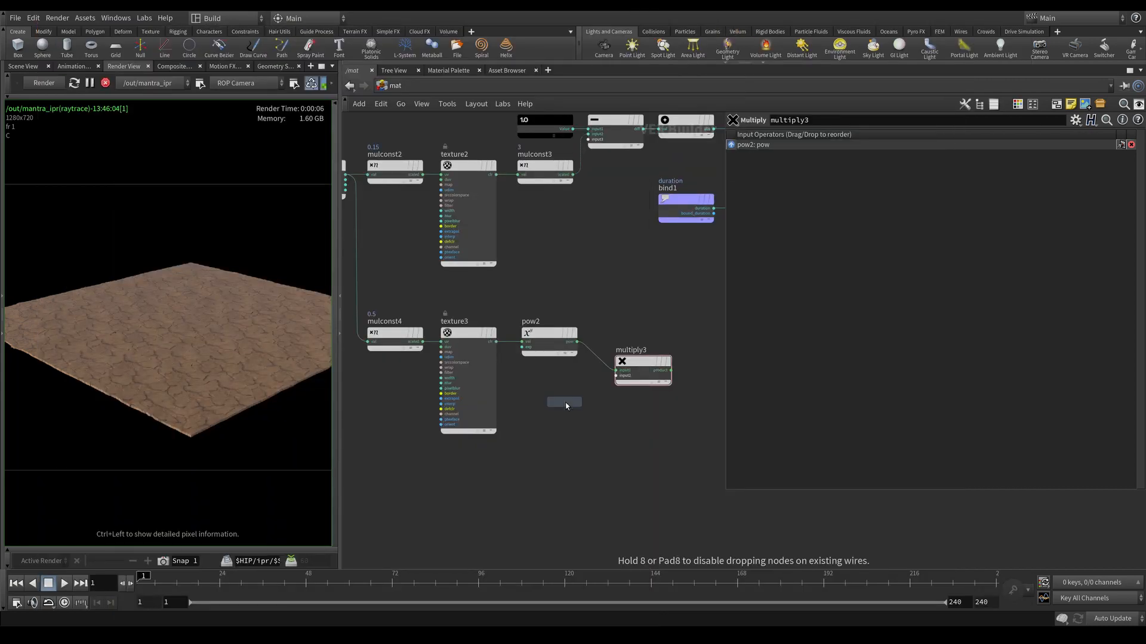
click(565, 404)
click(864, 136)
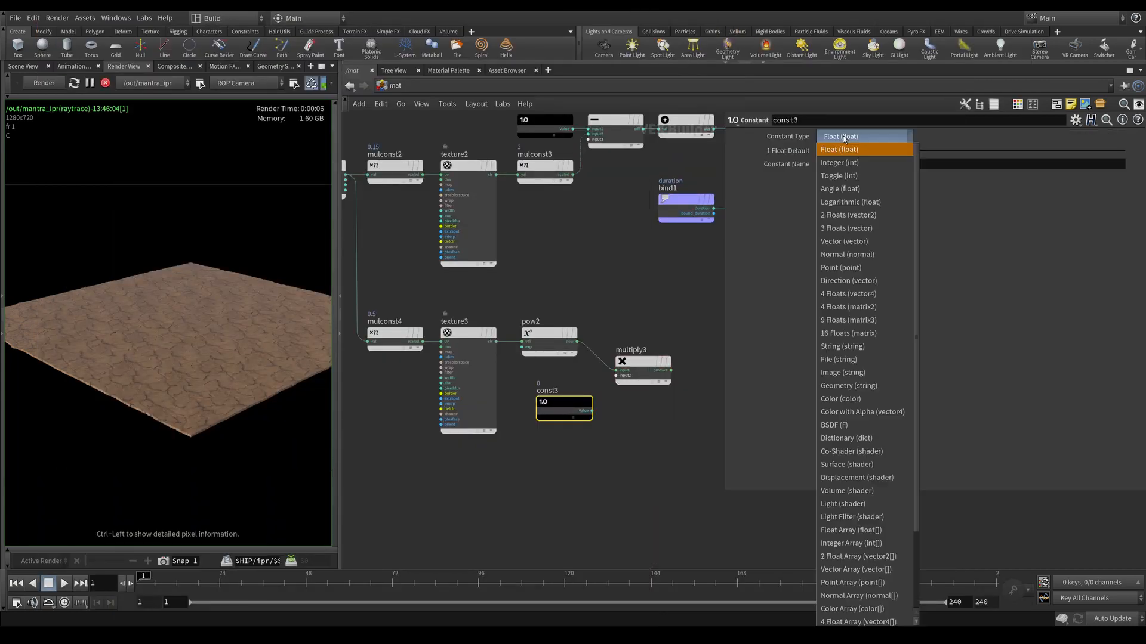
click(847, 399)
drag(593, 411, 617, 376)
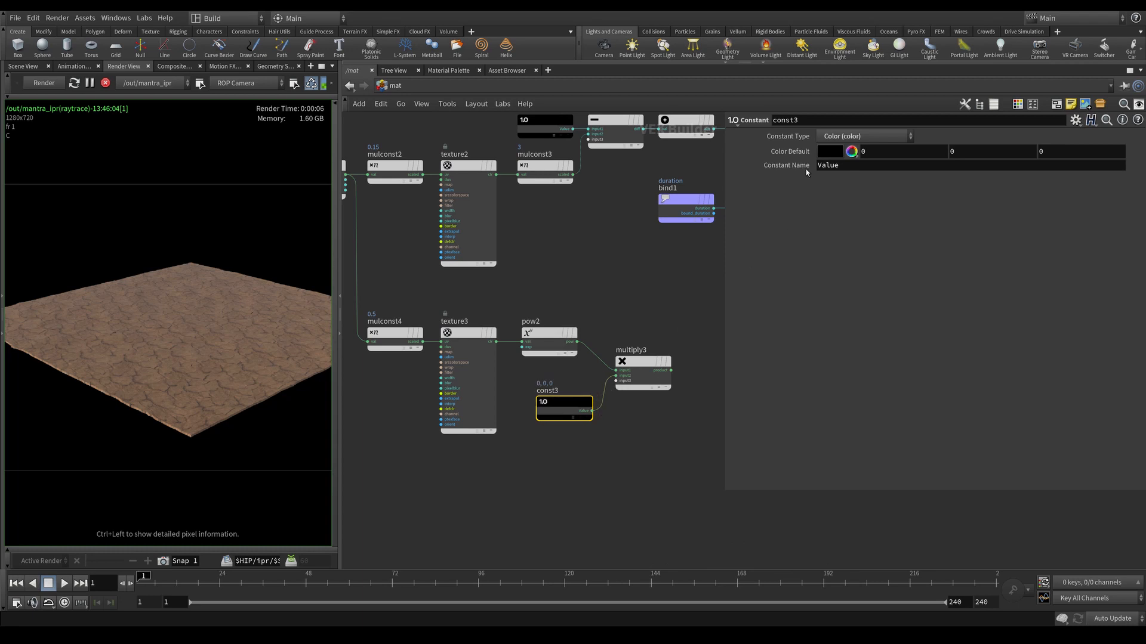
Set const3's default colour to a sandy yellow of 1, 0.8073, 0.385.
click(825, 152)
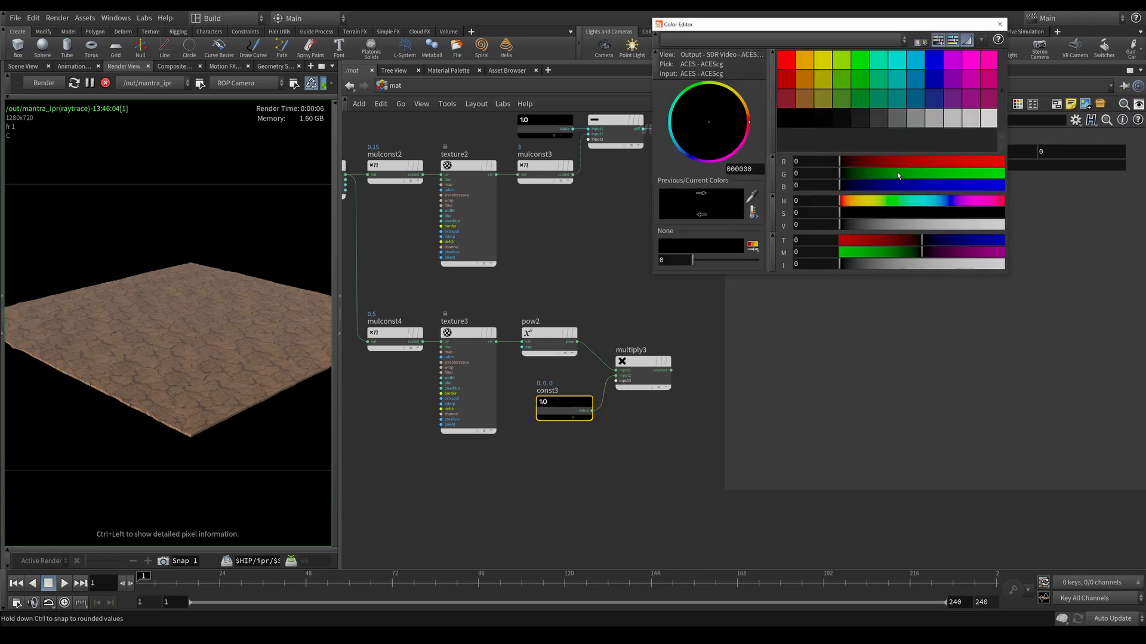
click(814, 59)
drag(914, 213, 942, 210)
drag(868, 201, 860, 201)
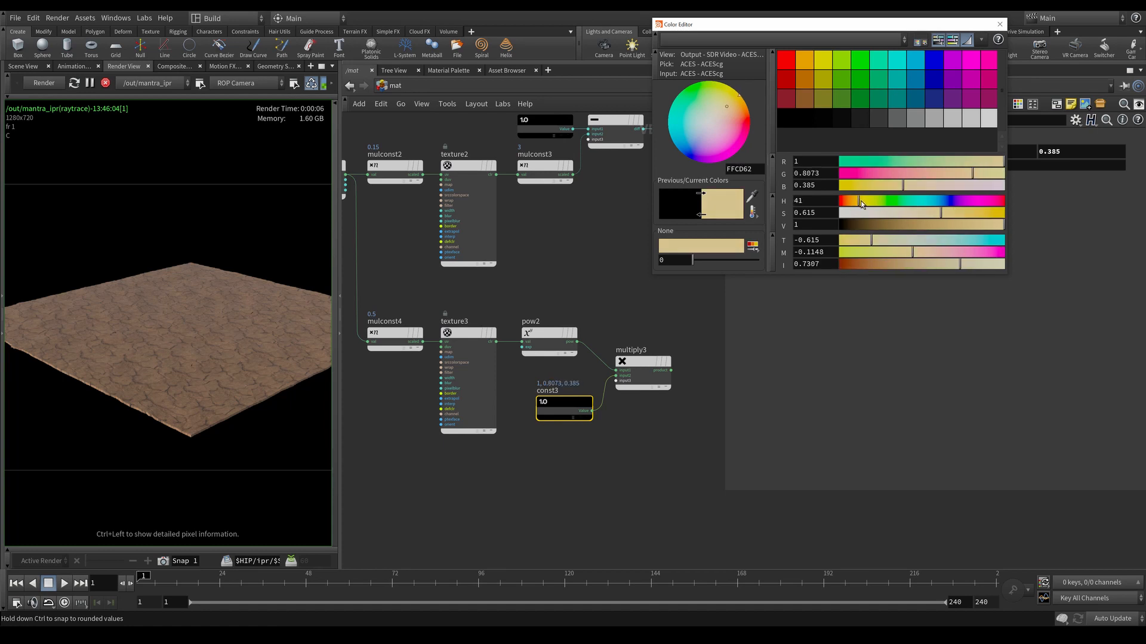
click(999, 24)
Align const3 directly beneath pow2 and multiply3 level with pow2.
mouse_move(575, 403)
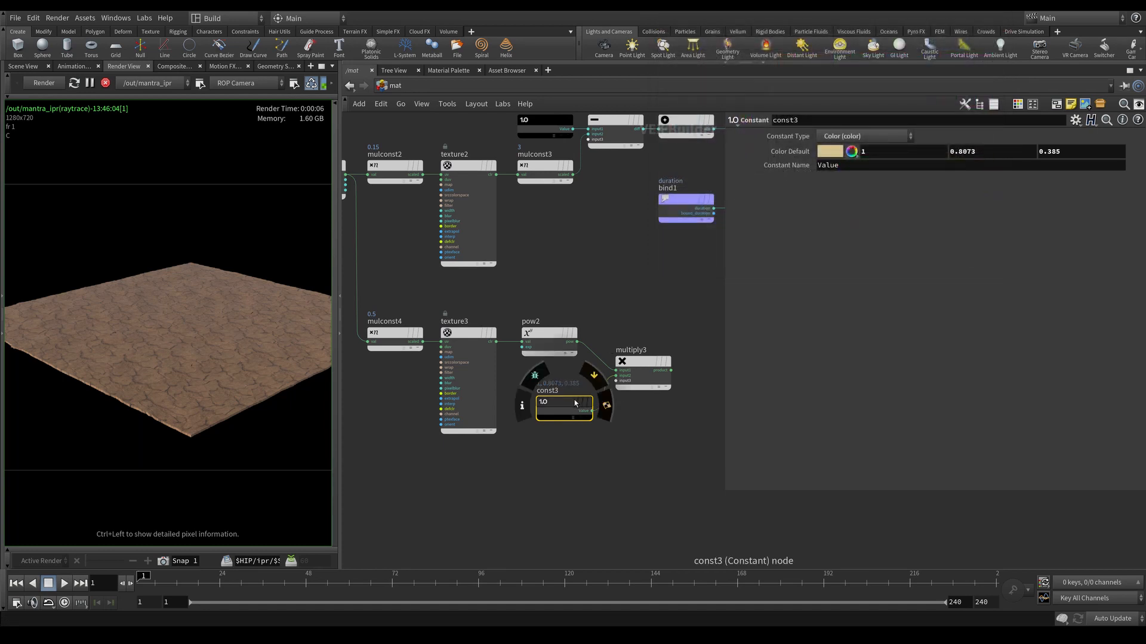
drag(576, 403, 561, 395)
drag(644, 366, 632, 338)
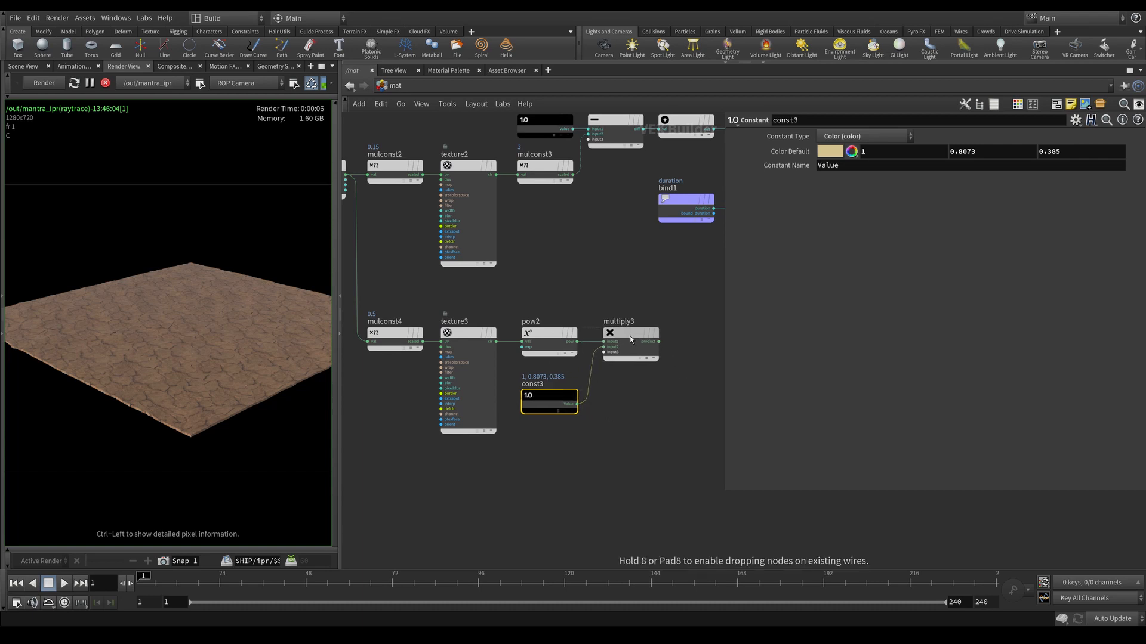
Add a Subtract node fed by multiply3's product output and place it below clamp1.
middle_drag(635, 293, 462, 309)
scroll(531, 309, down, 3)
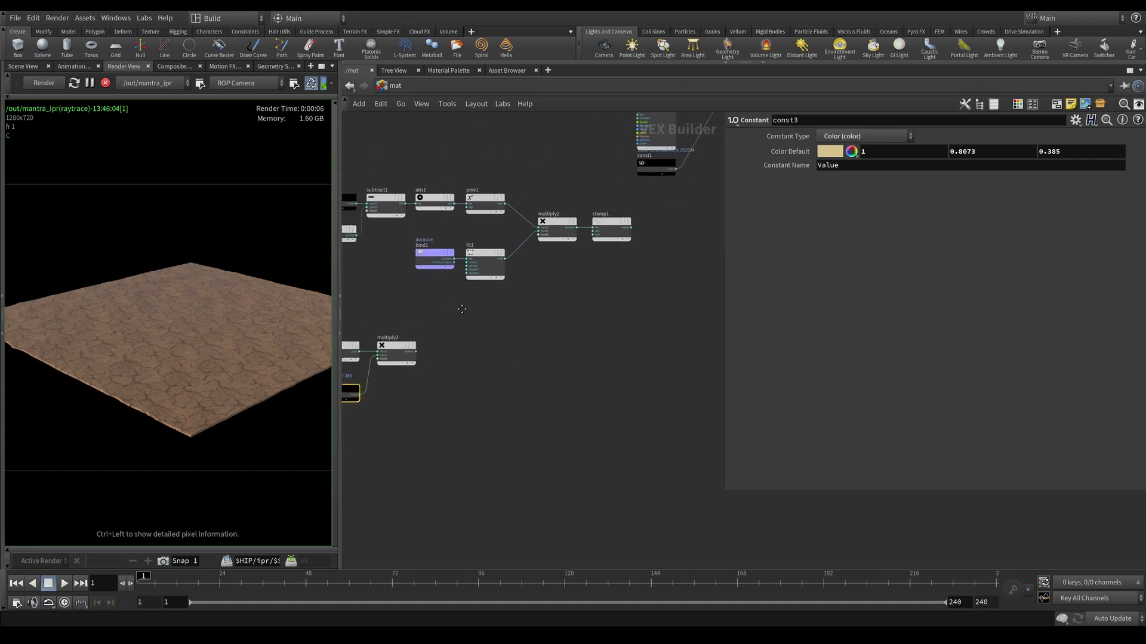
key(Tab)
text(subt)
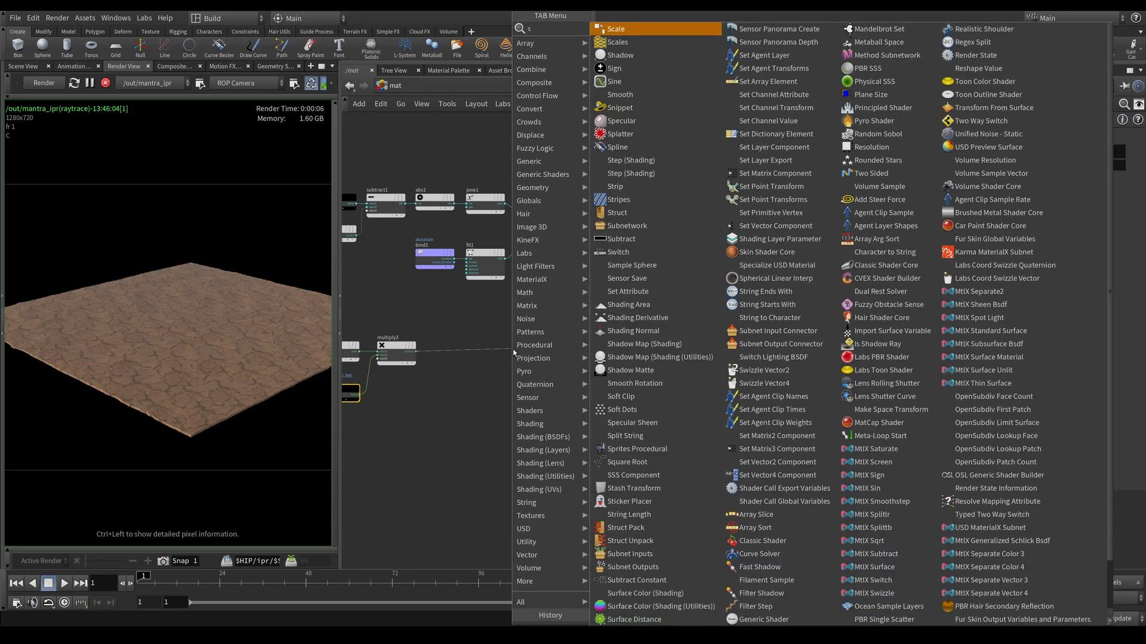
key(Return)
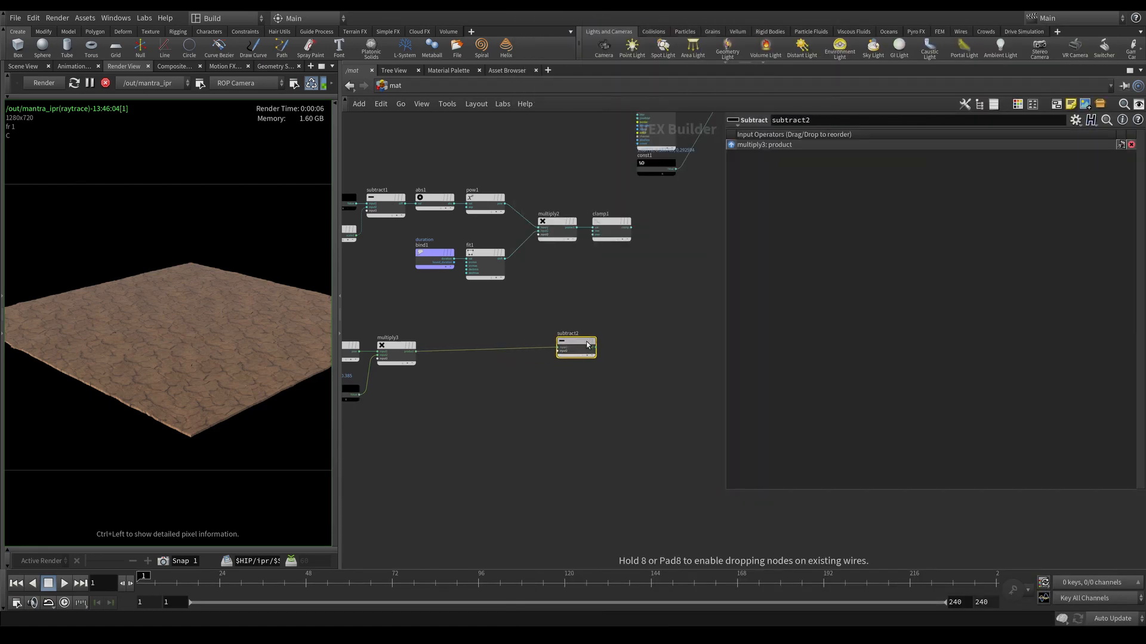
click(661, 344)
scroll(624, 299, up, 4)
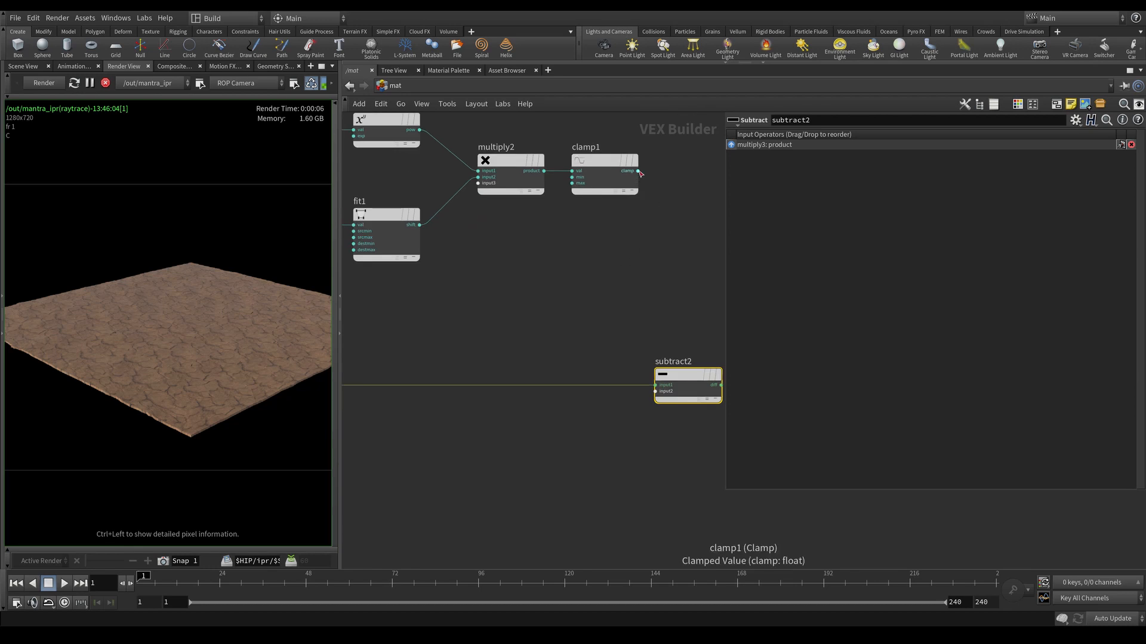
Connect clamp1's clamp output to subtract2's second input.
drag(638, 170, 549, 362)
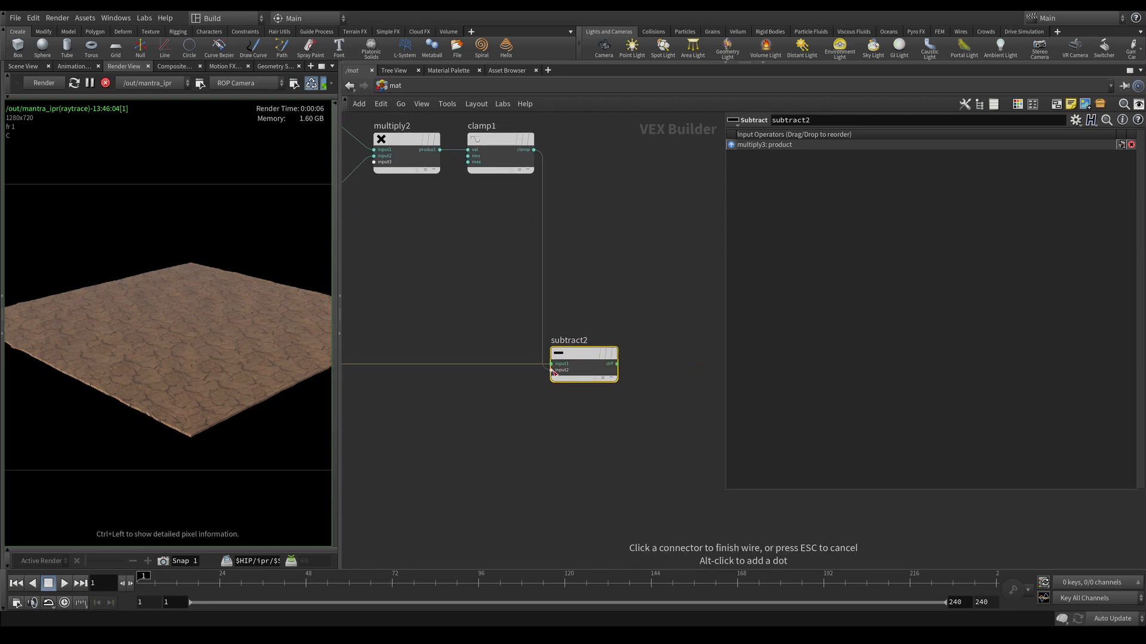
click(553, 371)
middle_drag(613, 262, 440, 273)
scroll(439, 272, down, 3)
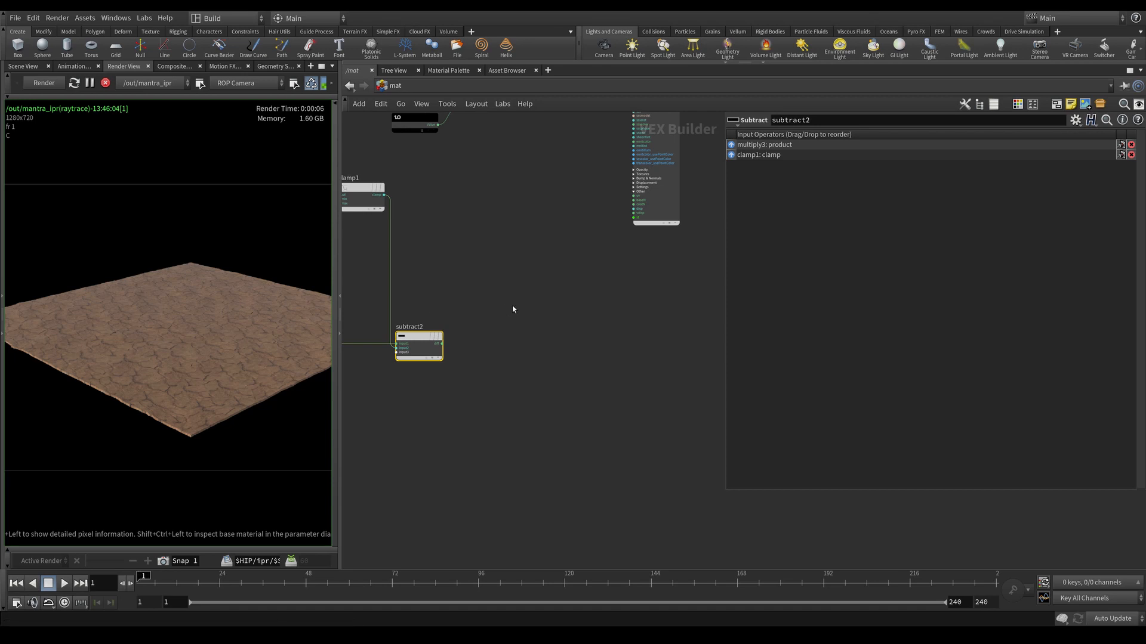
Add a Mix node fed by multiply1's product output and place it between clamp1 and the GROUND shader.
scroll(542, 383, down, 2)
middle_drag(512, 311, 497, 338)
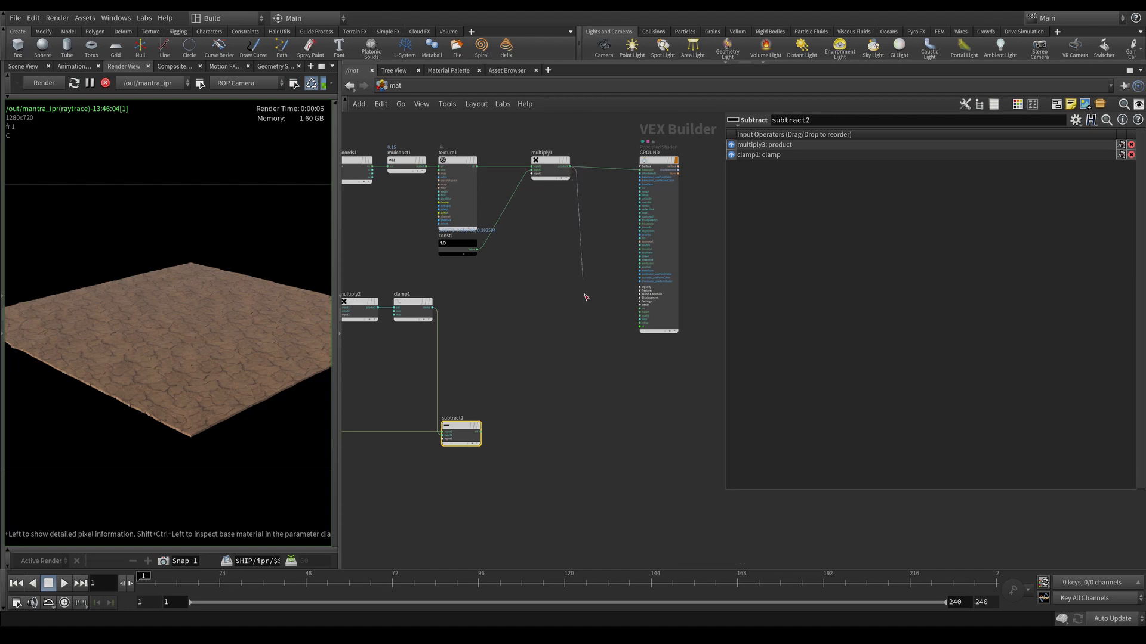
key(Tab)
text(mix)
key(Return)
click(582, 327)
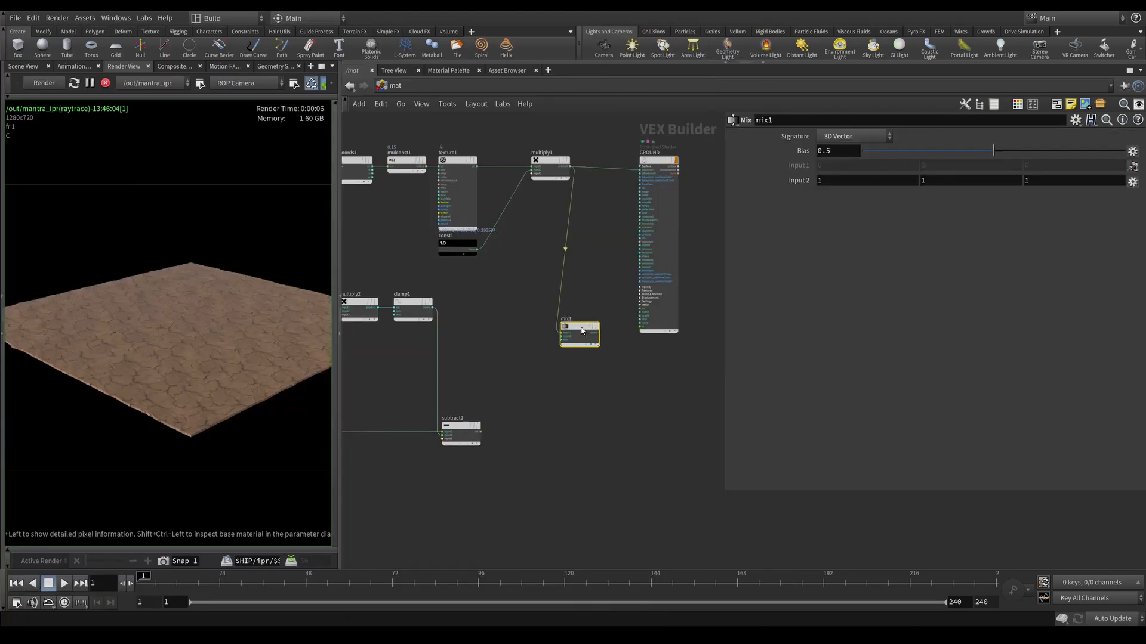
Connect subtract2's diff output to mix1's second input and shift mix1 slightly away from the incoming wires.
scroll(581, 327, up, 5)
click(412, 500)
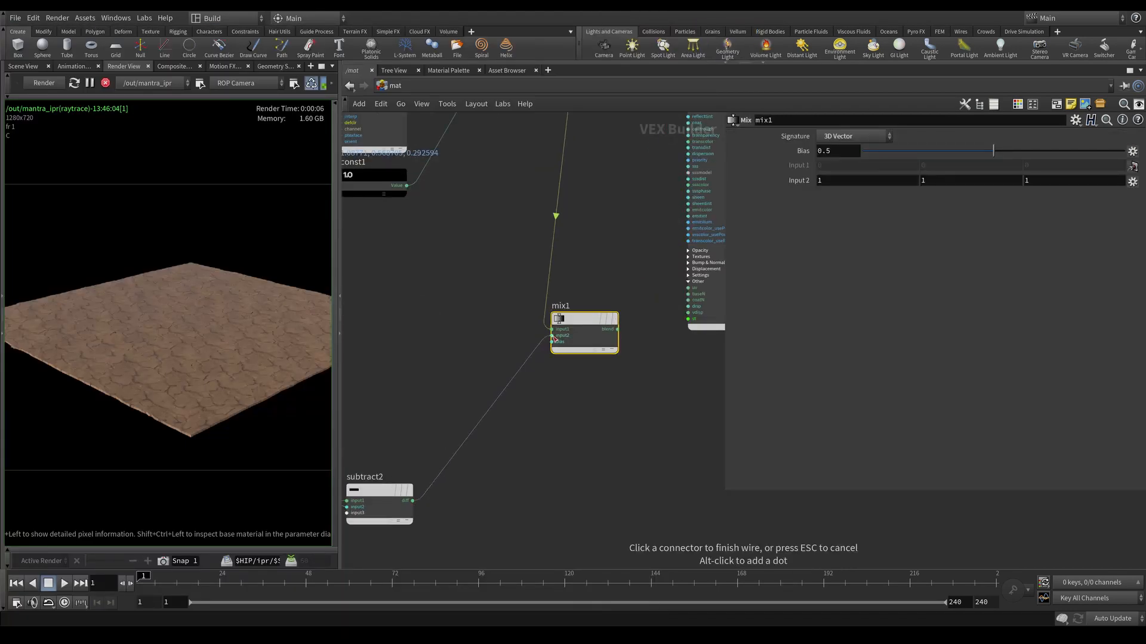
click(552, 336)
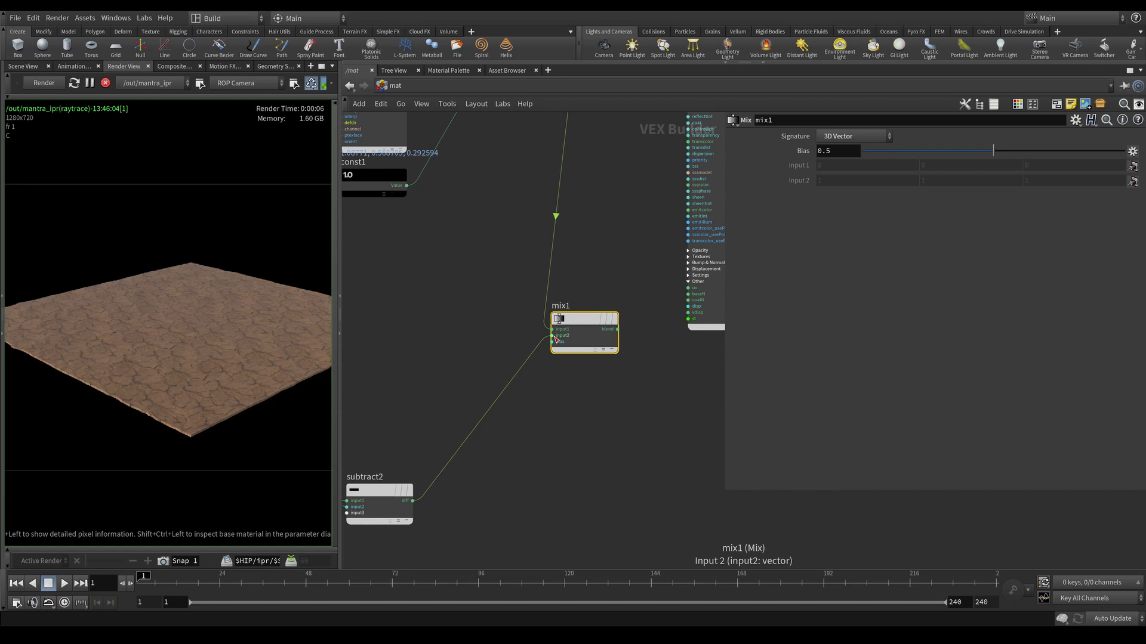
drag(573, 322, 595, 320)
Move the GROUND shader farther from multiply1 to leave more room around mix1.
scroll(548, 343, down, 4)
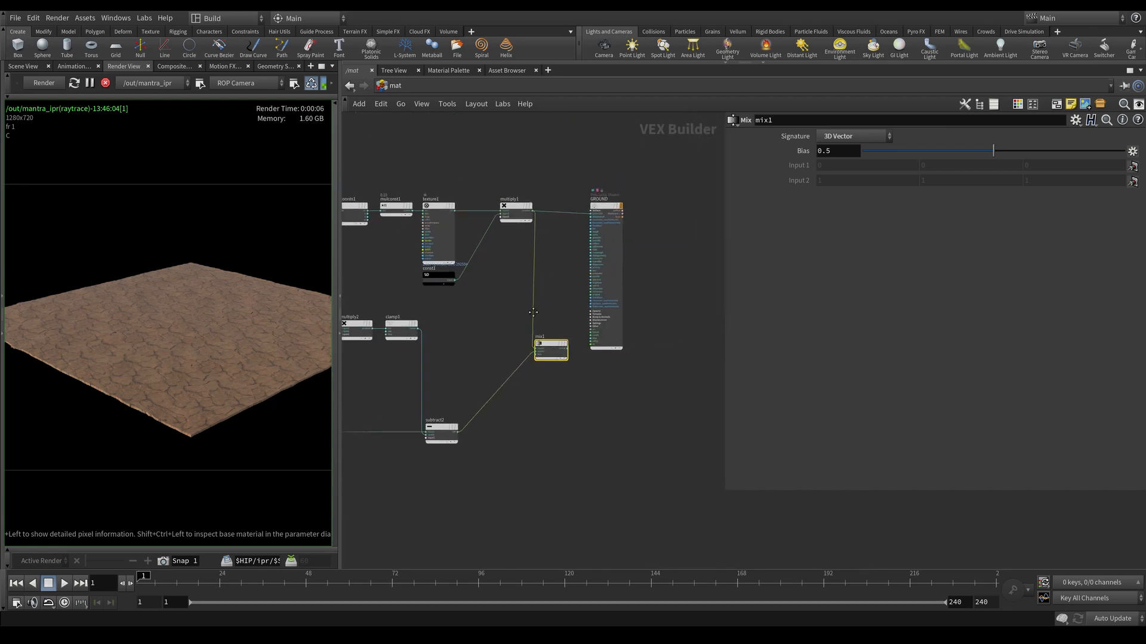
drag(518, 244, 610, 245)
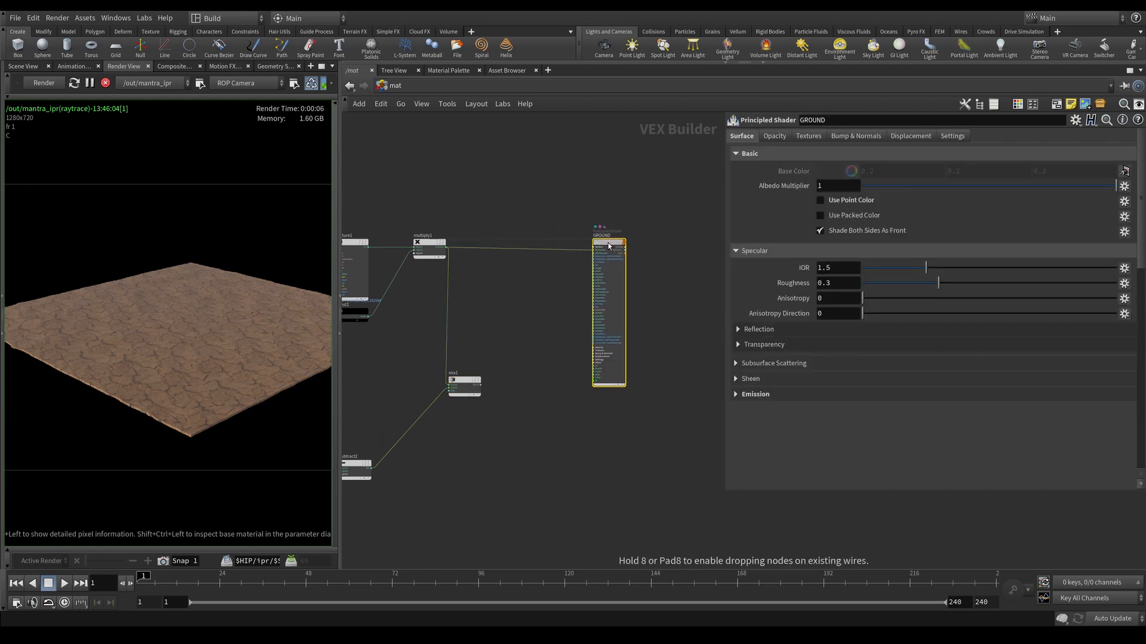
middle_drag(552, 306, 610, 285)
mouse_move(420, 441)
mouse_down()
mouse_move(434, 433)
mouse_move(446, 377)
mouse_move(432, 428)
mouse_up()
scroll(550, 391, down, 4)
middle_drag(379, 398, 549, 390)
scroll(575, 380, up, 3)
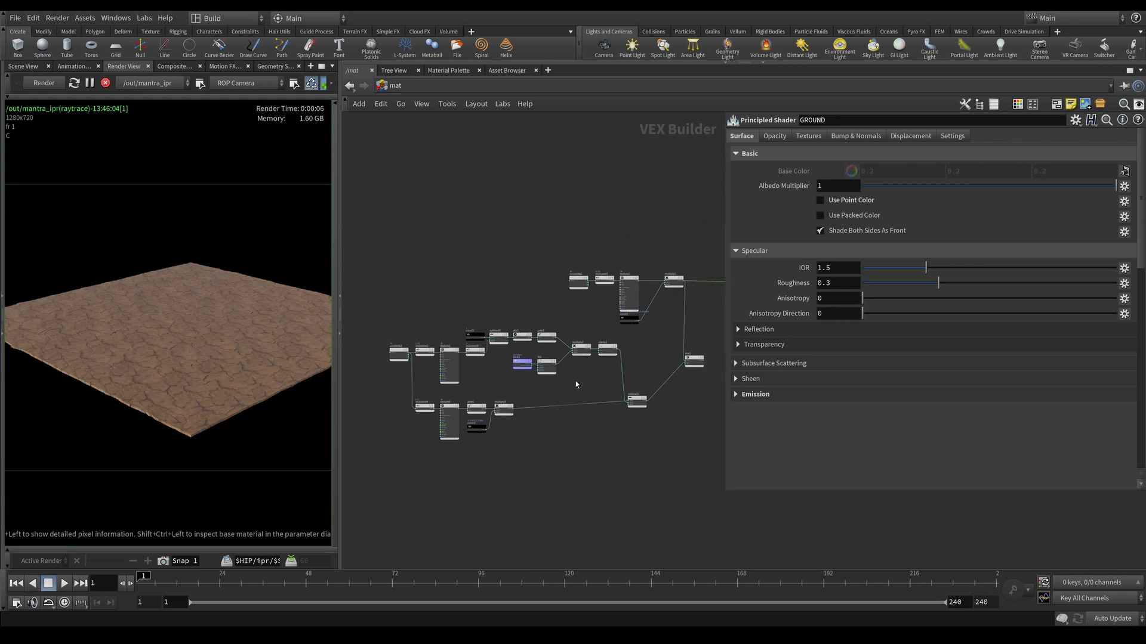
Switch the network's wires to the curved style.
key(shift+s)
scroll(619, 373, up, 4)
scroll(582, 363, down, 1)
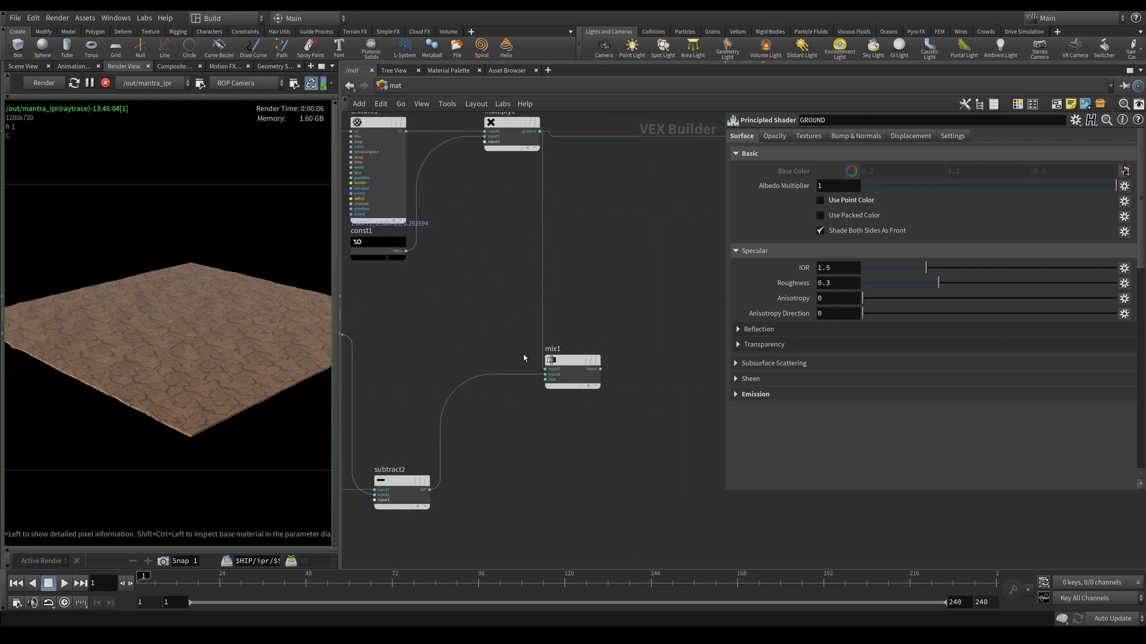
Paste a copy of the duration Bind node beside mix1 and connect its duration output to mix1's bias.
scroll(571, 363, down, 6)
scroll(541, 371, up, 6)
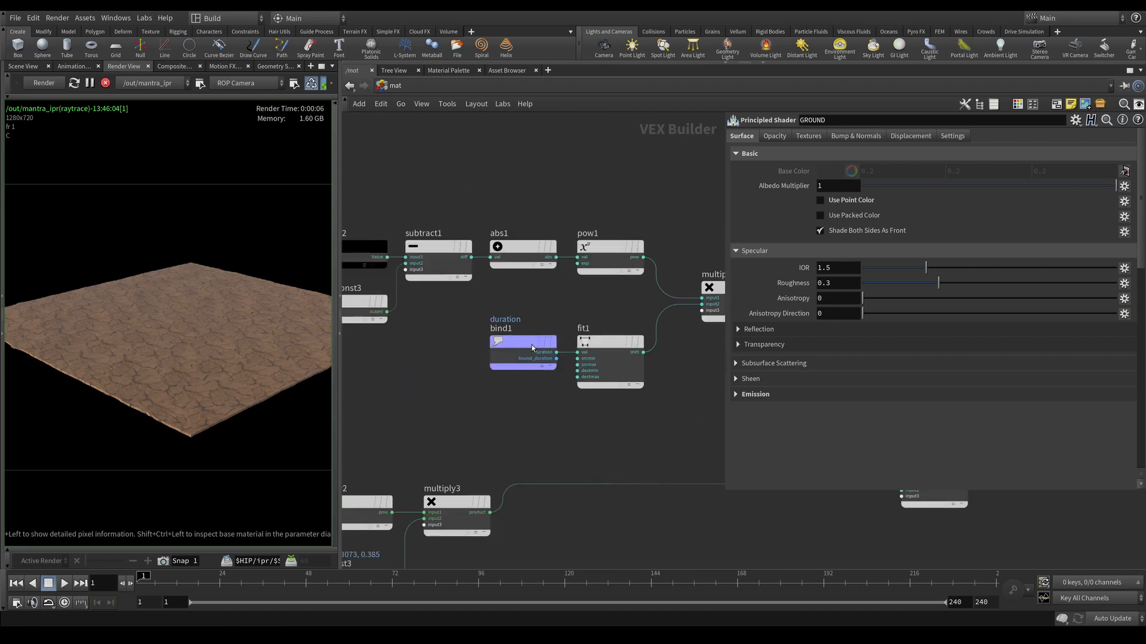
click(511, 350)
scroll(518, 428, down, 4)
middle_drag(604, 412, 348, 404)
scroll(483, 393, up, 5)
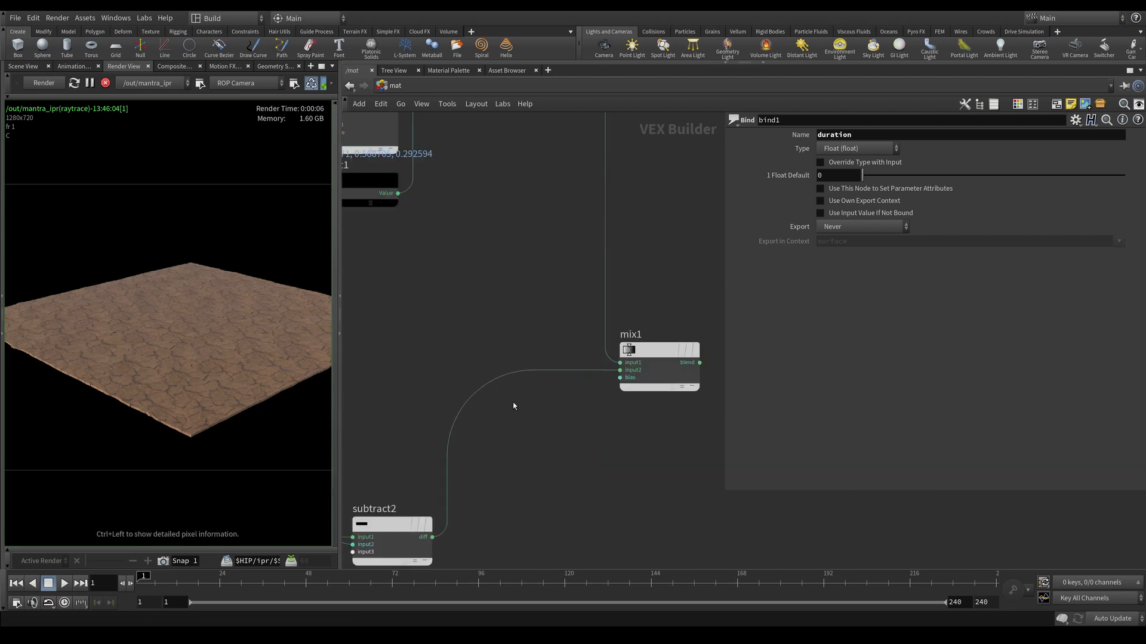
key(ctrl+v)
drag(528, 420, 543, 423)
click(579, 423)
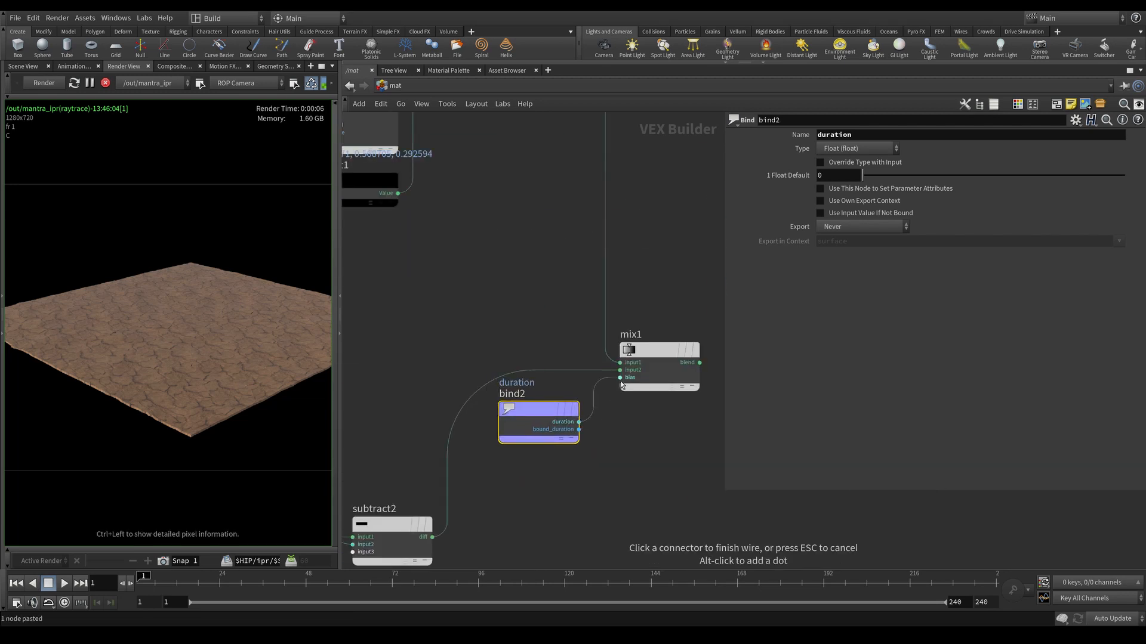
click(620, 379)
Connect mix1's blend output to the GROUND shader's basecolor input.
scroll(621, 385, down, 3)
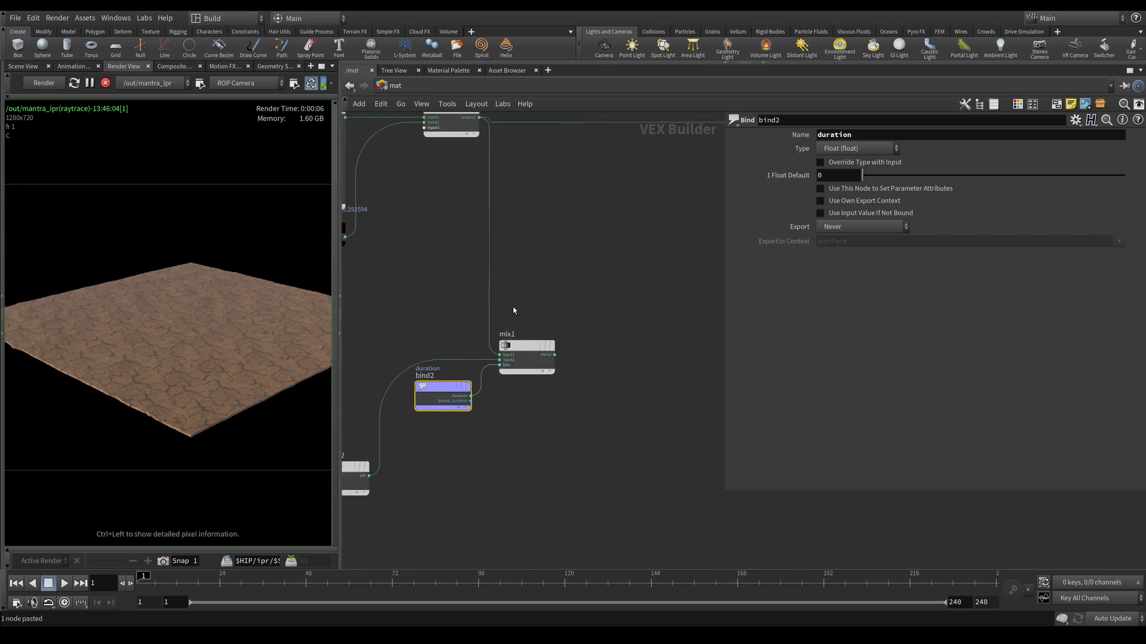
middle_drag(621, 385, 410, 471)
click(447, 395)
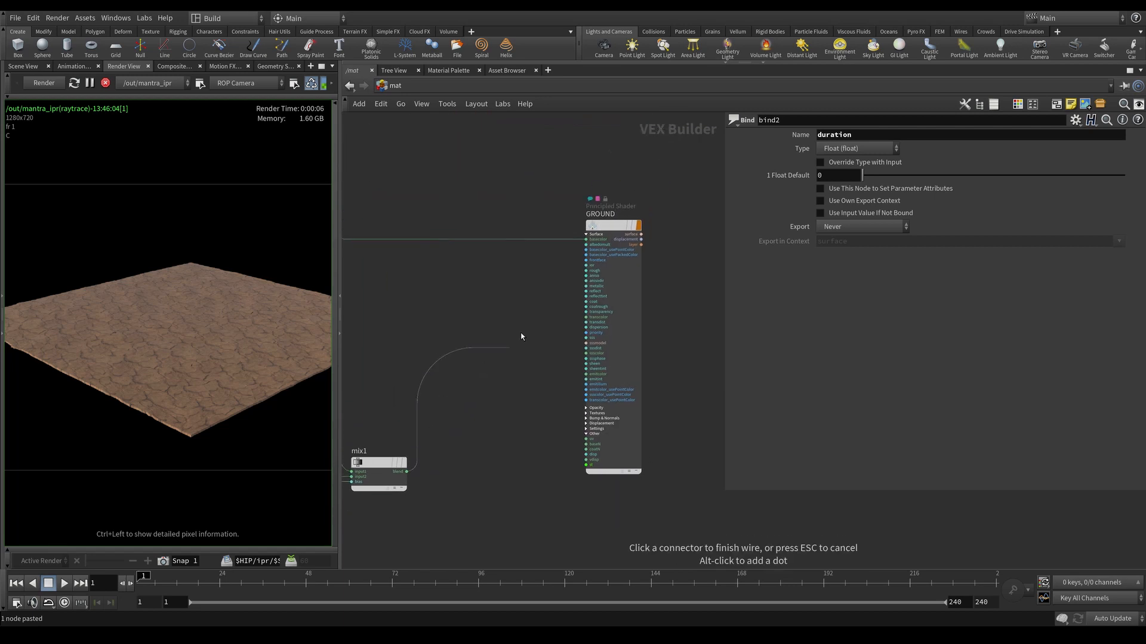
click(585, 232)
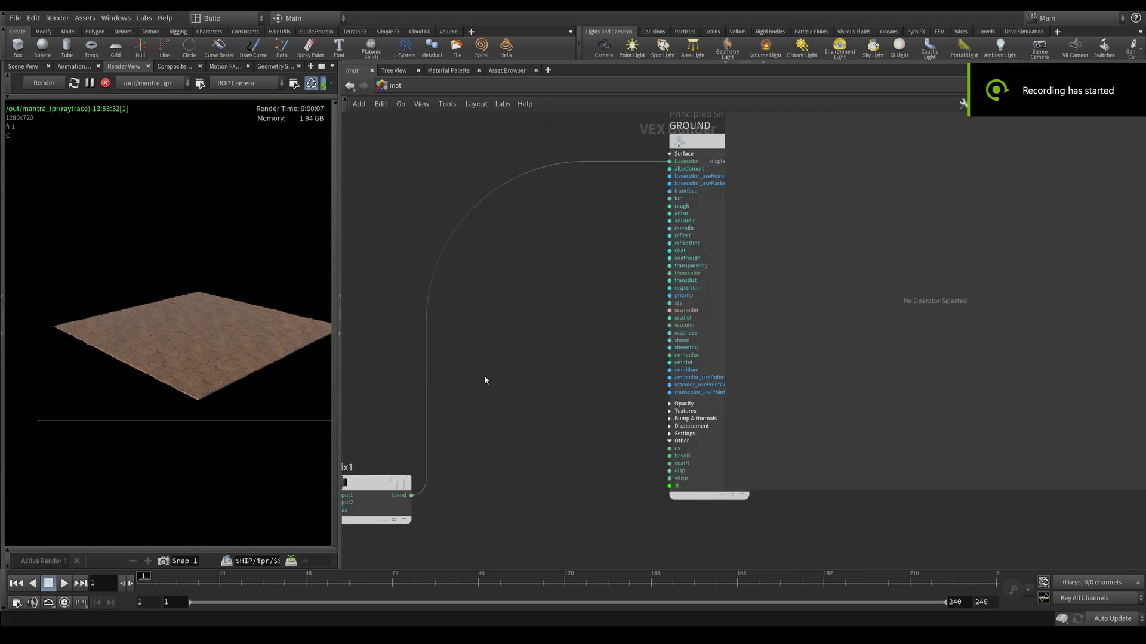
Add a Fit Range node below mix1, fed by bind2's duration output.
scroll(468, 401, down, 1)
middle_drag(468, 401, 527, 335)
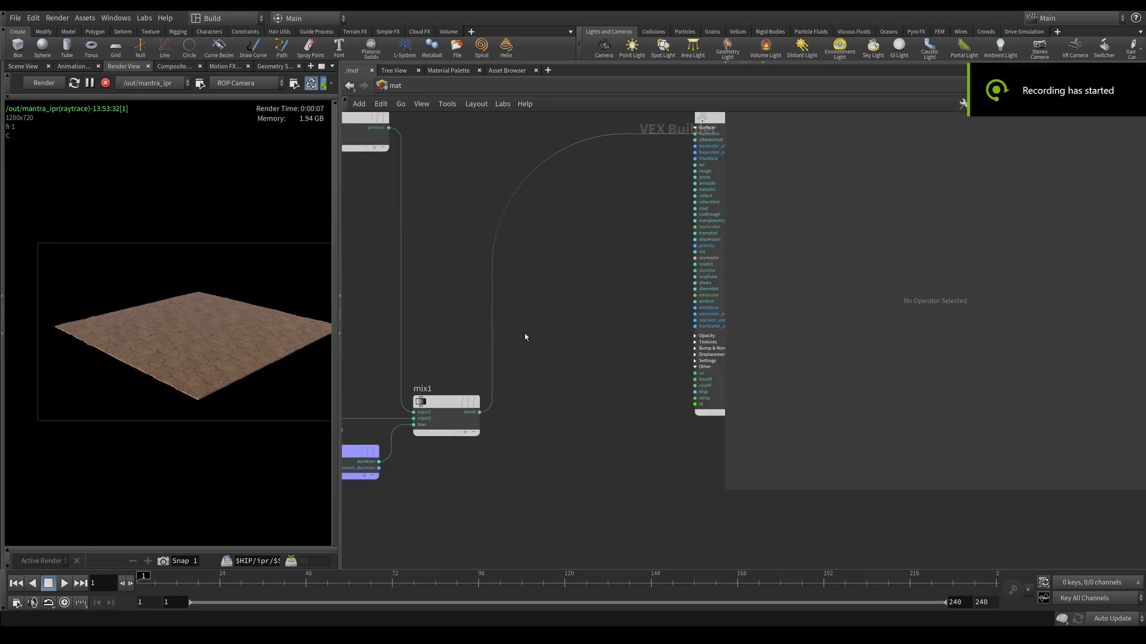
middle_drag(496, 439, 569, 407)
scroll(509, 433, up, 2)
scroll(491, 442, down, 1)
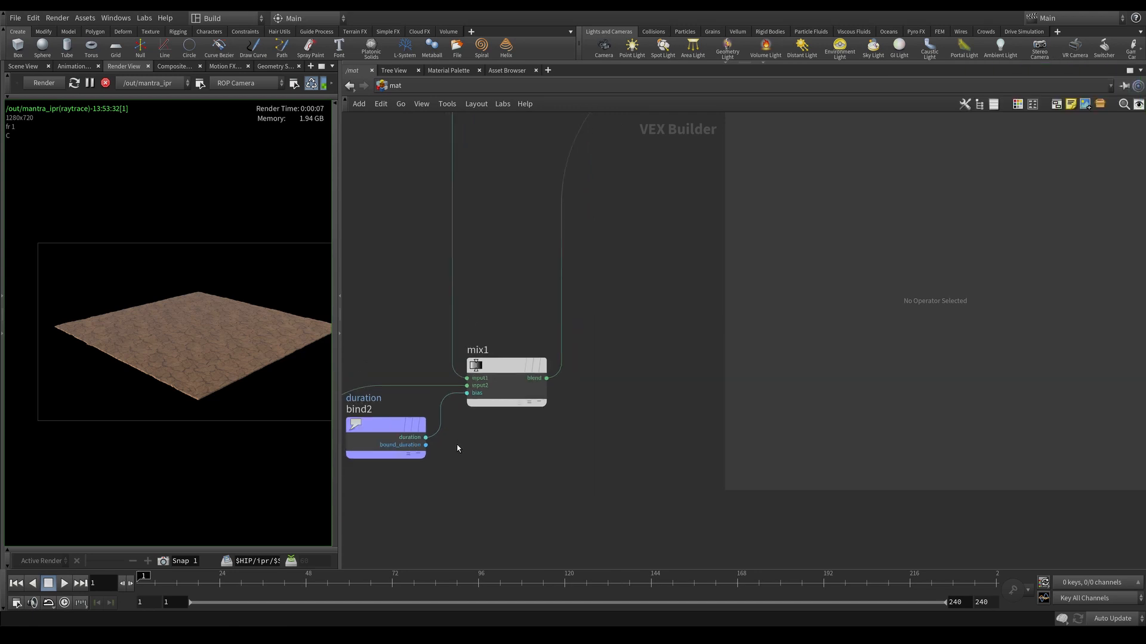
click(426, 437)
key(Tab)
text(fit)
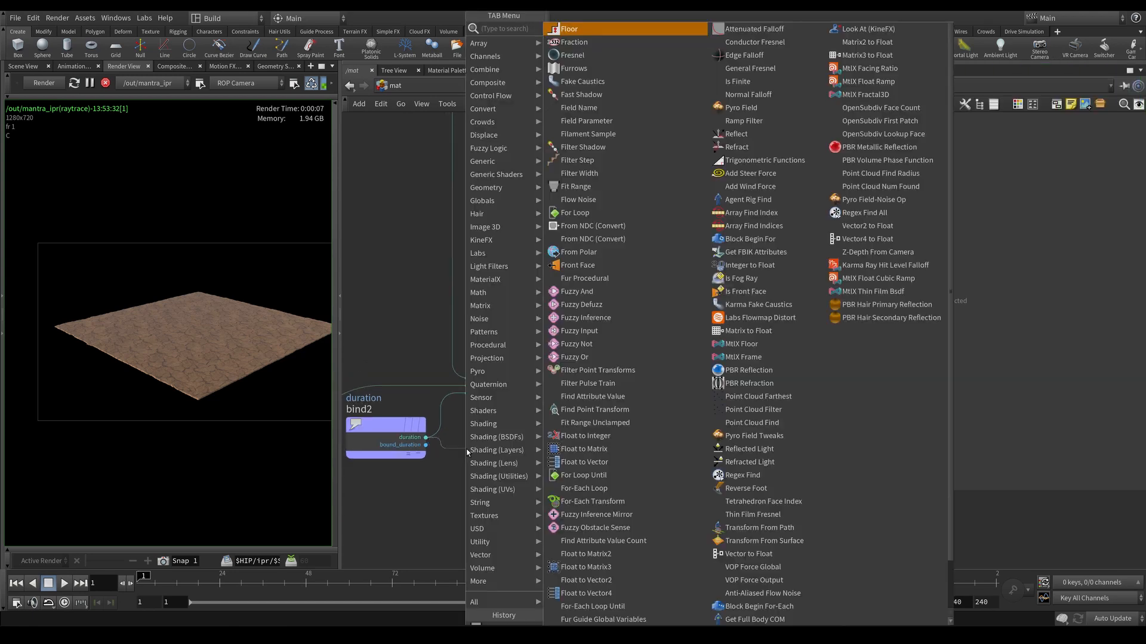
key(Return)
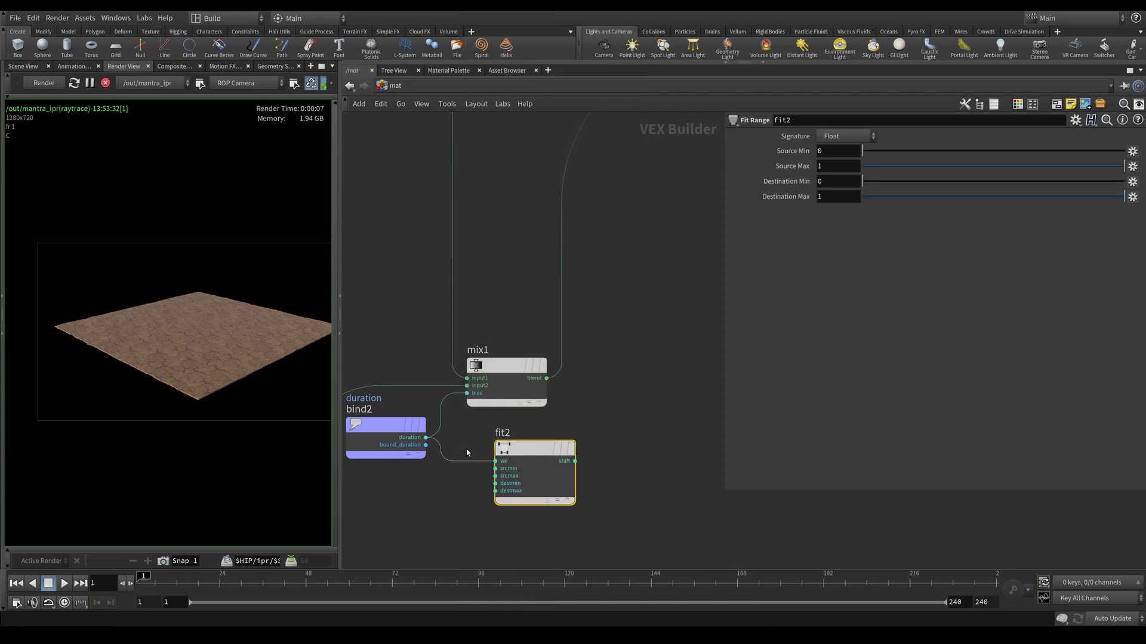
Set fit2's source maximum to 0.5, destination minimum to 0.1 and destination maximum to 0.9.
double_click(851, 166)
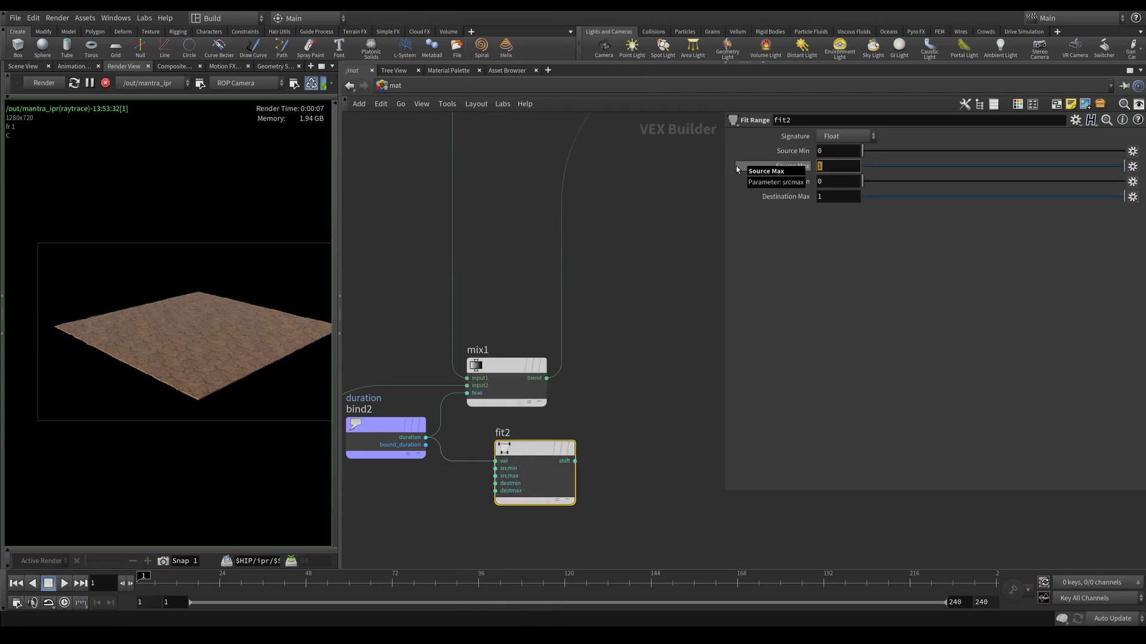
text(0.5)
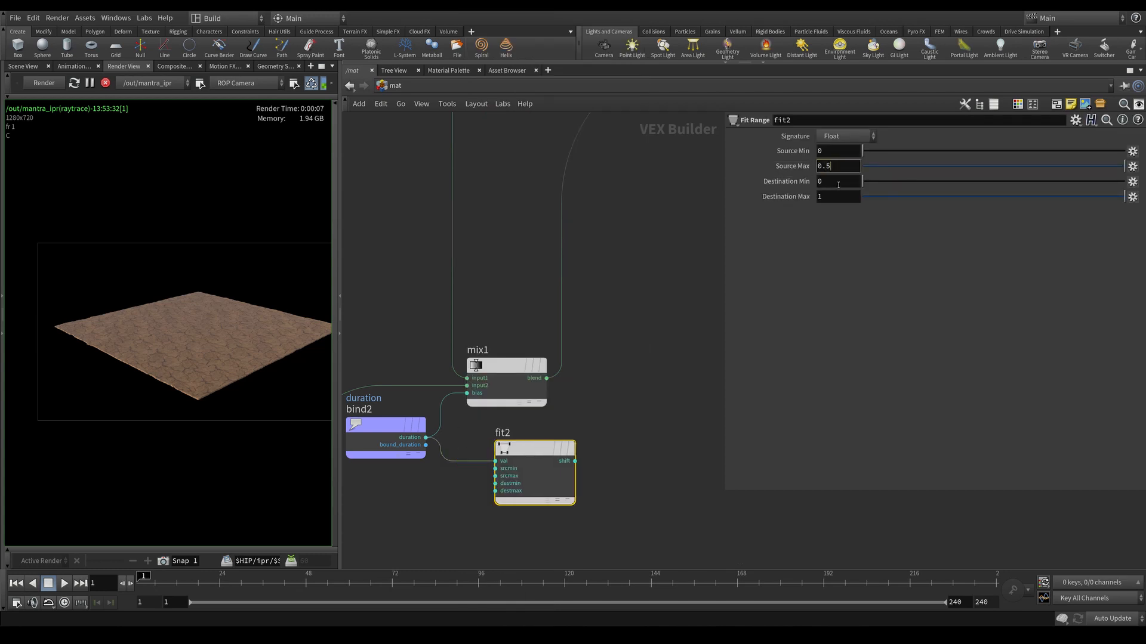
key(Tab)
text(0.1)
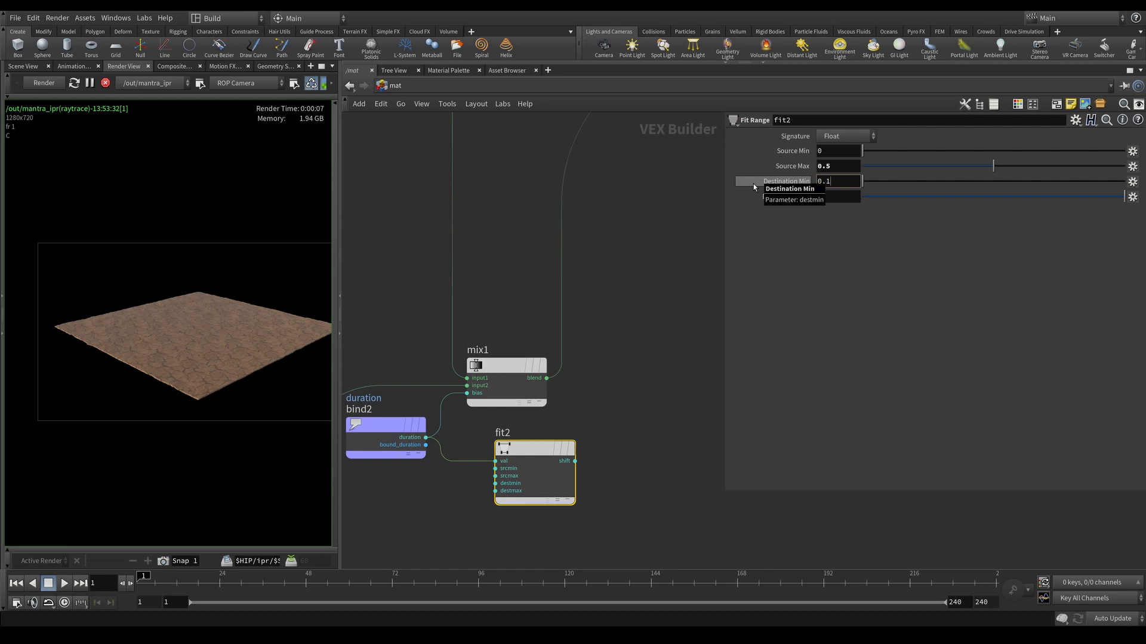
key(Tab)
text(0.9)
key(Return)
Connect fit2's shift output to the GROUND shader's rough input.
middle_drag(636, 319, 536, 356)
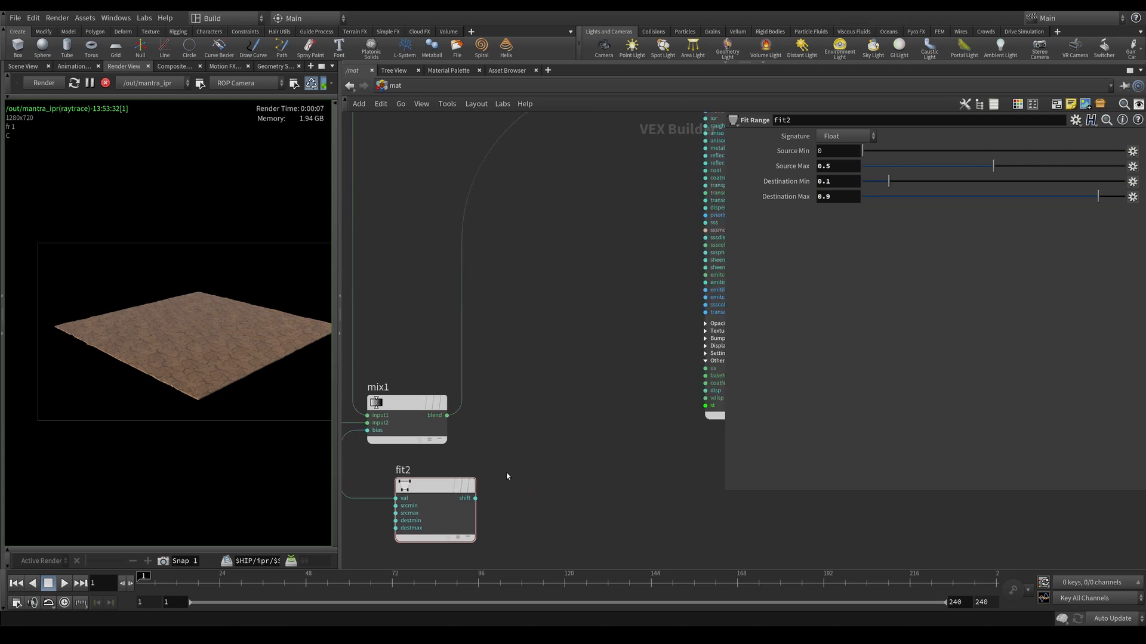
click(476, 498)
middle_drag(560, 291, 496, 418)
middle_drag(555, 327, 533, 351)
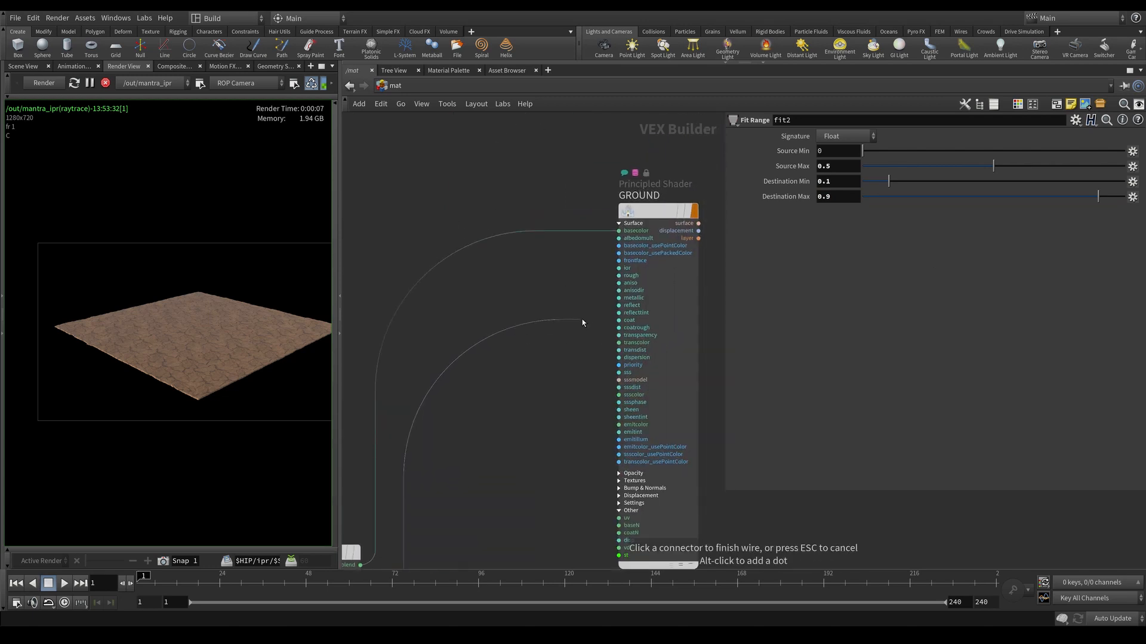
click(619, 275)
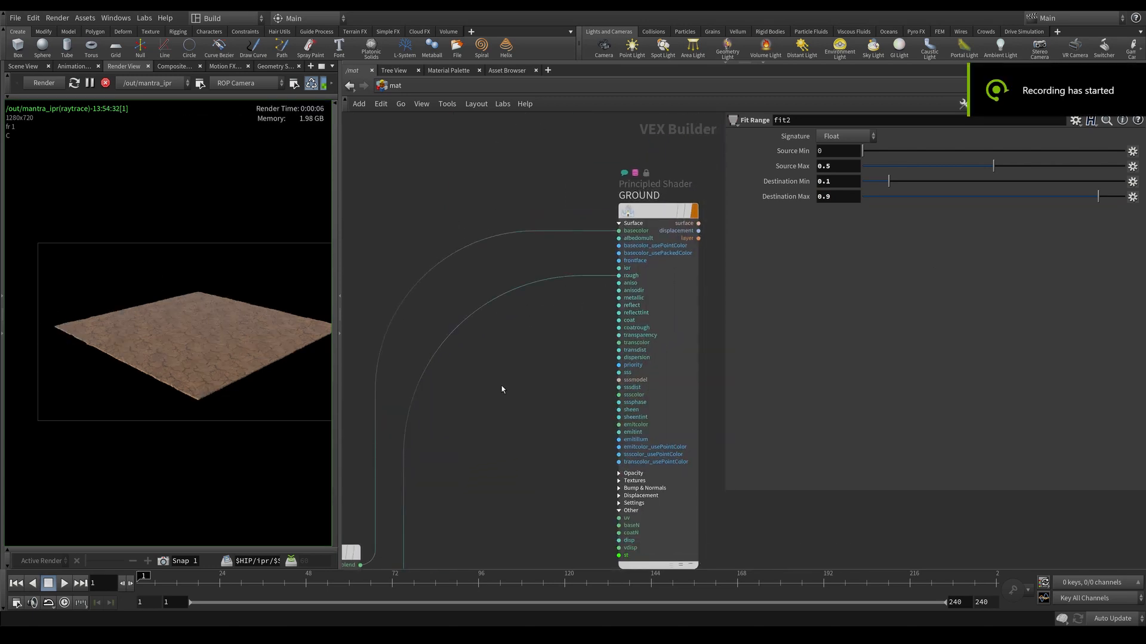
Check the rendered ground material at frames 23, 50 and 64.
click(217, 583)
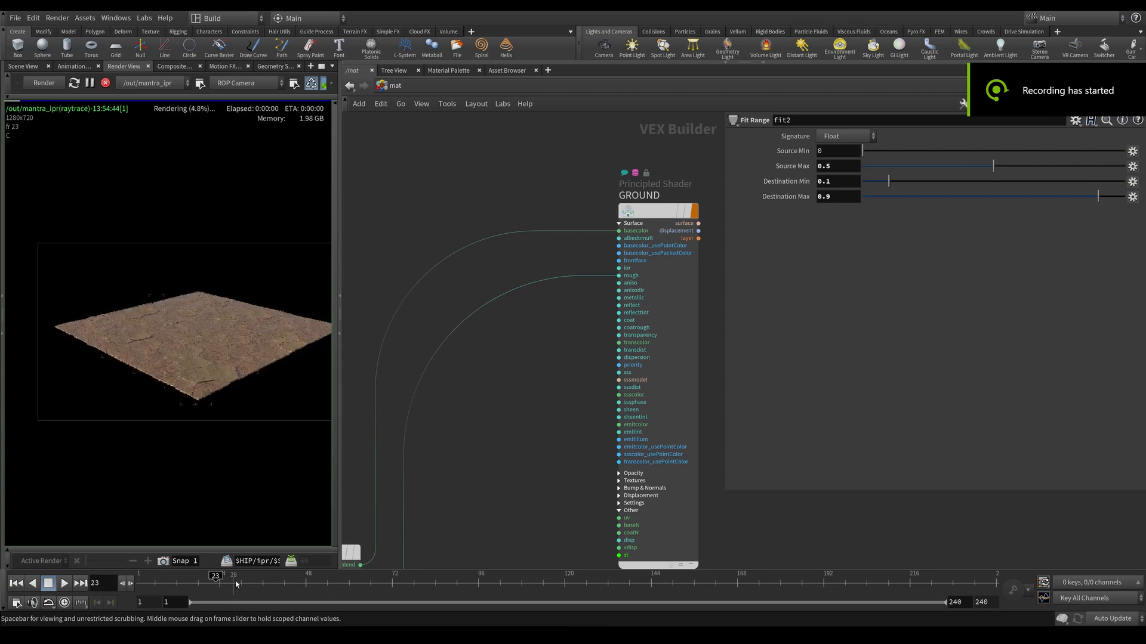
click(313, 583)
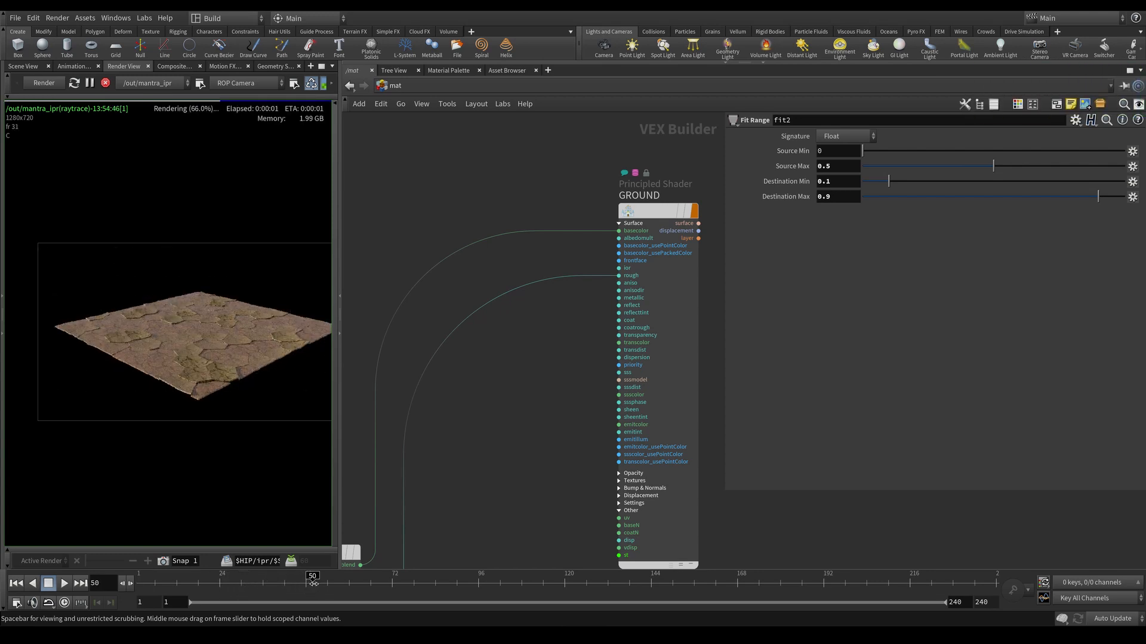
click(363, 584)
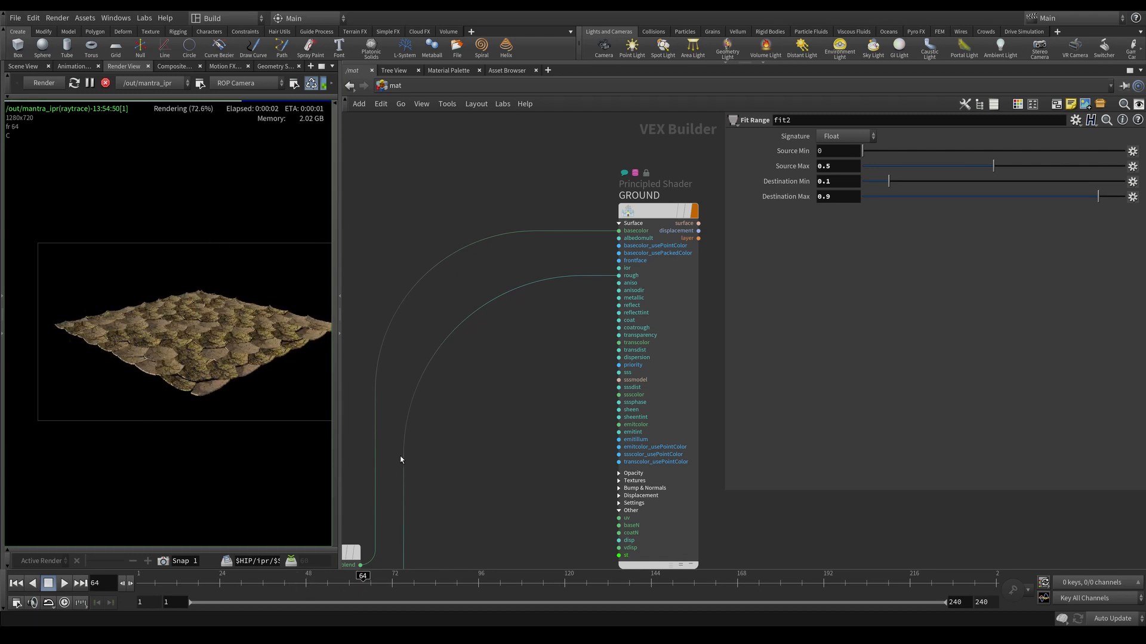
Enable texture displacement on the GROUND shader and load dirt001_height.rat from $HFS/houdini/pic/texture as its displacement texture.
scroll(473, 402, down, 2)
click(572, 269)
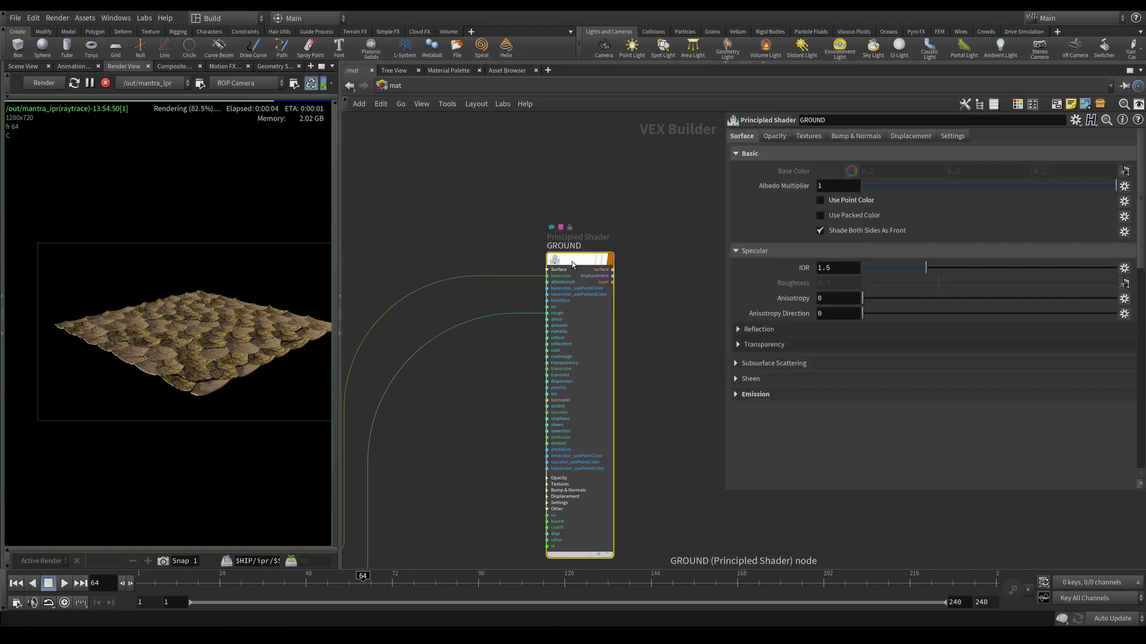
click(907, 136)
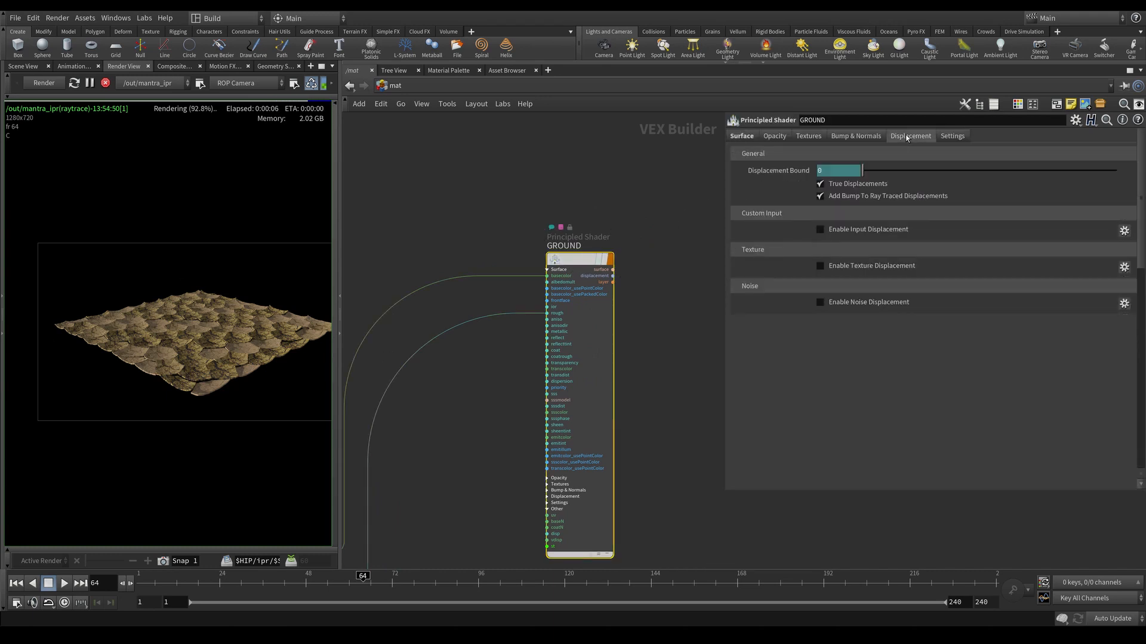
click(819, 266)
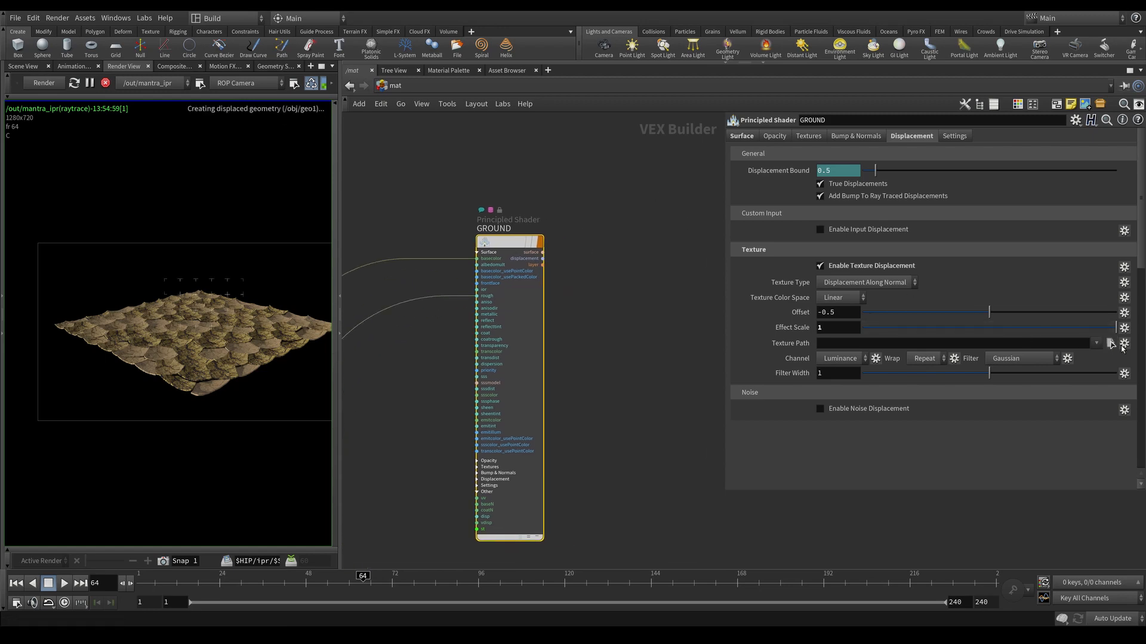
click(1110, 343)
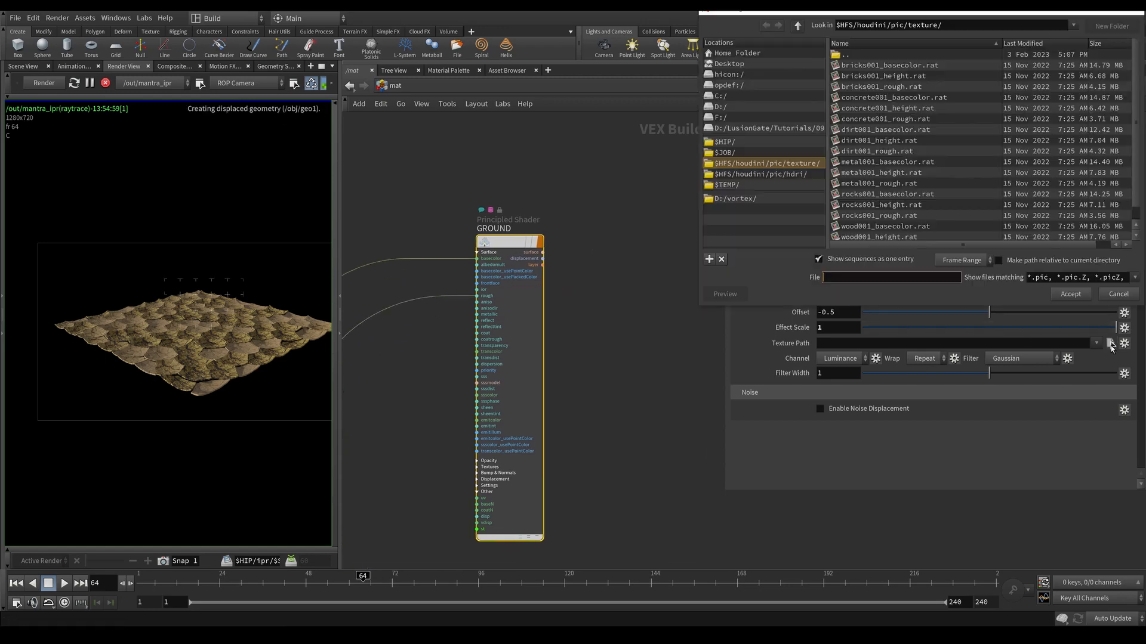
click(895, 141)
click(1071, 293)
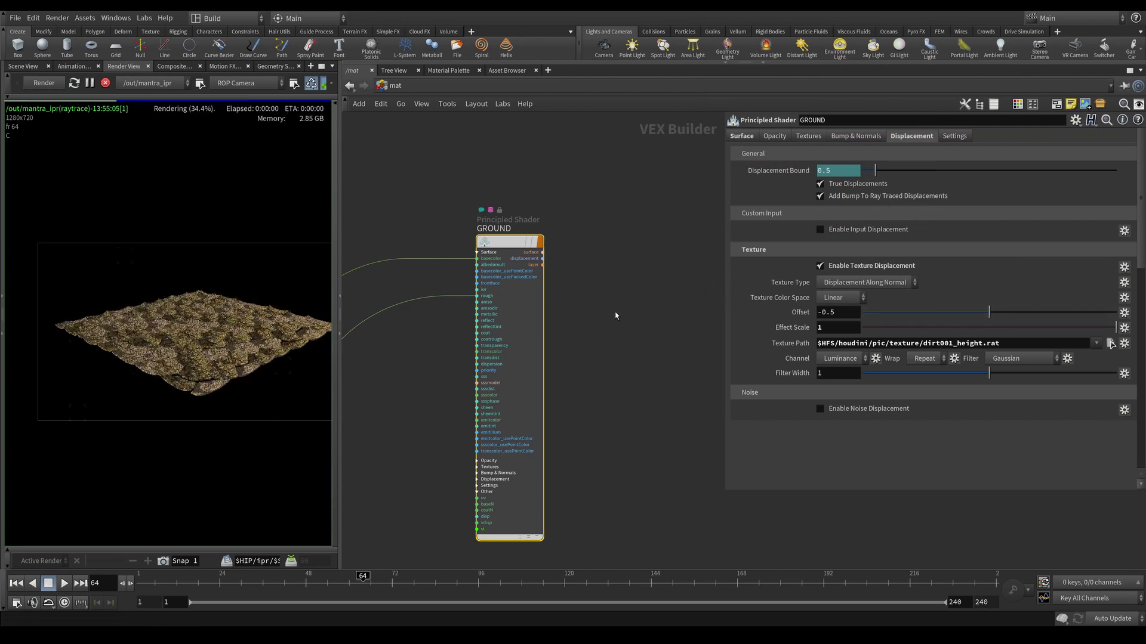
scroll(218, 335, up, 3)
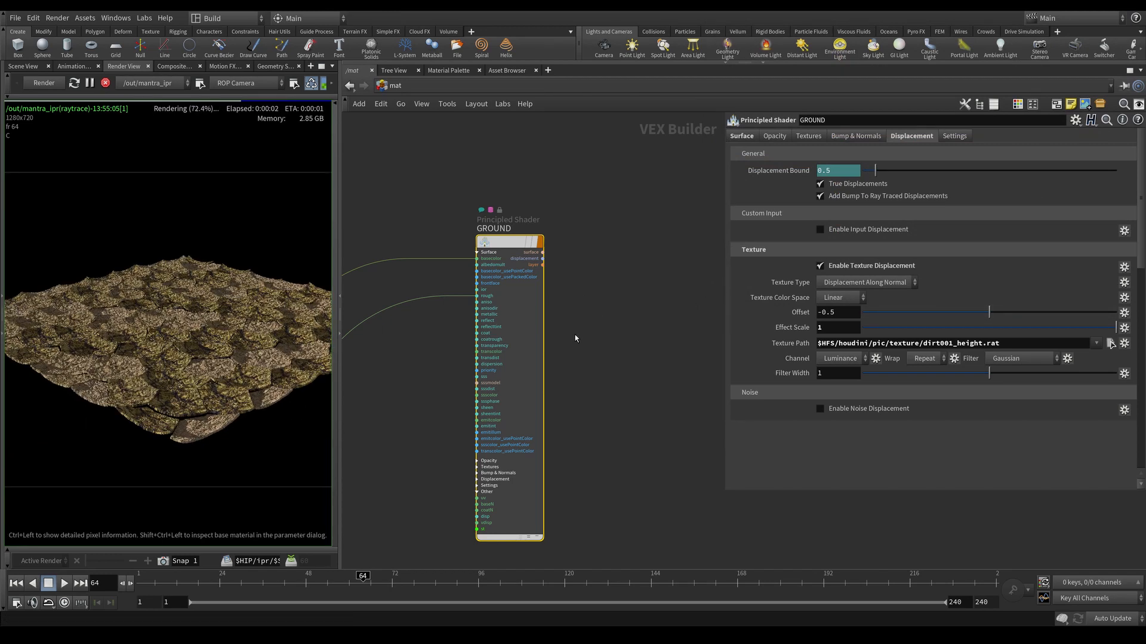
Set the GROUND shader's texture displacement effect scale to 0.1.
middle_drag(577, 335, 605, 333)
ctrl+middle_click(787, 328)
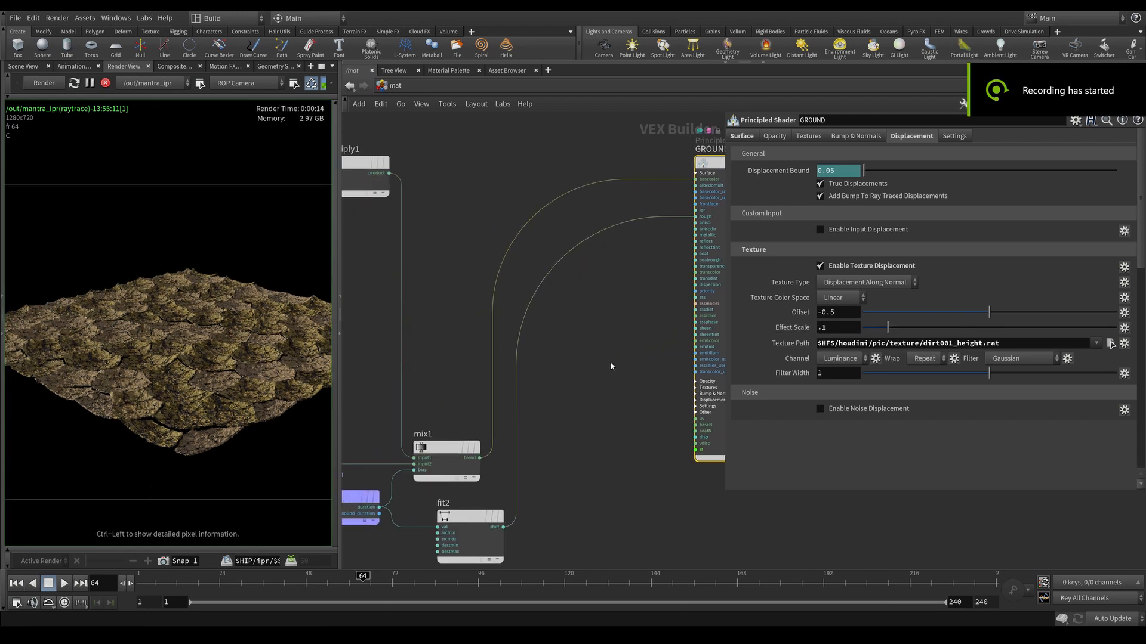
Duplicate the duration bind node beside the GROUND shader and move the shader aside to make room.
middle_drag(356, 430, 409, 429)
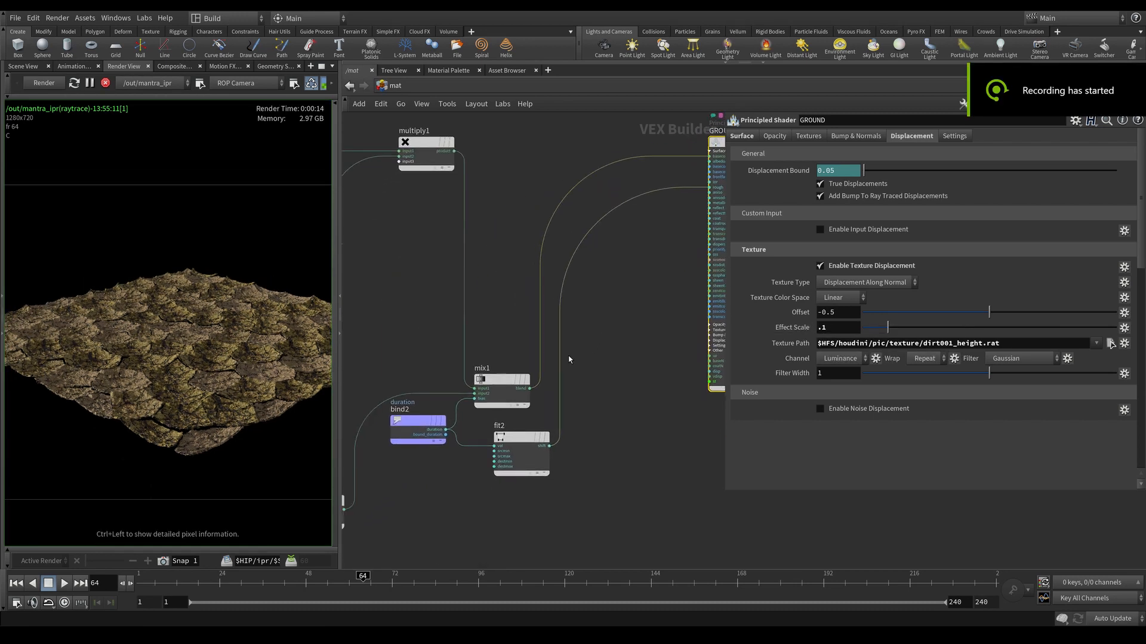
click(409, 429)
key(ctrl+c)
middle_drag(602, 321, 498, 353)
key(ctrl+v)
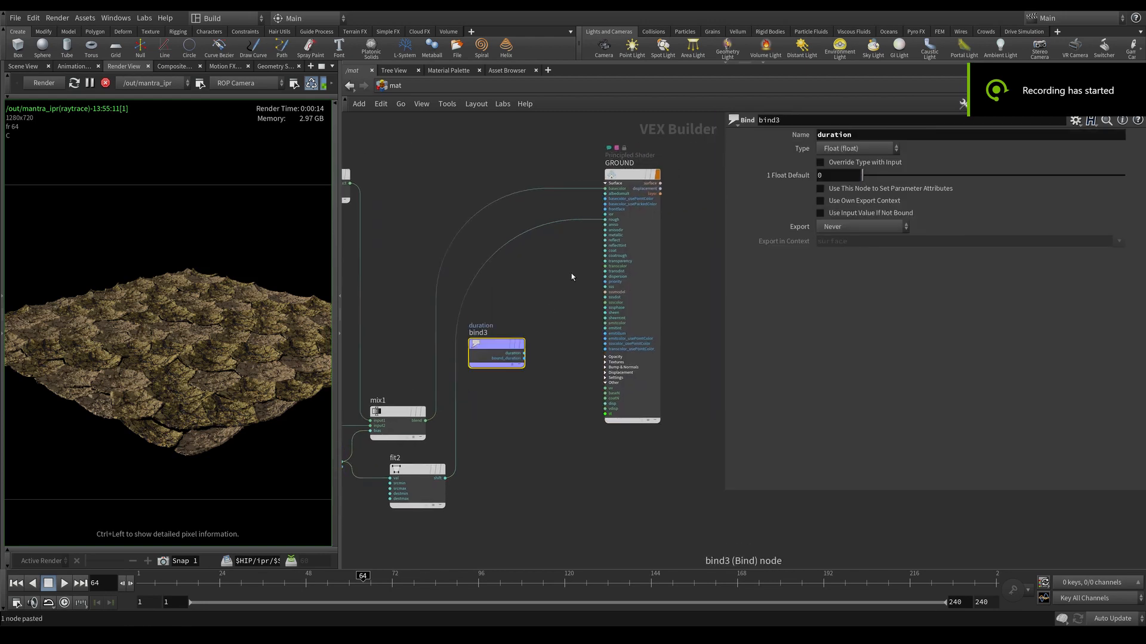
middle_drag(571, 275, 494, 312)
click(554, 215)
drag(553, 215, 643, 215)
scroll(426, 362, up, 2)
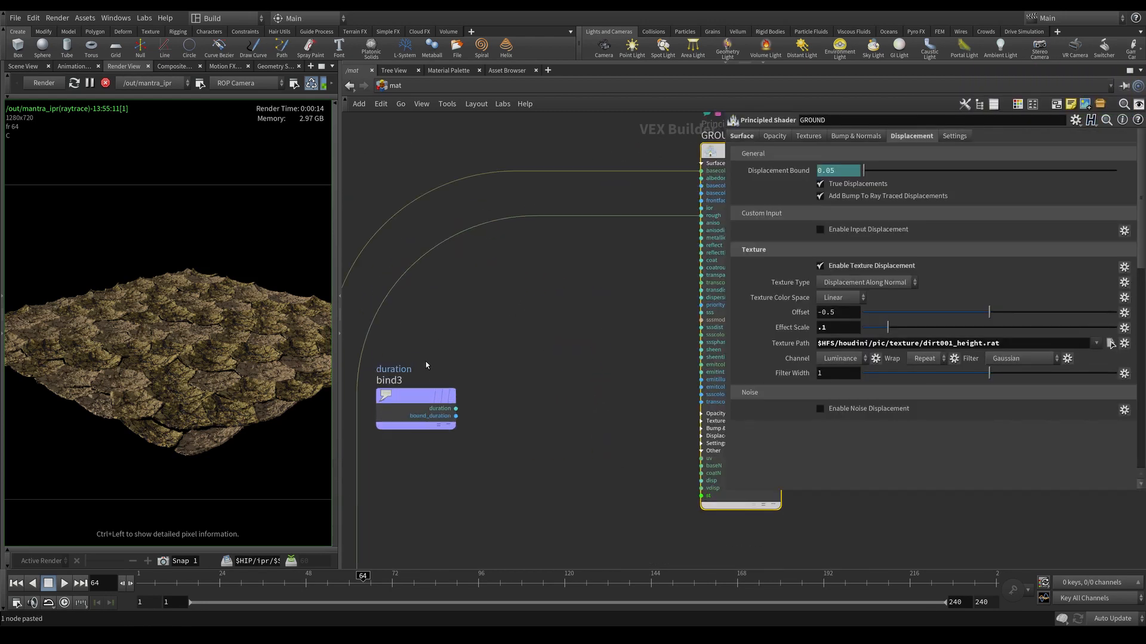
middle_drag(426, 366, 513, 322)
key(Tab)
text(c)
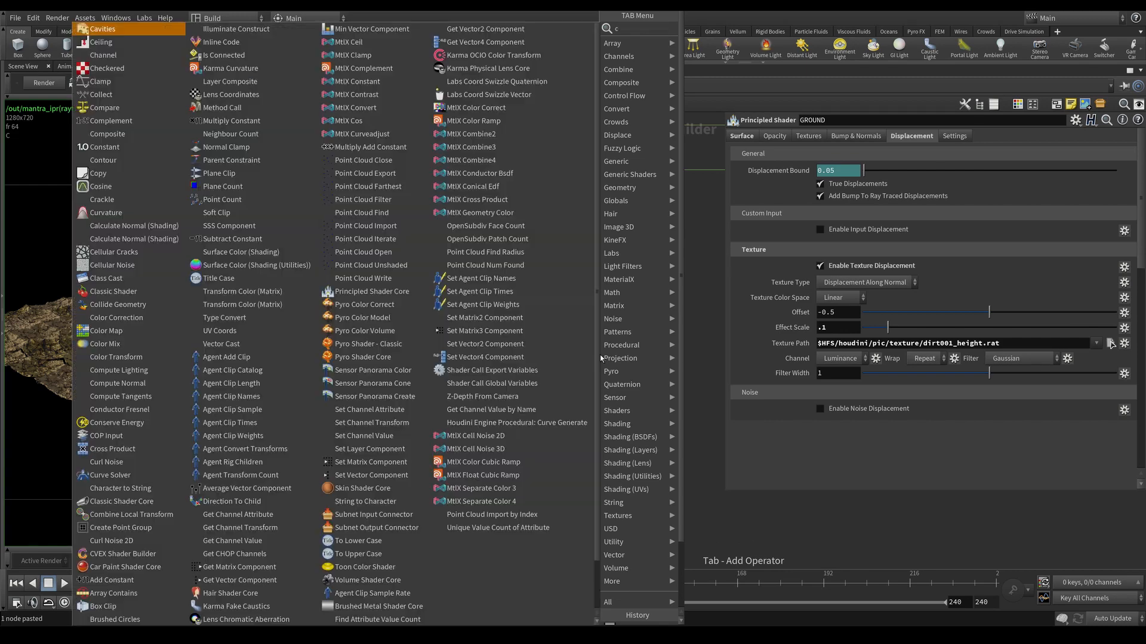
text(lamp)
key(Return)
key(Return)
drag(639, 358, 634, 355)
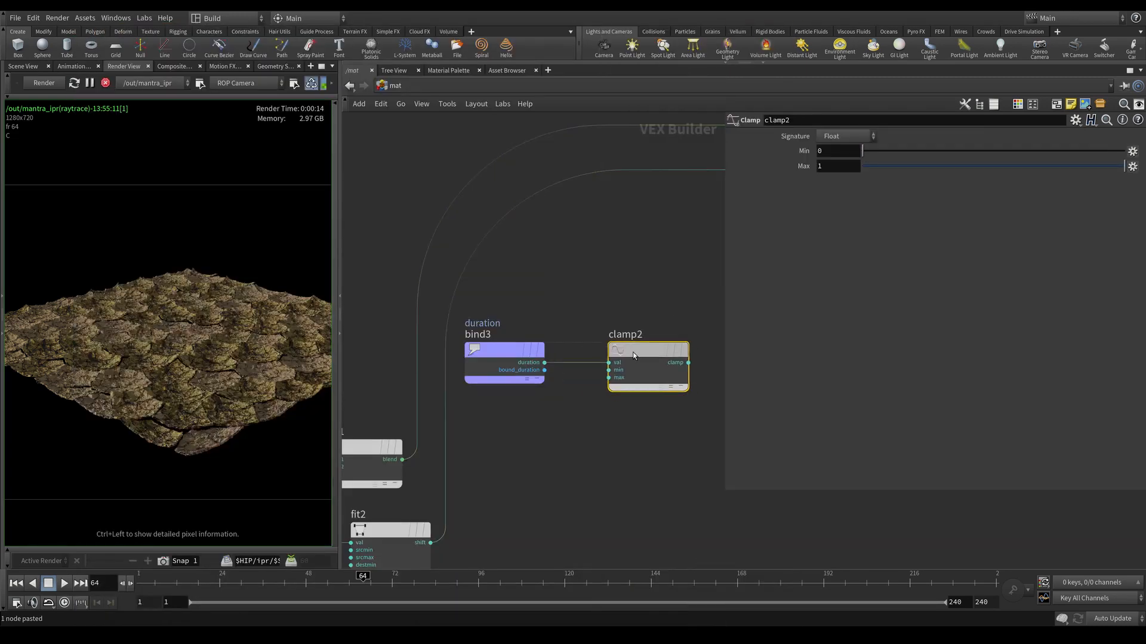
middle_drag(648, 293, 539, 290)
drag(834, 167, 757, 165)
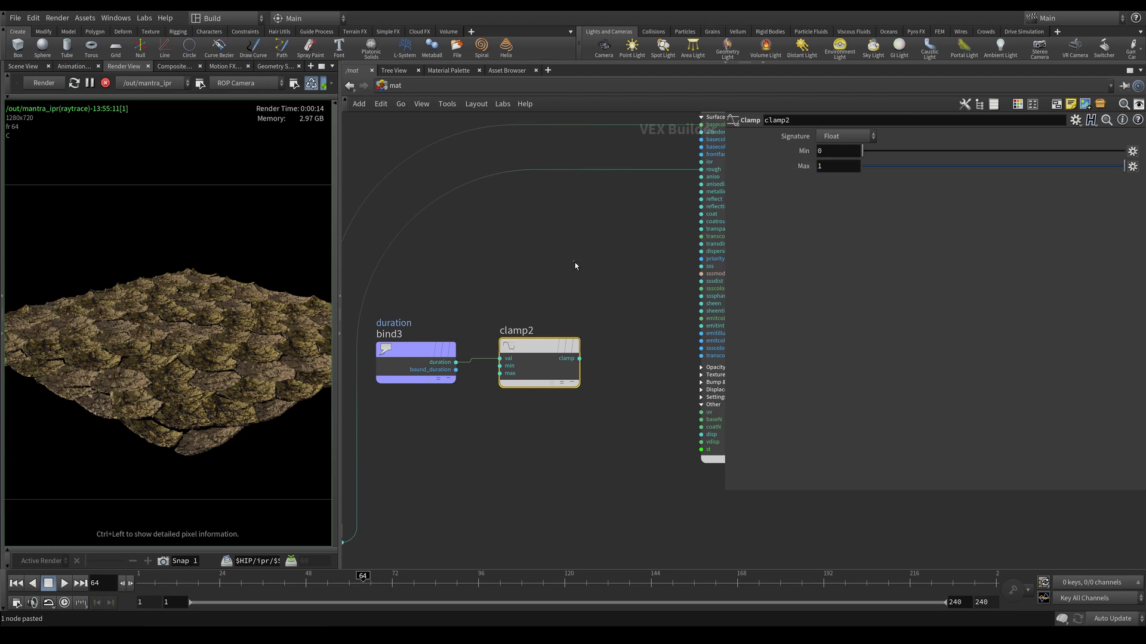
key(Delete)
Add a Fit Range node fed by bind3's duration output and set its destination maximum to 0.4.
click(456, 362)
key(Tab)
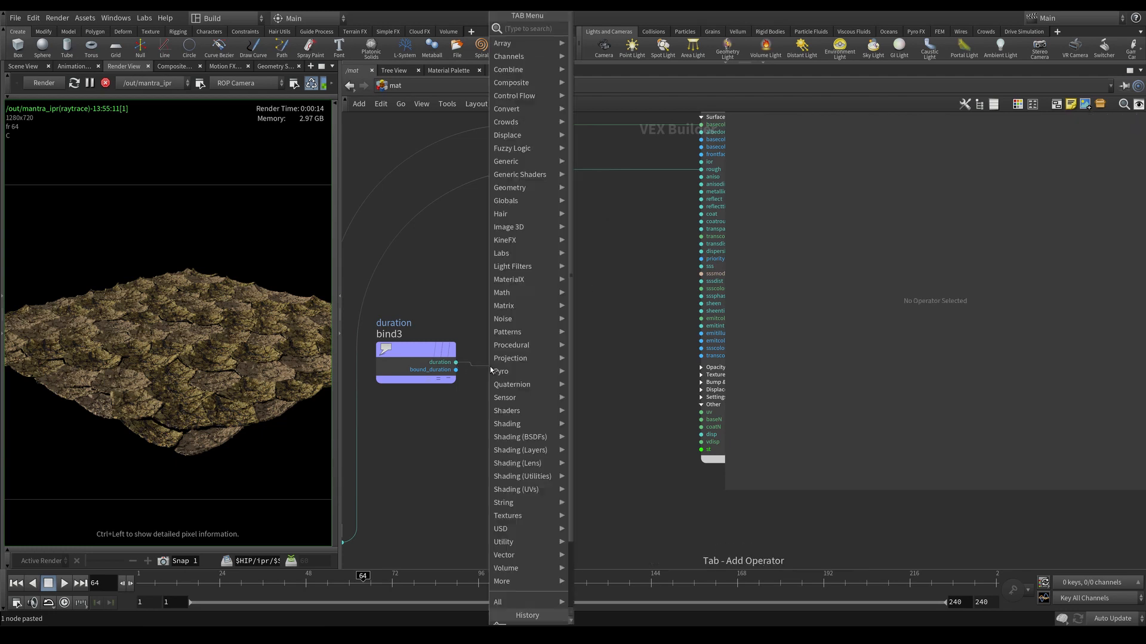
text(fit)
key(Return)
click(567, 357)
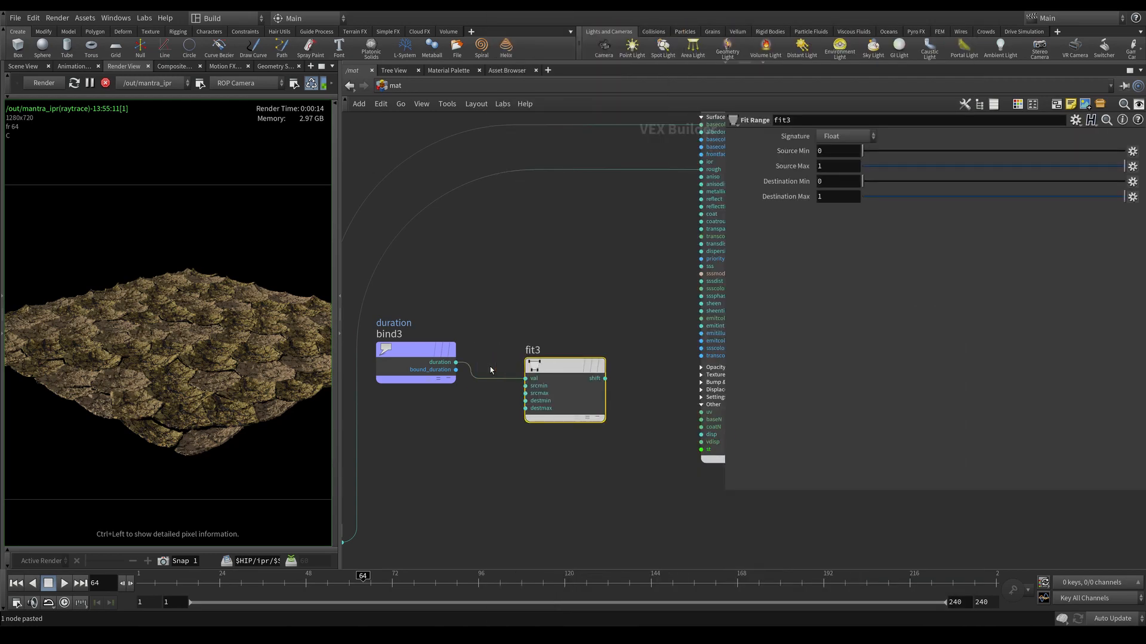
key(ctrl+a)
text(.4)
key(Return)
Expand the GROUND shader's displacement inputs and connect fit3's shift output to dispTex_scale.
middle_drag(616, 226, 534, 249)
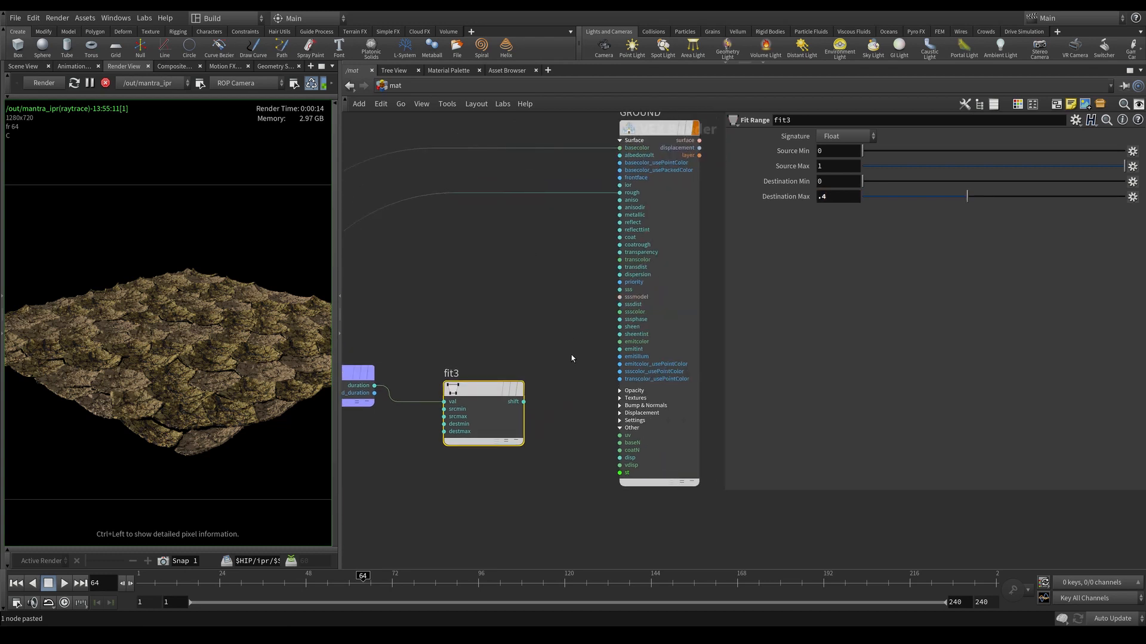
click(620, 413)
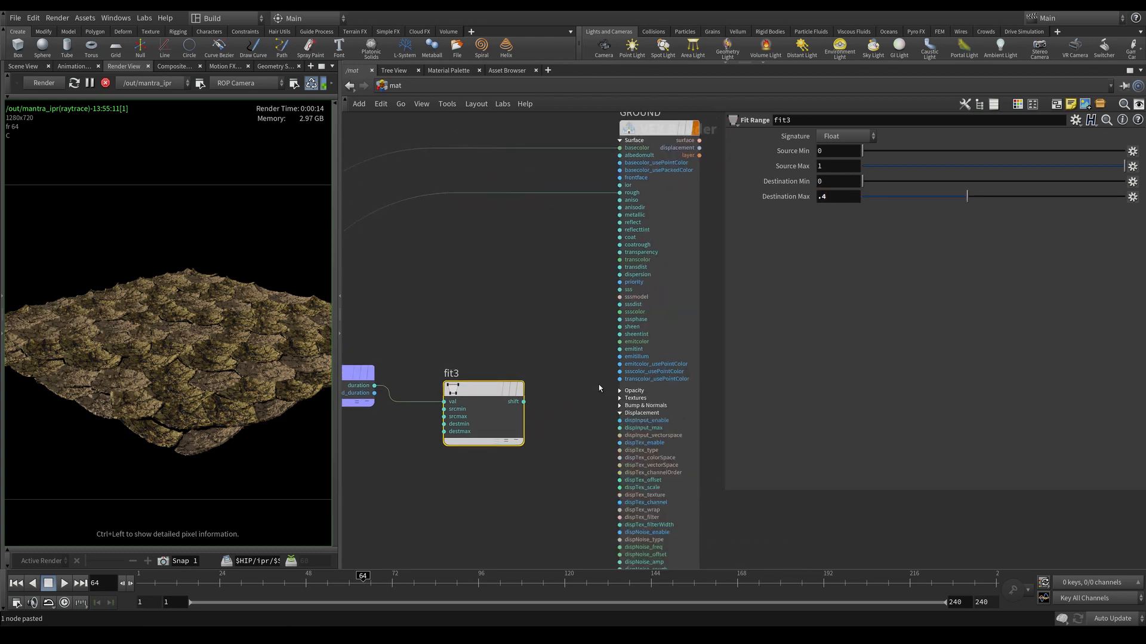
middle_drag(596, 402, 581, 290)
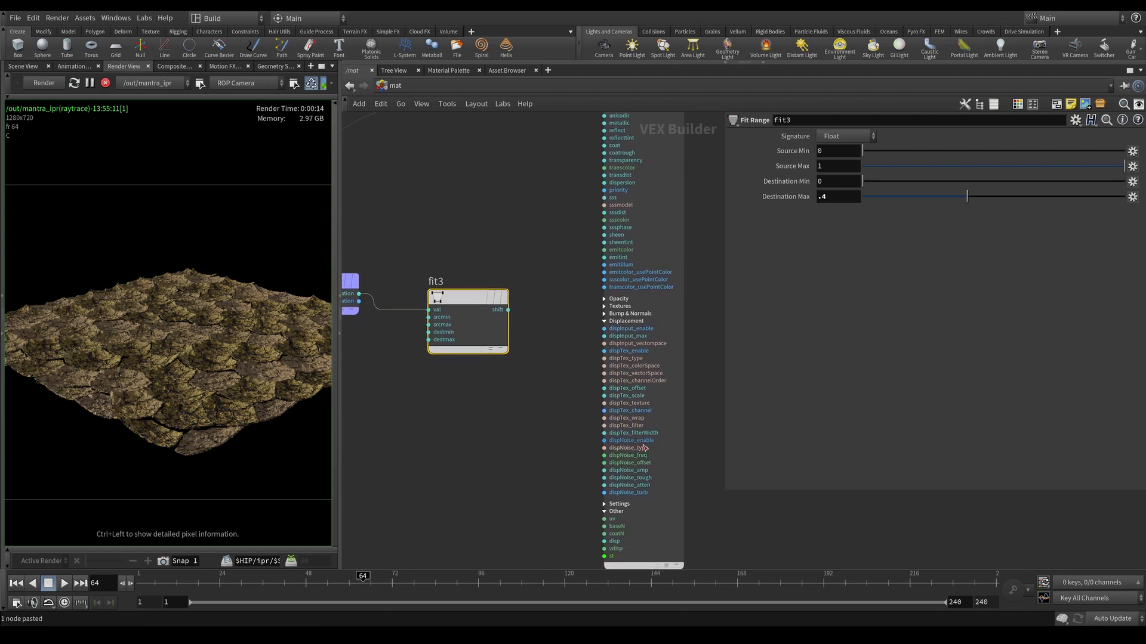
click(508, 309)
click(604, 396)
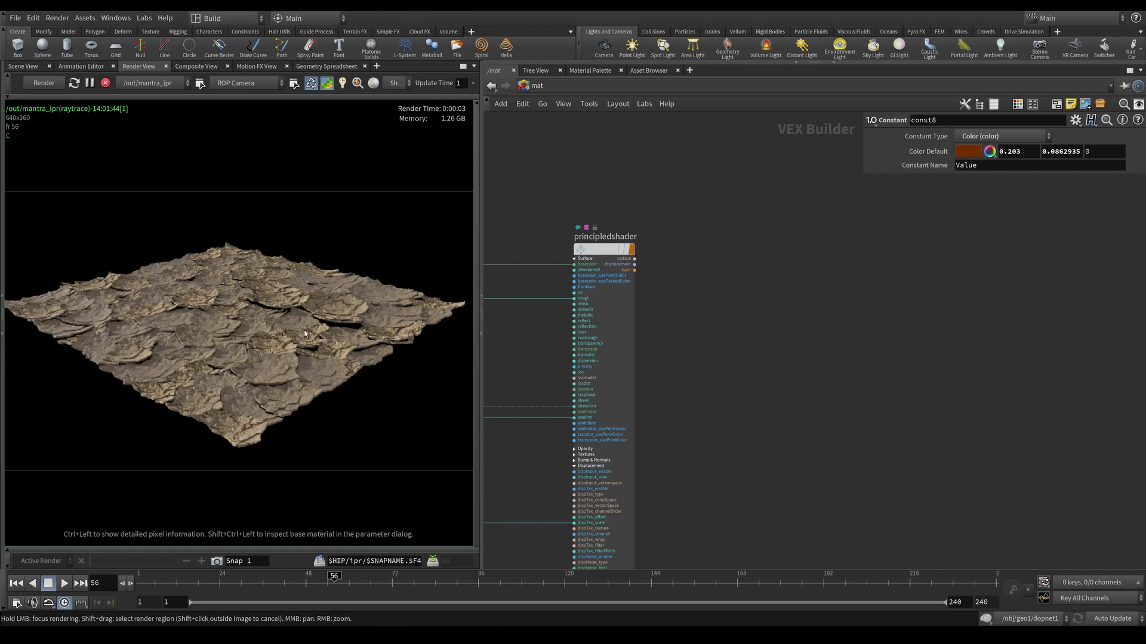
Stop the interactive render and go to the geo1 geometry network.
click(105, 83)
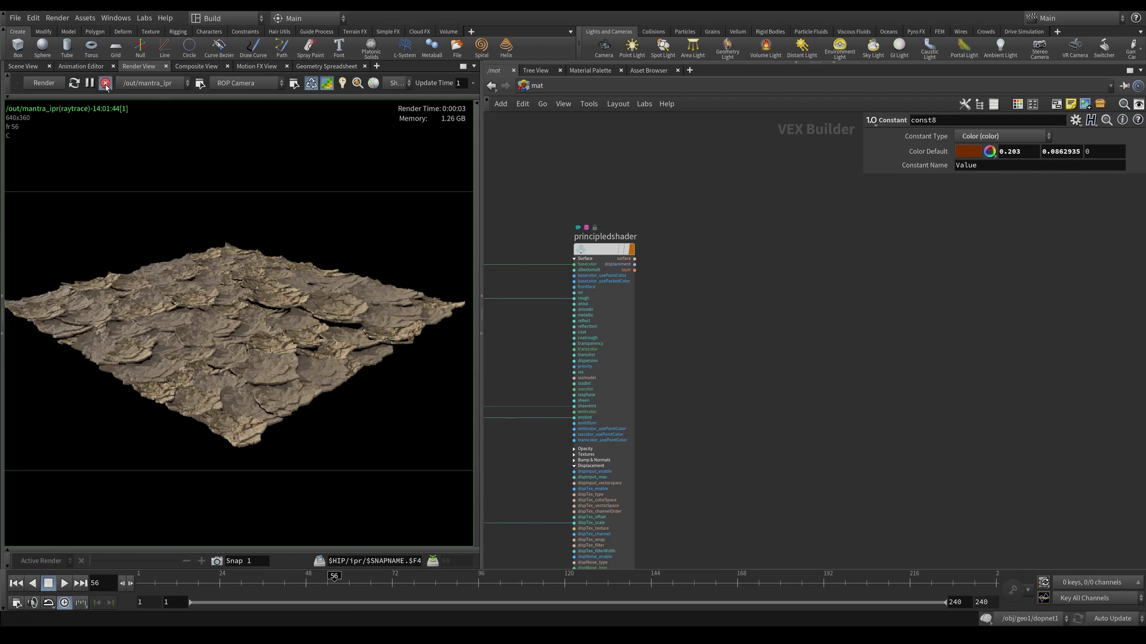
click(529, 86)
click(556, 149)
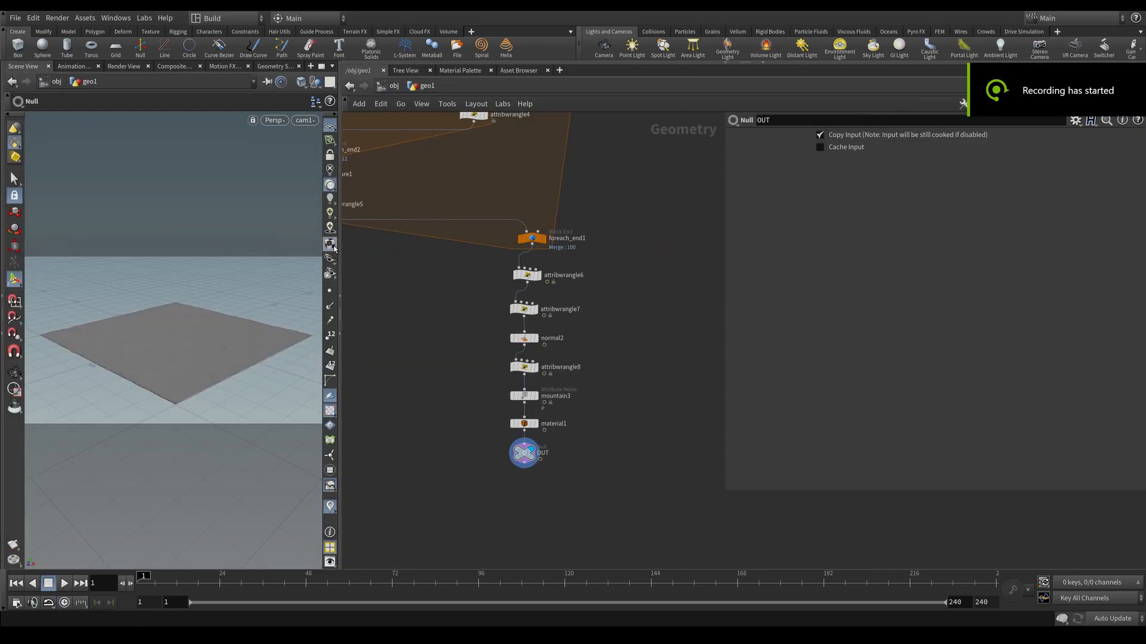
Add a Time Shift node after the OUT null and make it the displayed node.
middle_drag(435, 430, 397, 320)
click(488, 354)
key(Tab)
text(time)
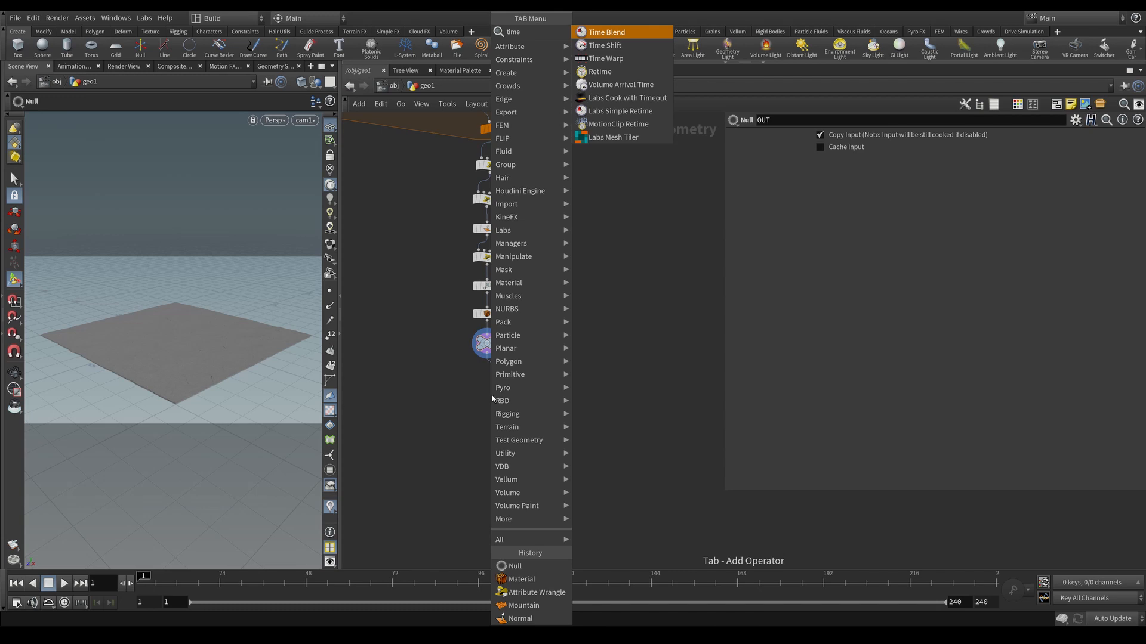
key(Down)
key(Return)
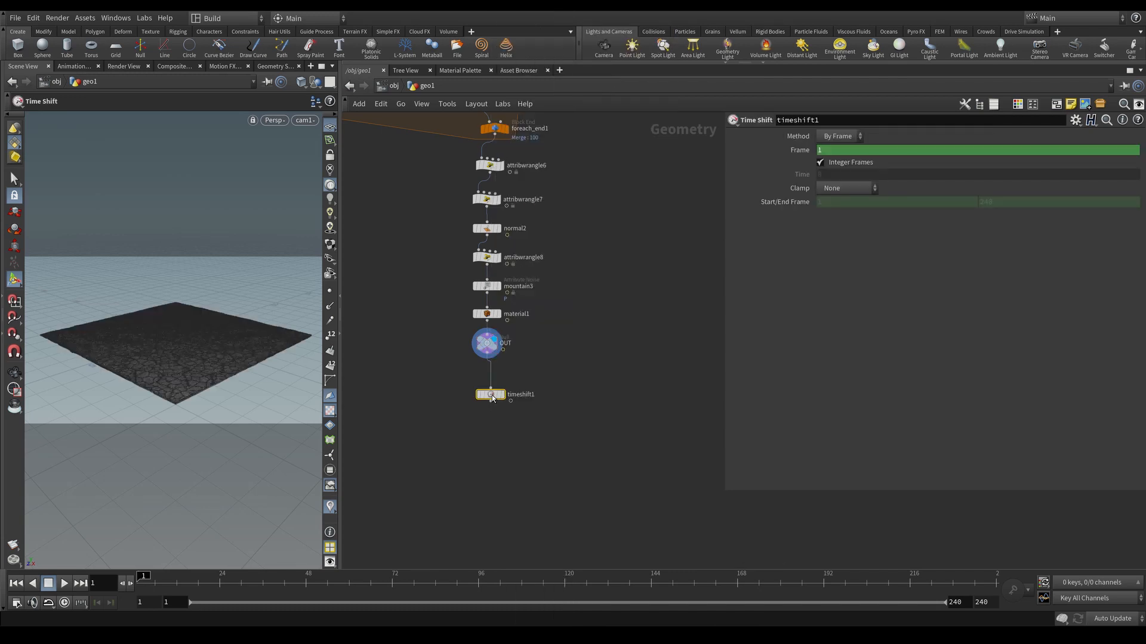
click(489, 396)
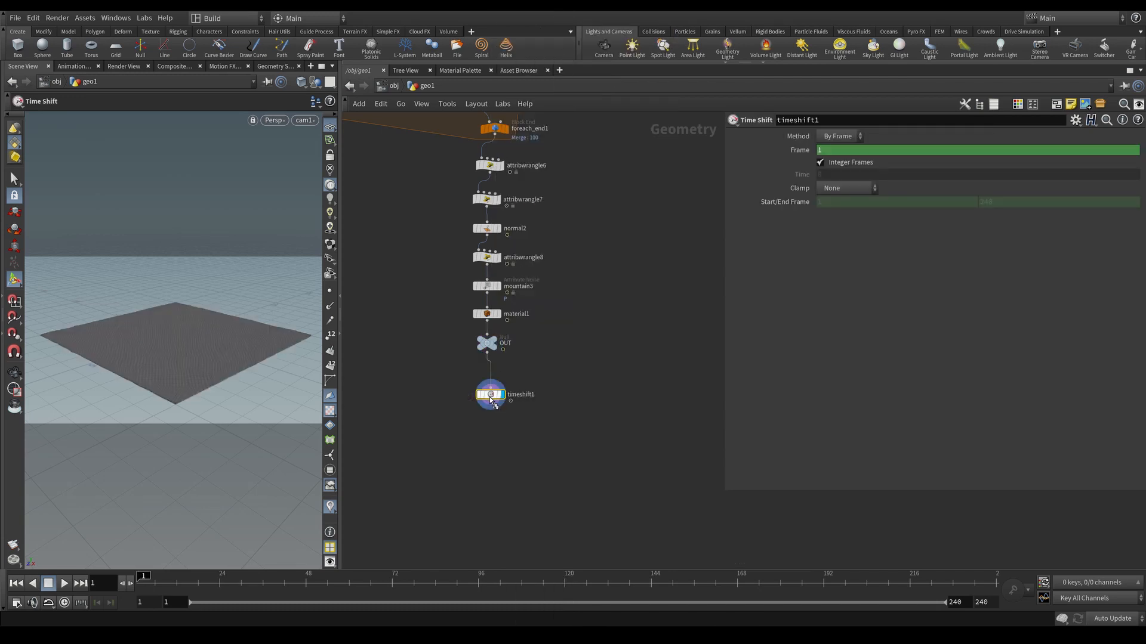
Remove the frame expression from timeshift1 and set its frame to 55.
right_click(800, 150)
click(837, 307)
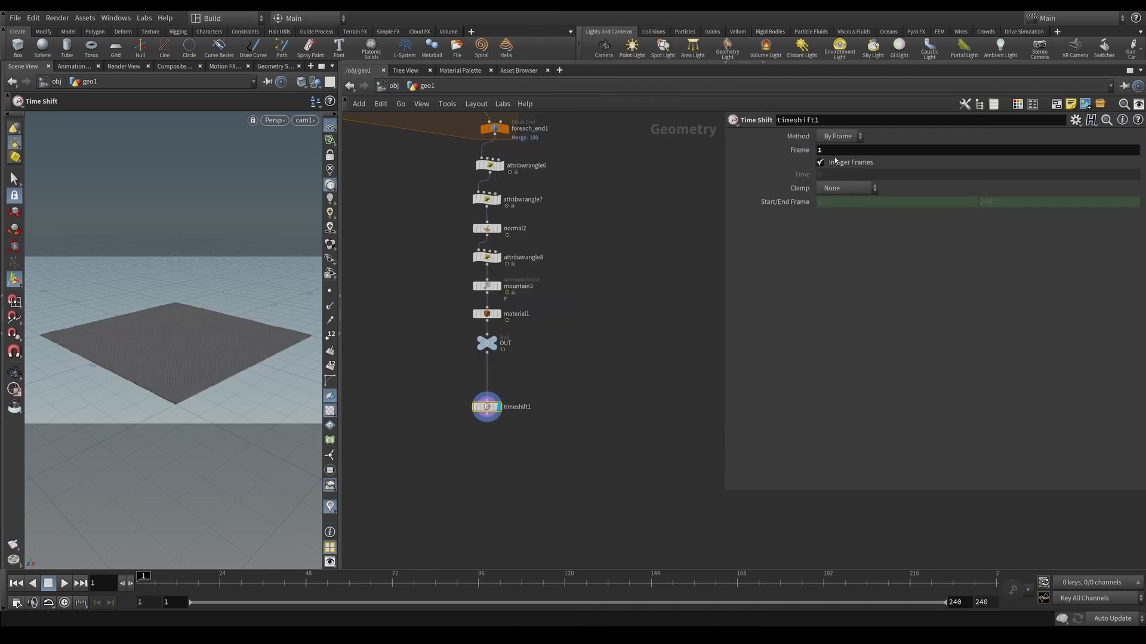
drag(830, 151, 780, 146)
text(50)
key(Return)
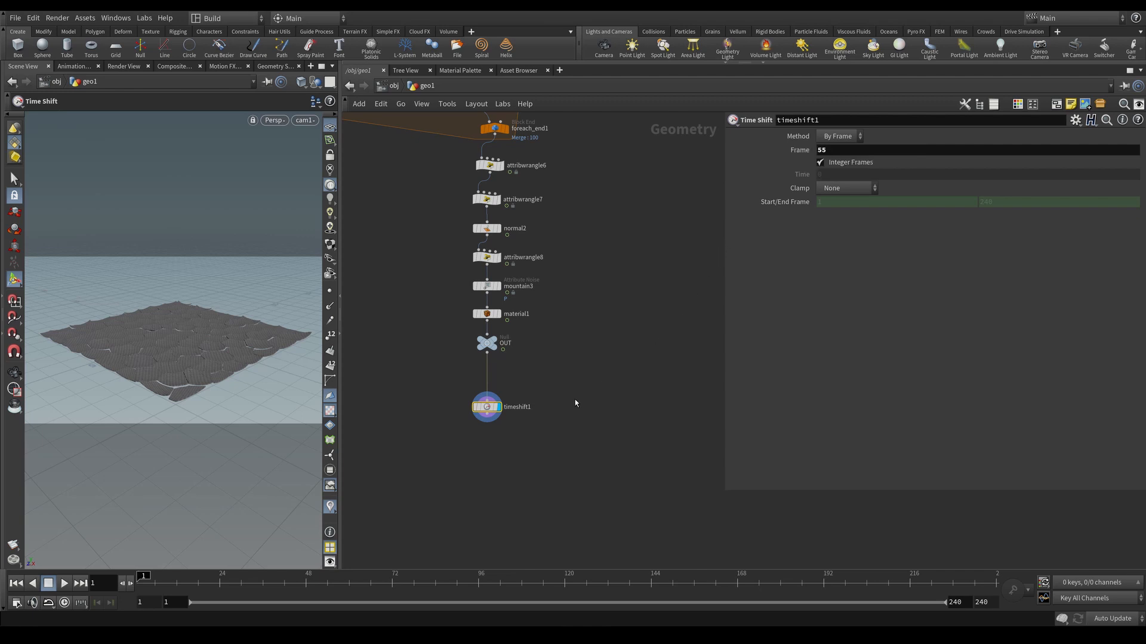
Examine the duration minimum and maximum settings in attribwrangle6.
middle_drag(512, 330, 508, 367)
scroll(569, 289, down, 1)
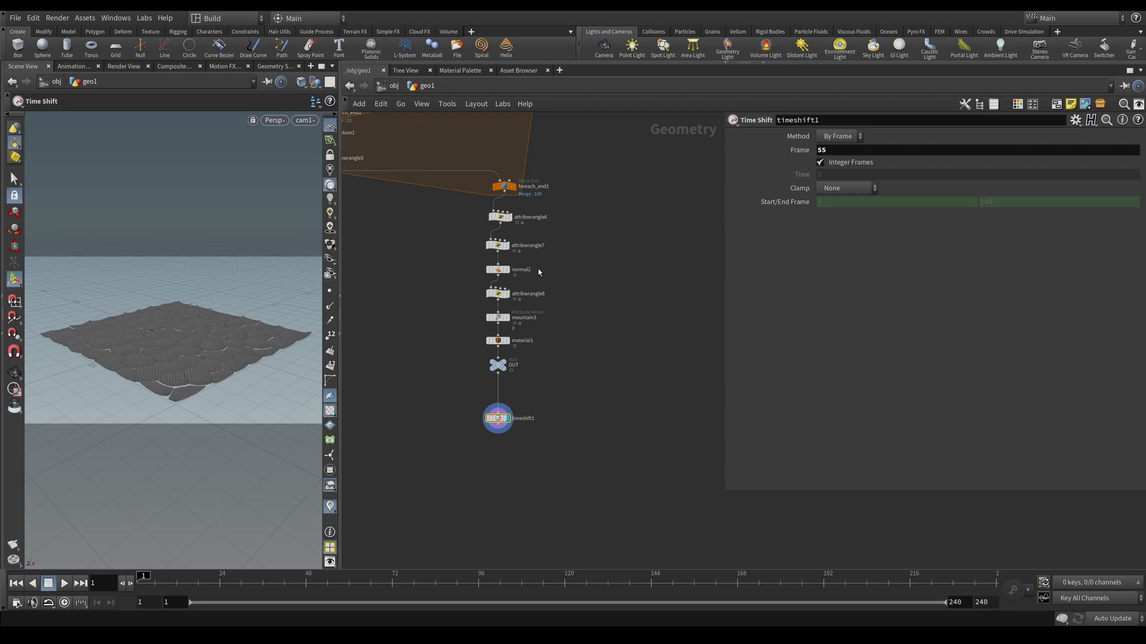
middle_drag(538, 270, 553, 417)
scroll(553, 418, down, 3)
middle_drag(566, 344, 558, 470)
middle_drag(582, 393, 574, 268)
middle_drag(496, 438, 502, 367)
scroll(503, 367, up, 3)
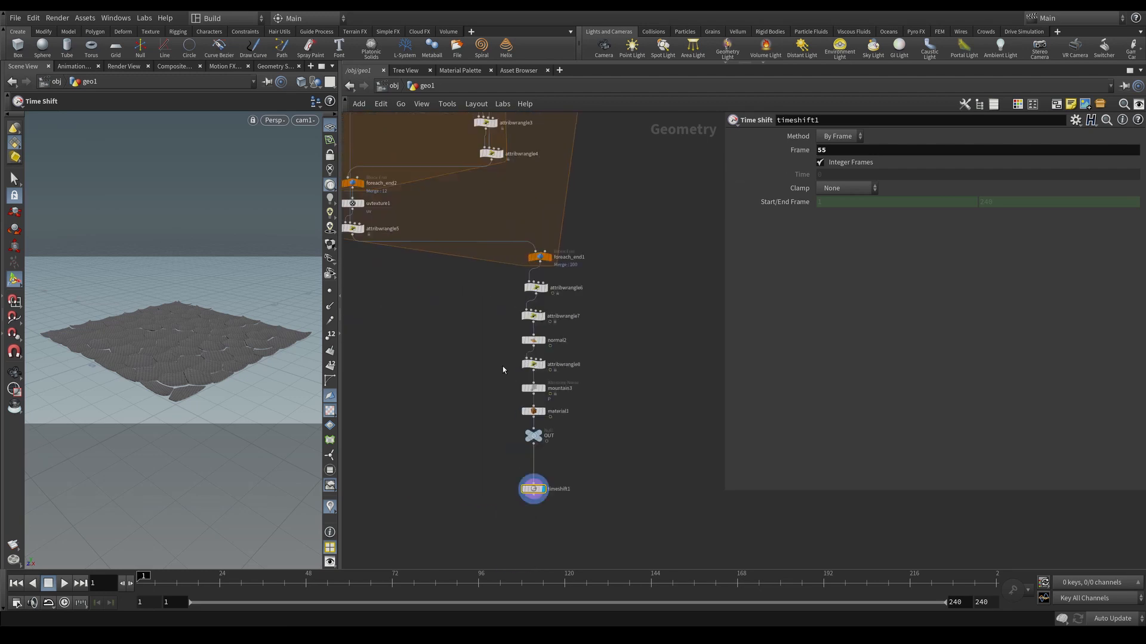
scroll(502, 369, up, 3)
click(567, 263)
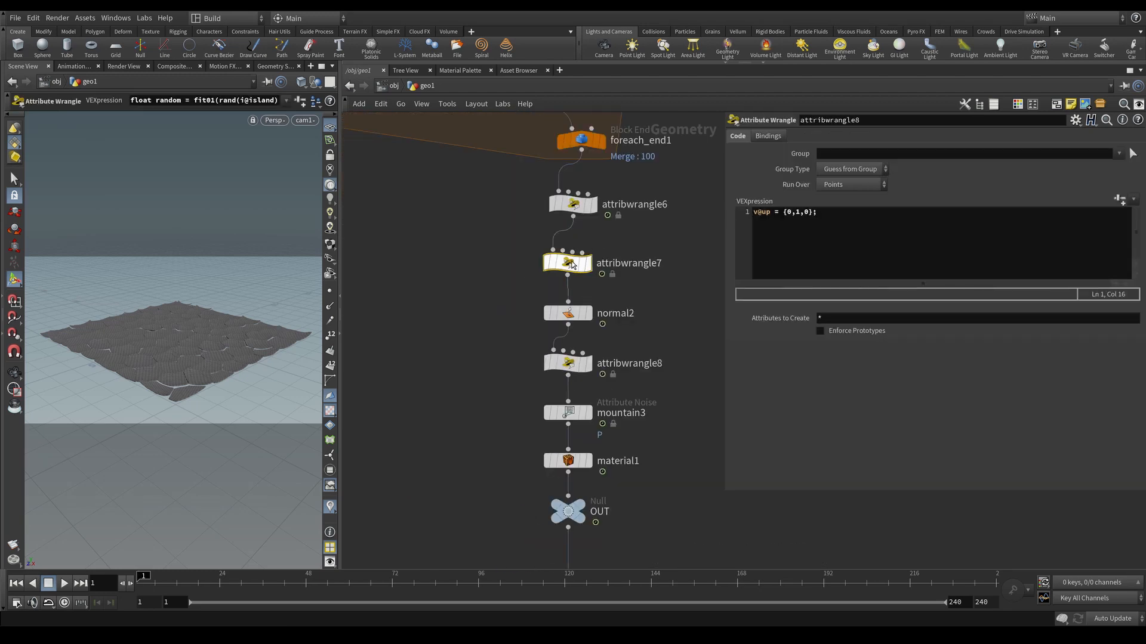
click(574, 206)
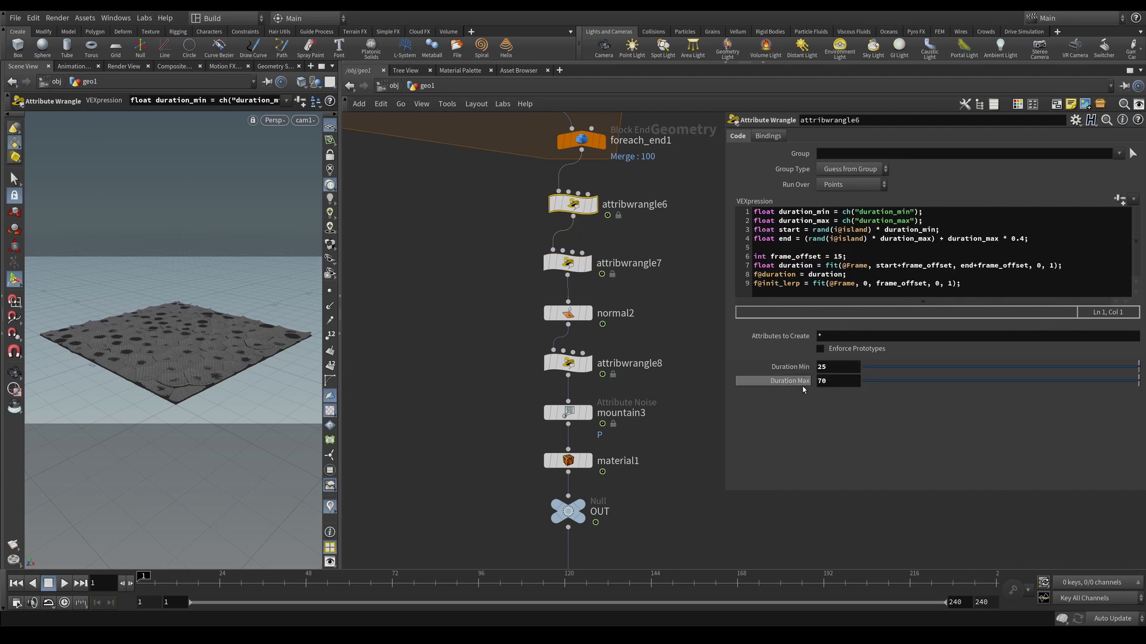
Set timeshift1's frame to 70 to match the maximum duration.
scroll(646, 485, down, 3)
middle_drag(645, 485, 572, 301)
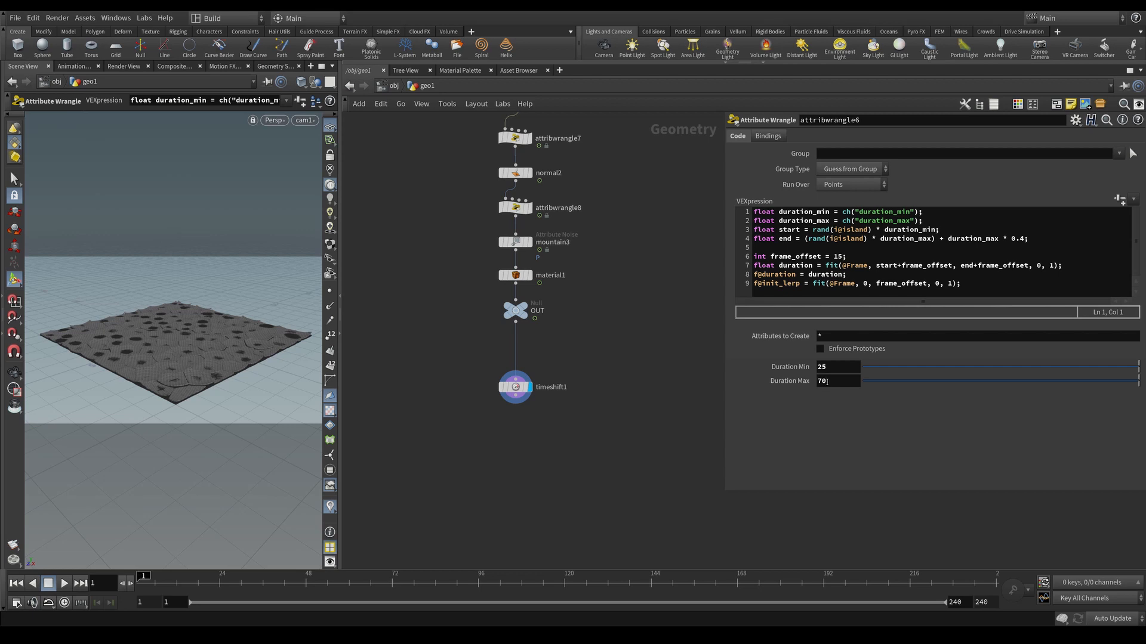
click(514, 387)
drag(835, 153, 787, 152)
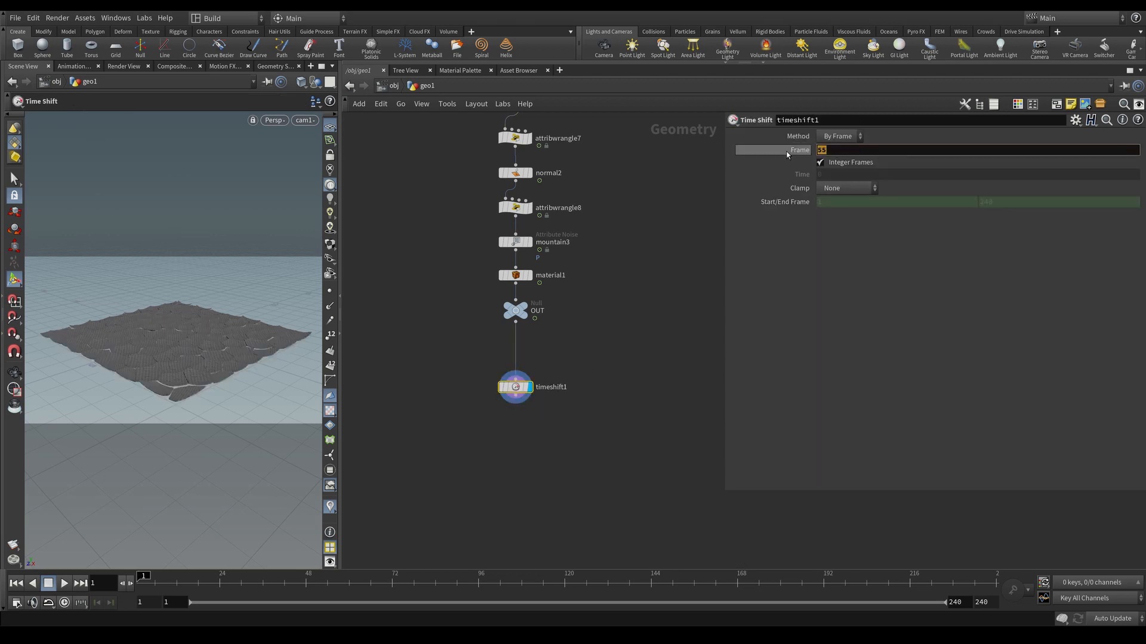
text(70)
key(Return)
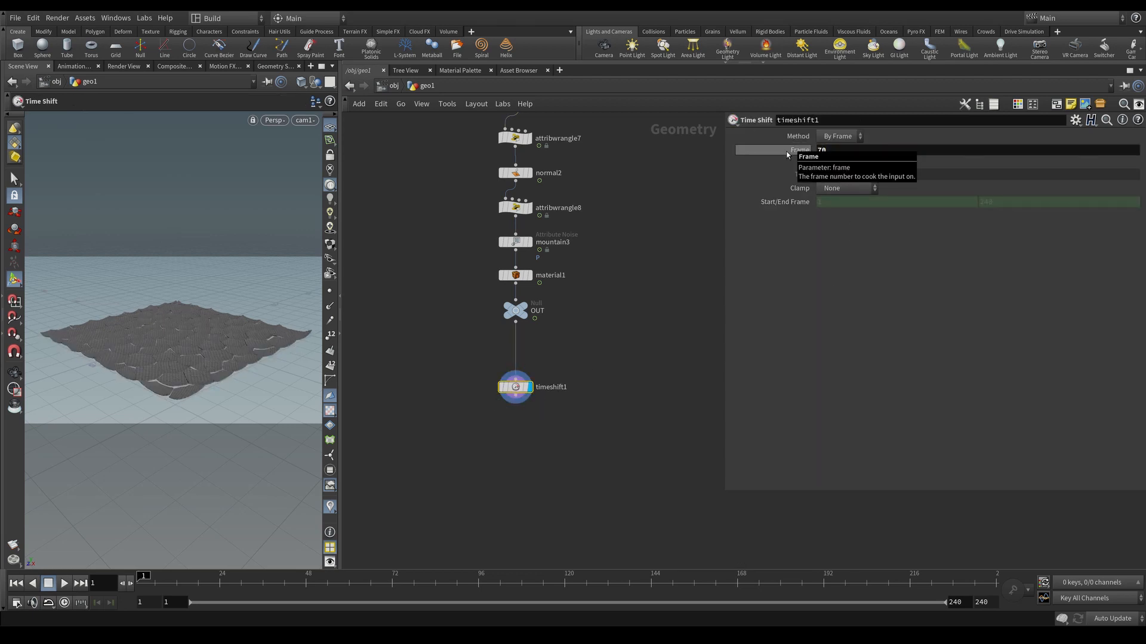
Add an Assemble node below timeshift1, display it and enable creation of packed primitives.
scroll(592, 321, down, 2)
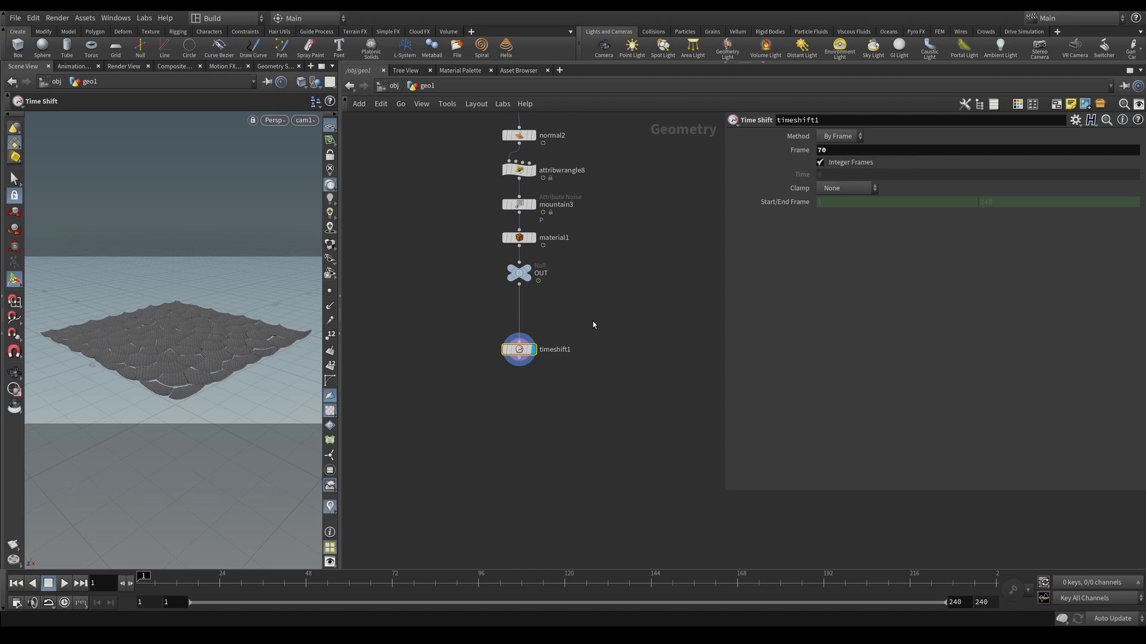
key(Tab)
text(ass)
key(Return)
click(527, 387)
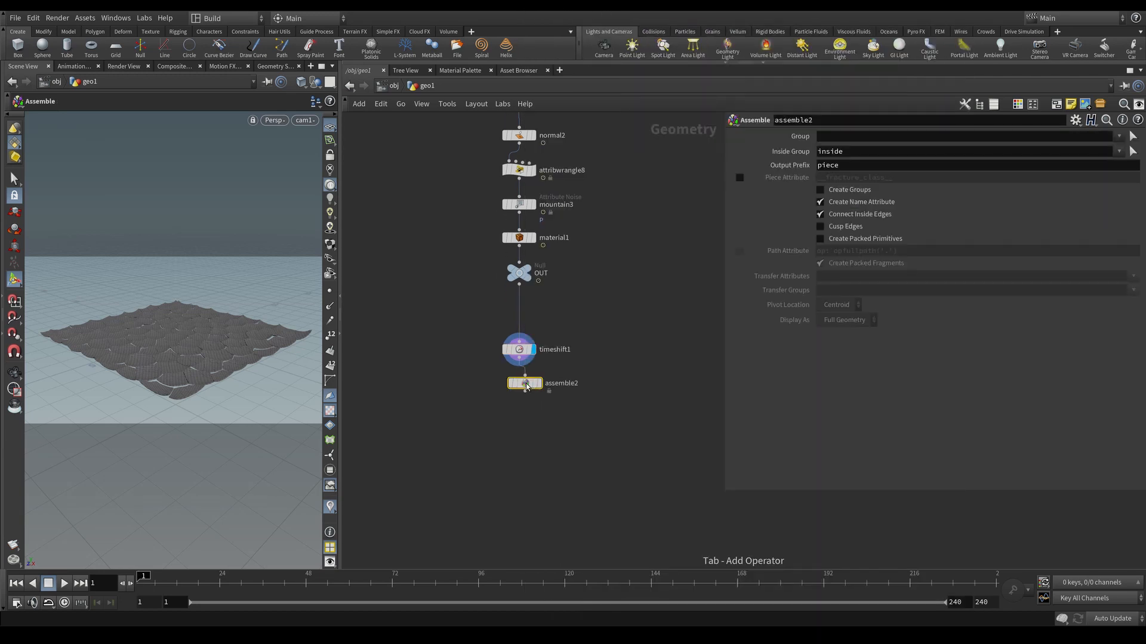
key(r)
click(526, 387)
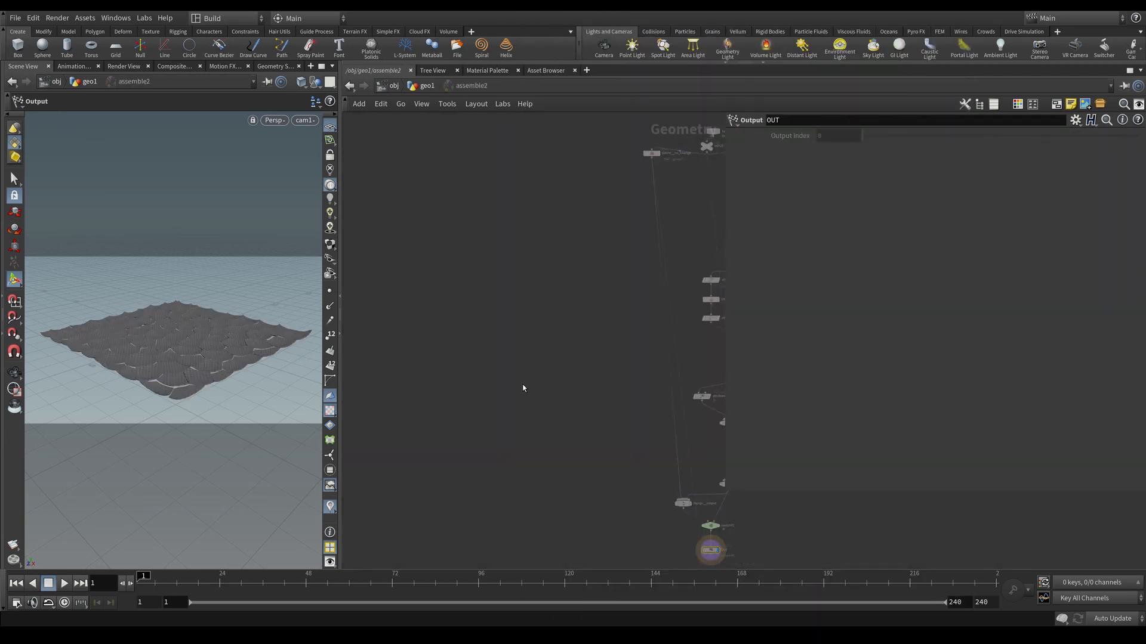
drag(528, 387, 520, 382)
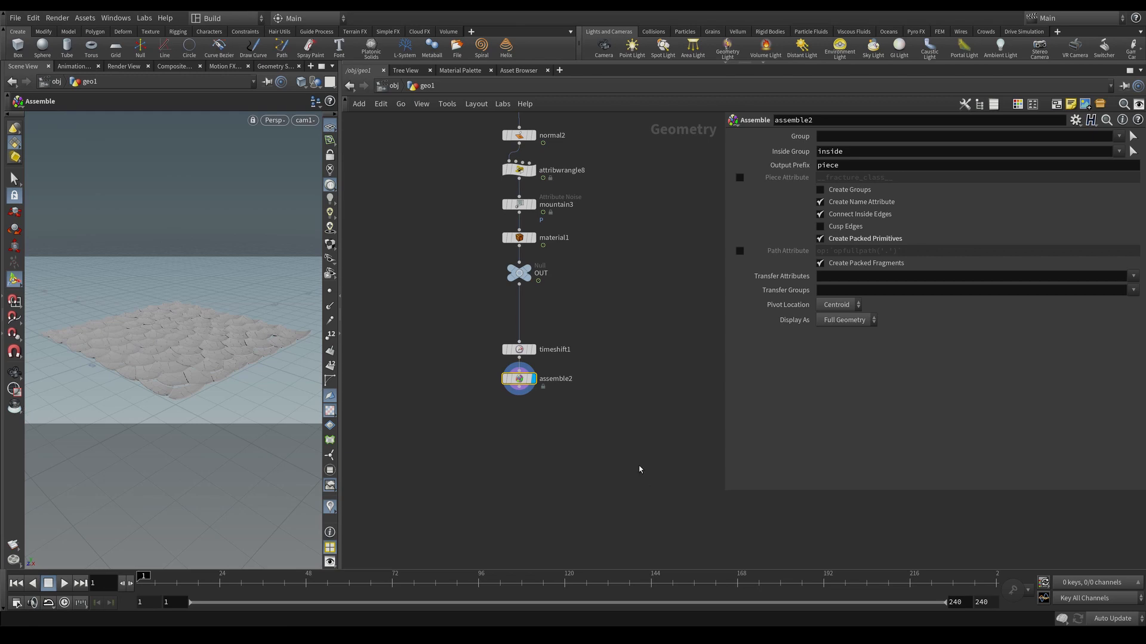
Add an Attribute Wrangle after assemble2 and make it the displayed node.
middle_drag(576, 421, 575, 369)
click(518, 342)
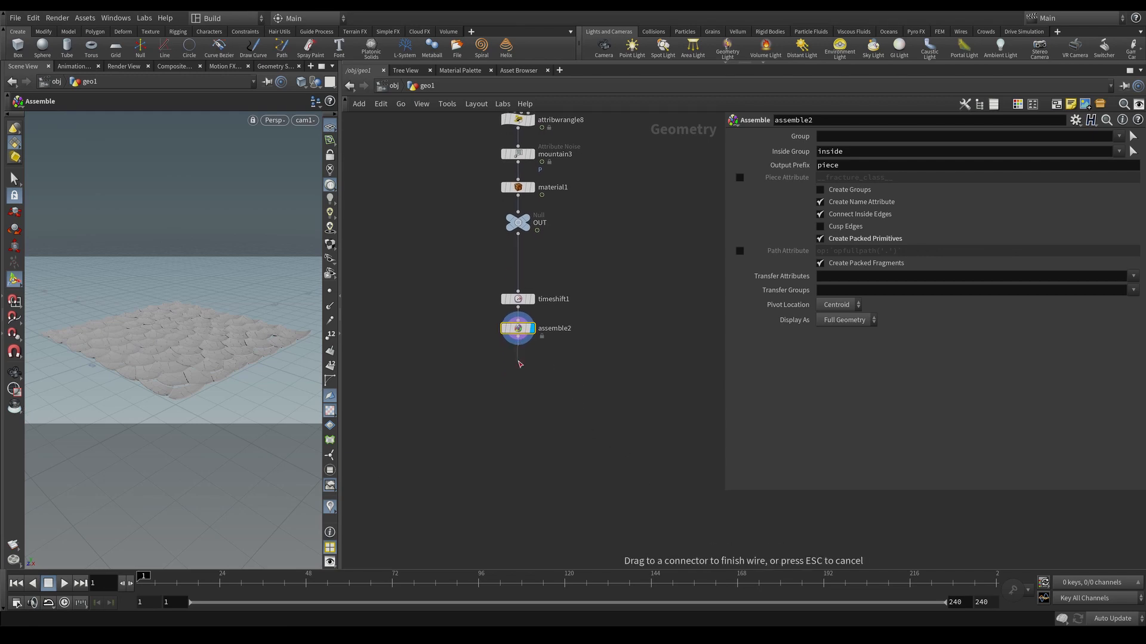
key(Tab)
text(attri)
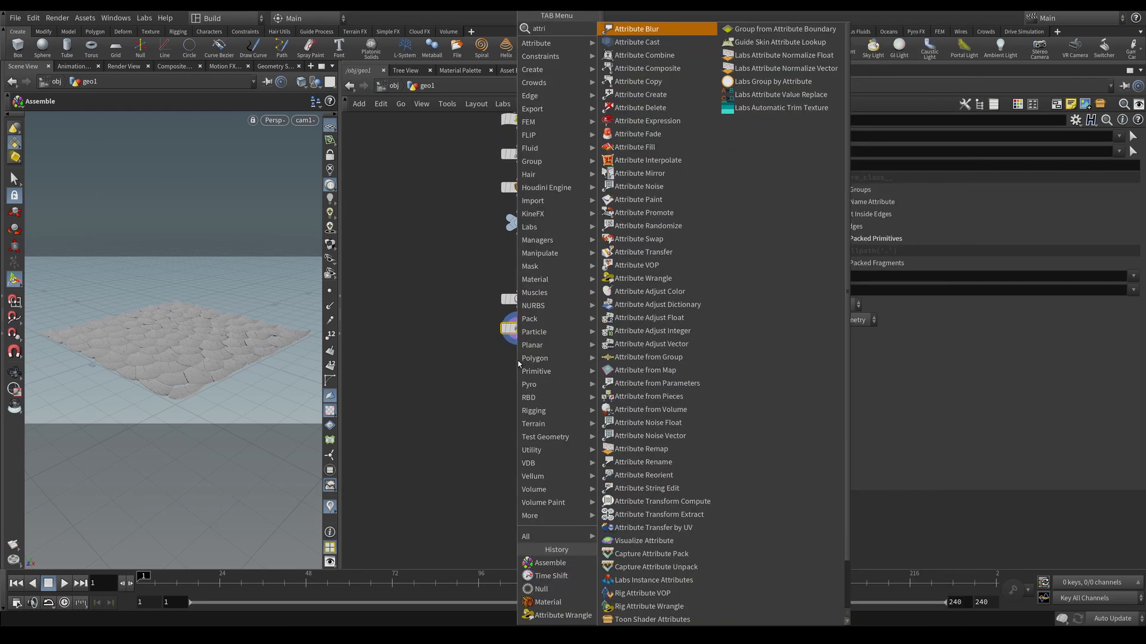
text(b wra)
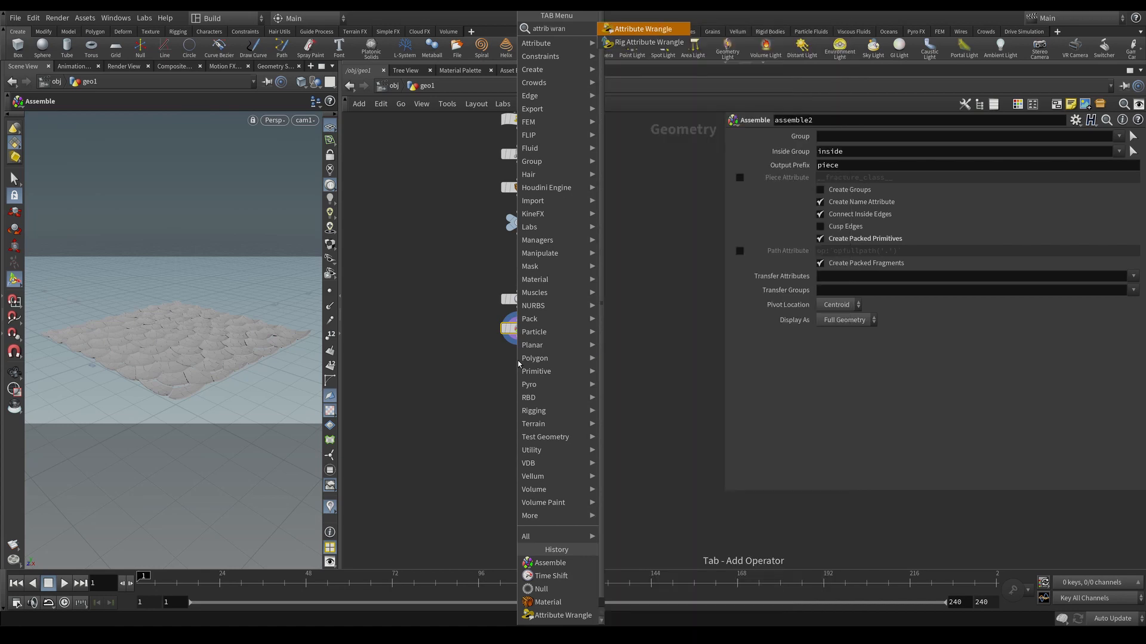
text(n)
key(Return)
click(518, 364)
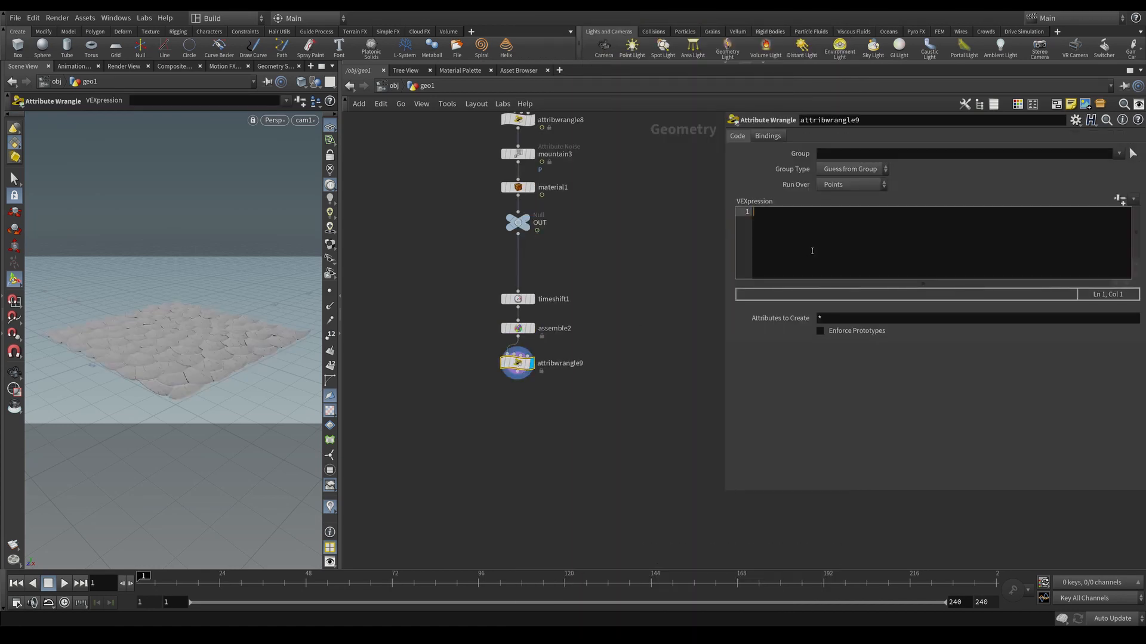
text(i)
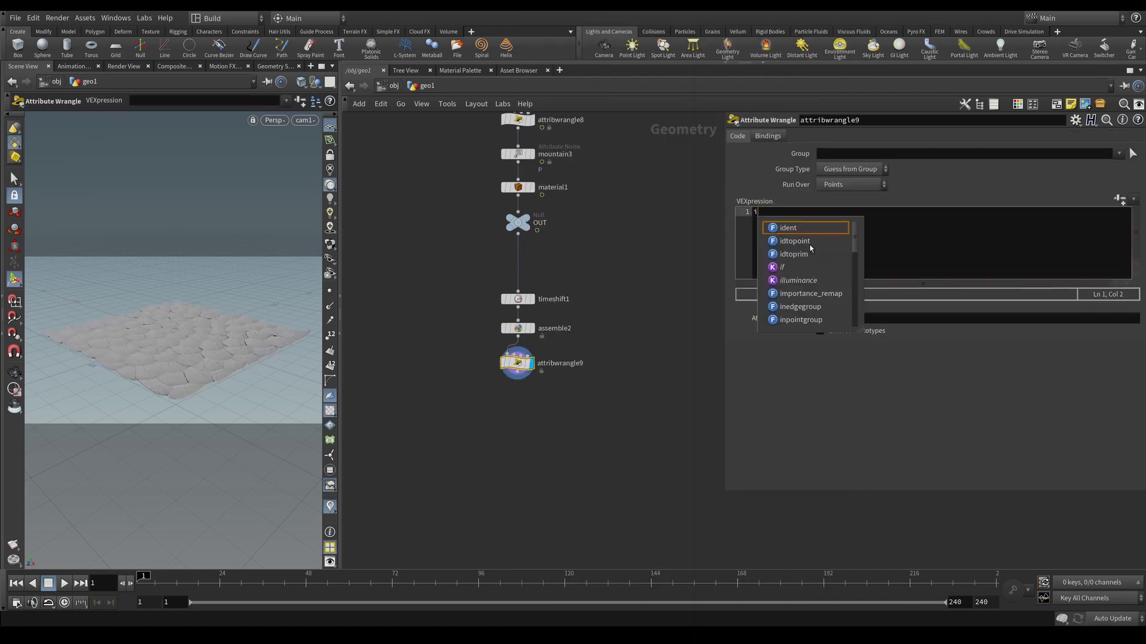
text(@active )
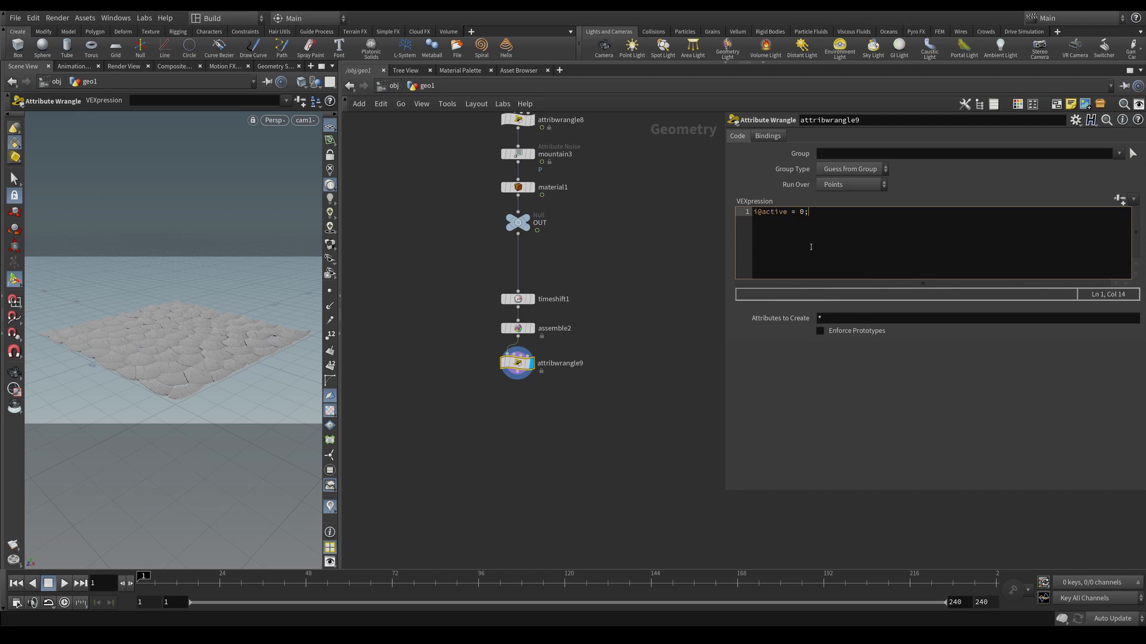
text(= 0;)
key(Return)
text(i@id = @ptnum;)
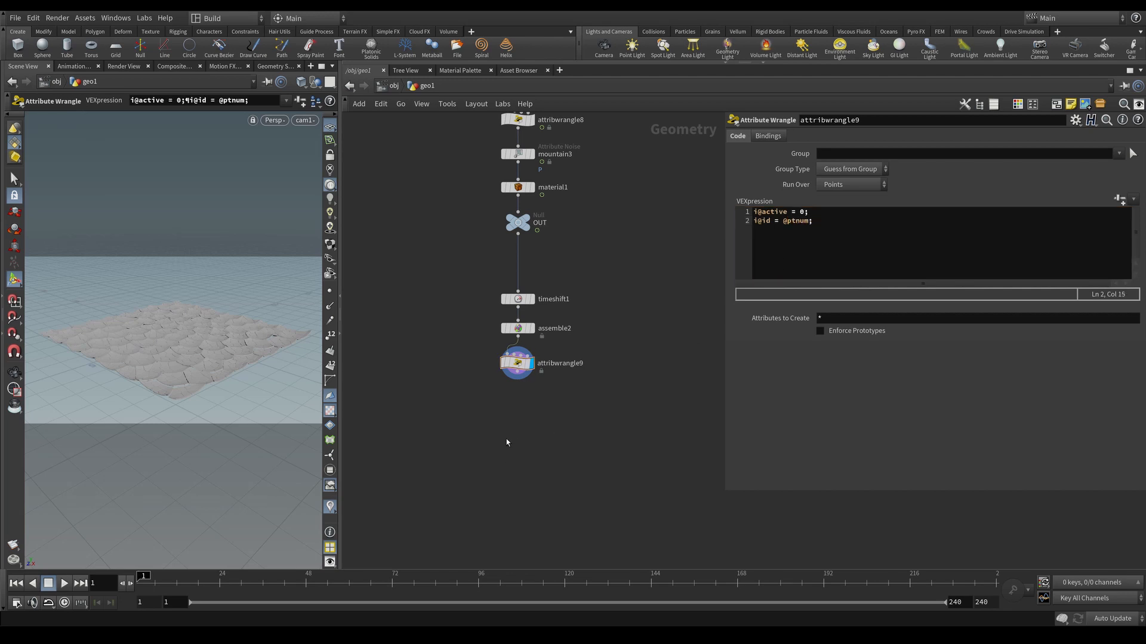
Add a DOP Network below attribwrangle9 and go inside it.
middle_drag(507, 442, 530, 366)
click(533, 311)
key(Tab)
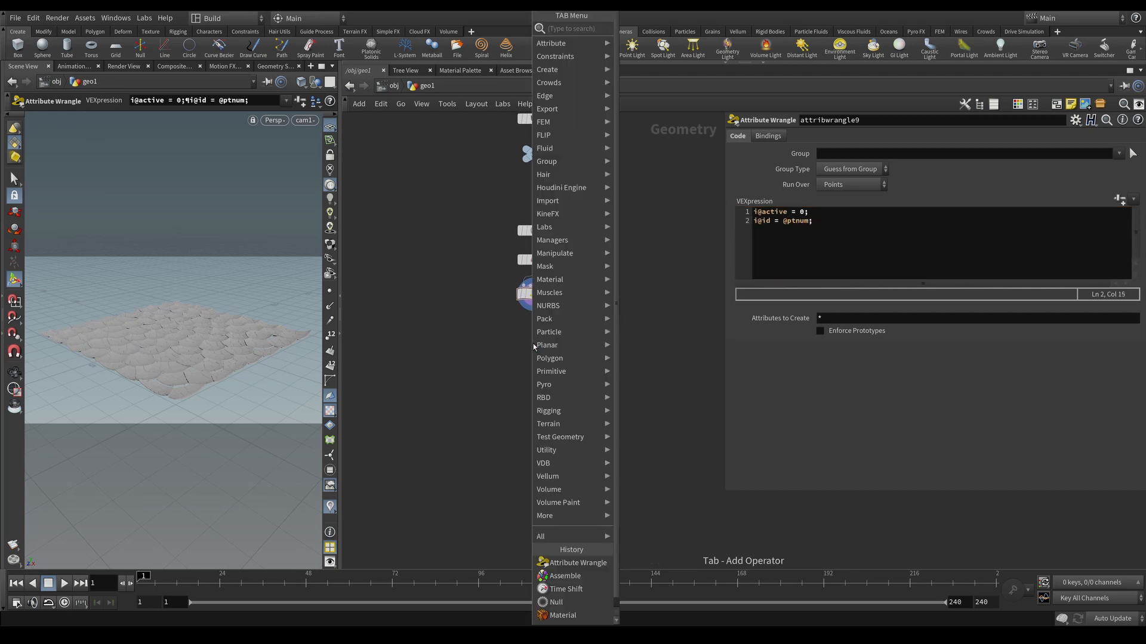
text(dopnetwo)
key(Return)
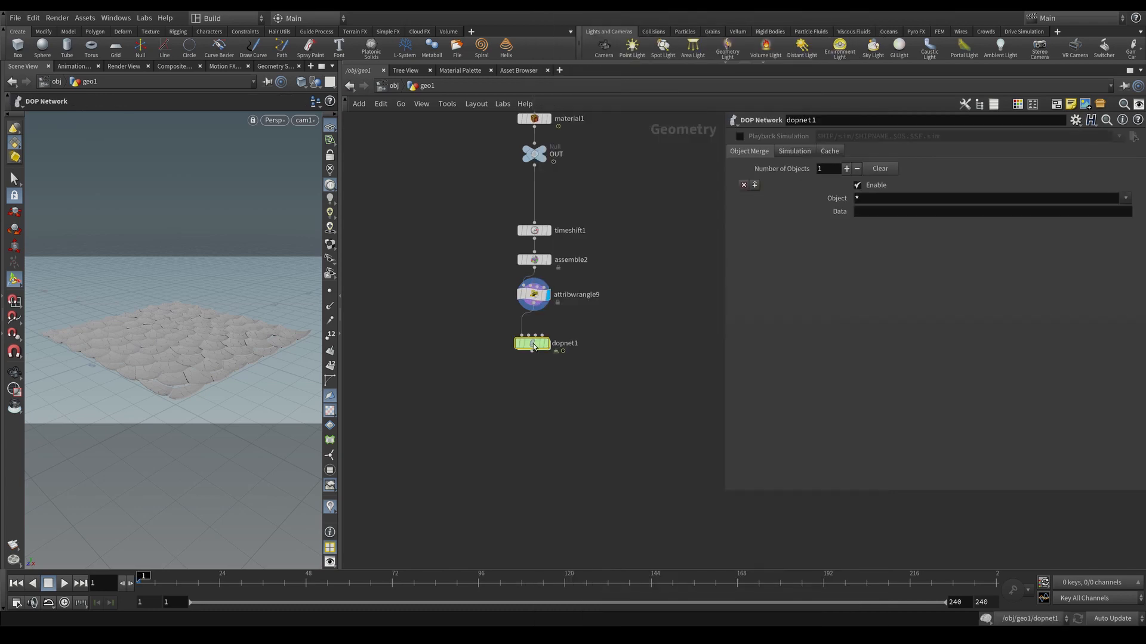
click(532, 343)
double_click(532, 344)
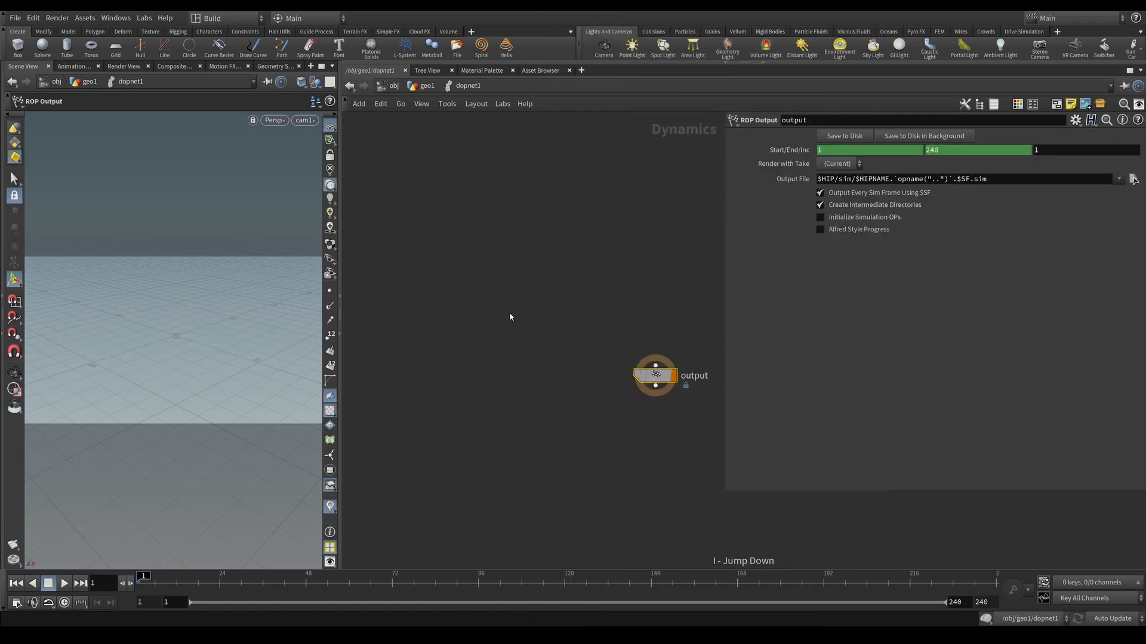
Add an RBD Packed Object above the output and set its geometry source to First Context Geometry.
key(Tab)
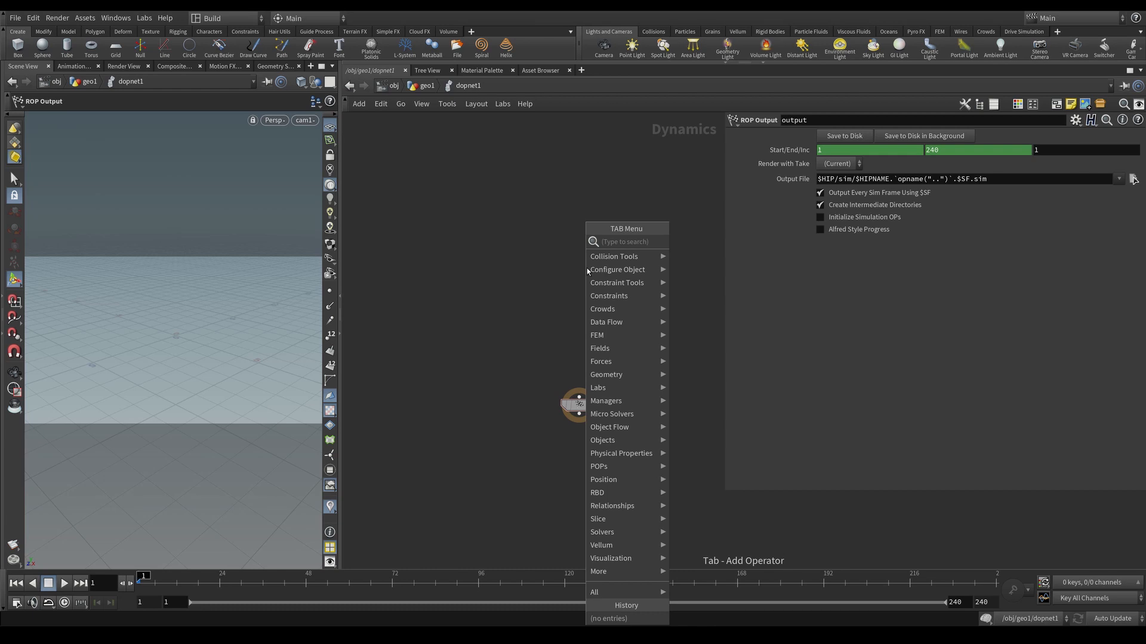
text(rbd packed)
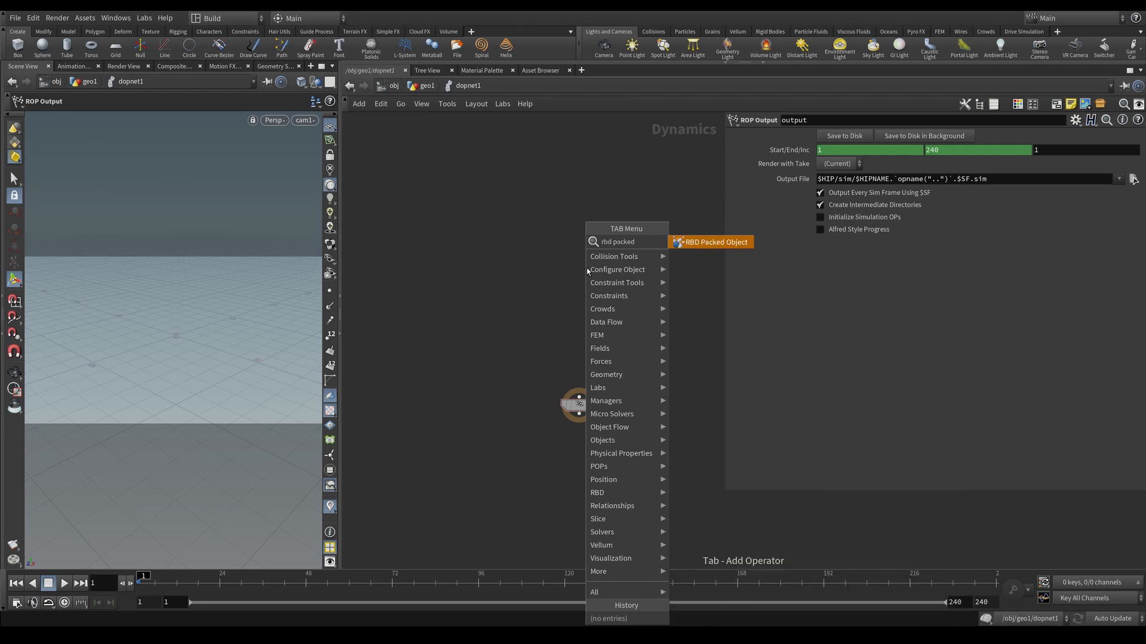
key(Return)
click(586, 267)
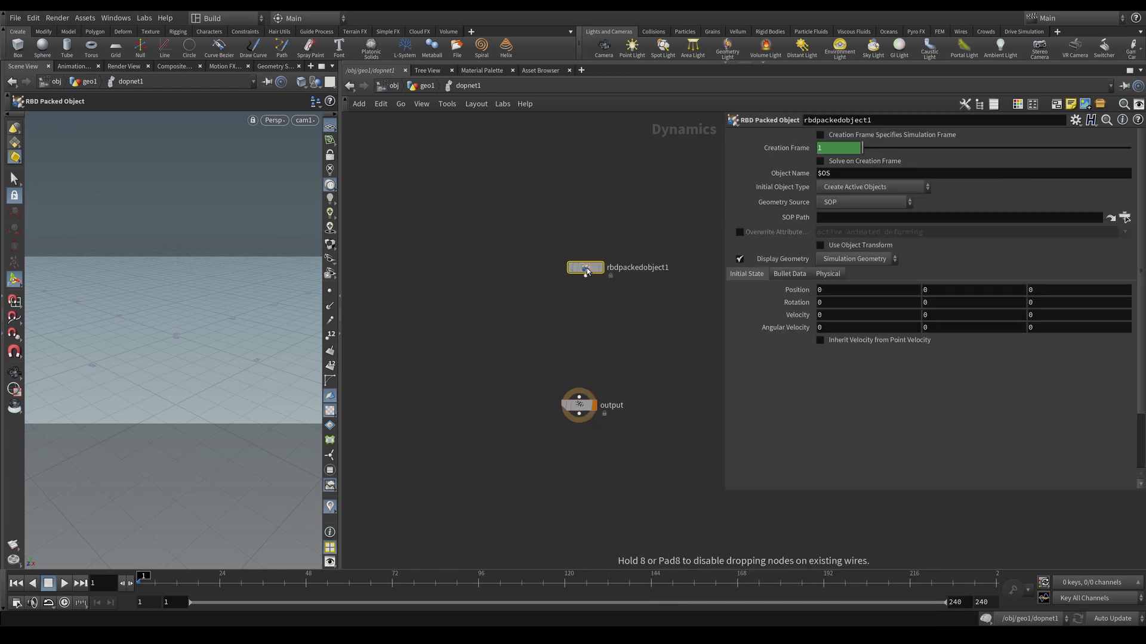
drag(587, 272, 519, 243)
click(838, 203)
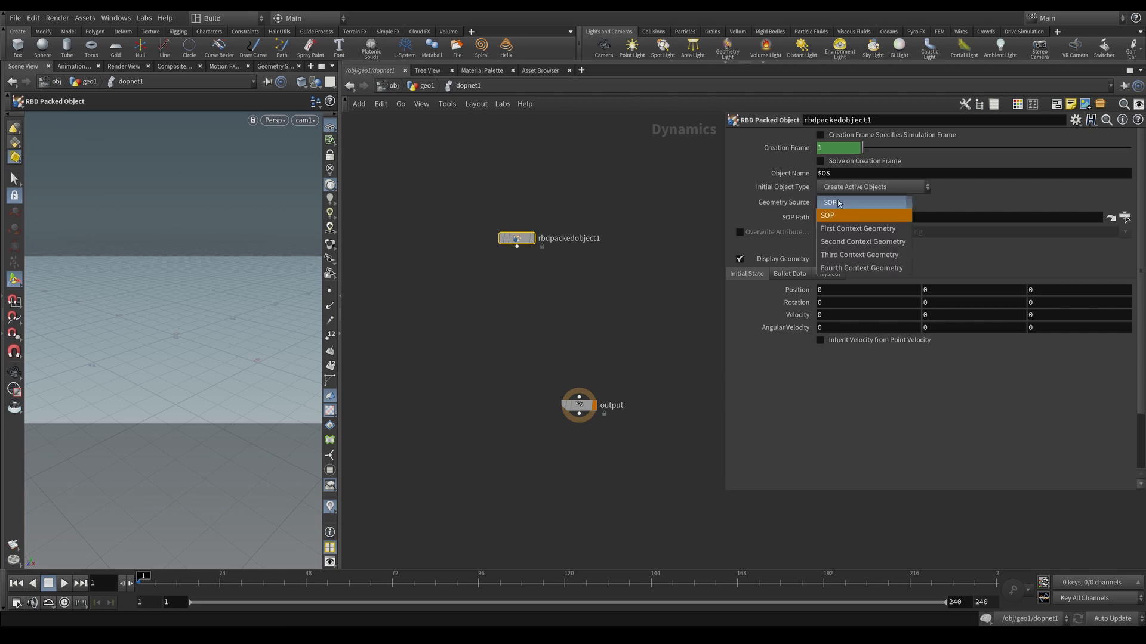
click(861, 229)
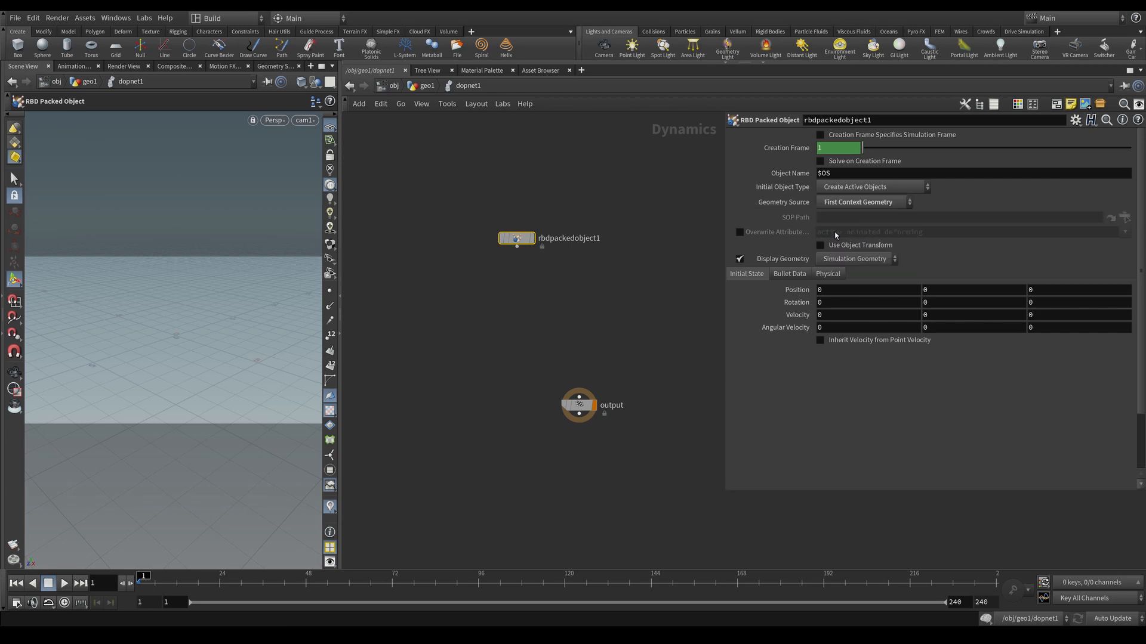
Add a Rigid Body Solver and wire rbdpackedobject1 into its first input.
middle_drag(631, 281, 576, 305)
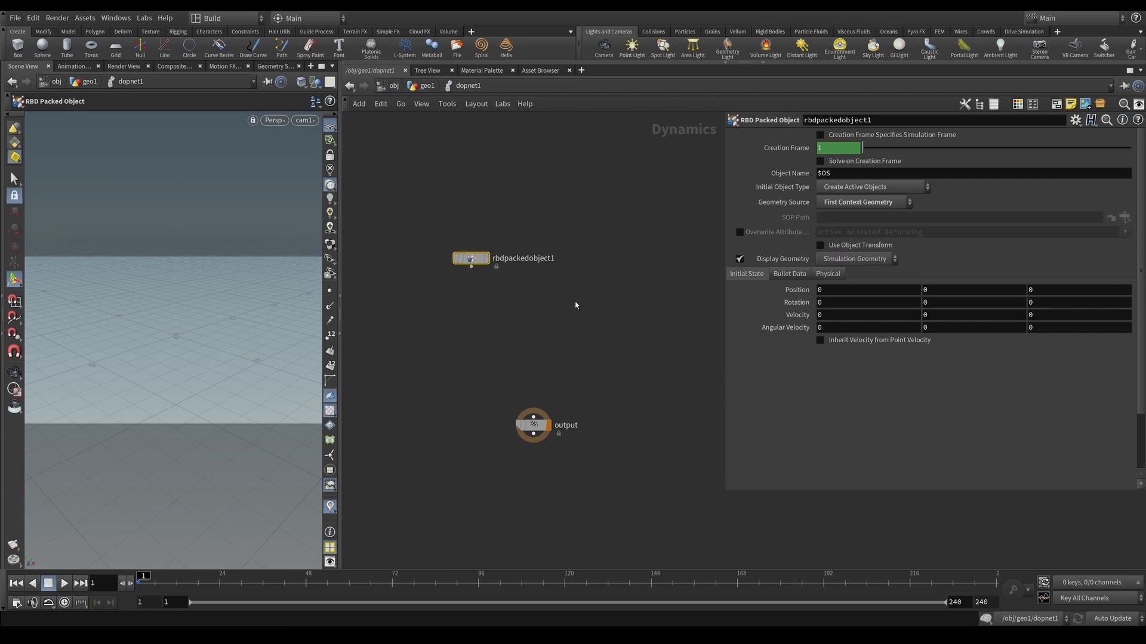
click(535, 287)
key(Tab)
text(rigid)
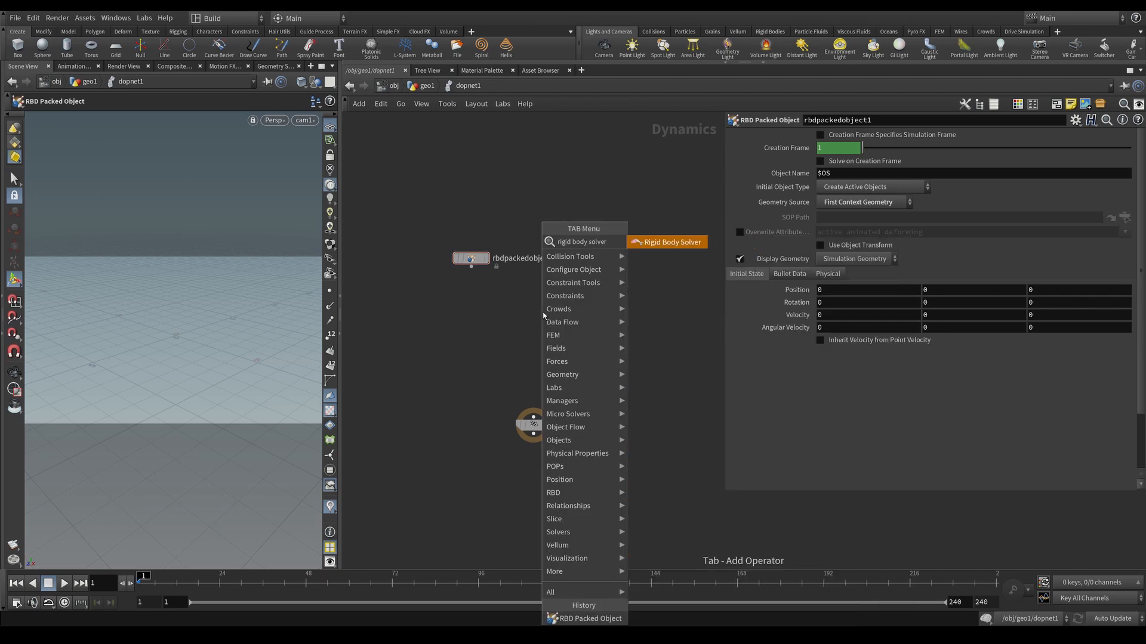
key(Return)
click(543, 314)
click(472, 267)
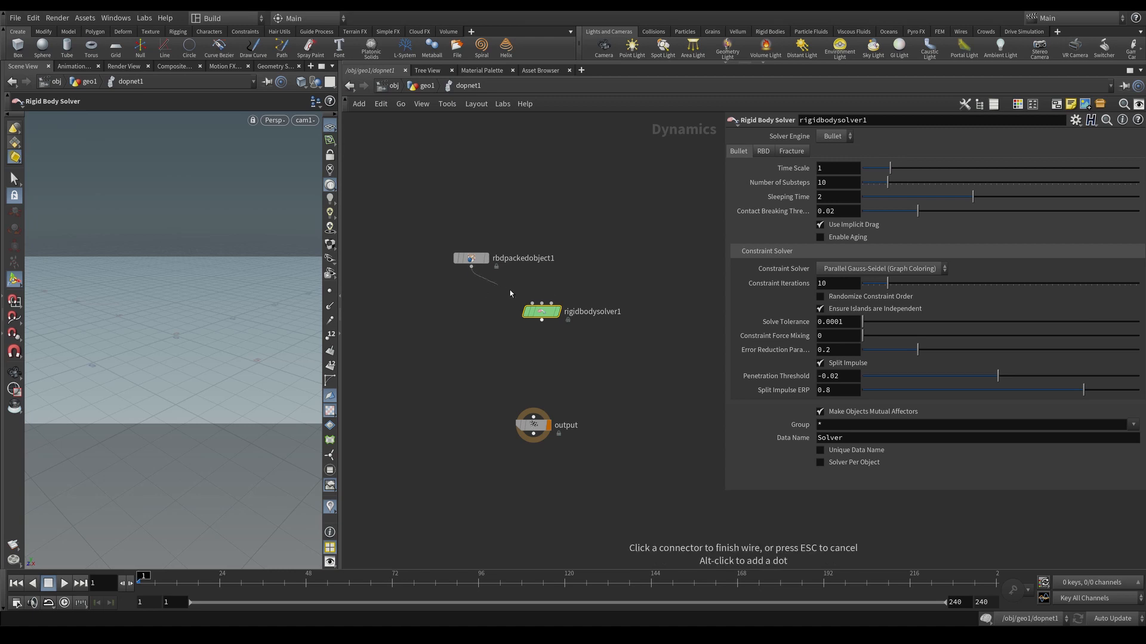
click(531, 304)
drag(540, 313, 520, 319)
Move the output node lower and add a Gravity Force after rigidbodysolver1.
middle_drag(543, 371, 548, 318)
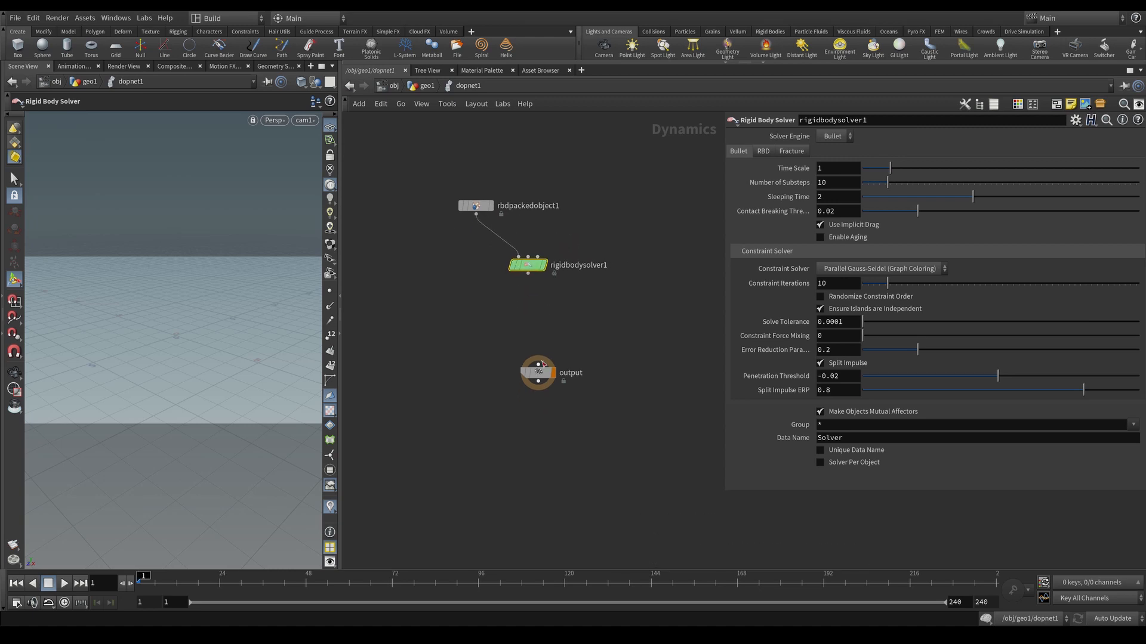
drag(543, 364, 512, 412)
click(527, 273)
key(Tab)
text(g)
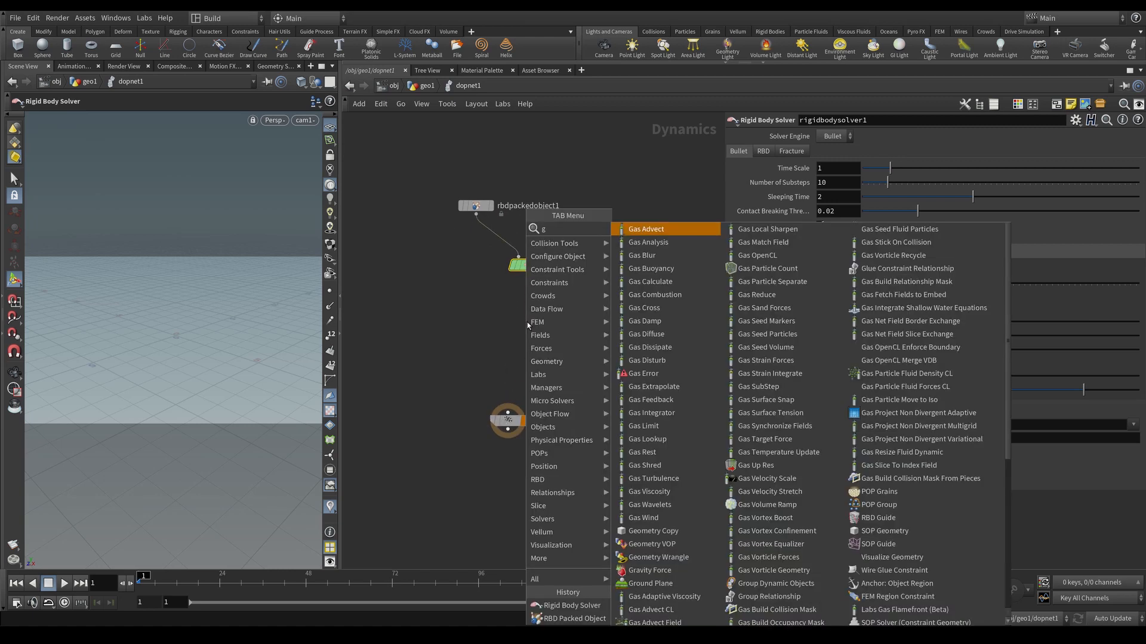
text(rav)
key(Return)
click(528, 321)
Add a Ground Plane node beside gravity1.
middle_drag(424, 351, 490, 340)
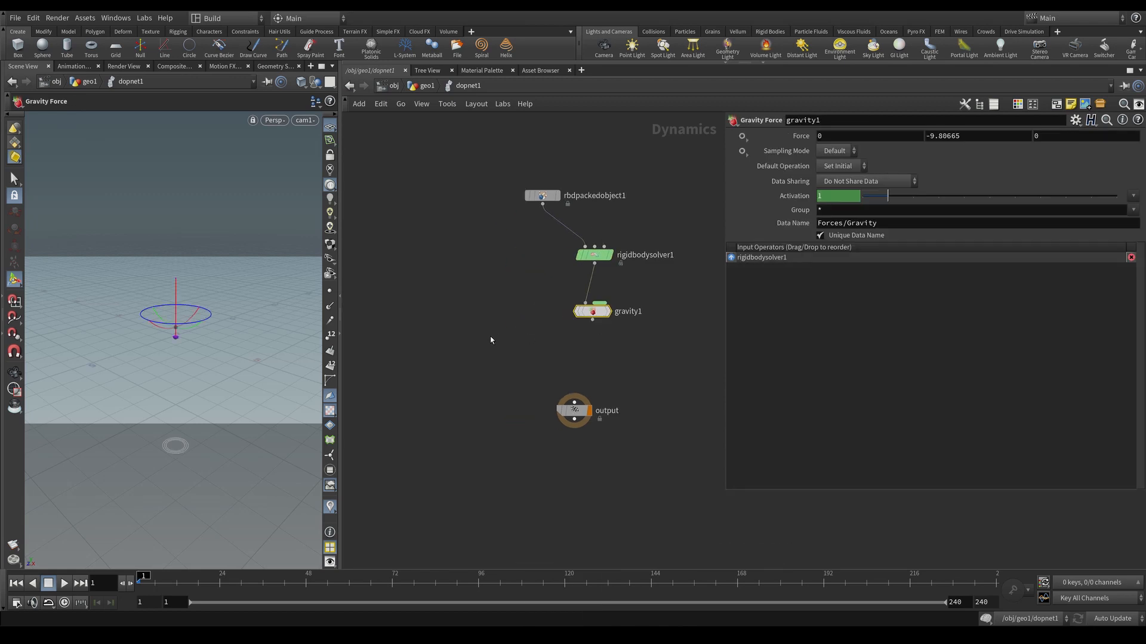
key(Tab)
text(ground)
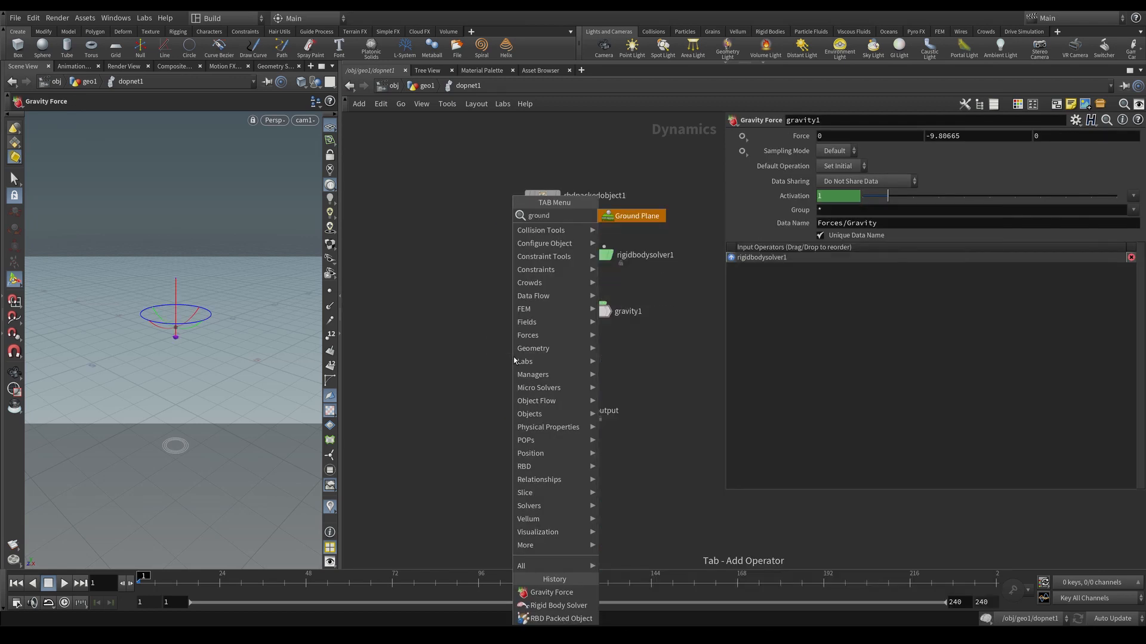
key(Return)
click(464, 322)
Merge groundplane1 with gravity1, wire the merge into the output and return the timeline to frame 1.
click(464, 331)
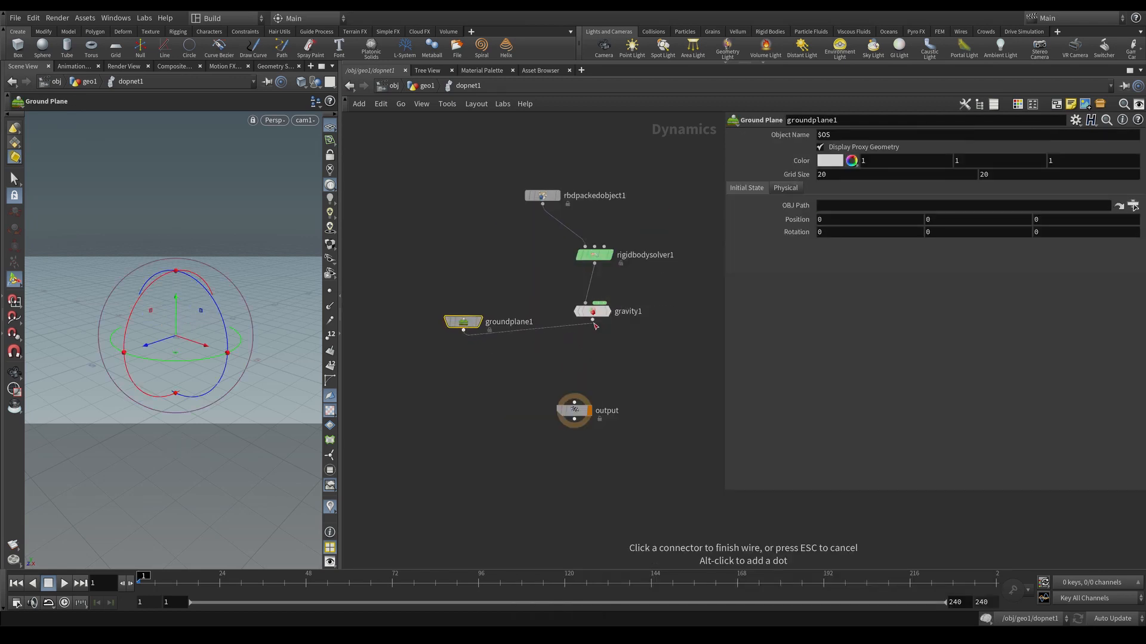
shift+click(592, 320)
alt+click(577, 347)
click(577, 357)
click(574, 403)
drag(579, 412, 597, 417)
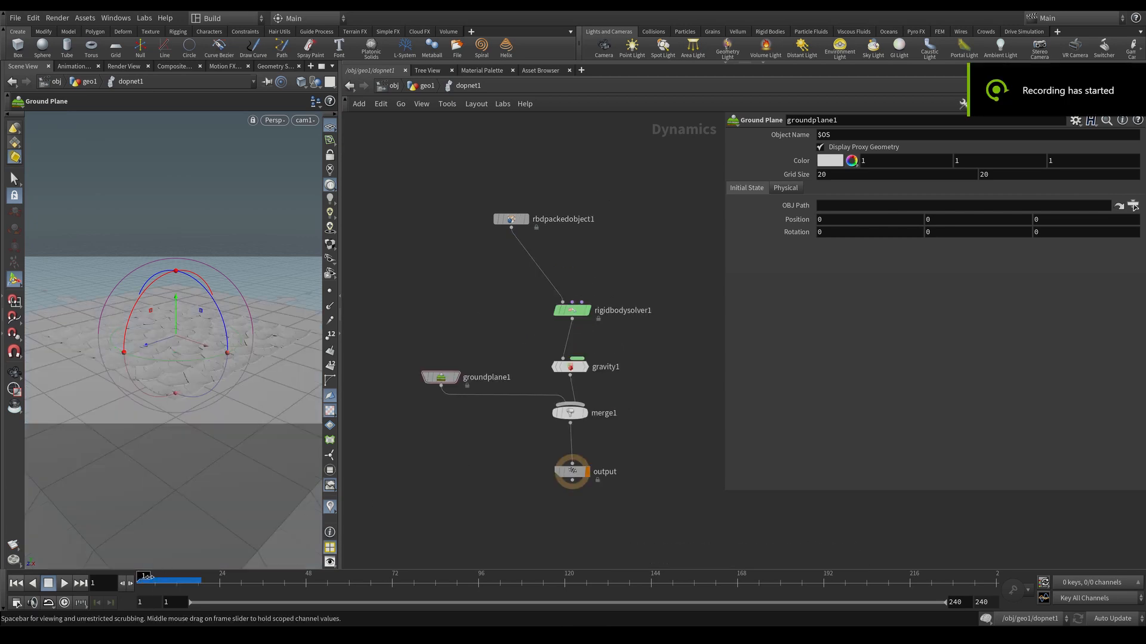
mouse_move(143, 580)
mouse_down()
mouse_move(171, 580)
mouse_move(138, 583)
mouse_up()
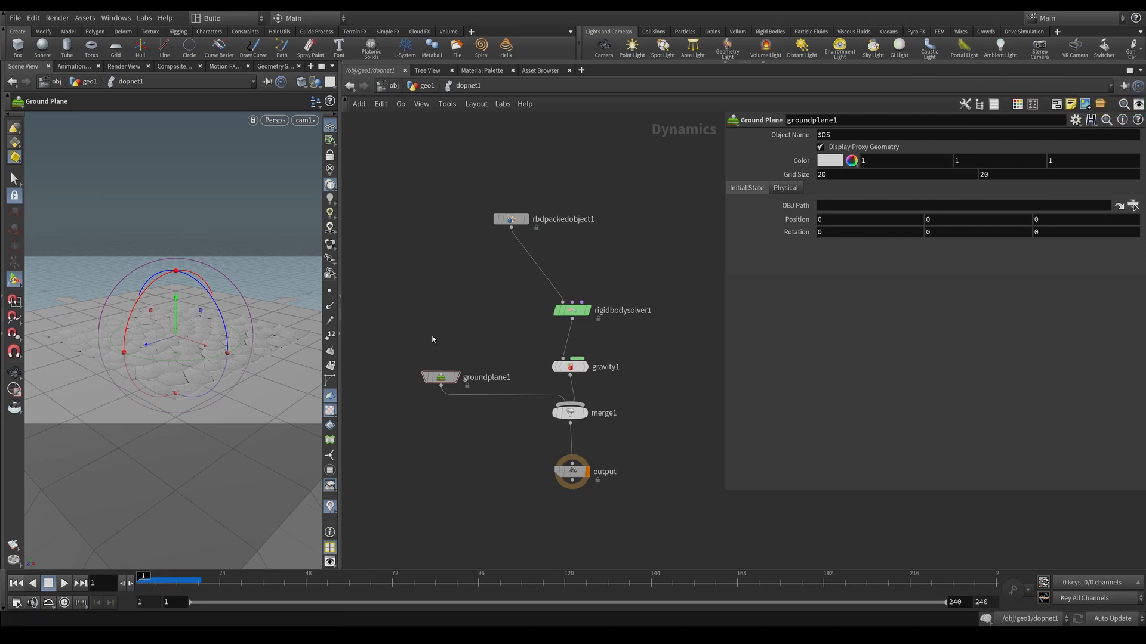
Add a SOP Solver and connect it to the Pre-Solve input of rigidbodysolver1.
middle_drag(453, 329, 413, 345)
key(Tab)
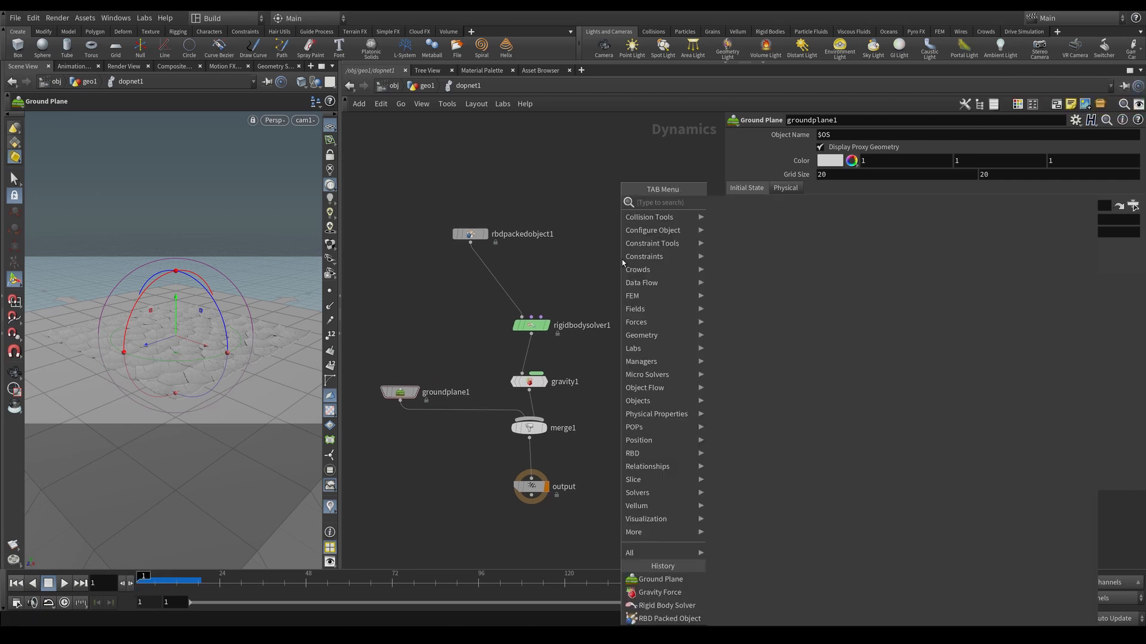
text(sop solver)
key(Return)
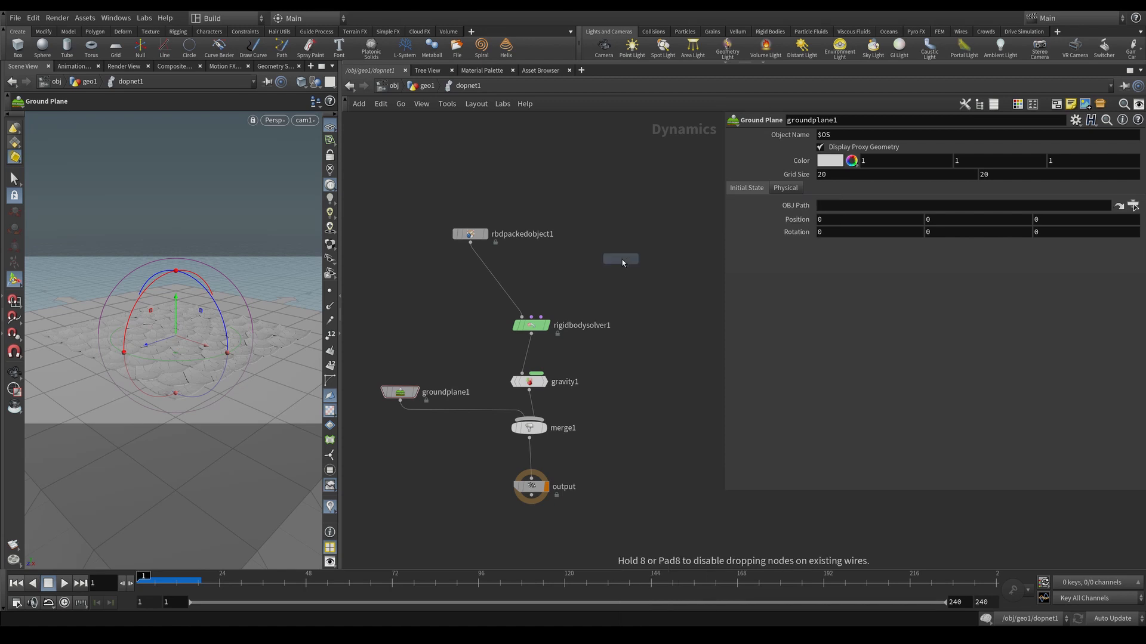
click(609, 242)
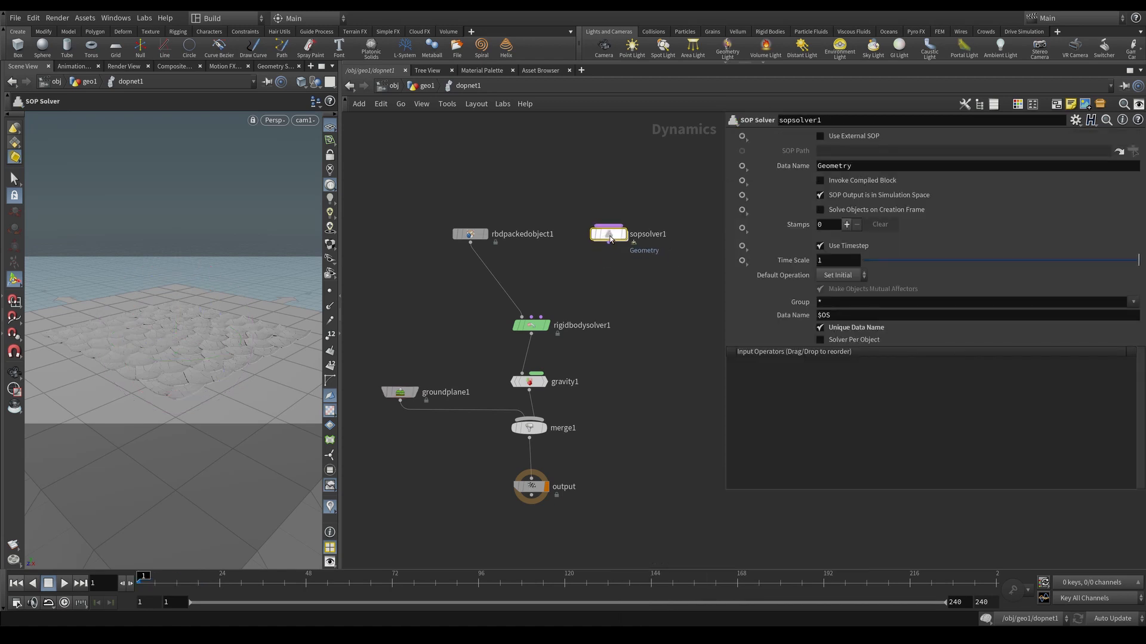
middle_drag(589, 269, 580, 294)
click(615, 252)
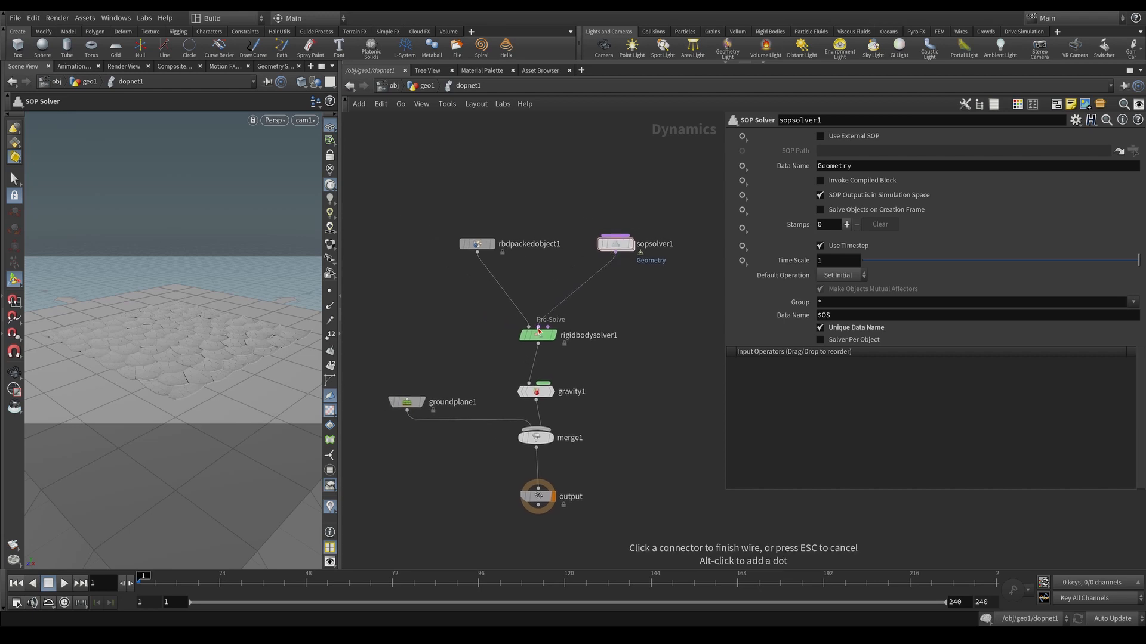
click(539, 328)
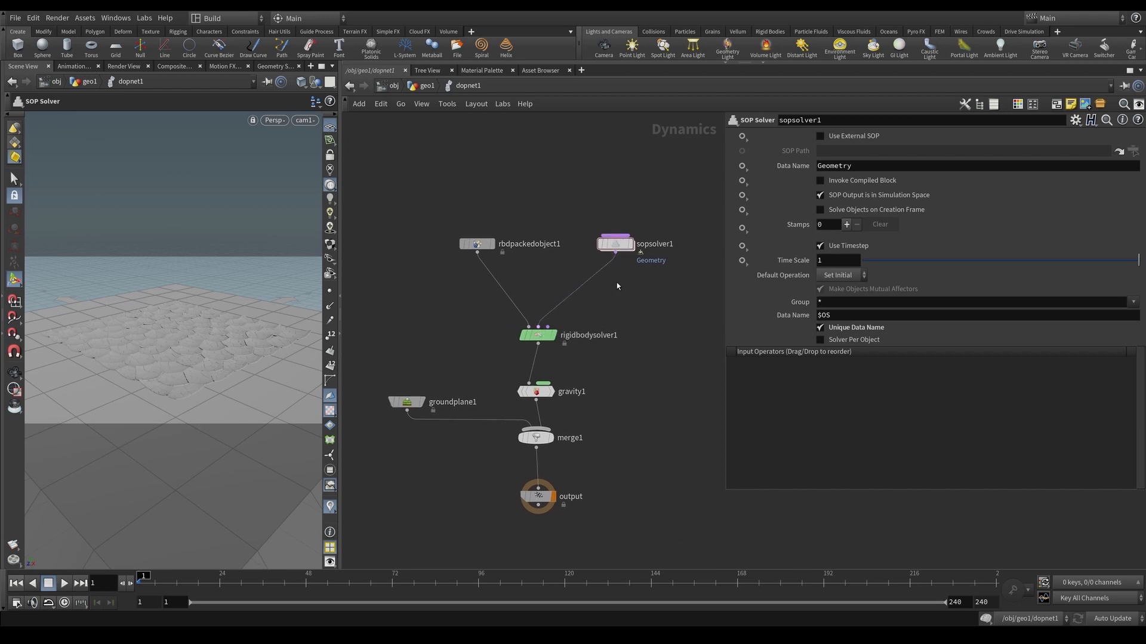
Go inside sopsolver1 and insert an Attribute Wrangle between dop_geometry and OUT.
double_click(615, 244)
drag(516, 363, 507, 473)
key(Tab)
text(wran)
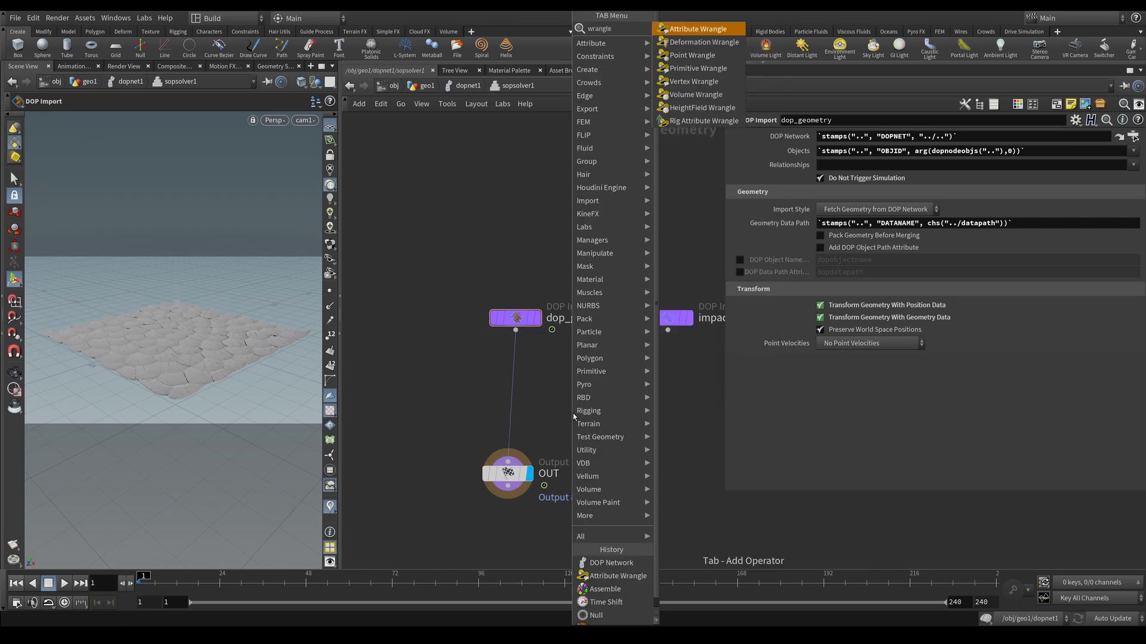
key(Return)
click(514, 376)
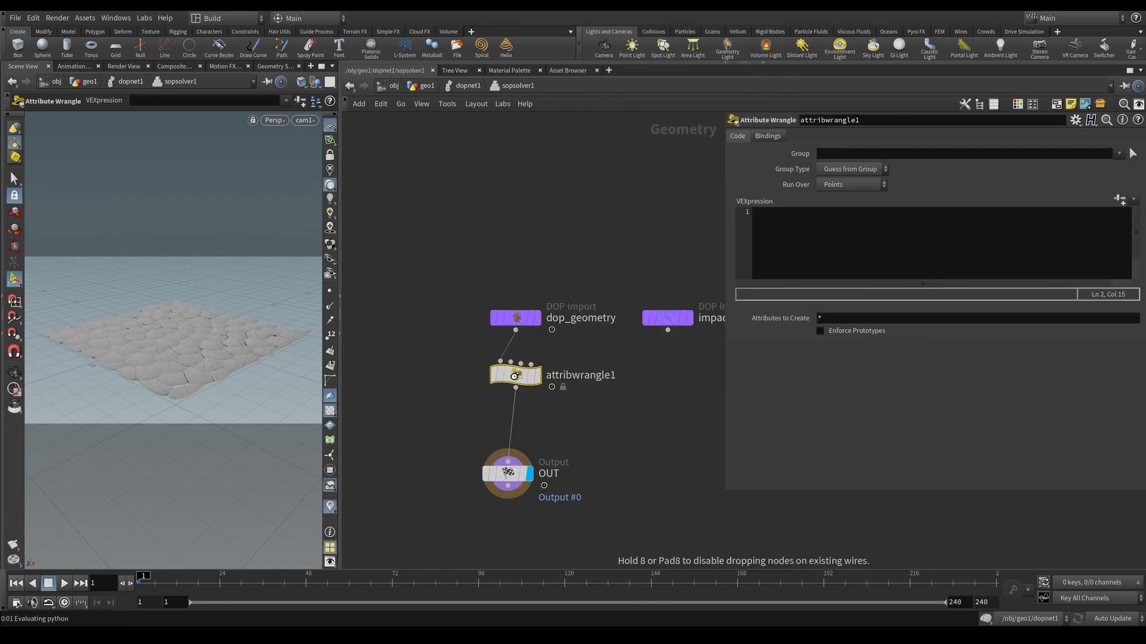
click(804, 248)
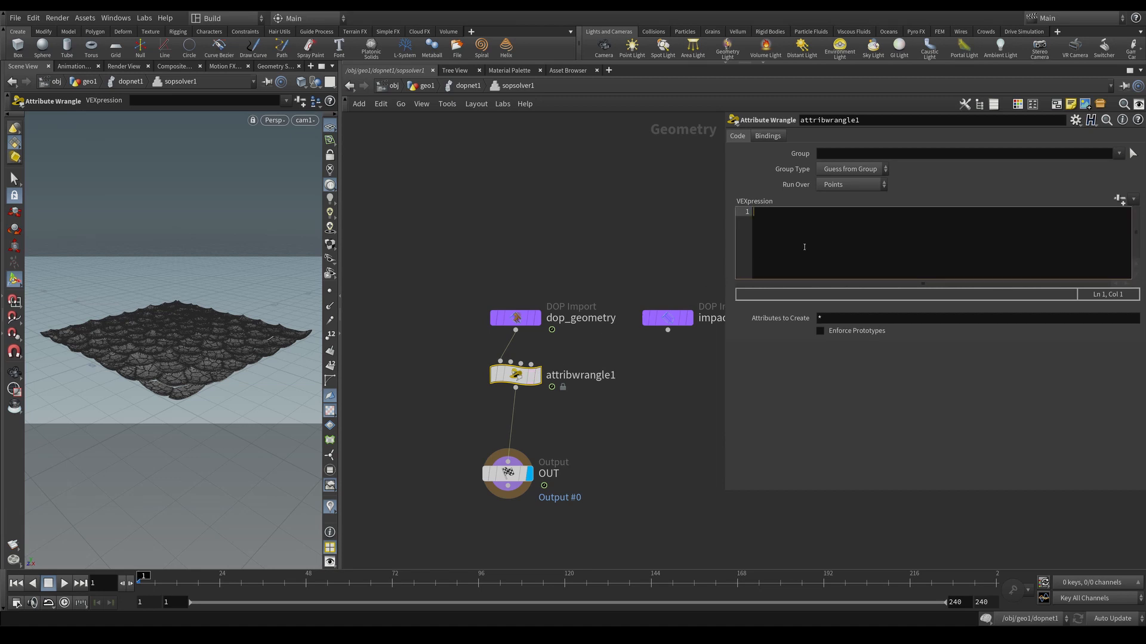
text(if (i@id < @)
key(Caps_Lock)
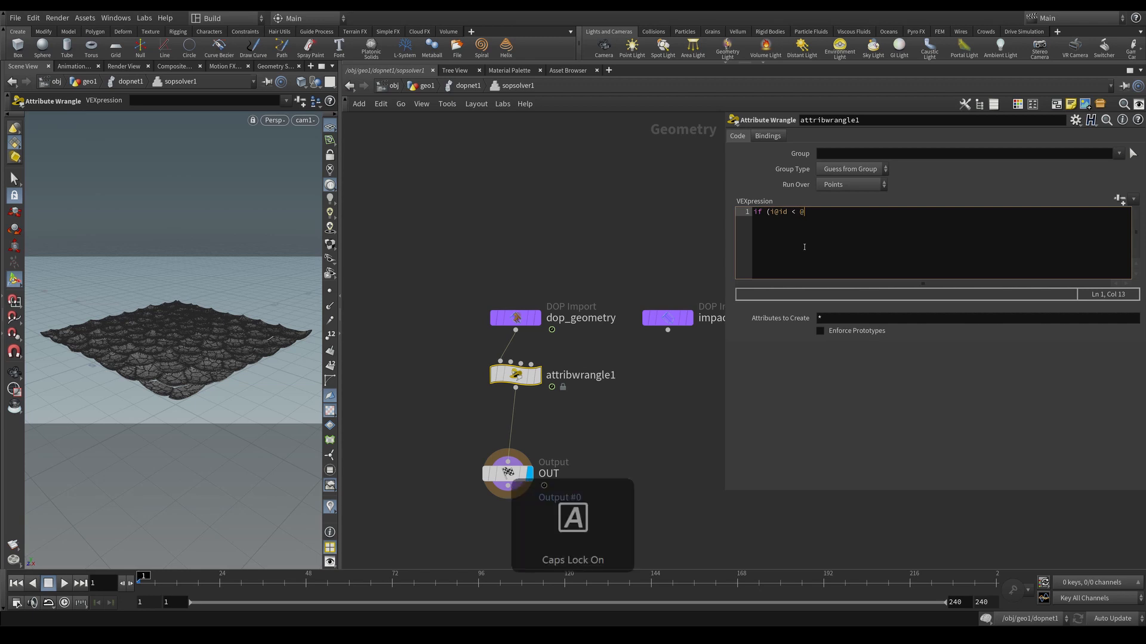
text(F)
key(Caps_Lock)
text(rame*)
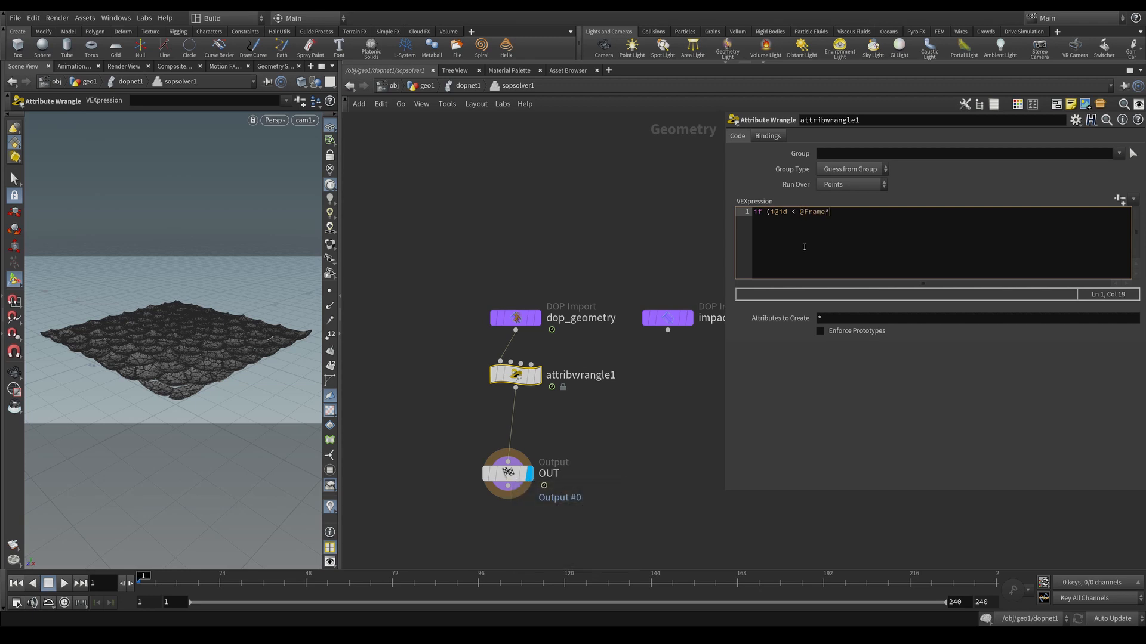
text(25) {})
key(Return)
key(Return)
key(Up)
text(i@active = 1;)
click(619, 260)
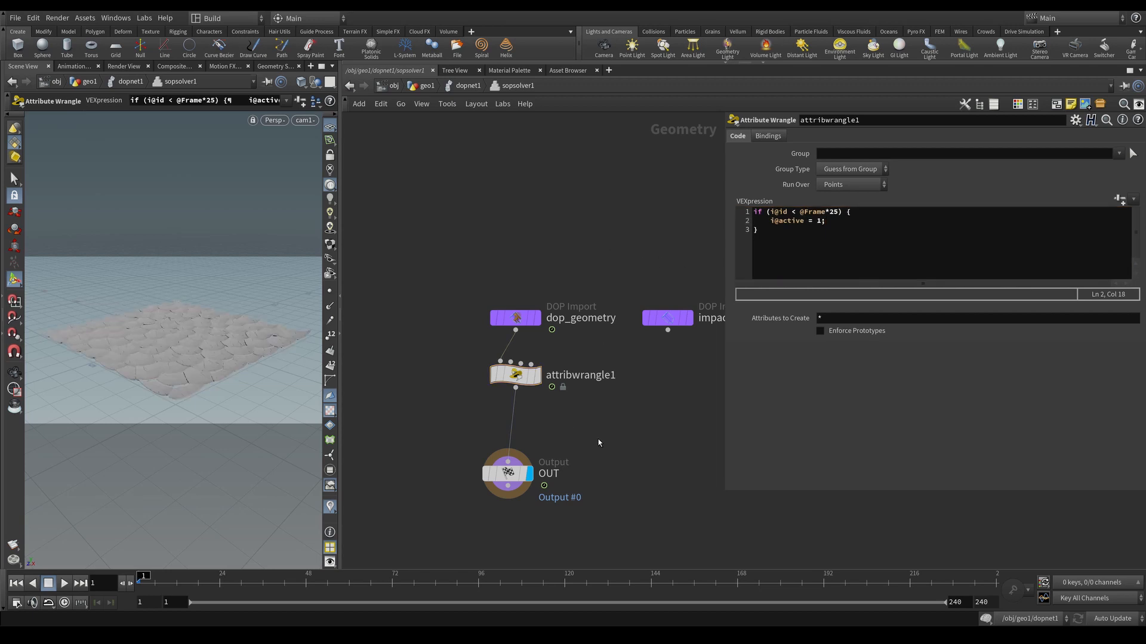
Go back up to the DOP network, play the simulation and rewind near the start.
key(u)
click(68, 585)
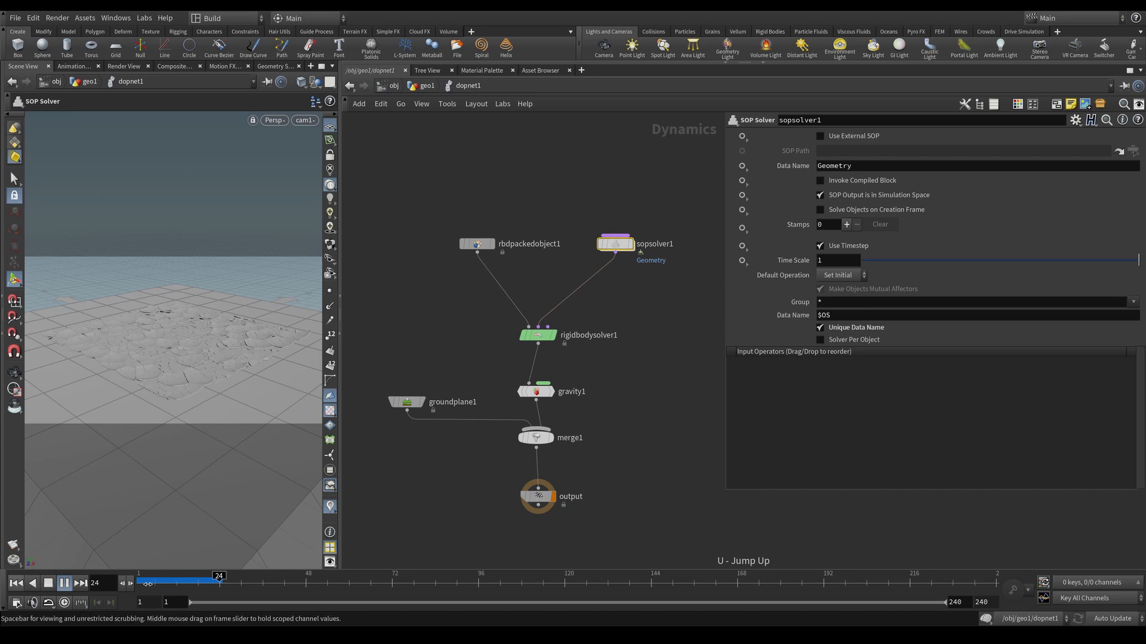
click(142, 579)
Review the activation code of attribwrangle1 inside sopsolver1 and return to the DOP network.
double_click(616, 246)
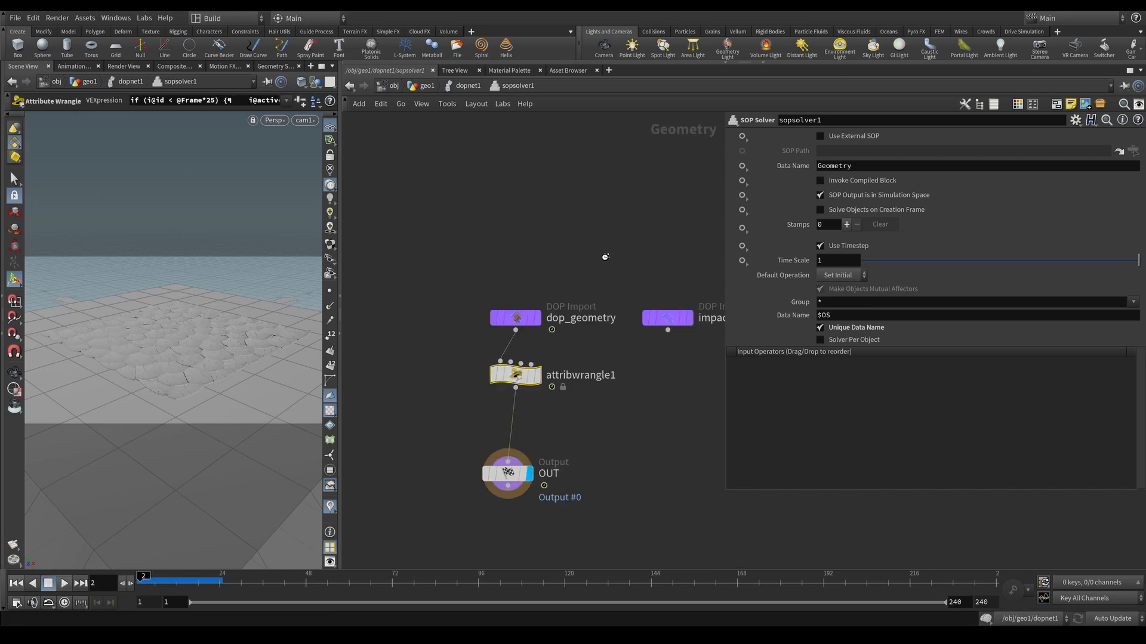
click(513, 376)
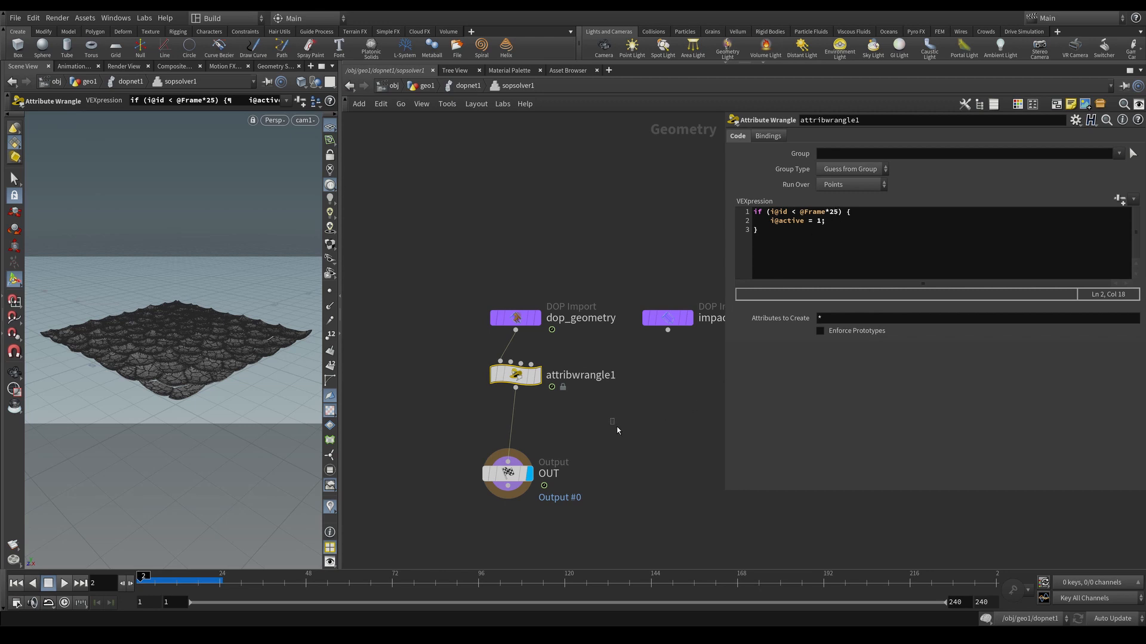
key(u)
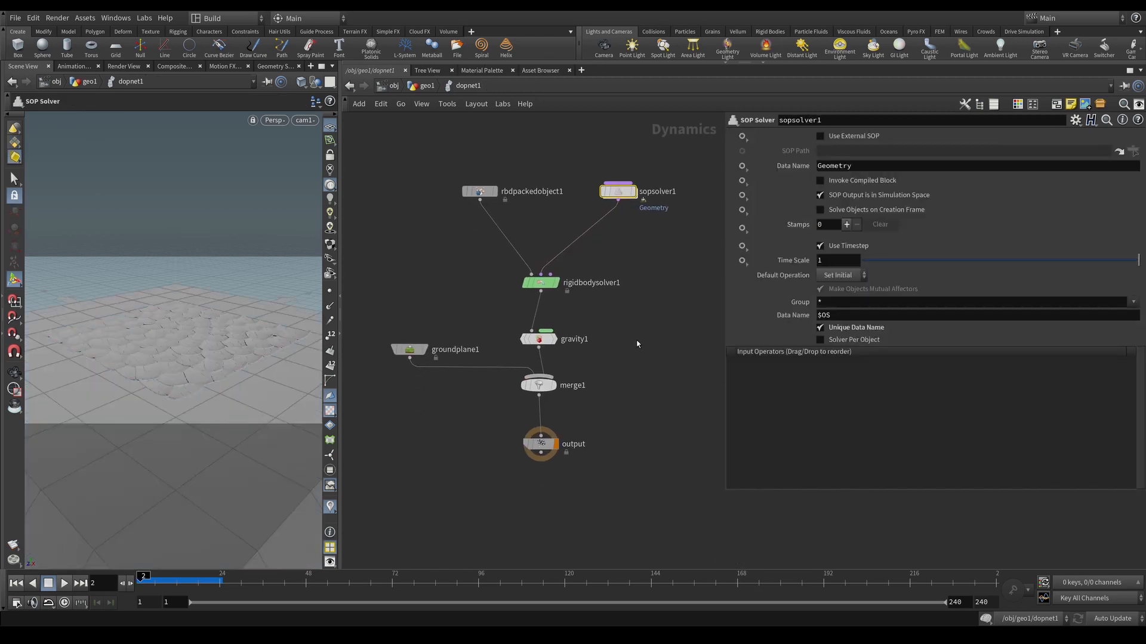
Add a DOP Import node in geo1 below dopnet1 and set its DOP Network to ../dopnet1.
key(u)
key(Tab)
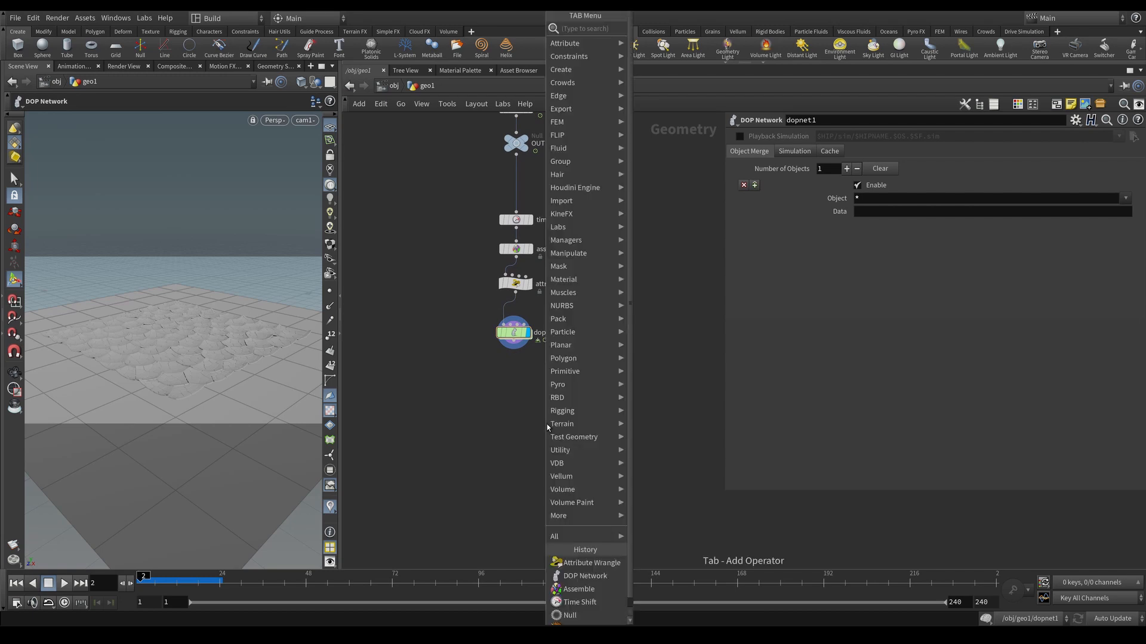
text(dopimport)
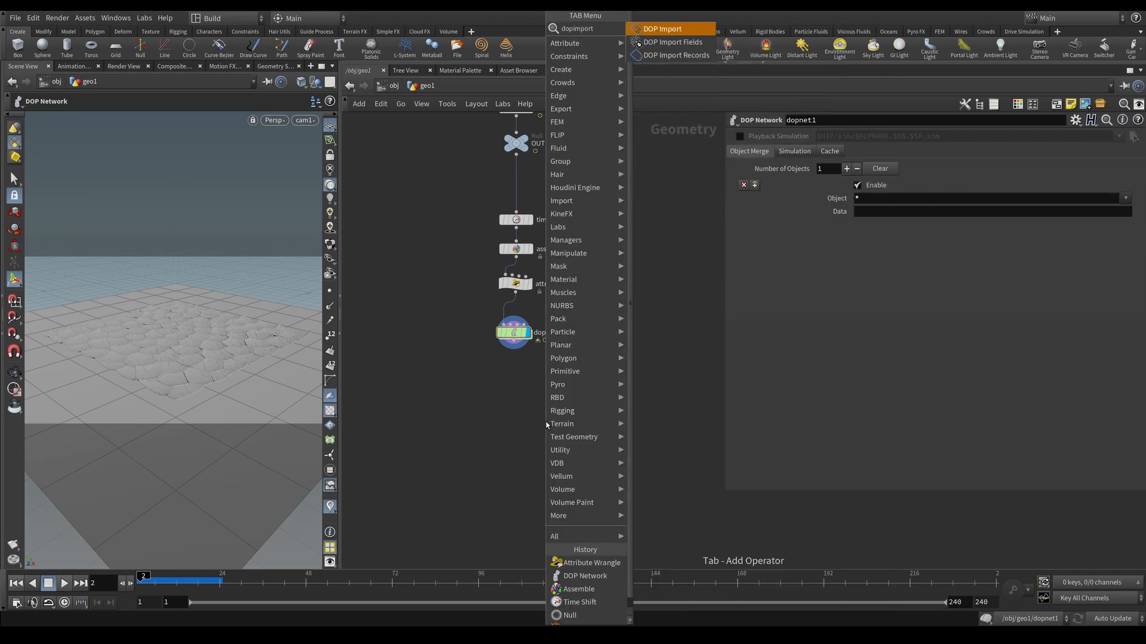
key(Return)
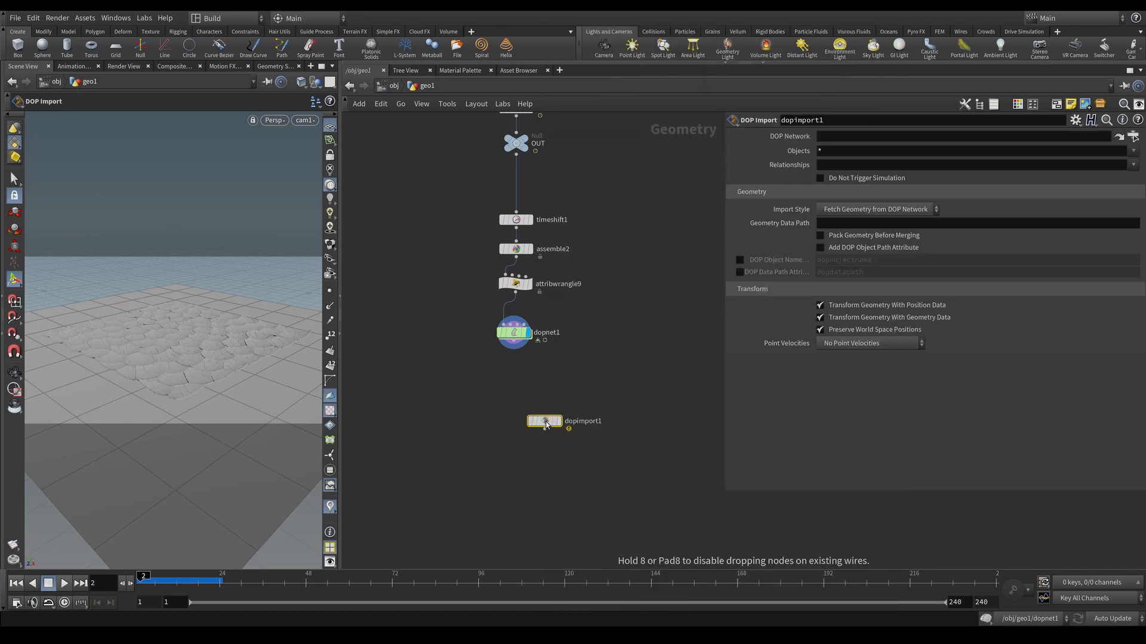
click(546, 422)
drag(514, 333, 828, 139)
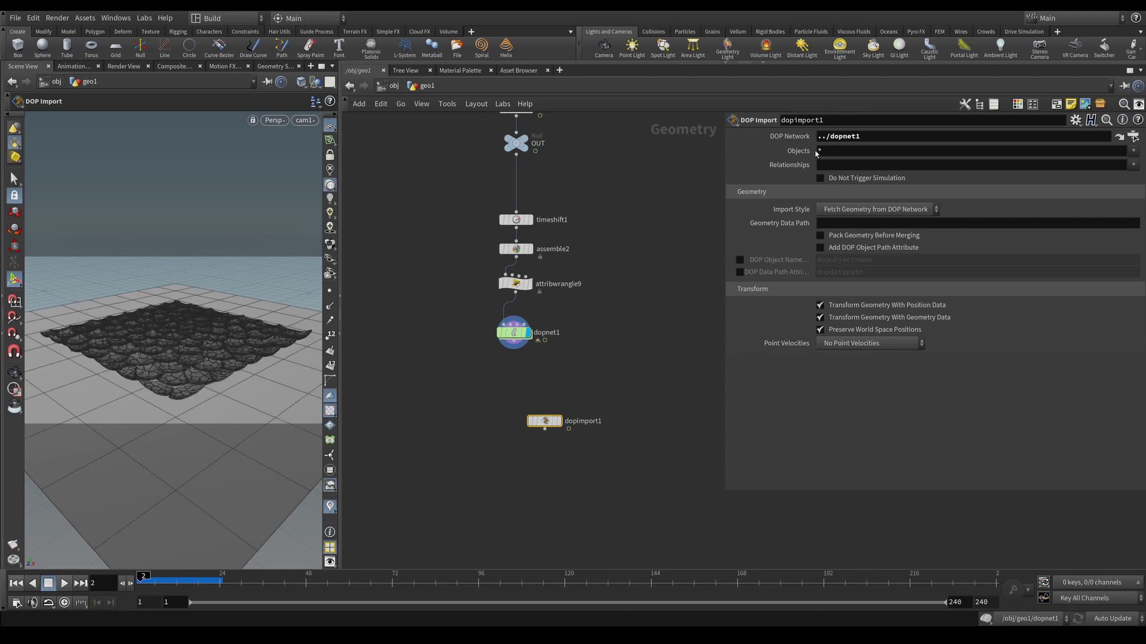
Copy the packed object's name from inside dopnet1, enter rbdpackedobject1 as dopimport1's Objects value, and display dopimport1.
double_click(514, 333)
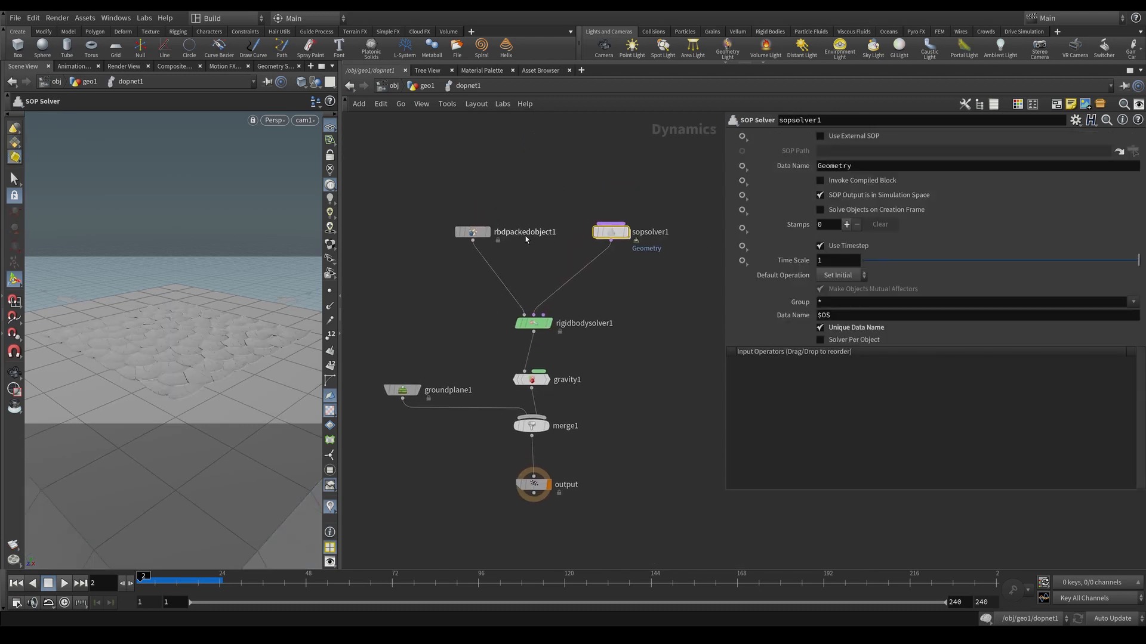
double_click(526, 232)
key(ctrl+c)
key(Escape)
key(u)
click(546, 422)
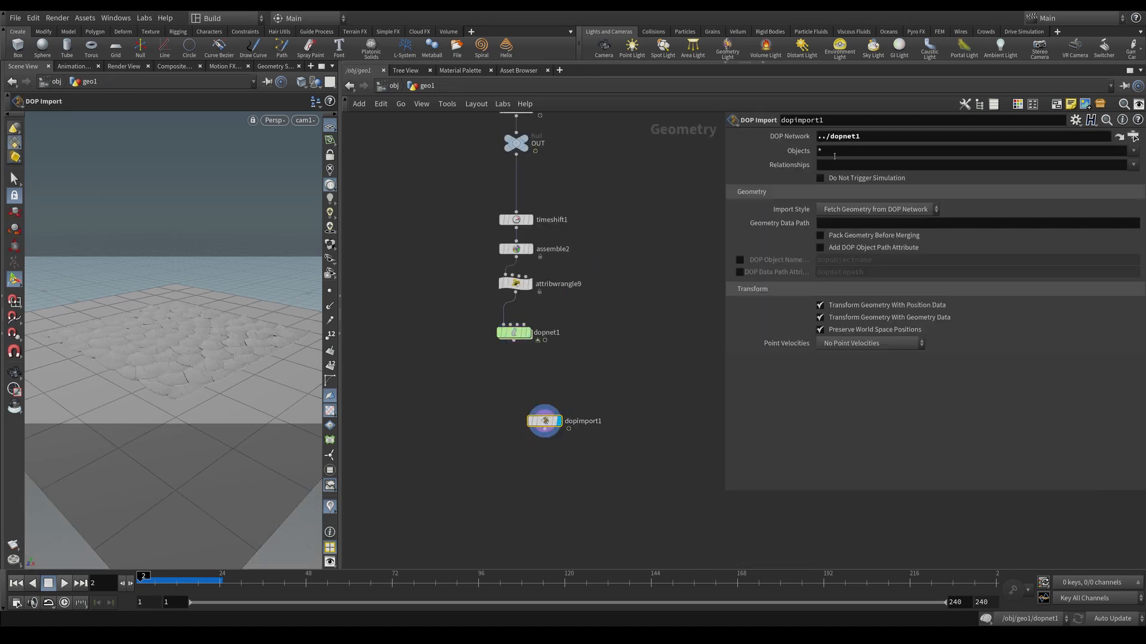
drag(834, 153, 786, 152)
key(ctrl+v)
key(Return)
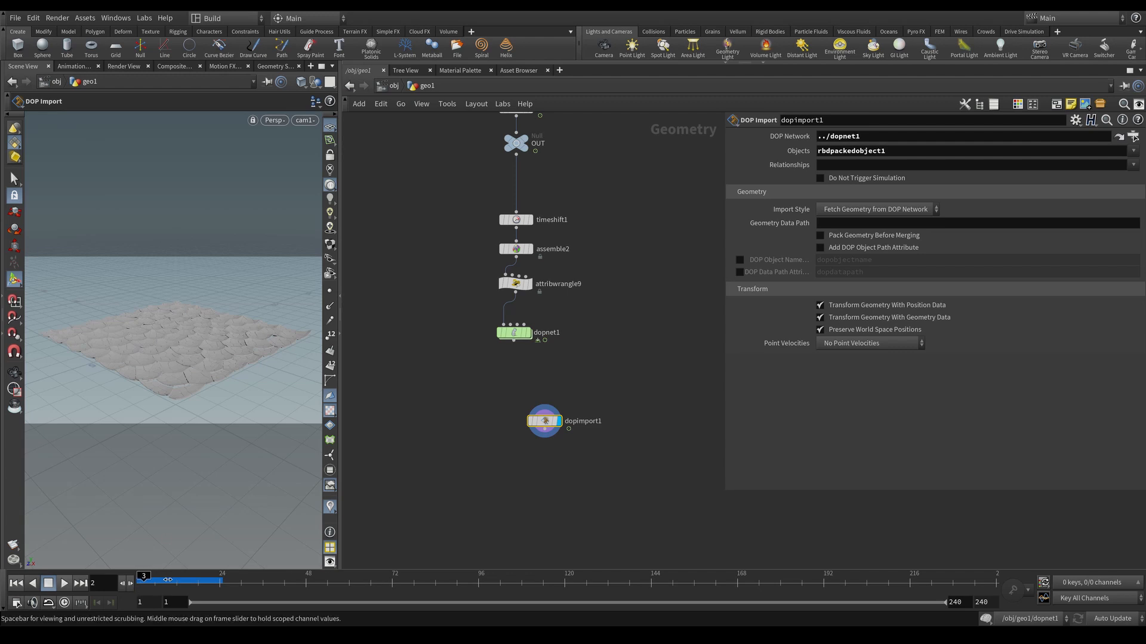
Preview the OUT null at frames 1 and 11, and check the frame used by timeshift1.
click(132, 588)
drag(131, 589, 114, 595)
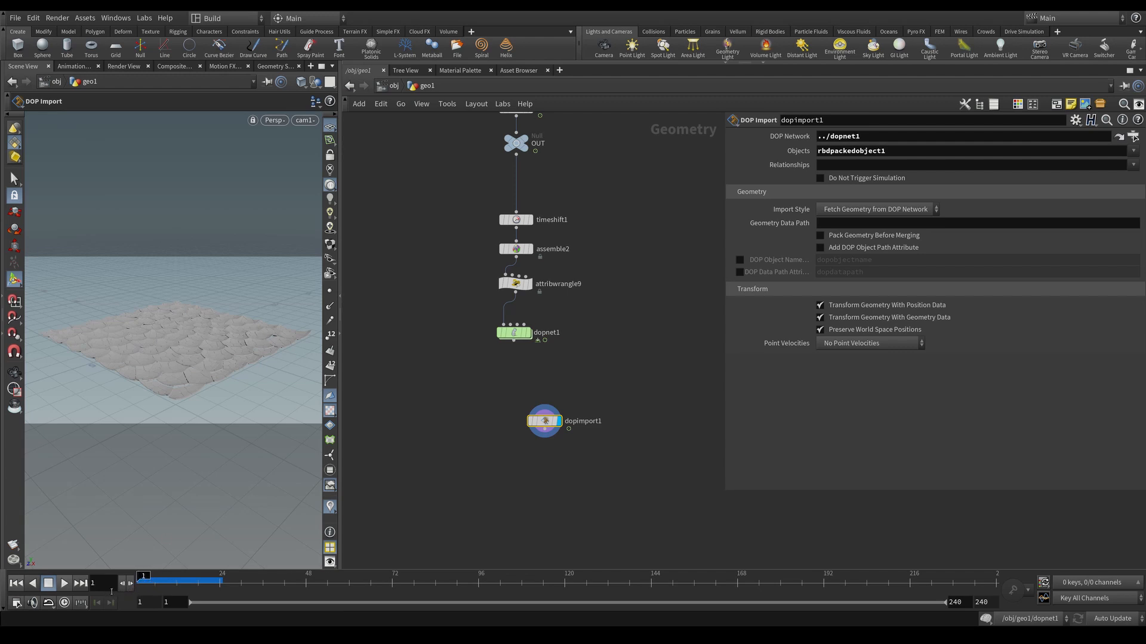
middle_drag(569, 361, 509, 392)
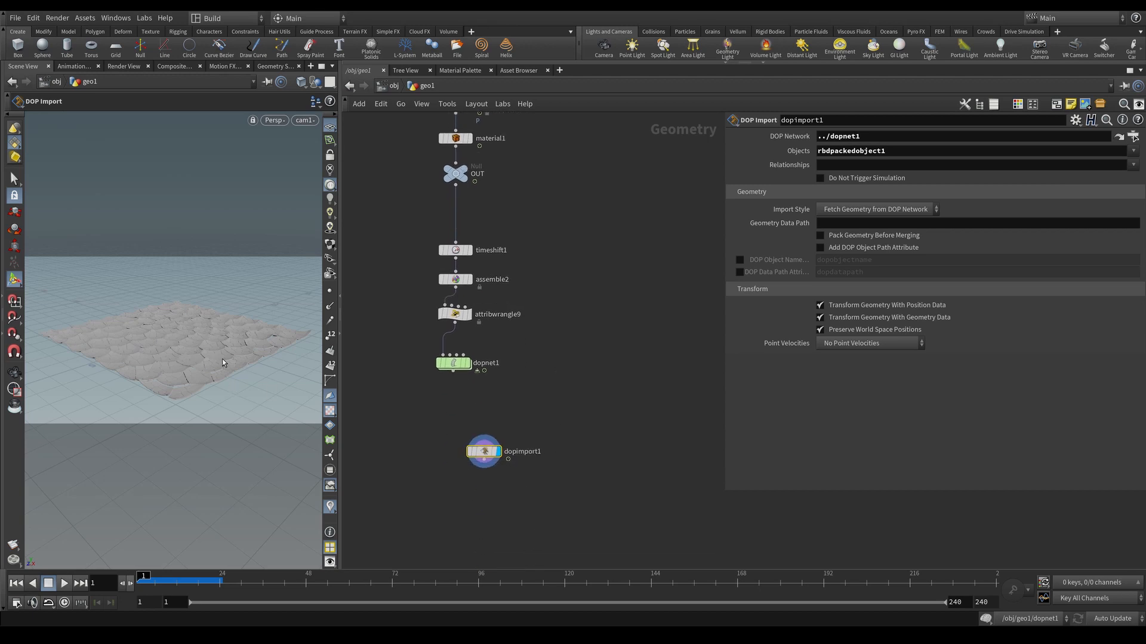
middle_drag(542, 213, 529, 297)
scroll(530, 297, down, 1)
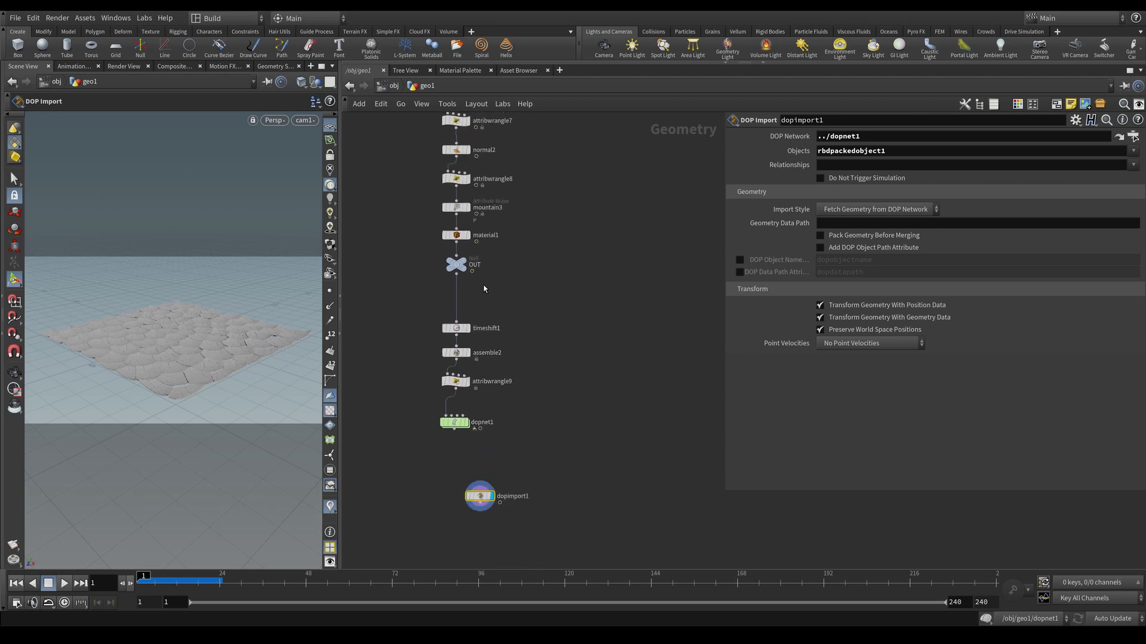
click(461, 264)
click(456, 266)
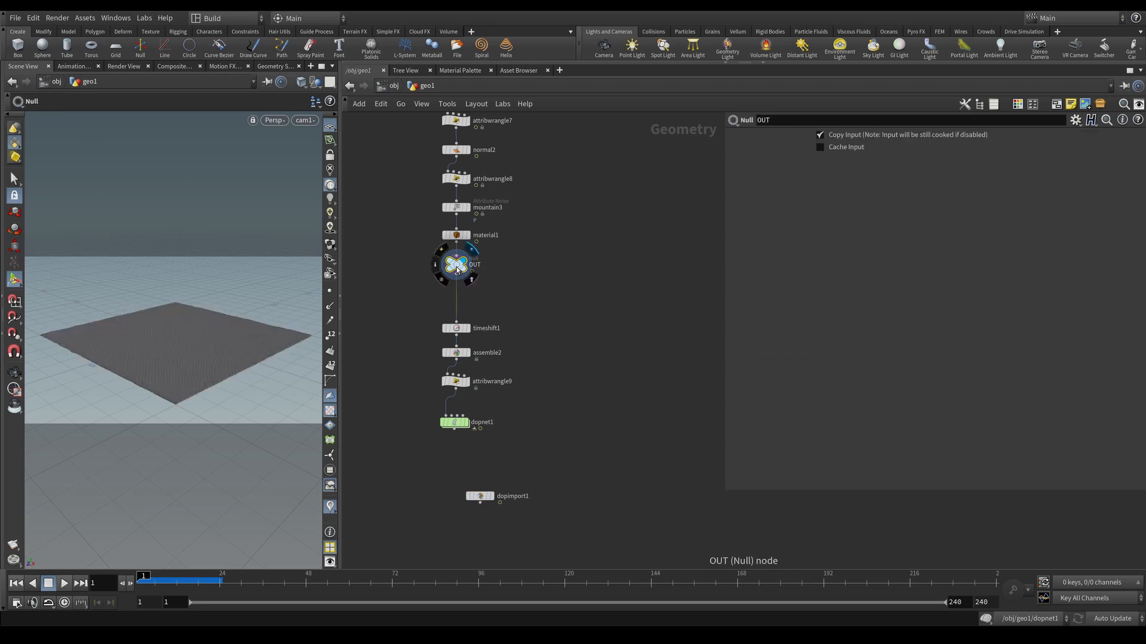
click(174, 583)
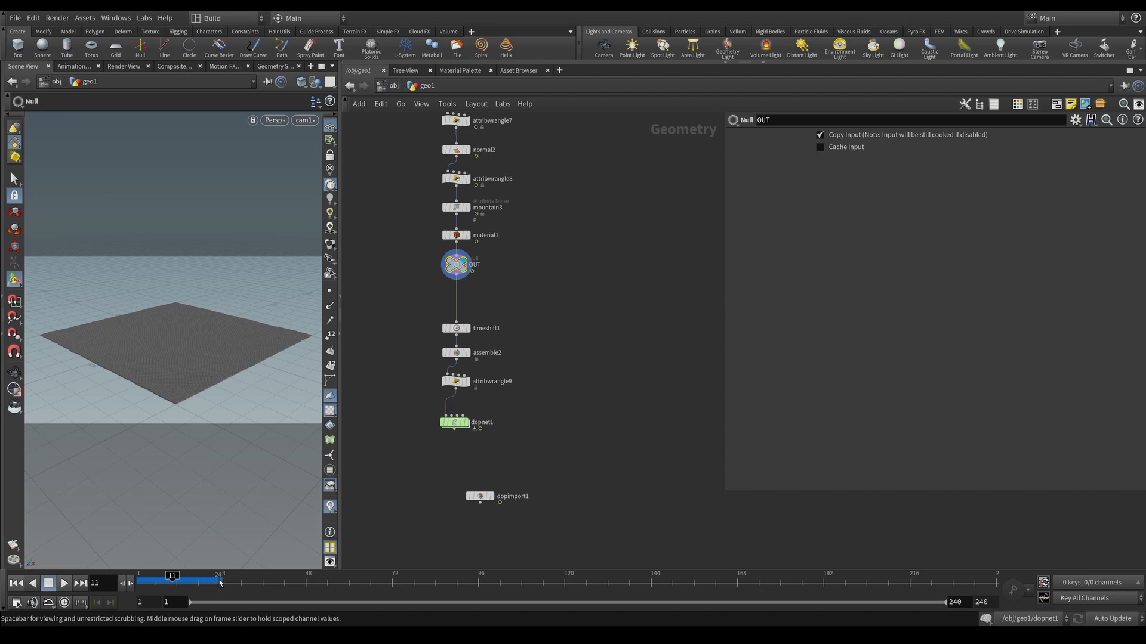
middle_drag(558, 355, 493, 319)
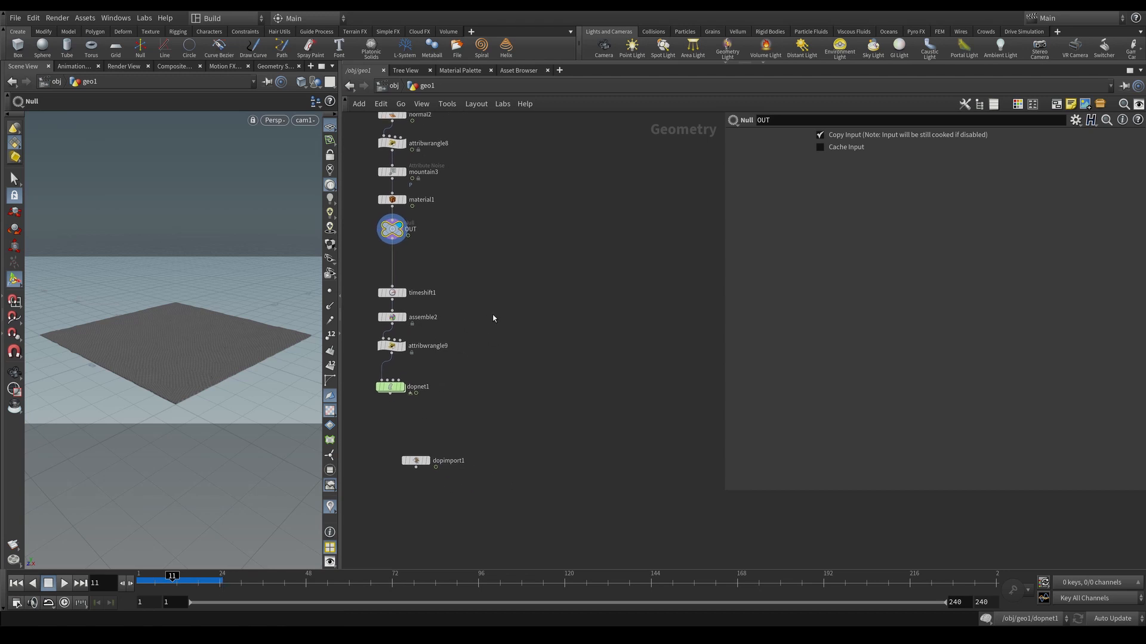
click(392, 296)
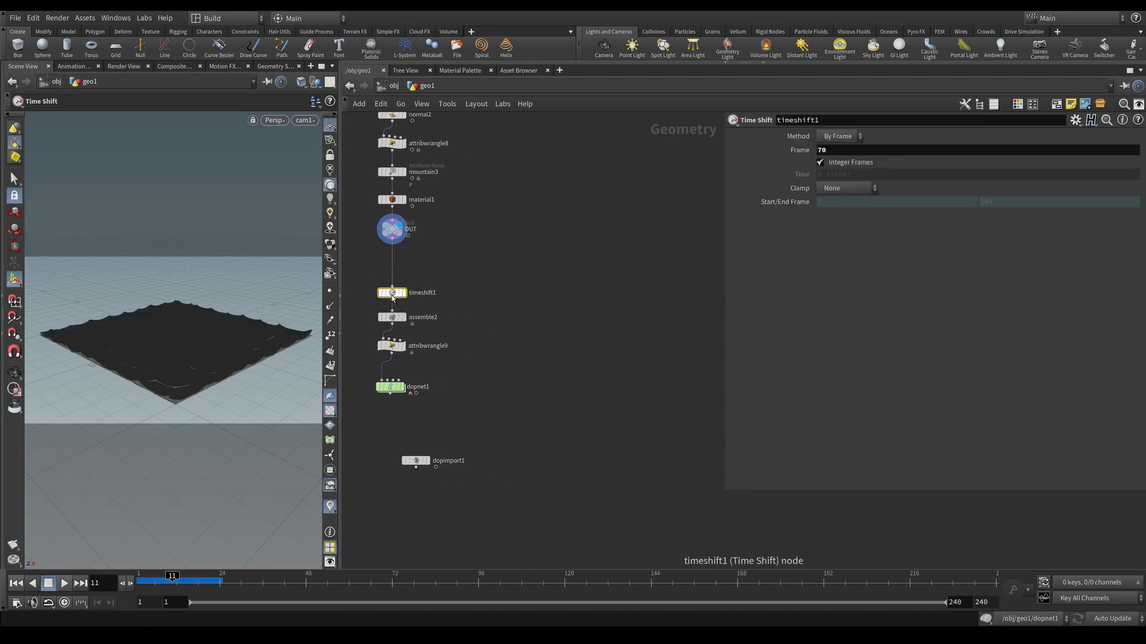
Add a Switch node below dopimport1 and connect dopimport1 as its first input.
key(Tab)
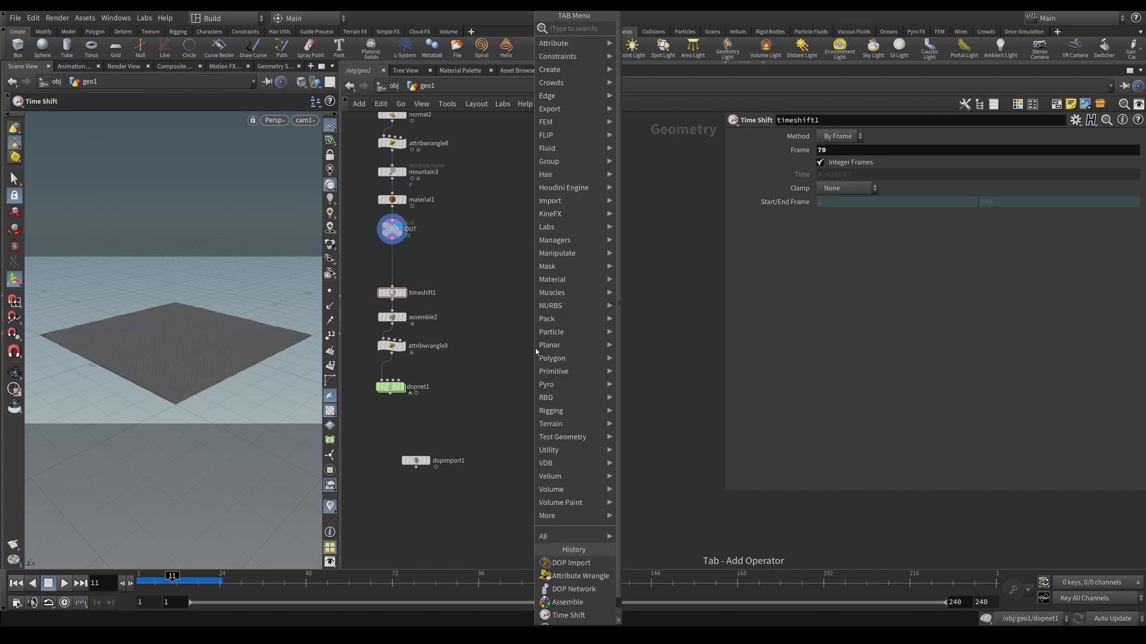
text(switch)
key(Return)
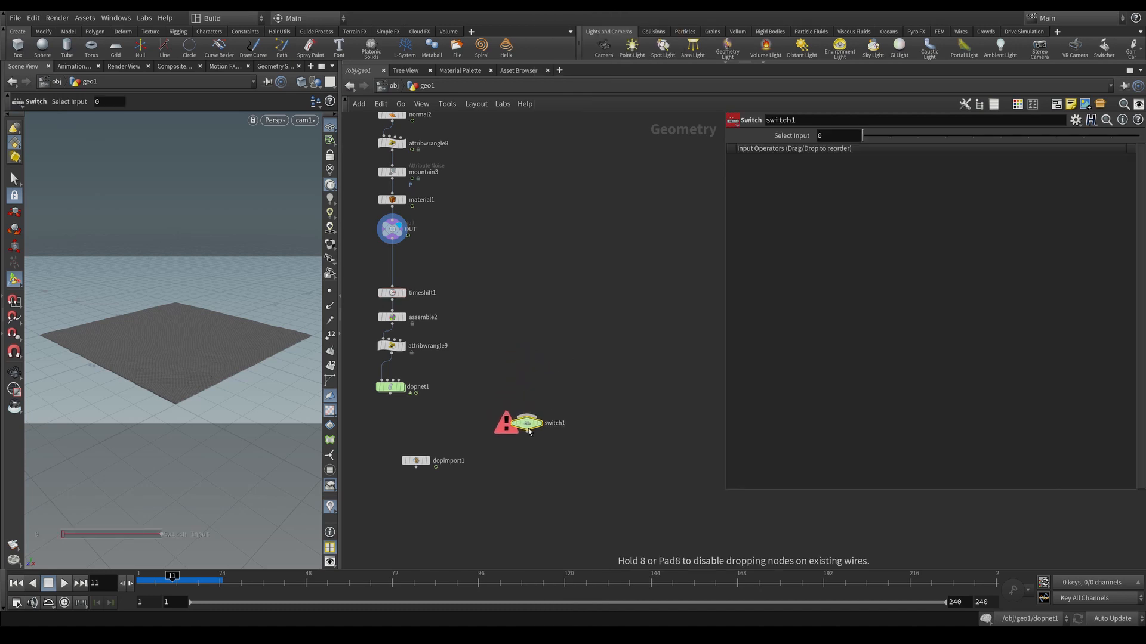
click(532, 476)
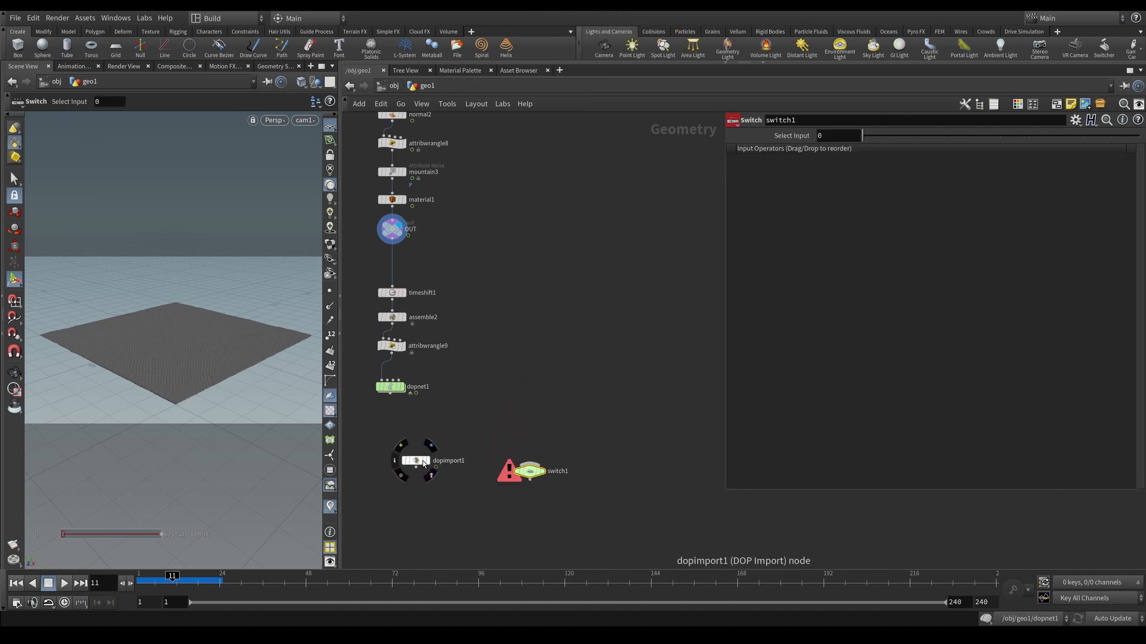
drag(420, 461, 465, 421)
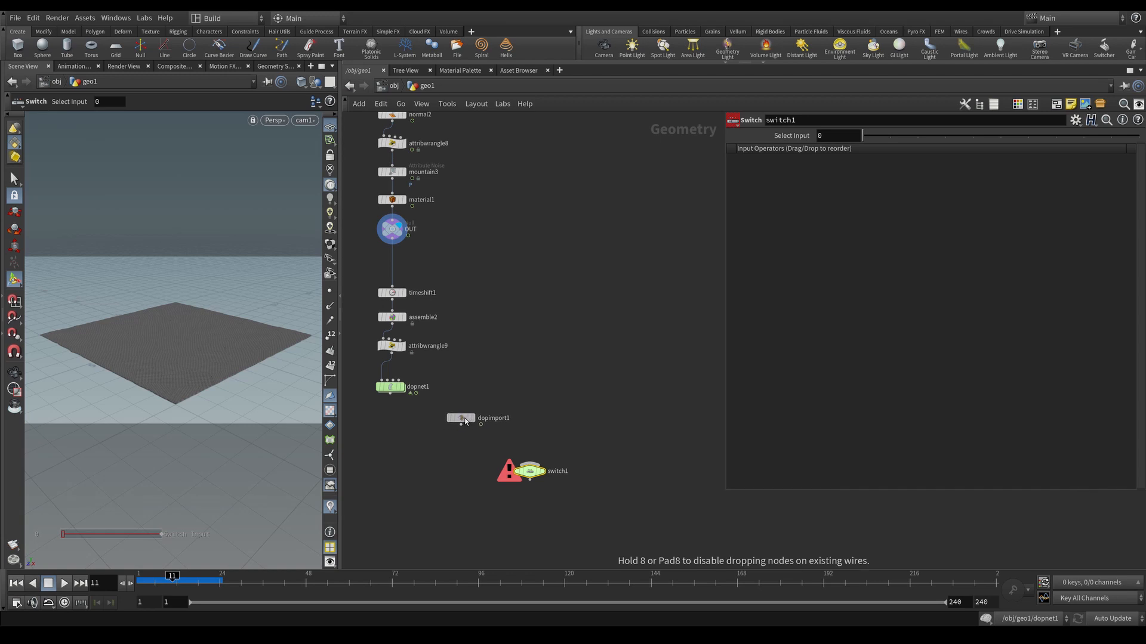
drag(530, 473, 531, 506)
drag(461, 425, 529, 495)
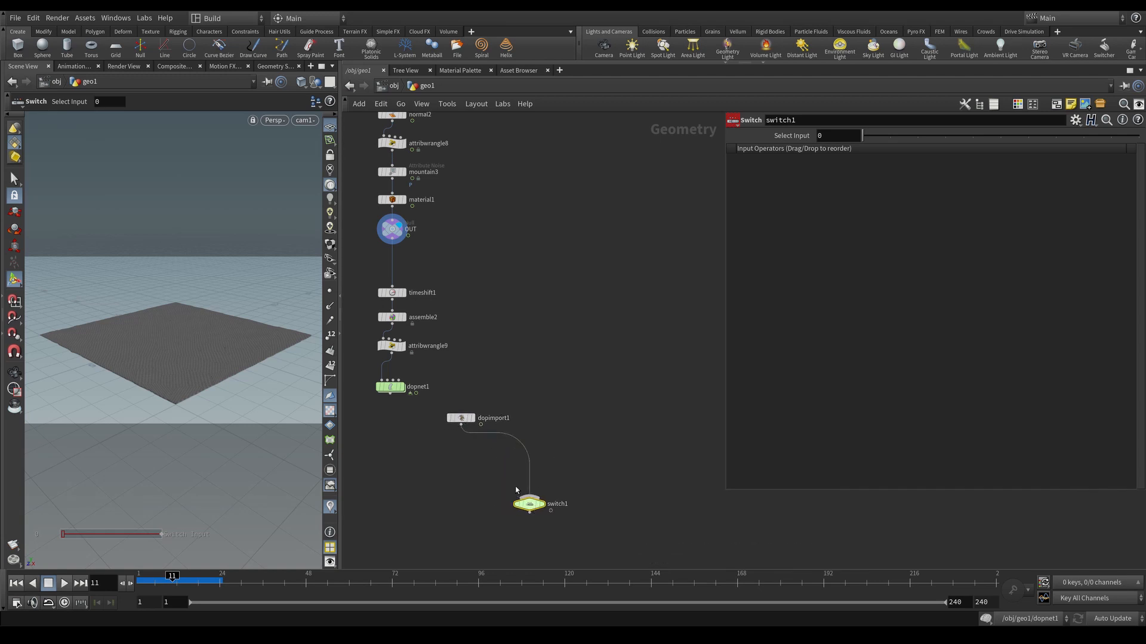
Connect the OUT null as the second input of switch1 and display switch1.
middle_drag(516, 364, 525, 389)
click(405, 269)
middle_drag(537, 525, 537, 509)
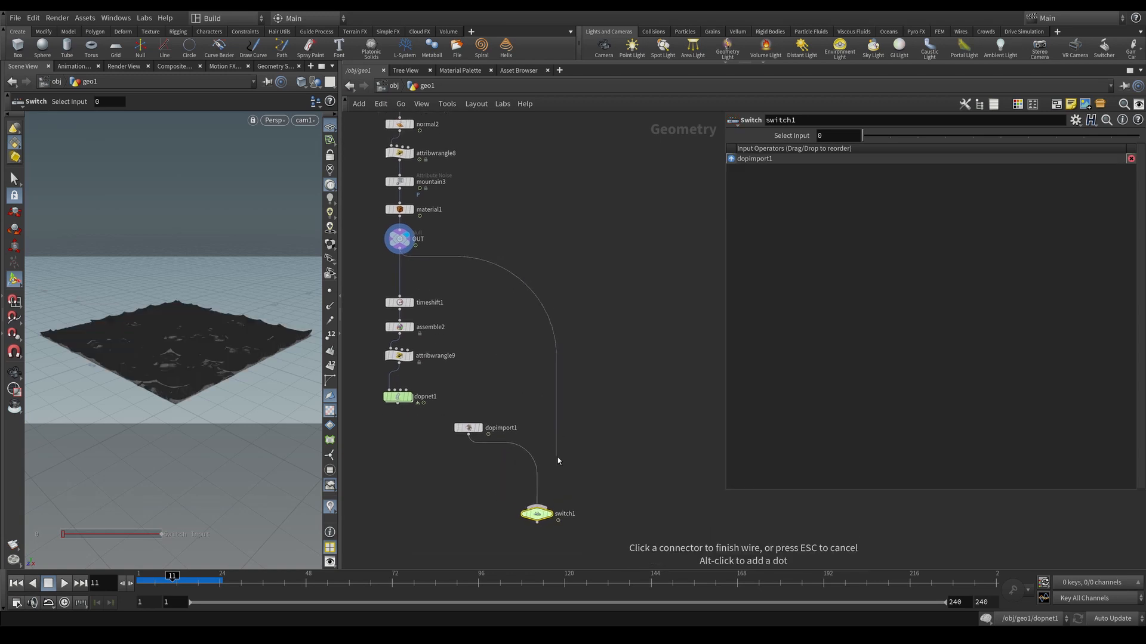
click(550, 516)
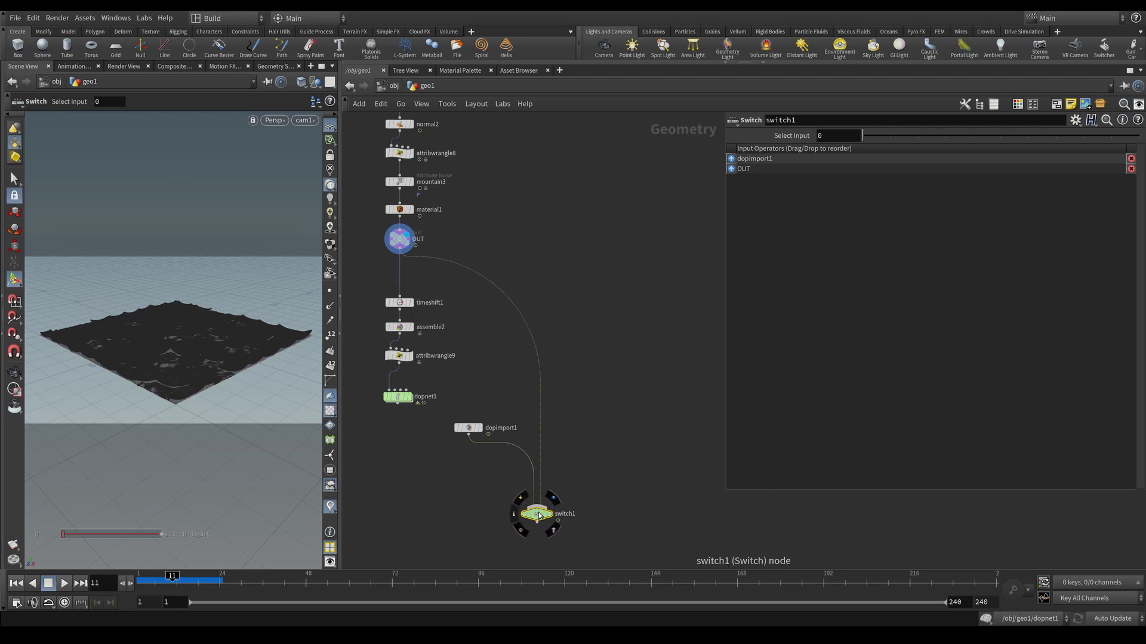
key(r)
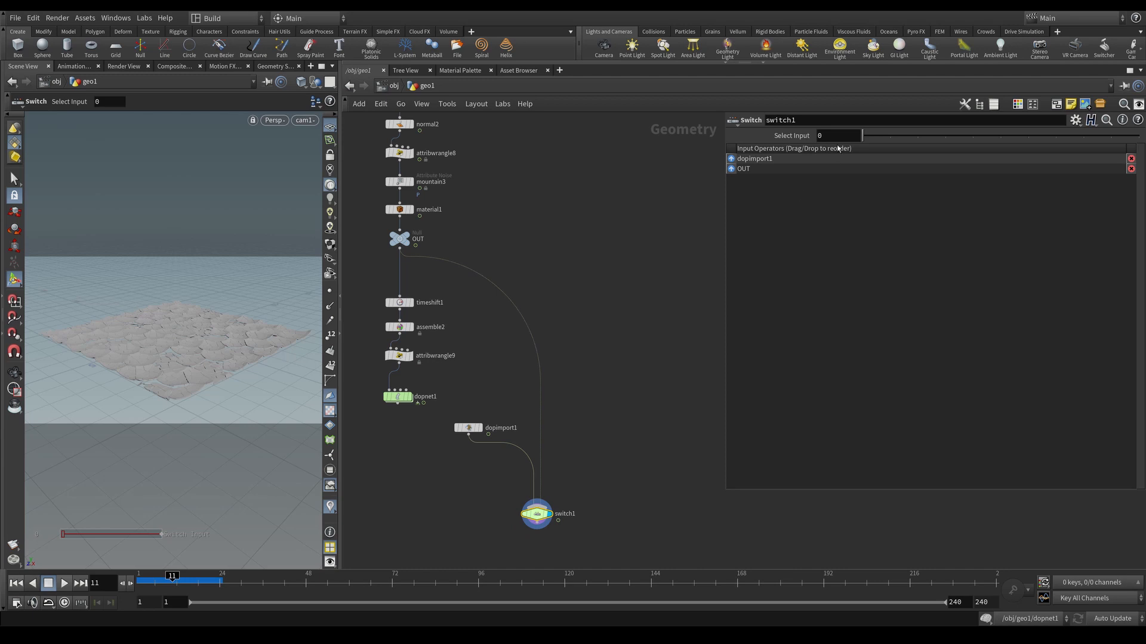
drag(833, 136, 796, 137)
text($)
key(Caps_Lock)
text(Frame<7)
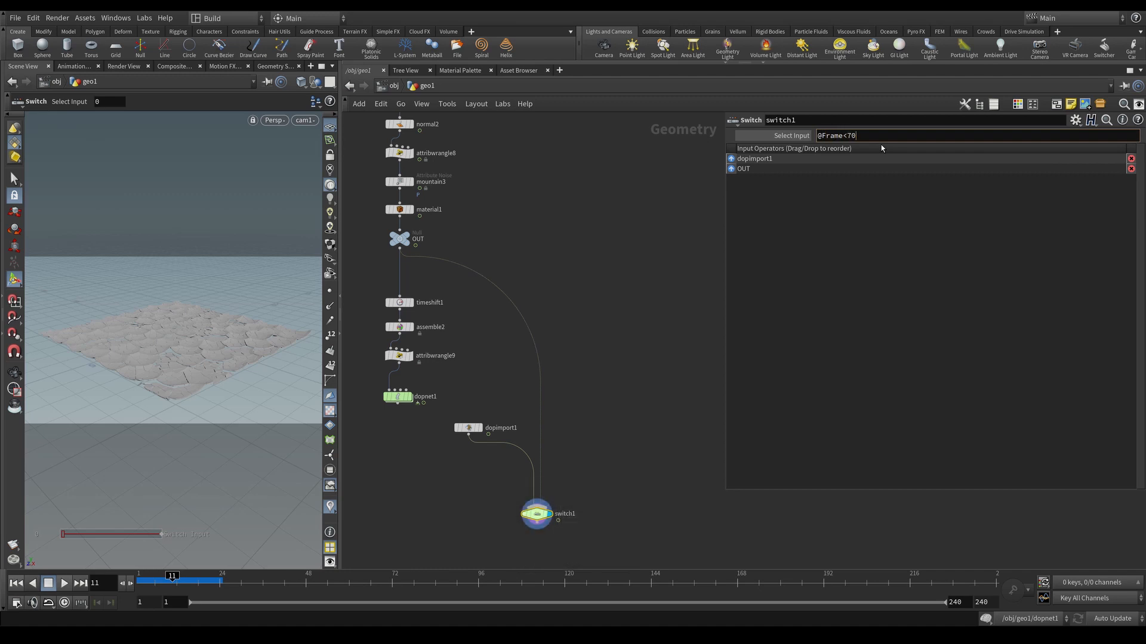
key(Return)
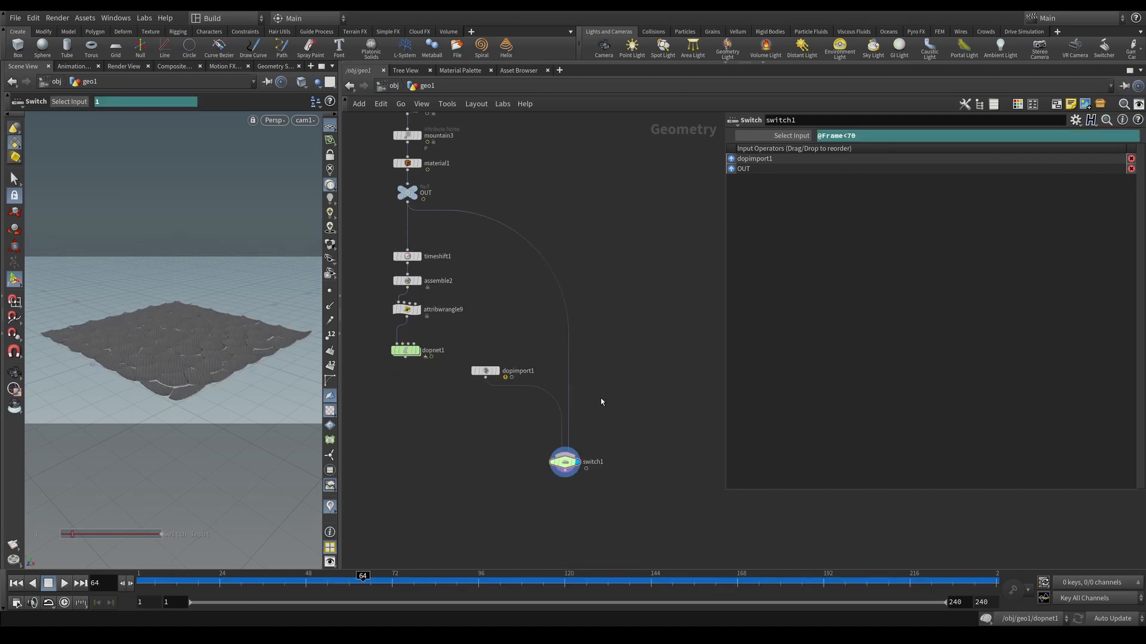
Add a Time Shift after dopimport1 with Frame set to $F-70, checking the offset against timeshift1.
key(Tab)
text(timeshift)
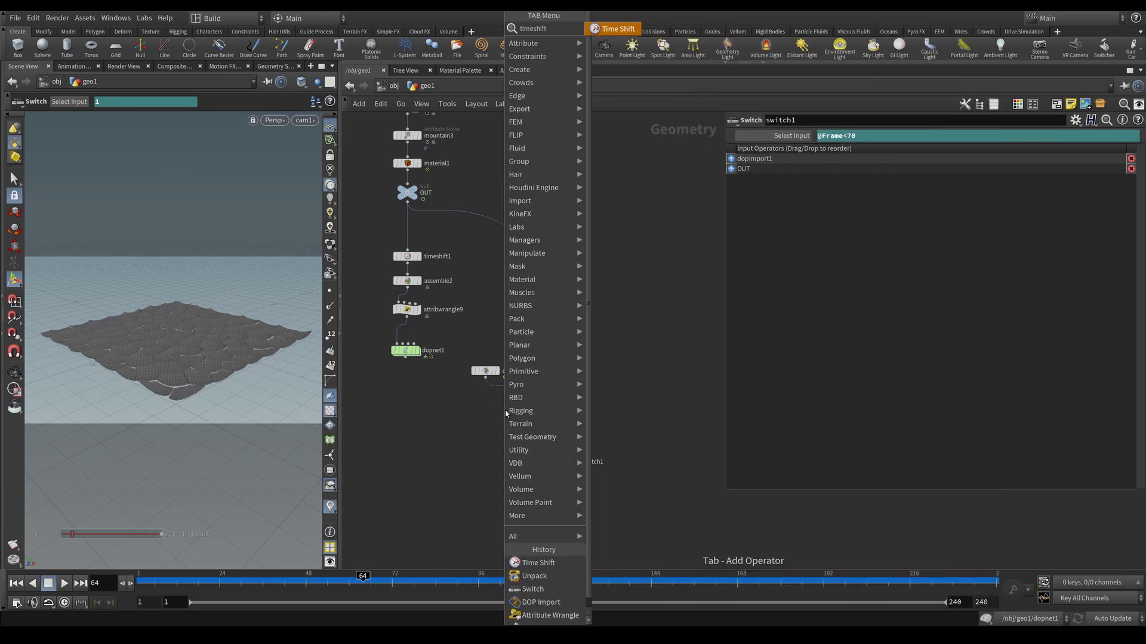
key(Return)
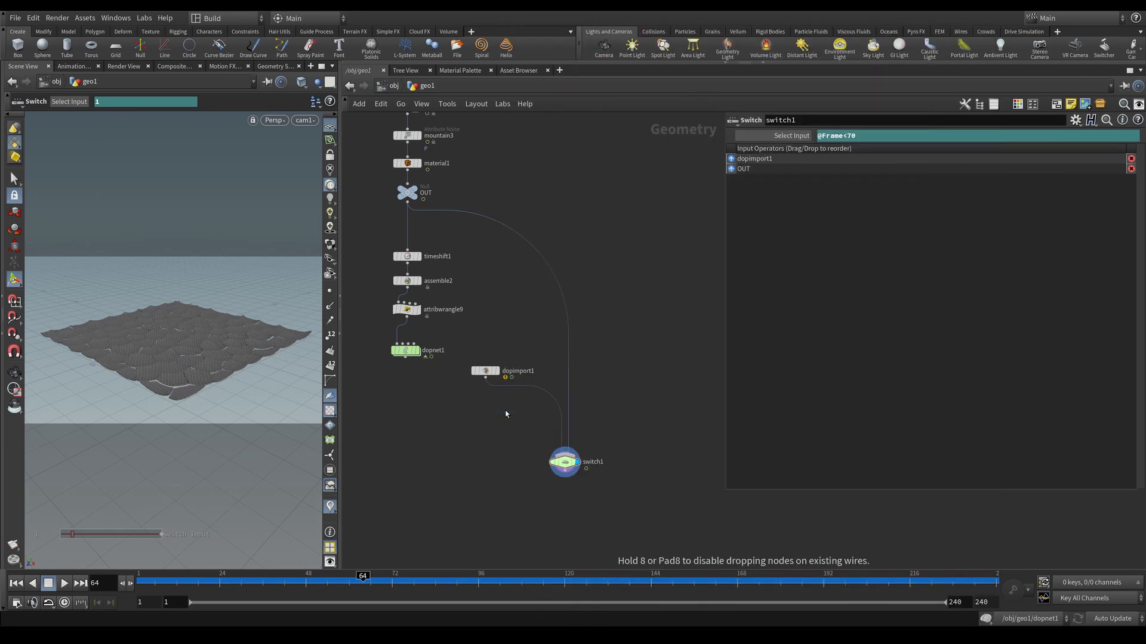
click(485, 409)
drag(487, 378, 486, 403)
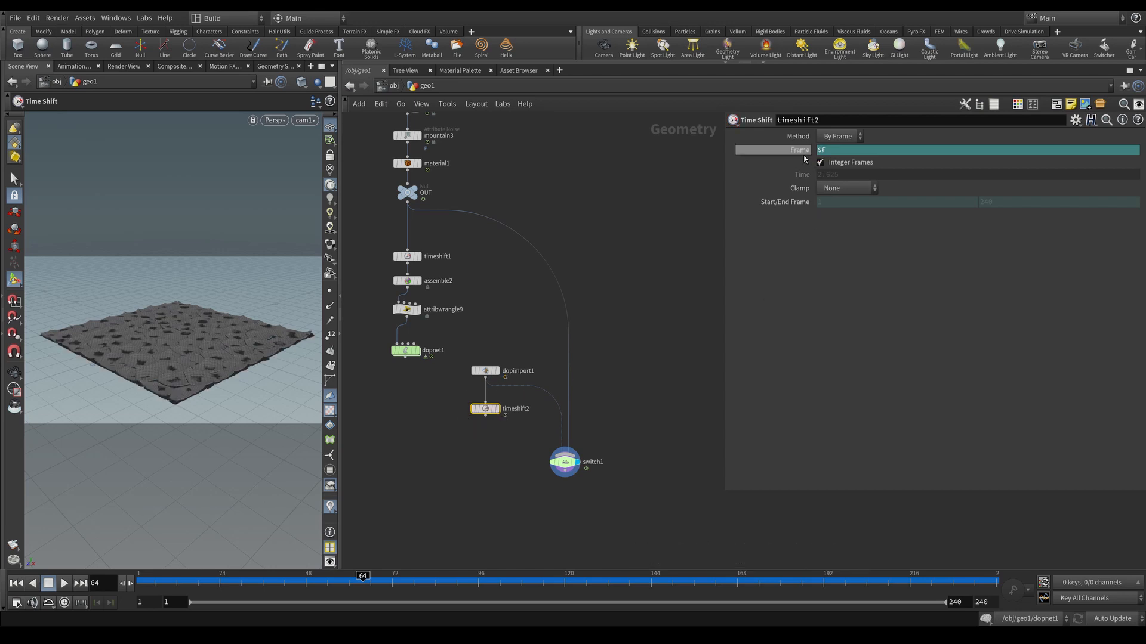
click(833, 150)
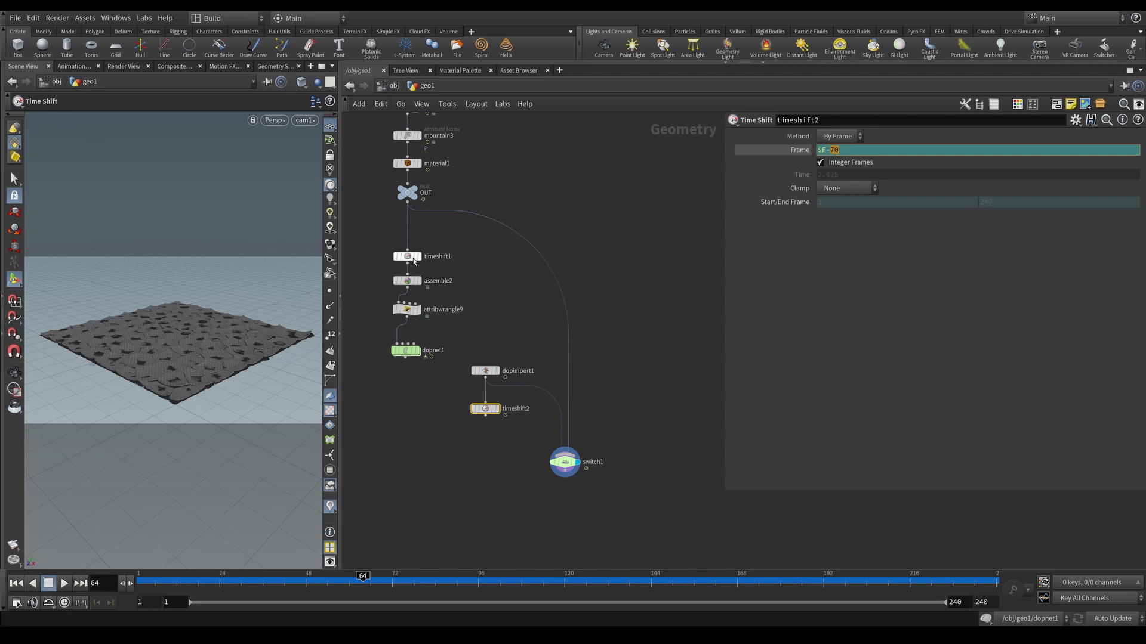
click(409, 258)
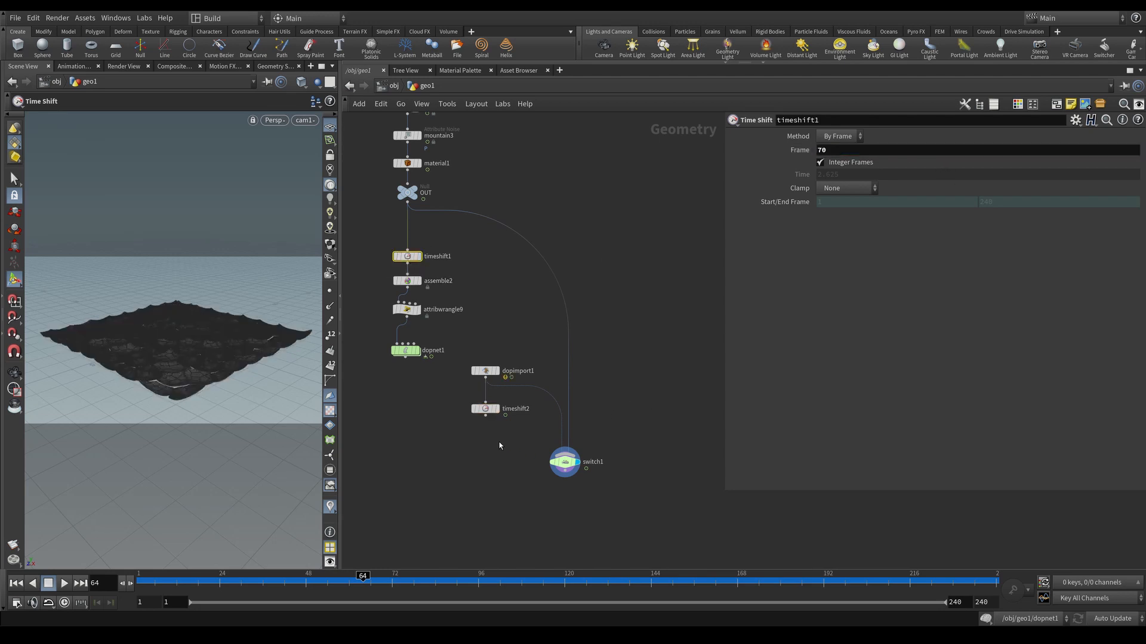
Add and display an Unpack node after timeshift2, and cut both wires feeding switch1.
key(Tab)
text(unpack)
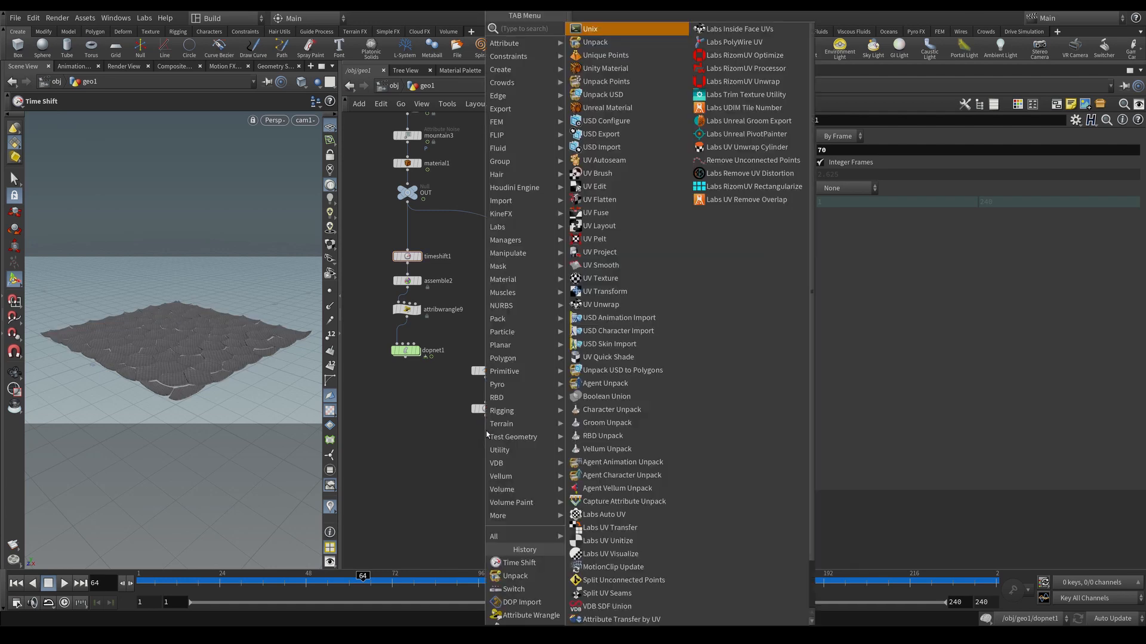
key(Return)
key(r)
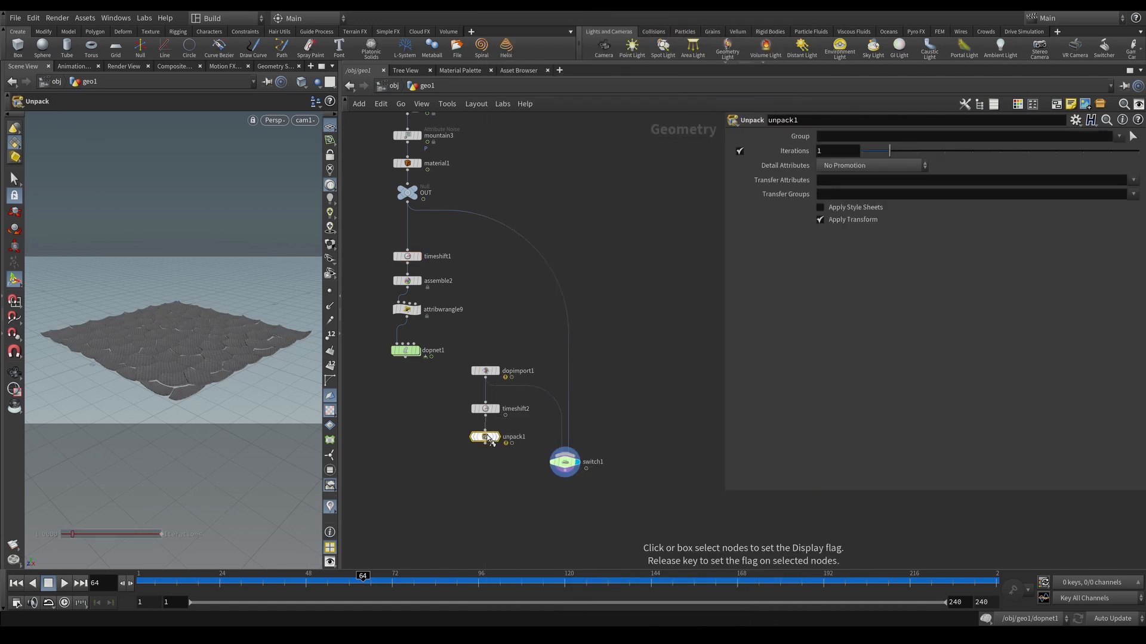
key(y)
drag(614, 408, 562, 428)
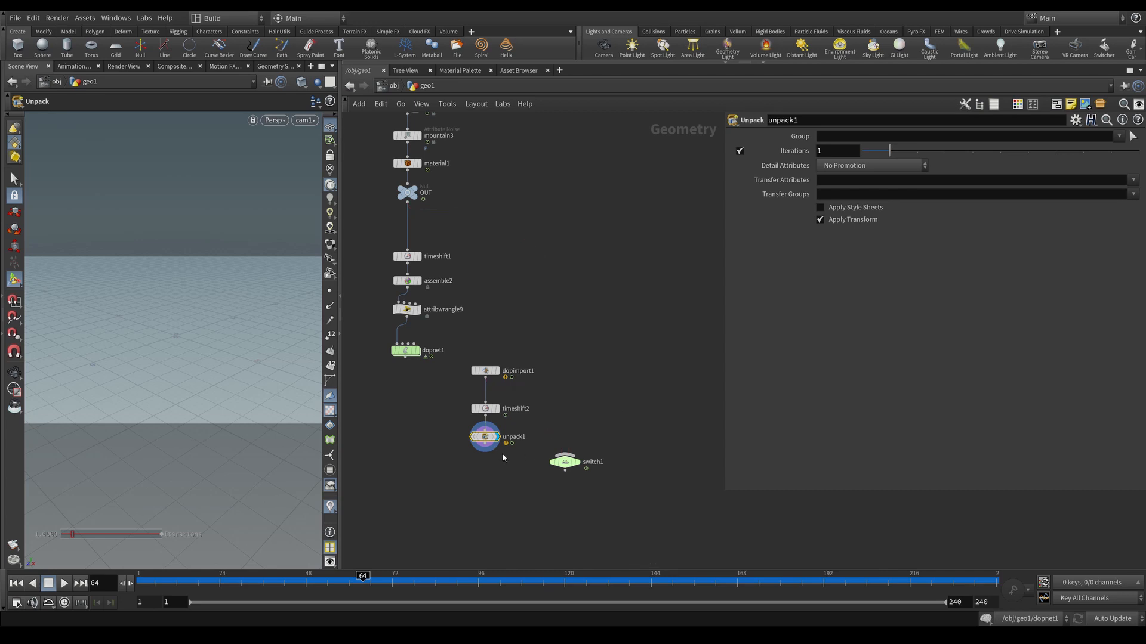
Connect unpack1 as the first input and the OUT null as the second input of switch1, and display switch1.
click(484, 451)
click(565, 454)
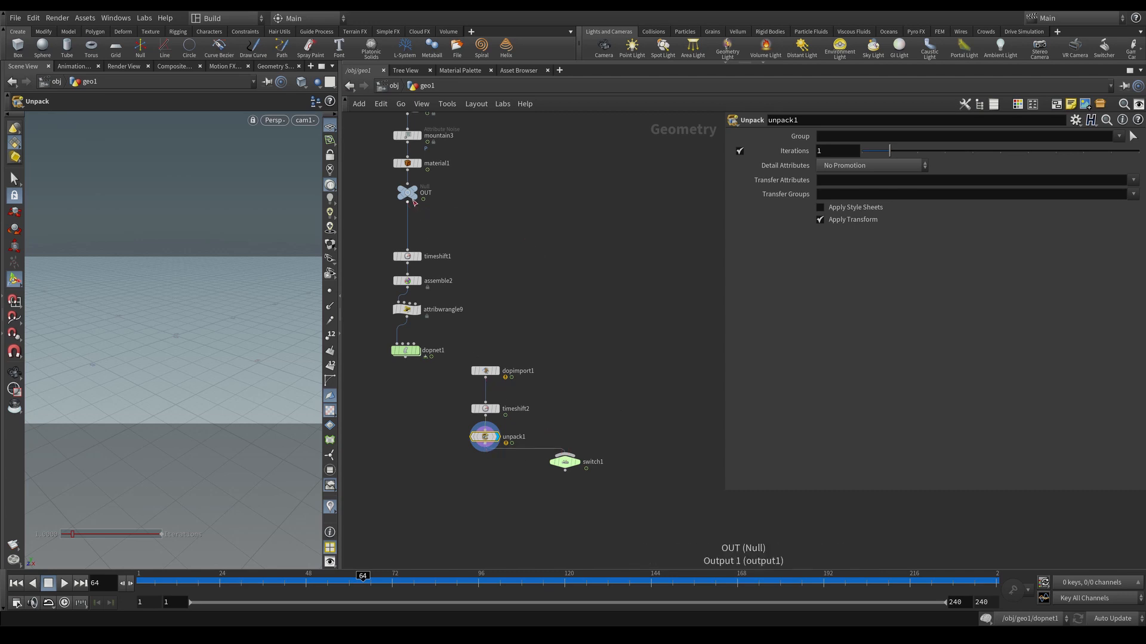
click(408, 202)
click(578, 466)
click(578, 463)
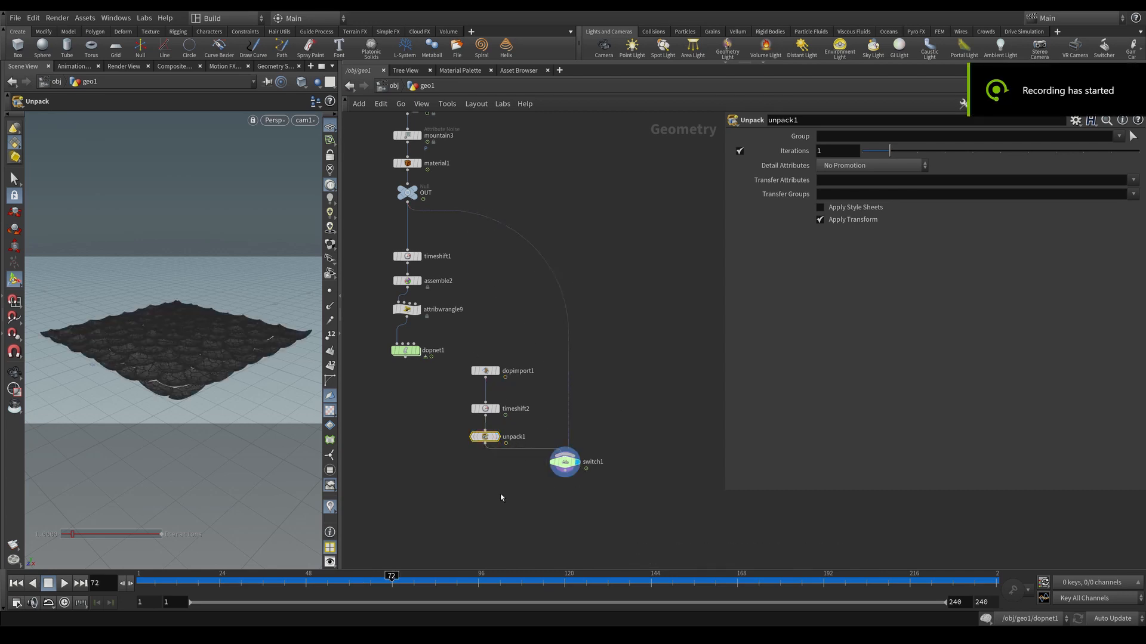
click(564, 464)
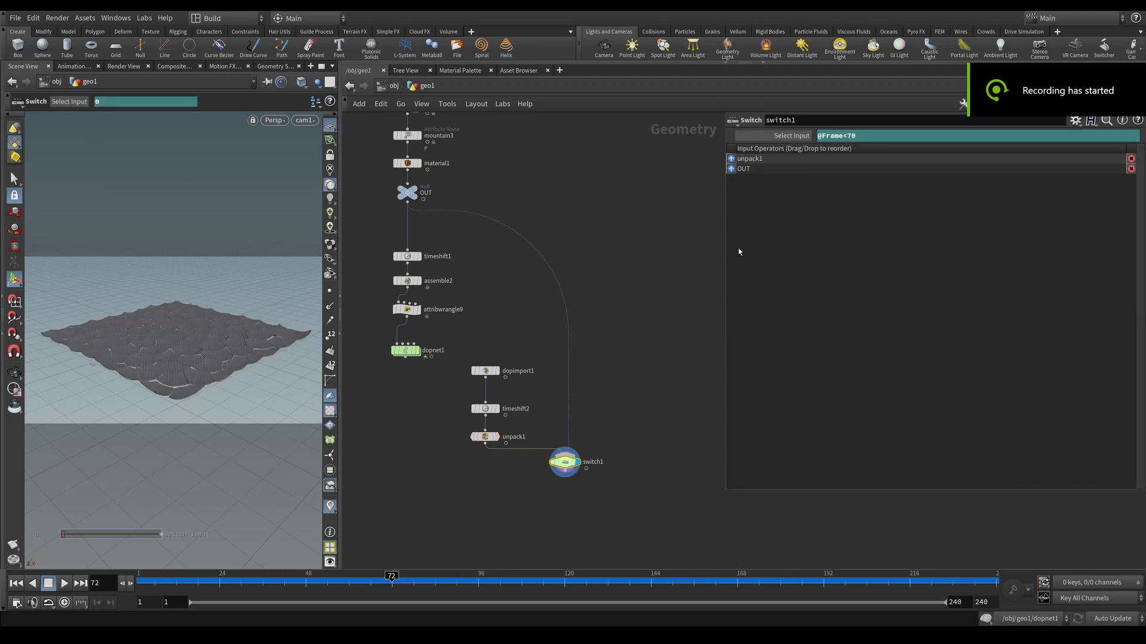
key(BackSpace)
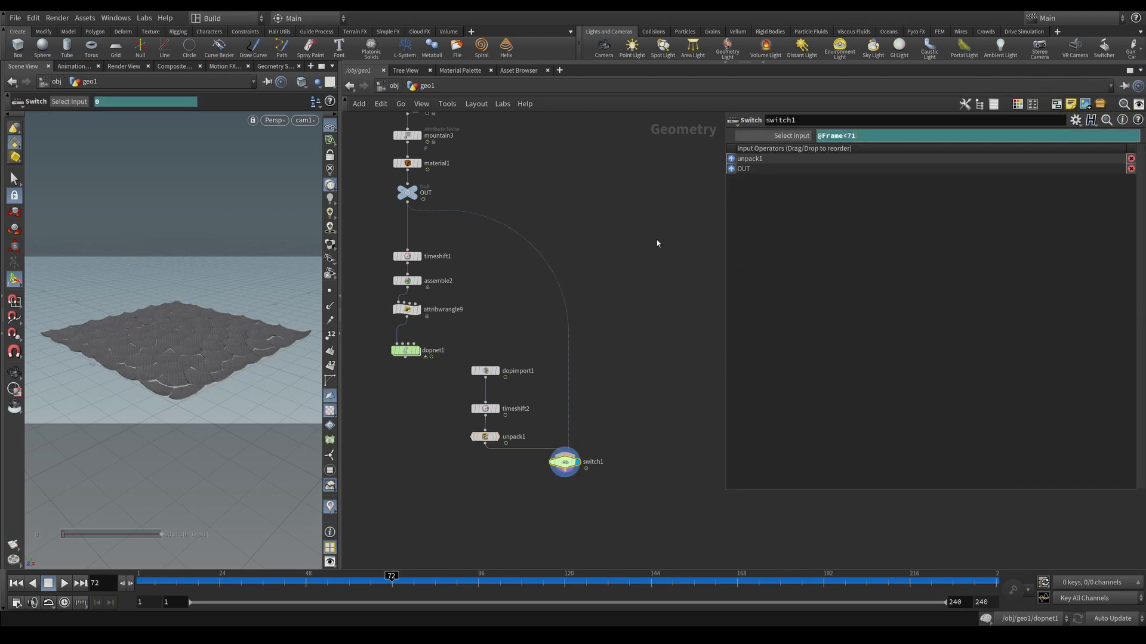
key(Return)
click(408, 257)
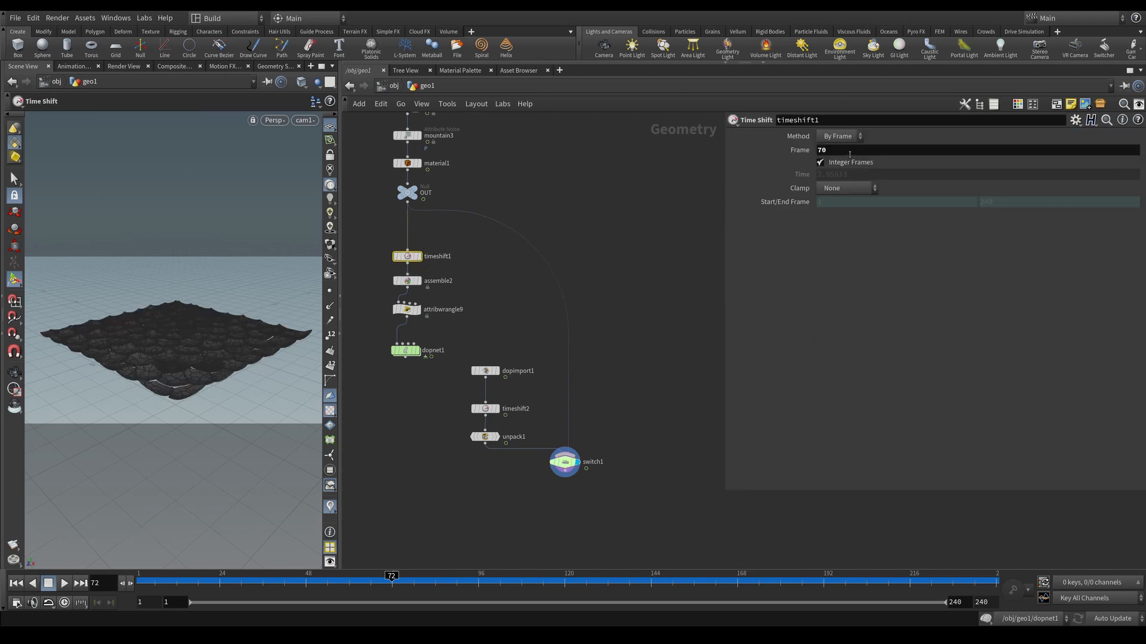
click(564, 463)
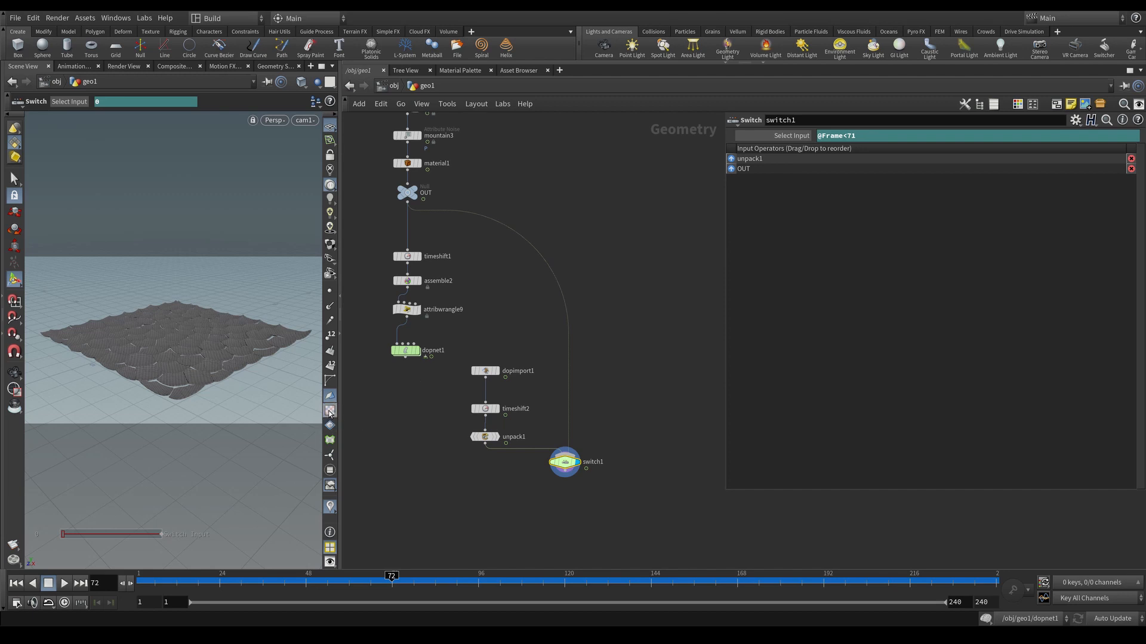
Turn off the line overlay on the viewport geometry, render a flipbook from $RFSTART to frame 120, and play it back.
click(330, 410)
middle_drag(420, 454, 428, 451)
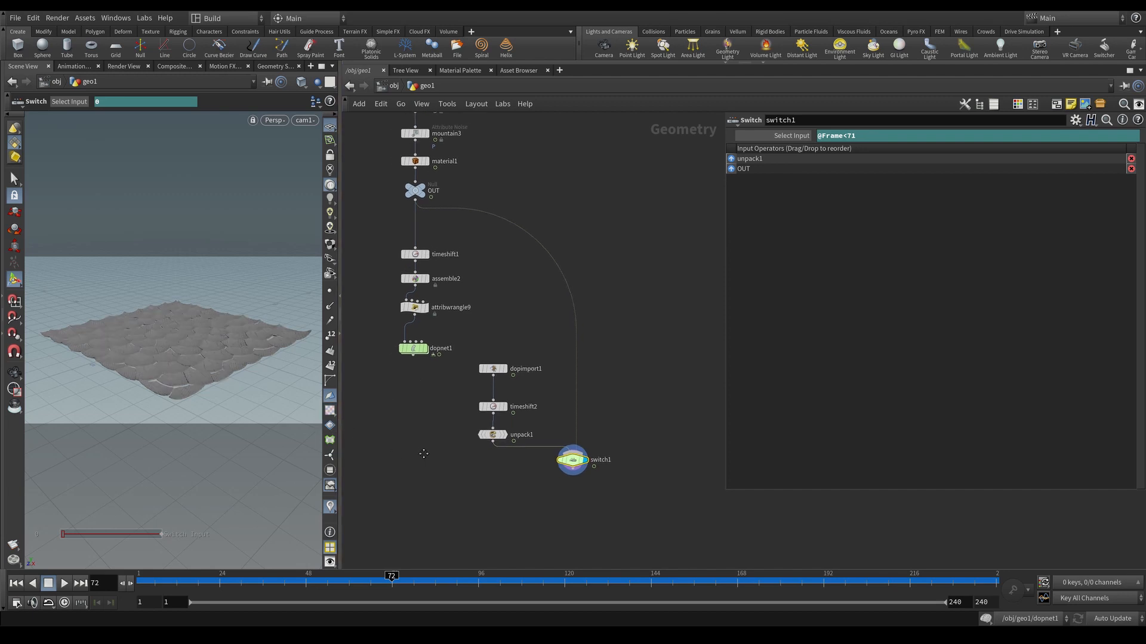
click(40, 551)
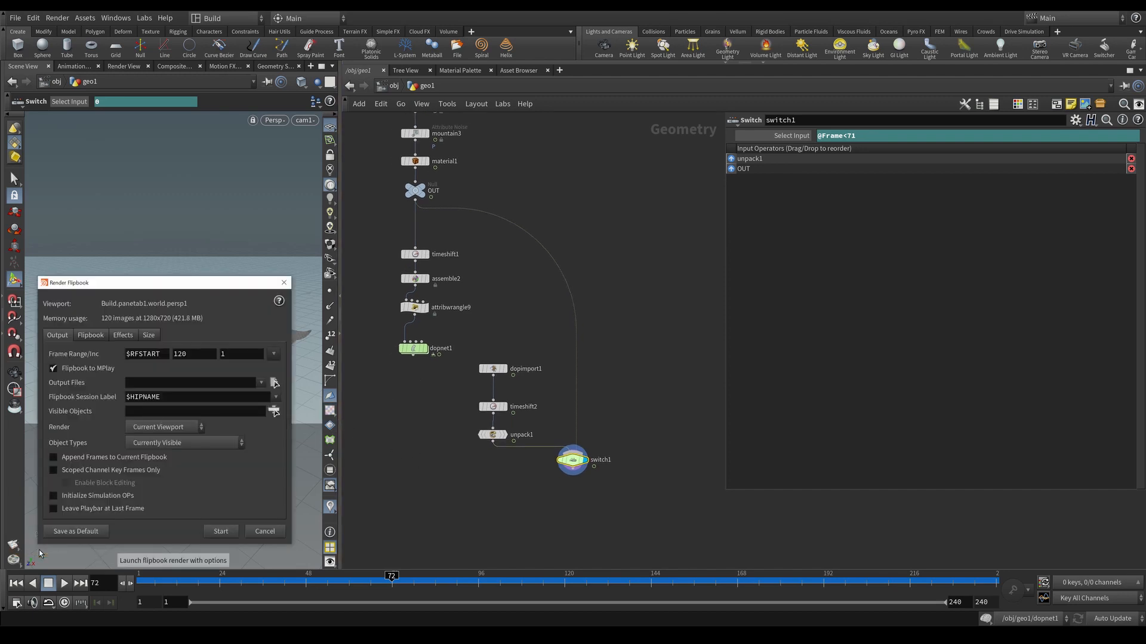
click(220, 532)
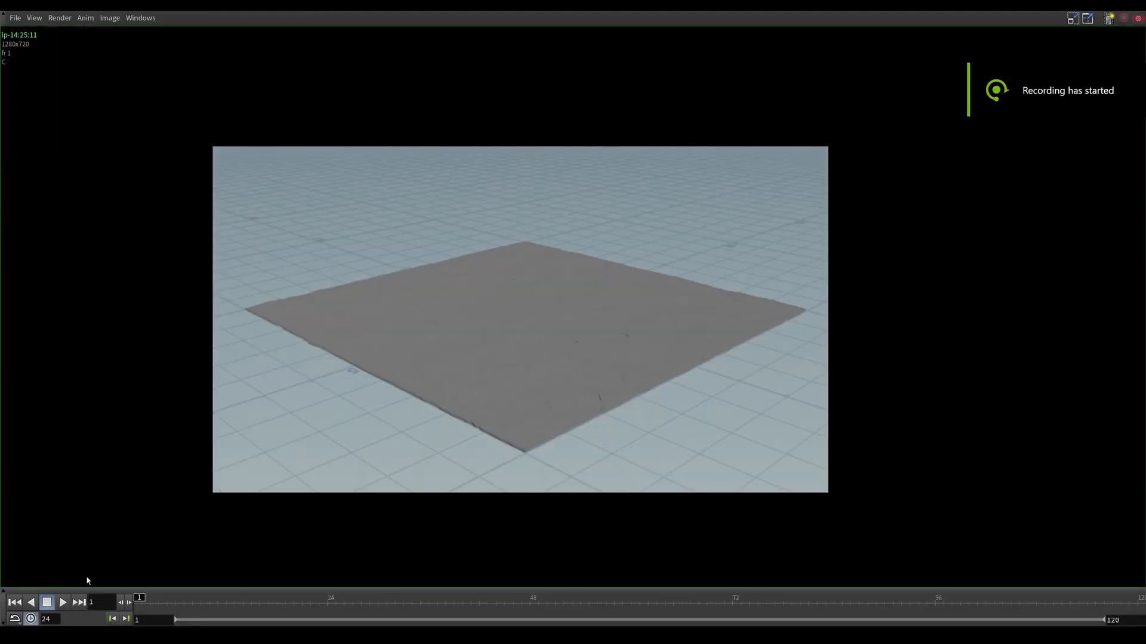
click(63, 602)
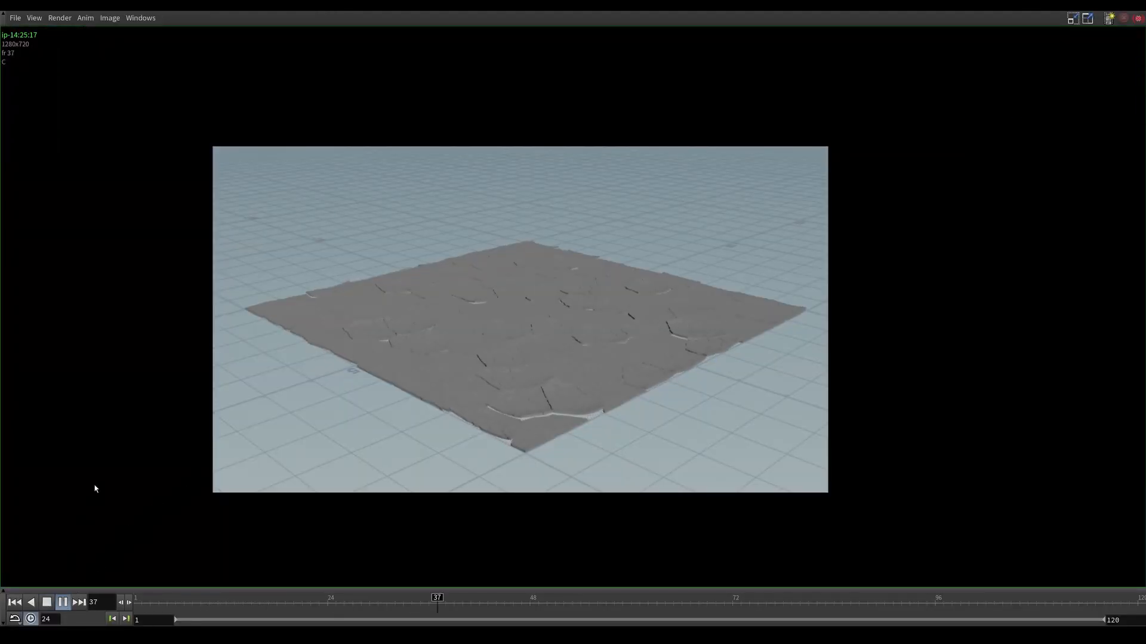